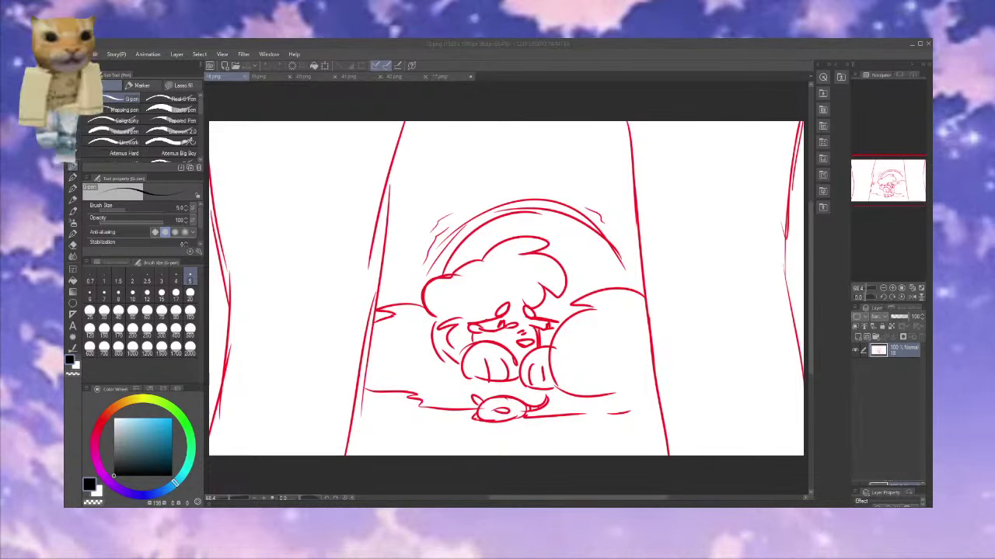
Switch to Clip Studio Paint and add a new layer above the red sketch layer in 18.png
key("alt+Tab")
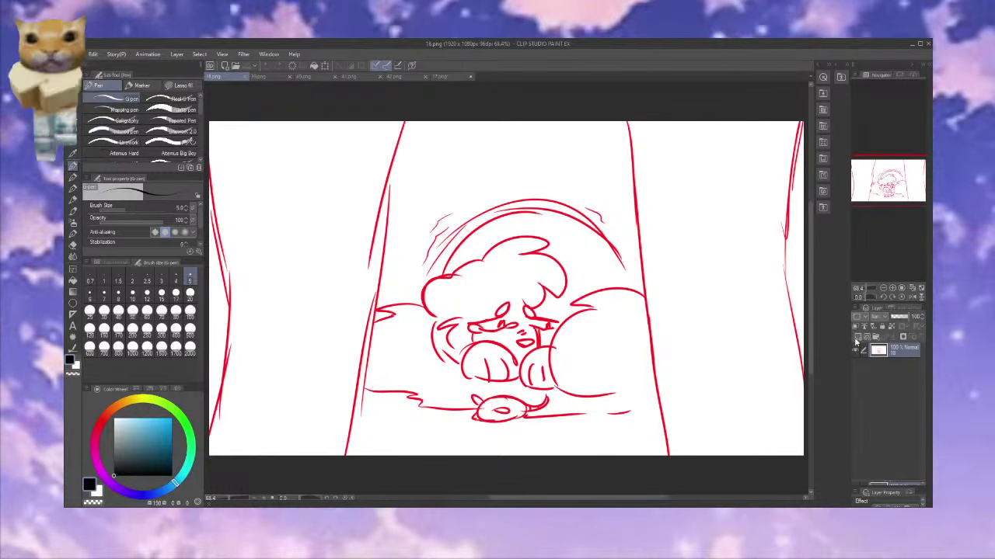
left_click(898, 319)
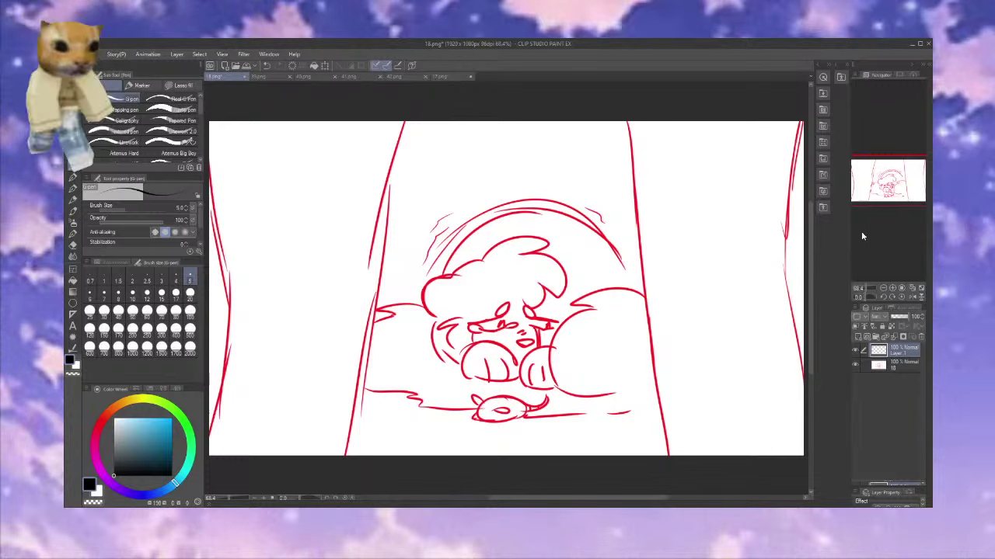
scroll(506, 297, "up", 4)
mouse_move(459, 230)
left_mouse_down()
mouse_move(381, 261)
mouse_move(358, 350)
left_mouse_up()
key("ctrl+z")
key("ctrl+z")
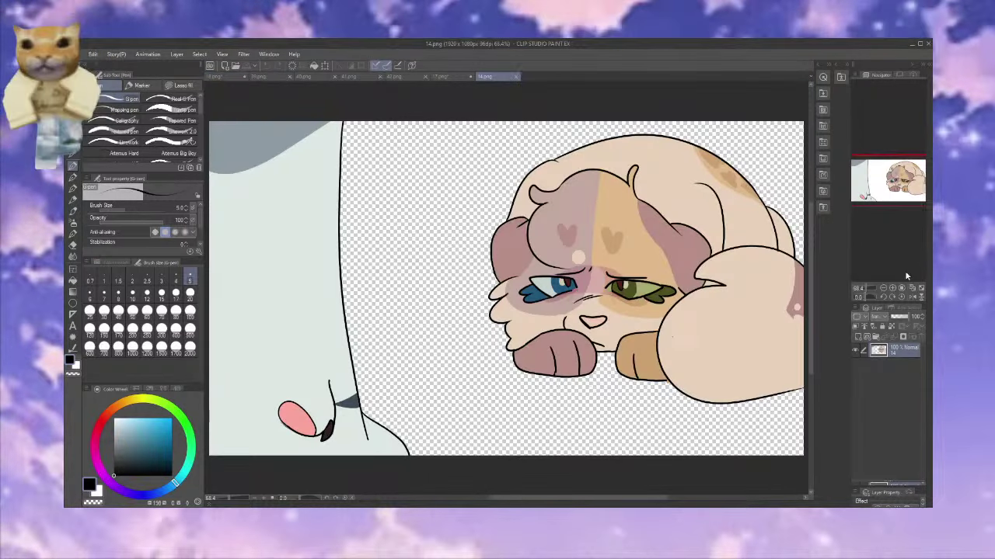
Set the G-pen brush size to 7, comparing test strokes with the reference cat's outlines in 14.png and removing them
left_click(892, 289)
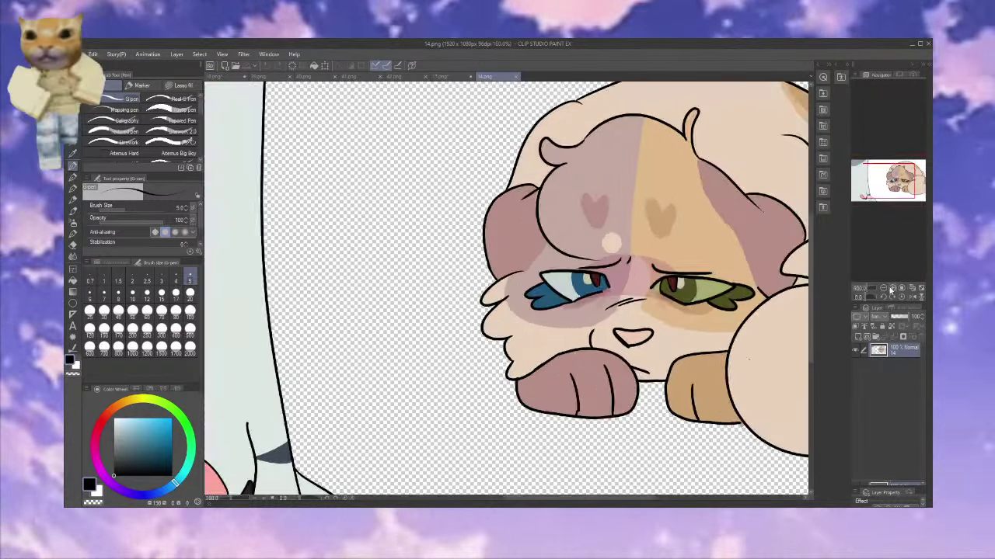
left_click(892, 288)
left_click_drag(456, 214, 470, 265)
left_click(104, 295)
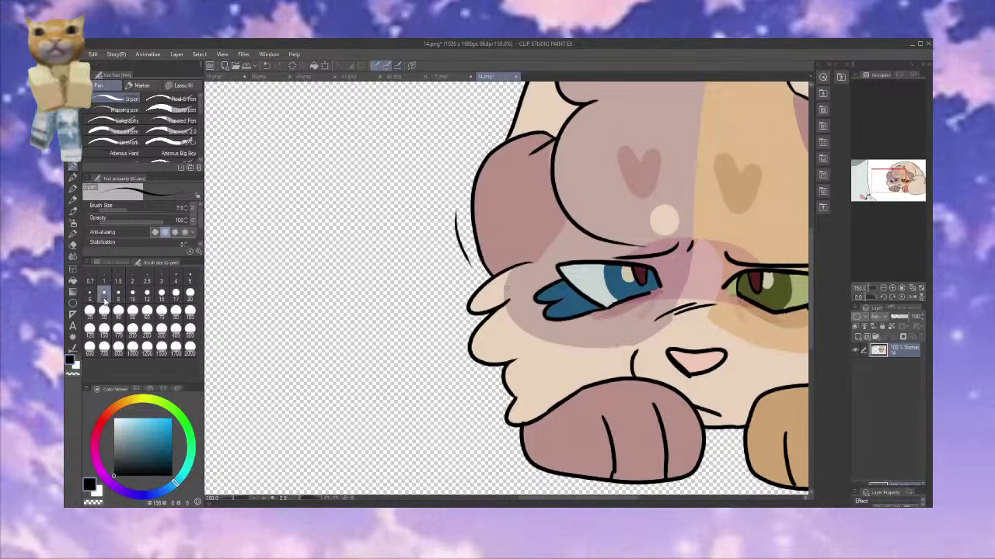
key("ctrl+z")
mouse_move(465, 171)
left_mouse_down()
mouse_move(472, 271)
mouse_move(457, 312)
left_mouse_up()
key("ctrl+z")
key("ctrl+z")
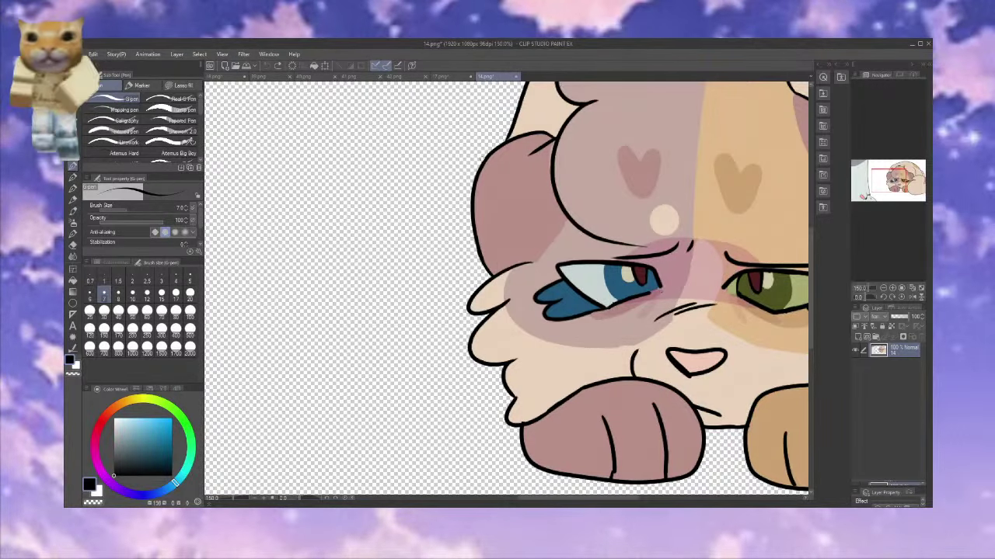
Copy the coloured 14.png drawing into 18.png, shrink it into the canvas's upper-left area as a reference, and make Layer 1 active
left_click(443, 76)
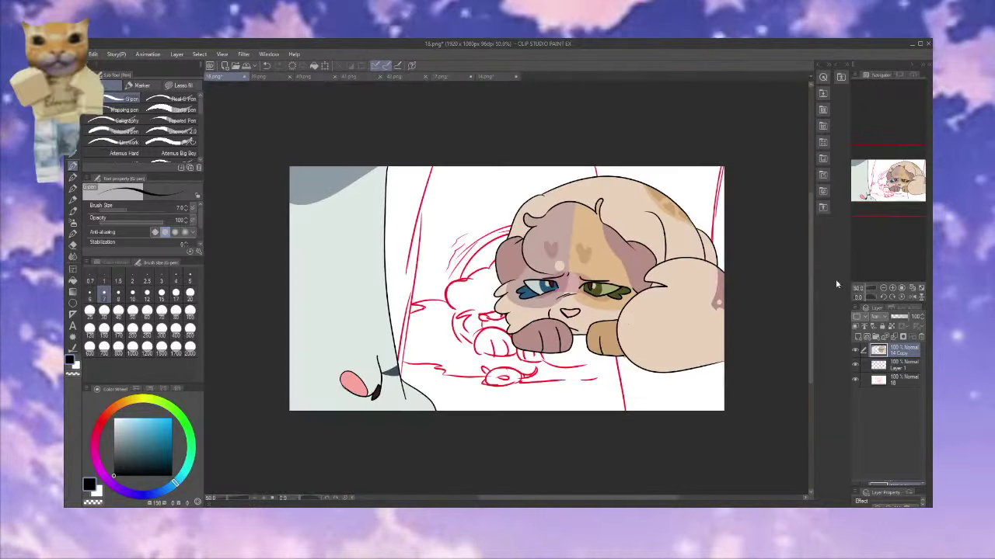
key("ctrl+t")
left_click_drag(723, 166, 462, 314)
left_click_drag(421, 349, 414, 198)
key("Return")
left_click(892, 288)
left_click(892, 288)
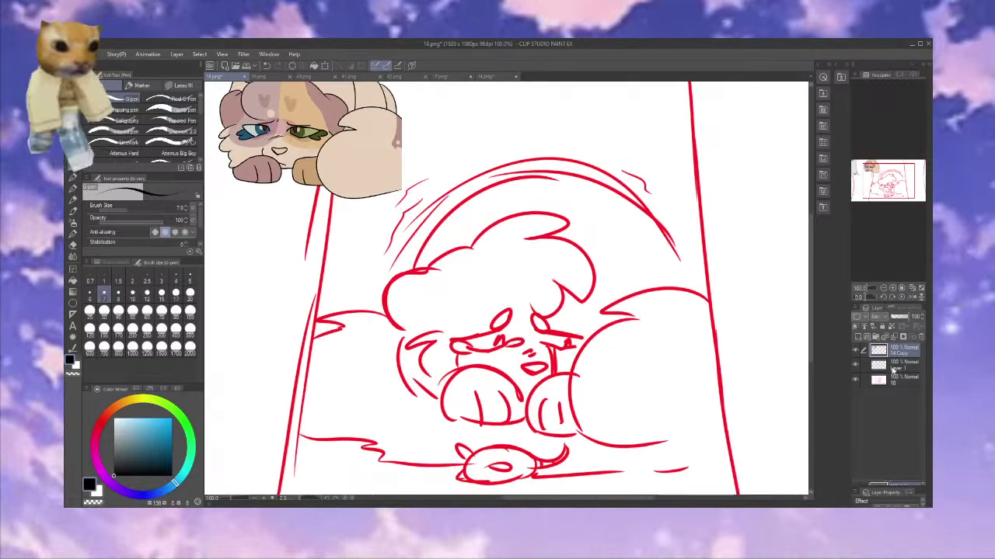
left_click(896, 369)
left_click_drag(869, 187, 867, 186)
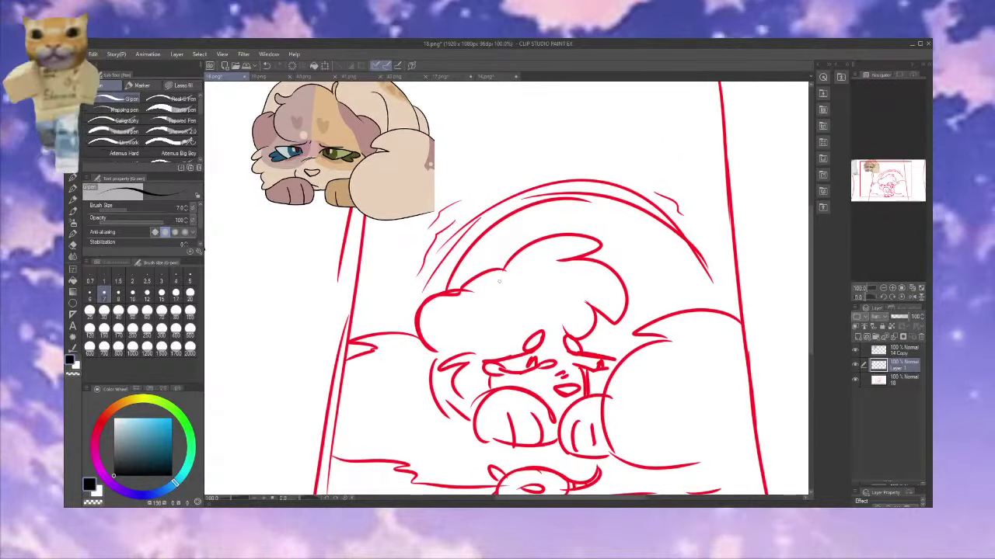
mouse_move(504, 244)
left_mouse_down()
mouse_move(506, 267)
mouse_move(564, 237)
left_mouse_up()
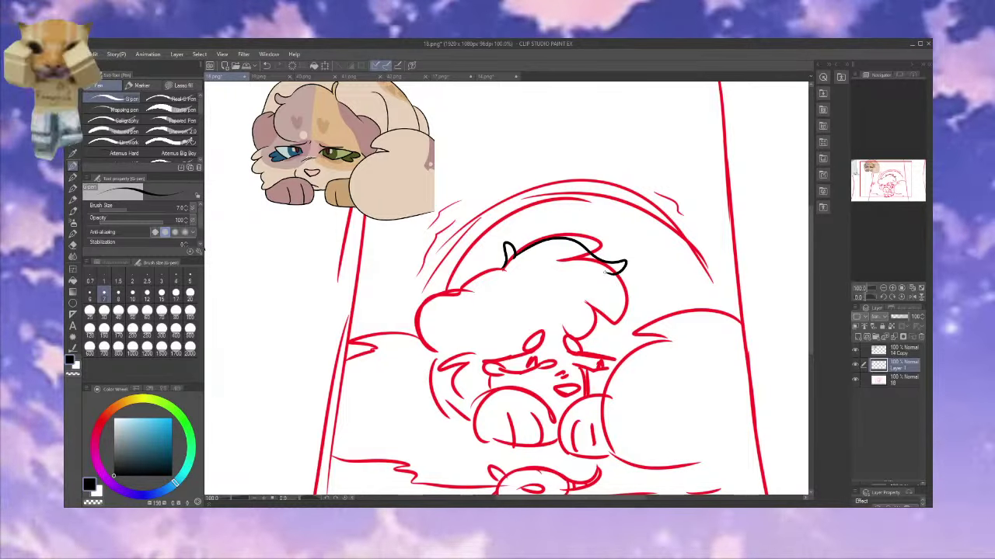
mouse_move(617, 272)
left_mouse_down()
mouse_move(625, 299)
mouse_move(574, 350)
left_mouse_up()
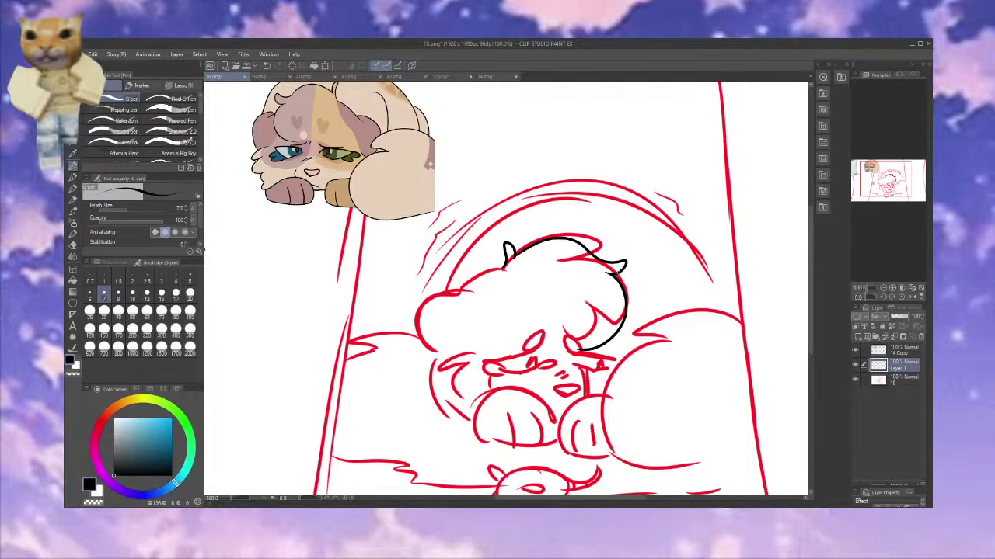
left_click_drag(642, 287, 659, 311)
key("ctrl+z")
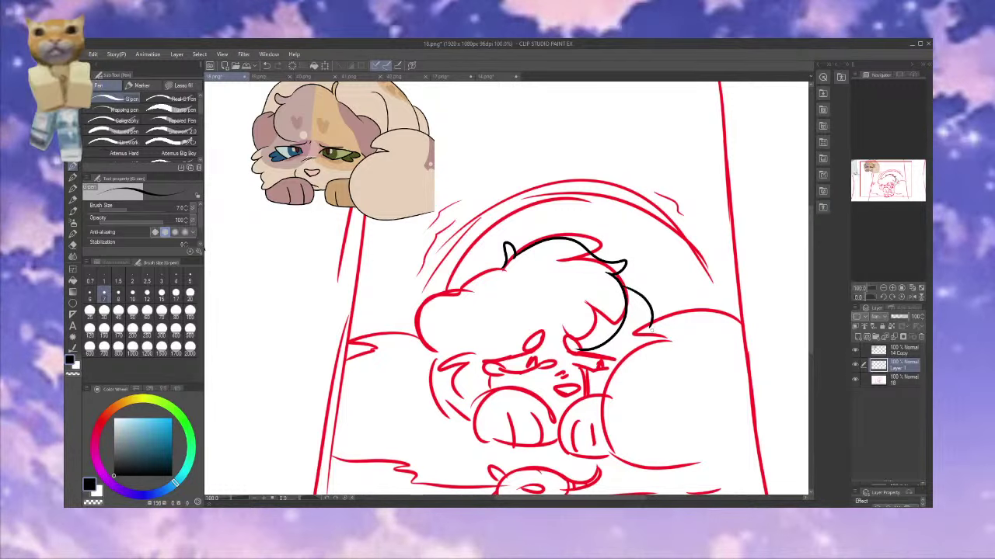
key("ctrl+z")
key("ctrl+z")
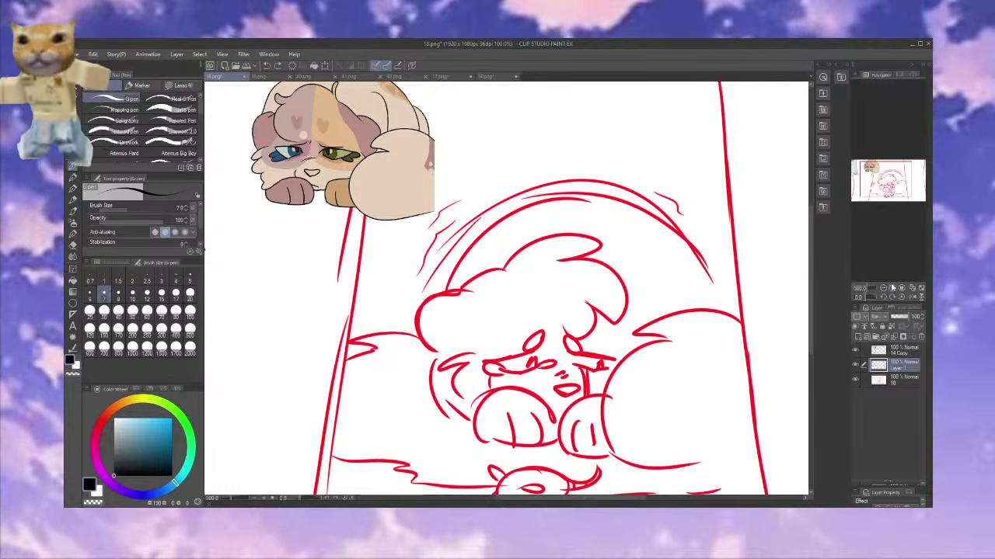
Ink the head's fluffy outline in black from the left fur puff over the two top curls to the right cheek
scroll(491, 284, "up", 2)
left_click_drag(451, 292, 414, 379)
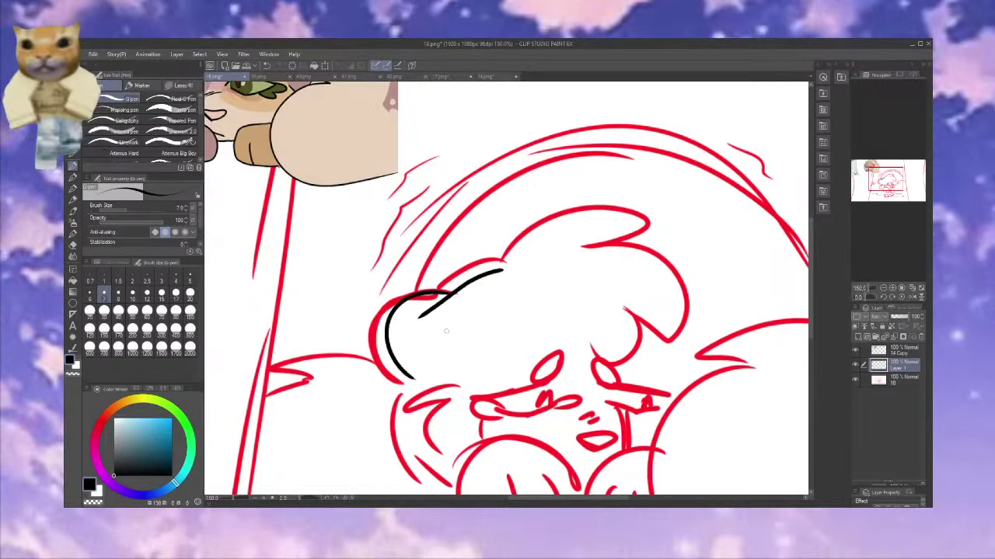
key("ctrl+z")
left_click_drag(507, 267, 434, 312)
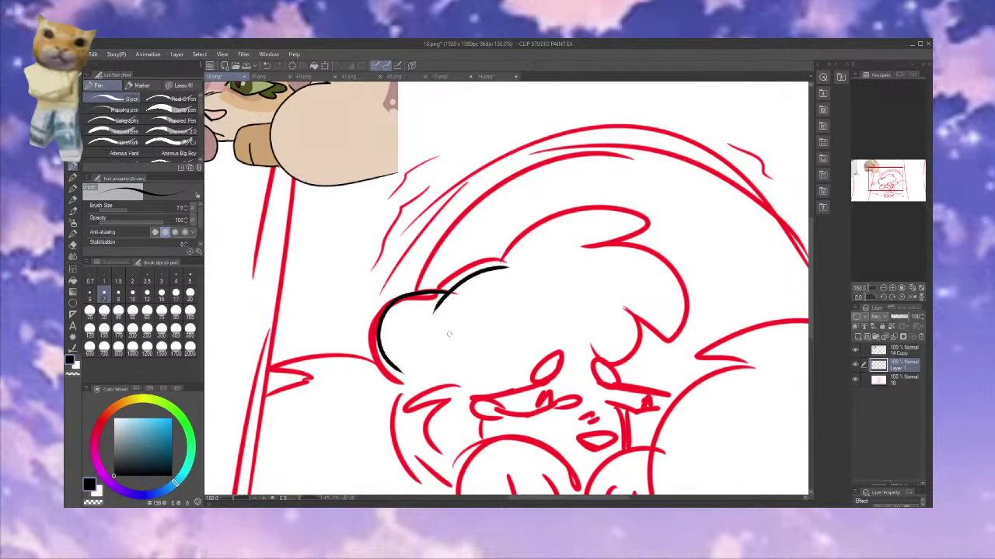
left_click_drag(542, 247, 689, 264)
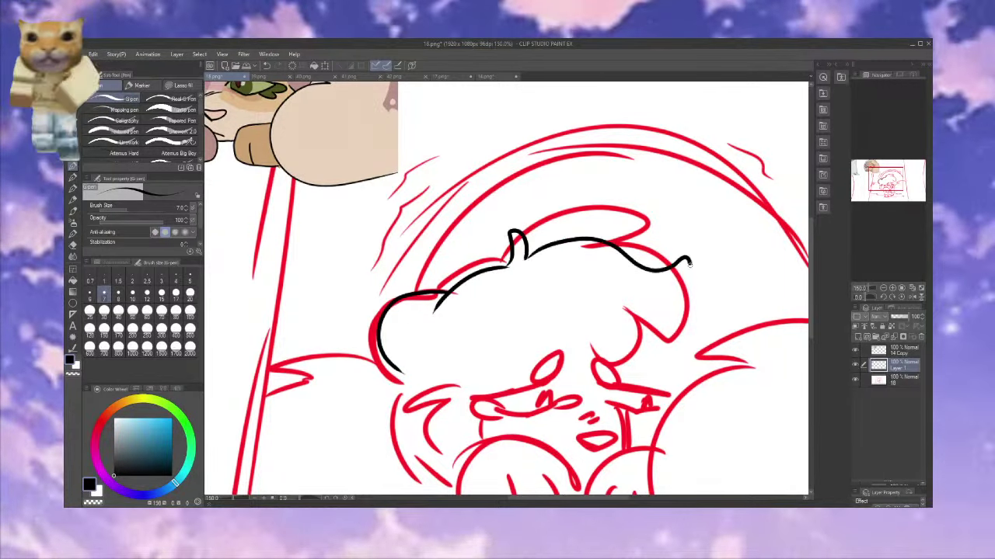
key("ctrl+z")
mouse_move(527, 250)
left_mouse_down()
mouse_move(677, 258)
mouse_move(653, 277)
mouse_move(684, 342)
left_mouse_up()
mouse_move(886, 168)
left_mouse_down()
mouse_move(877, 174)
mouse_move(888, 183)
left_mouse_up()
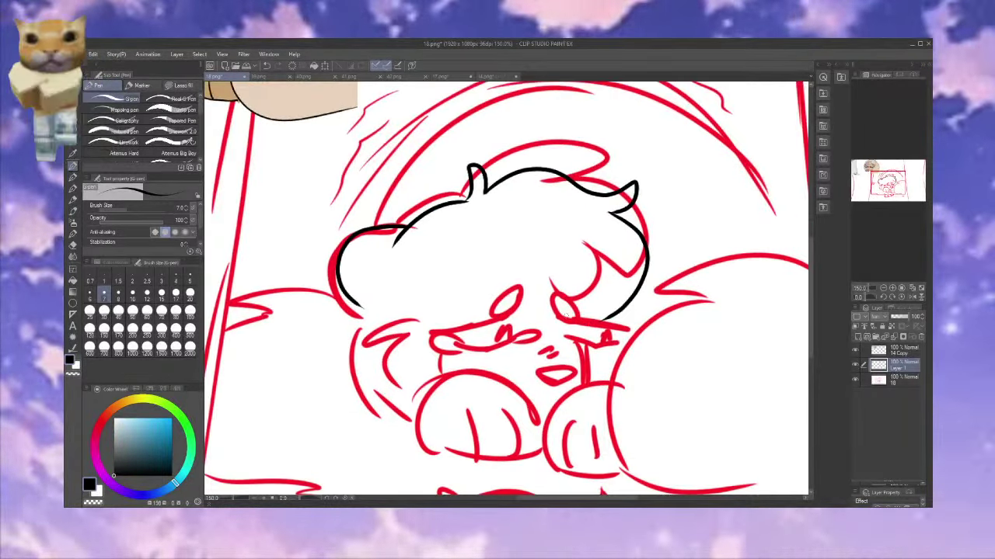
left_click_drag(565, 332, 603, 348)
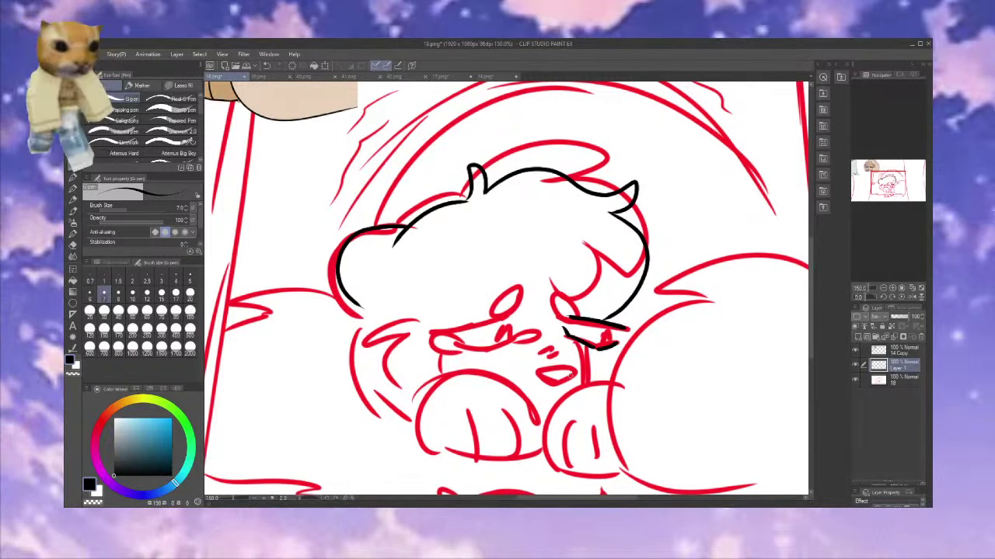
left_click_drag(536, 383, 572, 376)
left_click(578, 323, "alt")
mouse_move(568, 320)
left_mouse_down()
mouse_move(611, 333)
mouse_move(579, 326)
left_mouse_up()
key("ctrl+z")
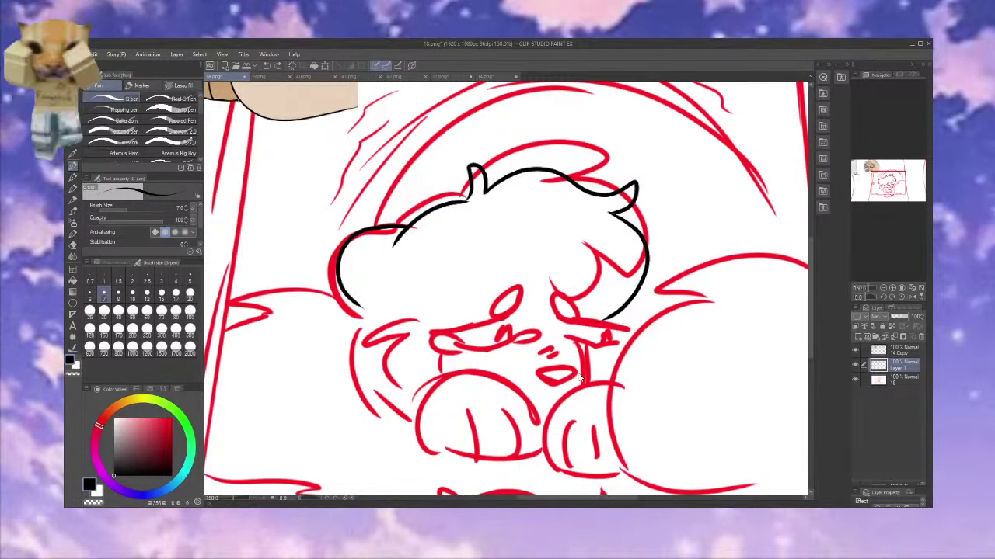
Ink the small rounded triangular shape at the sketched muzzle in black, redrawing it once to fit the sketch
left_click_drag(550, 381, 576, 374)
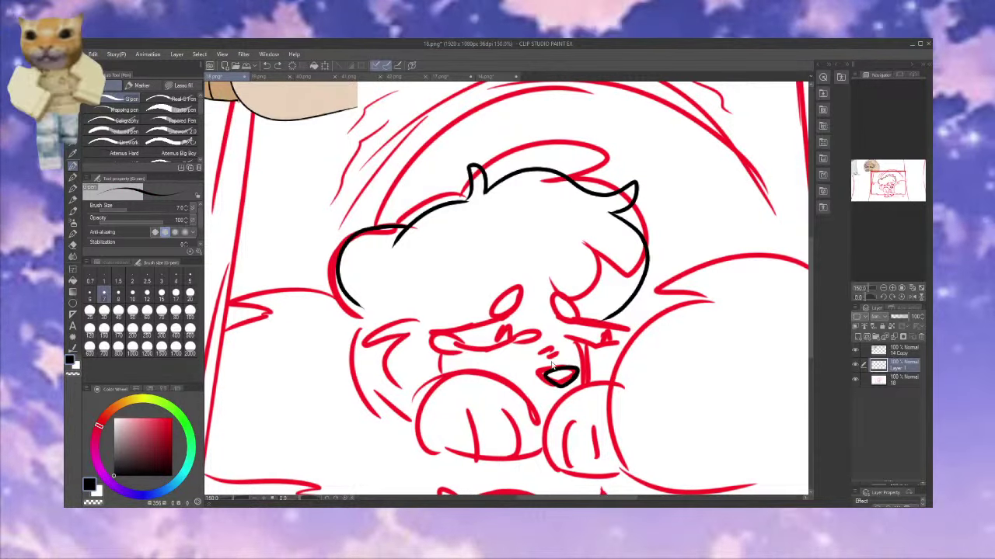
key("ctrl+z")
left_click_drag(555, 389, 539, 374)
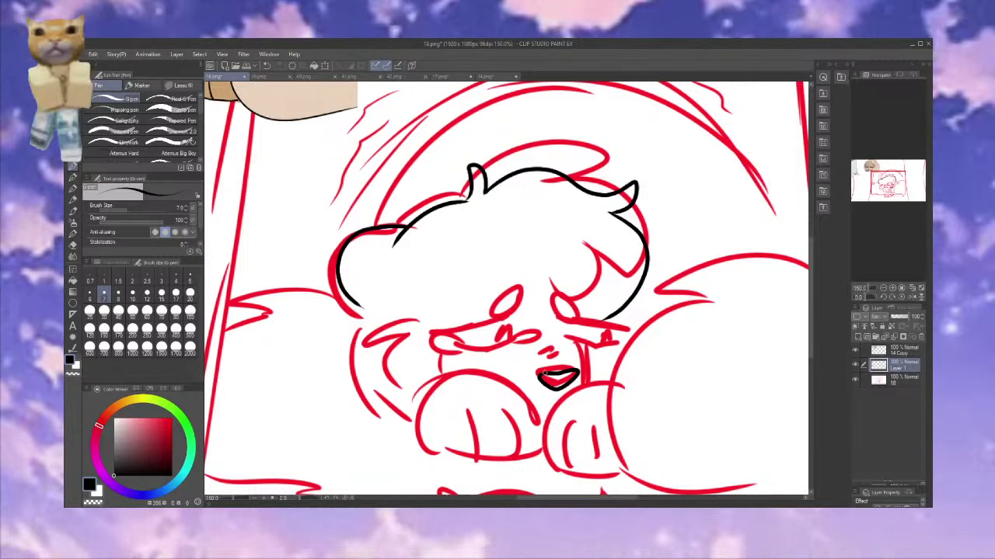
Ink the outline of the cat's right-hand paw and its two toe lines in black
mouse_move(498, 233)
left_mouse_down()
mouse_move(738, 408)
mouse_move(499, 171)
left_mouse_up()
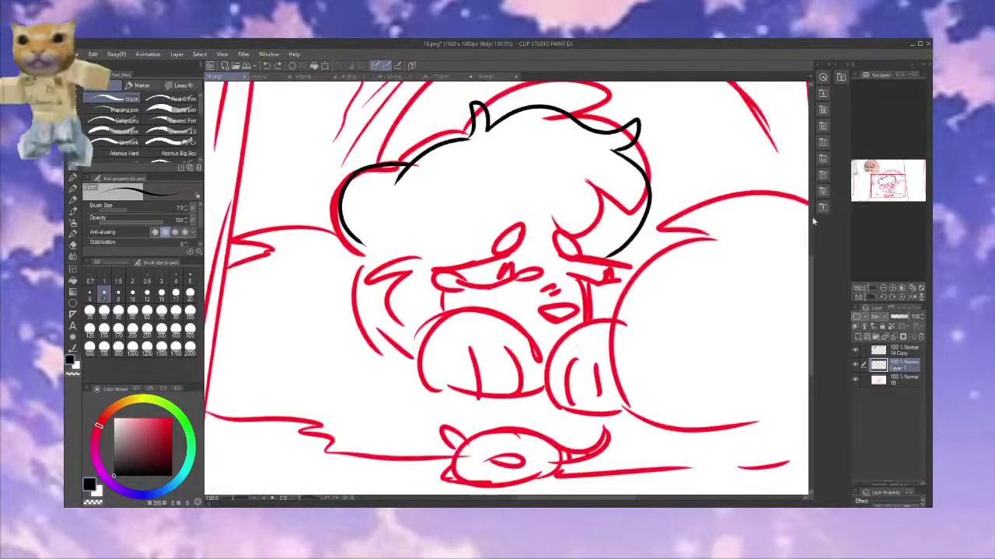
mouse_move(579, 309)
left_mouse_down()
mouse_move(556, 328)
mouse_move(543, 310)
mouse_move(577, 310)
mouse_move(535, 372)
mouse_move(562, 403)
mouse_move(617, 401)
mouse_move(574, 369)
mouse_move(541, 365)
mouse_move(549, 401)
left_mouse_up()
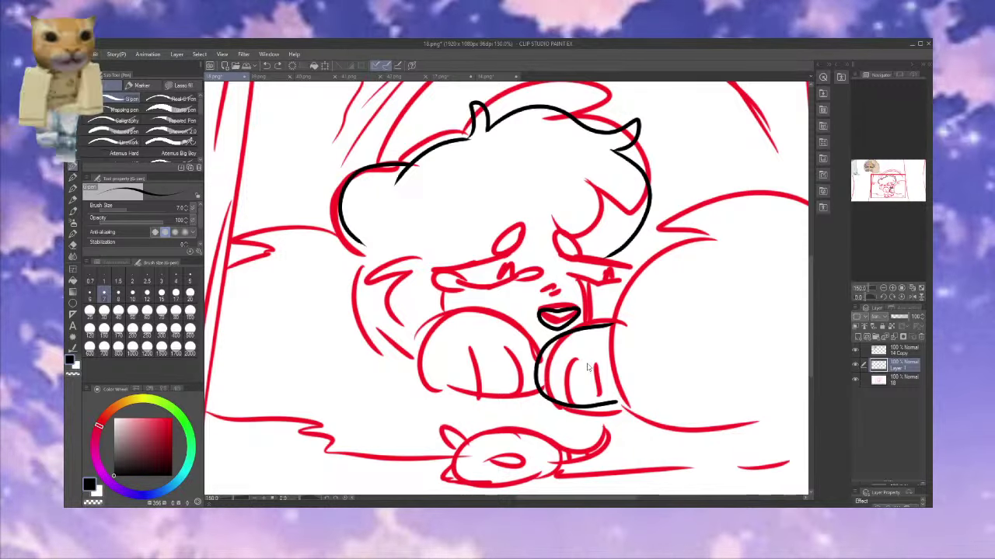
left_click_drag(587, 360, 583, 404)
left_click_drag(554, 356, 547, 401)
key("ctrl+z")
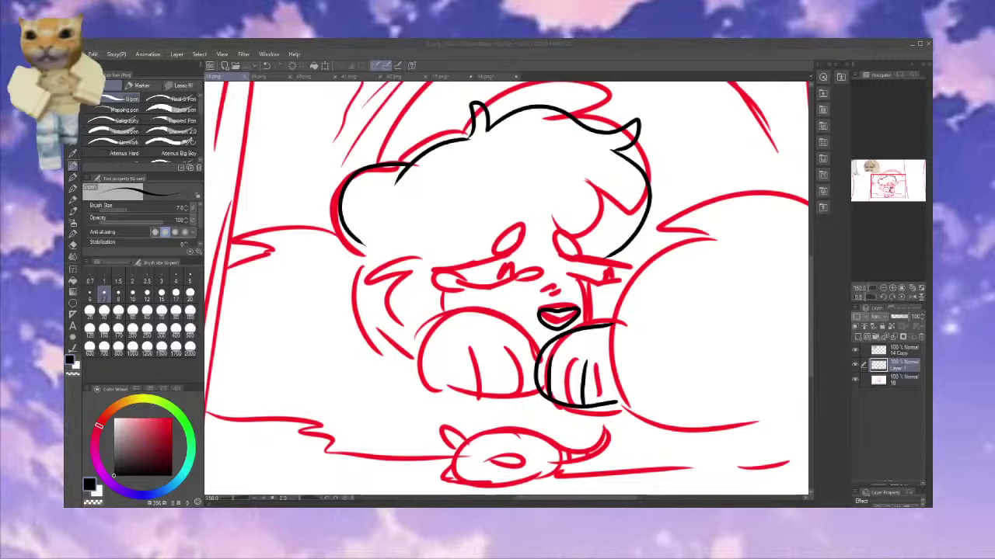
Ink the left eye with its pupil and outer lashes, and add the short marks on the muzzle
mouse_move(516, 261)
left_mouse_down()
mouse_move(445, 280)
mouse_move(514, 260)
mouse_move(447, 280)
mouse_move(457, 290)
mouse_move(512, 275)
mouse_move(487, 288)
left_mouse_up()
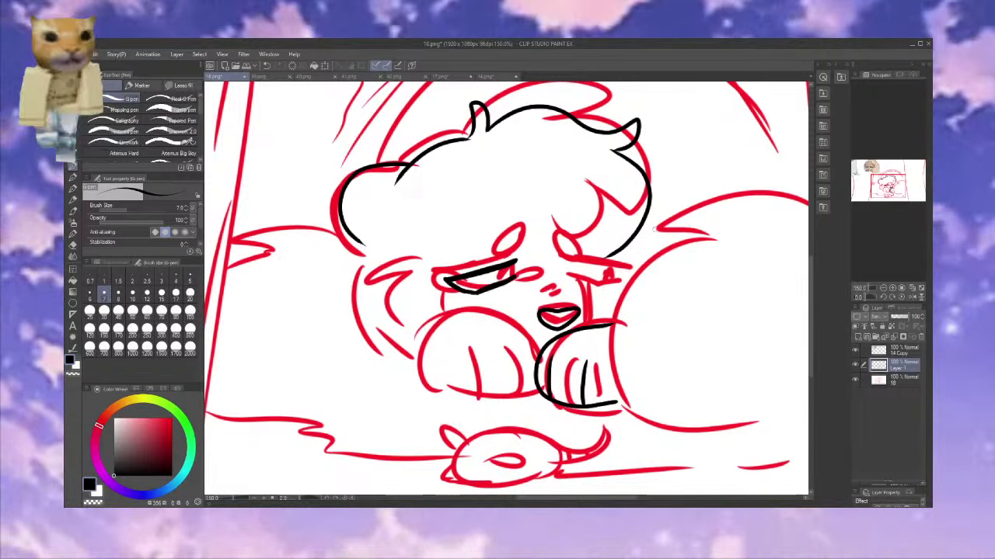
mouse_move(482, 179)
left_mouse_down()
mouse_move(643, 447)
mouse_move(585, 411)
mouse_move(435, 231)
left_mouse_up()
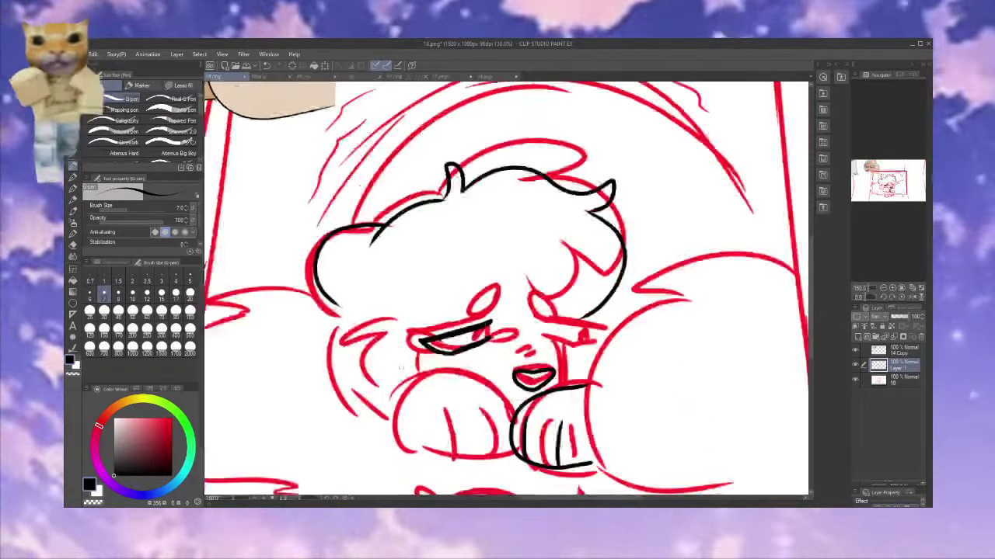
left_click_drag(419, 347, 405, 363)
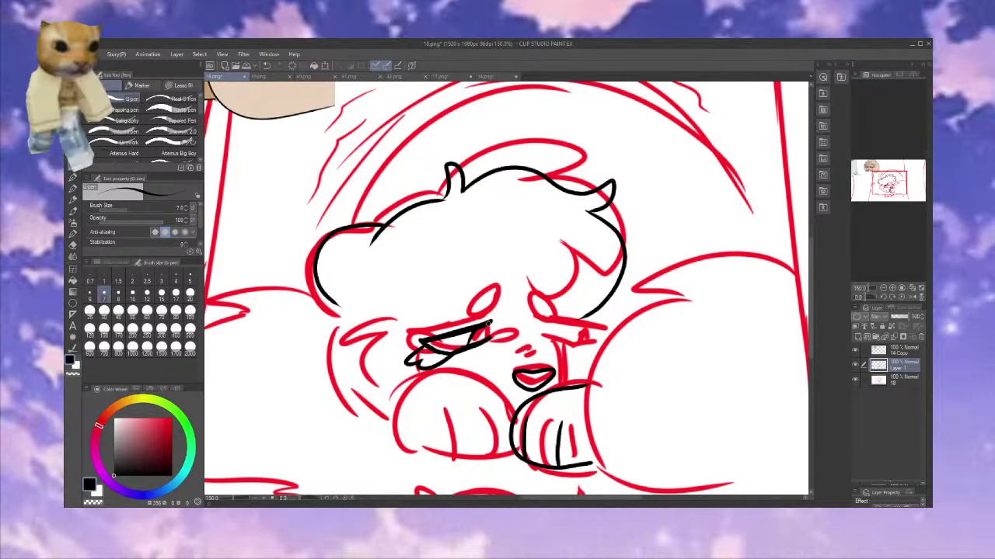
left_click_drag(522, 358, 537, 353)
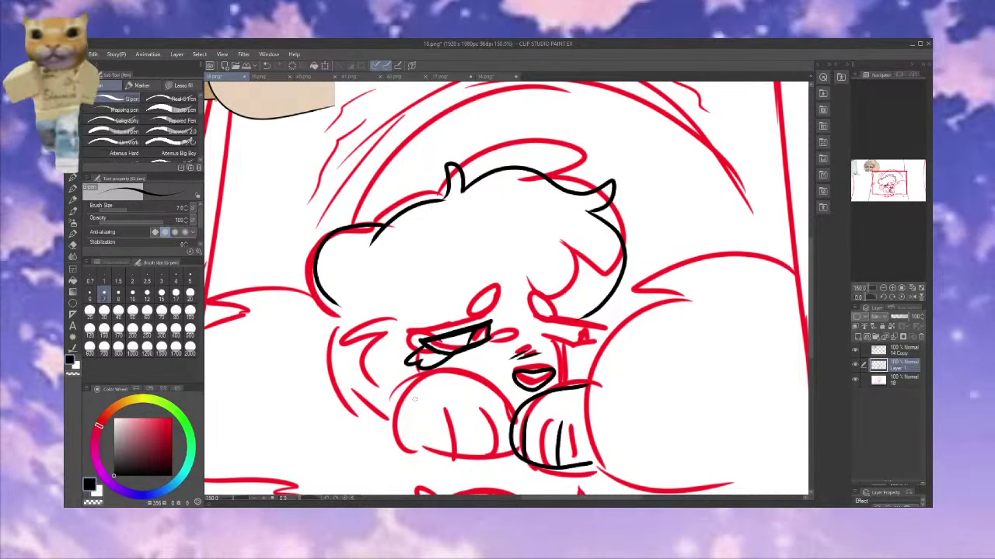
Ink the upper curve of the left paw, and undo the stroke running along its underside to the cheek
left_click_drag(410, 376, 514, 402)
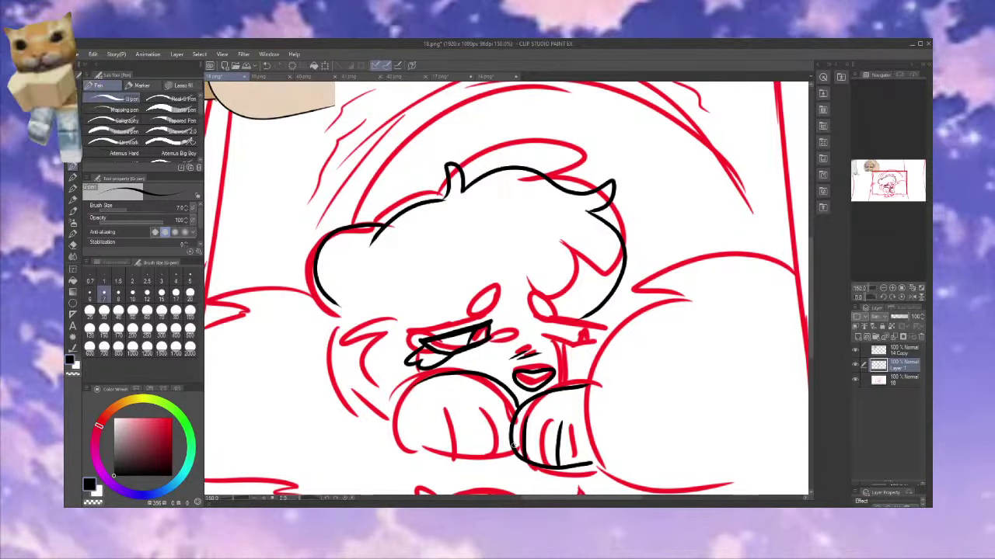
left_click_drag(505, 454, 368, 420)
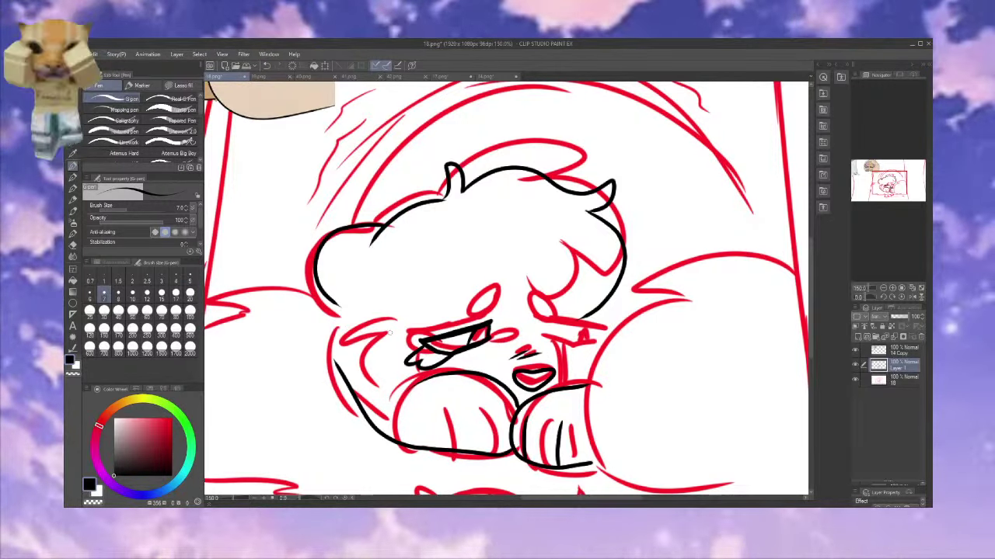
key("ctrl+z")
Move the coloured reference drawing so its cat sits beside the inked head, and make Layer 1 active again
left_click(899, 350)
left_click_drag(272, 103, 581, 330)
left_click(901, 365)
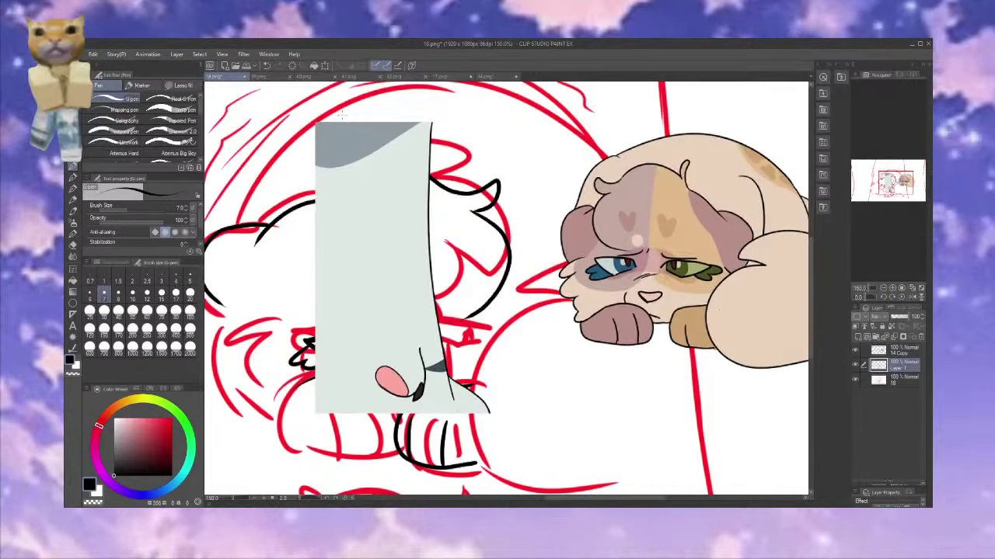
Lasso the grey figure covering the inked head and delete it from the 14 Copy layer
key("m")
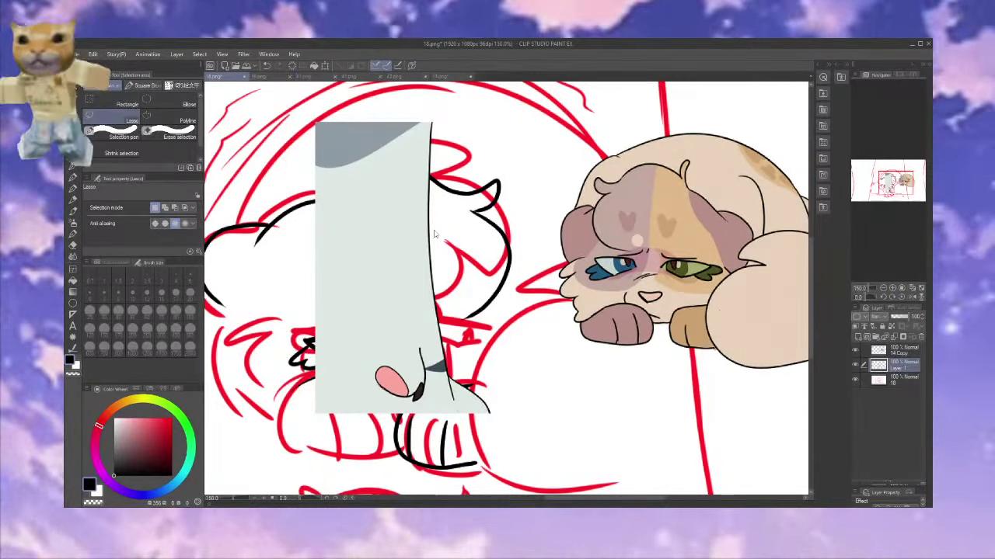
left_click(264, 79)
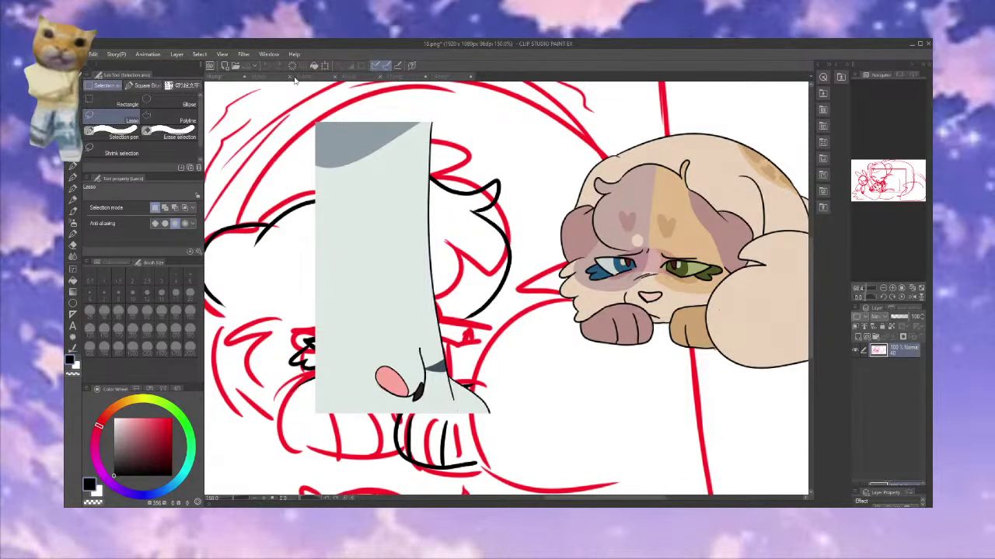
left_click(222, 78)
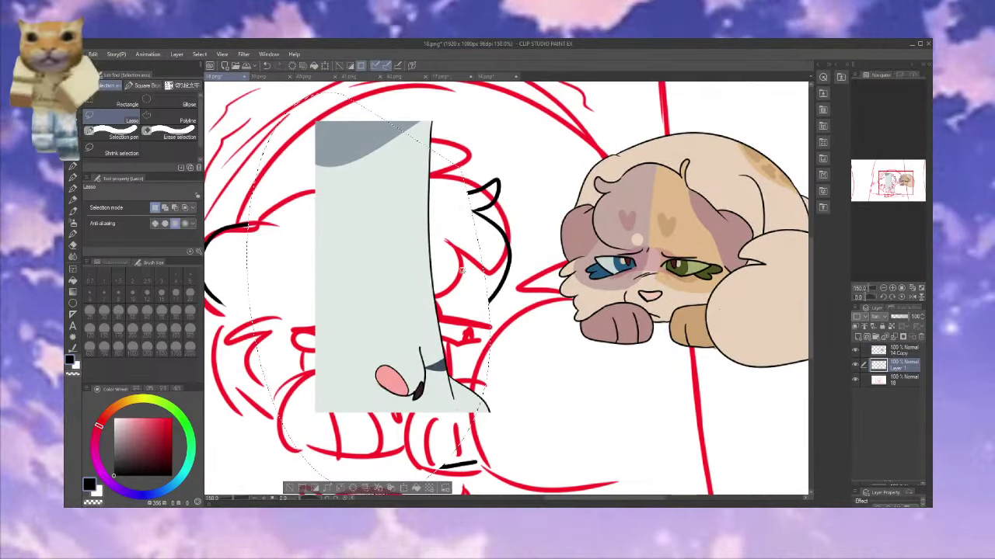
key("ctrl+z")
left_click(898, 352)
key("Delete")
Delete the leftover grey scraps beside the right paw and above the hair, and clear the selection
mouse_move(538, 433)
left_mouse_down()
mouse_move(474, 446)
mouse_move(528, 446)
left_mouse_up()
key("Delete")
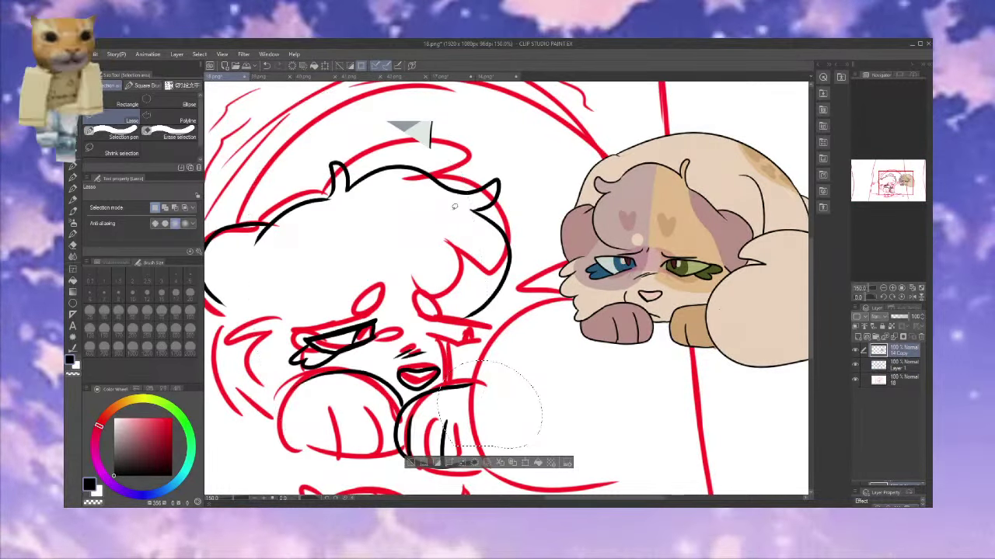
left_click_drag(454, 207, 411, 187)
key("Delete")
left_click_drag(392, 128, 400, 233)
mouse_move(435, 116)
left_mouse_down()
mouse_move(451, 225)
mouse_move(386, 198)
left_mouse_up()
key("Delete")
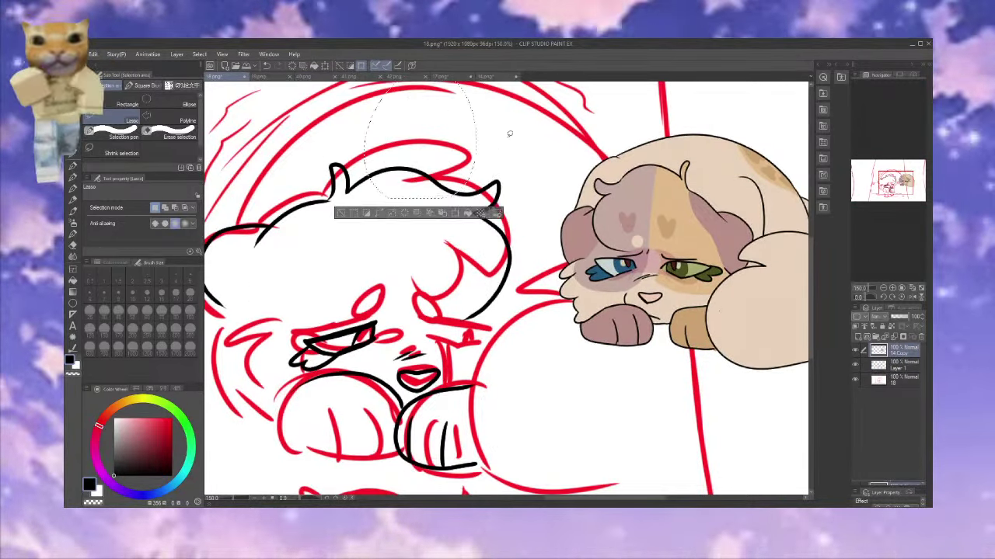
key("ctrl+d")
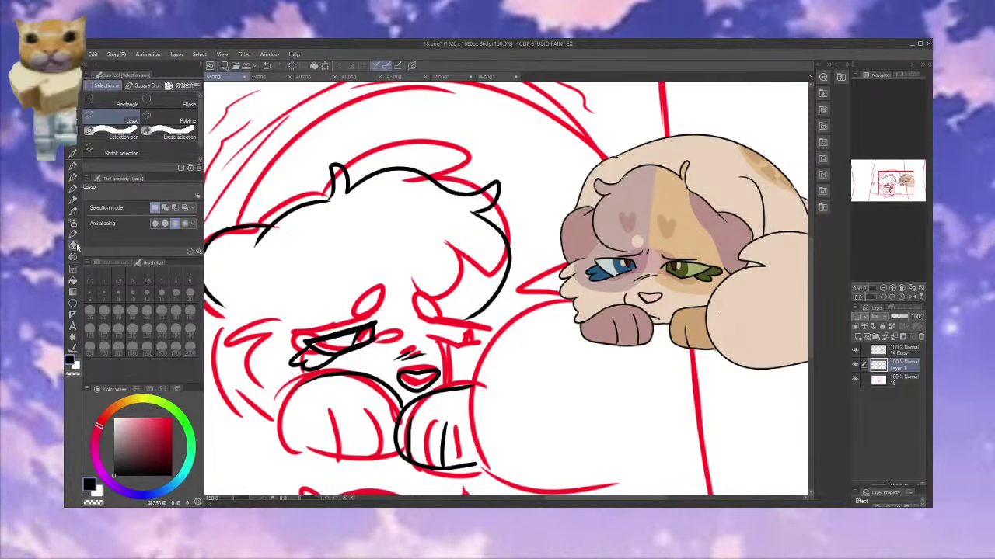
Set the Hard eraser size to 15, and ink the fur tufts along the left cheek with the G-pen
key("e")
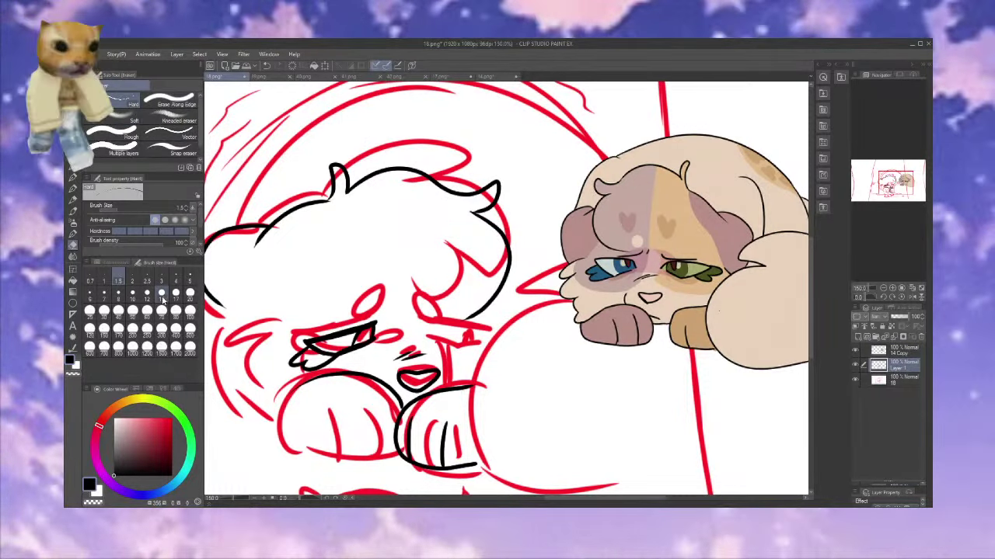
left_click(161, 295)
key("p")
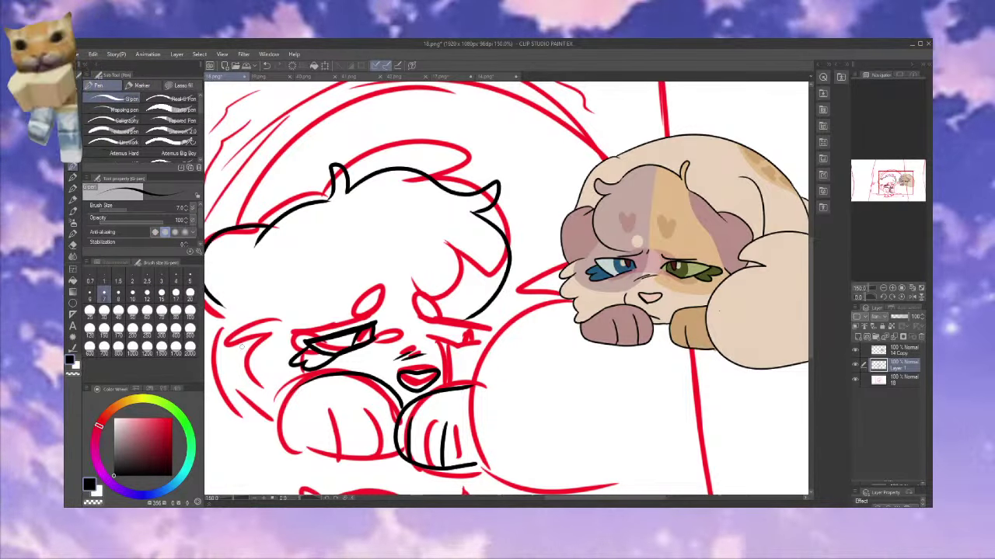
mouse_move(258, 323)
left_mouse_down()
mouse_move(246, 346)
mouse_move(259, 401)
left_mouse_up()
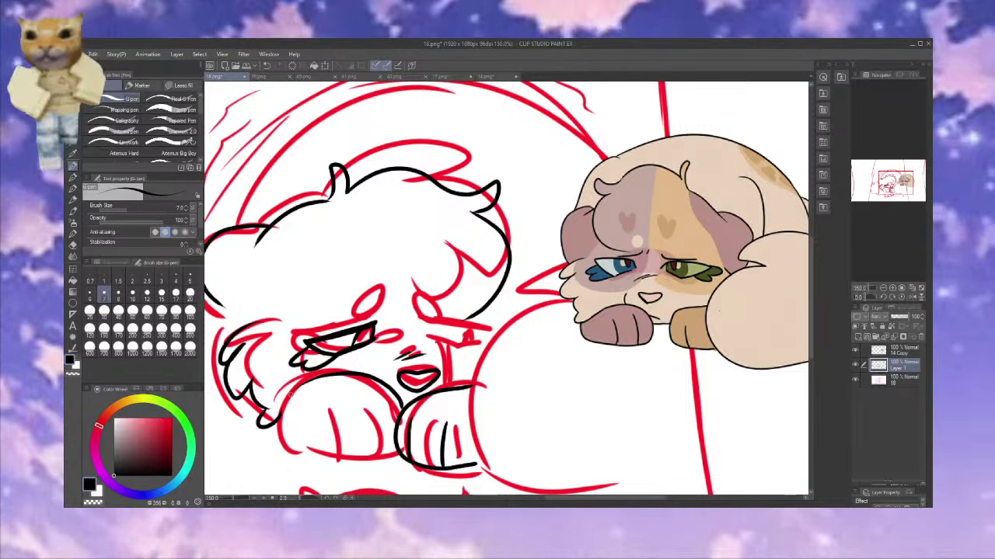
left_click_drag(245, 346, 235, 359)
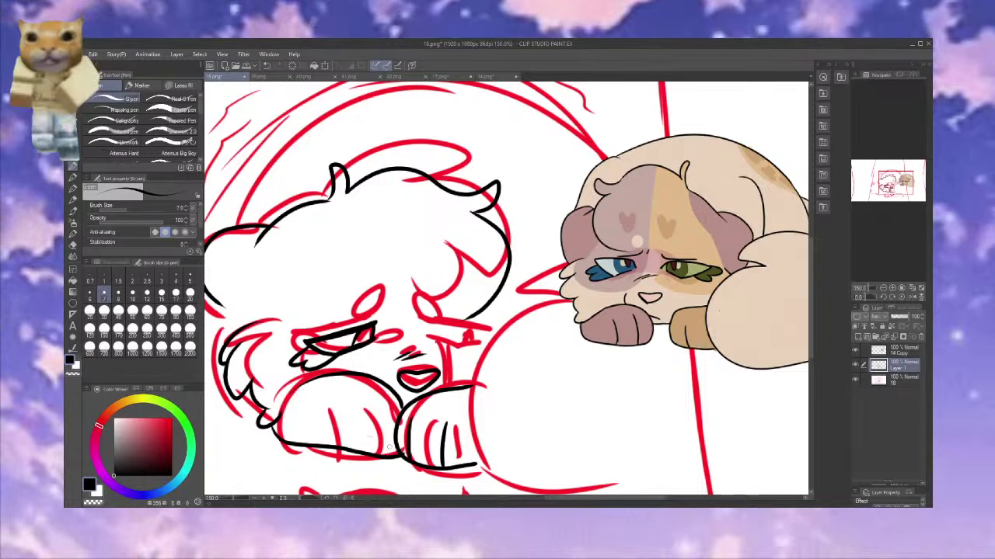
Undo the strokes along the left paw's underside, and redraw its lower edge with a toe line
key("ctrl+z")
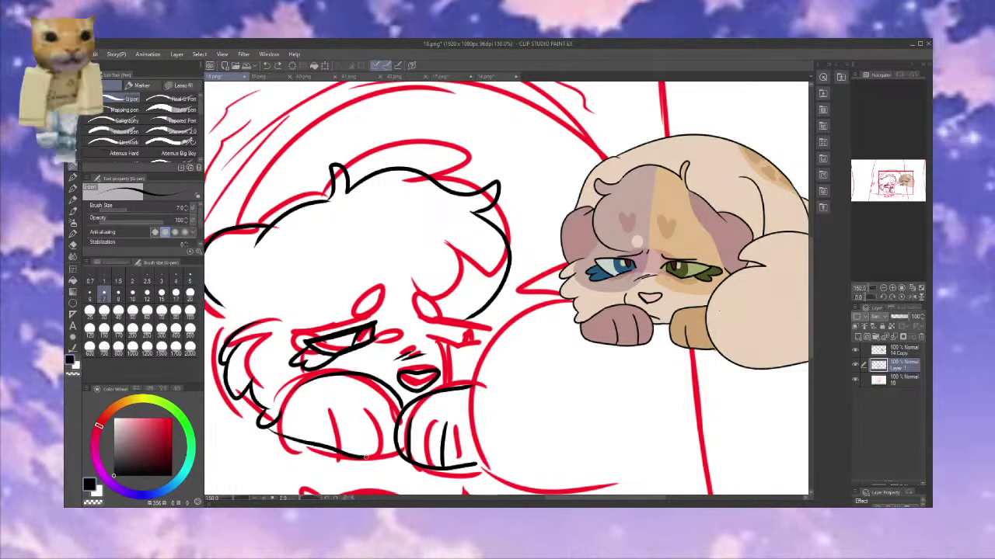
key("ctrl+z")
left_click_drag(307, 439, 264, 426)
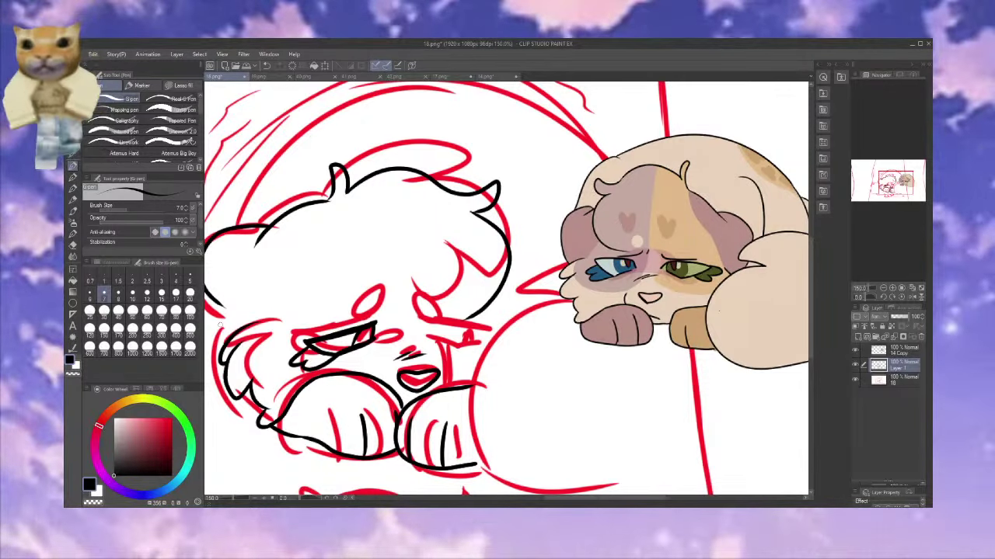
Ink the rounded body contour from the left ear around the cheek to the left paw, replacing the first angular attempt
left_click_drag(257, 455, 330, 440)
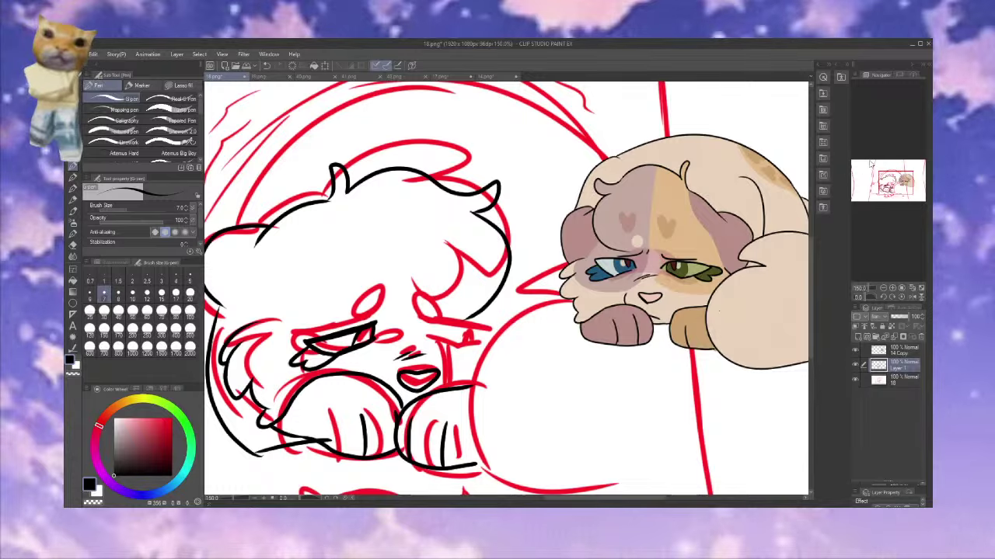
left_click_drag(870, 165, 887, 189)
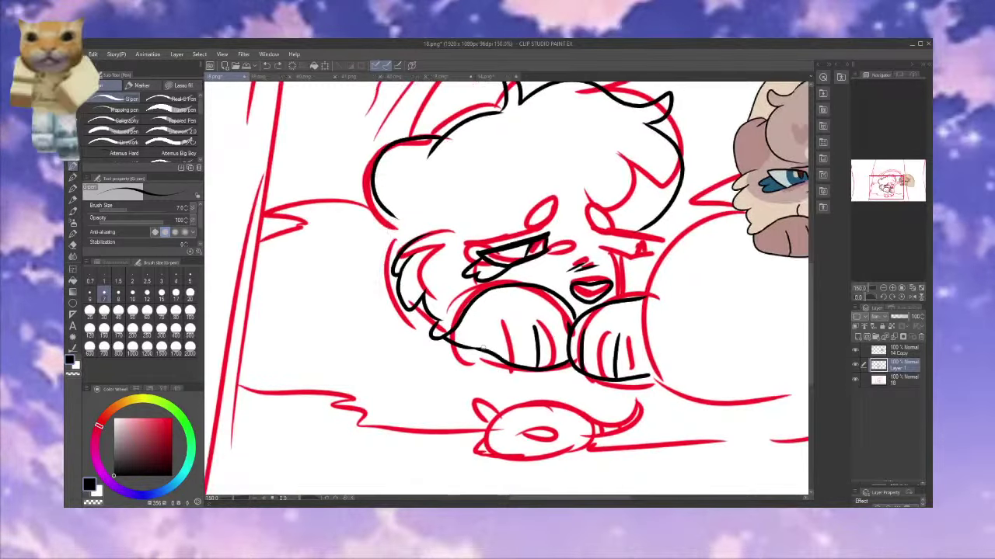
mouse_move(481, 353)
left_mouse_down()
mouse_move(391, 332)
mouse_move(378, 229)
mouse_move(387, 225)
mouse_move(413, 359)
mouse_move(479, 355)
mouse_move(434, 346)
mouse_move(372, 211)
left_mouse_up()
key("ctrl+z")
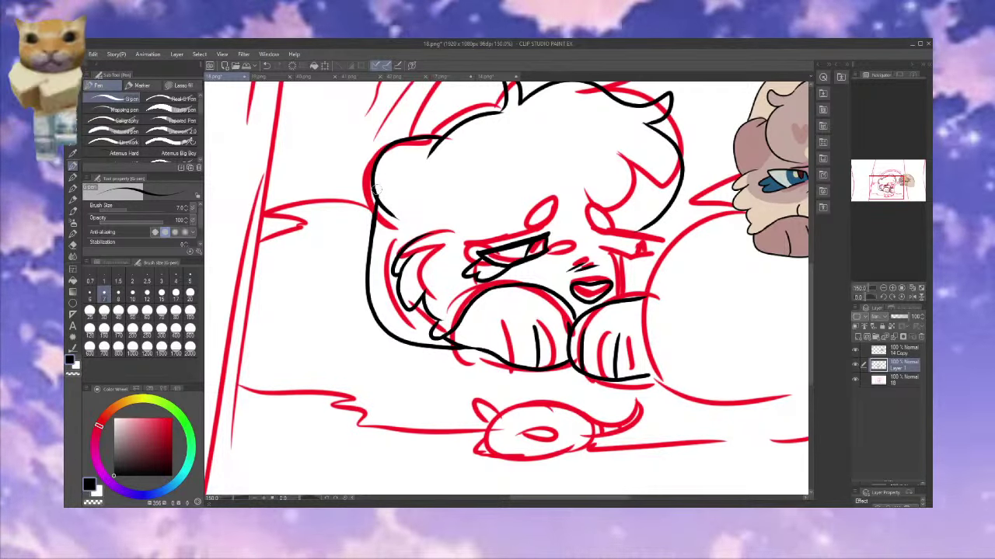
key("ctrl+z")
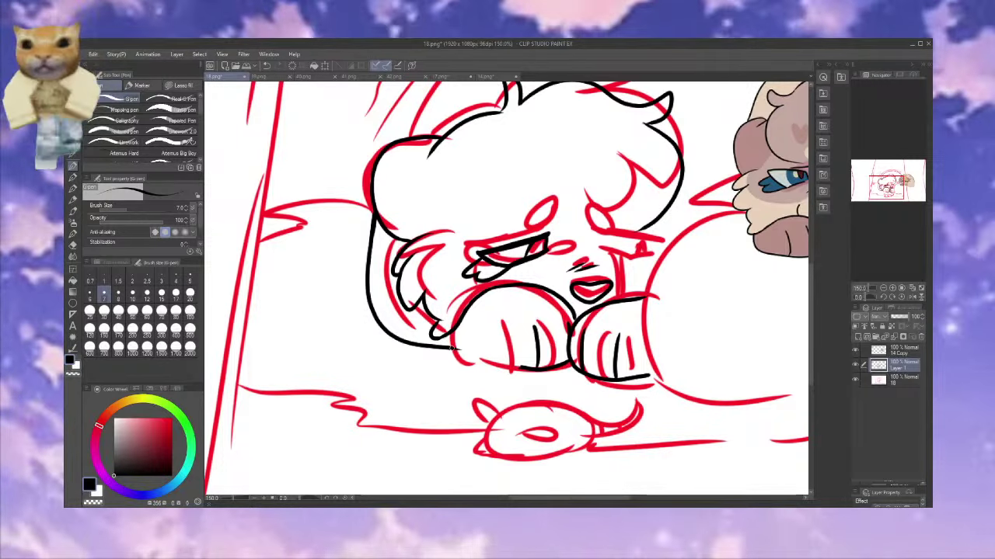
left_click_drag(453, 348, 536, 364)
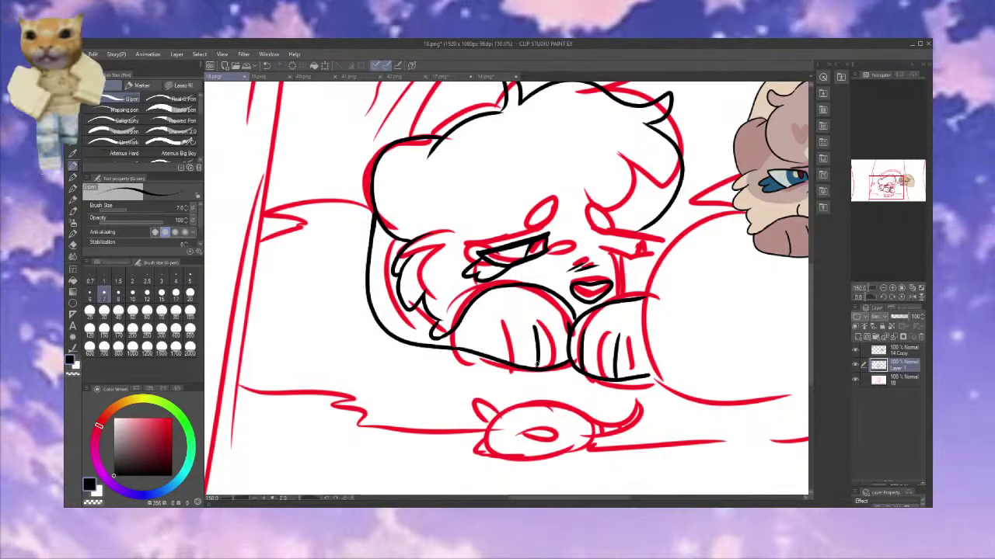
left_click(856, 380)
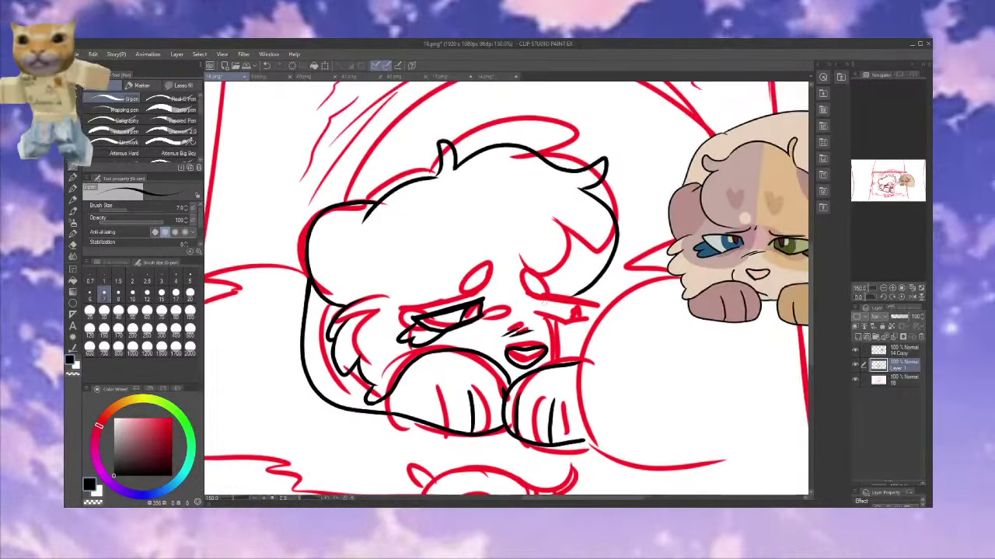
Ink the brow line above the left eye, and place a horizontally flipped copy of the eye on the right side of the face
left_click_drag(466, 290, 492, 276)
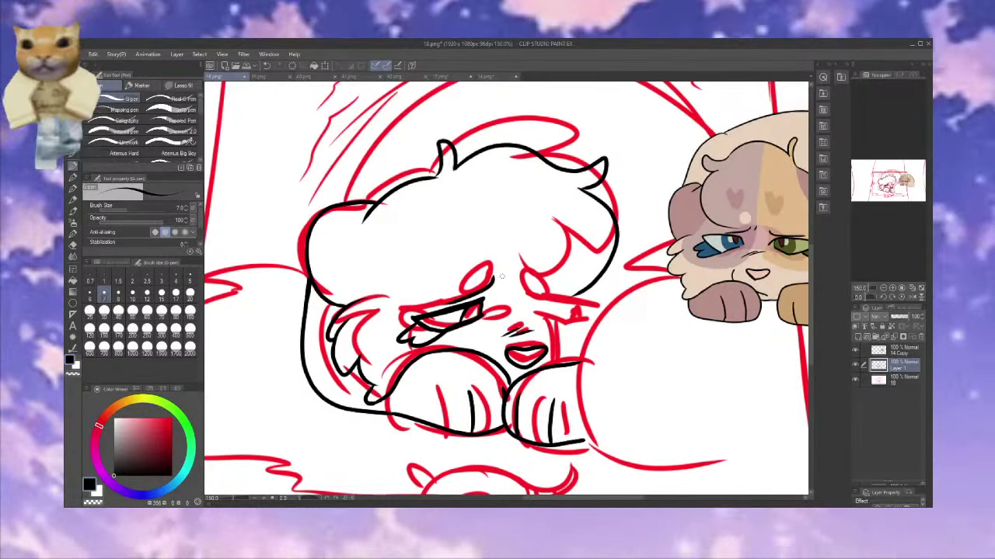
key("m")
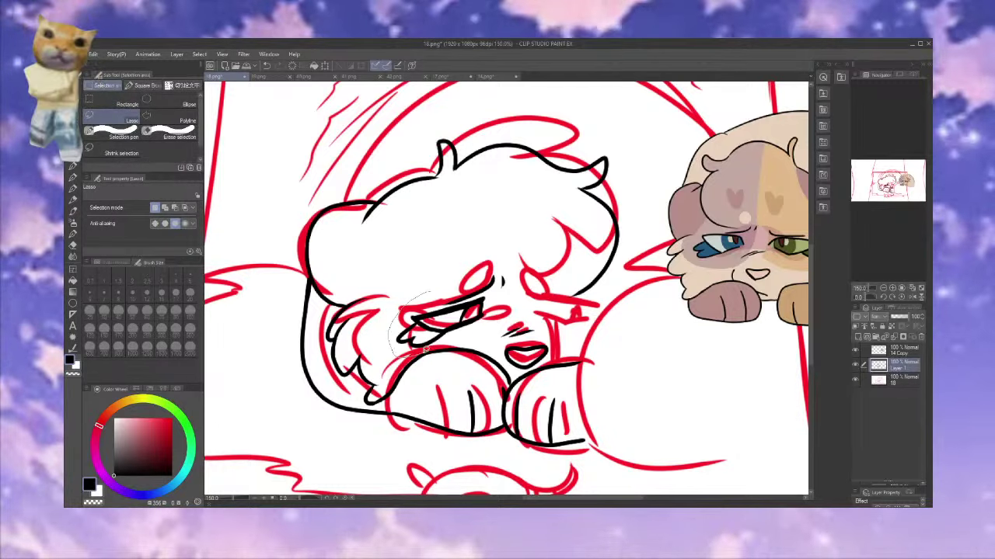
mouse_move(426, 351)
left_mouse_down()
mouse_move(396, 303)
mouse_move(433, 243)
left_mouse_up()
key("ctrl+c")
key("ctrl+v")
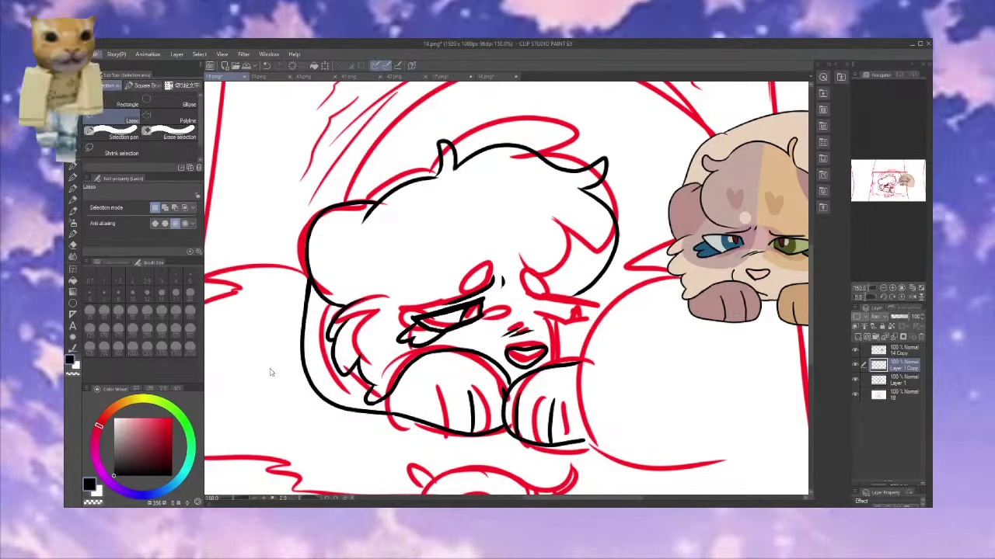
key("ctrl+t")
left_click(123, 208)
left_click_drag(467, 330, 576, 329)
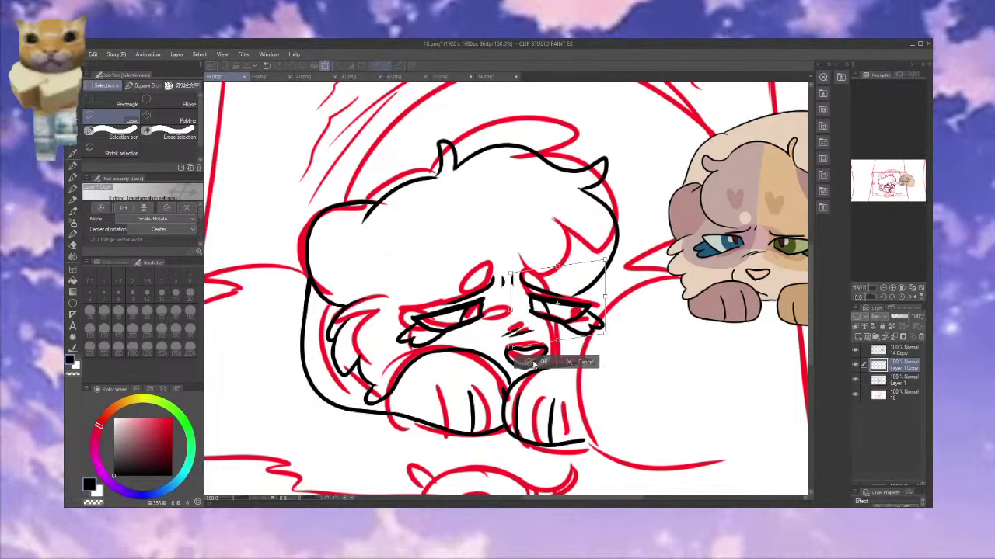
key("Return")
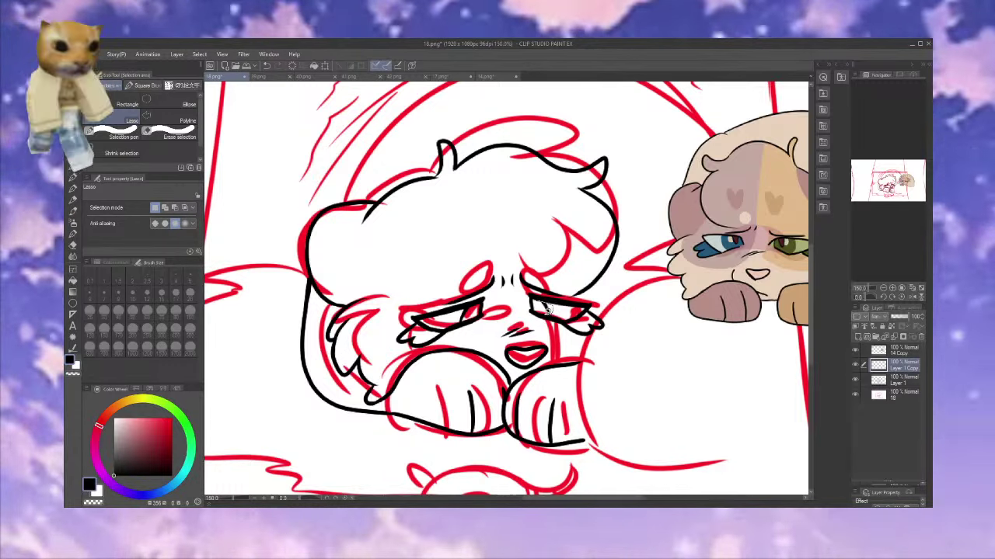
Delete the mirrored pupil and the duplicate crease mark between the brows from the copied eye
left_click_drag(548, 309, 546, 306)
key("Delete")
key("ctrl+d")
left_click_drag(509, 265, 510, 268)
key("Delete")
key("ctrl+d")
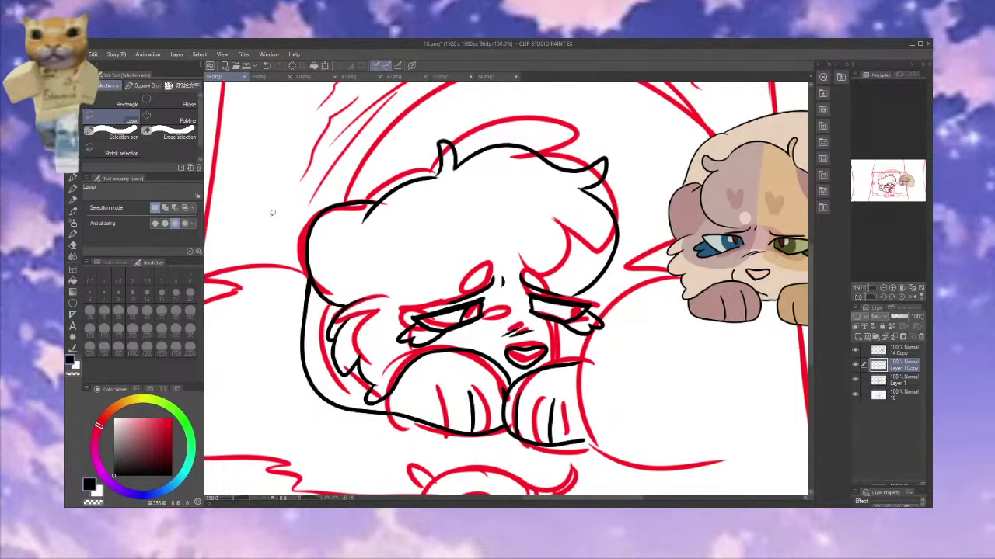
Ink the right eye's pupil, the curved right ear and the chin mark, checking the line art with the sketch hidden
key("p")
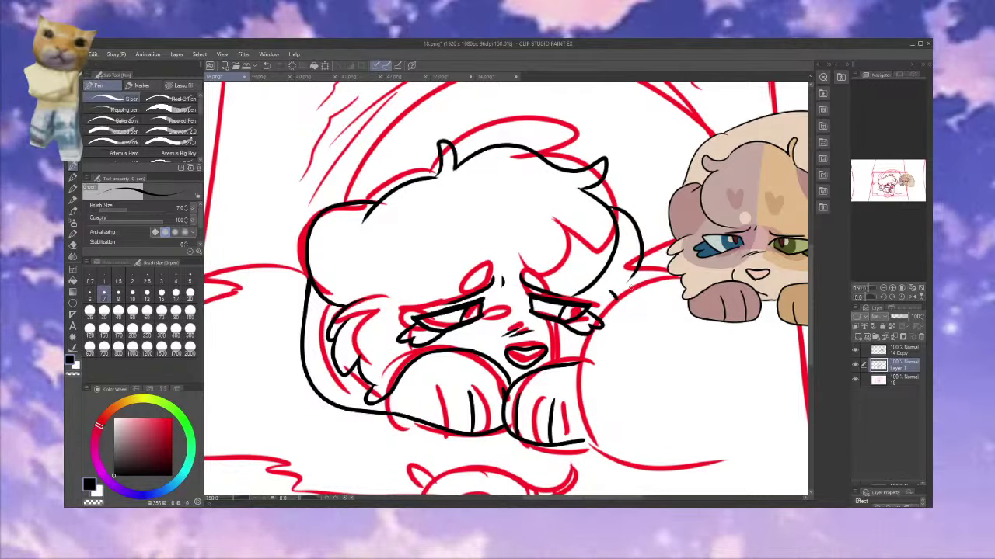
left_click_drag(637, 284, 620, 260)
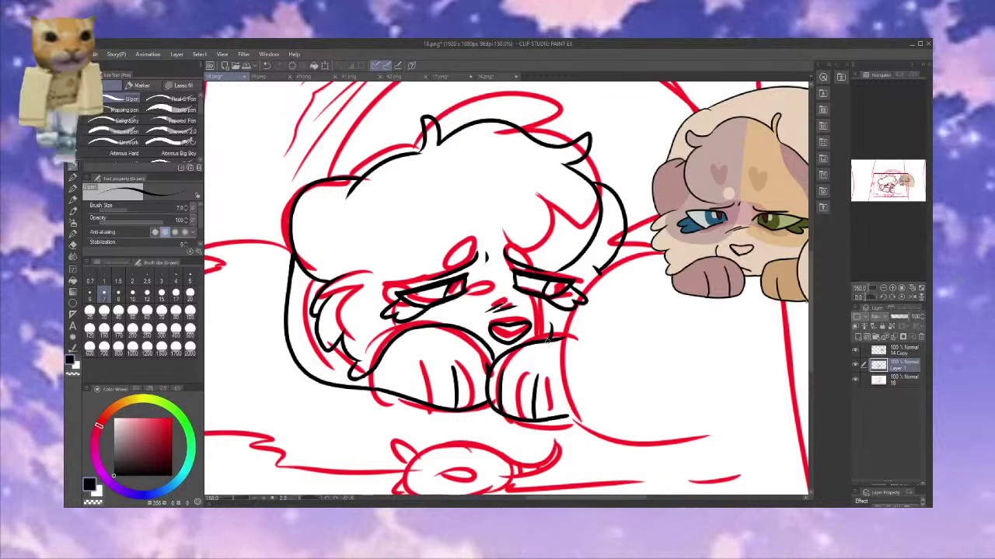
left_click(855, 379)
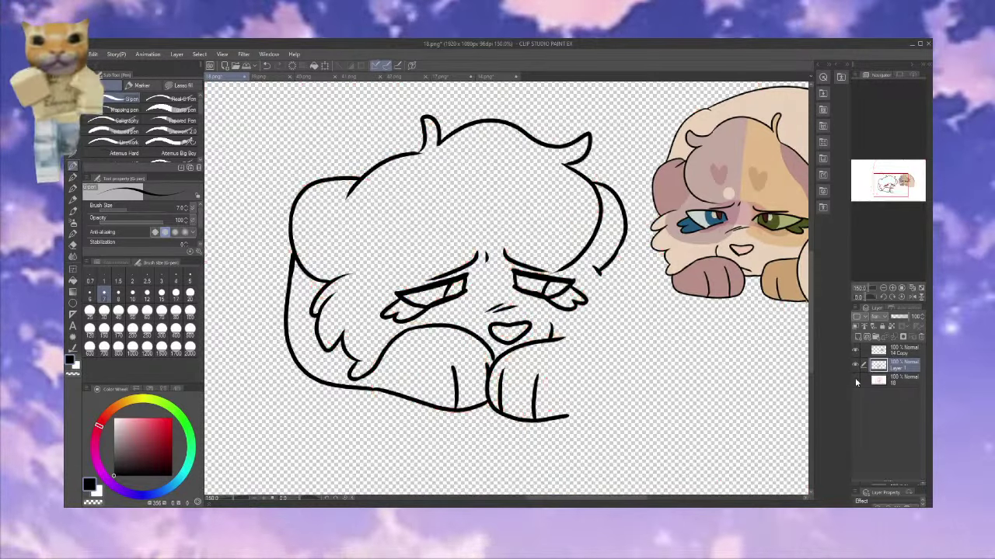
left_click(855, 380)
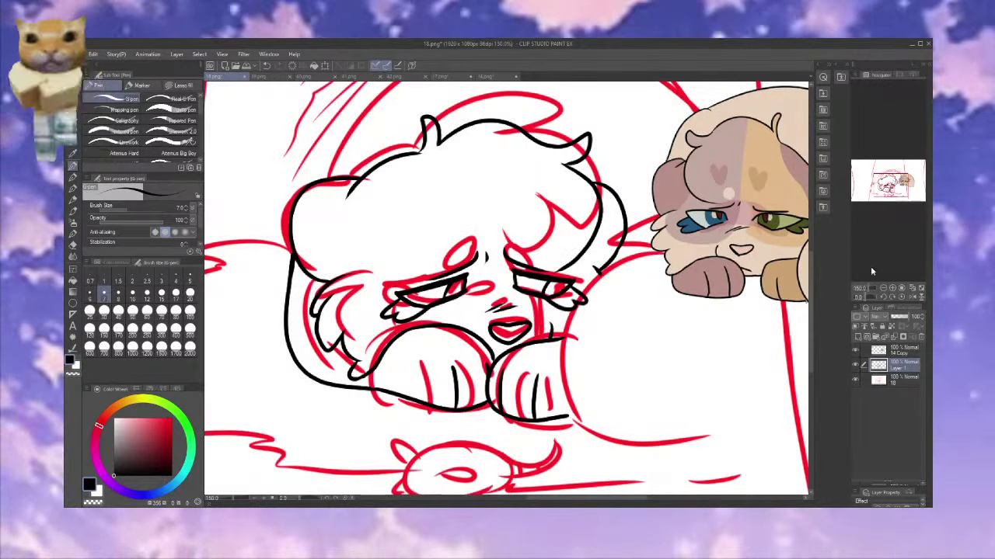
Hide the 14 Copy reference, and ink the shoulder curve and the large arc of the back above the head
left_click(883, 289)
left_click(895, 180)
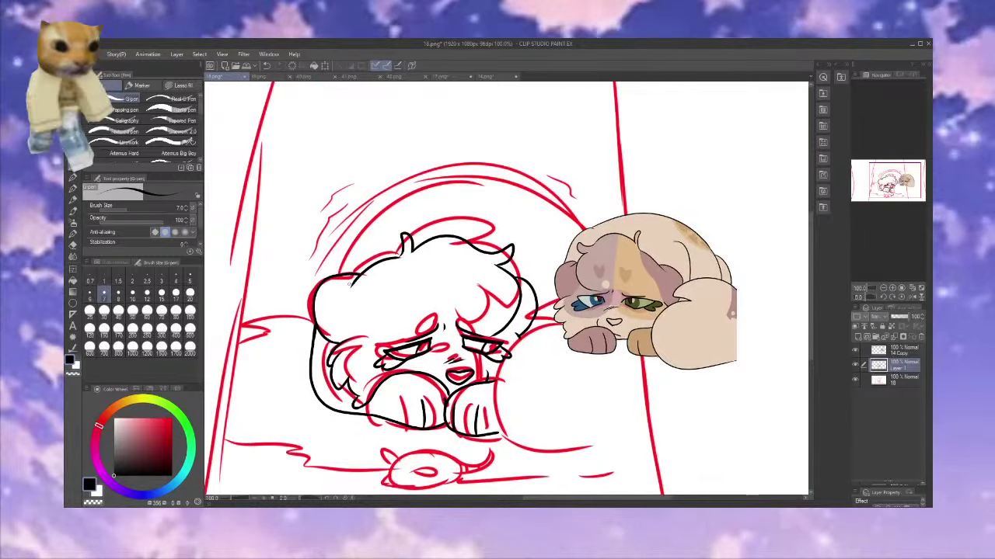
left_click(856, 352)
left_click_drag(534, 245, 557, 304)
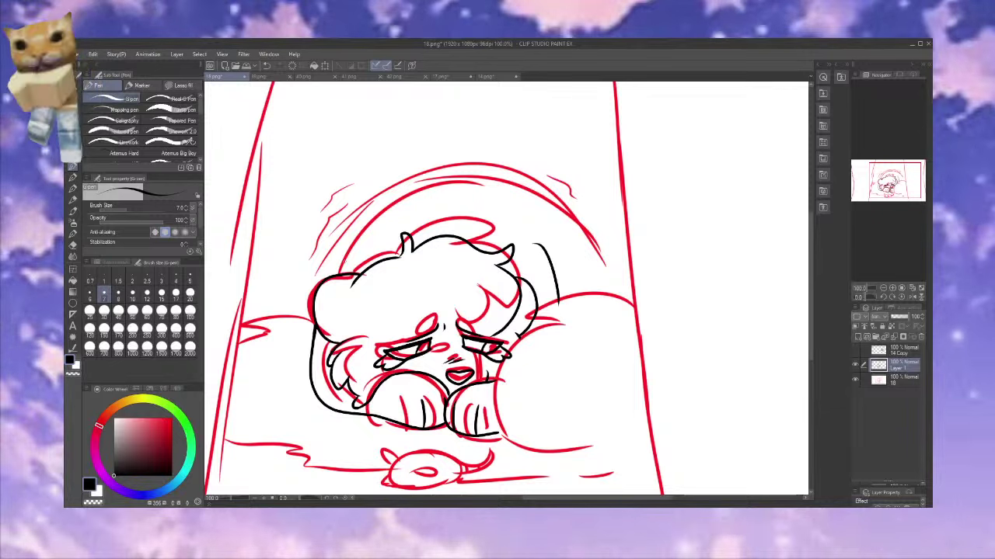
left_click_drag(328, 274, 402, 217)
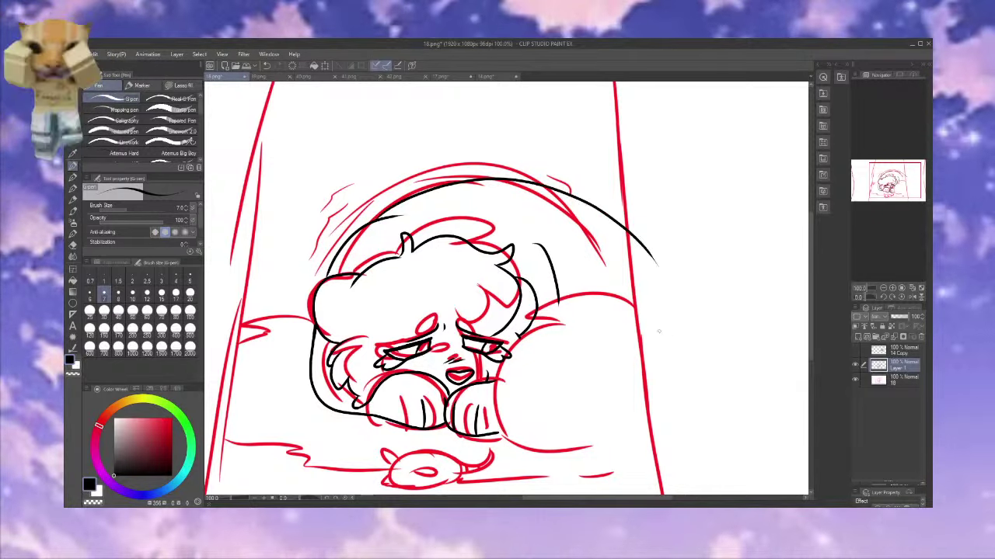
mouse_move(544, 314)
left_mouse_down()
mouse_move(573, 315)
mouse_move(528, 440)
left_mouse_up()
left_click(855, 352)
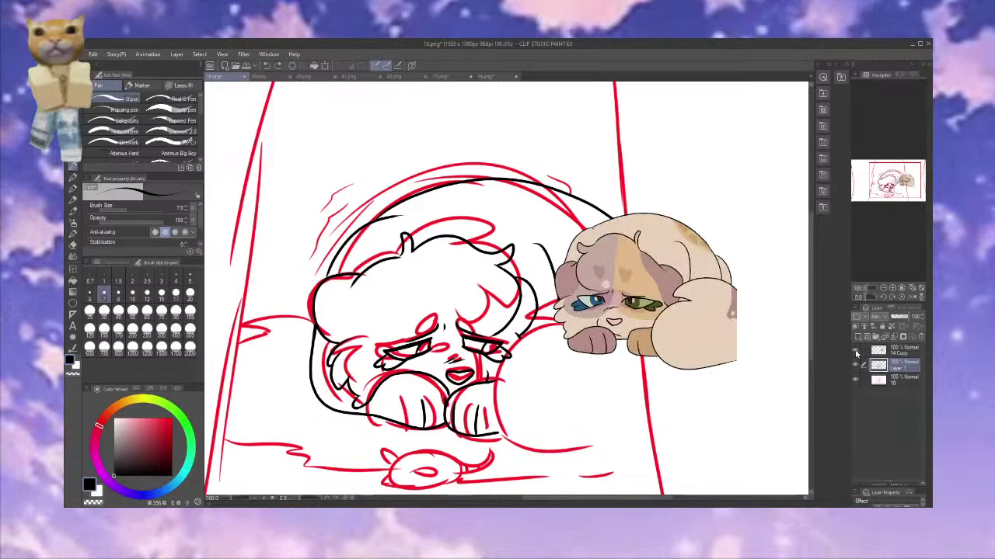
left_click(855, 351)
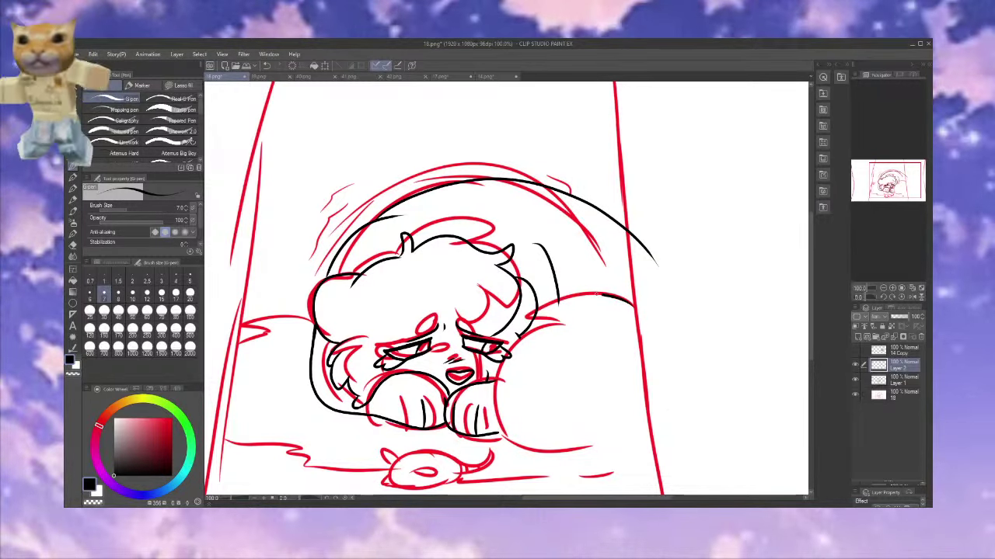
Ink the large rounded tail in front of the body on a new layer, and merge it into Layer 1
mouse_move(596, 294)
left_mouse_down()
mouse_move(528, 322)
mouse_move(563, 317)
left_mouse_up()
left_click_drag(558, 321, 477, 402)
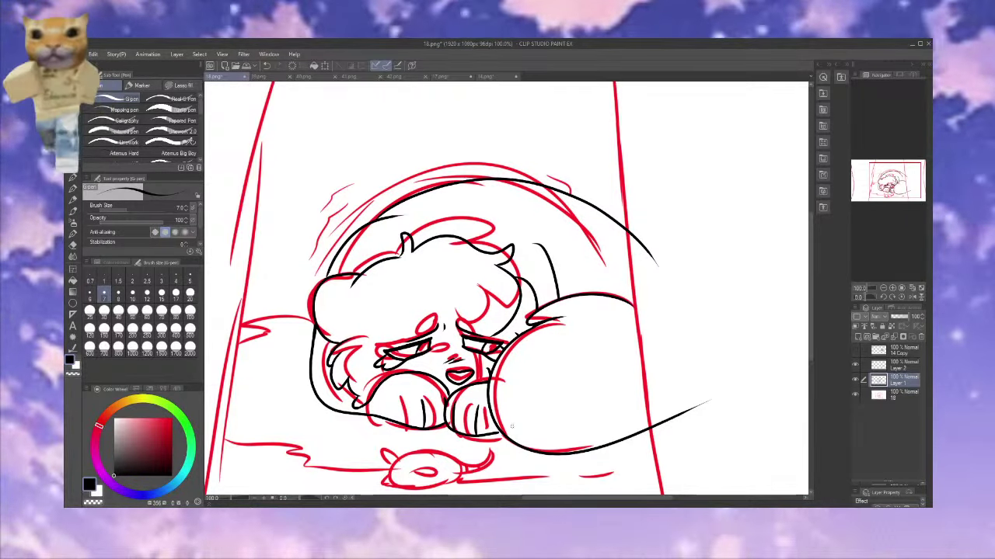
left_click(896, 336)
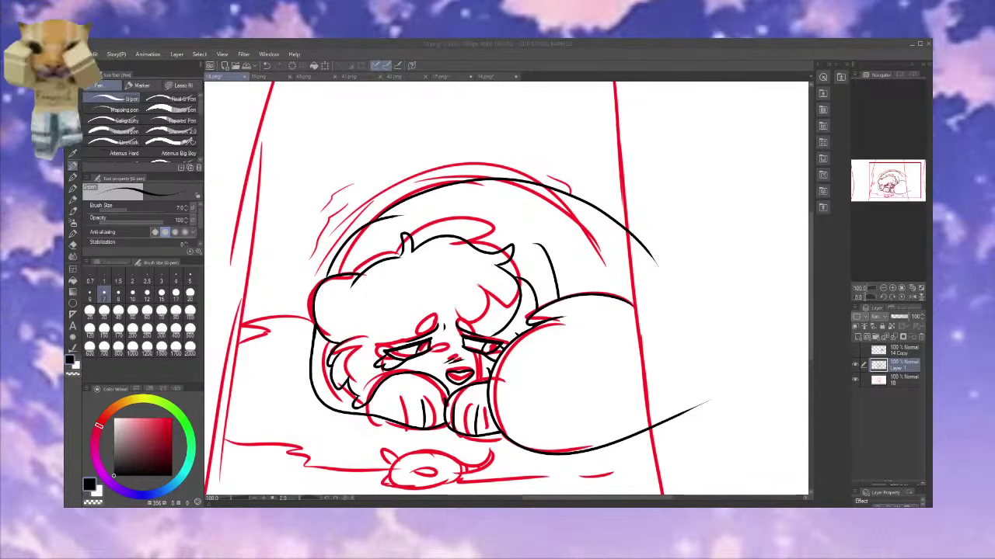
Ink the tall, nearly vertical line just right of the cat over the sketch, on a new layer above Layer 1
left_click(665, 240)
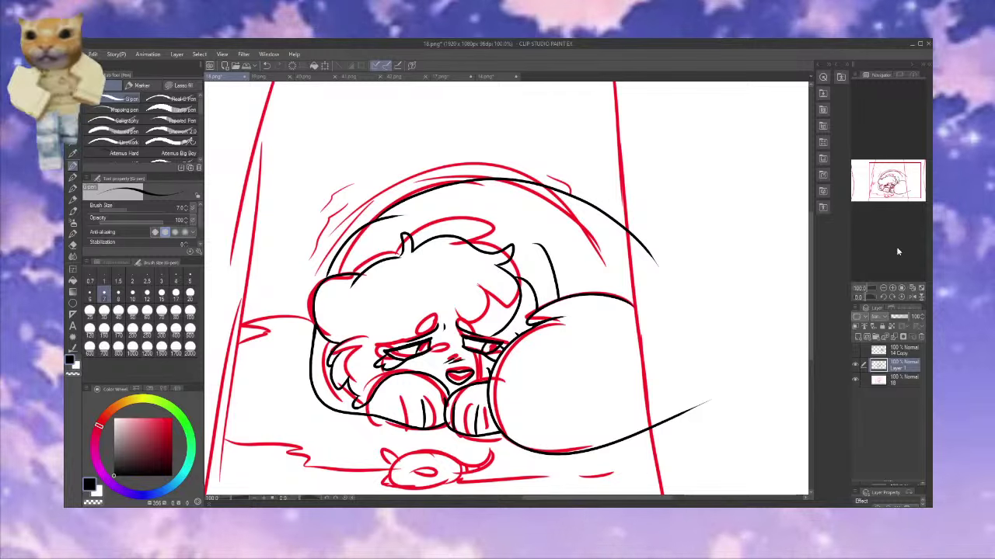
left_click(883, 288)
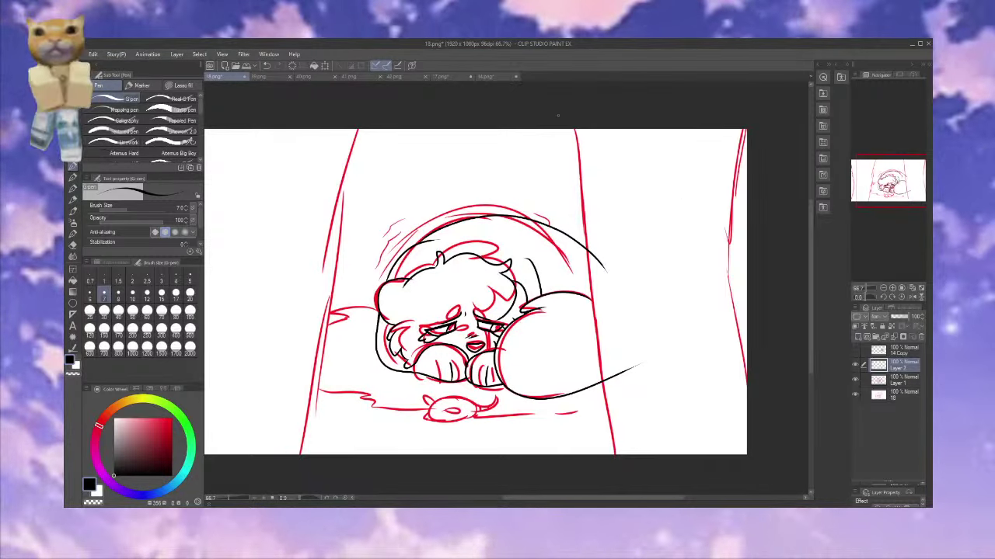
left_click_drag(569, 131, 593, 259)
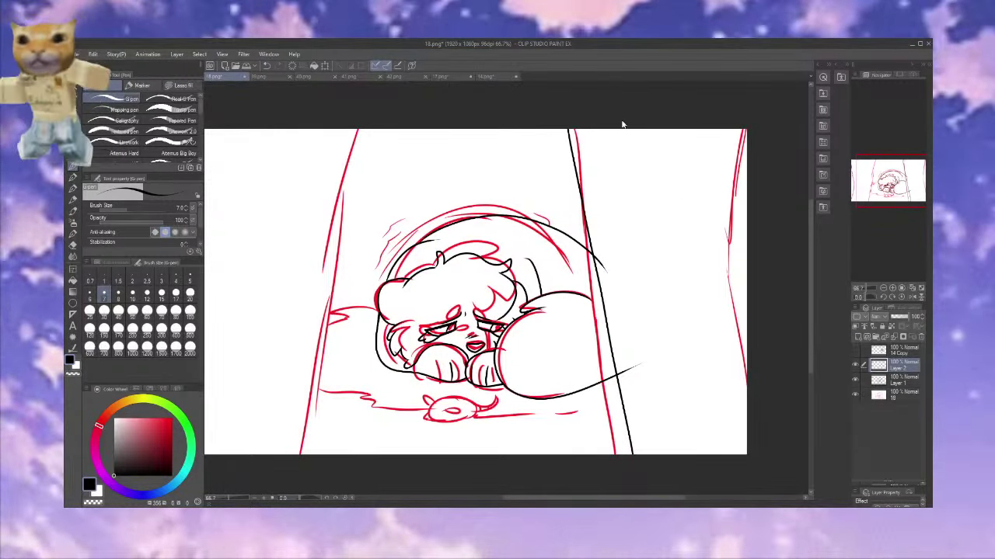
left_click_drag(572, 130, 599, 325)
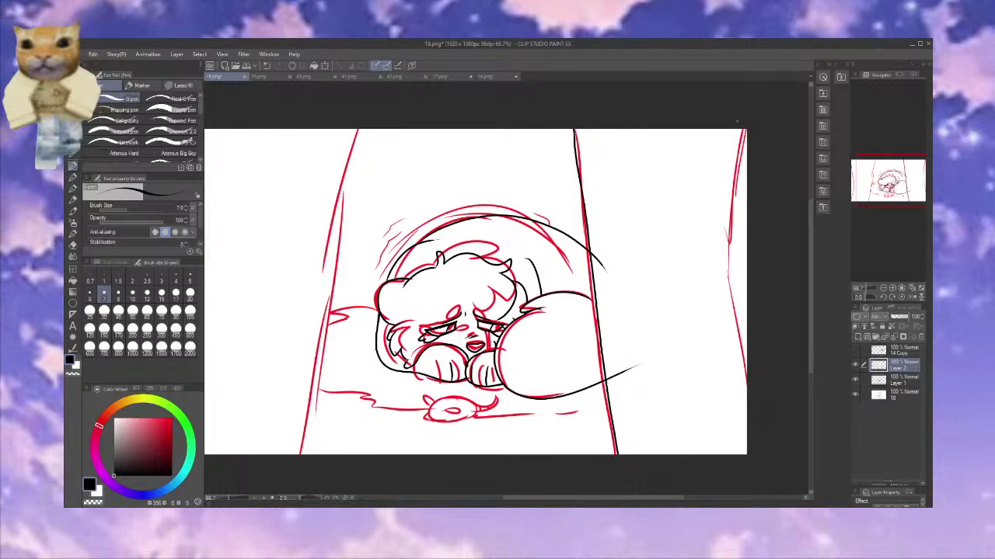
Ink the inward-bent contour along the canvas's far right edge, redrawing strokes that stray from the sketch
left_click_drag(738, 131, 728, 263)
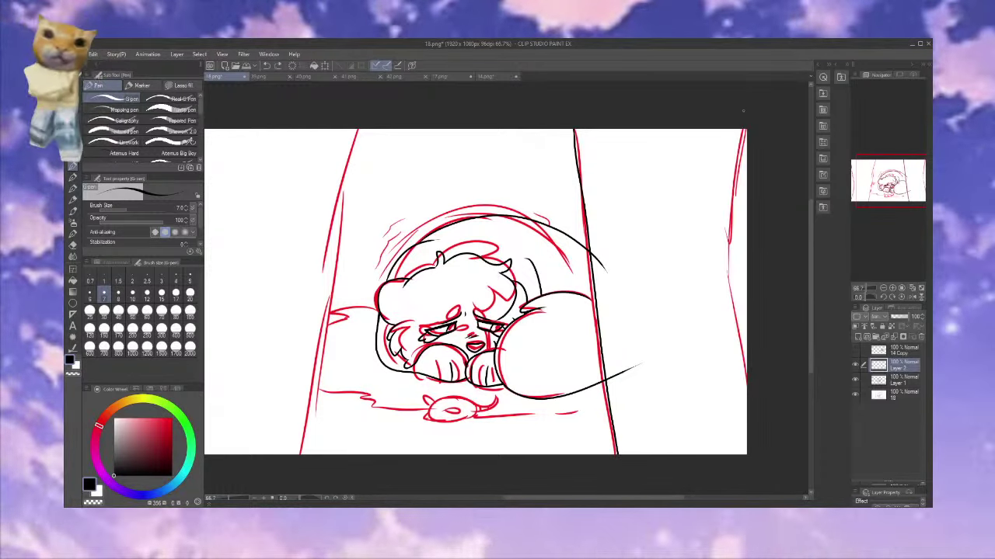
mouse_move(738, 134)
left_mouse_down()
mouse_move(720, 250)
mouse_move(718, 345)
left_mouse_up()
left_click_drag(721, 261, 744, 372)
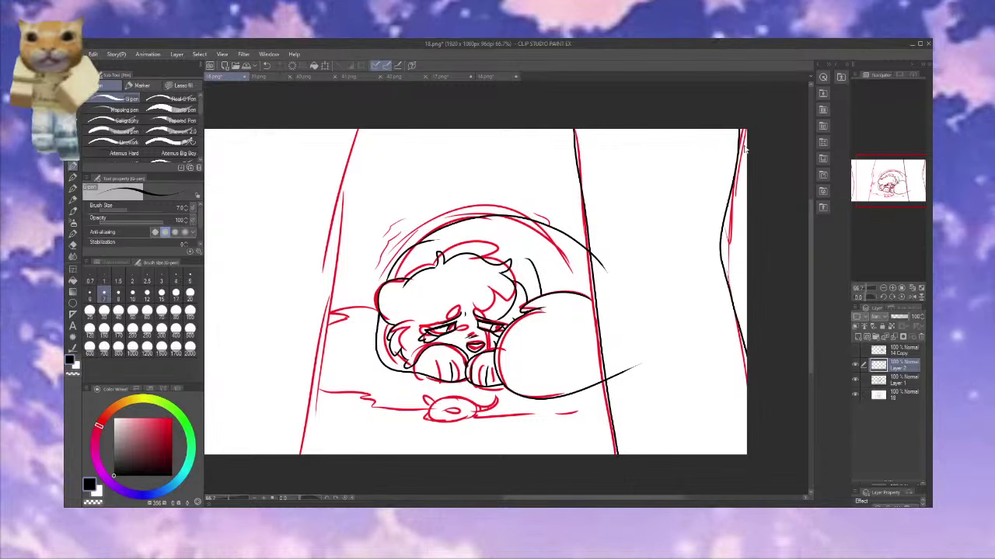
left_click_drag(727, 260, 746, 381)
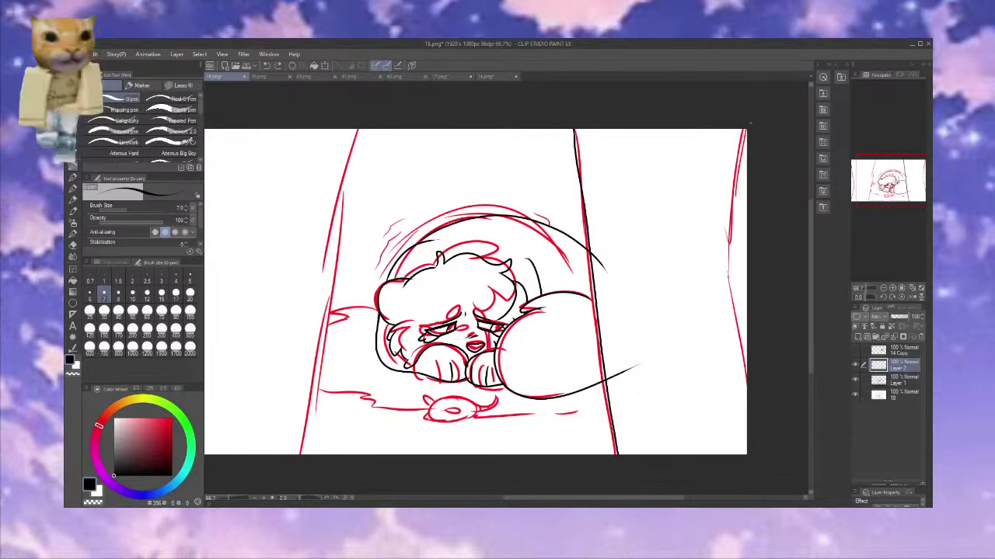
mouse_move(752, 148)
left_mouse_down()
mouse_move(729, 272)
mouse_move(740, 351)
left_mouse_up()
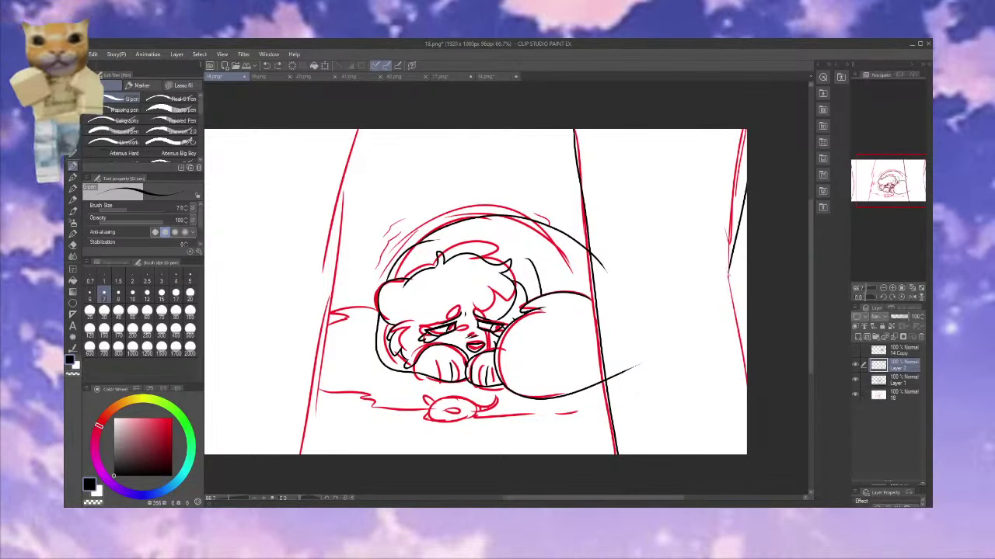
Ink the tall line left of the cat and the bent contour along the canvas's far left edge
left_click_drag(355, 132, 313, 454)
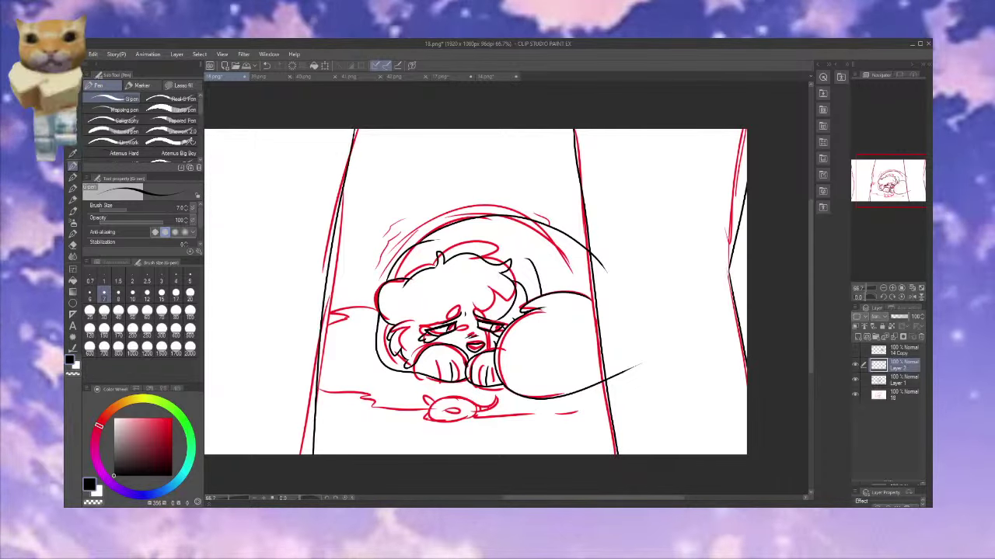
left_click_drag(708, 217, 784, 200)
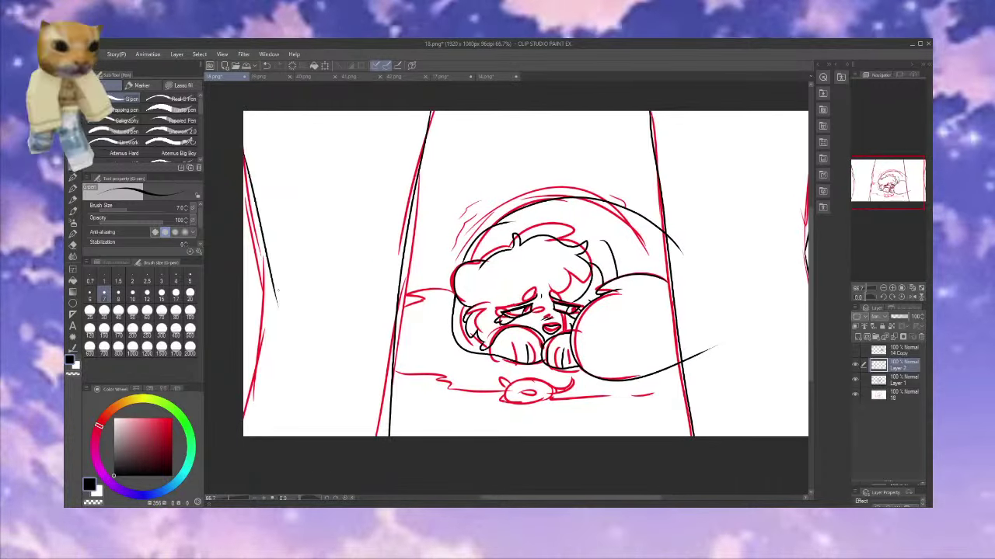
key("ctrl+z")
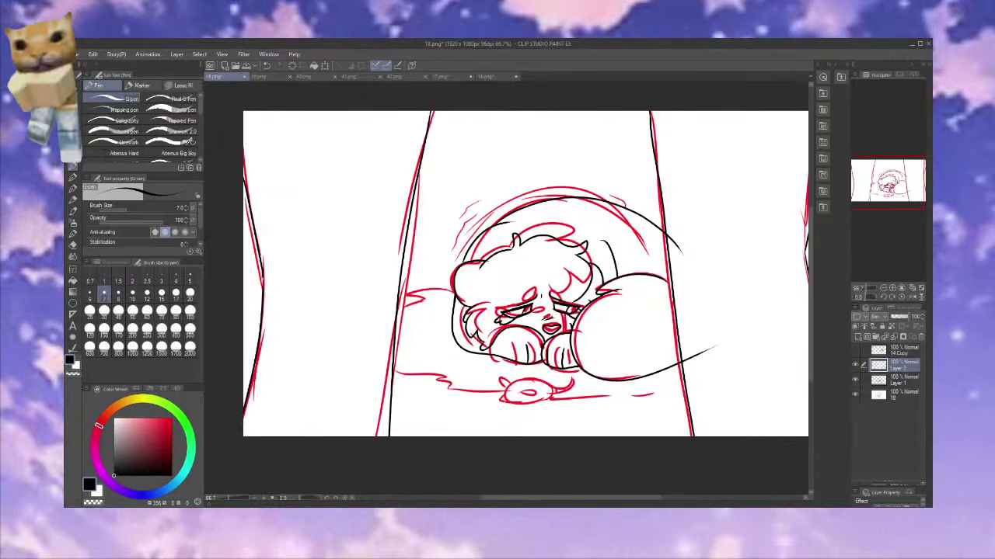
Hide the red sketch, erase the back and tail lines beyond the tall right line, and merge the two line-art layers
left_click(856, 395)
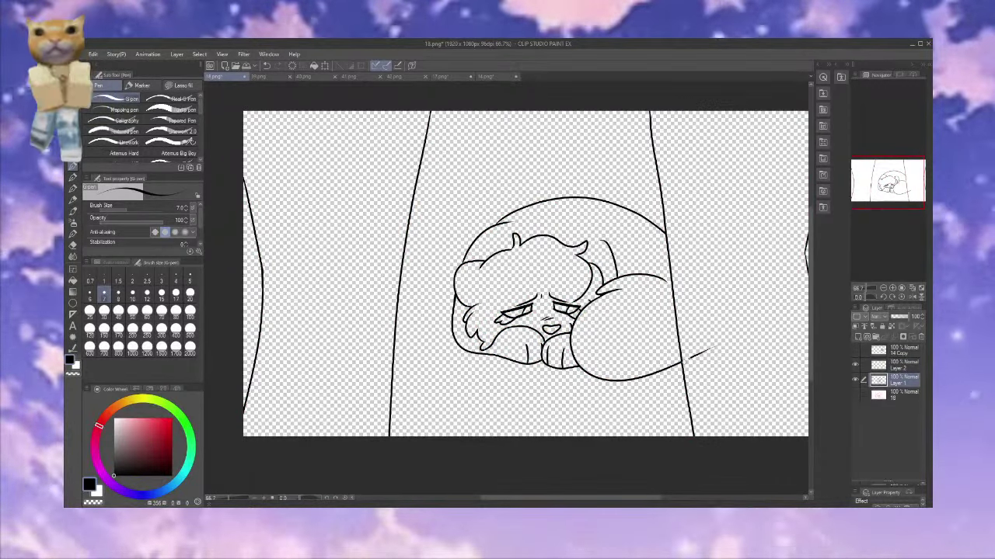
left_click_drag(875, 192, 880, 192)
left_click(893, 339)
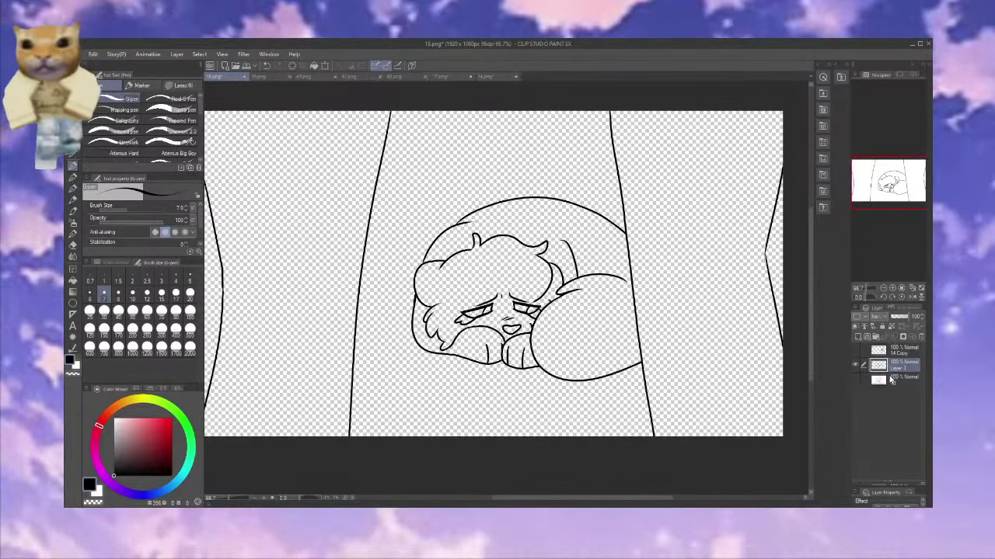
Set the merged line-art layer as the reference layer, and add a new colour layer beneath it
left_click(894, 380)
left_click(859, 339)
key("alt+bracketleft")
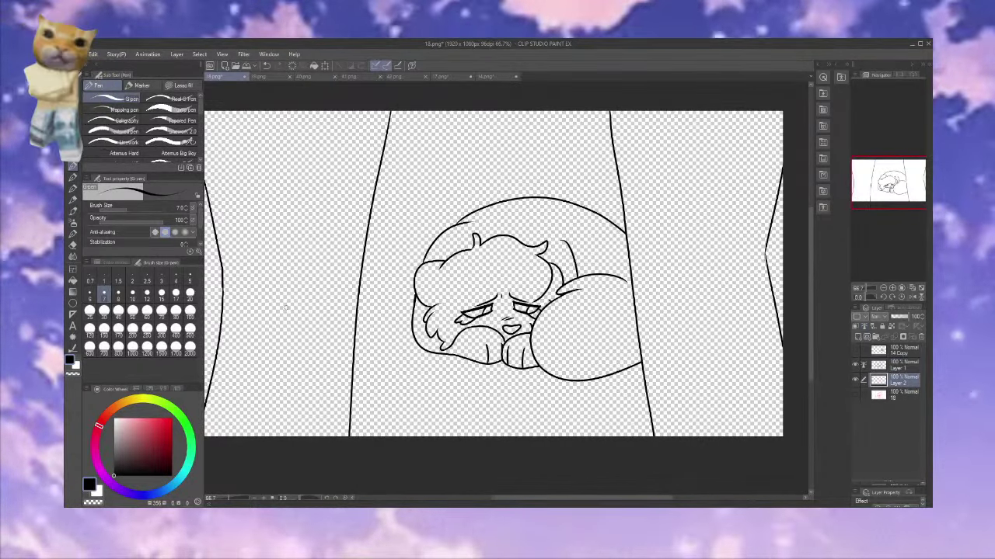
Fill the whole cat, including the tail, with red using the enclosing fill on Layer 2, and add a new layer above it
left_click(179, 85)
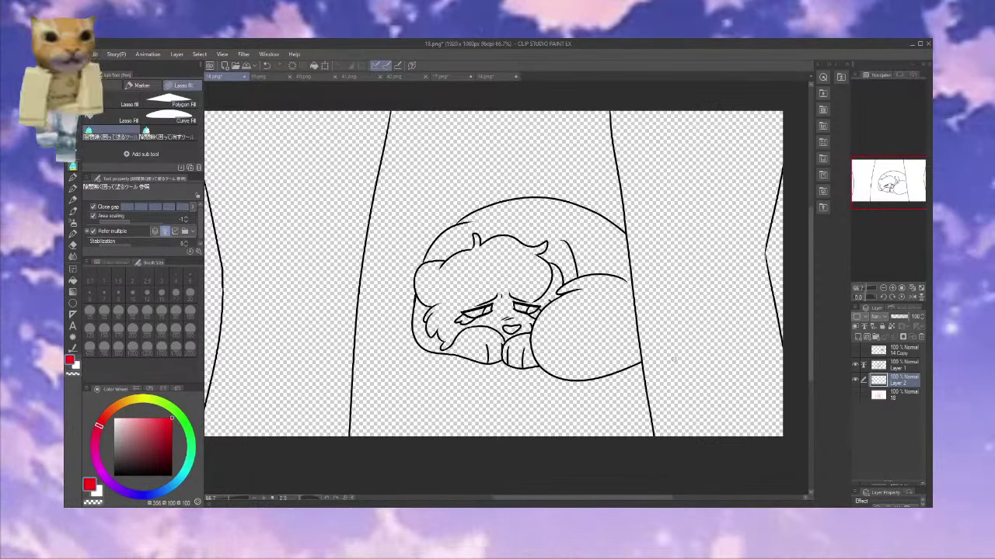
left_click_drag(501, 151, 476, 161)
mouse_move(533, 190)
left_mouse_down()
mouse_move(407, 350)
mouse_move(529, 204)
left_mouse_up()
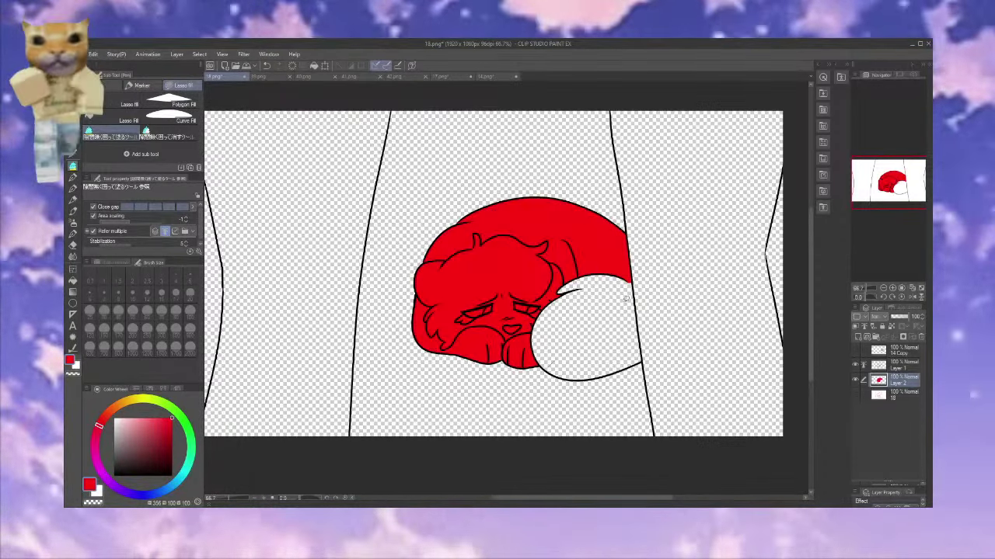
left_click_drag(585, 261, 536, 264)
key("ctrl+shift+n")
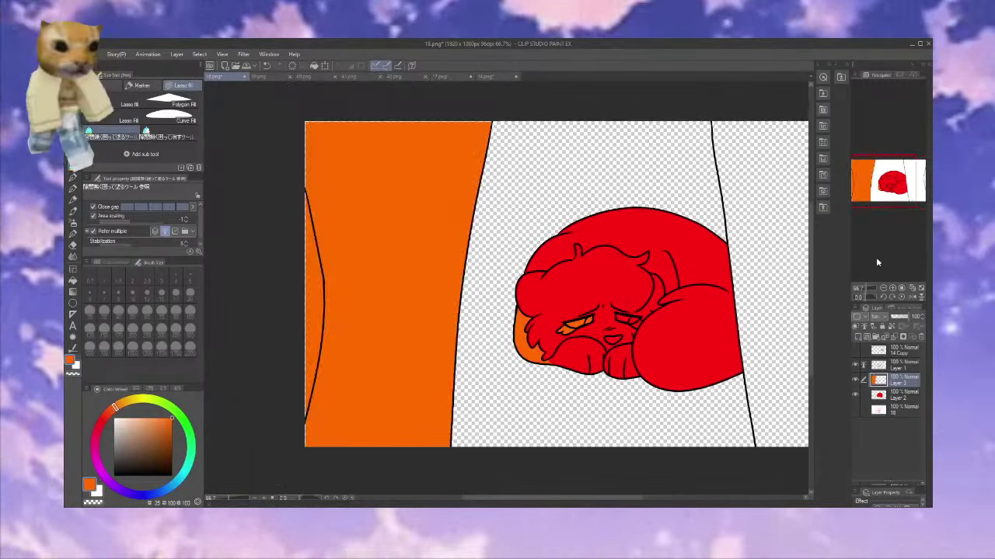
left_click(883, 288)
key("ctrl+z")
mouse_move(492, 134)
left_mouse_down()
mouse_move(293, 247)
mouse_move(539, 91)
mouse_move(435, 101)
left_mouse_up()
mouse_move(566, 110)
left_mouse_down()
mouse_move(387, 215)
mouse_move(303, 124)
left_mouse_up()
key("ctrl+z")
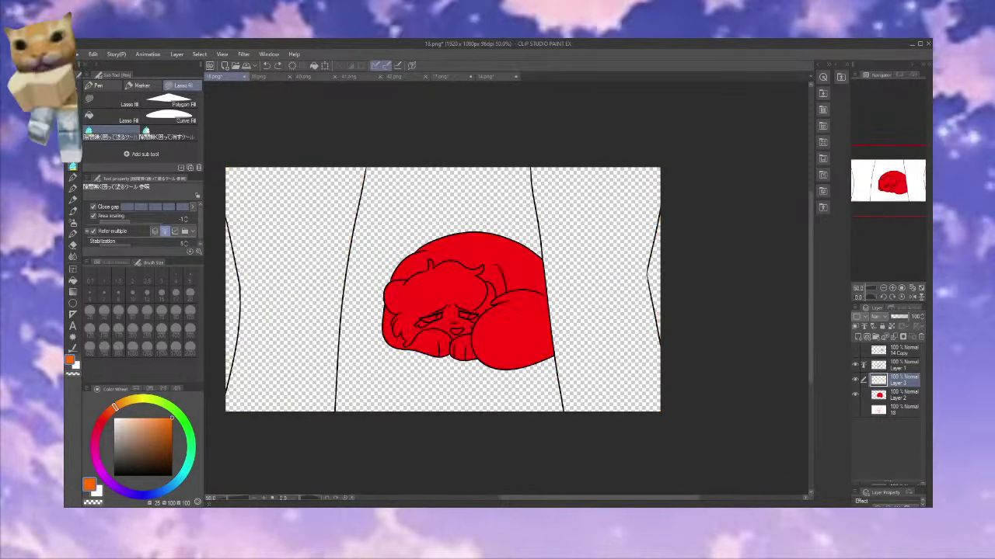
Auto-select the two large areas on either side of the cat, expand the selection, fill it with orange on Layer 3, and deselect
key("w")
left_click(314, 226)
left_click(609, 261, "shift")
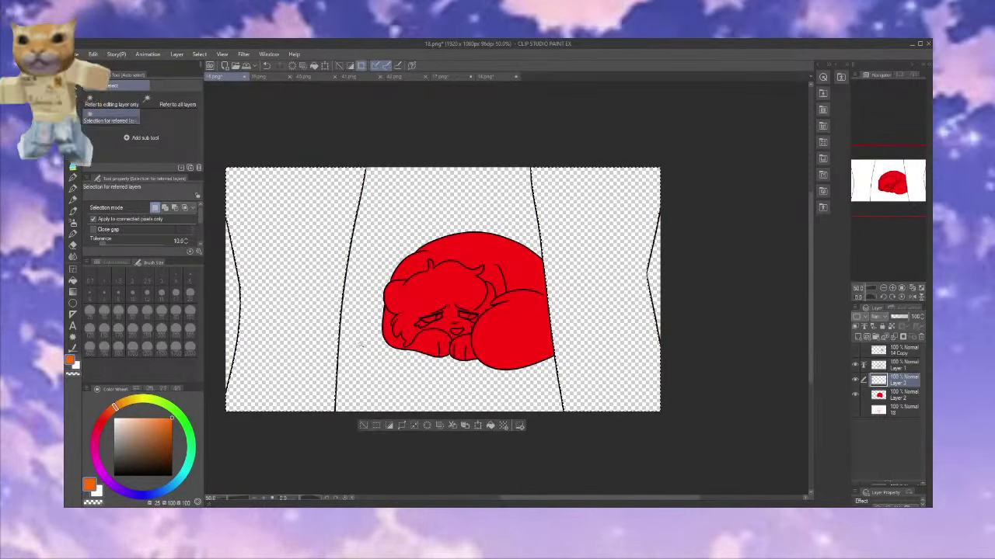
left_click(401, 425)
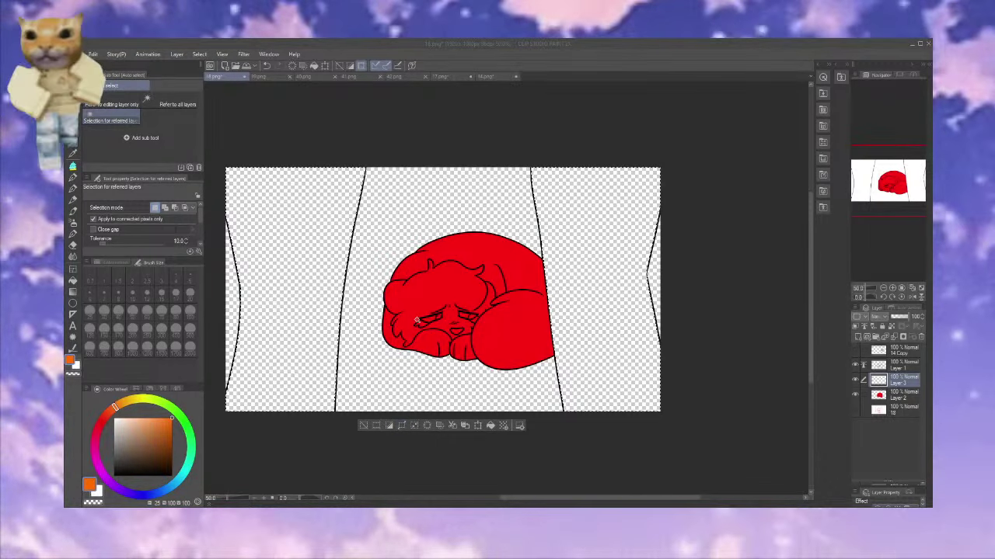
left_click(479, 426)
key("ctrl+d")
key("m")
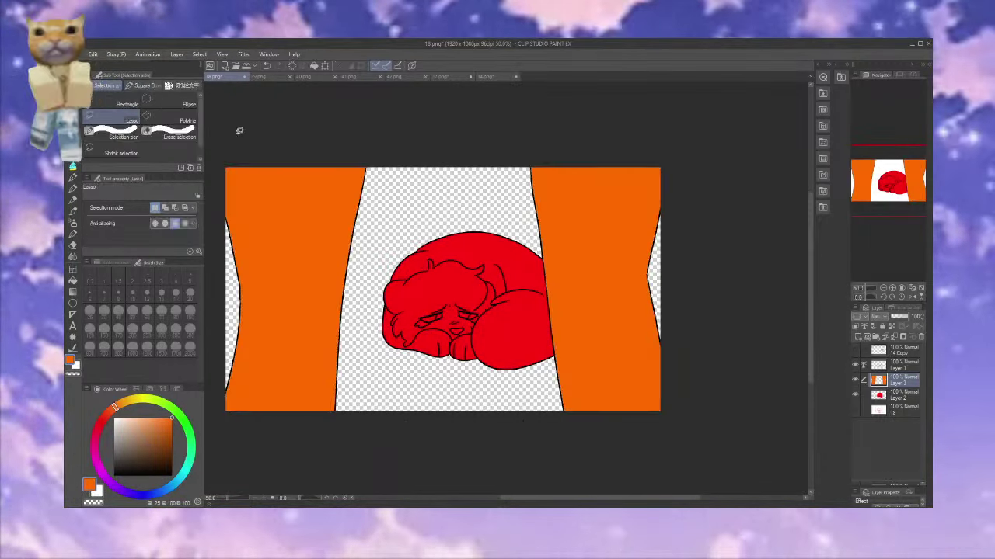
Auto-select the empty background around the cat with Layer 2 active, and invert the selection
key("w")
left_click(448, 404)
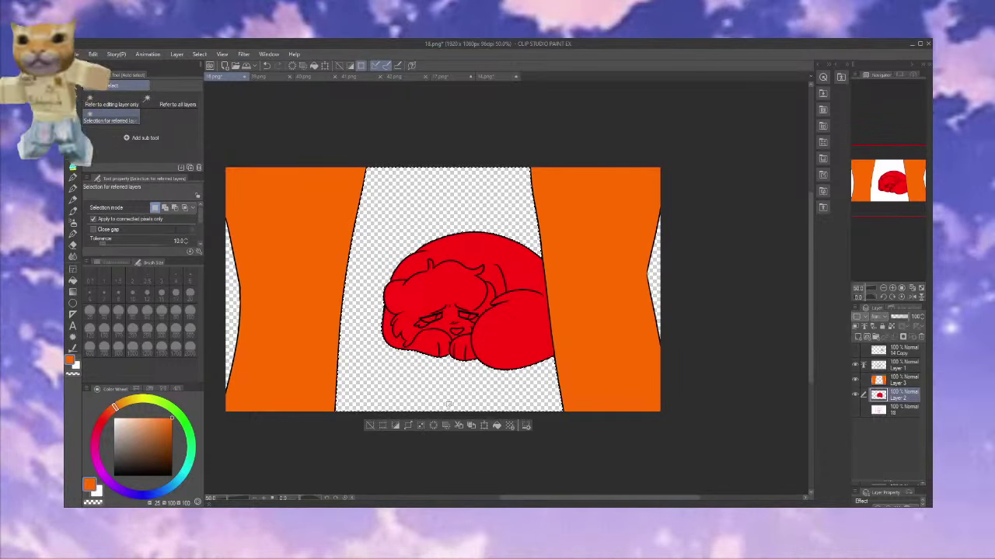
left_click(405, 426)
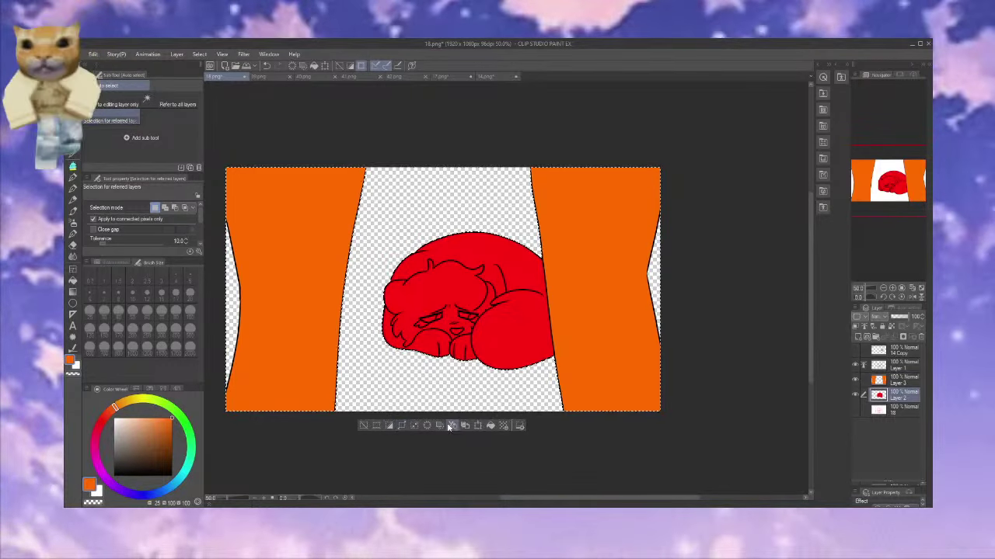
Set the G-pen to size 500, switch its colour to the cat's red, and clear the selection
key("p")
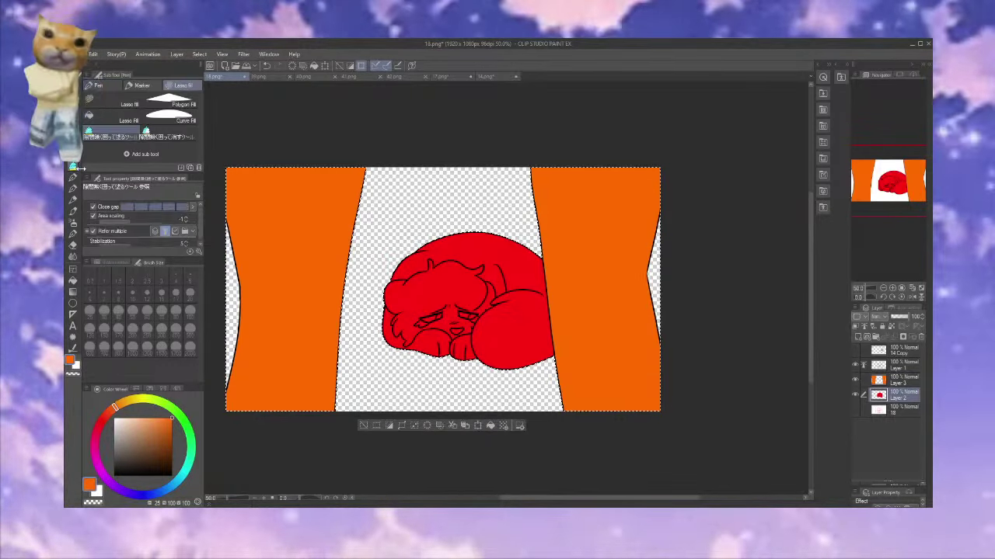
left_click(72, 142)
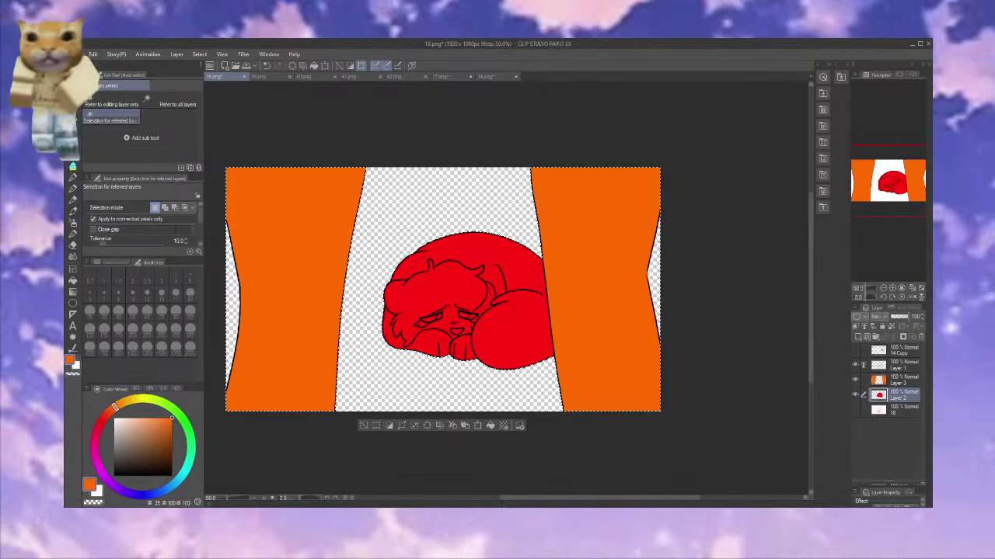
left_click(73, 178)
left_click(73, 166)
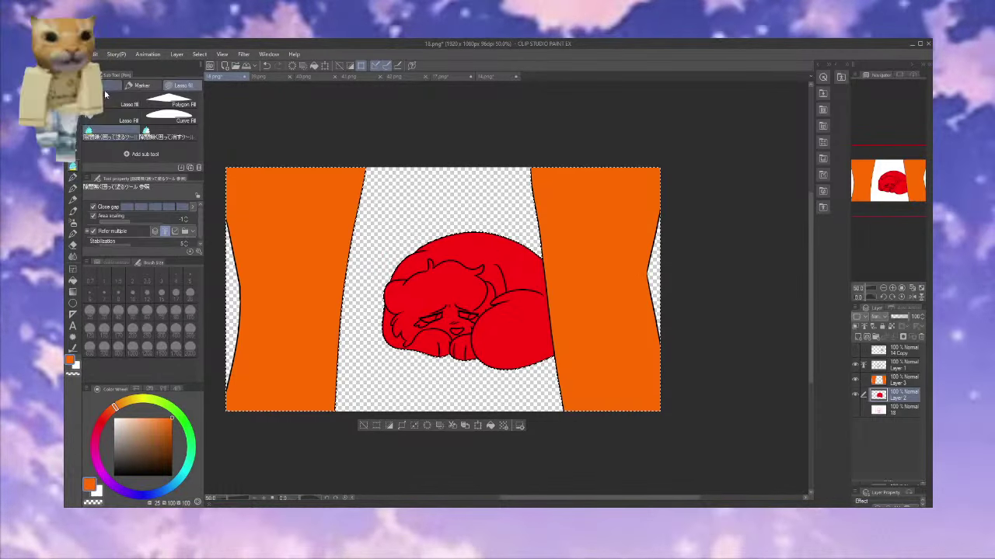
left_click(106, 85)
left_click(189, 330)
left_click(457, 283)
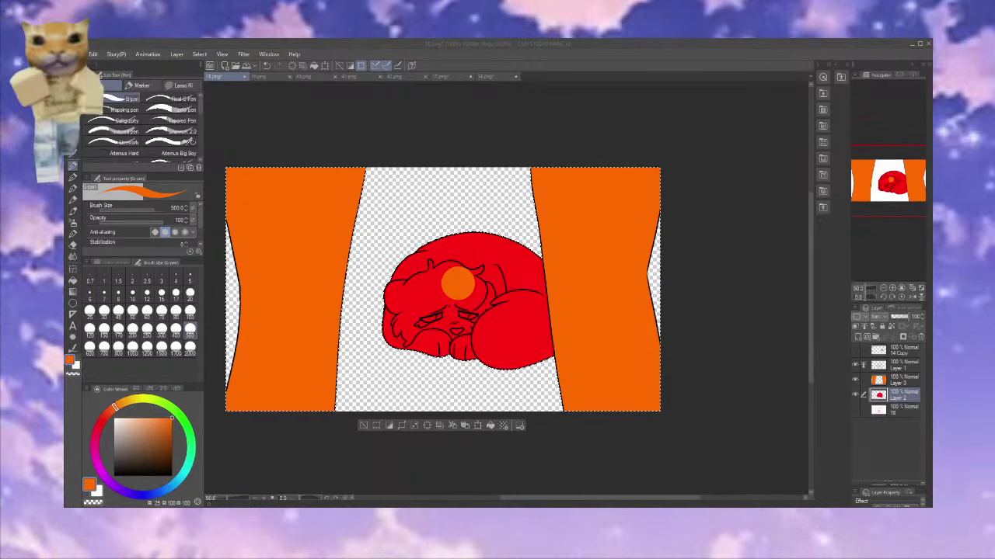
key("ctrl+z")
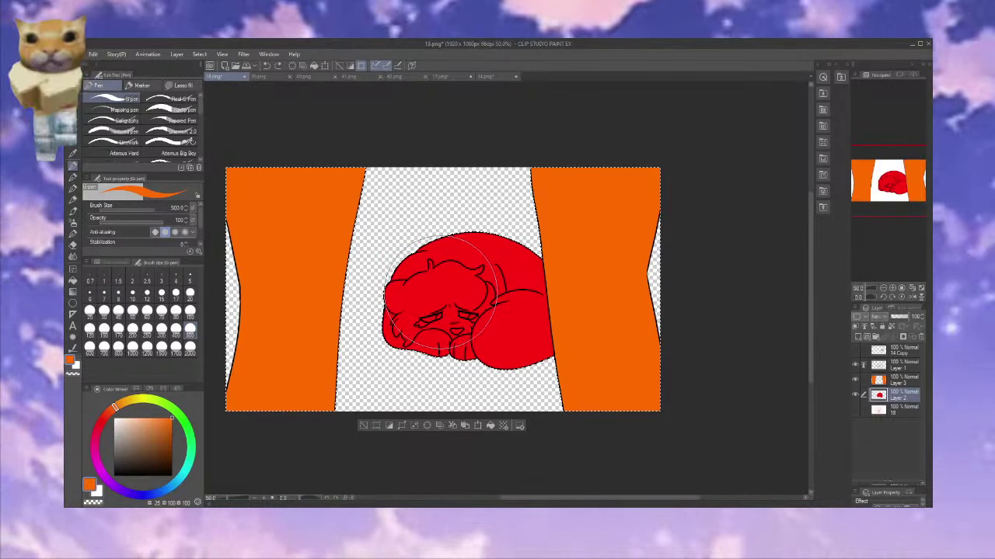
left_click(437, 281, "alt")
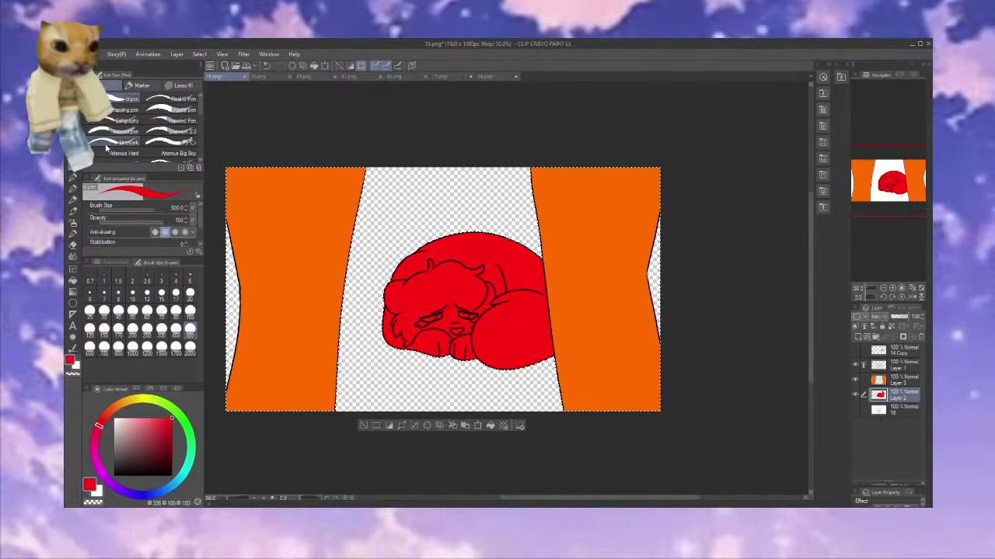
key("m")
key("ctrl+d")
left_click(73, 166)
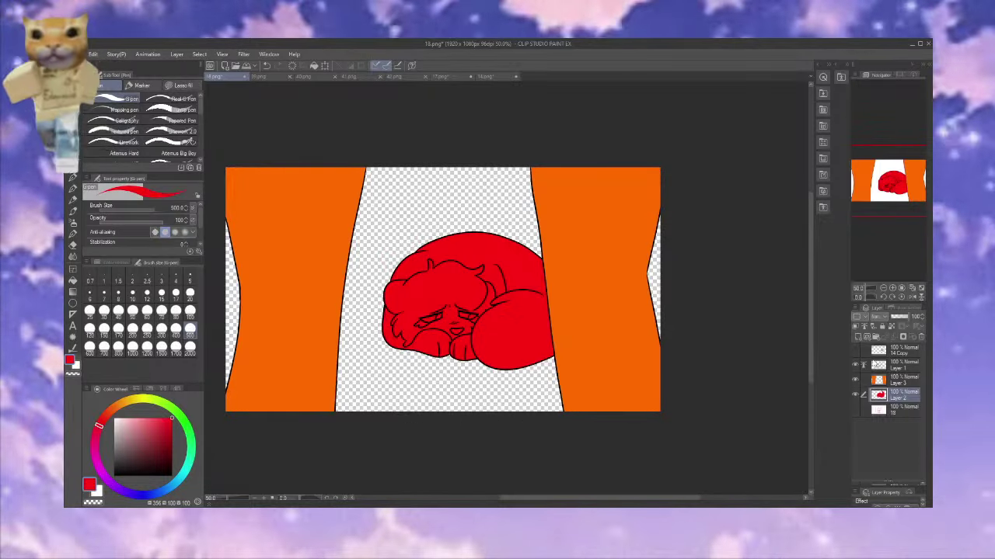
Show the 14 Copy reference, lock Layer 2's transparent pixels, and repaint the whole cat in the cream sampled from the reference
left_click(854, 350)
left_click(895, 289)
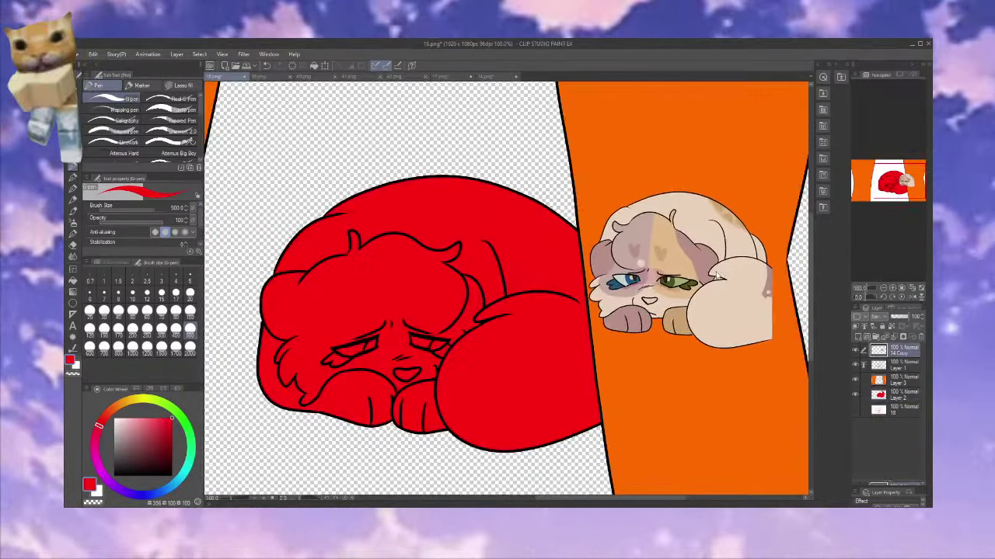
left_click(892, 327)
left_click(731, 312, "alt")
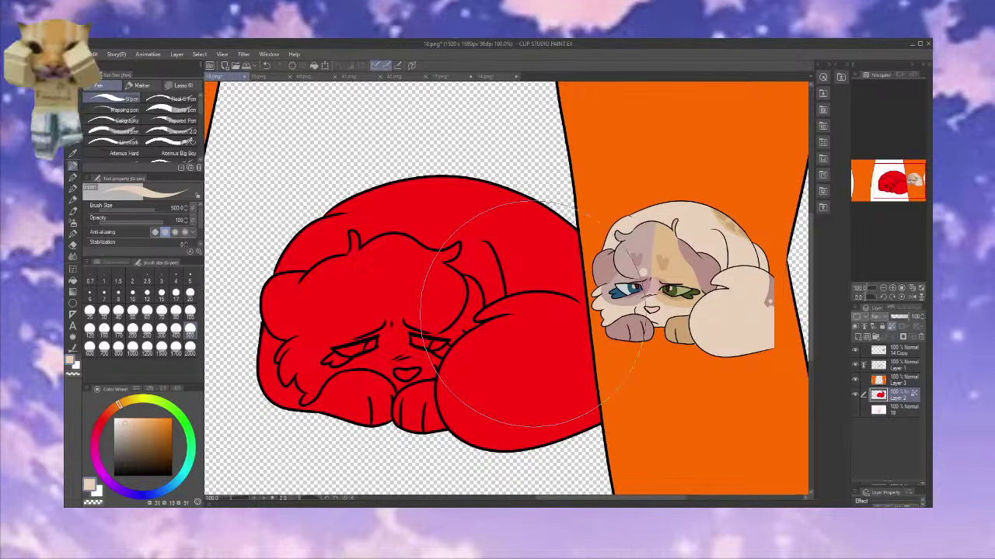
mouse_move(533, 313)
left_mouse_down()
mouse_move(624, 366)
mouse_move(562, 250)
left_mouse_up()
Outline the tan patch down the forehead and under the right eye with the G-pen at size 20, and fill its forehead area
left_click(190, 293)
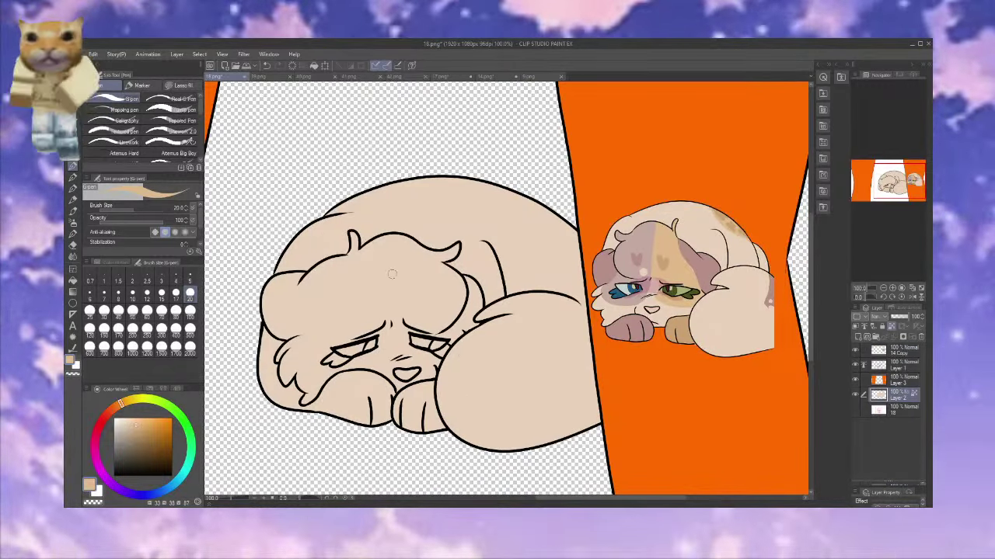
mouse_move(389, 237)
left_mouse_down()
mouse_move(412, 355)
mouse_move(448, 364)
left_mouse_up()
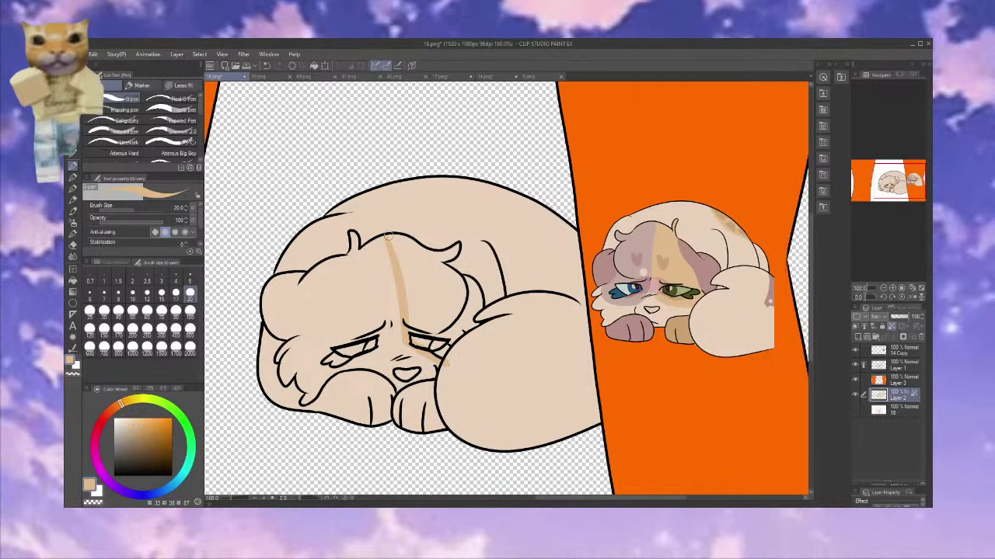
key("g")
left_click(458, 299)
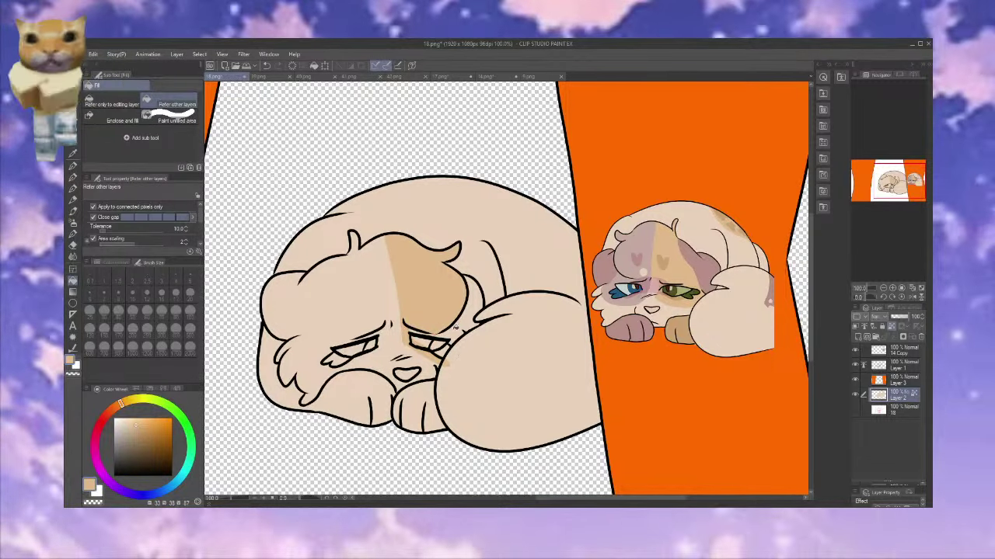
Outline the mauve patch on the left half of the face and under the left eye with the G-pen at size 20, and fill it
key("p")
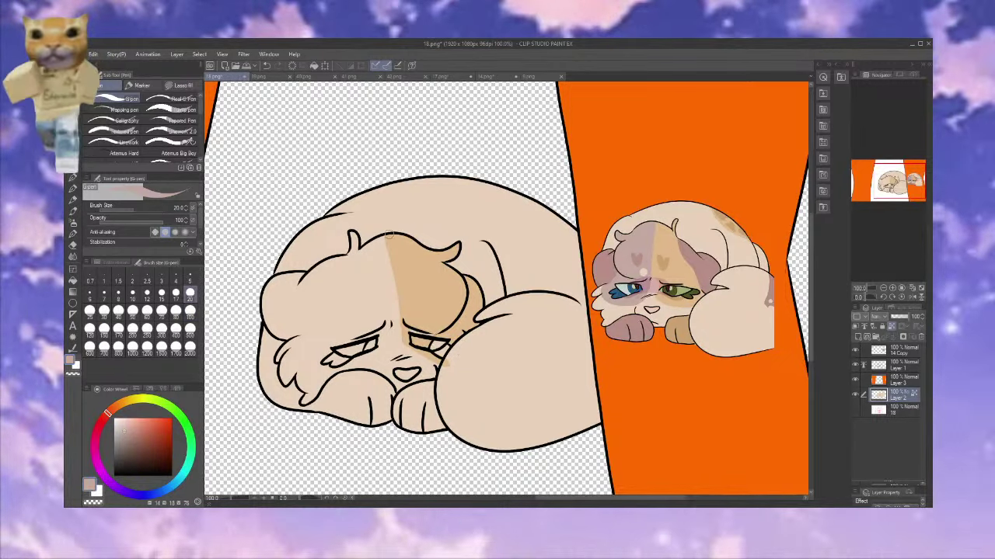
mouse_move(387, 234)
left_mouse_down()
mouse_move(404, 338)
mouse_move(371, 359)
left_mouse_up()
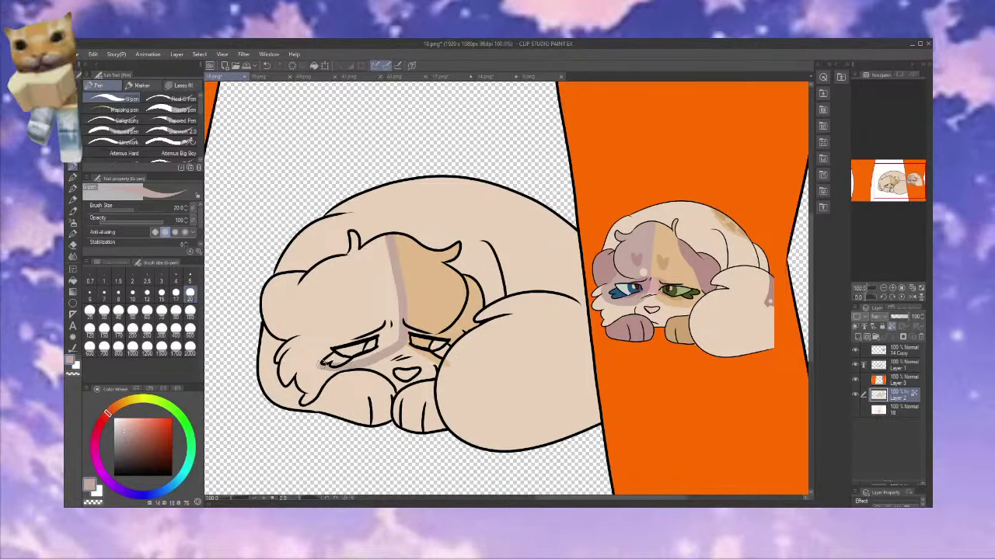
key("g")
left_click(380, 342)
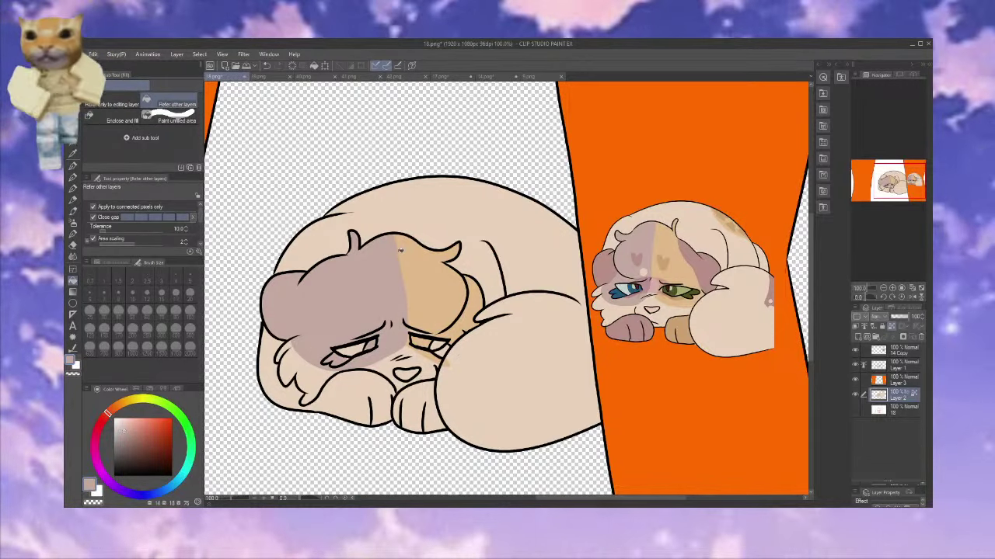
Paint the forehead's cream dot and a darker heart on each half, plus a dark pink stroke bounding the left ear patch
key("p")
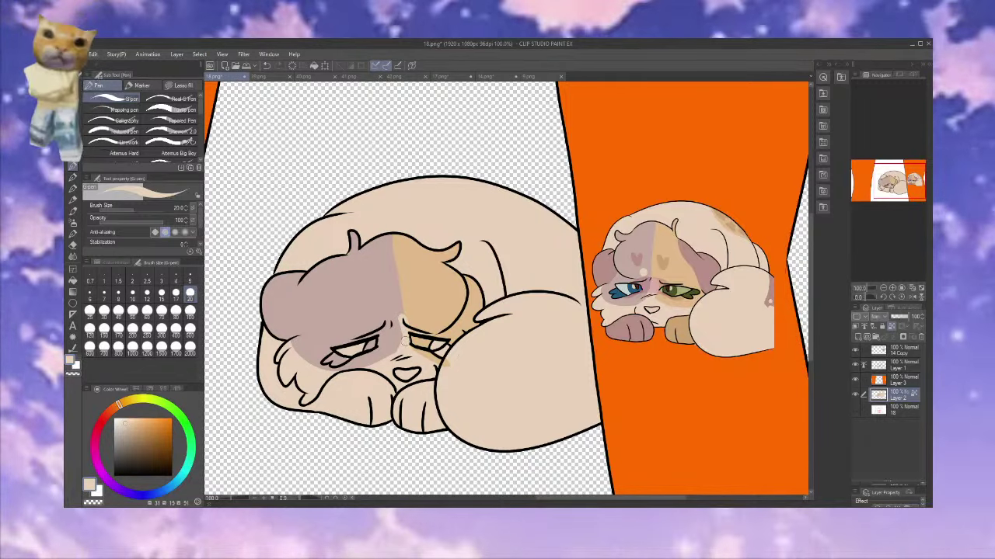
left_click(390, 296, "alt")
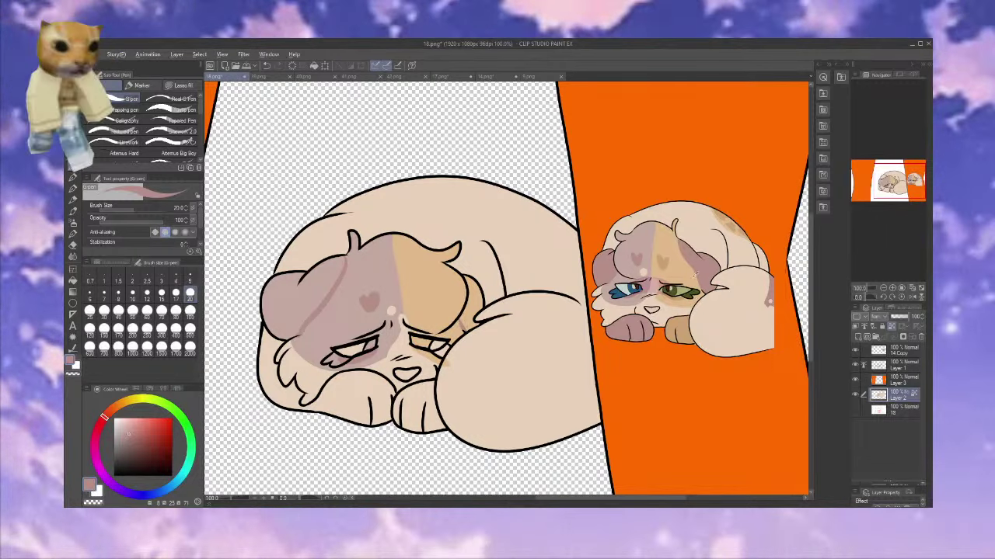
left_click(682, 295, "alt")
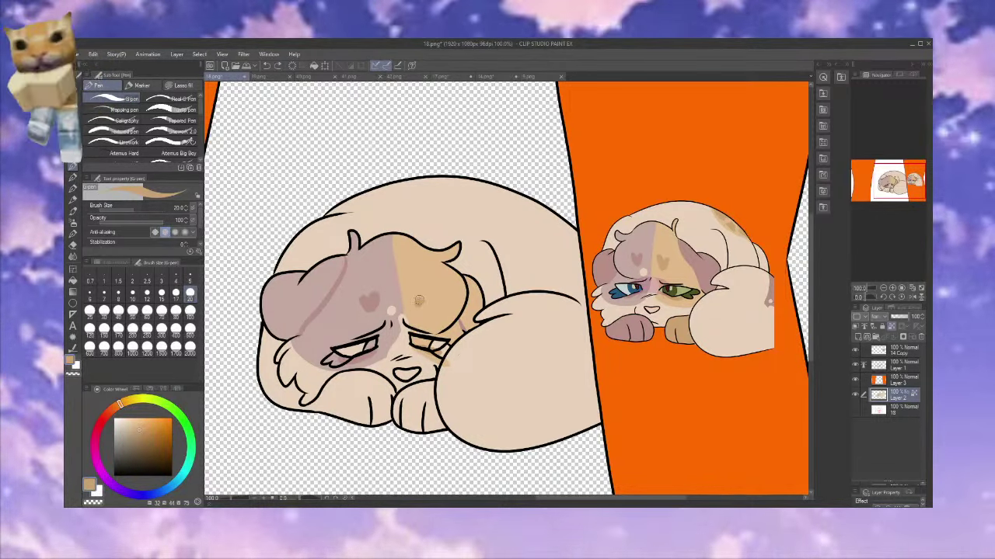
left_click(375, 301, "alt")
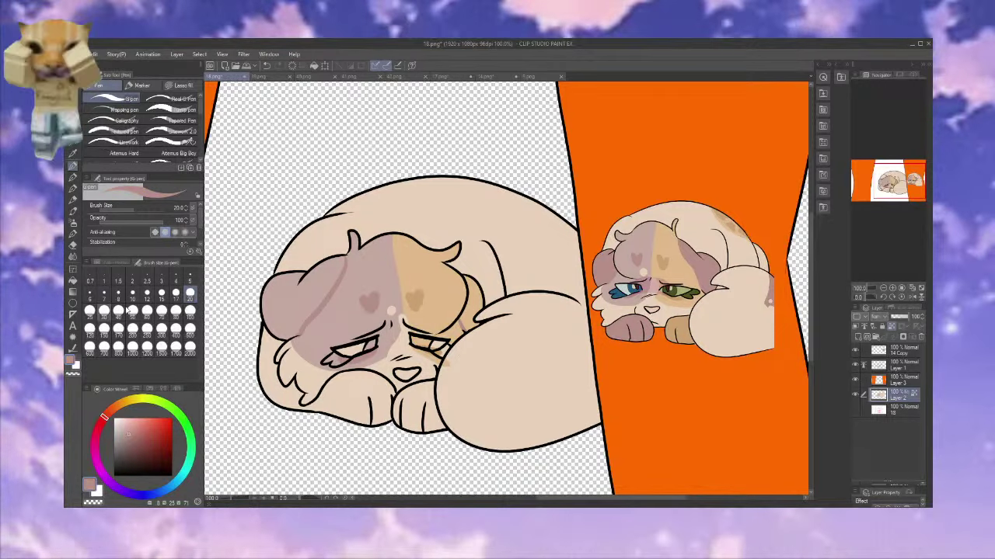
left_click(418, 296, "alt")
Try to fill the left ear patch with the sampled dark pink, and undo the fills
key("g")
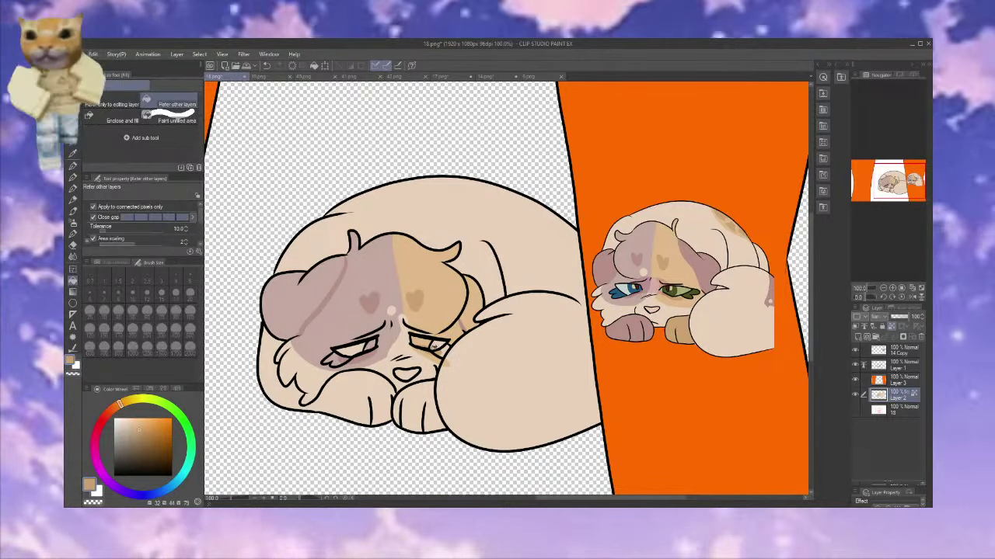
left_click(339, 286, "alt")
left_click(327, 287)
key("ctrl+z")
left_click(324, 288)
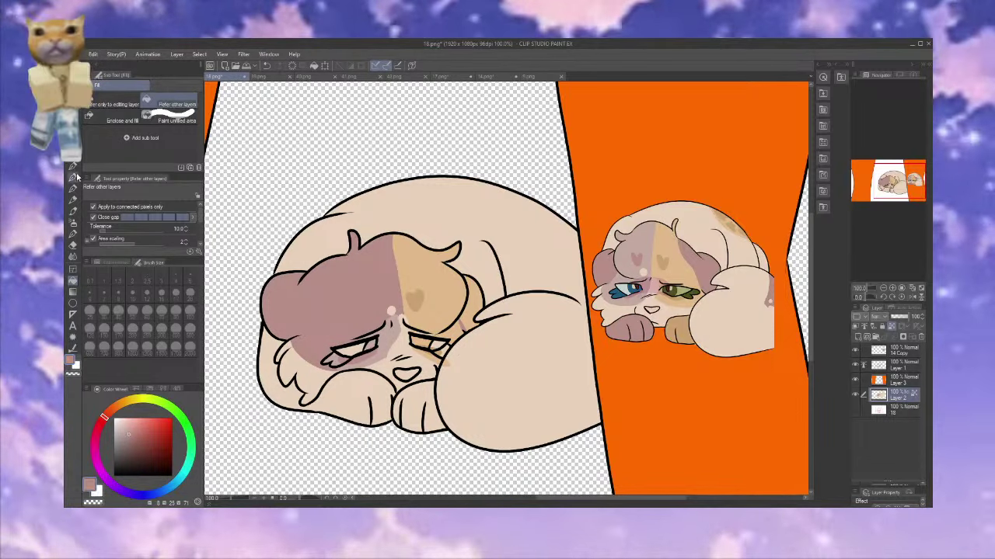
key("p")
key("ctrl+z")
Colour both ears dark pink on Layer 2, filling the right one and painting the left patch with the G-pen at size 100
left_click_drag(299, 335, 349, 259)
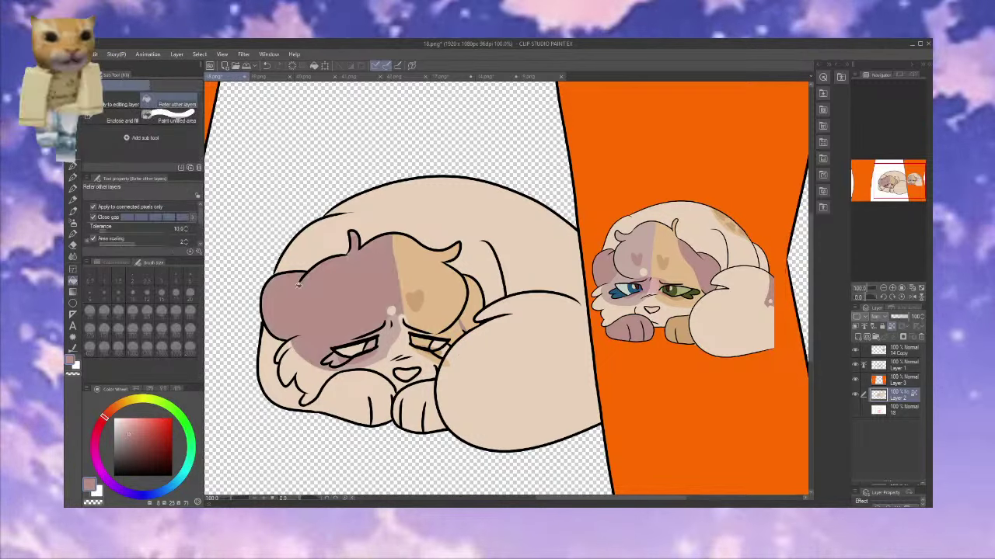
left_click(189, 312)
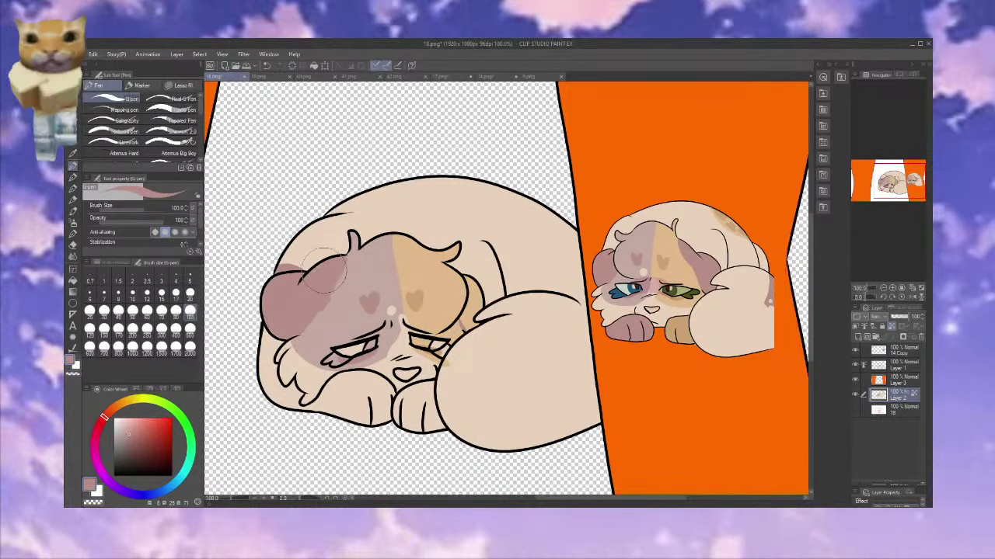
left_click(898, 364)
left_click(894, 393)
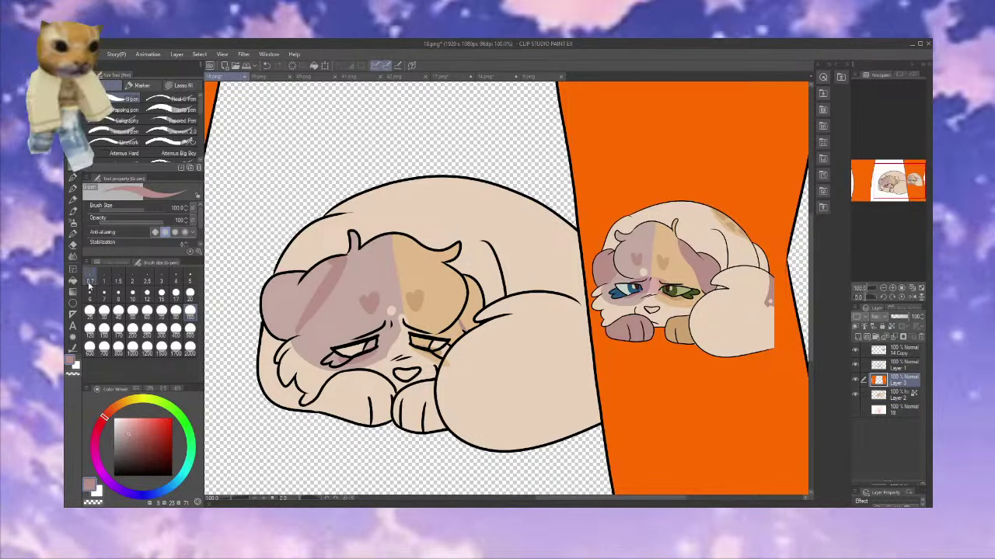
key("g")
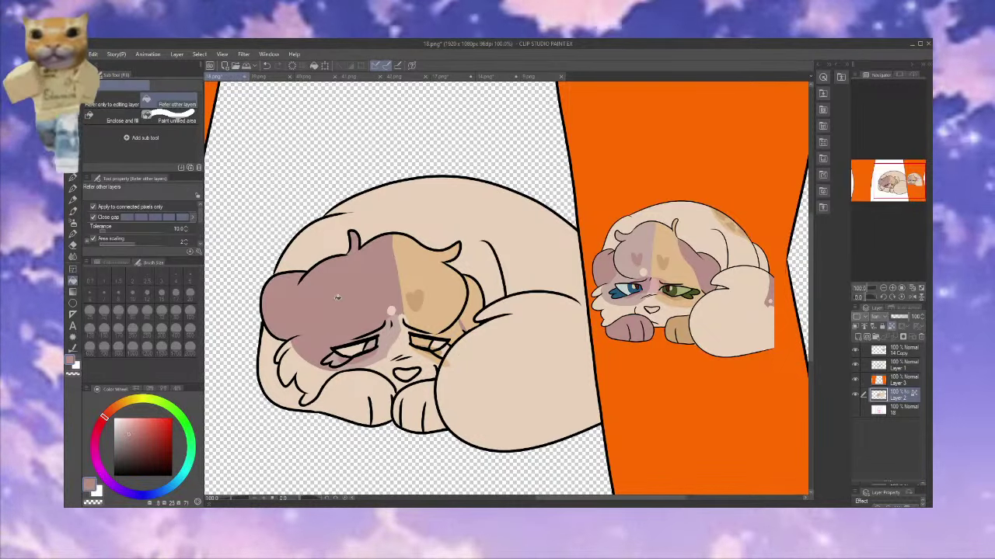
left_click(477, 307)
key("p")
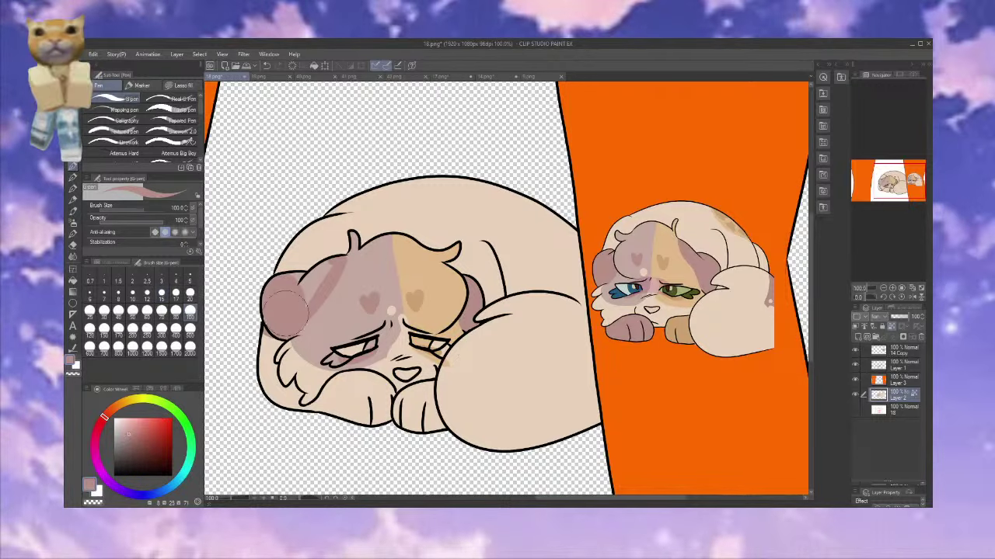
Cover the stray pink on the body above the left ear with sampled cream, using the G-pen at size 17 and a fill
left_click(177, 300)
left_click(342, 250, "alt")
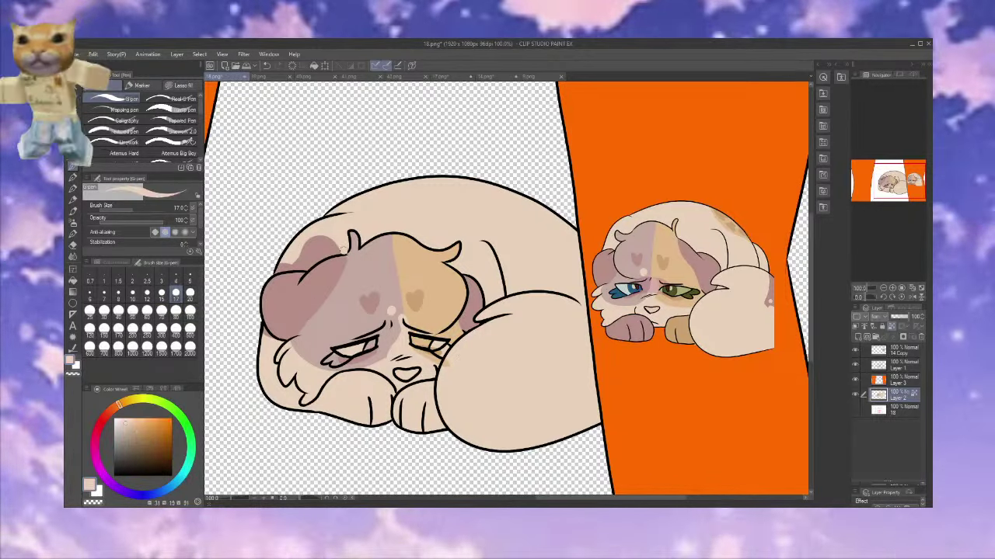
key("g")
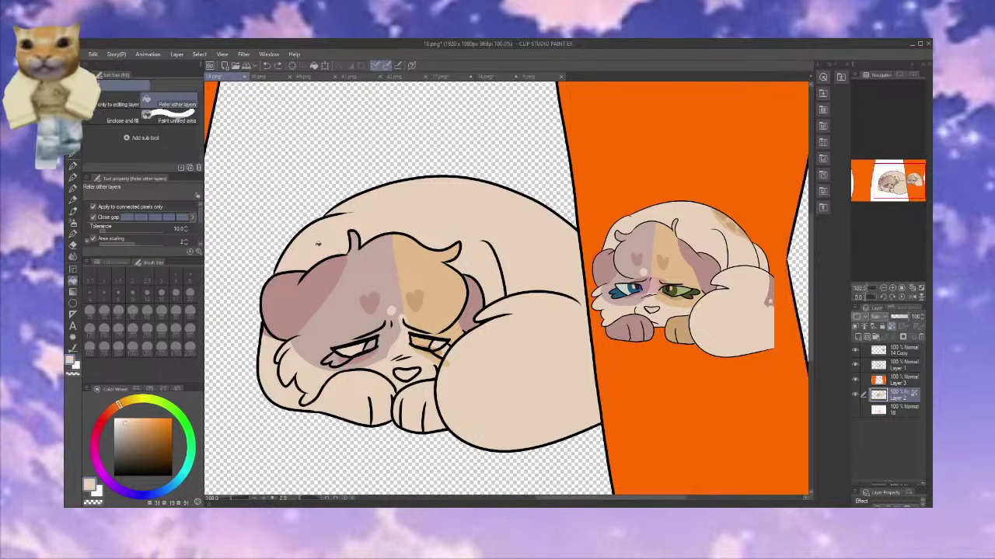
left_click(72, 166)
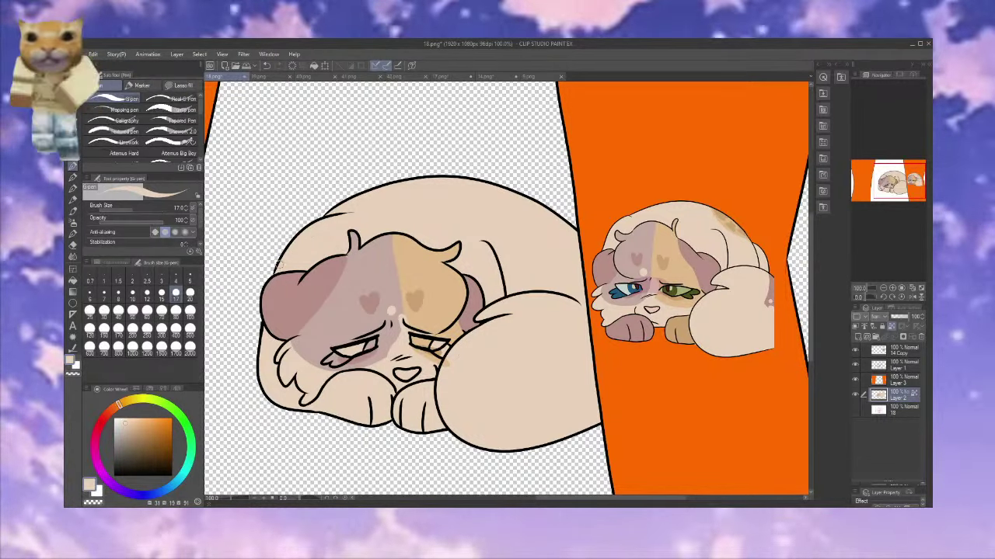
Fill the left front paw with the ear's dark pink and the right front paw with the tan sampled from the reference
left_click(339, 250, "alt")
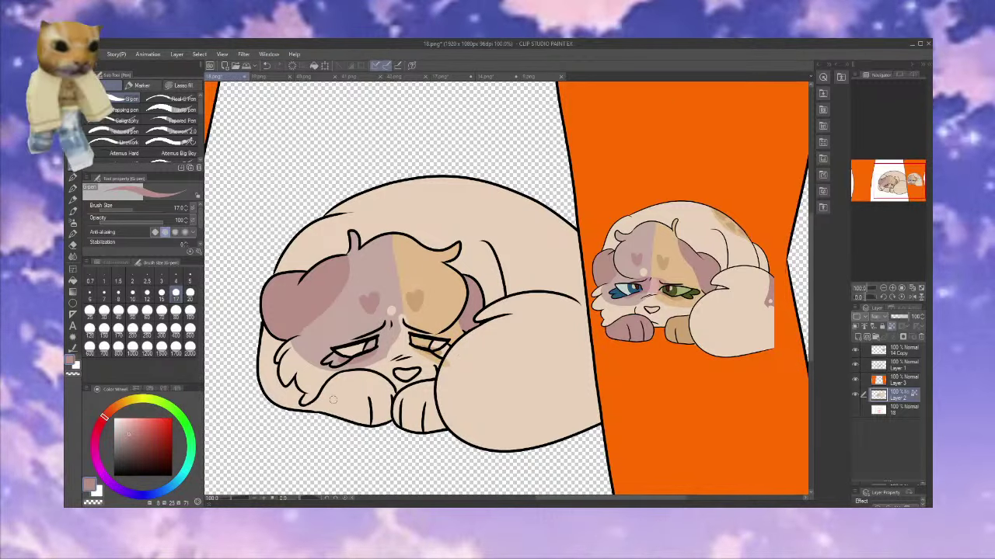
key("g")
left_click(360, 384)
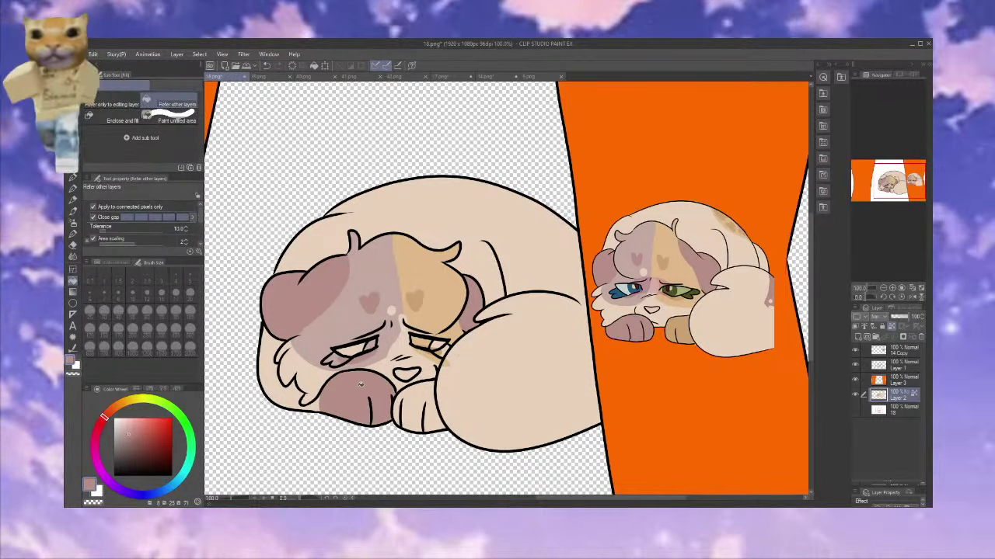
left_click(677, 328, "alt")
left_click(433, 407)
left_click(414, 401)
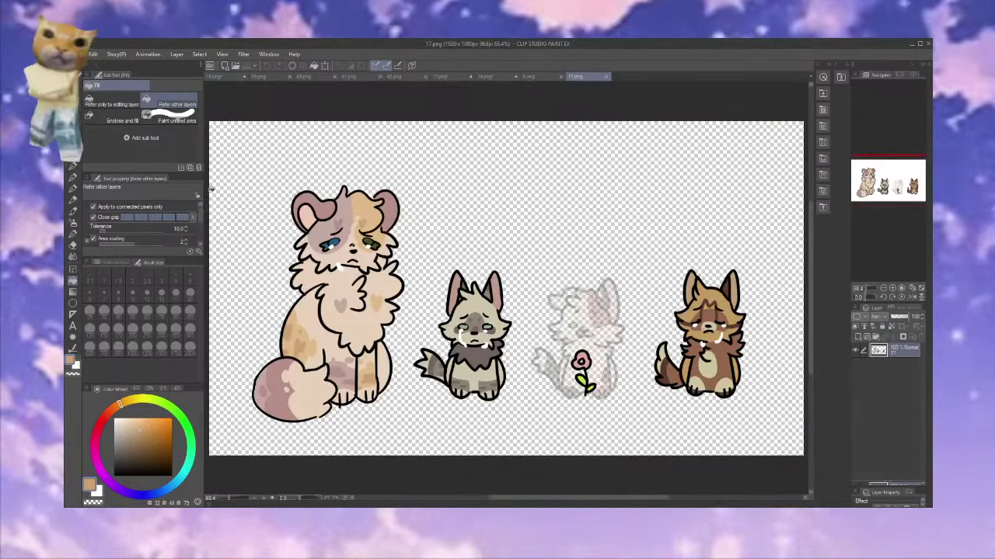
Lasso the large sitting cat in 17.png and copy it into 18.png as a new layer
key("m")
mouse_move(332, 93)
left_mouse_down()
mouse_move(213, 246)
mouse_move(422, 408)
mouse_move(433, 196)
mouse_move(396, 102)
left_mouse_up()
key("ctrl+x")
key("ctrl+z")
key("ctrl+d")
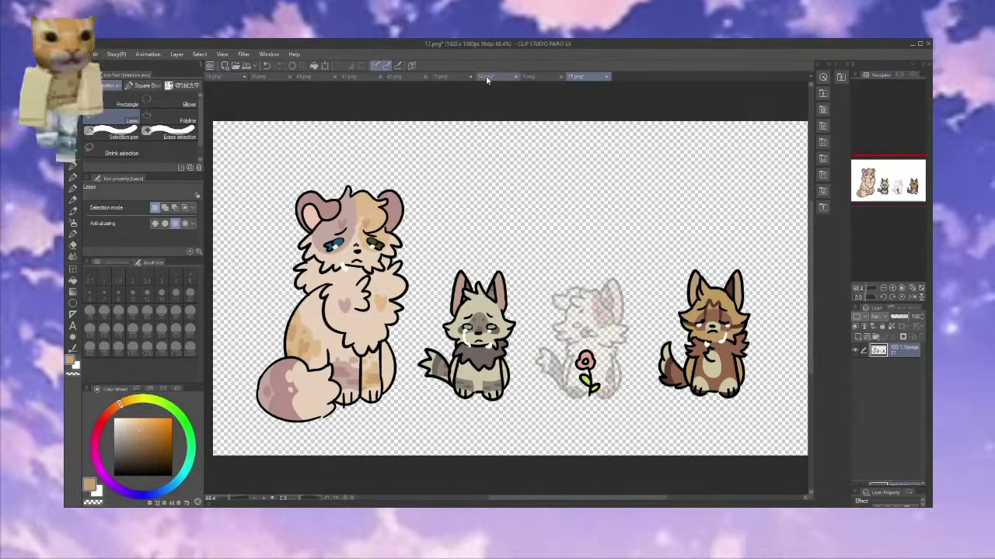
left_click(231, 80)
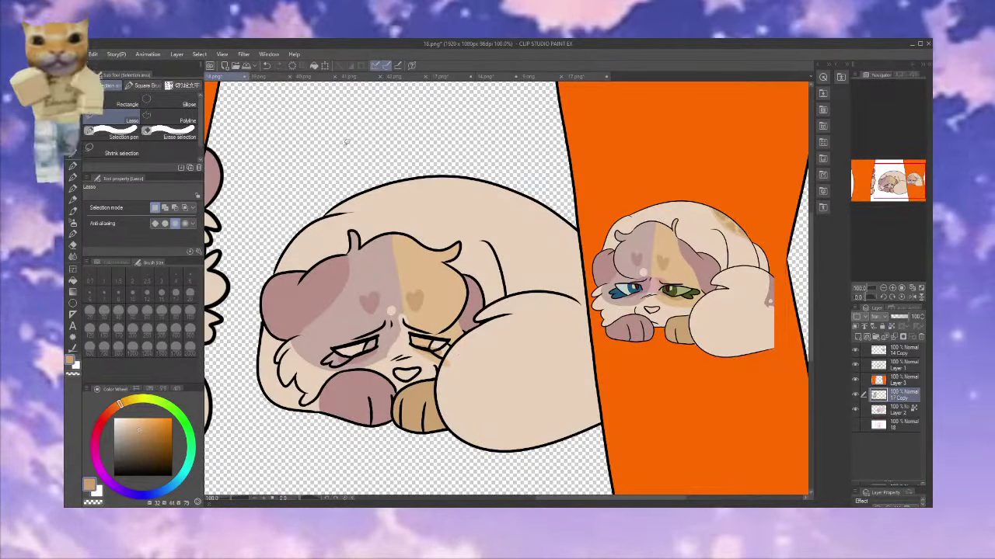
Move the pasted sitting cat over the right orange area and bring its layer to the front of the stack
left_click(75, 124)
left_click(883, 289)
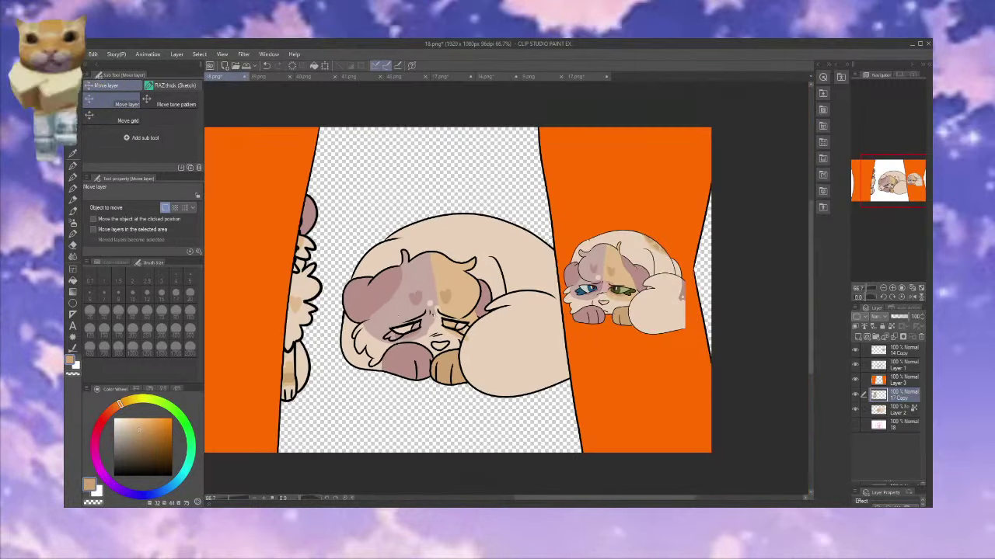
left_click_drag(342, 306, 731, 286)
left_click_drag(899, 395, 899, 346)
left_click_drag(727, 346, 706, 355)
Sample the cream fur colour in 14.png and try to fill the front paws with it
left_click(572, 76)
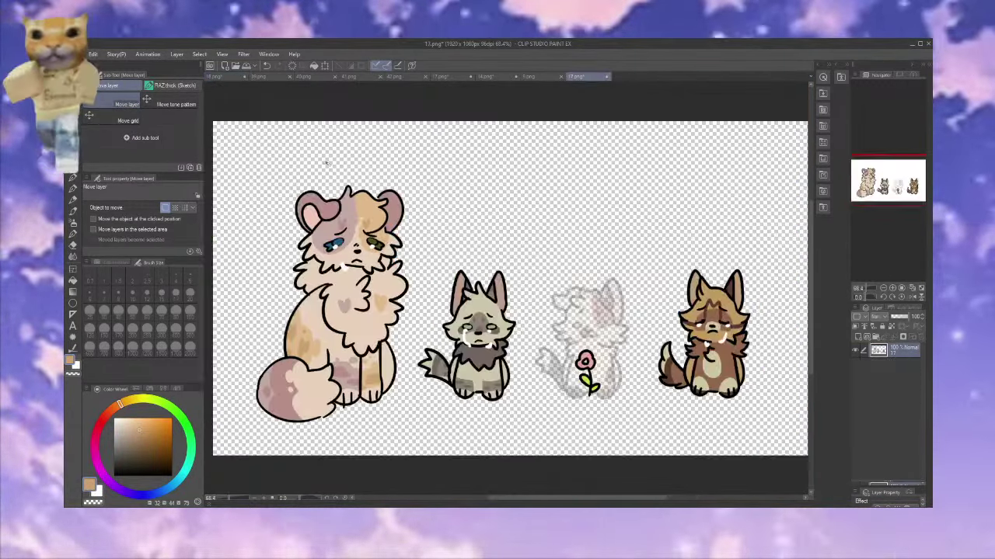
key("g")
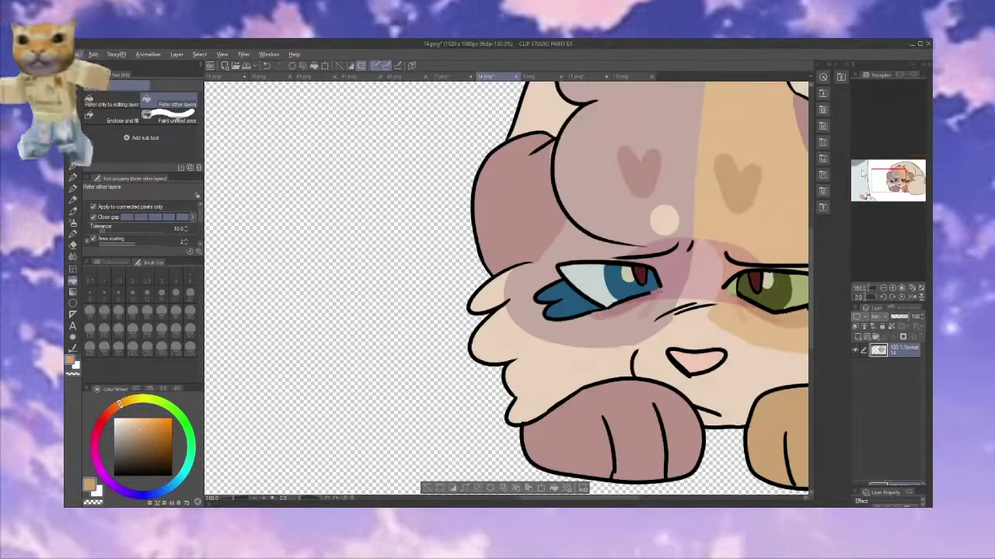
left_click_drag(645, 305, 422, 144)
left_click(717, 222, "alt")
left_click(586, 244)
left_click(550, 258)
key("ctrl+z")
left_click(547, 259)
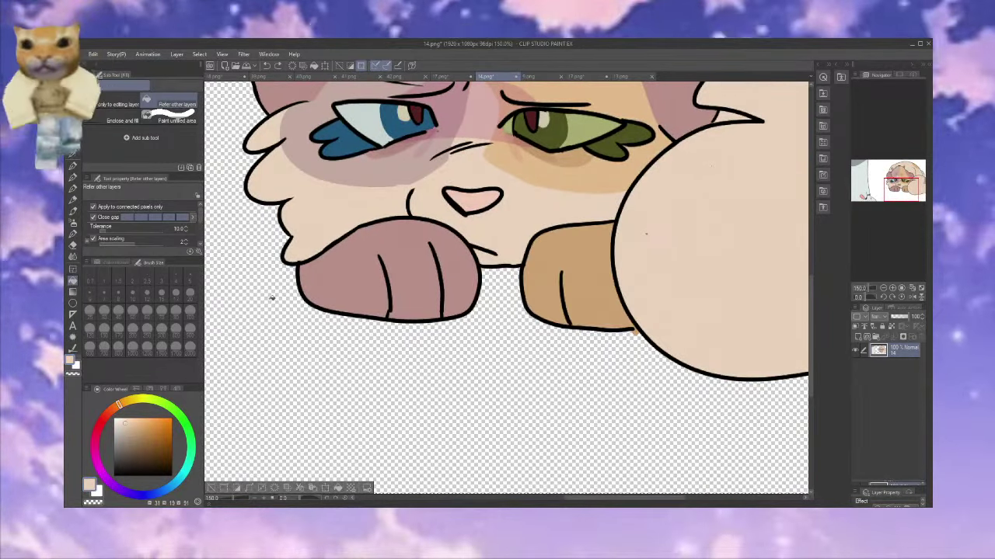
Turn off Close gap and Area scaling for the fill, and fill both front paws in 14.png with cream
left_click(93, 217)
left_click(402, 278)
key("ctrl+z")
left_click(93, 238)
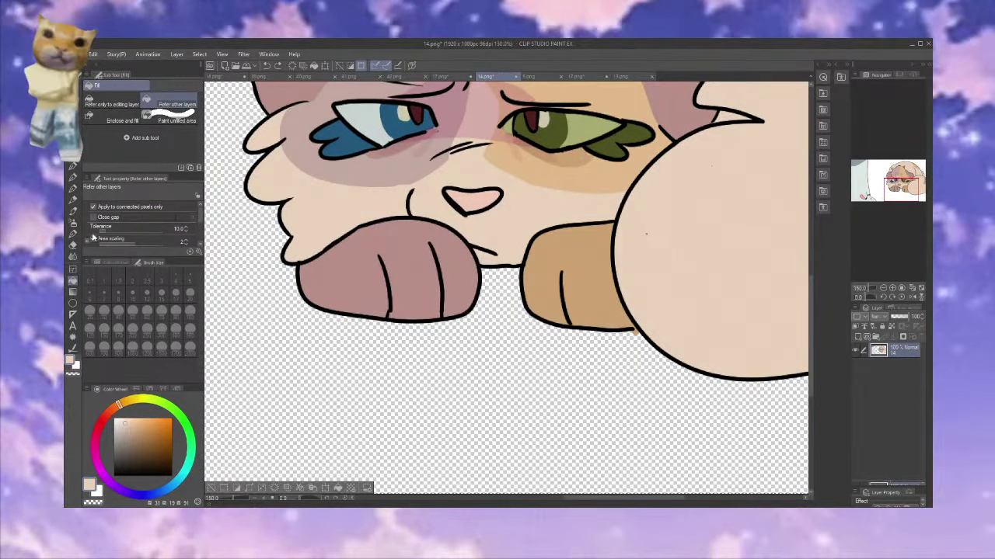
left_click(344, 286)
left_click(570, 274)
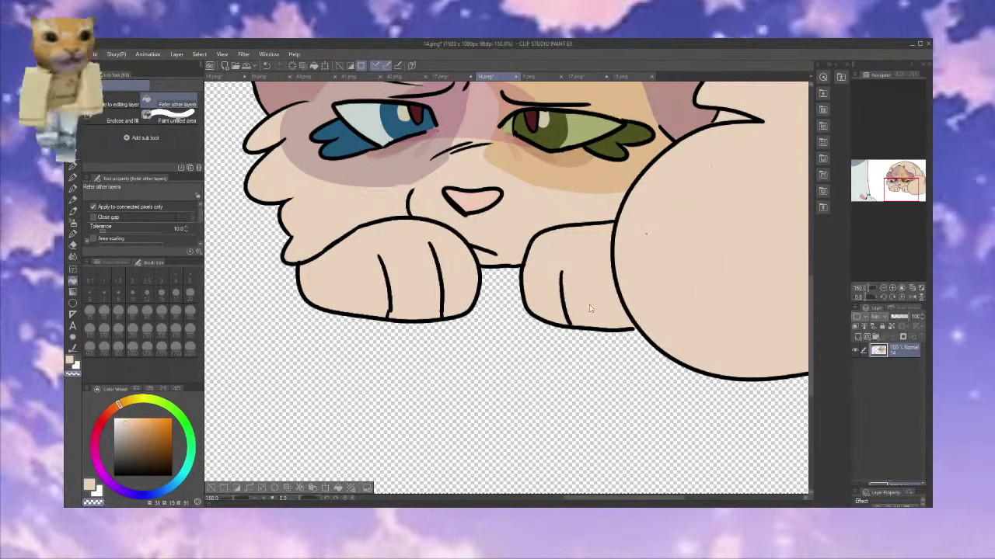
Recolour the front paws of the curled-up cat in 13.png with cream to match 14.png
left_click(542, 77)
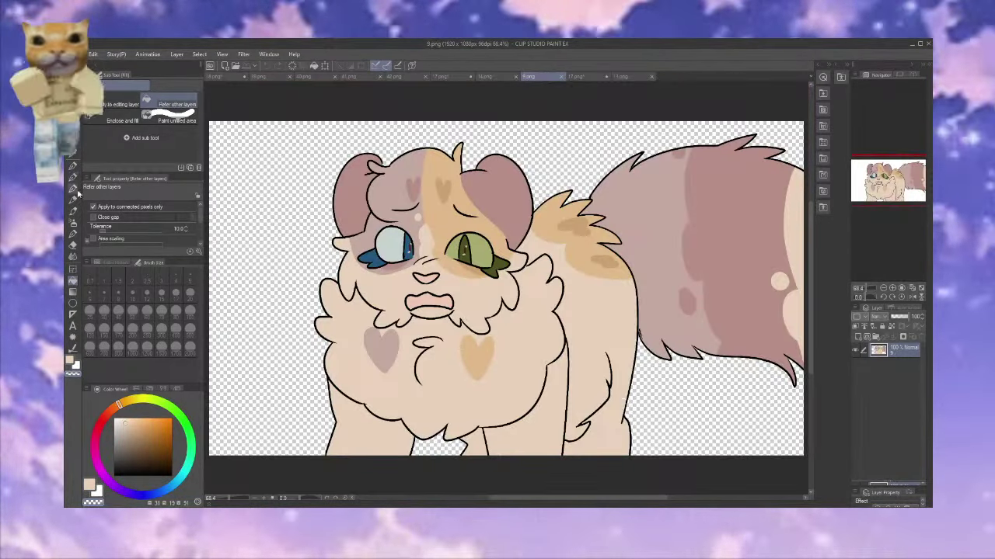
left_click(614, 76)
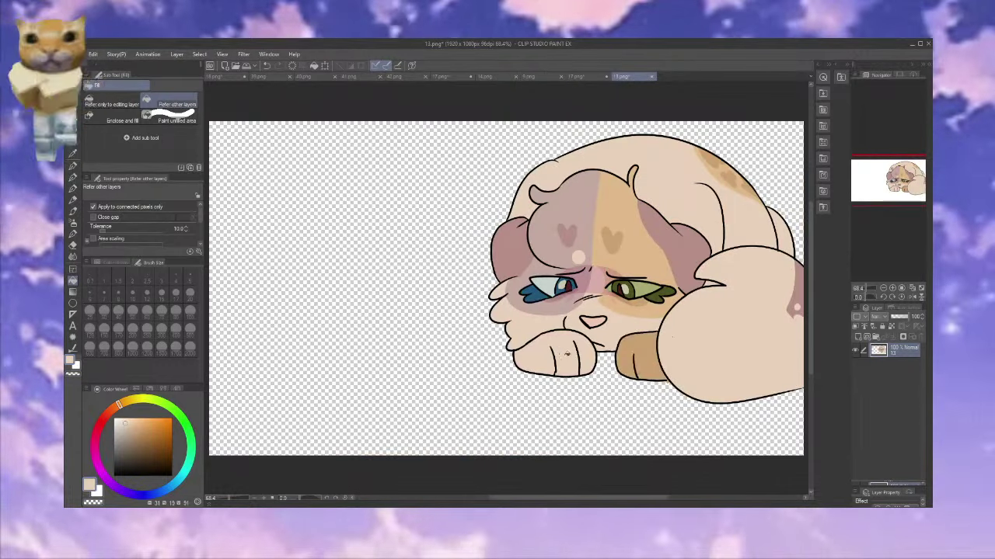
left_click(646, 354)
key("ctrl+a")
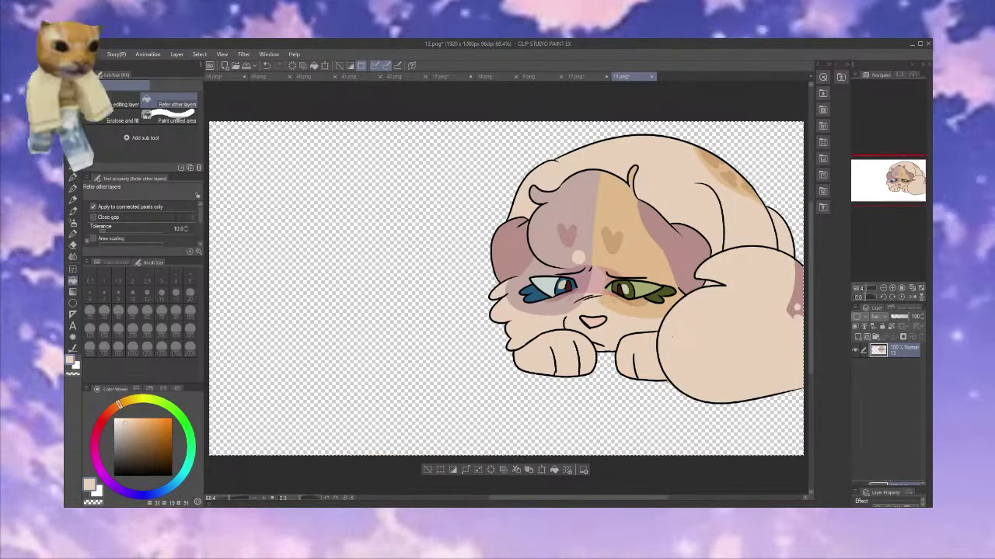
left_click(671, 380)
key("ctrl+z")
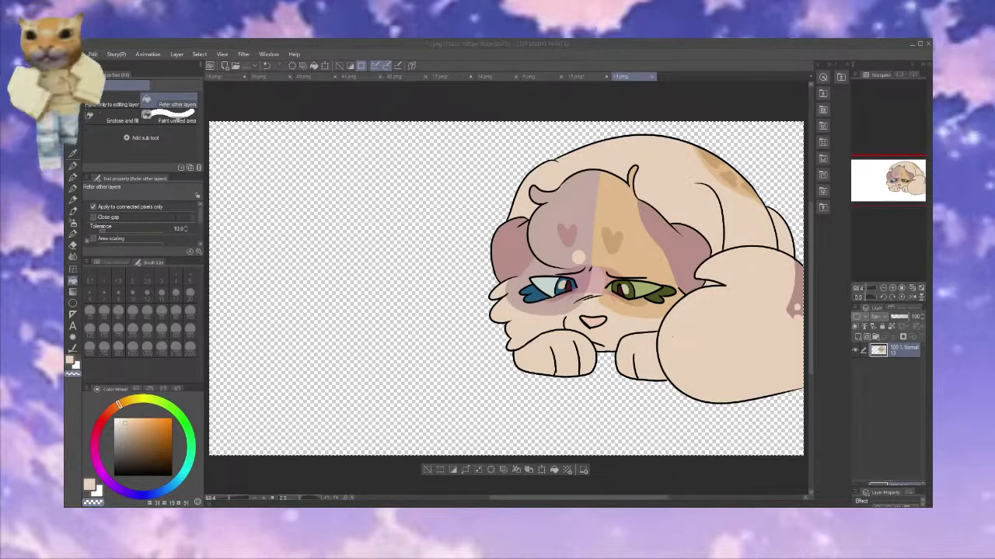
Return to 18.png at 100% zoom and make Layer 2, the curled-up cat's colour layer, active
left_click(579, 77)
left_click(232, 76)
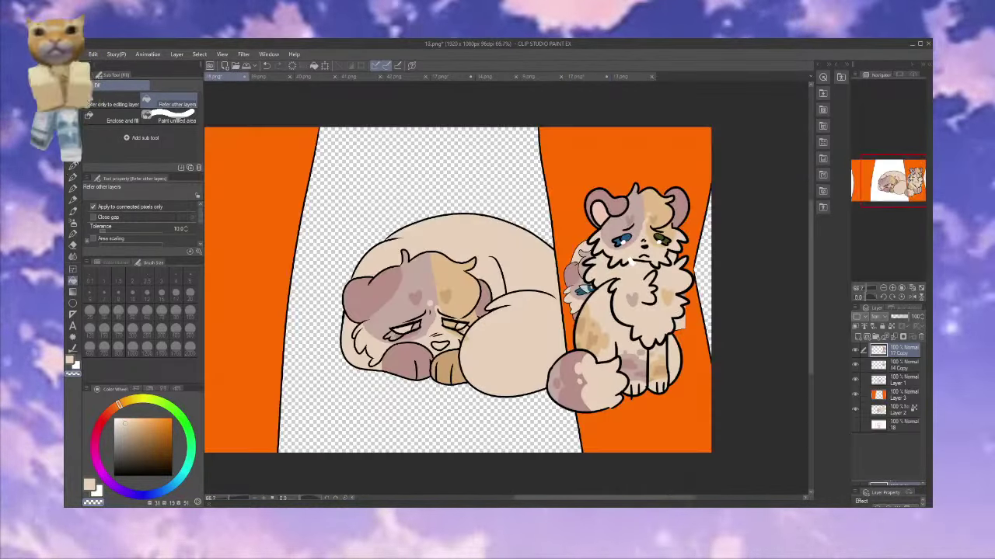
left_click(73, 166)
left_click(893, 288)
left_click(896, 187)
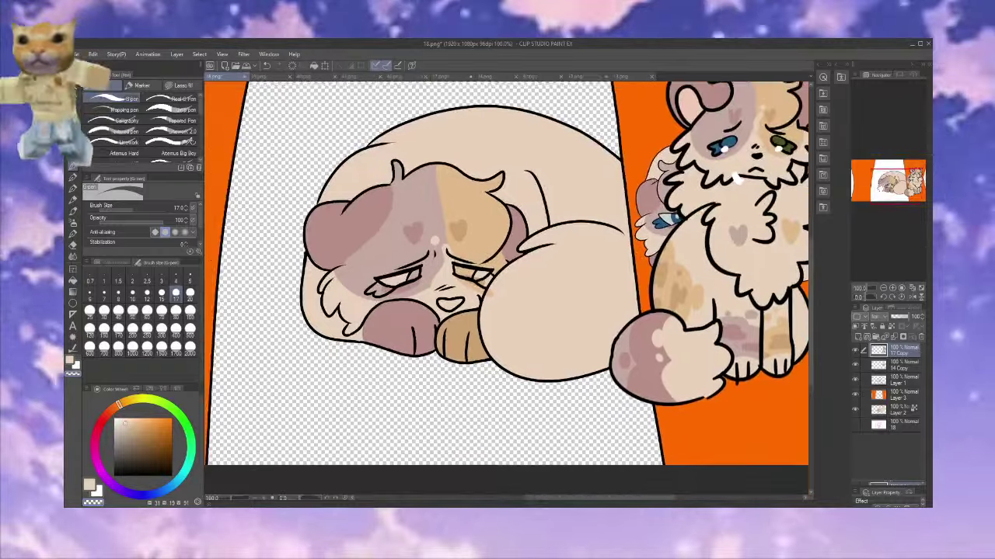
left_click(73, 282)
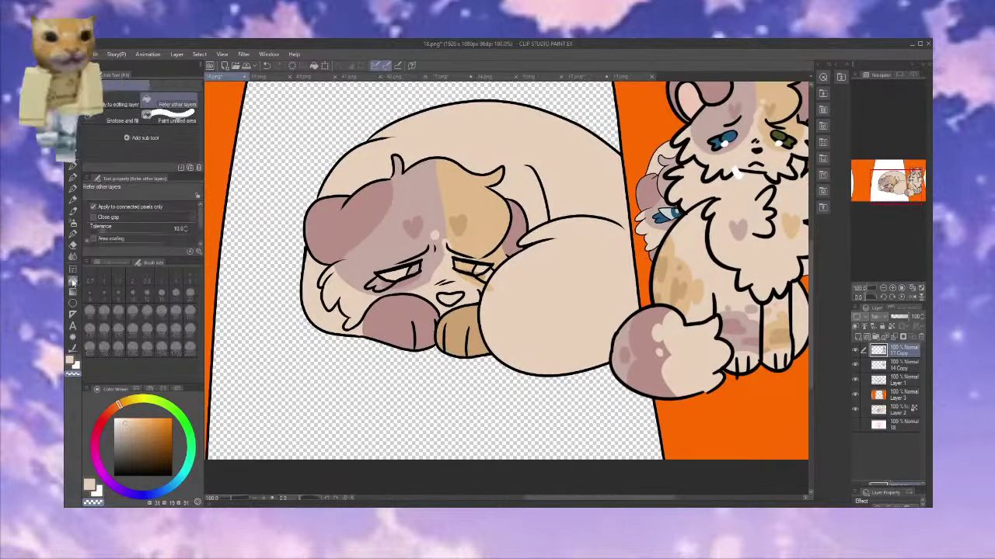
left_click(886, 365)
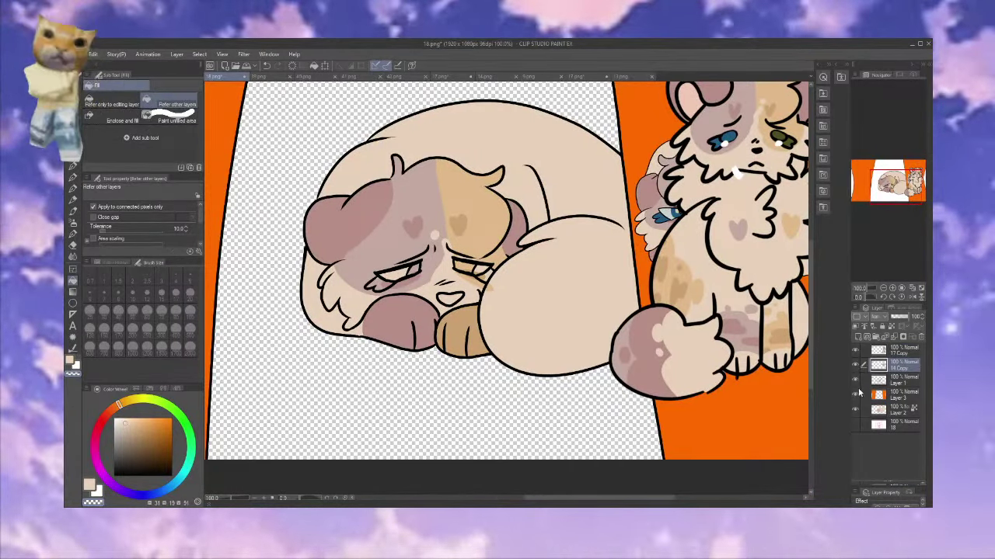
left_click(855, 394)
left_click(856, 380)
left_click(855, 394)
left_click(855, 380)
left_click(882, 381)
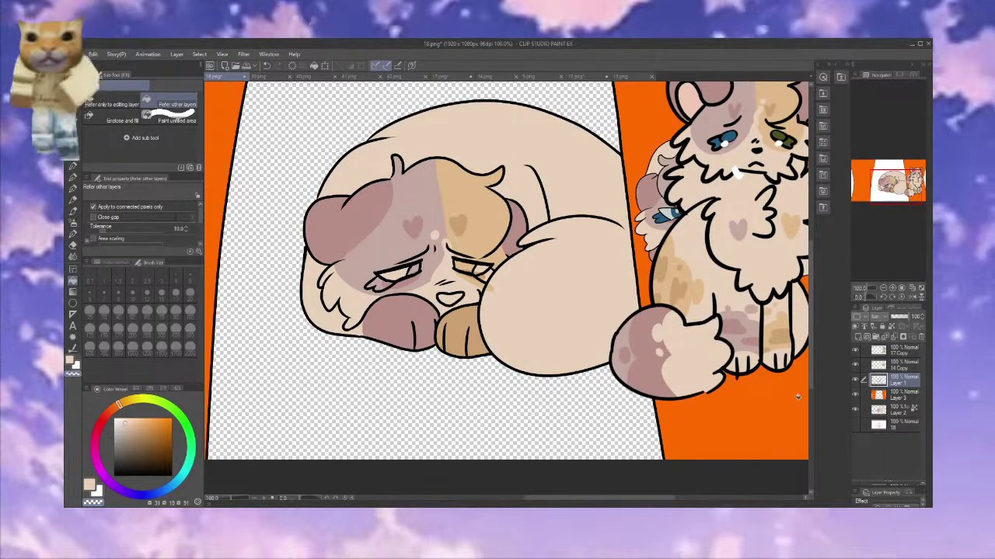
left_click(886, 408)
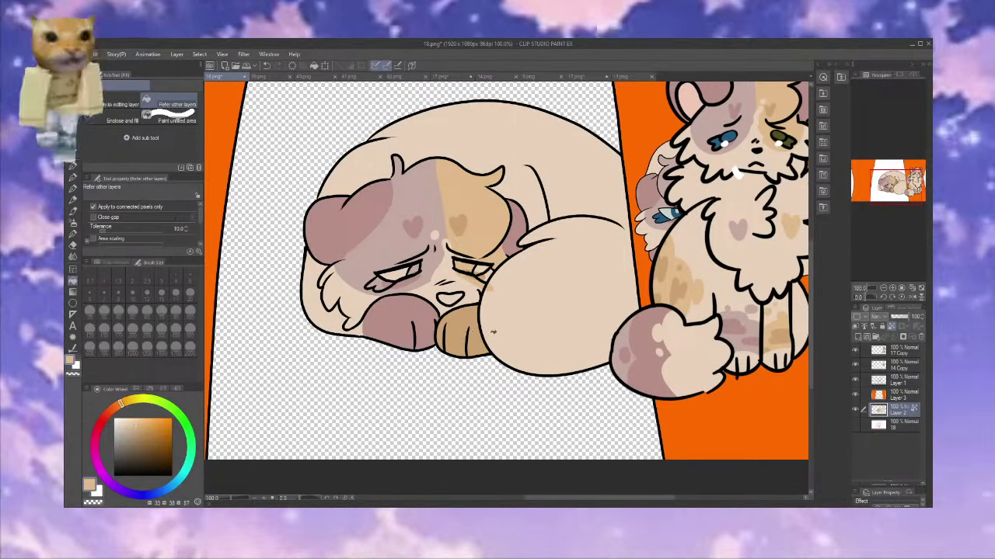
Fill both front paws and the body area behind the cheek of the curled-up cat with cream
left_click(372, 257, "alt")
left_click(314, 299)
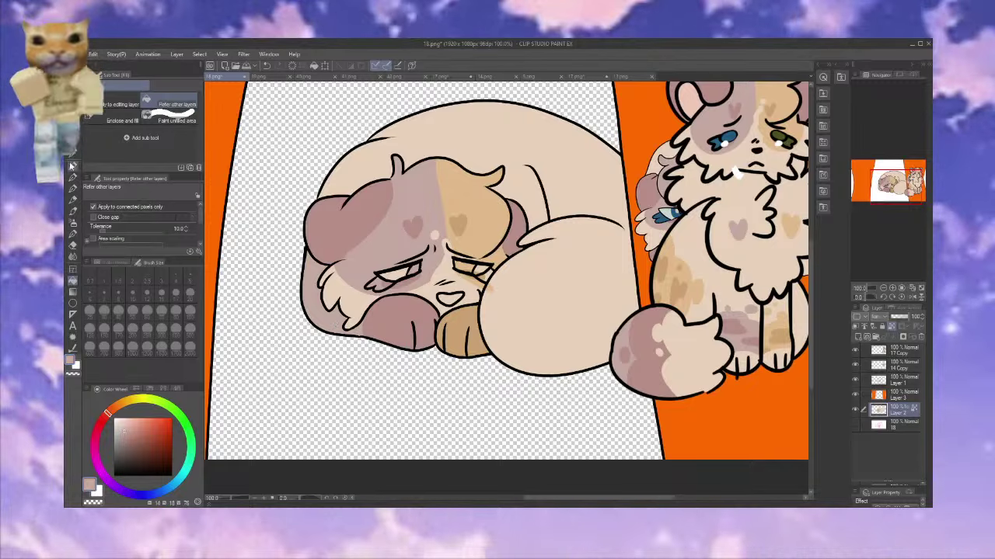
left_click(72, 176)
left_click(72, 279)
left_click(509, 330, "alt")
left_click(460, 330)
left_click(325, 321)
left_click(406, 324)
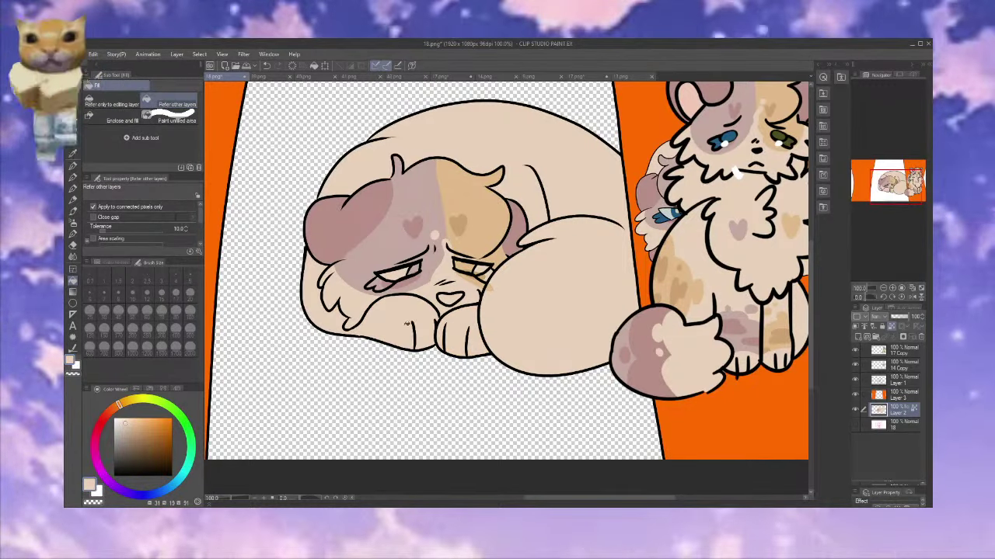
Paint a mauve patch along the curled-up cat's lower body edge, extending over the outer side of the adjacent front paw
left_click(72, 176)
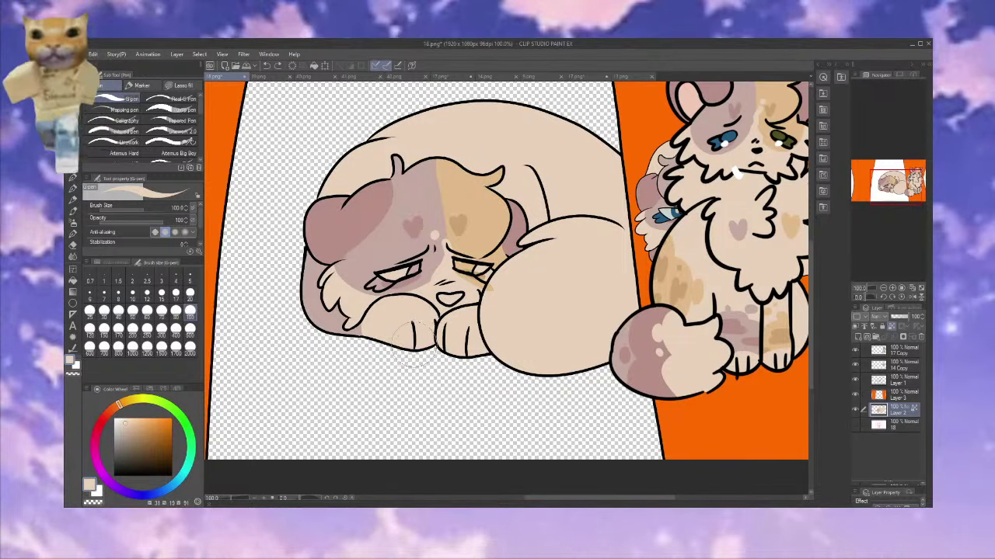
left_click_drag(396, 319, 419, 331)
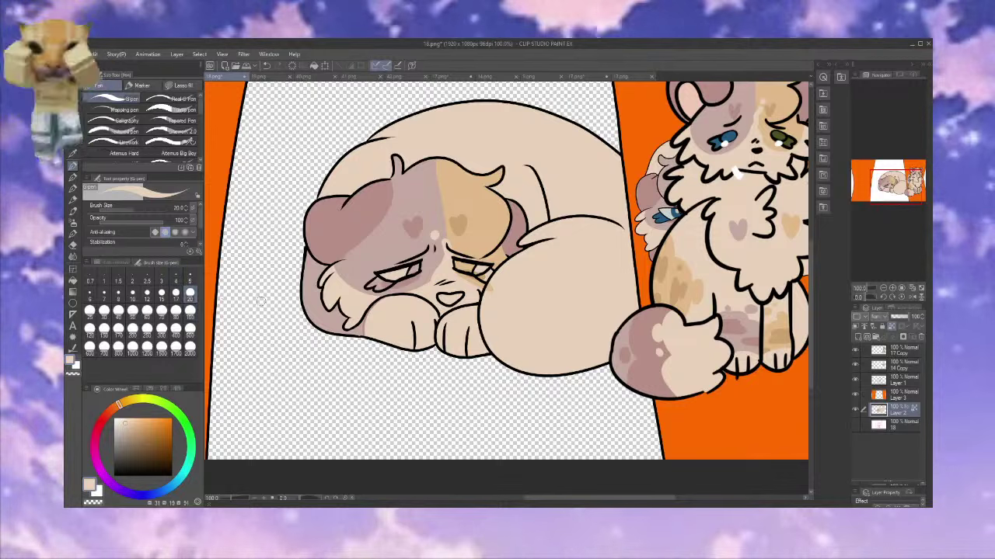
left_click(386, 309, "alt")
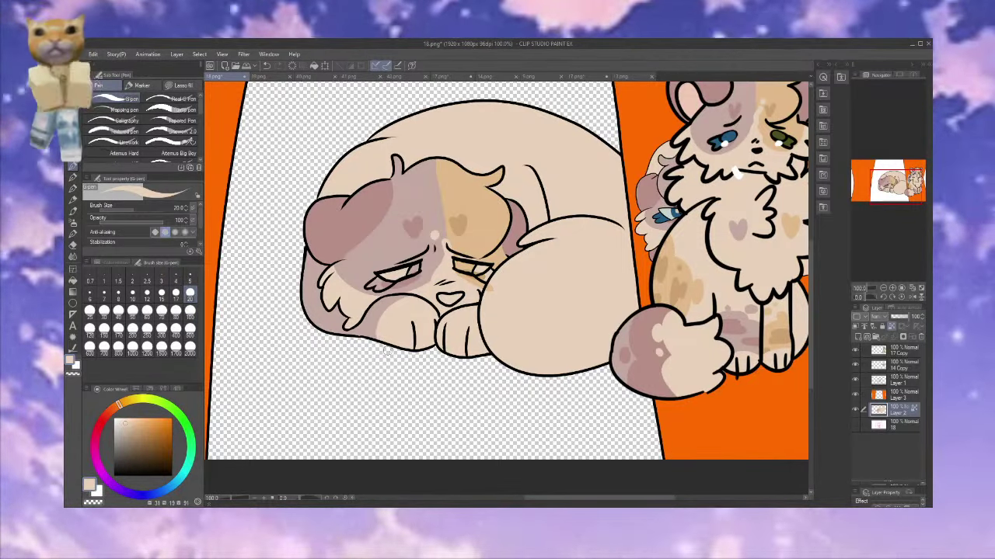
left_click(476, 307, "alt")
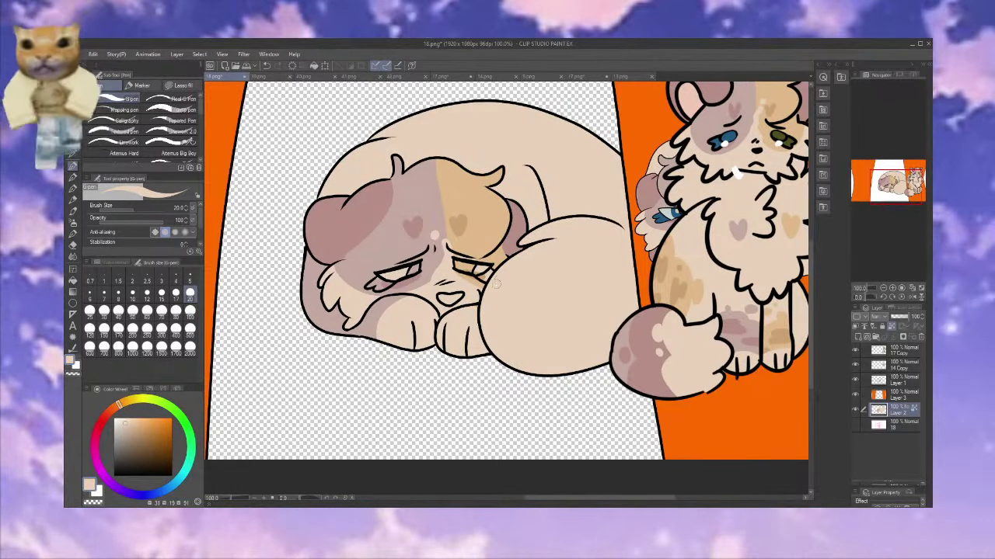
Add darker mauve stripes to the mauve patch behind the cheek, using the colour sampled from the sitting cat's tail and brush size 20
left_click(639, 368, "alt")
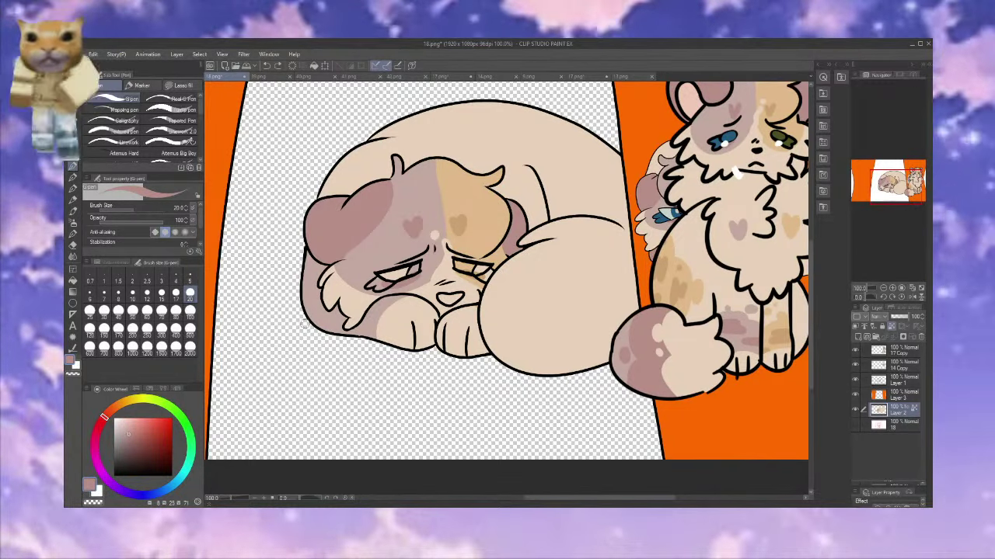
mouse_move(304, 322)
left_mouse_down()
mouse_move(323, 302)
mouse_move(319, 333)
left_mouse_up()
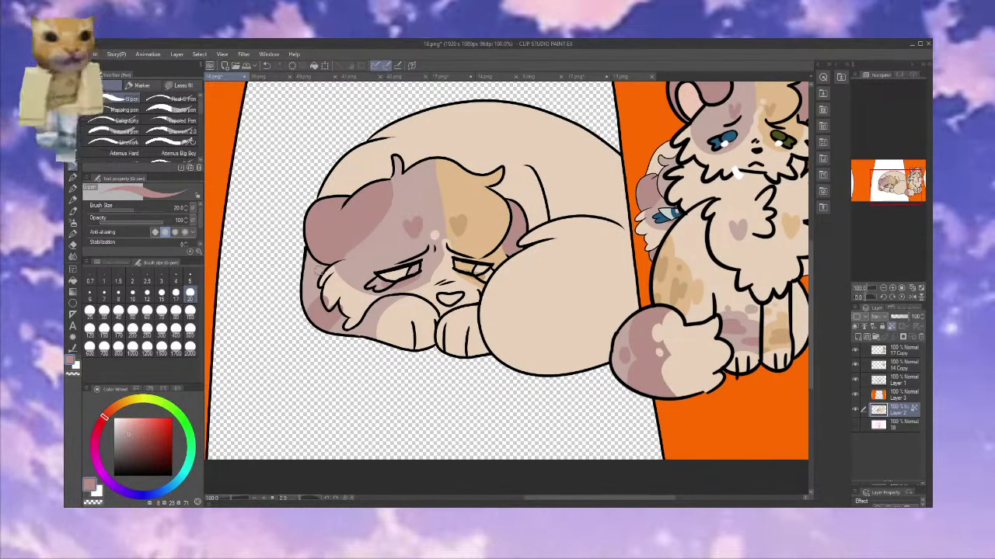
key("x")
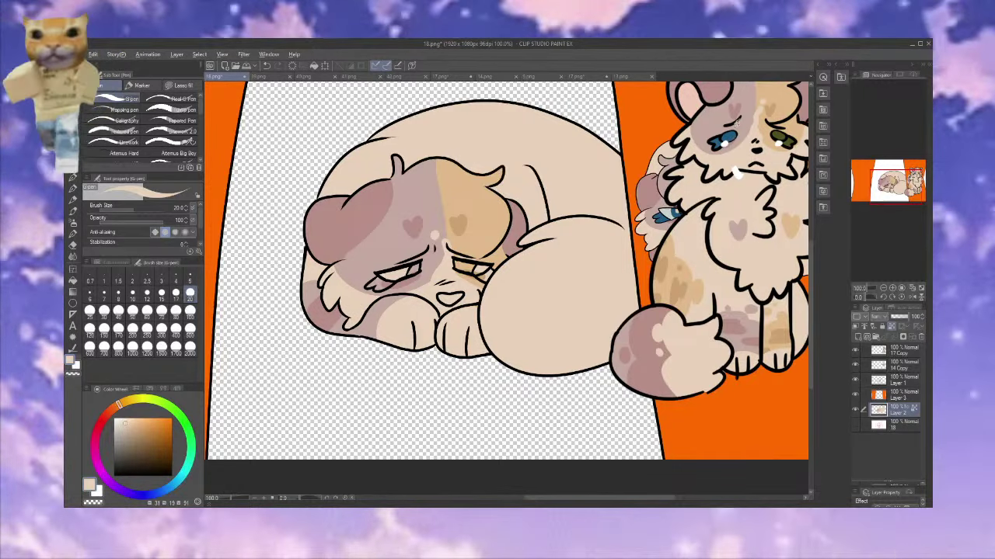
Paint one eye of the curled-up cat blue and the other dark green with colours sampled from the sitting cat's eyes
left_click(722, 138, "alt")
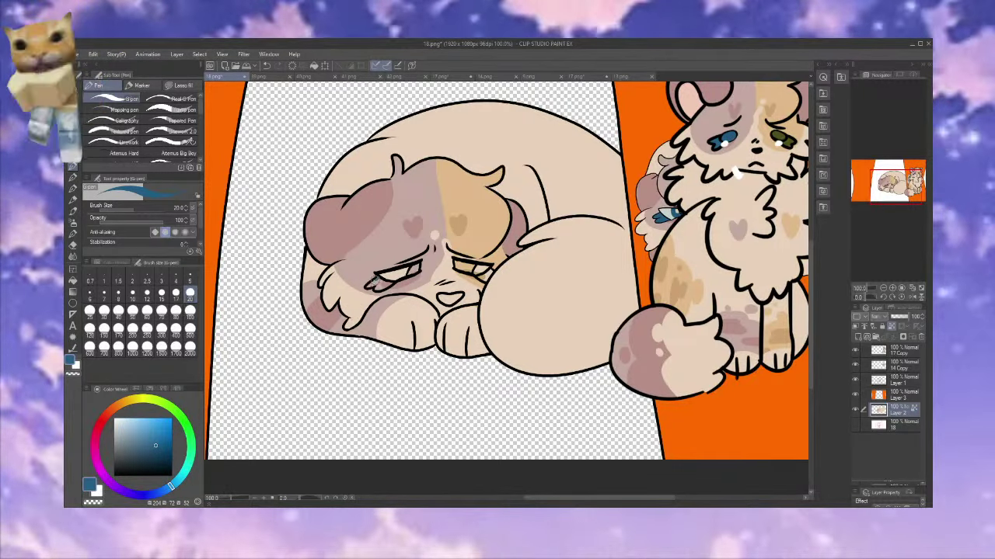
left_click_drag(373, 278, 385, 283)
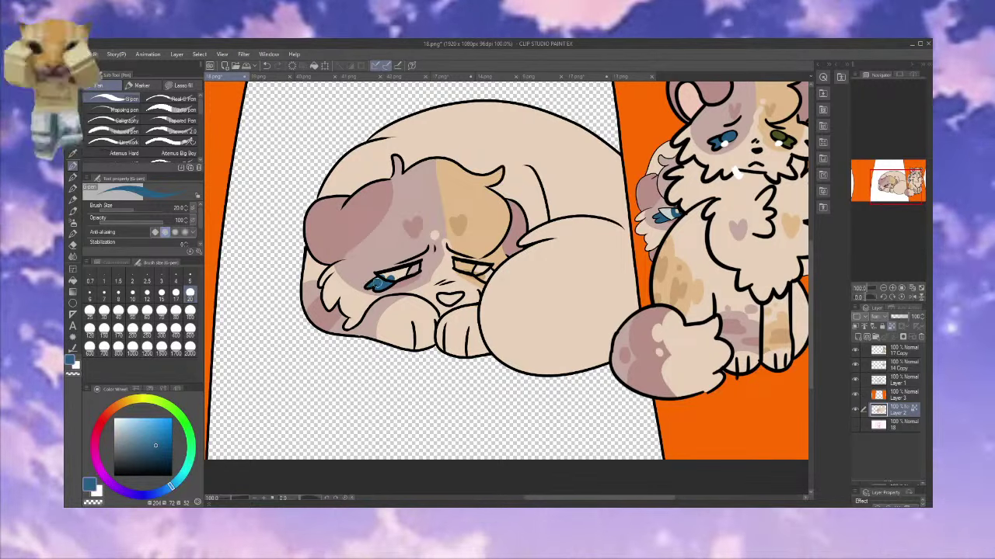
left_click(781, 140, "alt")
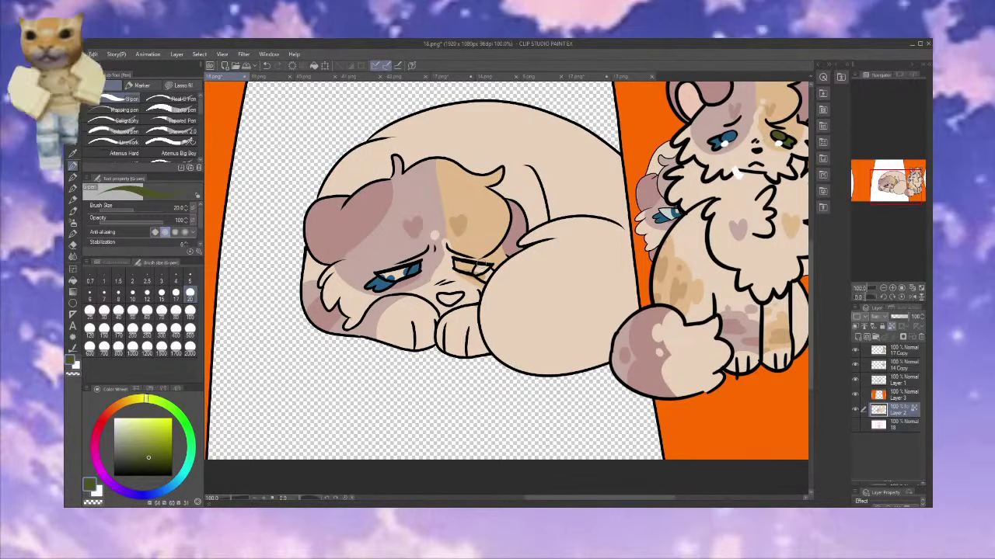
left_click_drag(481, 268, 488, 277)
Sample pale pink from the reference art and colour the curled-up cat's nose with it
left_click(684, 186, "alt")
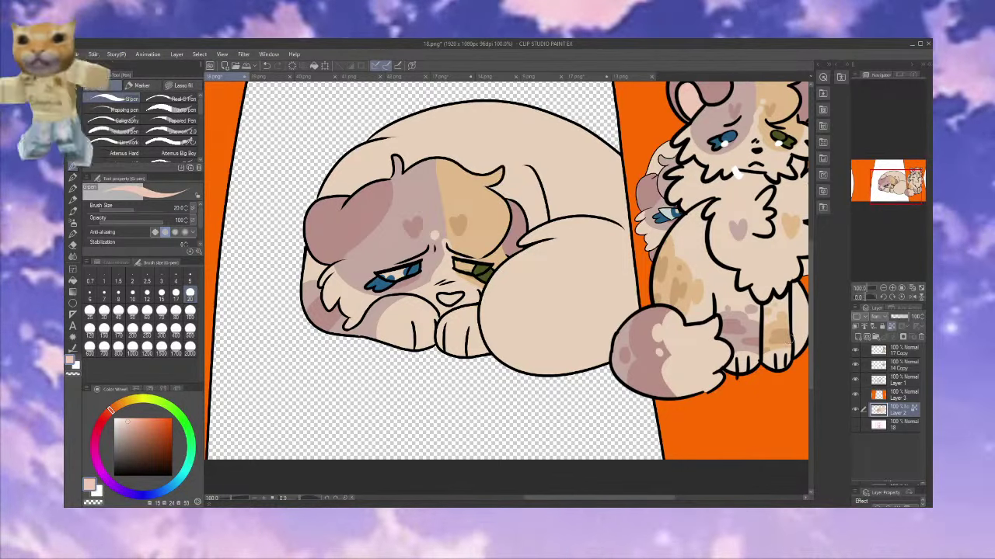
left_click(855, 351)
left_click(856, 351)
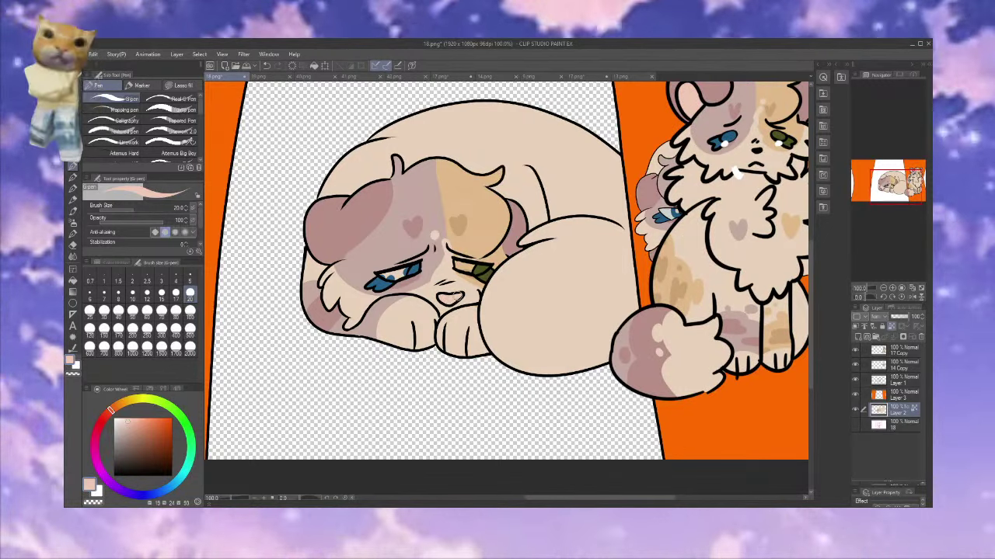
Fill the blue eye's white with pale grey-blue and the green eye's with light green, turning on Area scaling and Close gap
key("g")
left_click(665, 215, "alt")
left_click(394, 275)
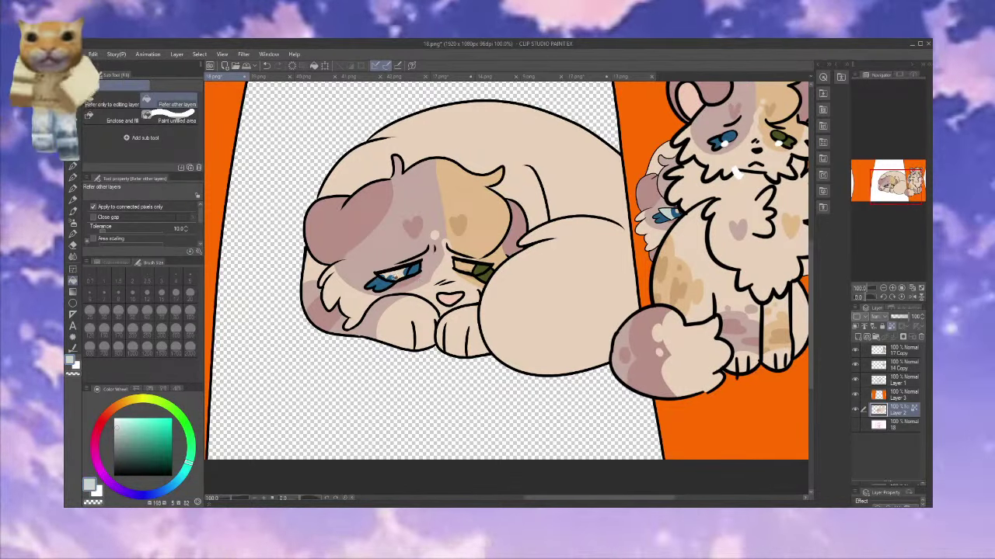
left_click(368, 272)
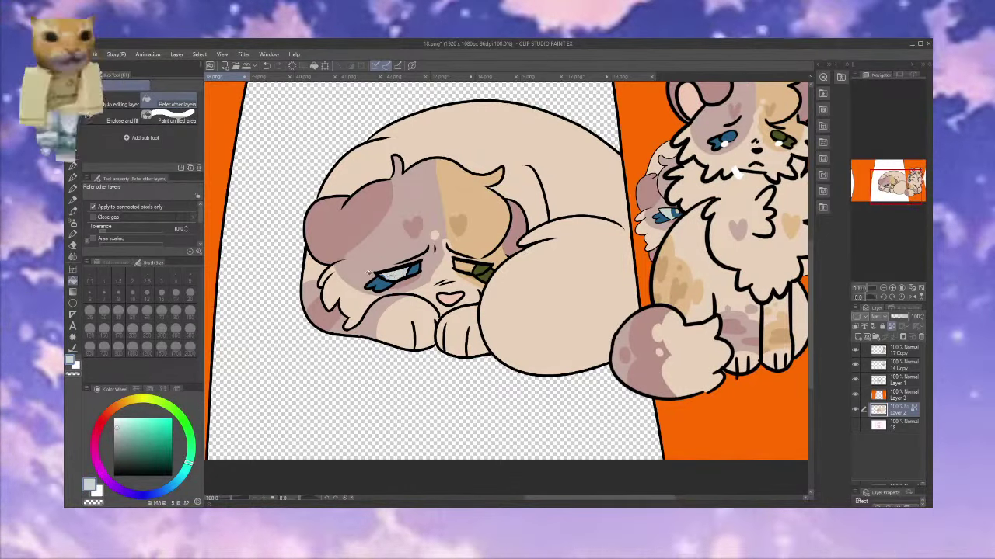
left_click(93, 239)
left_click(93, 217)
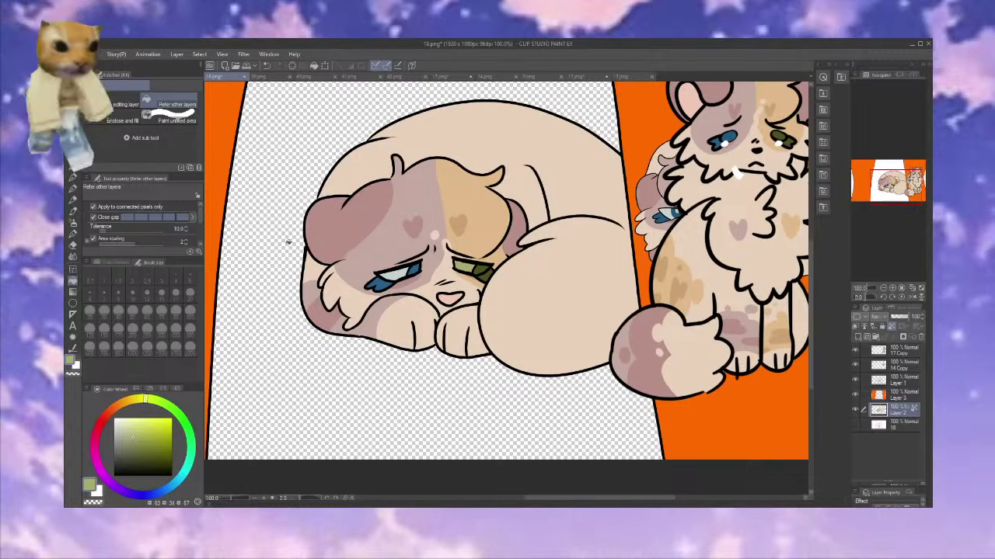
Draw black pupil lines in the curled-up cat's eyes on Layer 1
left_click(73, 167)
left_click(890, 379)
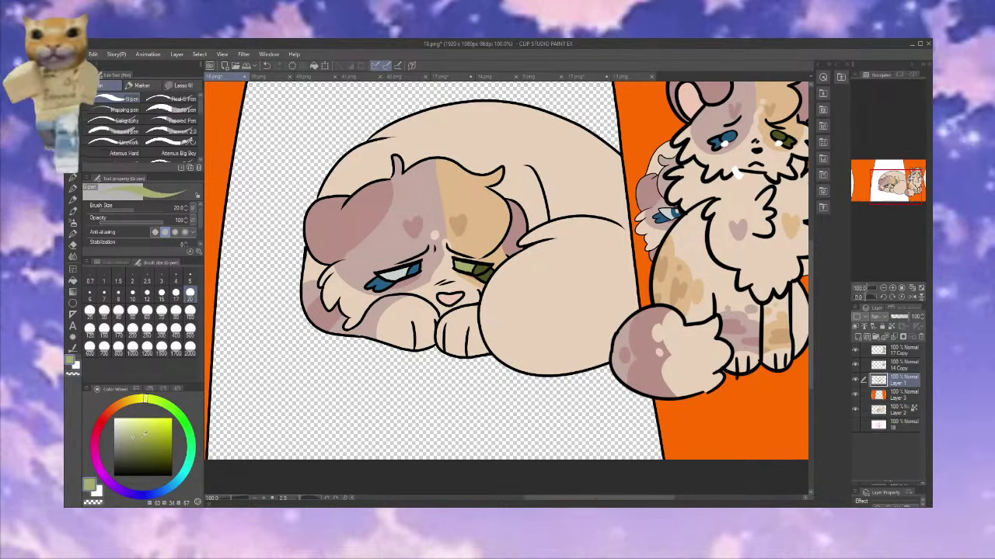
left_click(115, 475)
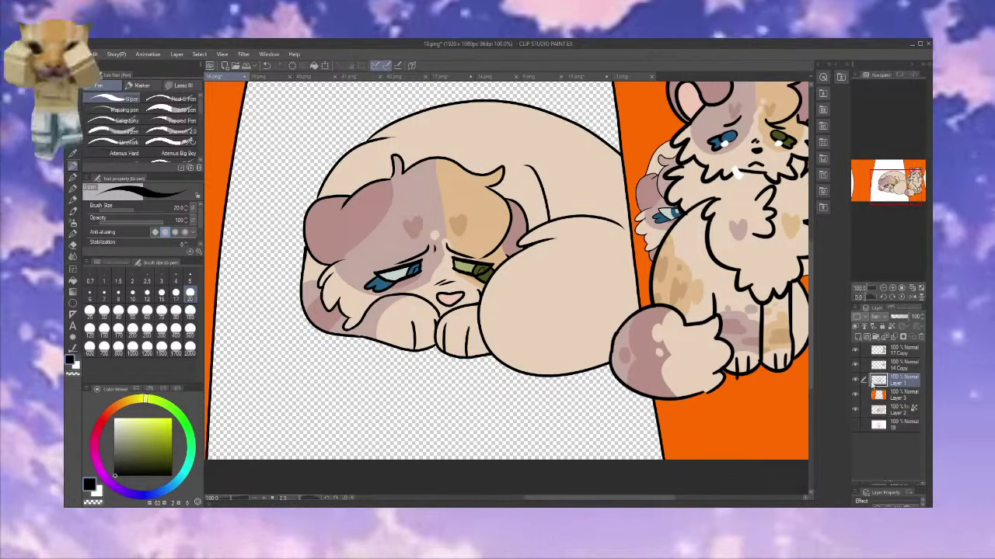
Sample dark red from the curled-up reference cat's pupil and colour the pupils with it on Layer 2
left_click(854, 352)
left_click(712, 210, "alt")
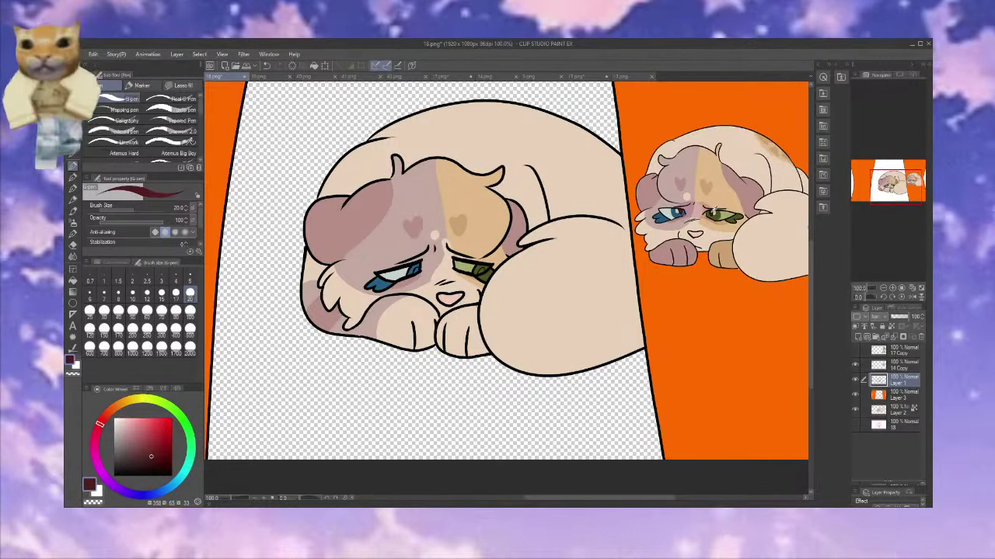
left_click(856, 352)
left_click(890, 410)
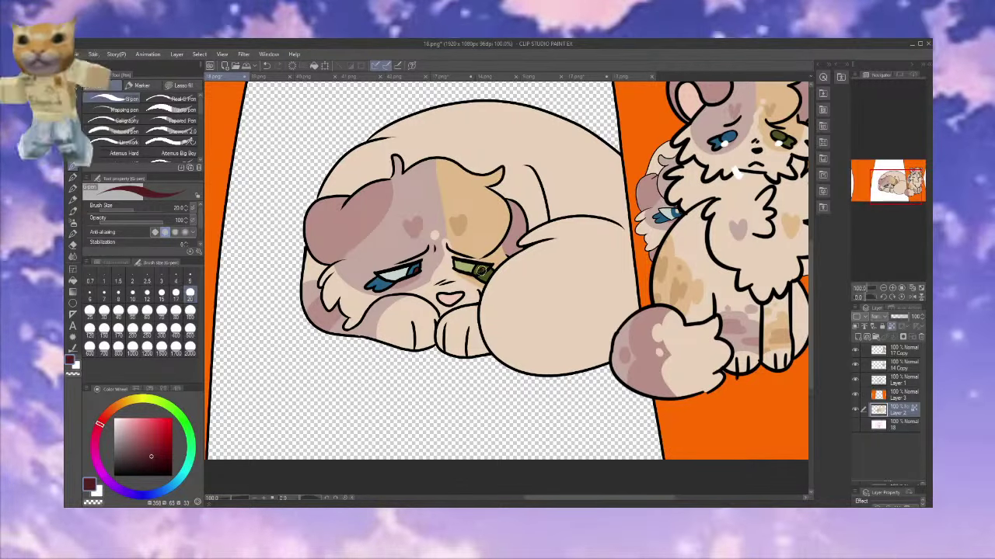
Refine the green eye with dark green and a pale yellowish tone sampled from the curled-up reference cat
left_click(483, 270, "alt")
left_click(857, 350)
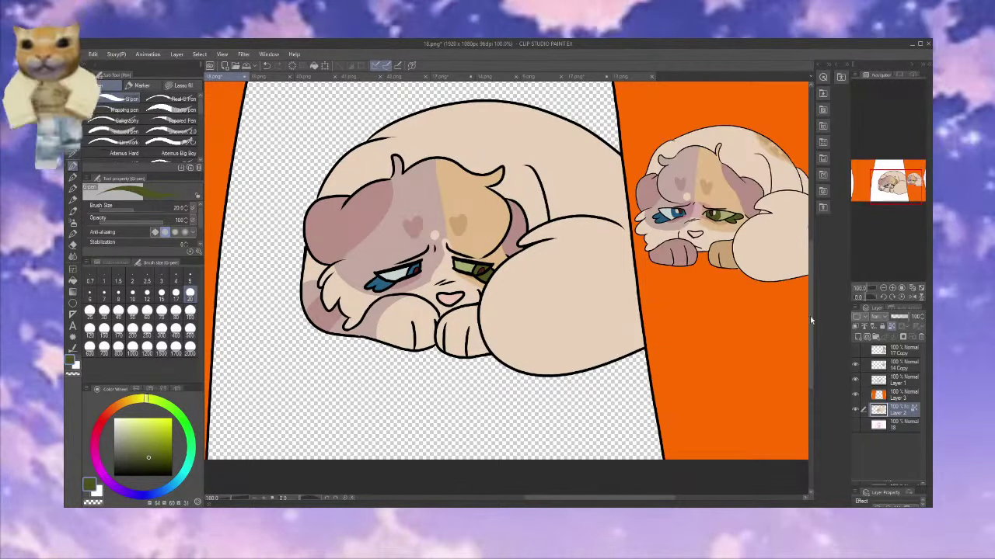
left_click(717, 211, "alt")
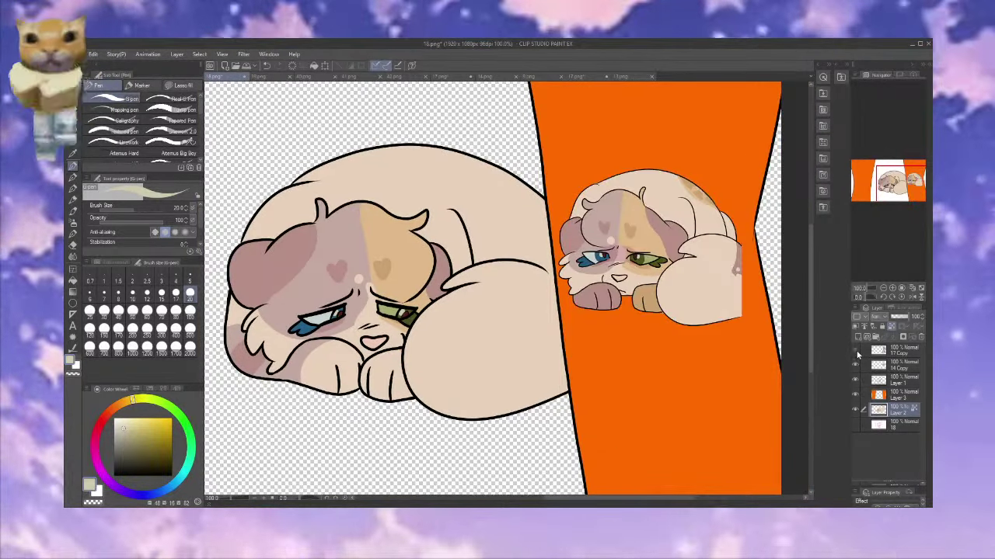
left_click(856, 351)
Outline a light orange patch on the curled-up cat's back near the orange area and fill it
left_click(460, 164, "alt")
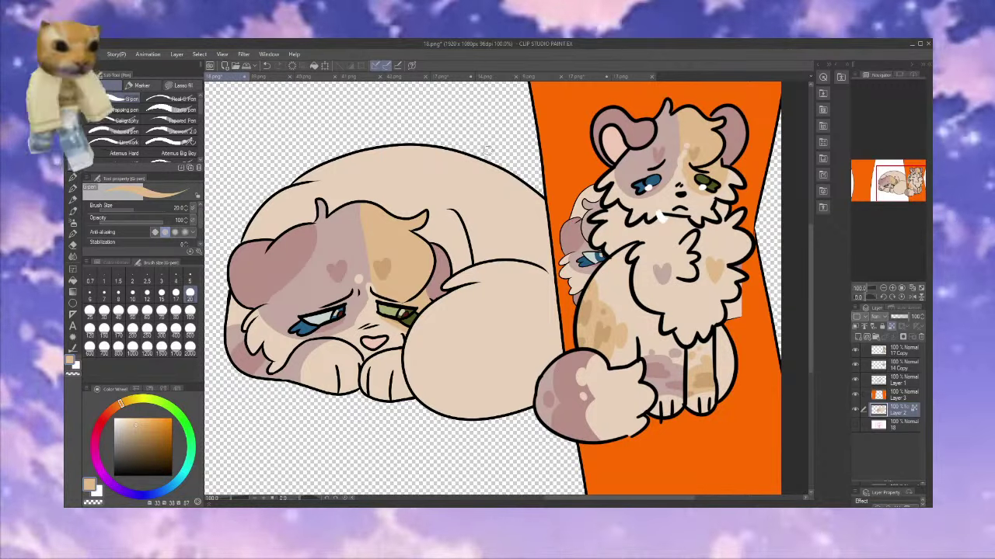
left_click_drag(477, 160, 536, 227)
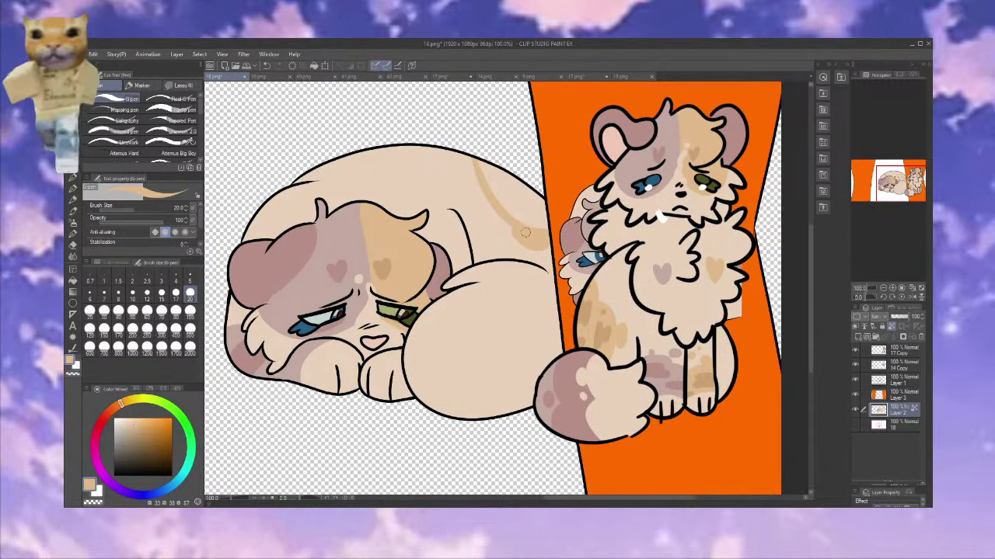
left_click(73, 280)
left_click(514, 199)
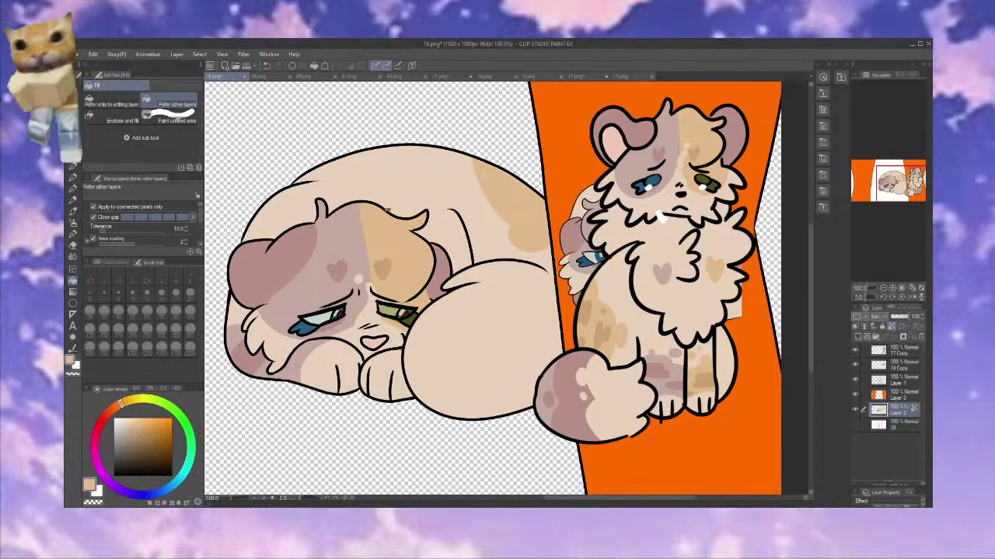
Paint darker orange spots inside the back patch and hide the 17 Copy reference layer
left_click(73, 167)
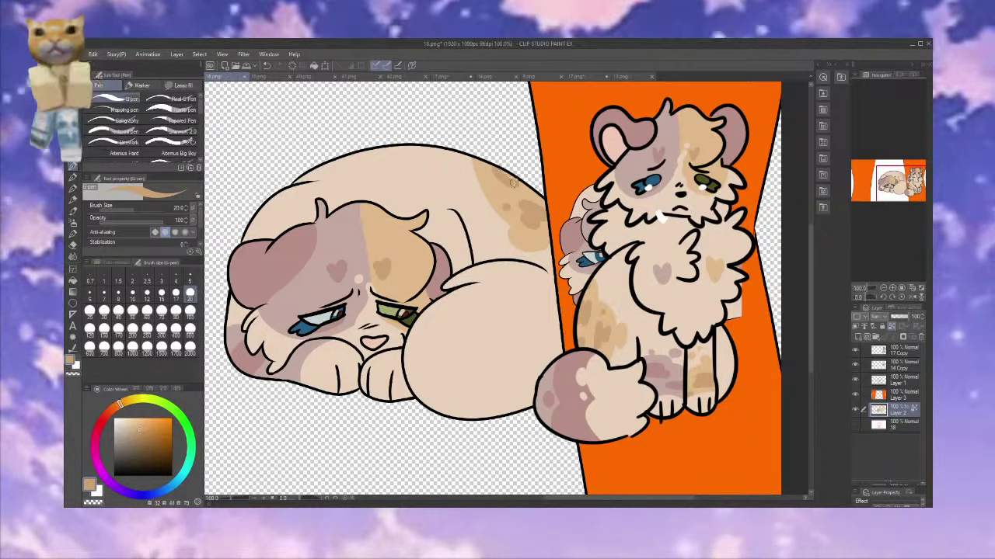
left_click(856, 351)
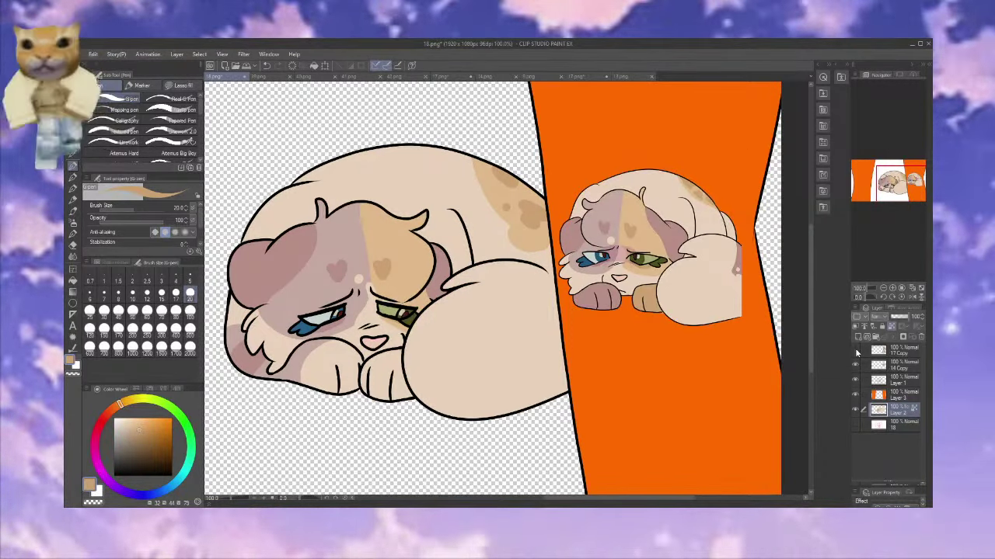
left_click(855, 352)
left_click(855, 351)
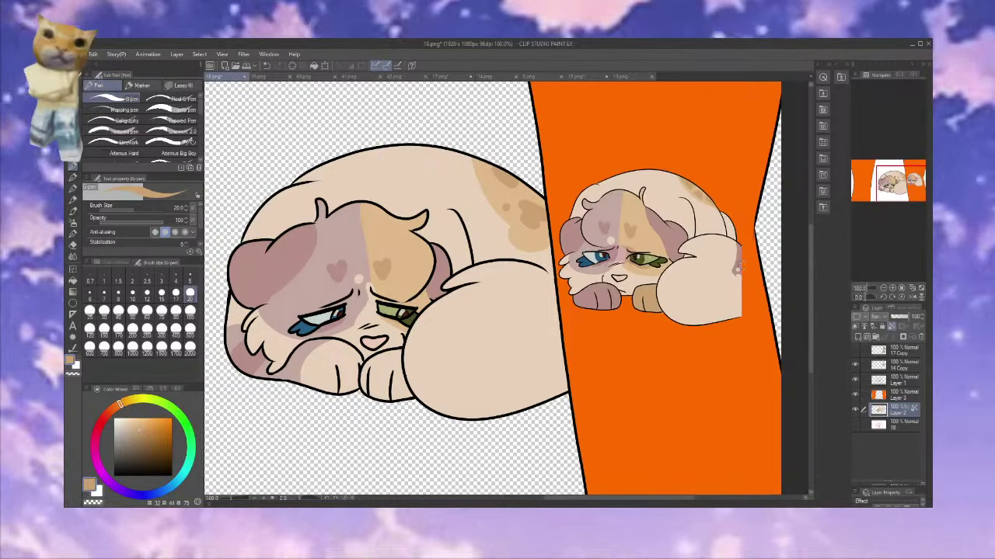
Paint a small dusty pink marking at the tail's edge with the reference cat's colour, trim it with cream, and hide the 14 Copy layer
left_click(739, 267, "alt")
mouse_move(558, 299)
left_mouse_down()
mouse_move(551, 322)
mouse_move(566, 336)
left_mouse_up()
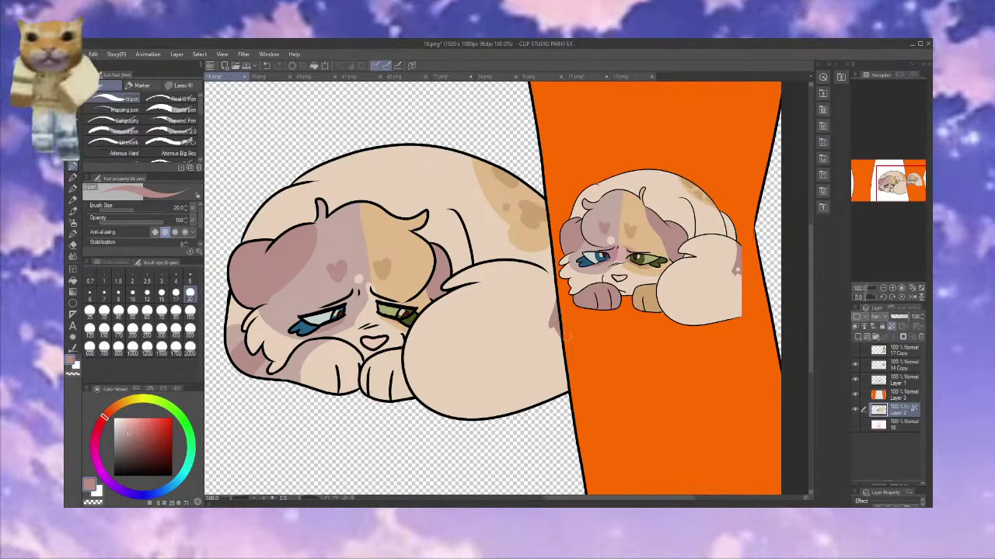
left_click(537, 305, "alt")
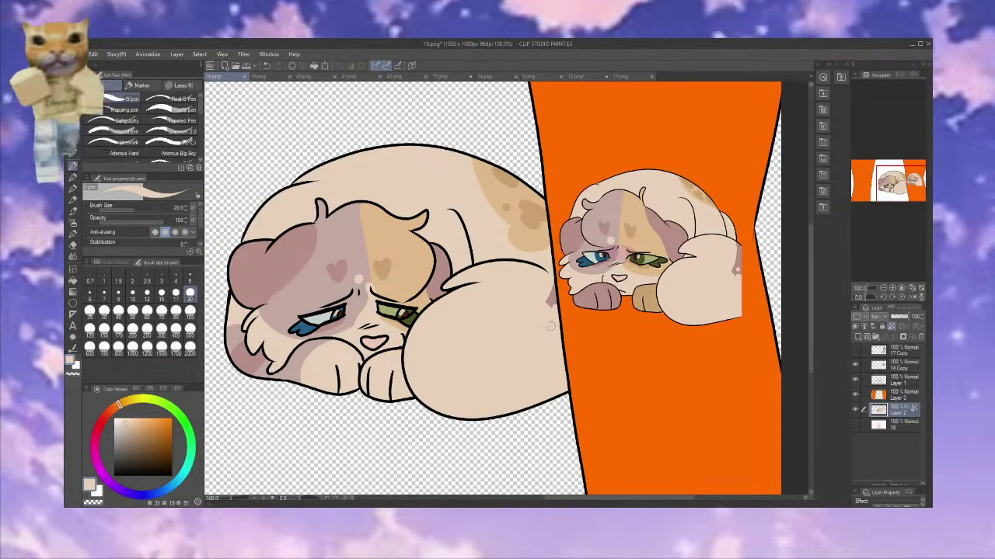
left_click_drag(889, 206, 893, 187)
left_click(884, 289)
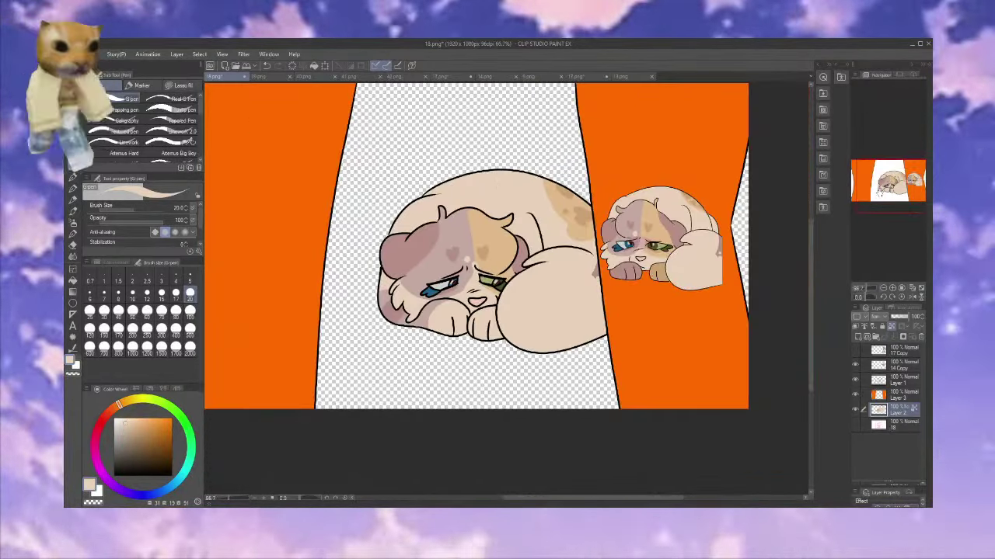
left_click(855, 380)
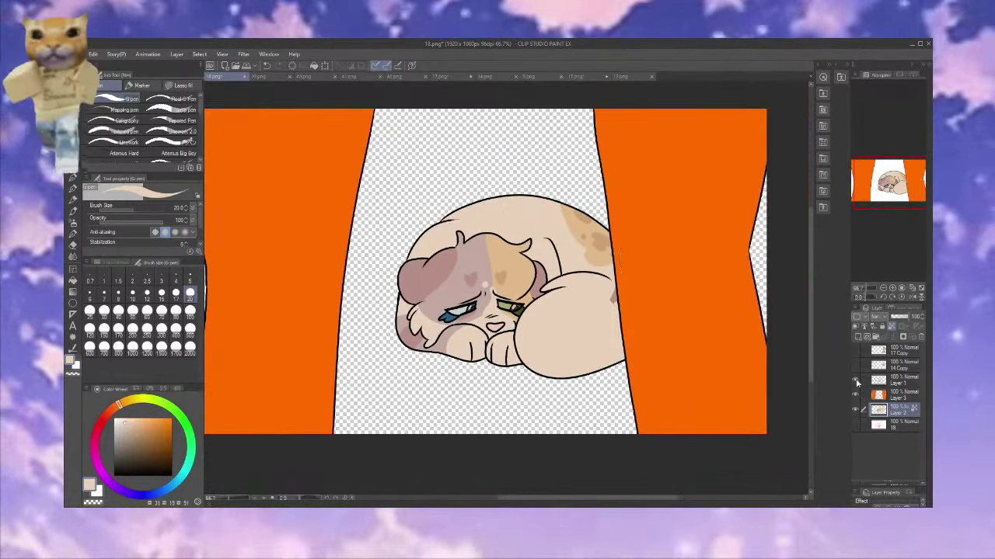
left_click(855, 381)
left_click(856, 381)
Paste a copied colour reference picture into 18.png as a new layer above Layer 3
left_click(900, 394)
left_click(892, 327)
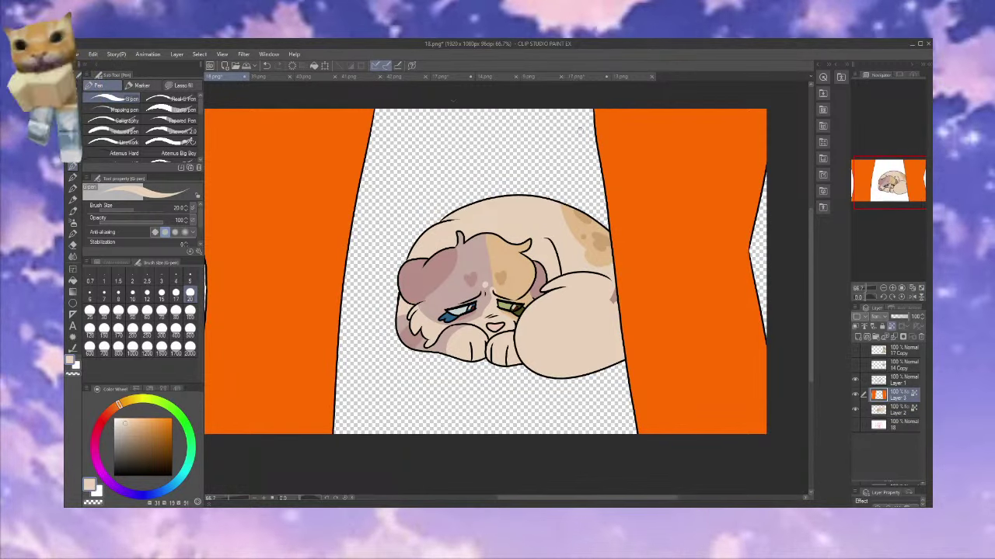
left_click(278, 77)
left_click(623, 76)
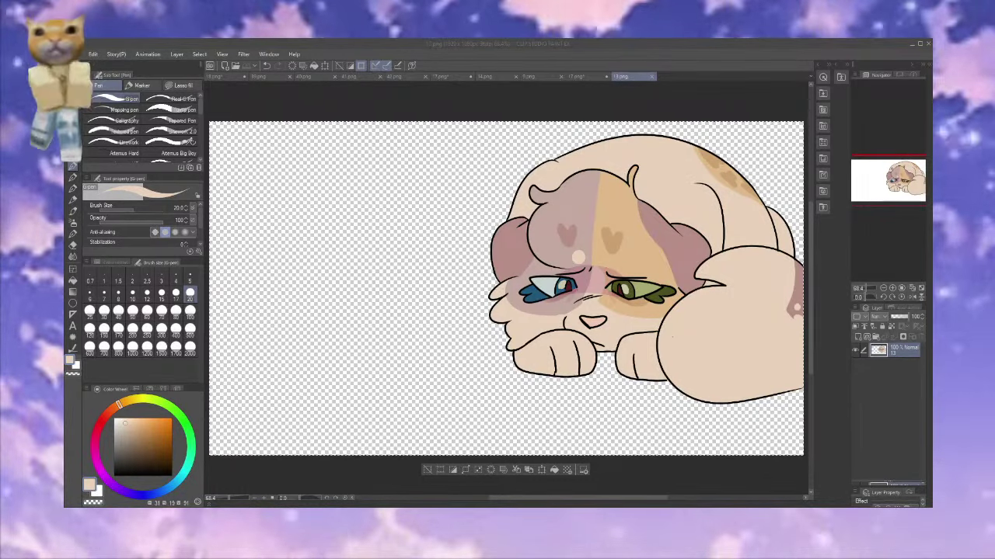
left_click(213, 76)
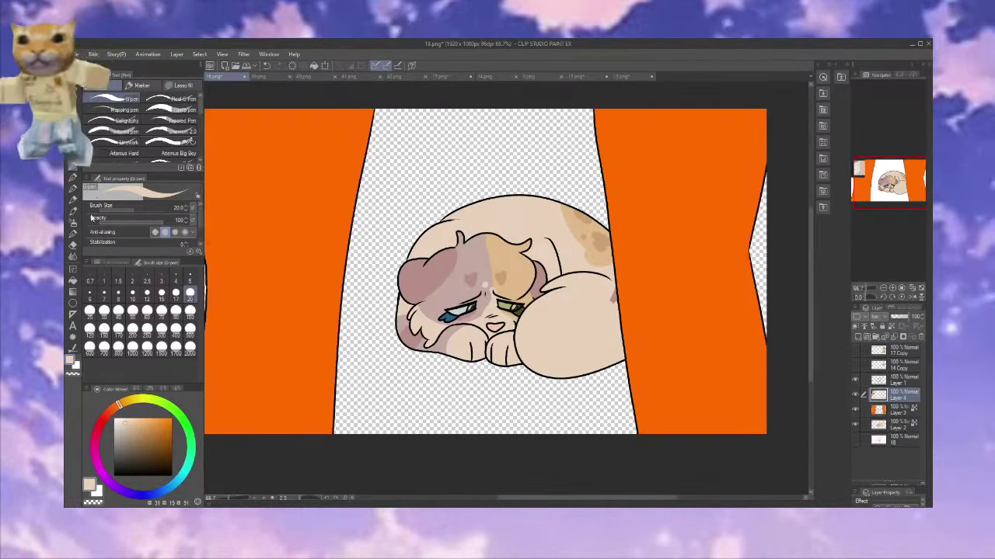
Move the pasted reference over the curled-up cat and recolour the orange side shapes on Layer 3 with its pale grey-green
left_click(244, 165, "alt")
left_click_drag(245, 166, 499, 217)
left_click(898, 411)
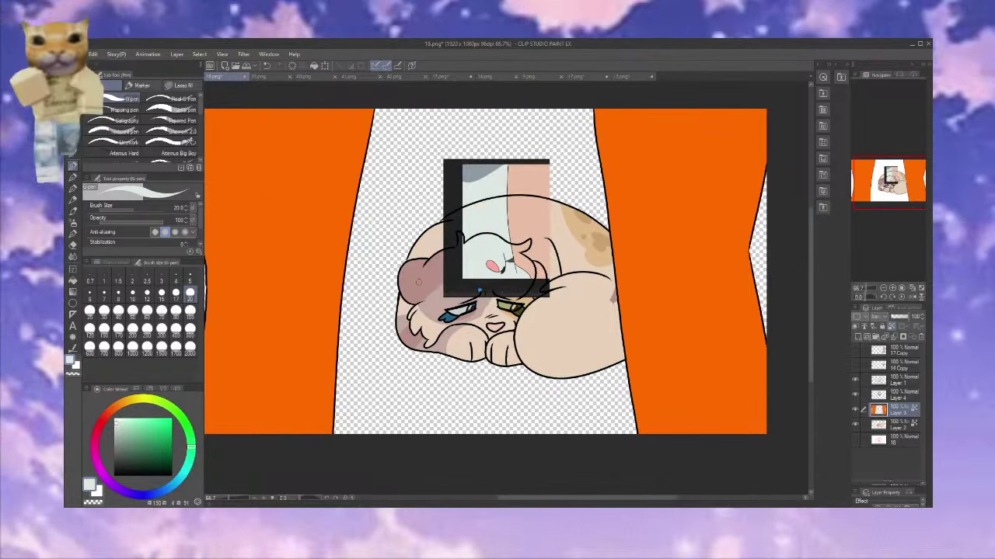
left_click(314, 66)
Draw grey-blue curves across the upper parts of both side shapes, fill the areas above them, and hide the Layer 4 reference
left_click(478, 171, "alt")
left_click_drag(379, 129, 205, 195)
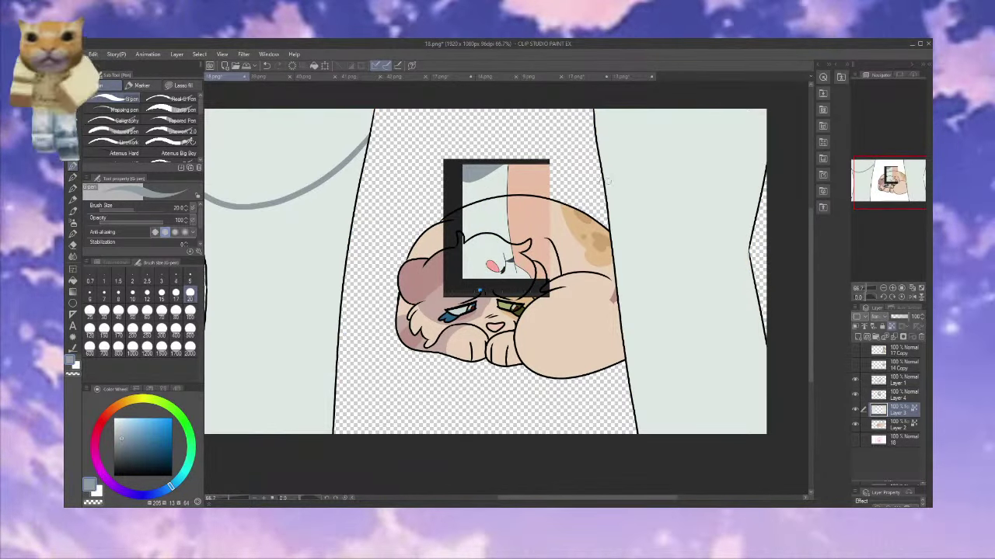
mouse_move(597, 138)
left_mouse_down()
mouse_move(642, 173)
mouse_move(765, 187)
left_mouse_up()
left_click(73, 280)
left_click(289, 161)
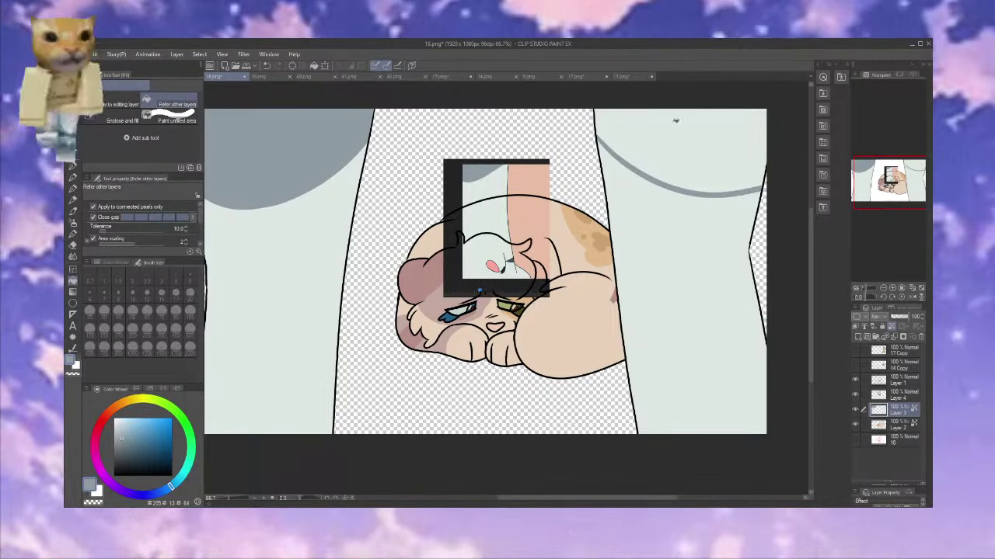
left_click(675, 121)
key("p")
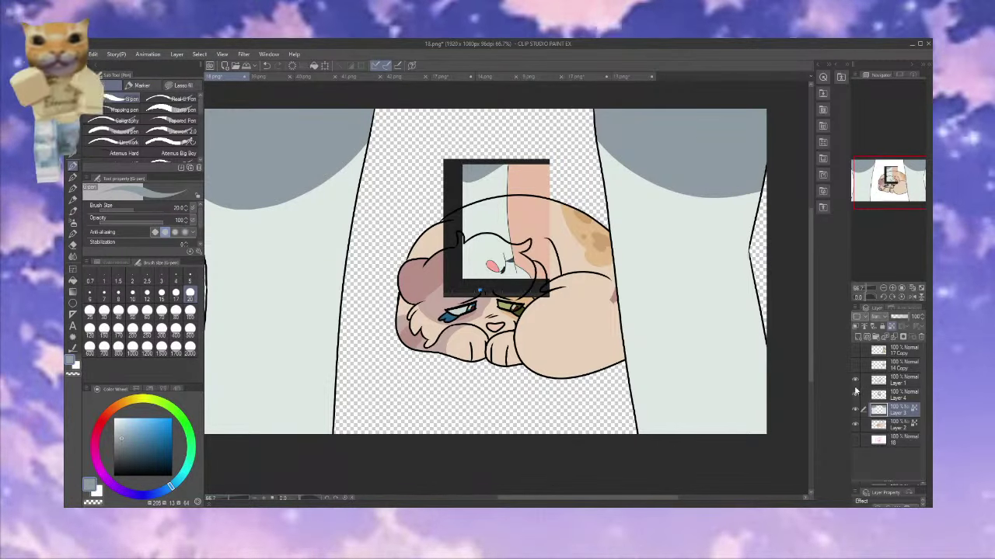
left_click(855, 379)
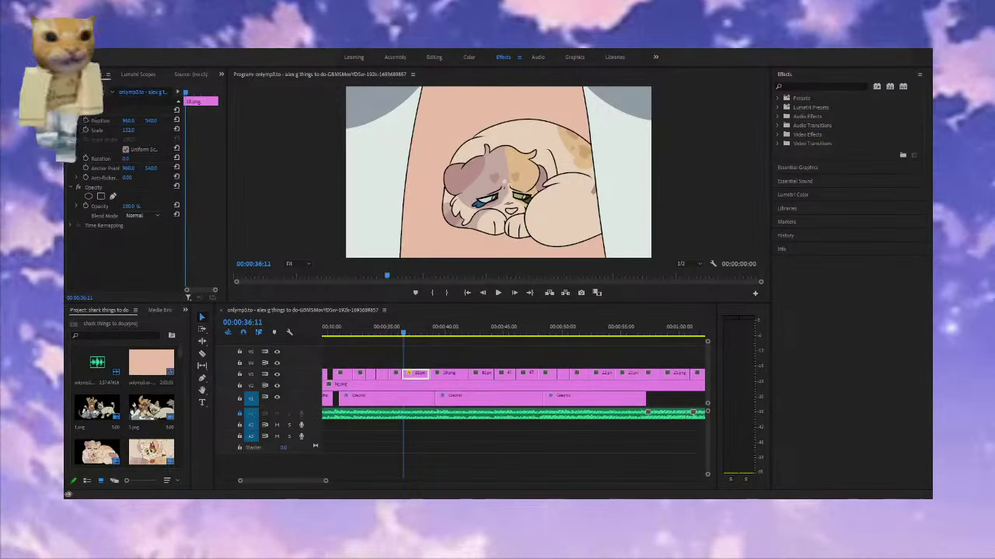
In Premiere Pro, enlarge the program preview, play the sequence from the beginning and replay it from about 00:00:30
left_click(287, 370)
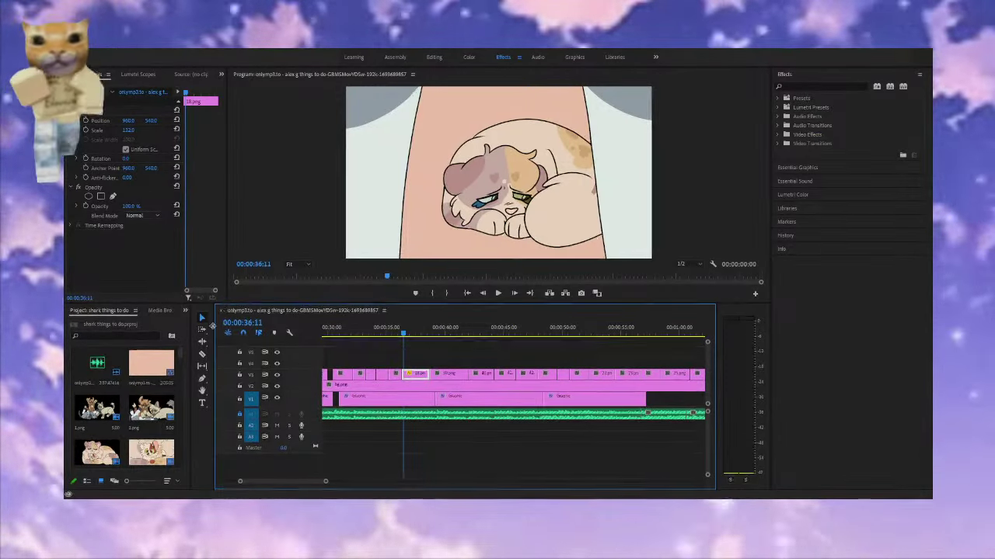
left_click_drag(228, 302, 195, 399)
key("Home")
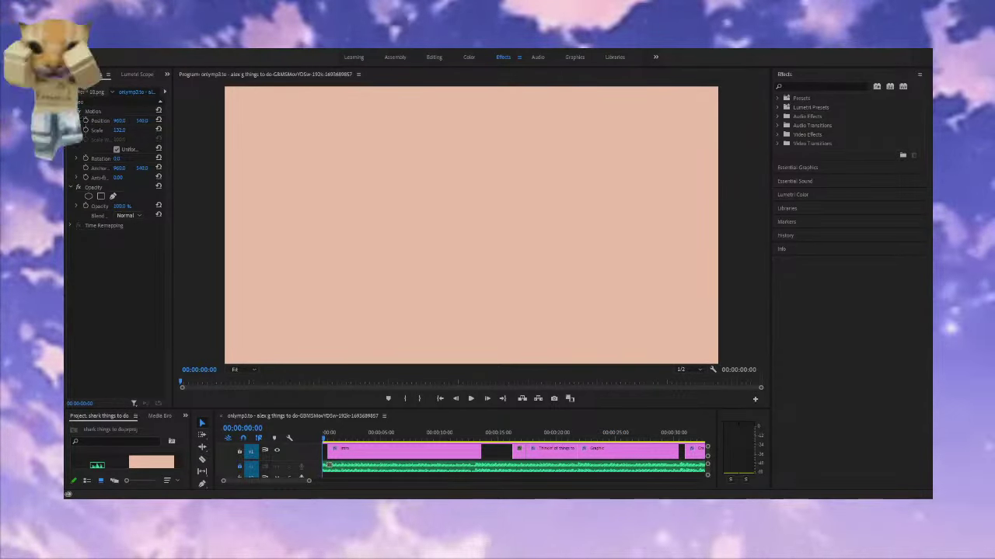
left_click(469, 398)
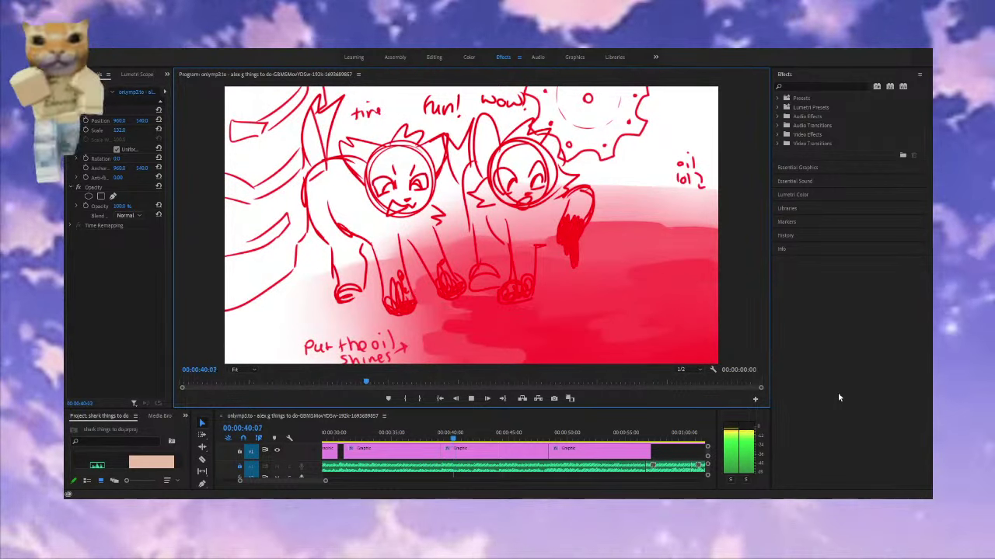
key("space")
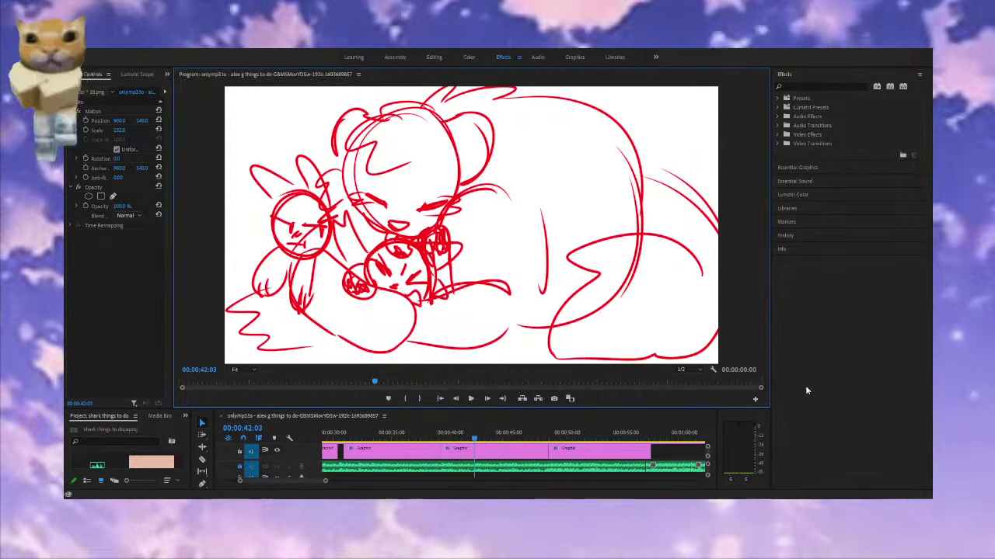
left_click_drag(401, 435, 430, 442)
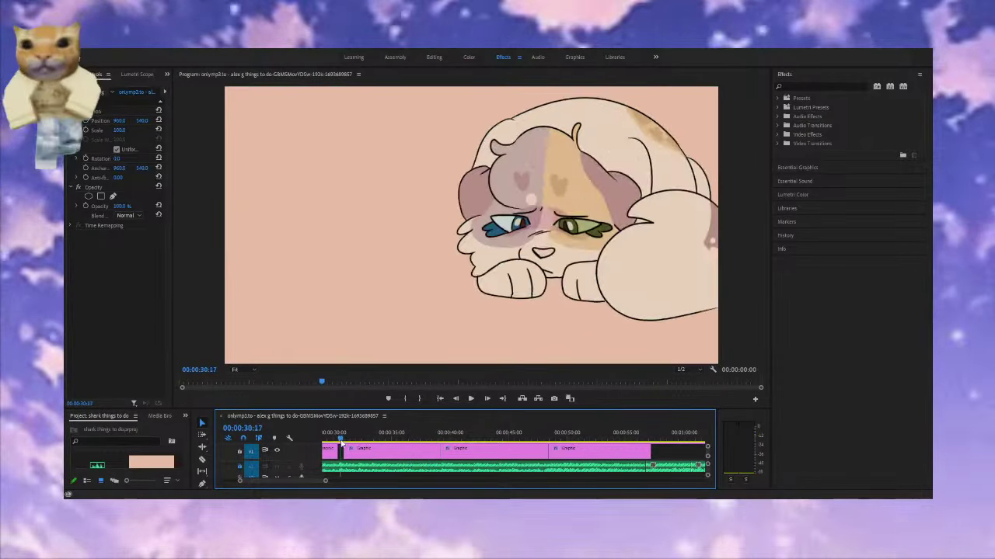
key("space")
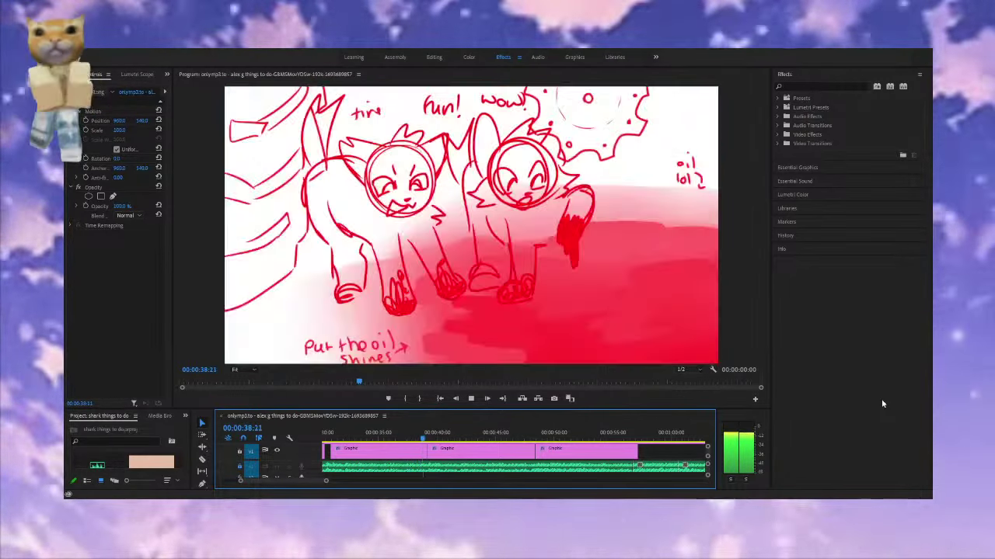
key("space")
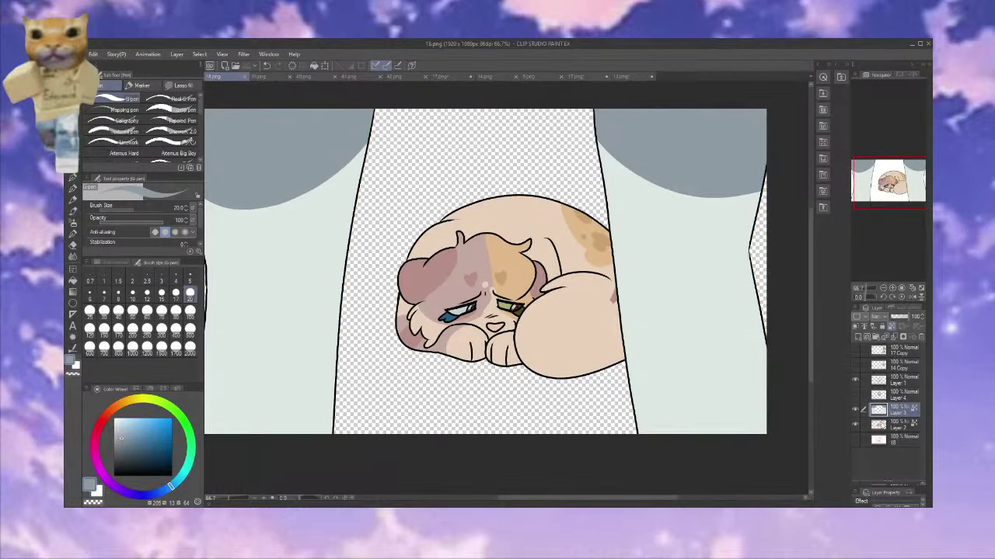
Paint a dusty pink blush between the cat's eyes on a new layer above Layer 2, set to Multiply at 54% opacity
left_click(882, 425)
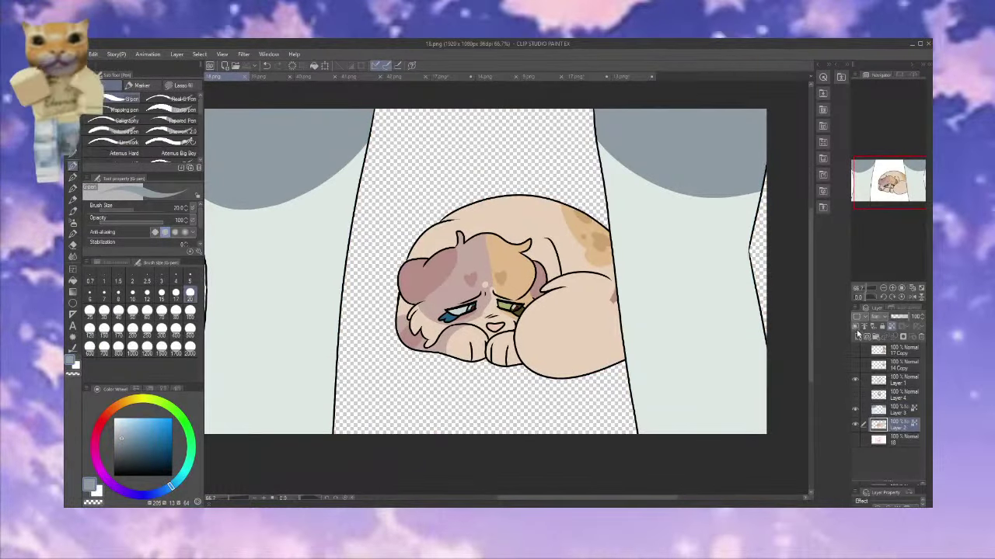
left_click(893, 289)
left_click(893, 289)
left_click(342, 256, "alt")
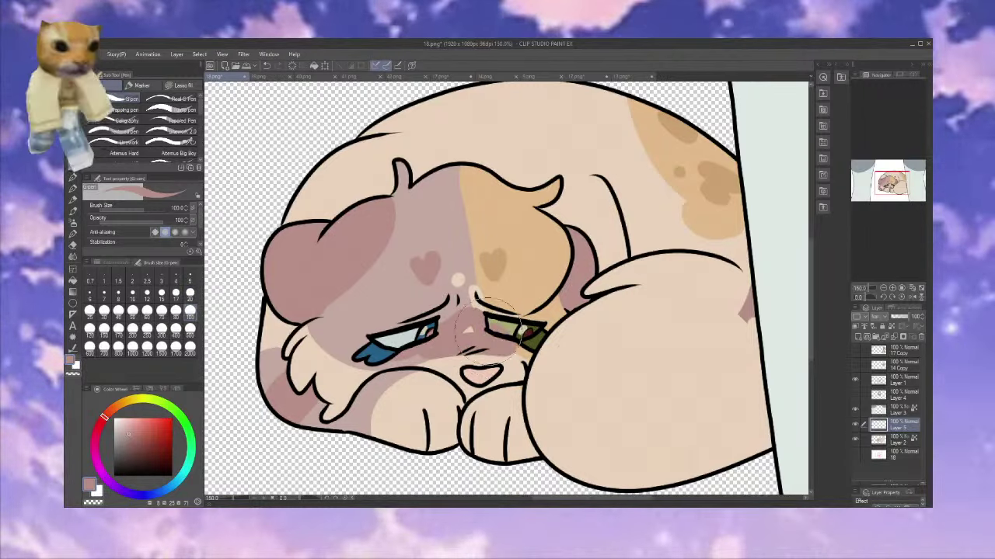
left_click(888, 96)
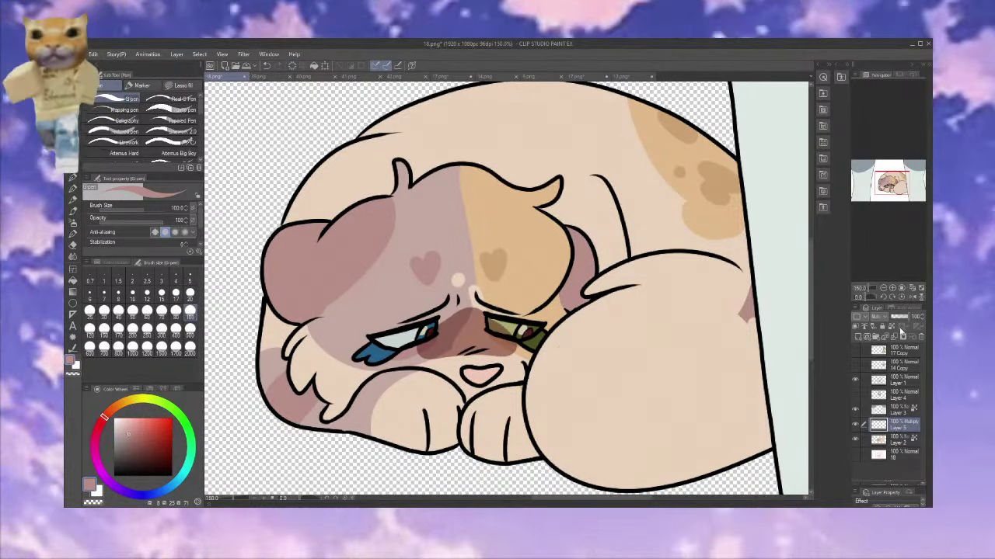
left_click(900, 317)
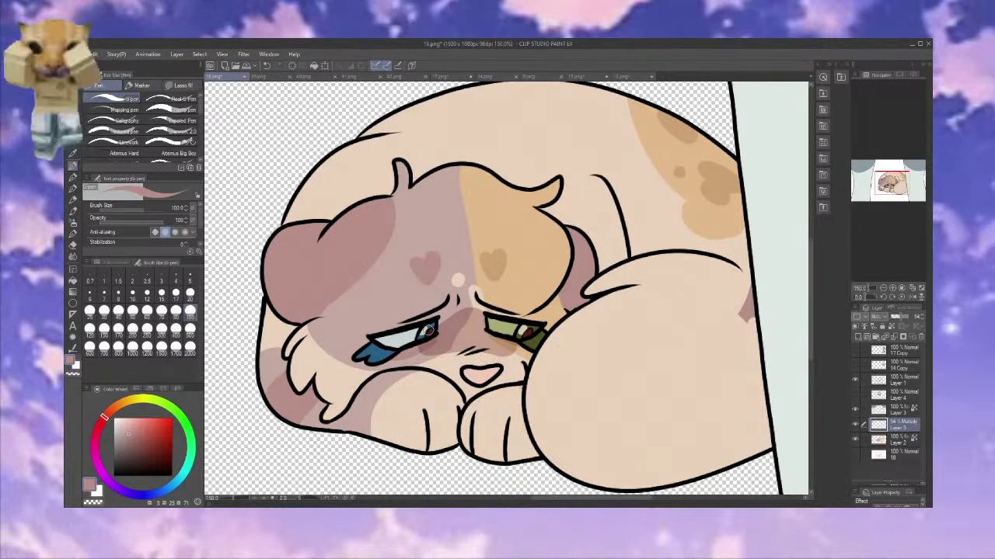
Lock the blush layer's transparent pixels, recolour the blush deep magenta pink at a lower layer opacity, and save the file
left_click(891, 327)
left_click(150, 434)
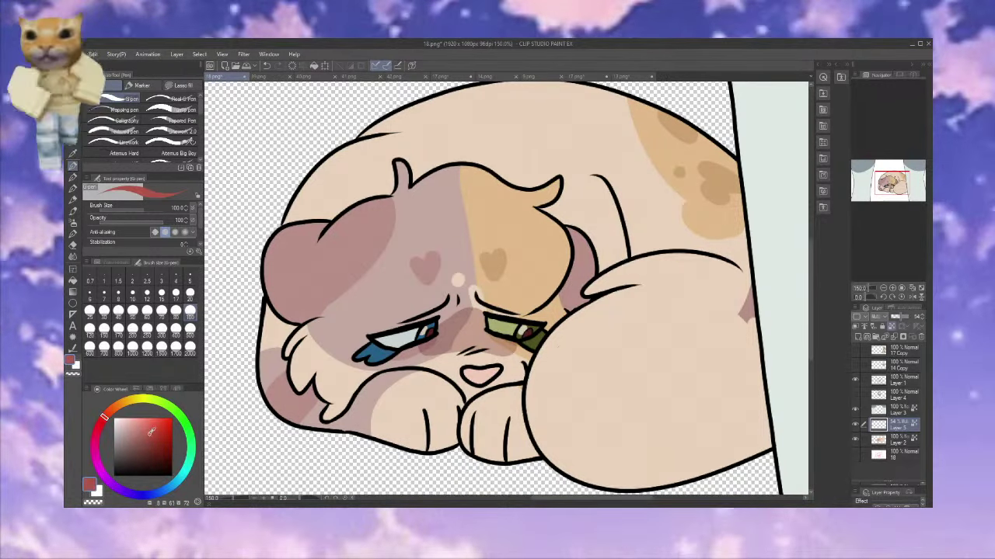
left_click(94, 440)
left_click(313, 67)
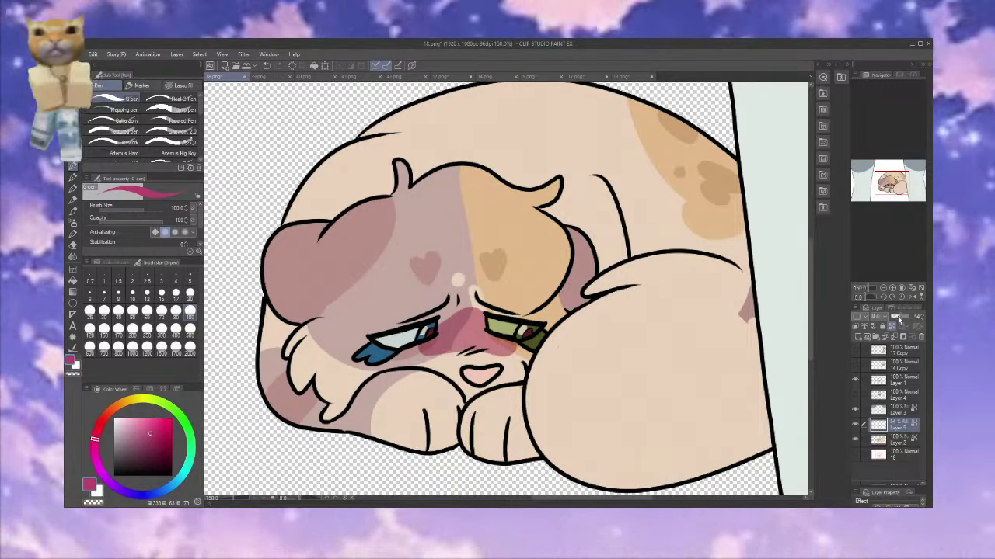
left_click_drag(897, 317, 886, 318)
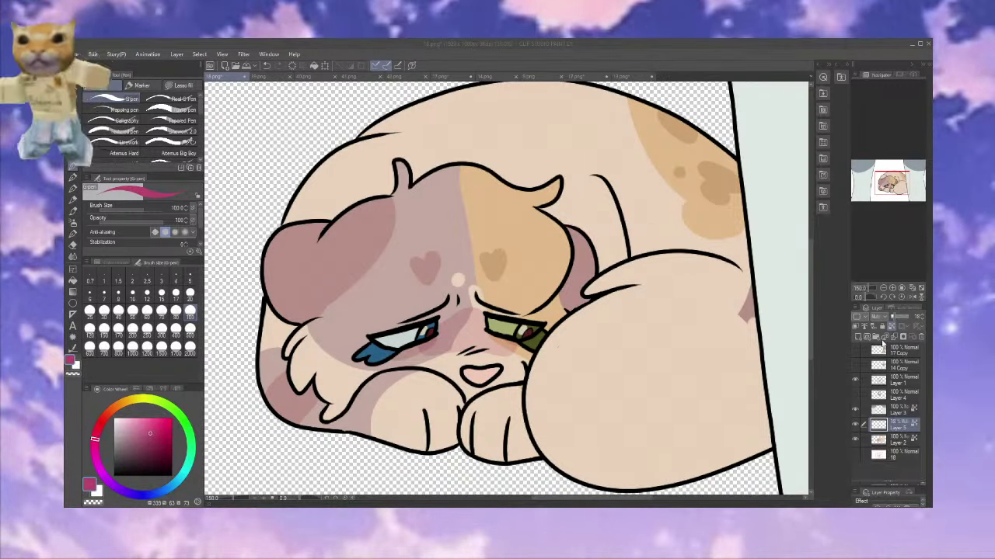
key("ctrl+s")
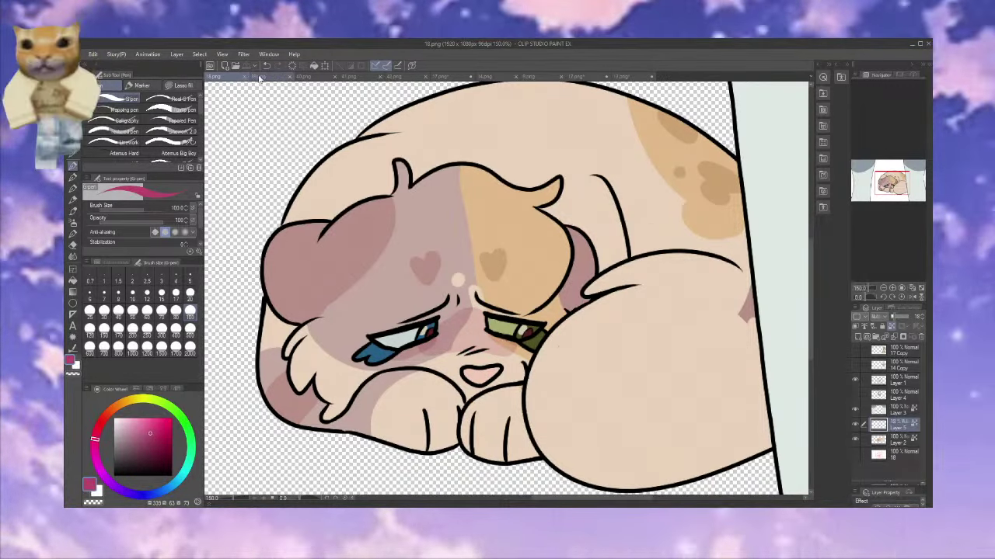
Open 39.png and lower the opacity of its red sketch layer to 77%
left_click(260, 78)
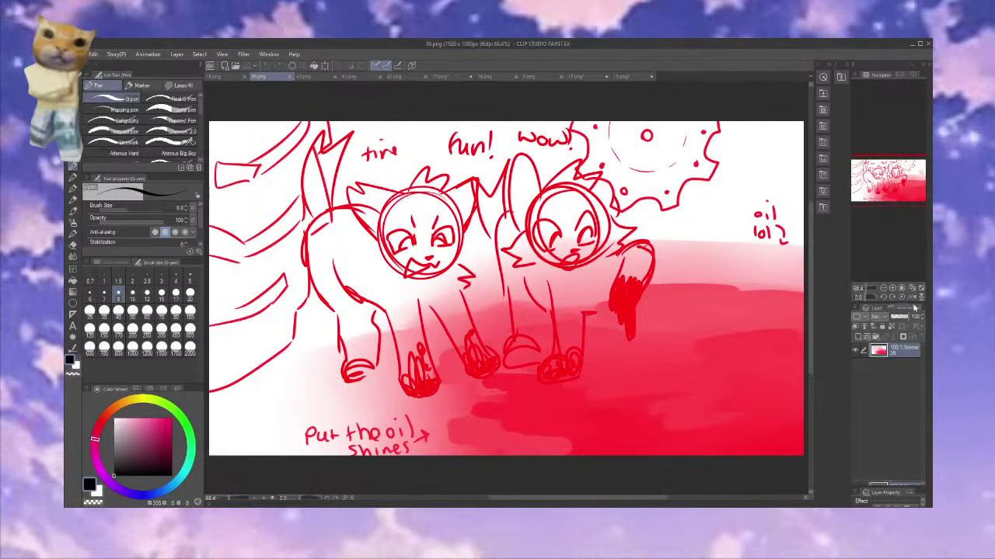
left_click(903, 317)
Select the small grey cat and the small brown cat in 17.png and copy them into 39.png as a new layer
left_click(635, 76)
left_click(584, 76)
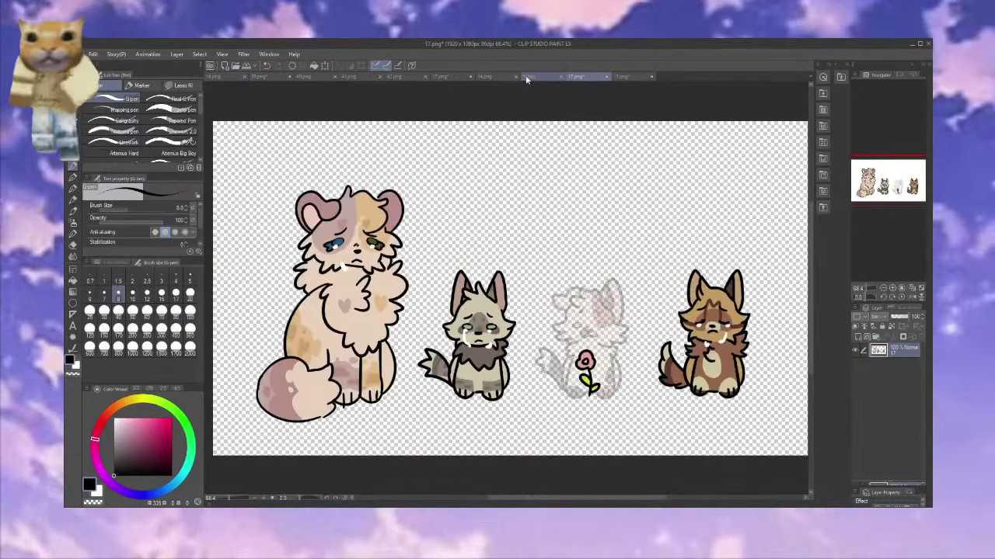
key("m")
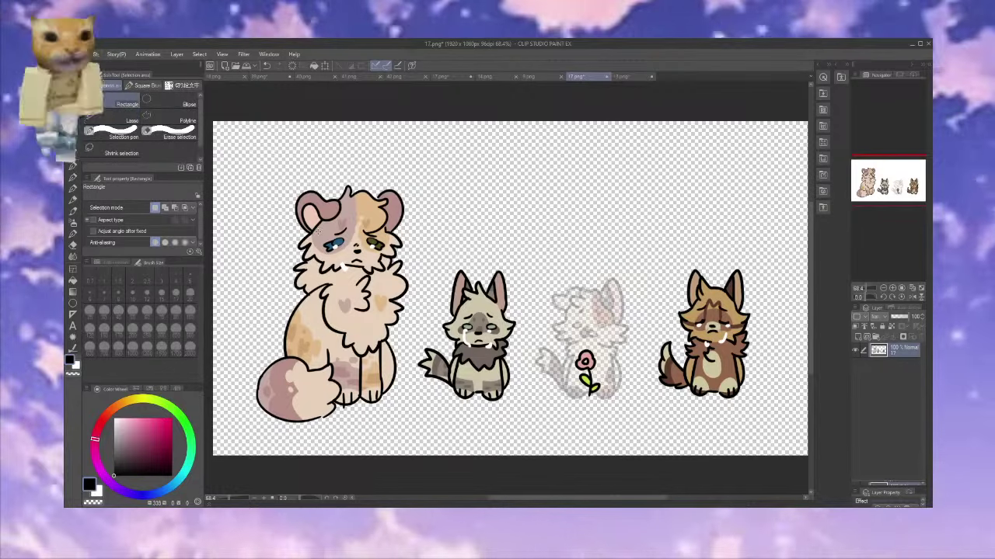
left_click_drag(410, 261, 526, 406)
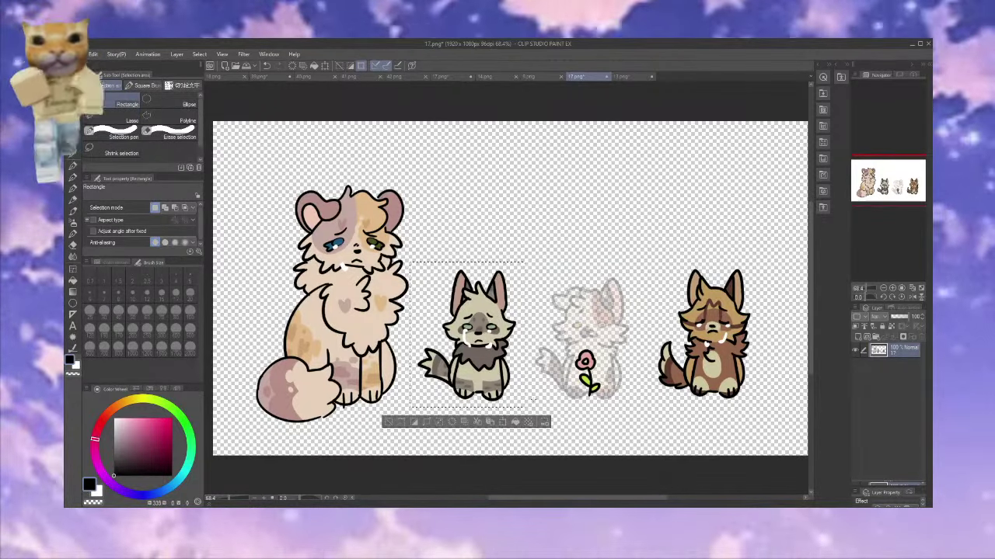
left_click_drag(651, 262, 797, 400)
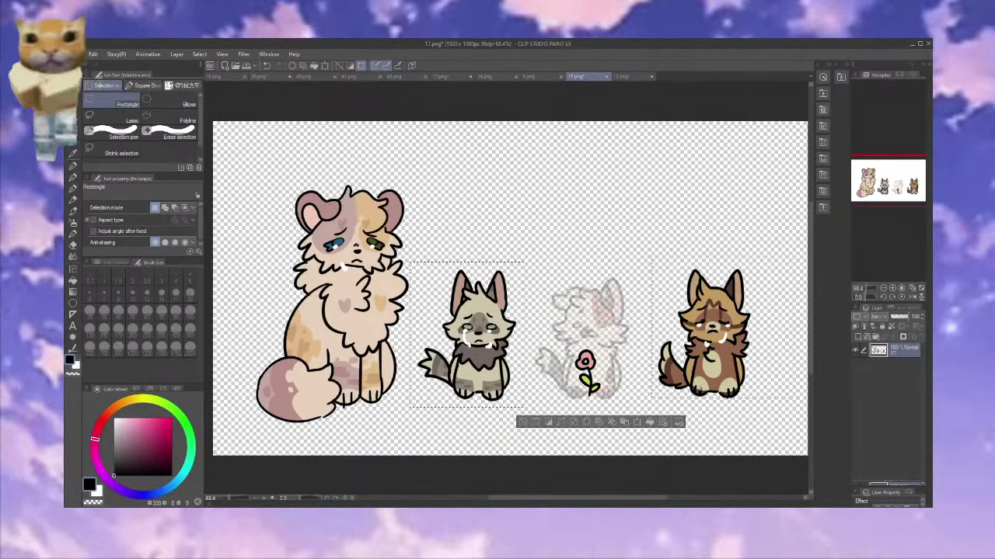
left_click(268, 76)
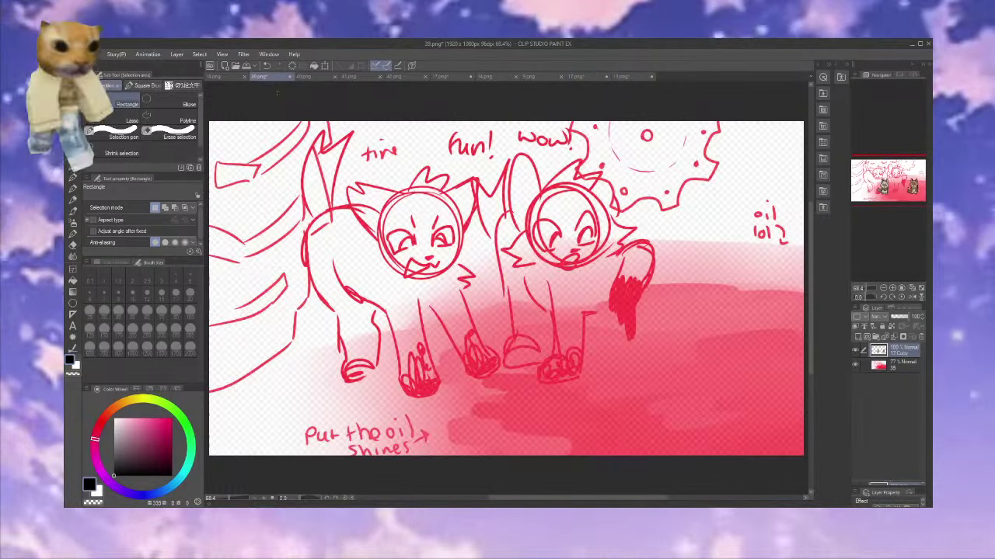
Move the grey cat to the sketch's lower-left corner and the brown cat to its upper-right area, and clear the selection
left_click_drag(392, 250, 599, 423)
mouse_move(526, 351)
left_mouse_down()
mouse_move(470, 369)
mouse_move(330, 384)
left_mouse_up()
left_click_drag(612, 248, 801, 425)
mouse_move(736, 366)
left_mouse_down()
mouse_move(748, 278)
mouse_move(765, 268)
left_mouse_up()
key("ctrl+d")
key("p")
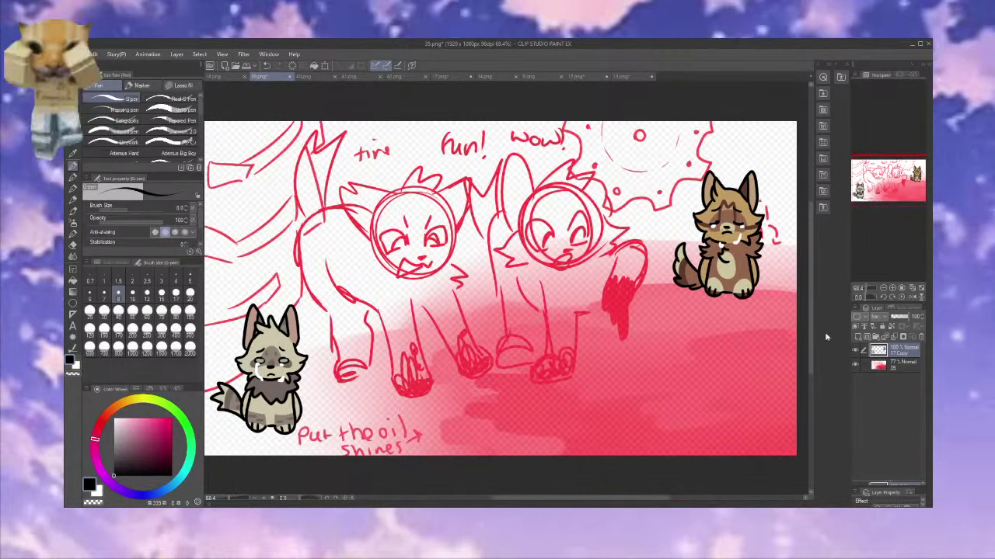
Add a new layer directly above the faded sketch layer for drawing over the two cats
left_click(900, 365)
left_click(858, 336)
left_click(893, 289)
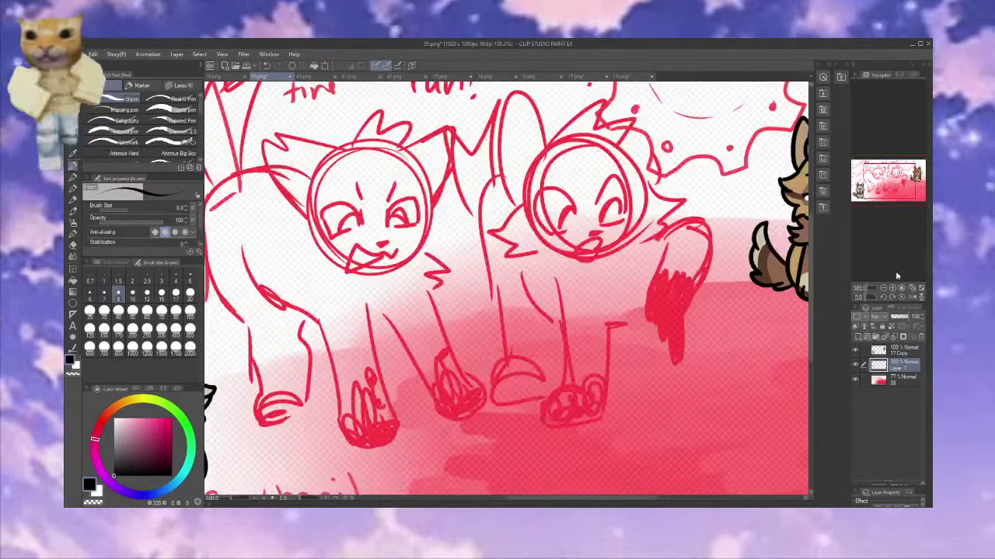
Ink the left cat's head in black over the sketch, including the ears, hair tuft, cheek fluff, nose, open mouth and angry eyes
left_click(879, 179)
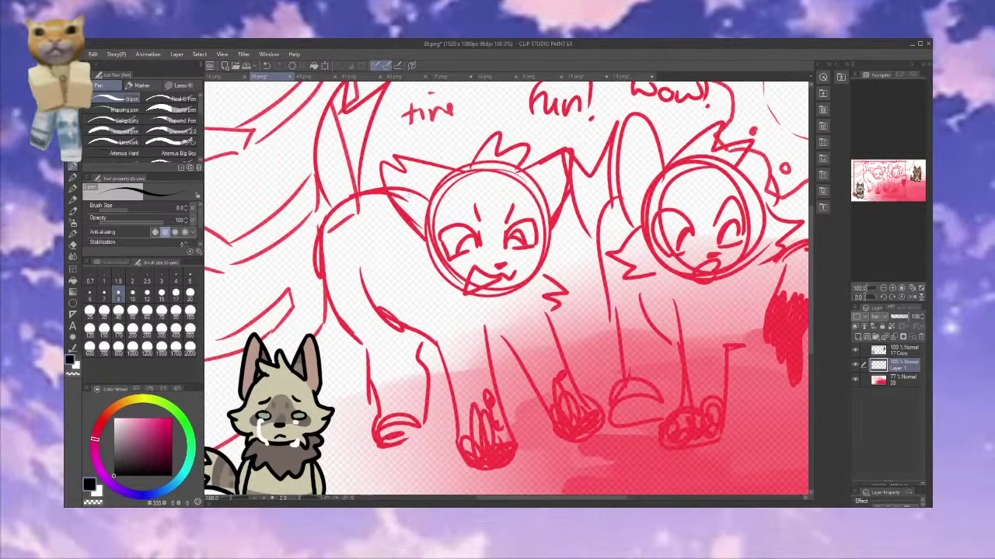
left_click_drag(367, 158, 435, 241)
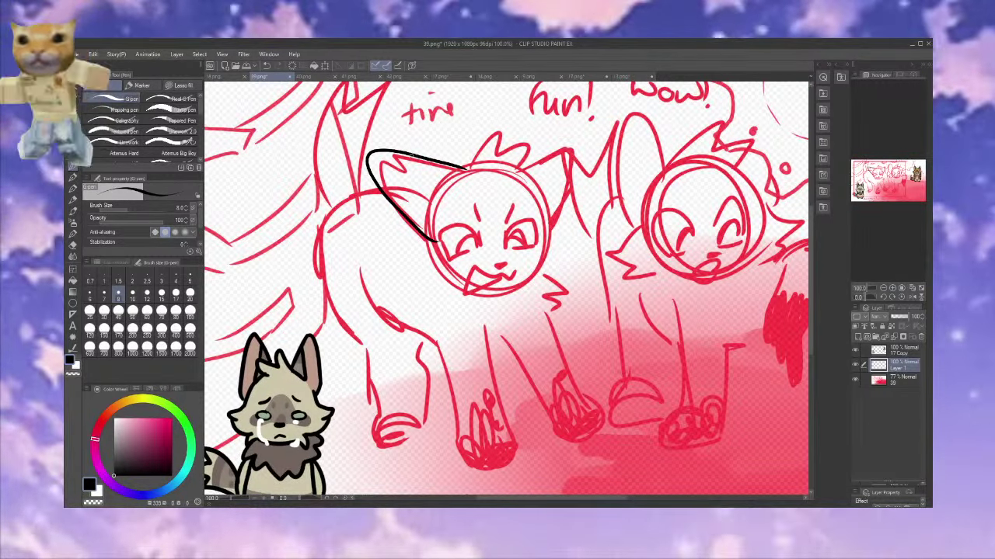
mouse_move(464, 168)
left_mouse_down()
mouse_move(506, 139)
mouse_move(492, 153)
mouse_move(516, 167)
left_mouse_up()
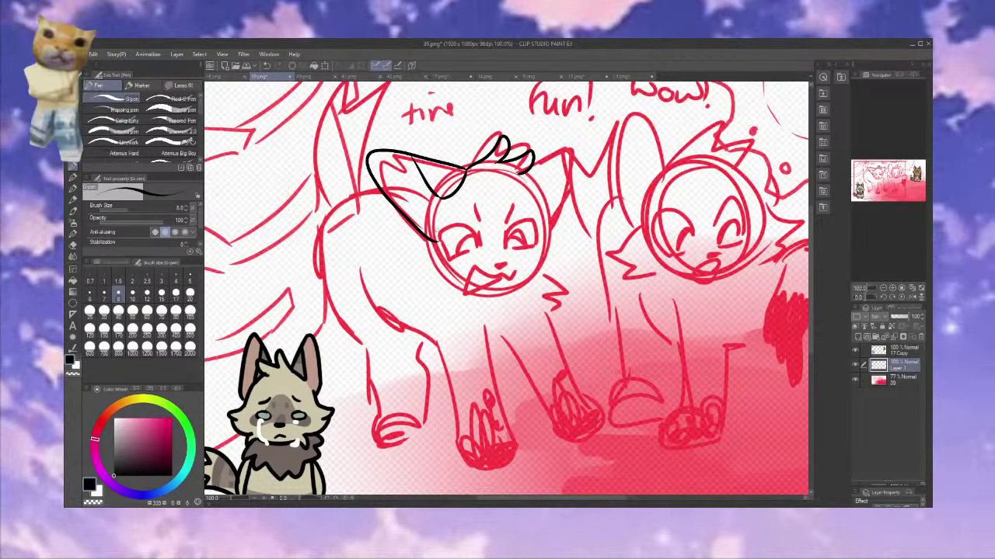
mouse_move(428, 238)
left_mouse_down()
mouse_move(406, 255)
mouse_move(458, 289)
mouse_move(528, 282)
left_mouse_up()
mouse_move(592, 244)
left_mouse_down()
mouse_move(553, 253)
mouse_move(529, 280)
mouse_move(498, 269)
left_mouse_up()
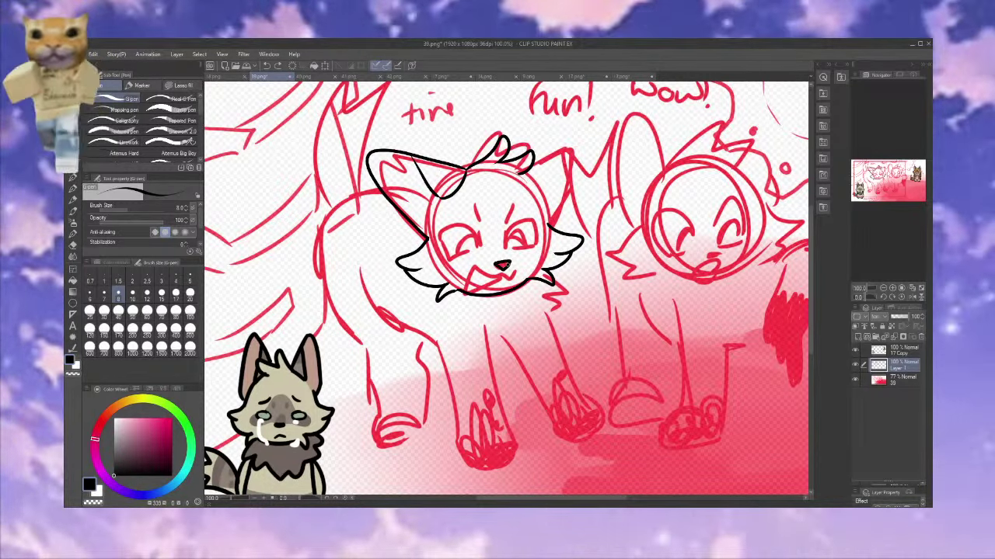
mouse_move(469, 266)
left_mouse_down()
mouse_move(485, 286)
mouse_move(521, 271)
left_mouse_up()
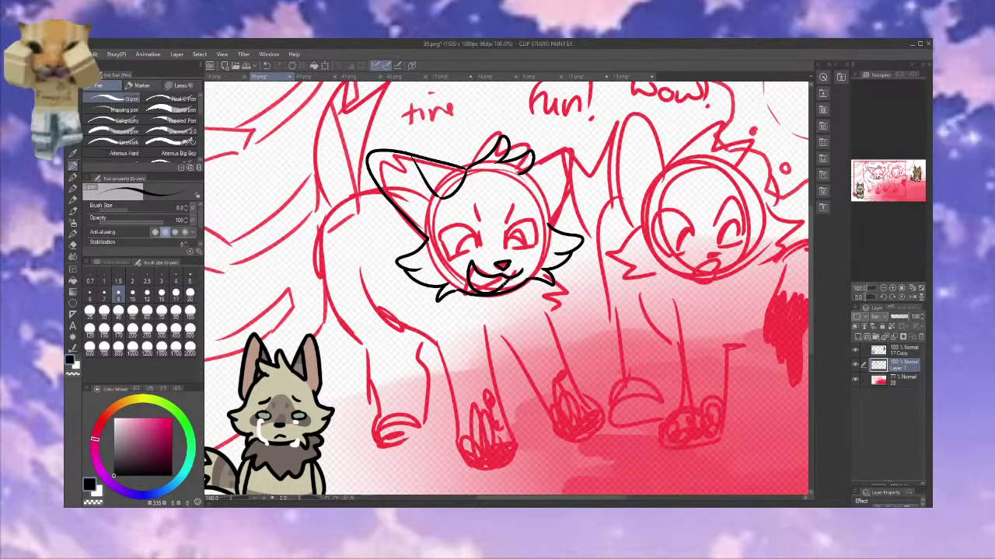
left_click_drag(512, 233, 538, 242)
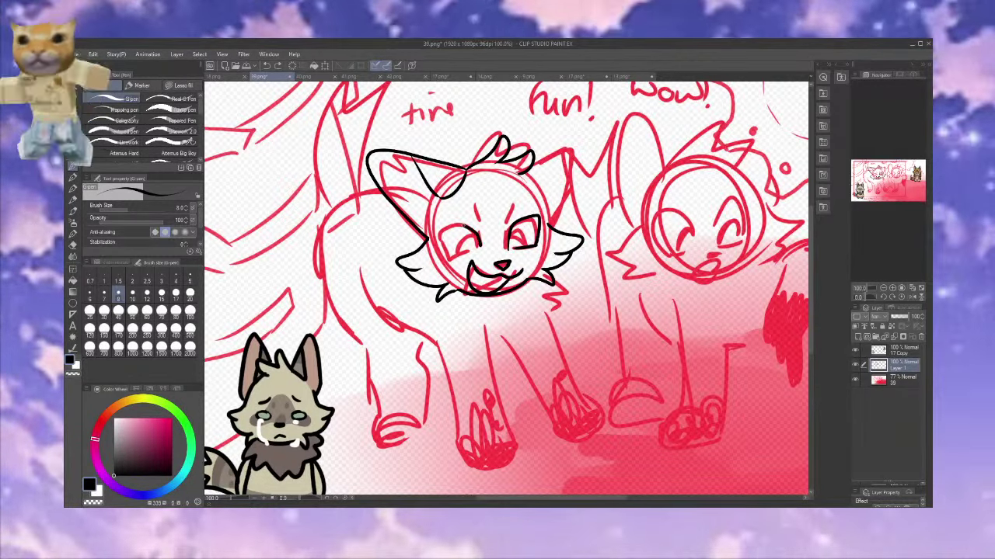
left_click_drag(439, 233, 480, 244)
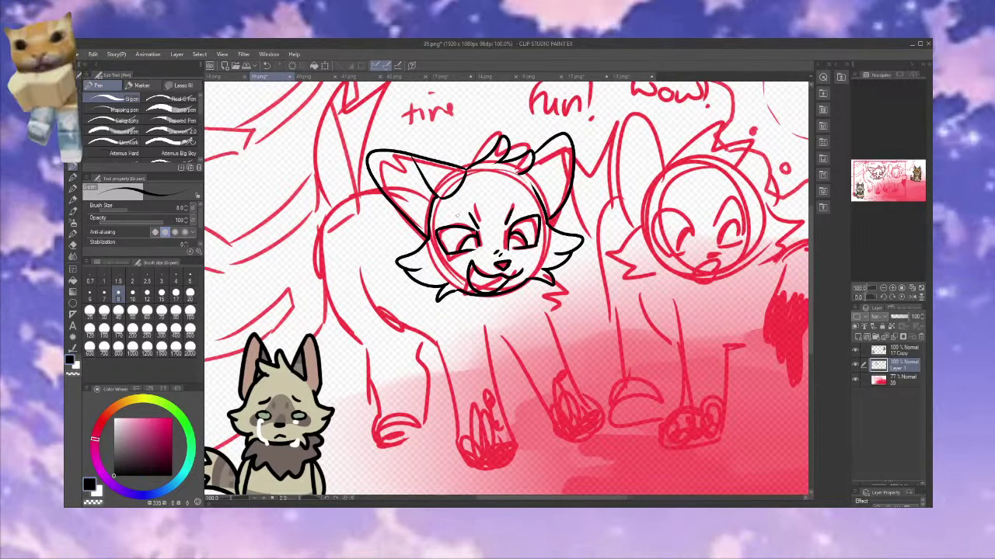
Ink the left cat's jagged neck and chest fluff, the belly line and the front leg with its paw
left_click_drag(724, 282, 785, 200)
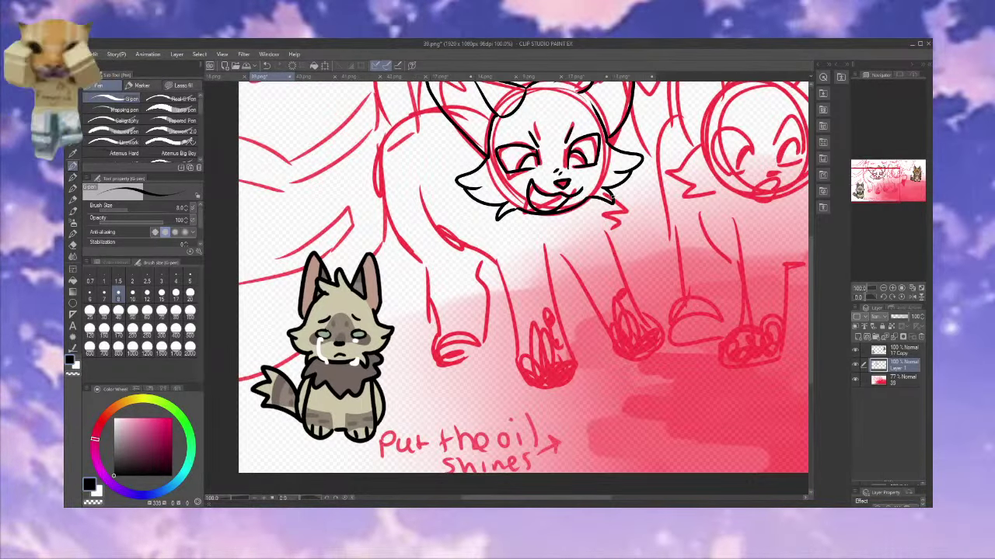
left_click_drag(608, 192, 639, 222)
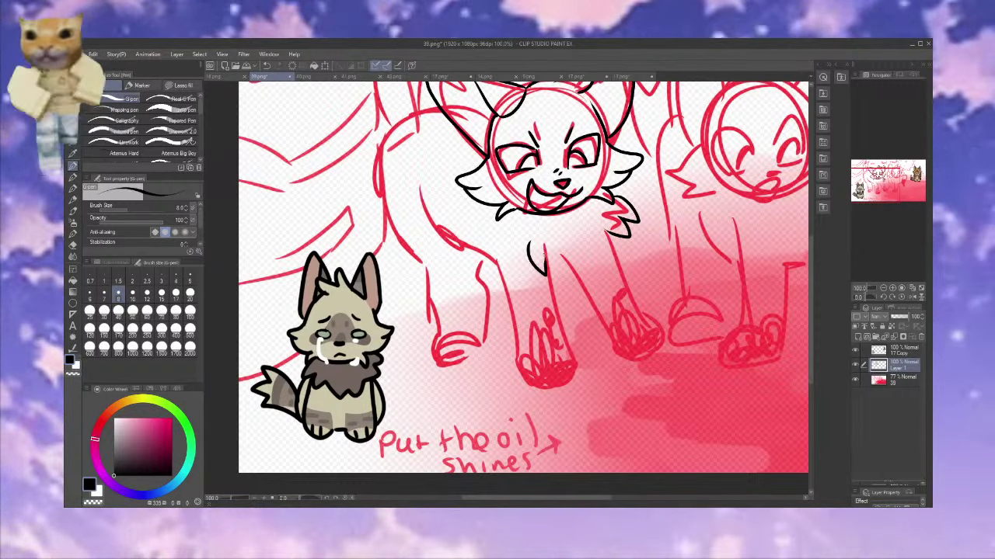
left_click_drag(587, 250, 593, 284)
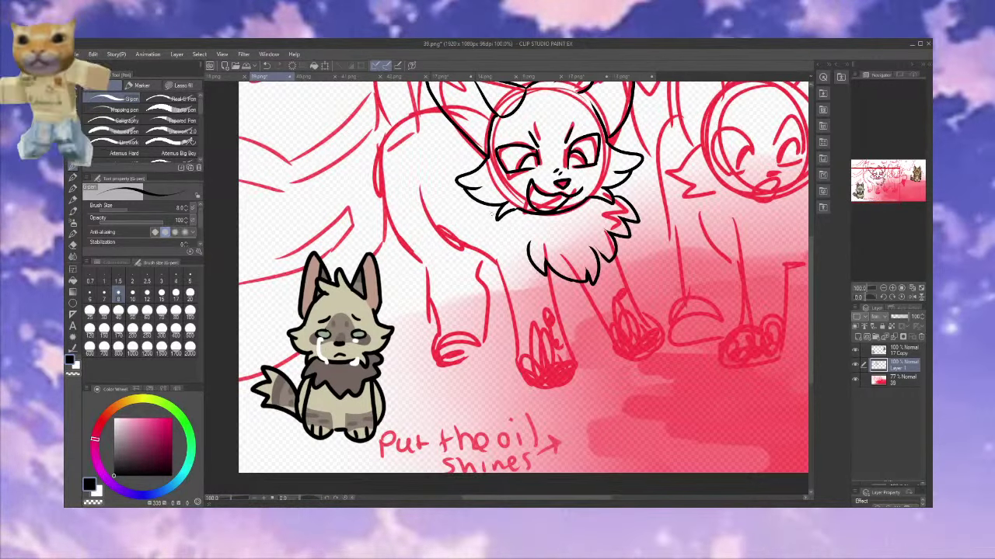
left_click_drag(480, 210, 481, 243)
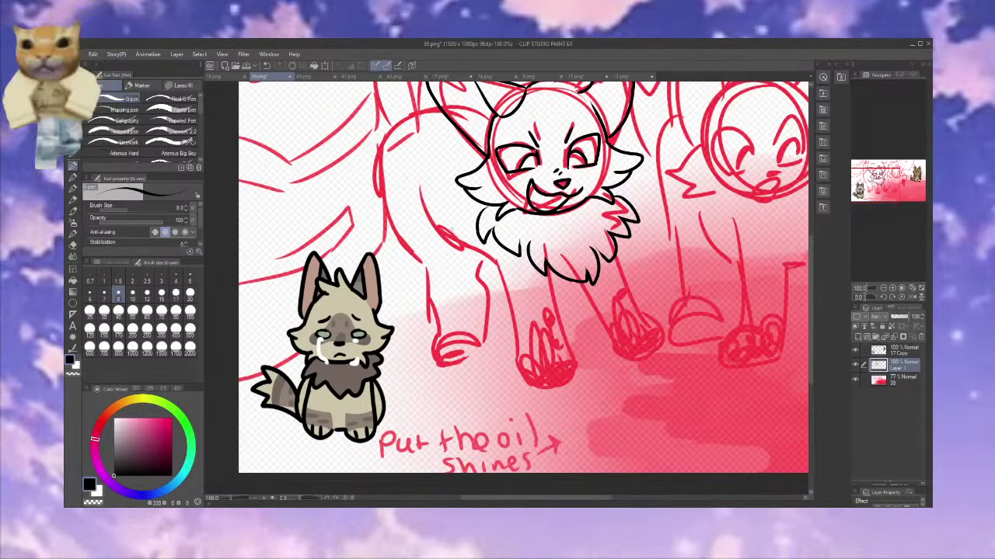
left_click_drag(419, 190, 421, 222)
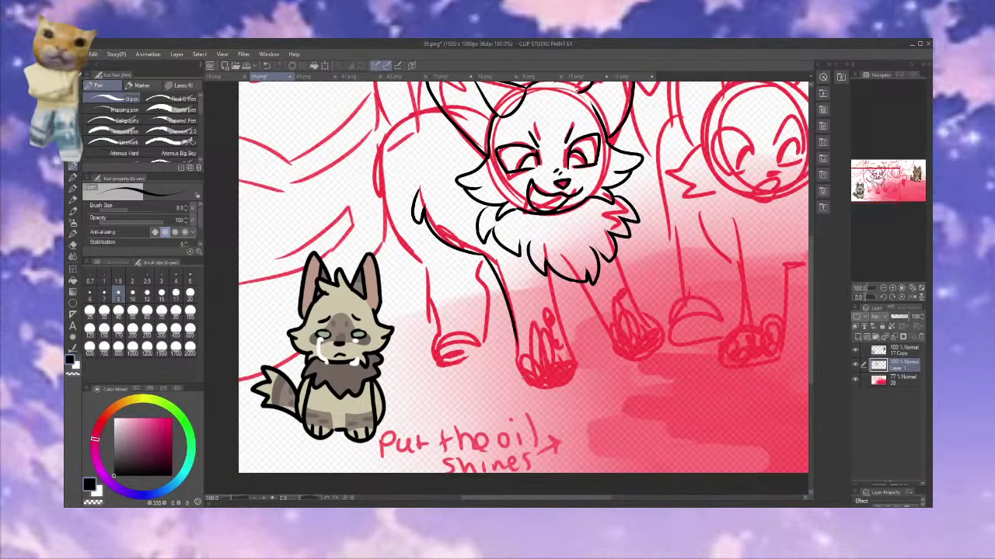
mouse_move(514, 342)
left_mouse_down()
mouse_move(517, 371)
mouse_move(544, 386)
left_mouse_up()
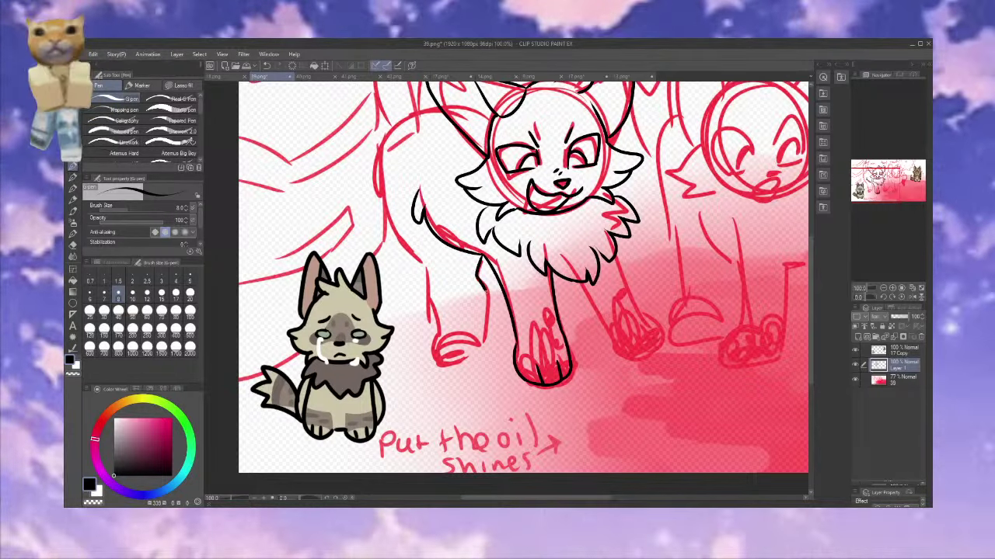
mouse_move(457, 370)
left_mouse_down()
mouse_move(425, 359)
mouse_move(437, 328)
left_mouse_up()
left_click_drag(427, 285, 439, 327)
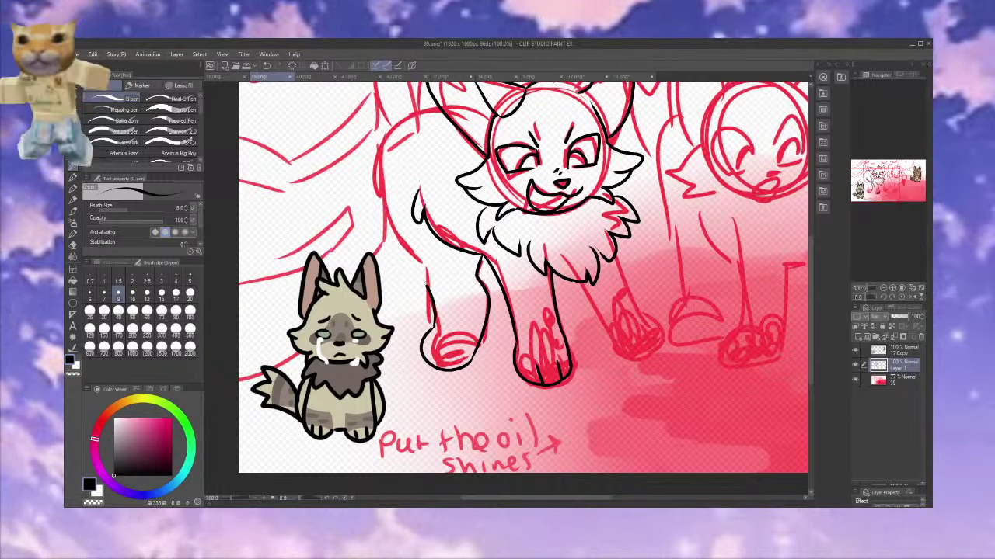
key("ctrl+z")
key("ctrl+z")
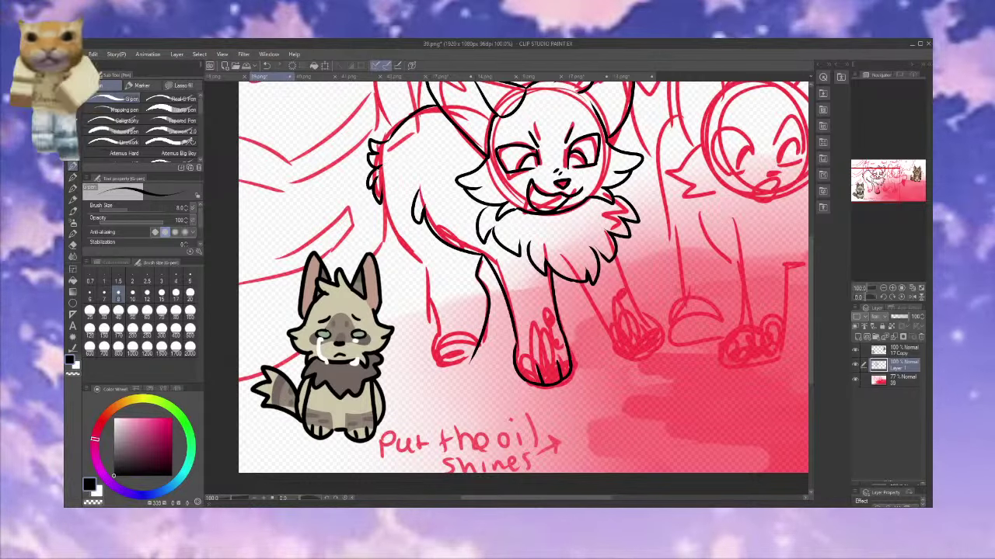
Ink the left cat's hind leg from the rump down around the paw
mouse_move(381, 200)
left_mouse_down()
mouse_move(437, 274)
mouse_move(428, 365)
left_mouse_up()
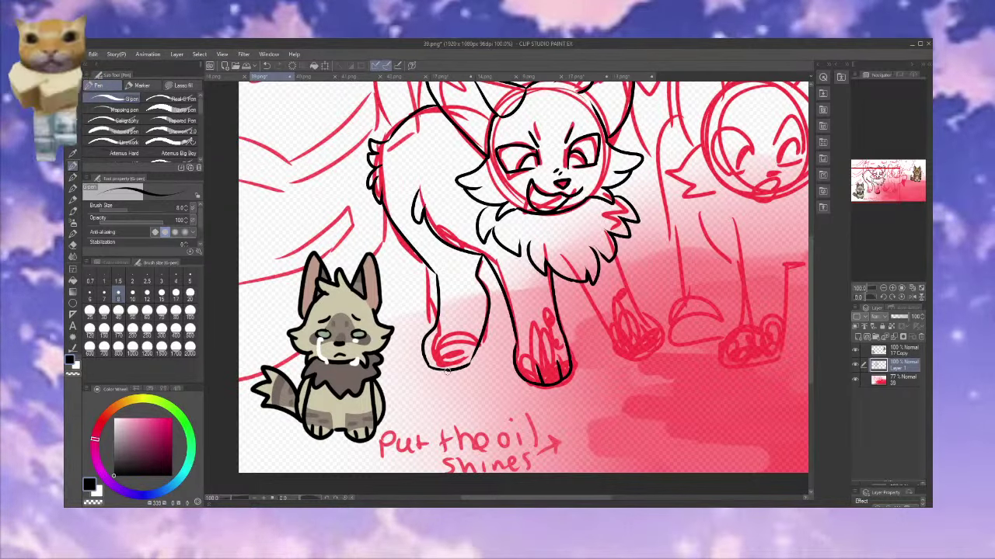
key("ctrl+z")
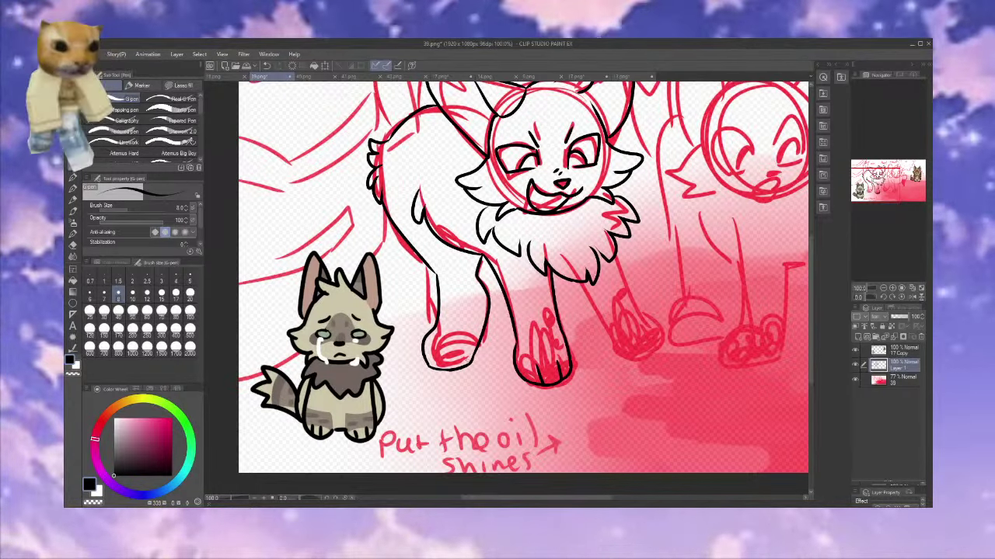
left_click_drag(452, 346, 450, 366)
key("ctrl+z")
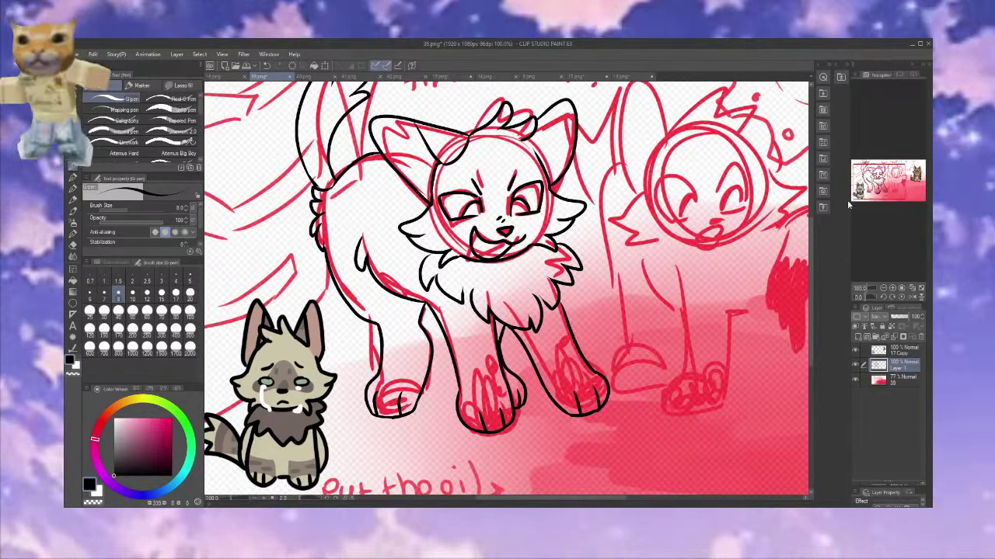
Add a new layer between the left cat's line art and the sketch for drawing the right cat
left_click_drag(878, 183, 899, 173)
left_click(858, 337)
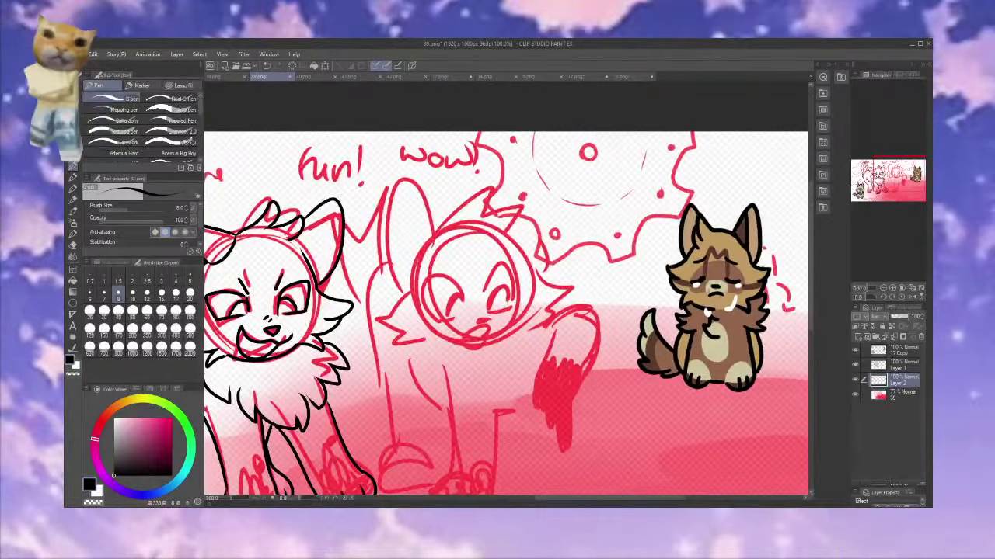
mouse_move(481, 196)
left_mouse_down()
mouse_move(488, 179)
mouse_move(509, 234)
left_mouse_up()
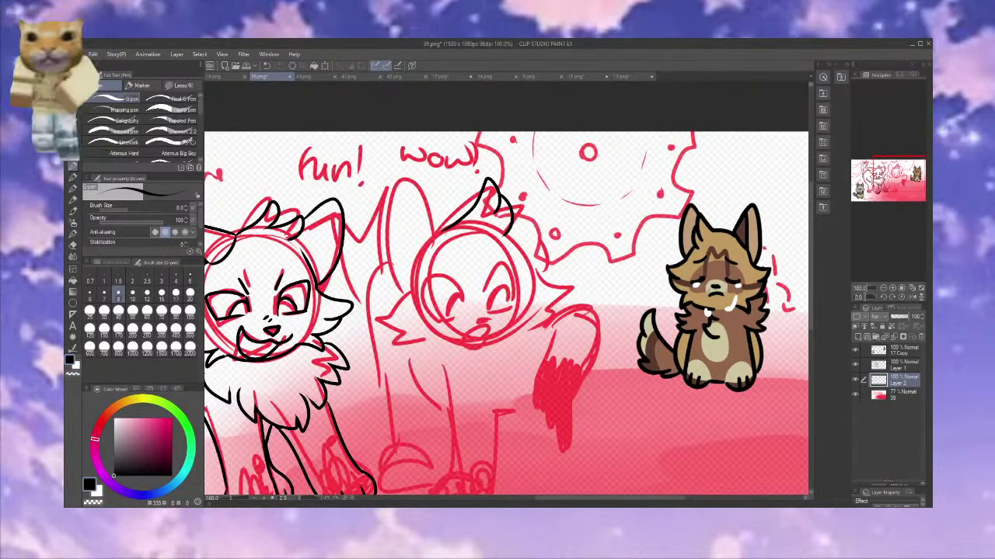
mouse_move(418, 290)
left_mouse_down()
mouse_move(413, 170)
mouse_move(447, 228)
left_mouse_up()
key("ctrl+z")
key("ctrl+z")
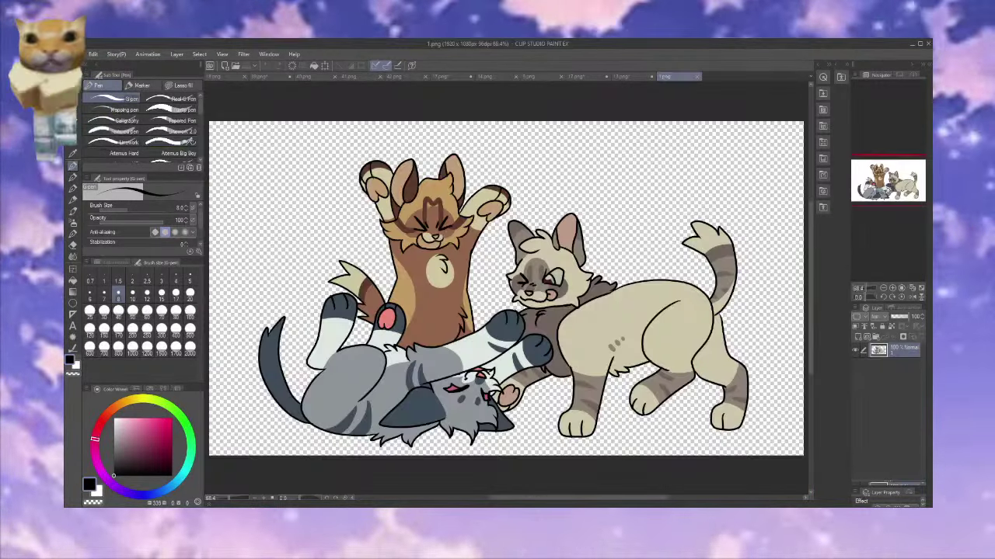
Select the brown cat with raised paws in 1.png and copy it into 39.png as a new layer
key("m")
left_click_drag(336, 137, 518, 298)
left_click(623, 77)
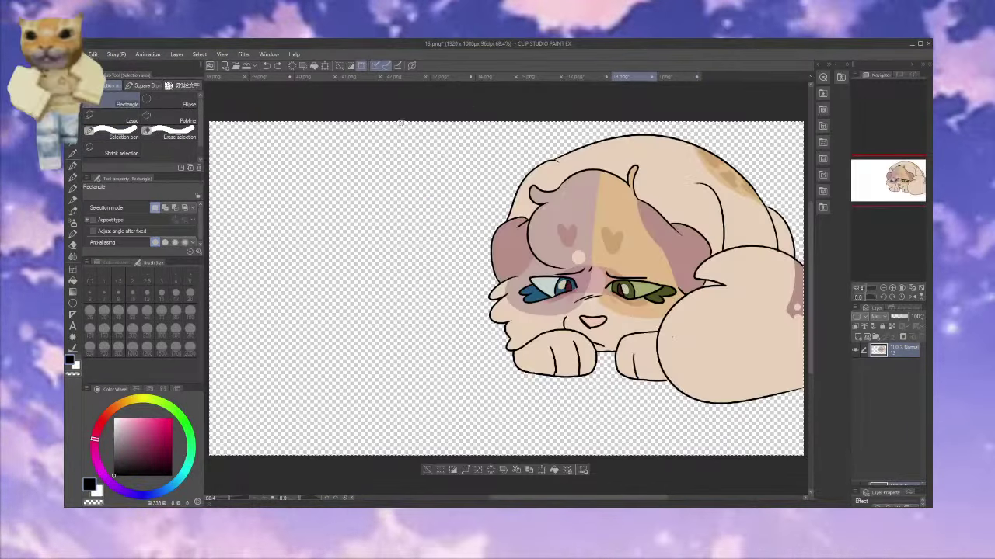
left_click(269, 77)
key("ctrl+v")
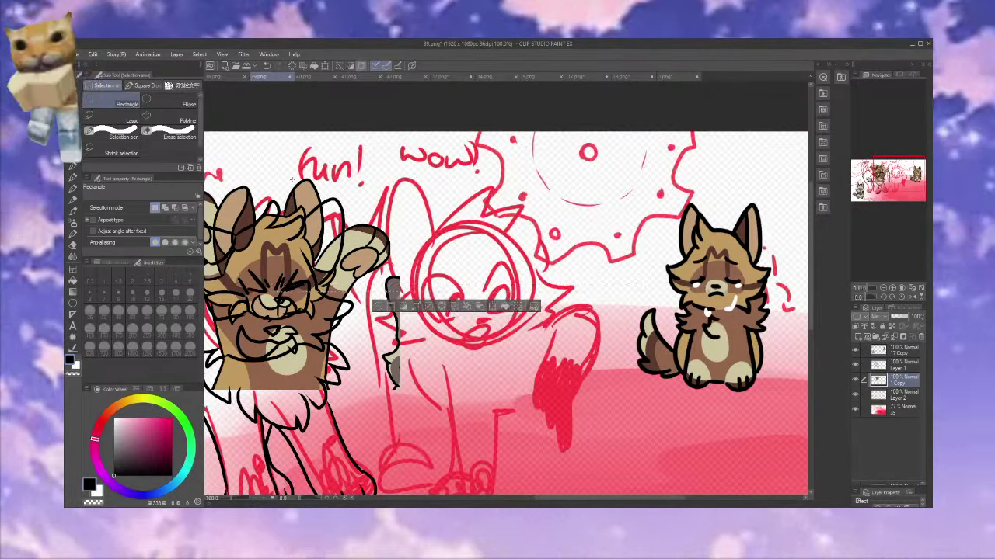
Scale the pasted brown cat down and place it above and beside the small crying brown cat
key("k")
left_click_drag(266, 264, 568, 278)
key("ctrl+t")
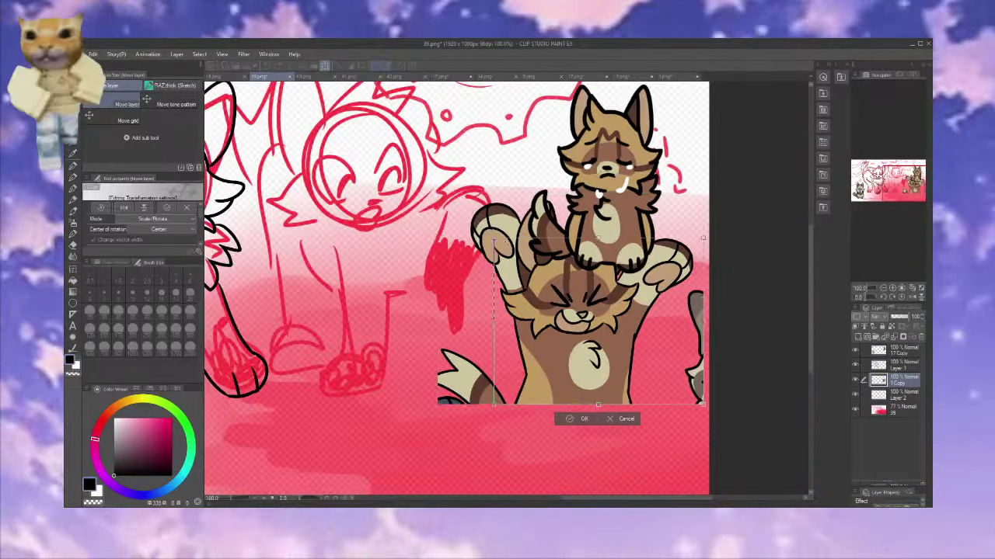
left_click_drag(437, 204, 561, 292)
left_click_drag(632, 348, 501, 106)
left_click_drag(618, 93, 613, 216)
left_click_drag(530, 226, 546, 210)
key("Return")
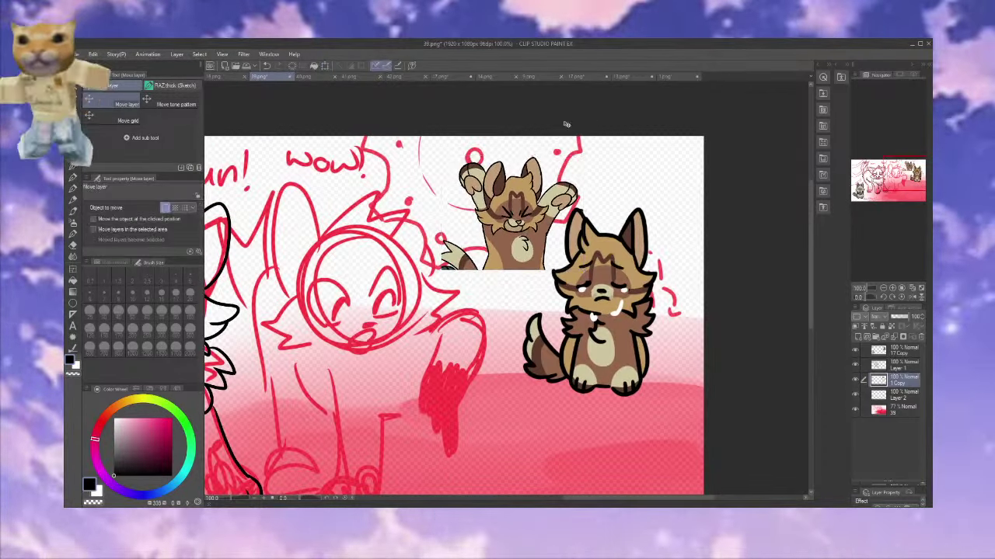
On Layer 2, ink the right cat's hair tuft and the pointed cheek fluff on both sides of its face with the pen
left_click(901, 395)
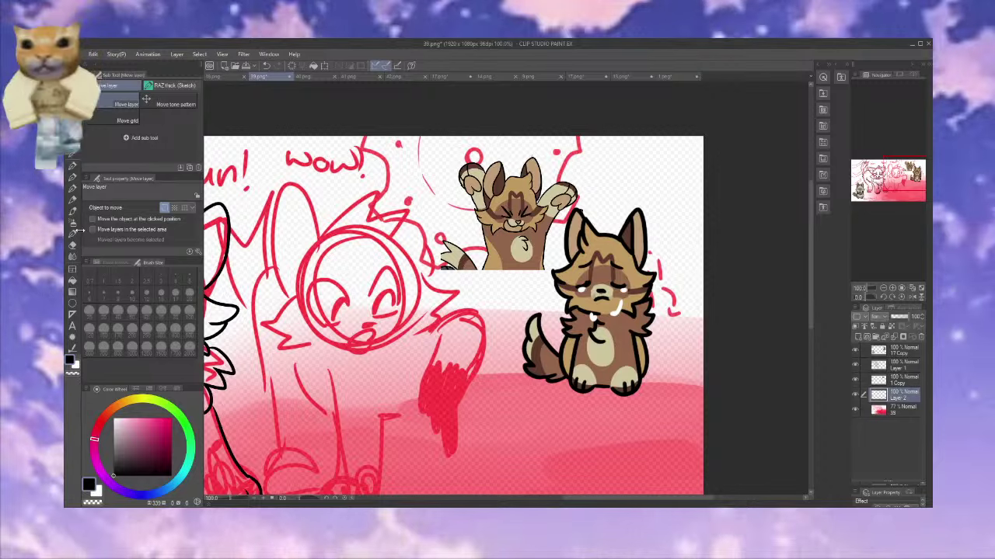
left_click(70, 169)
left_click_drag(734, 218, 799, 196)
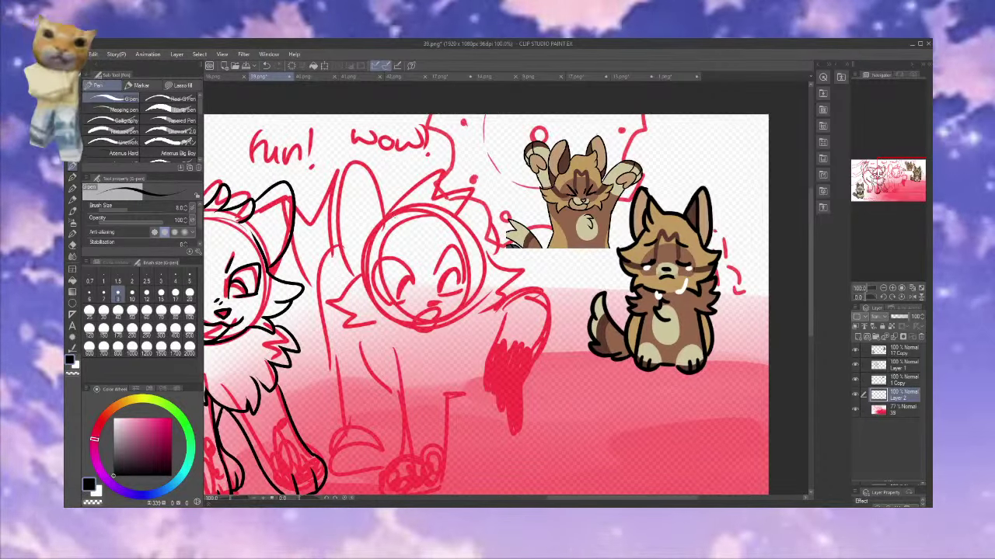
mouse_move(387, 211)
left_mouse_down()
mouse_move(469, 175)
mouse_move(470, 230)
left_mouse_up()
key("ctrl+z")
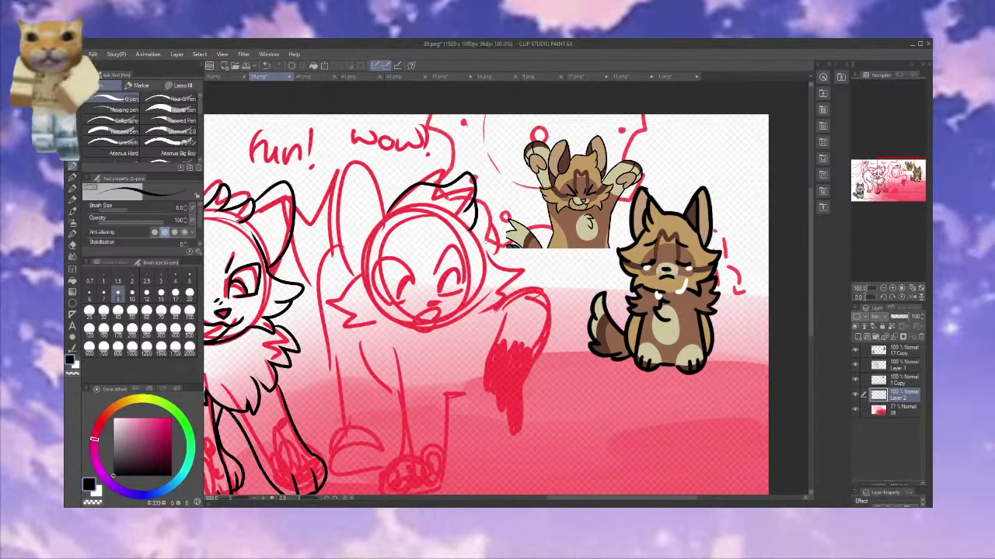
left_click_drag(365, 237, 325, 269)
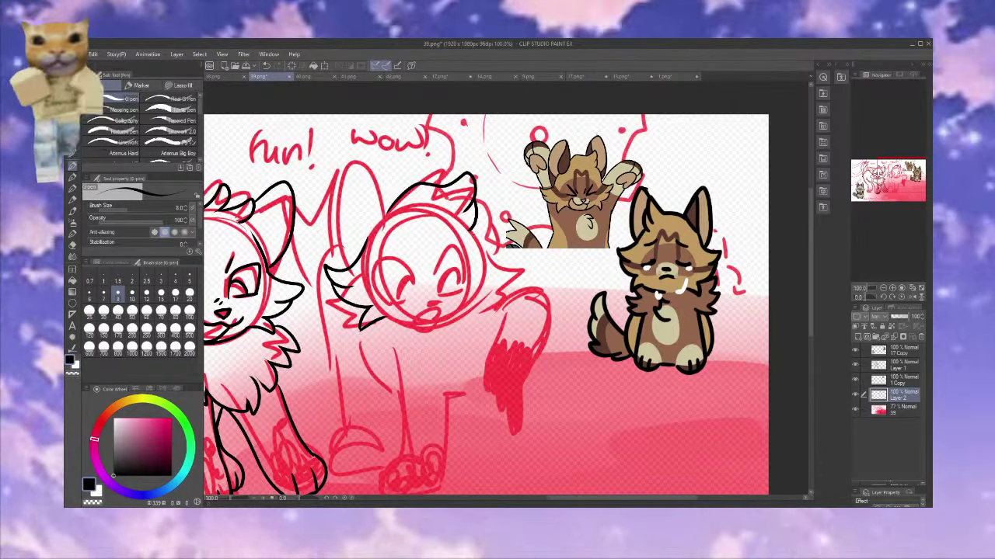
mouse_move(483, 251)
left_mouse_down()
mouse_move(512, 261)
mouse_move(494, 288)
left_mouse_up()
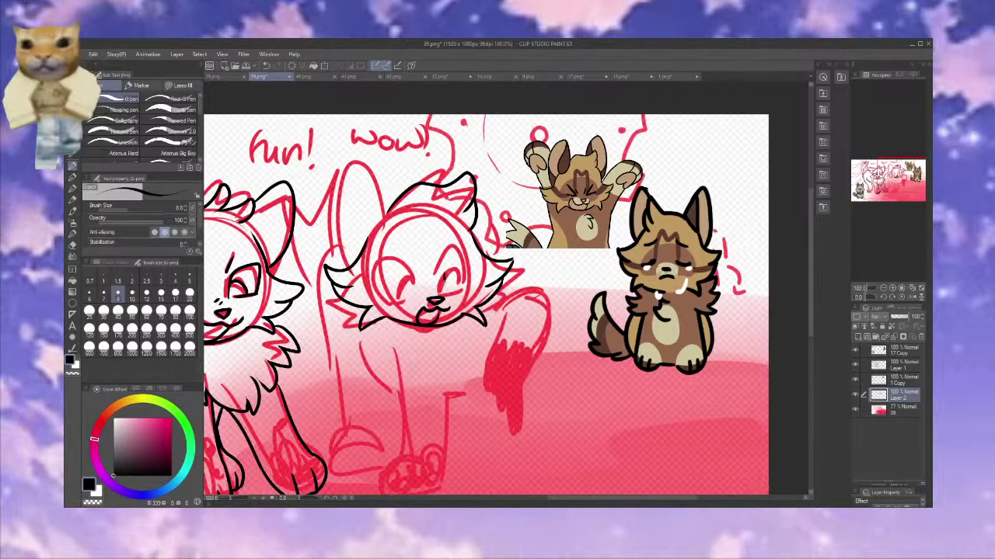
Ink the right cat's eyes and redraw its small open mouth below the nose
mouse_move(446, 277)
left_mouse_down()
mouse_move(471, 250)
mouse_move(470, 288)
left_mouse_up()
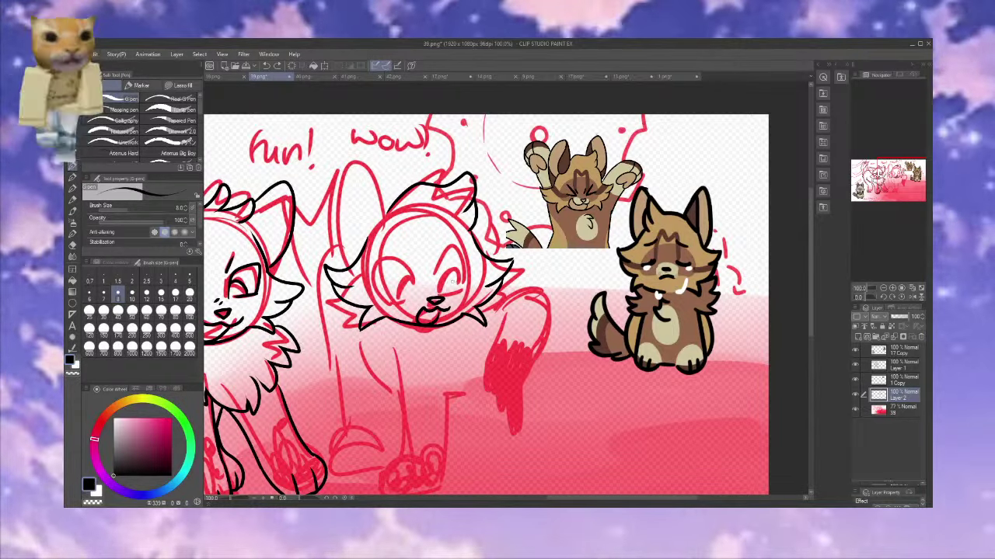
mouse_move(450, 285)
left_mouse_down()
mouse_move(476, 260)
mouse_move(471, 283)
mouse_move(408, 274)
left_mouse_up()
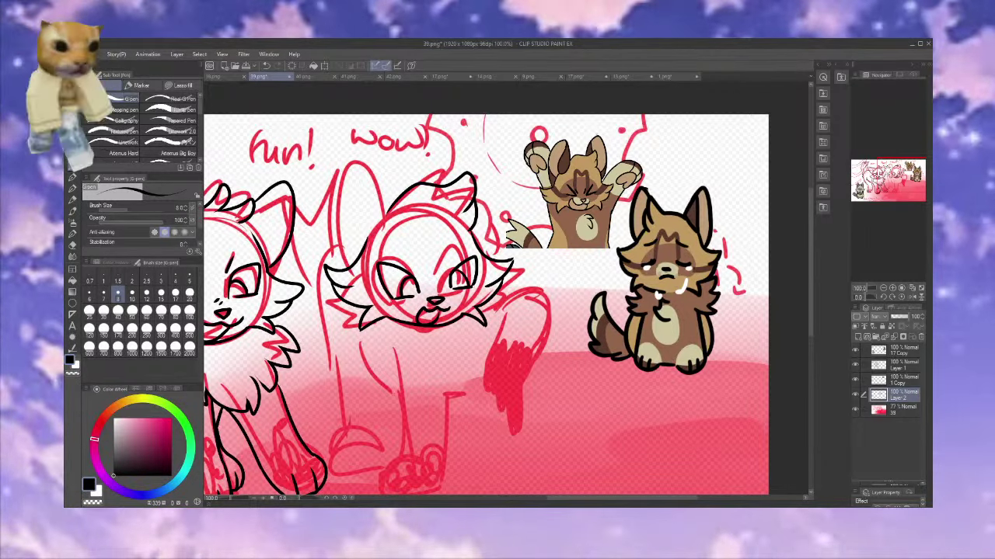
left_click_drag(450, 350, 504, 253)
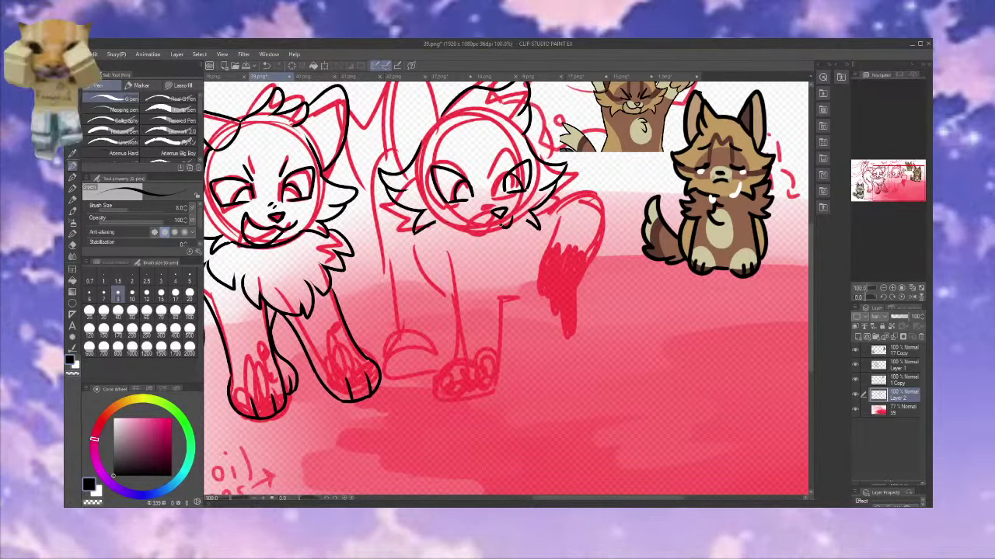
left_click_drag(500, 223, 483, 238)
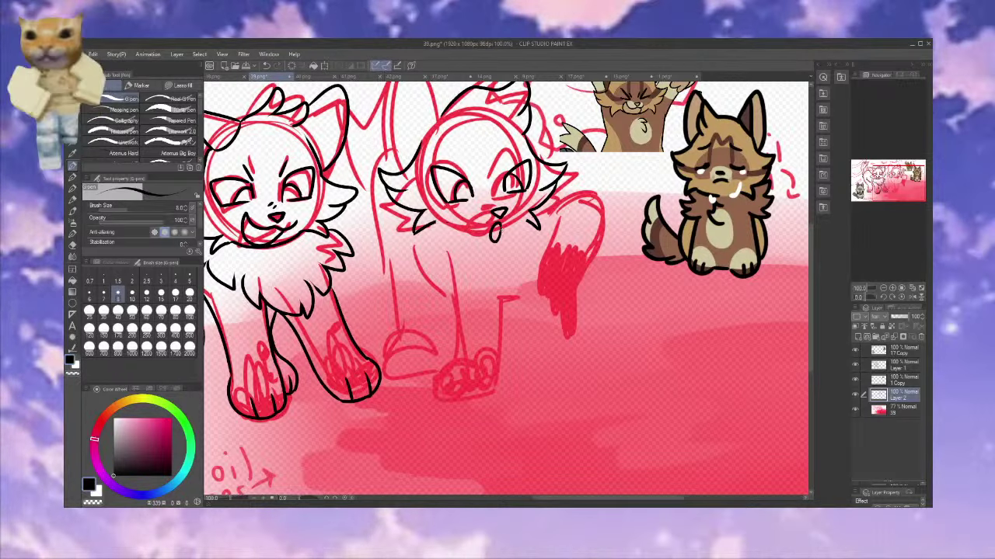
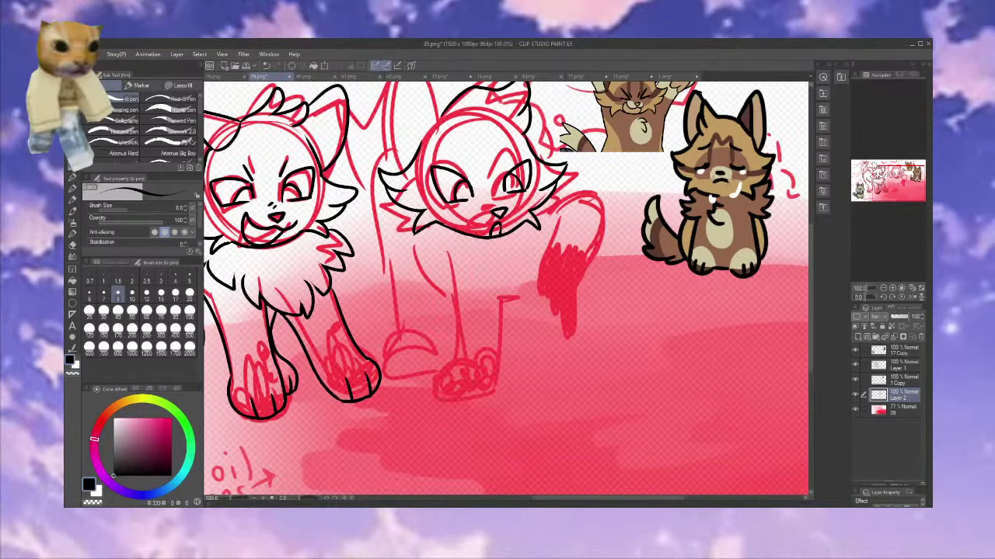
Ink both of the right cat's ears on Layer 2 and check the lines against the sketch layer
left_click_drag(618, 200, 585, 319)
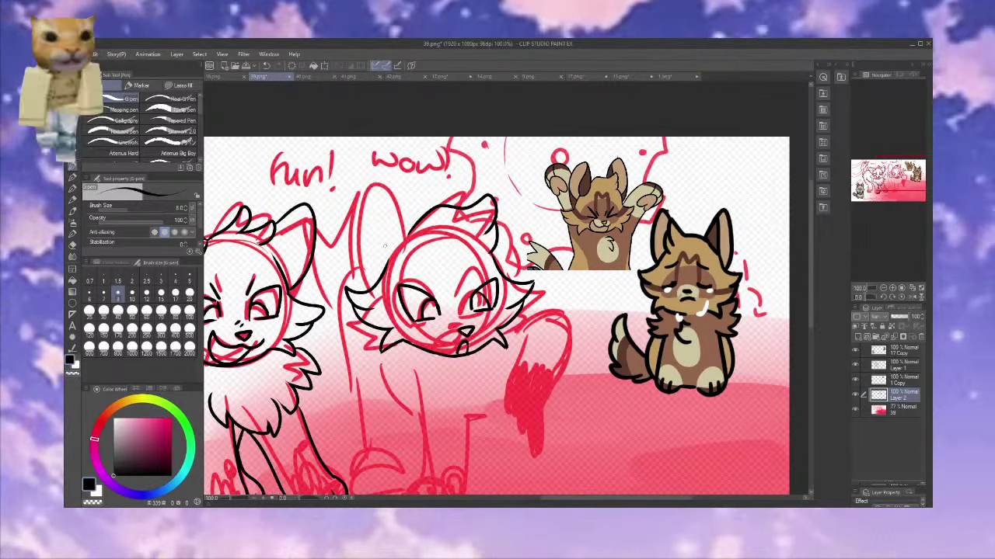
left_click_drag(418, 221, 390, 182)
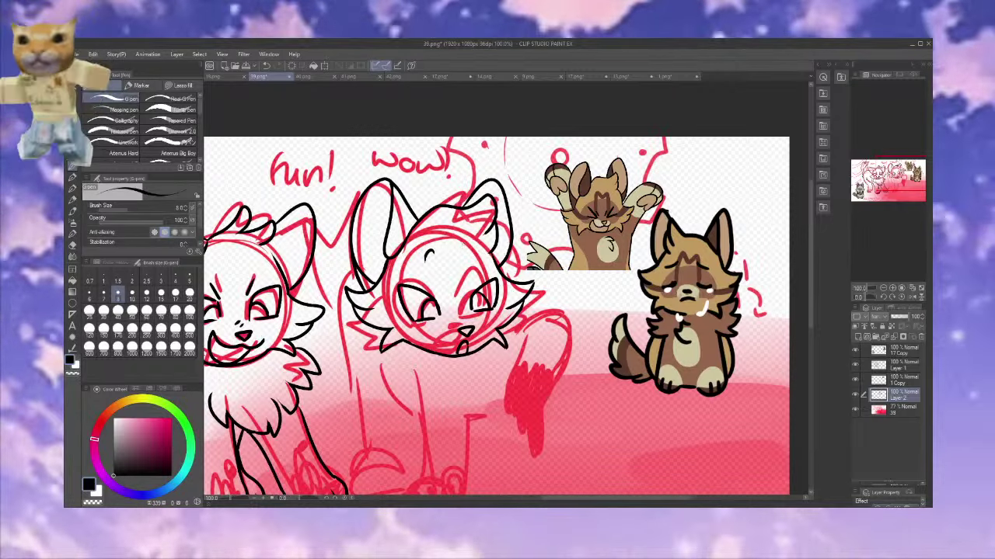
left_click(856, 410)
left_click(856, 409)
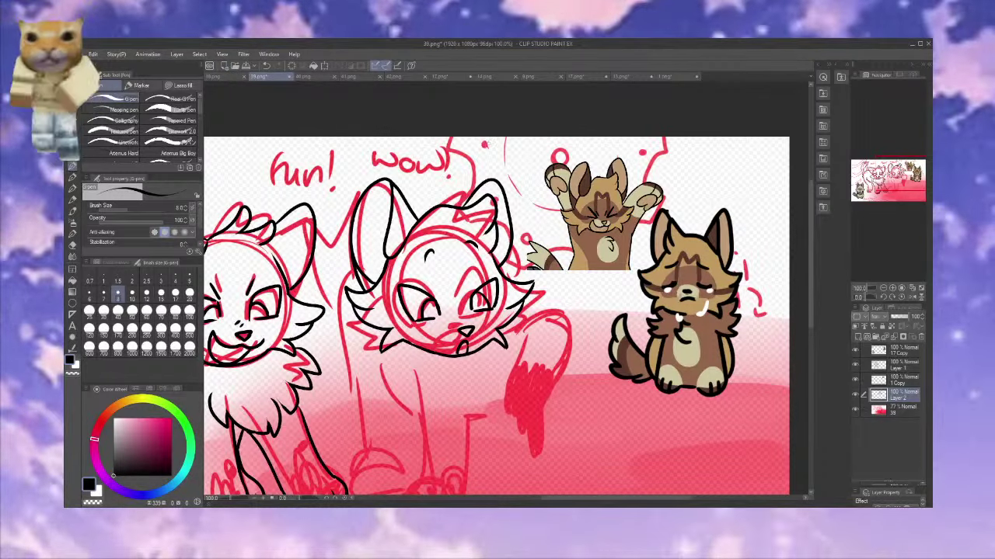
Look through 18.png and 1.png for reference and return to 39.png
left_click(226, 76)
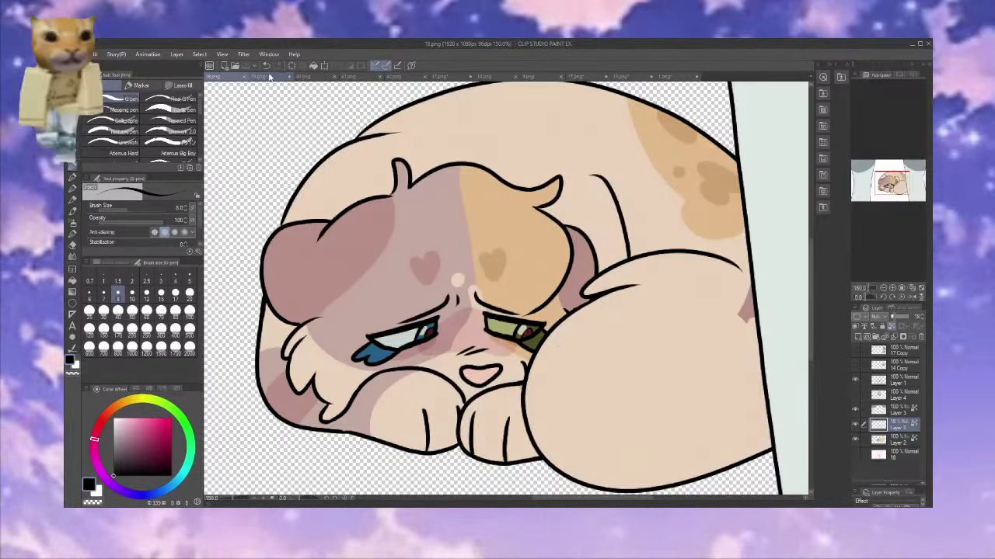
left_click(622, 77)
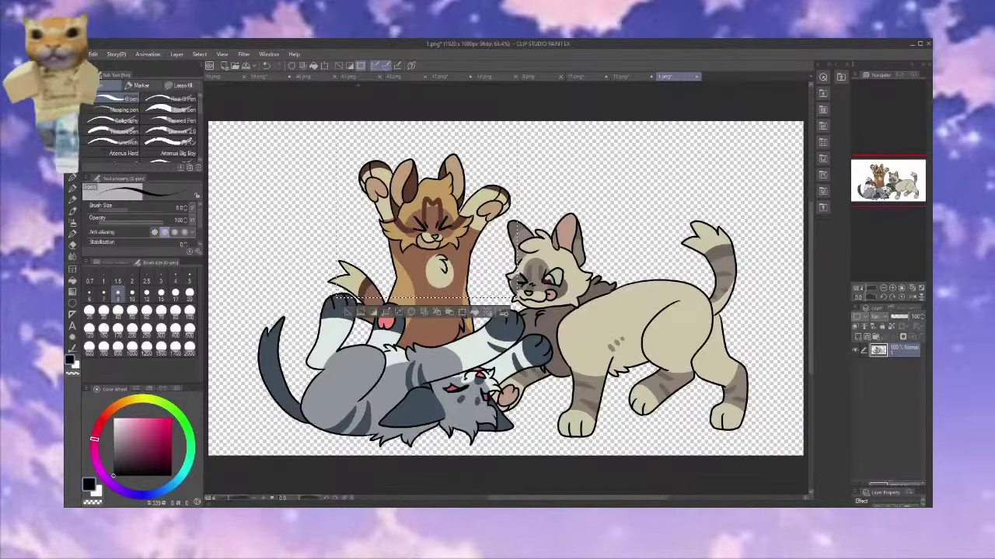
left_click(270, 77)
With the sketch hidden, transform the right cat's head line art slightly up and toward the left cat, and show the sketch again
left_click(883, 289)
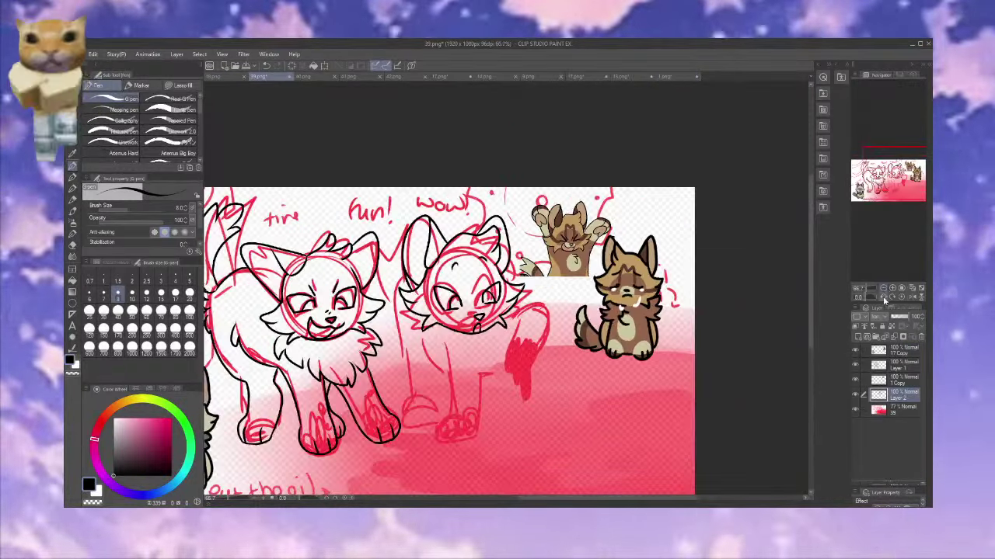
left_click(856, 411)
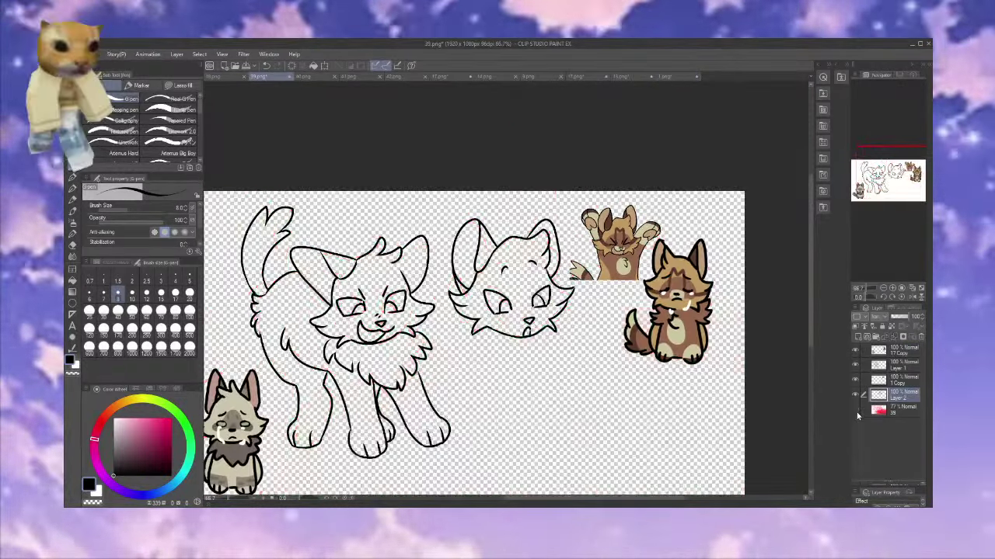
key("ctrl+t")
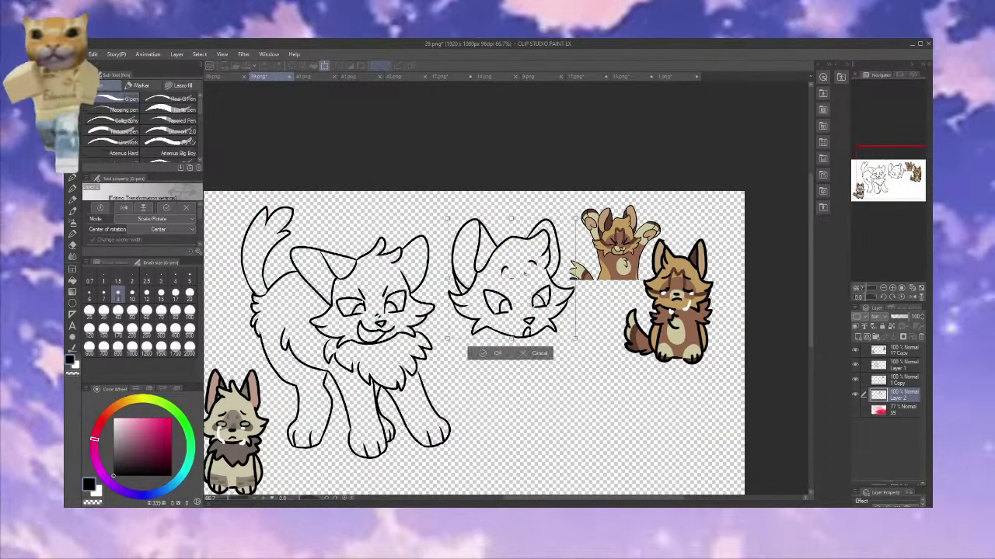
mouse_move(512, 280)
left_mouse_down()
mouse_move(383, 269)
mouse_move(360, 289)
mouse_move(465, 282)
mouse_move(511, 293)
mouse_move(544, 283)
left_mouse_up()
left_click(855, 410)
Ink the right cat's raised front leg bending down to a rounded paw with two toe lines
left_click(892, 289)
left_click(892, 288)
left_click_drag(633, 388, 563, 201)
key("ctrl+z")
left_click_drag(574, 236, 555, 192)
left_click_drag(644, 302, 609, 194)
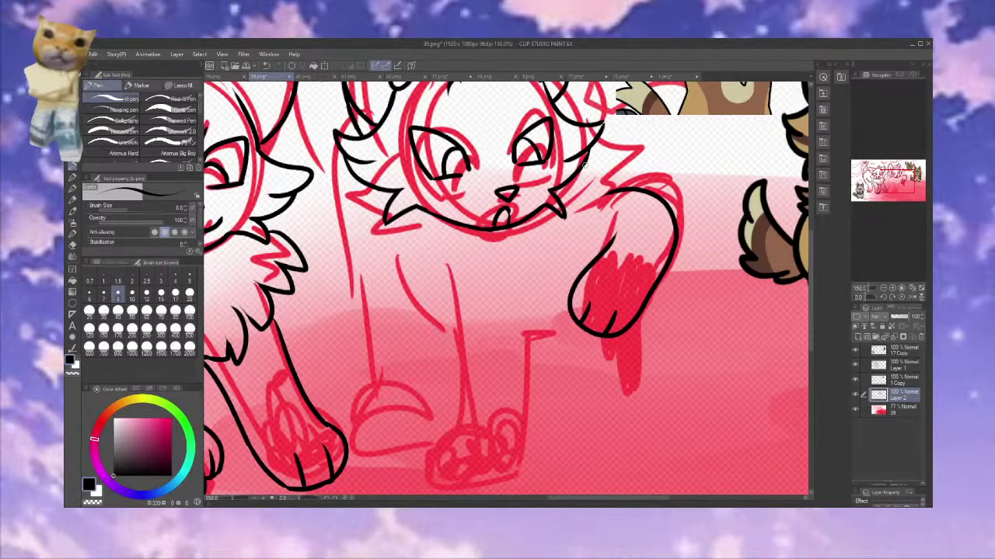
Ink the right cat's chest fluff, back and belly lines, and its three standing legs with toe lines on the paws
key("ctrl+minus")
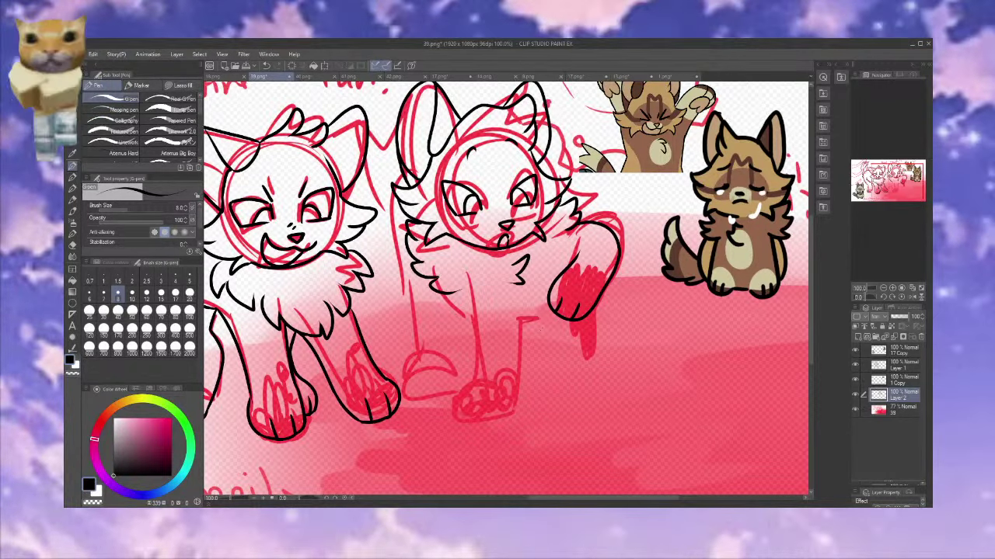
left_click_drag(550, 312, 518, 321)
mouse_move(498, 395)
left_mouse_down()
mouse_move(438, 417)
mouse_move(460, 310)
left_mouse_up()
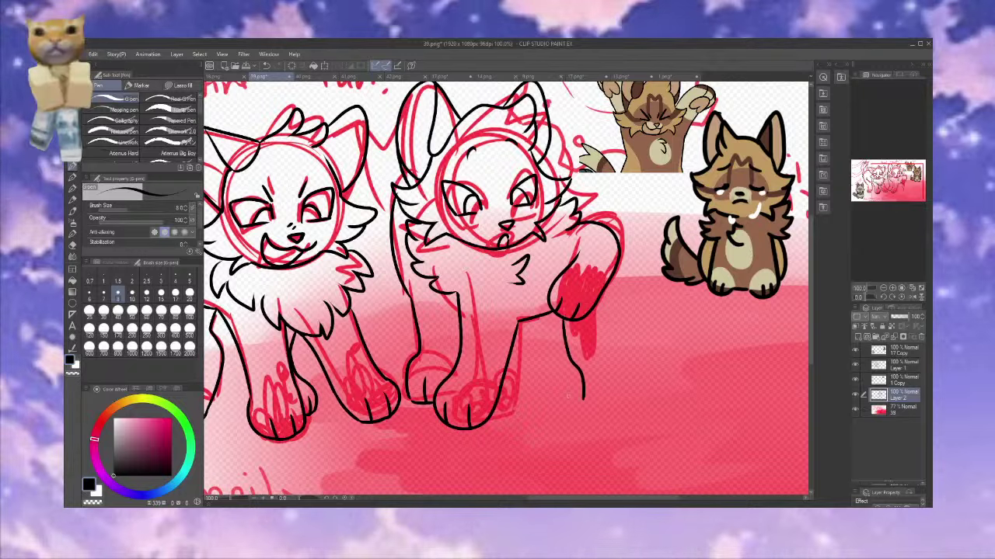
left_click_drag(518, 367, 528, 398)
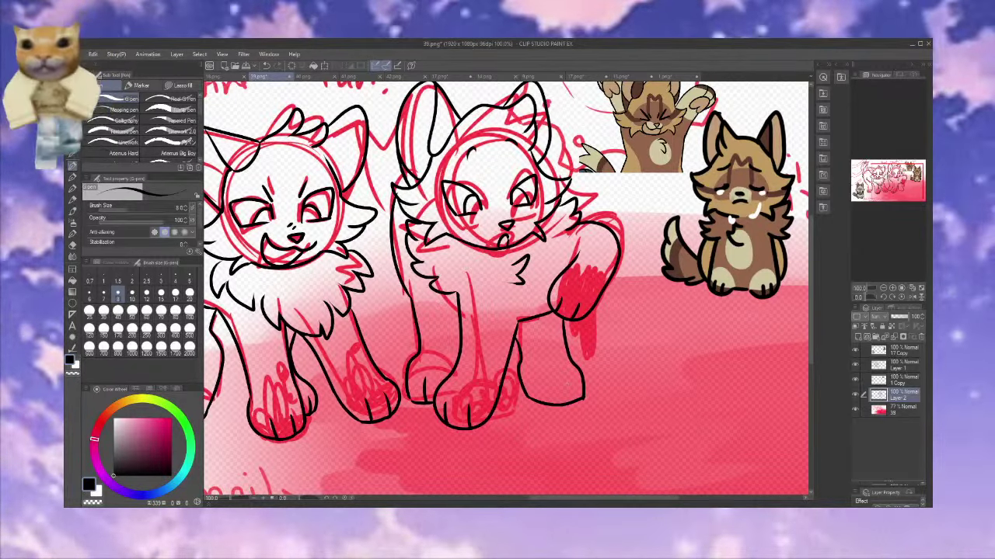
left_click_drag(545, 379, 546, 400)
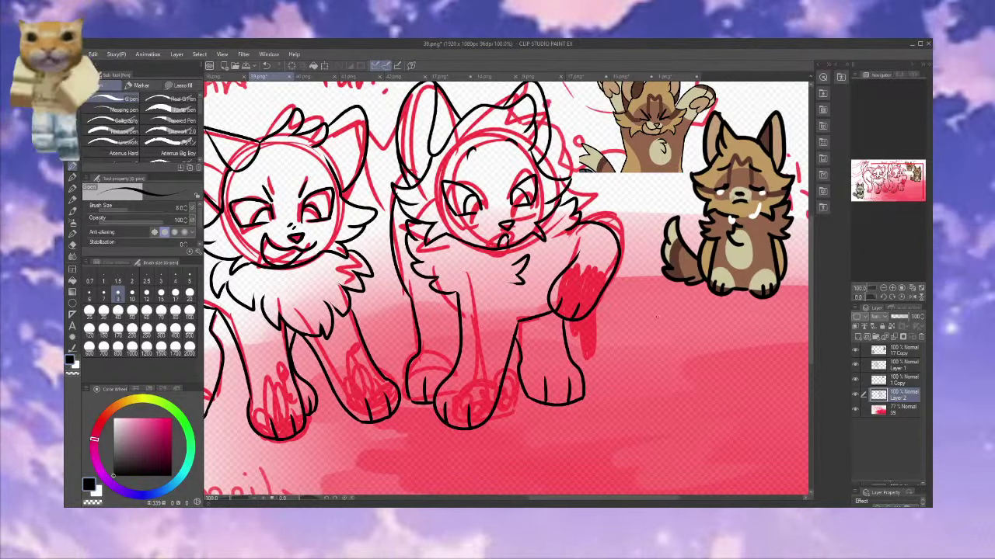
Ink the right cat's tail rising between the two cats and hide the sketch layer
scroll(587, 397, "up", 5)
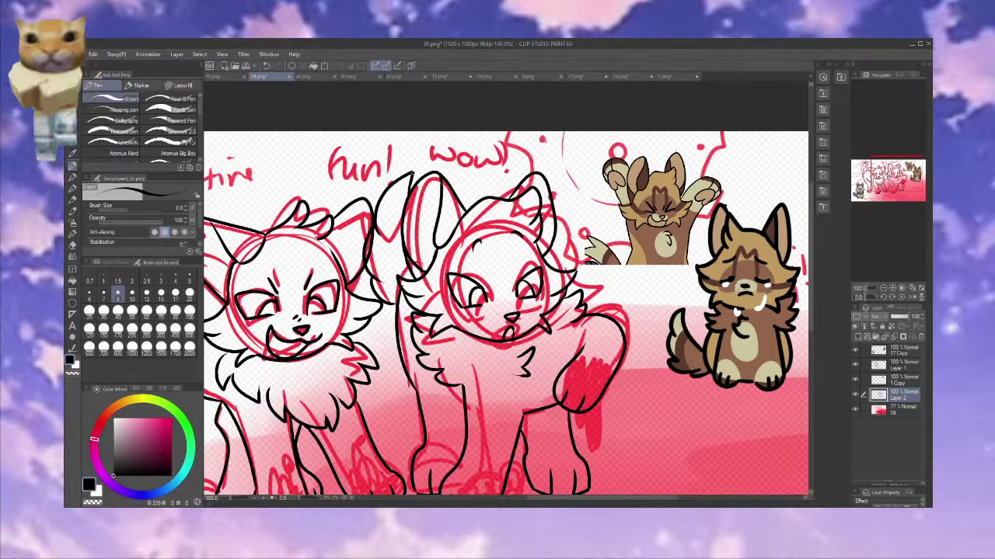
left_click(884, 289)
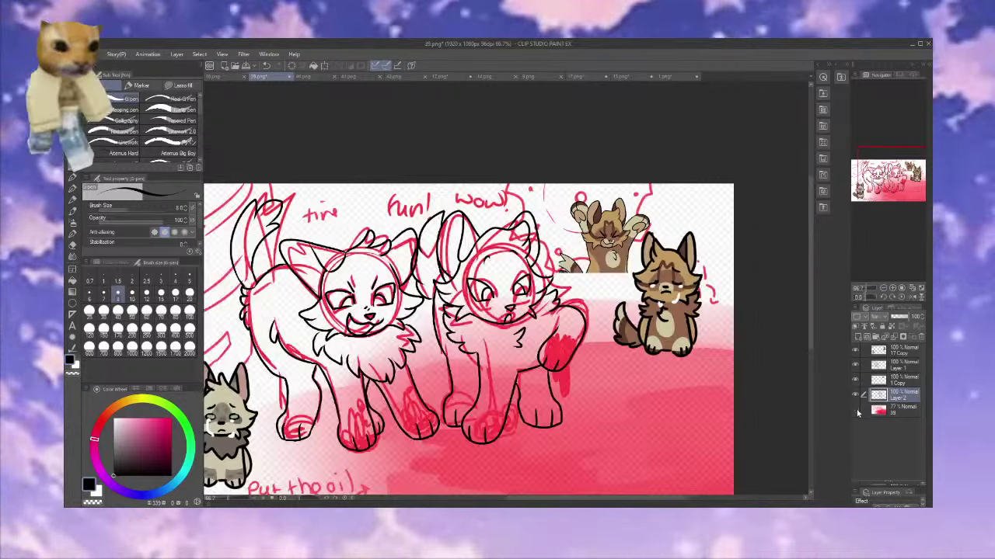
left_click(856, 411)
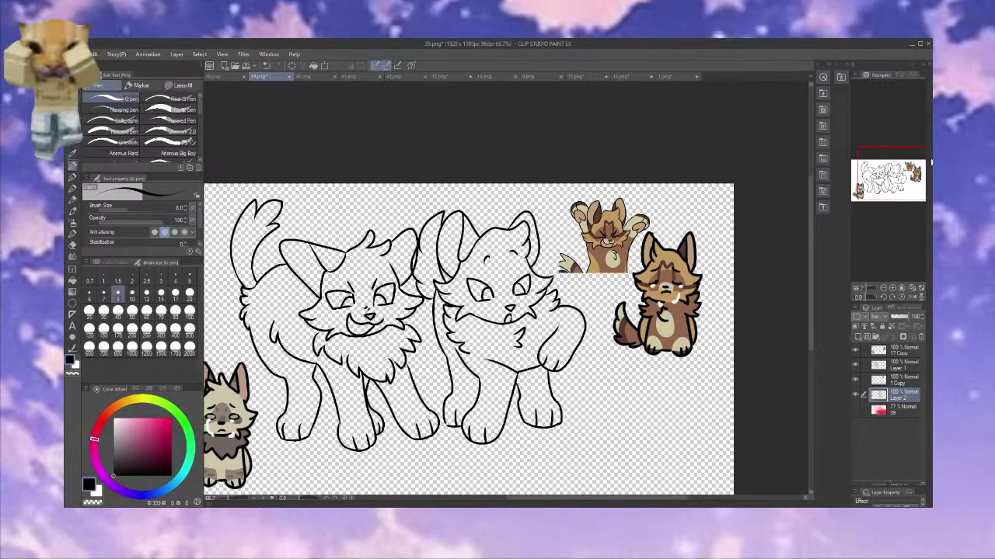
Erase part of the right cat's raised foreleg outline and redraw it with a sharper bend above the paw
left_click_drag(926, 172, 922, 177)
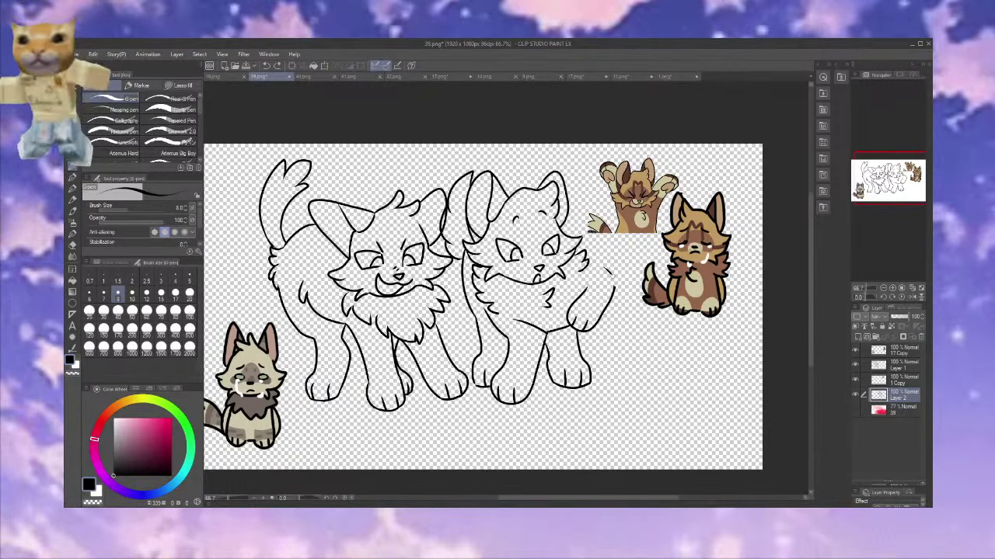
left_click_drag(589, 285, 614, 288)
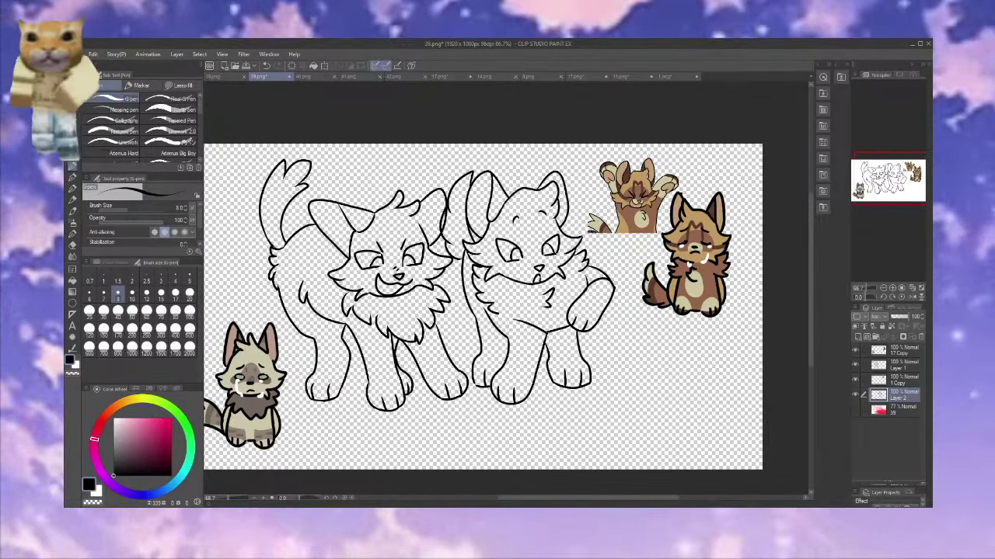
left_click_drag(497, 307, 544, 274)
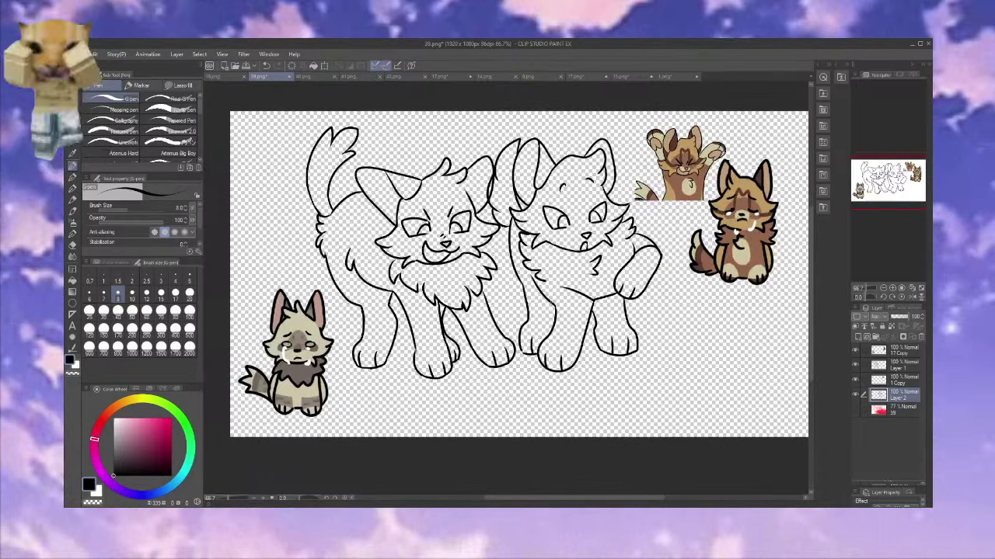
Select the left cat's silhouette from Layer 1 and fill it on a new layer beneath with beige sampled from the crying beige cat
left_click(894, 365)
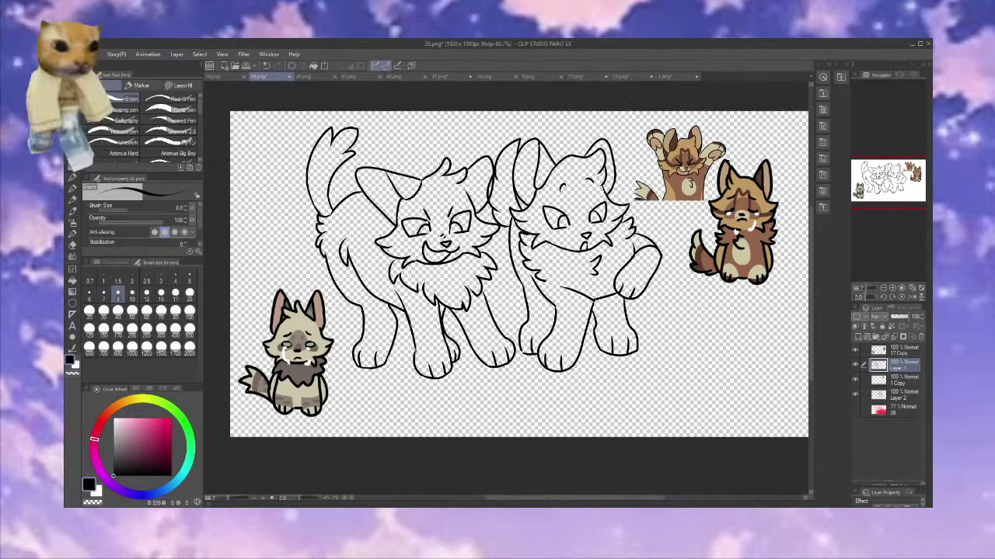
left_click(73, 140)
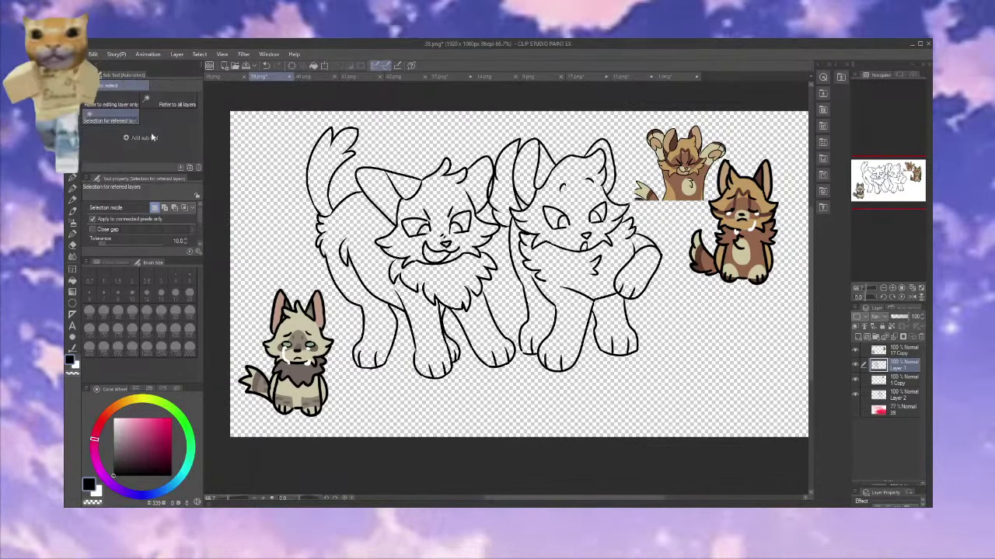
left_click(259, 128)
left_click(467, 451)
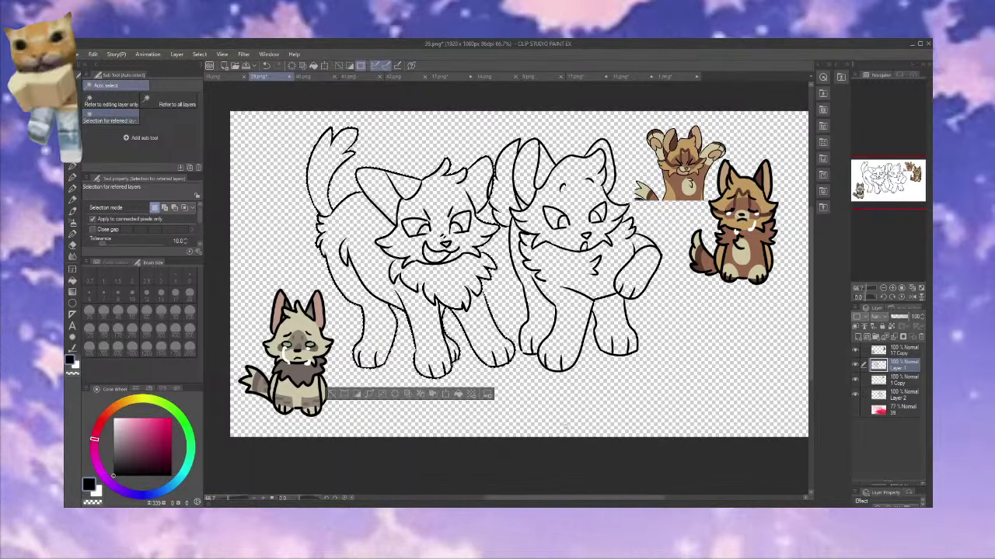
left_click(857, 336)
left_click(73, 165)
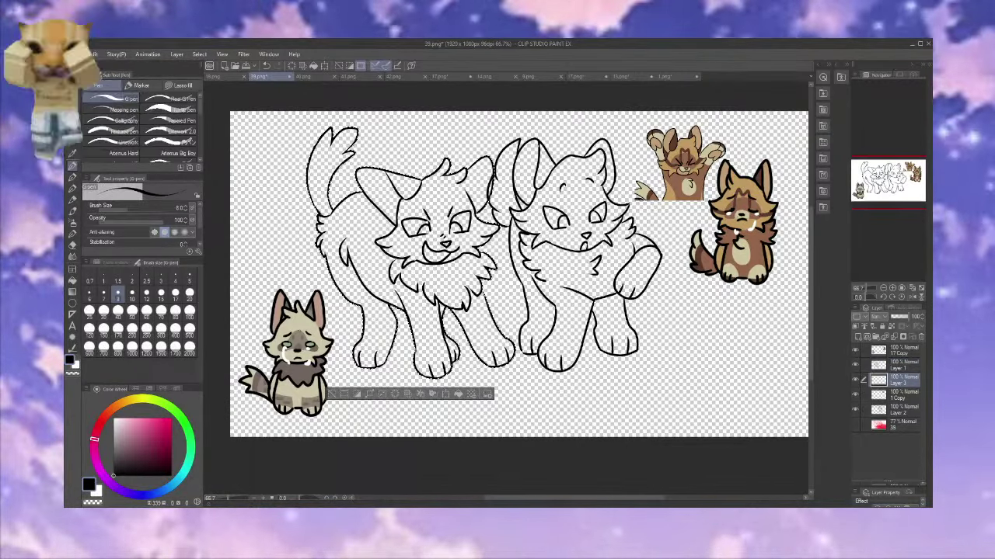
left_click(310, 336, "alt")
key("alt+BackSpace")
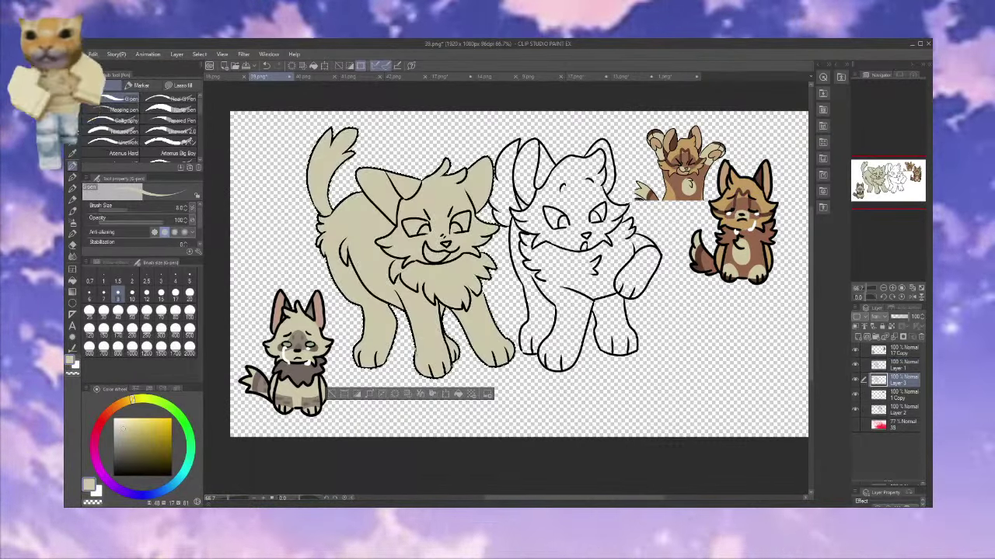
key("m")
key("ctrl+d")
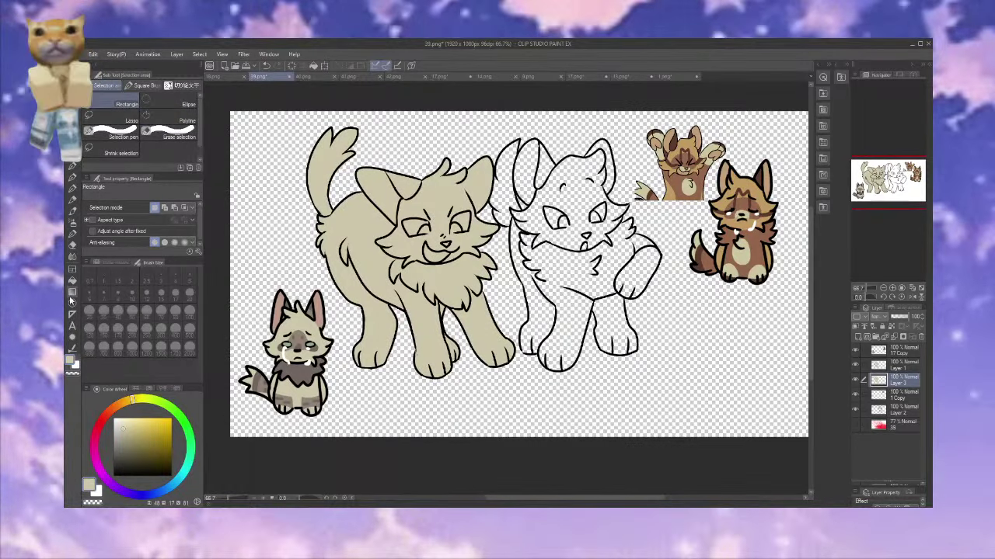
Select the right cat's silhouette from Layer 2 and fill it on a new layer beneath with golden brown sampled from the crying brown cat
key("w")
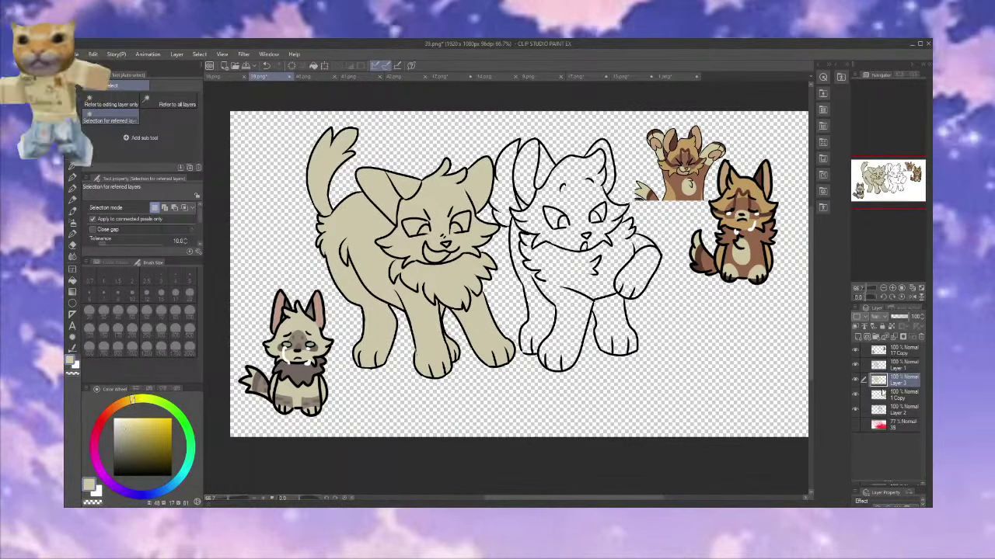
left_click(882, 394)
left_click(704, 386)
left_click(873, 409)
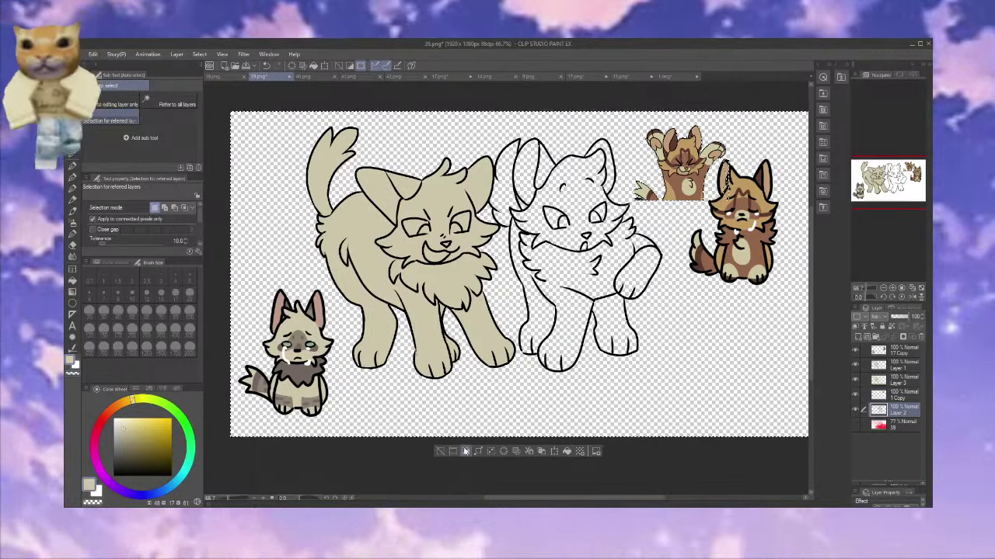
left_click(524, 406)
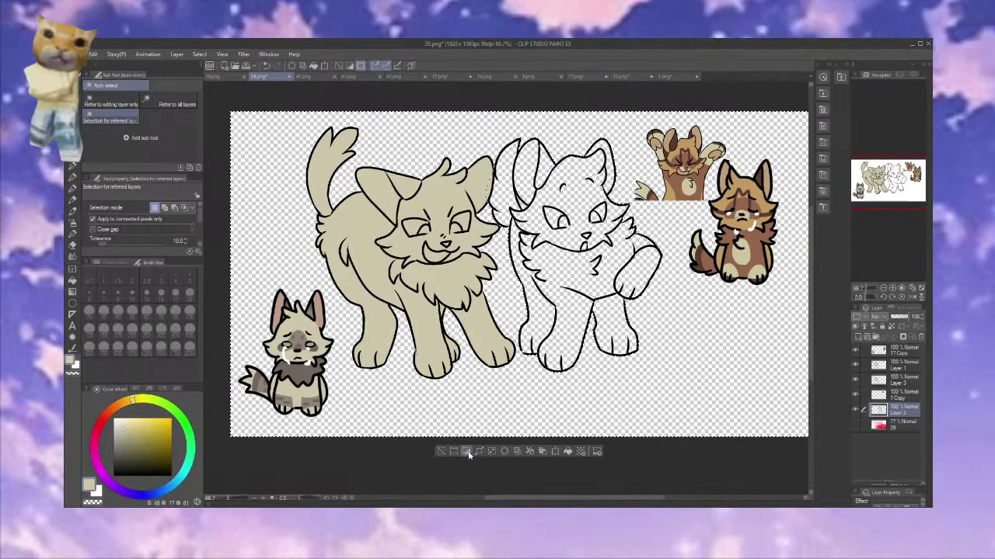
left_click(468, 453)
left_click(891, 427)
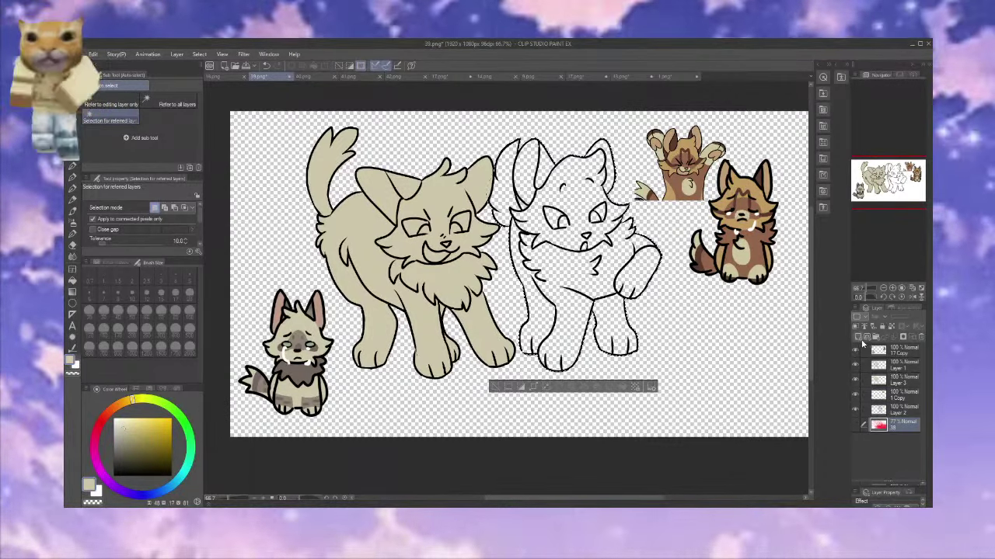
left_click(858, 337)
left_click(73, 167)
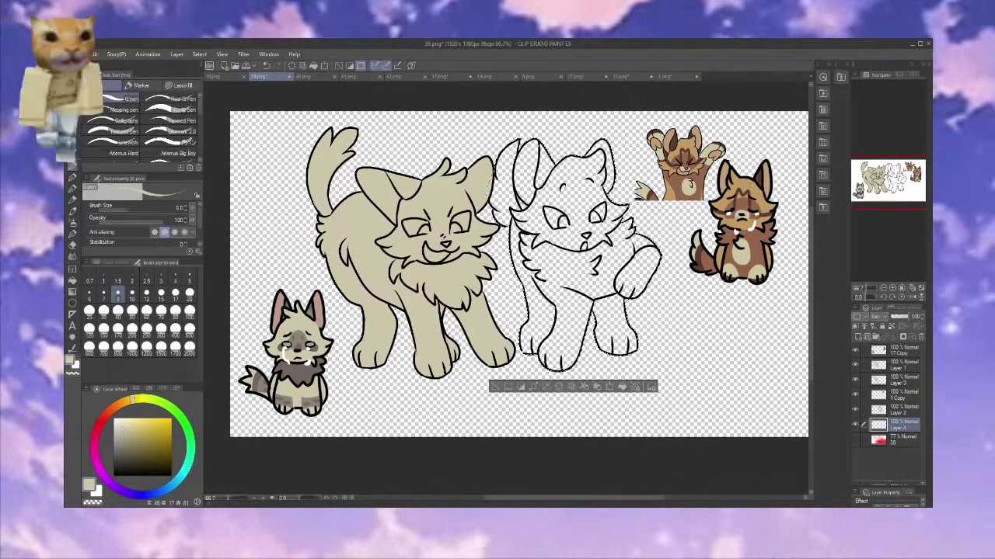
left_click(733, 188, "alt")
left_click(623, 386)
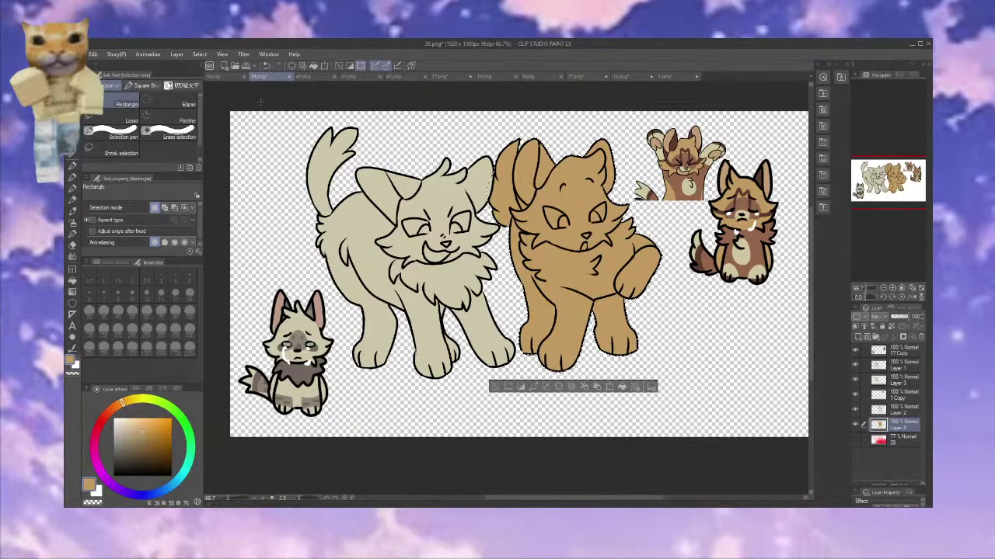
key("ctrl+d")
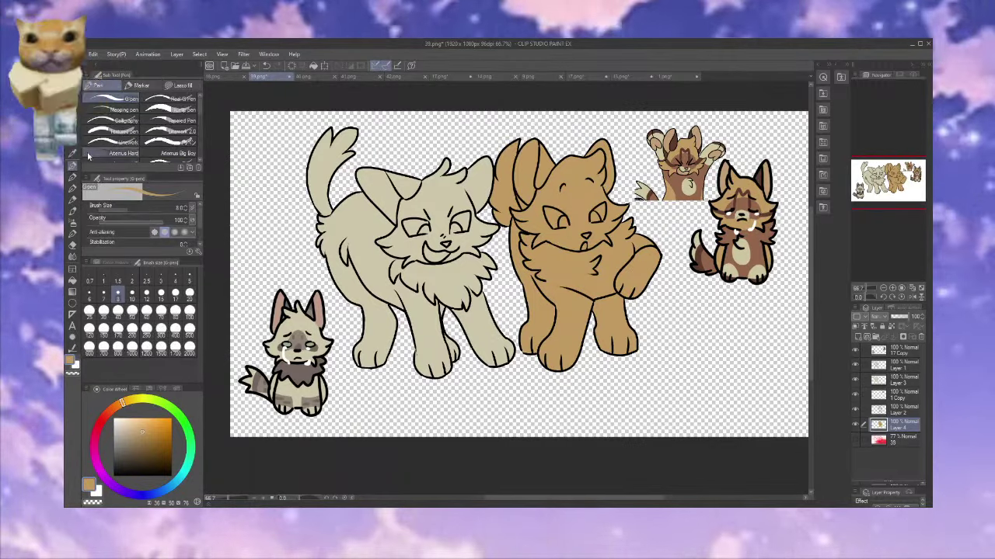
Move the crying beige cat on the 17 Copy layer up beside the large left cat, and make Layer 1 active
double_click(893, 289)
left_click_drag(882, 186, 869, 186)
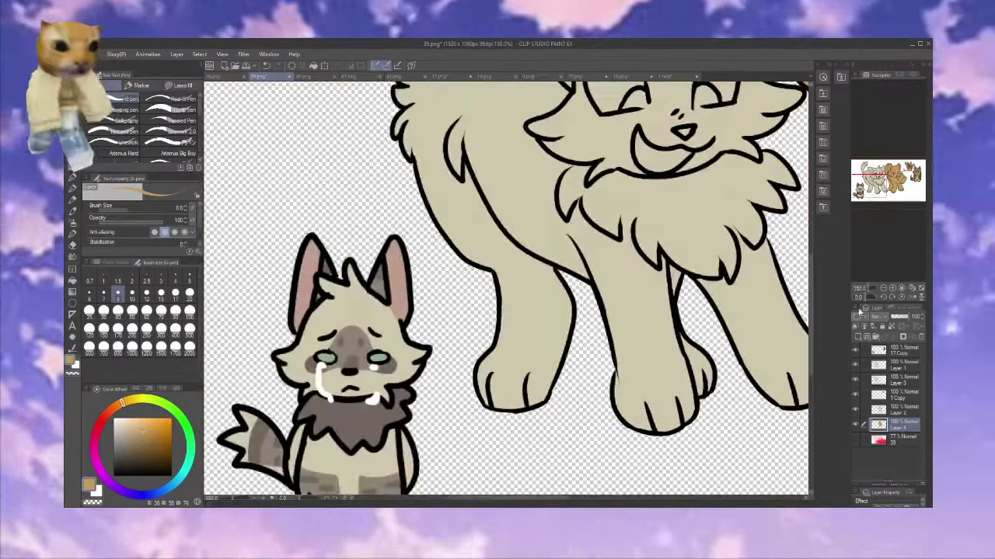
left_click(873, 381)
left_click(893, 350)
left_click_drag(356, 373, 332, 138)
left_click(885, 380)
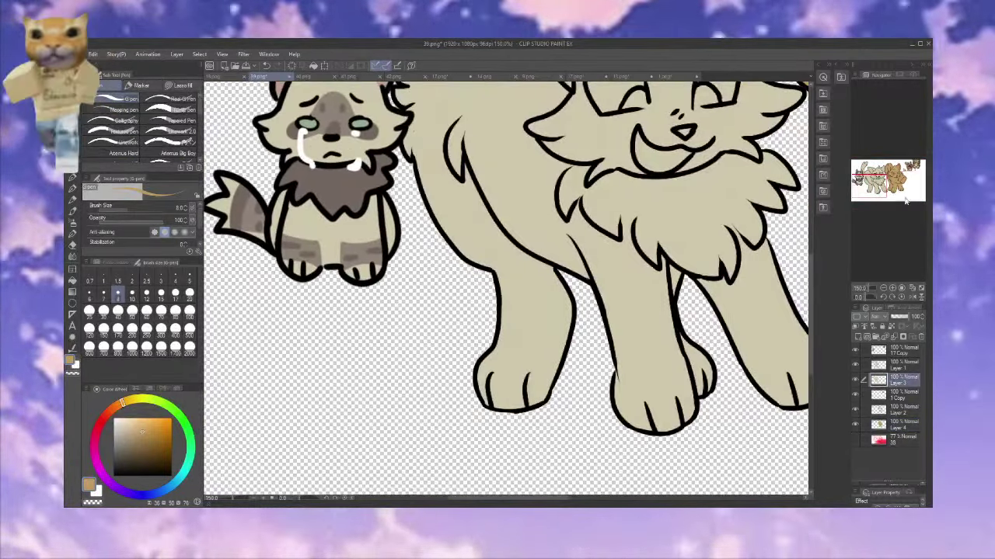
left_click_drag(882, 173, 868, 177)
left_click(894, 366)
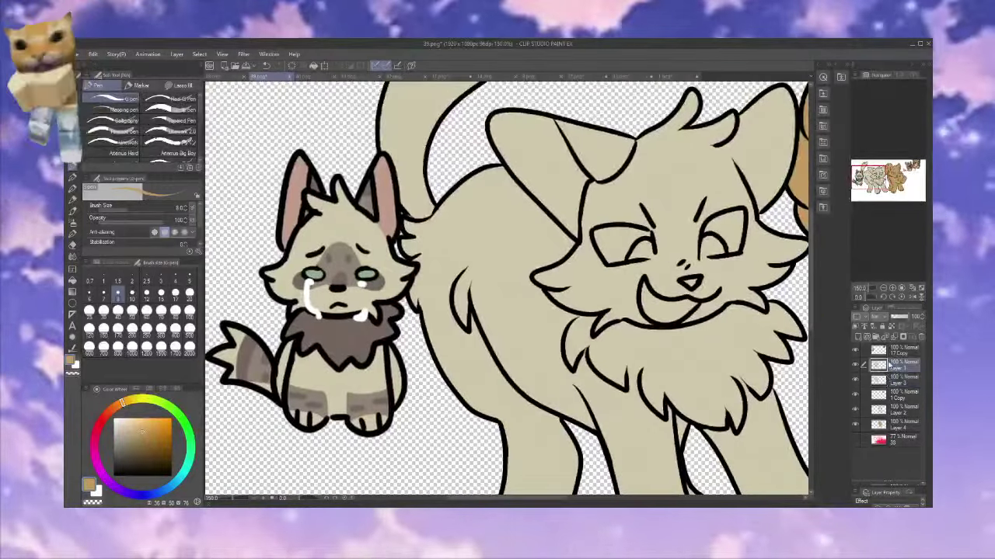
Lock Layer 3's transparent pixels and add a new layer above it, with taupe sampled from the crying beige cat's face patch as colour
left_click(893, 379)
left_click(892, 326)
left_click(341, 245, "alt")
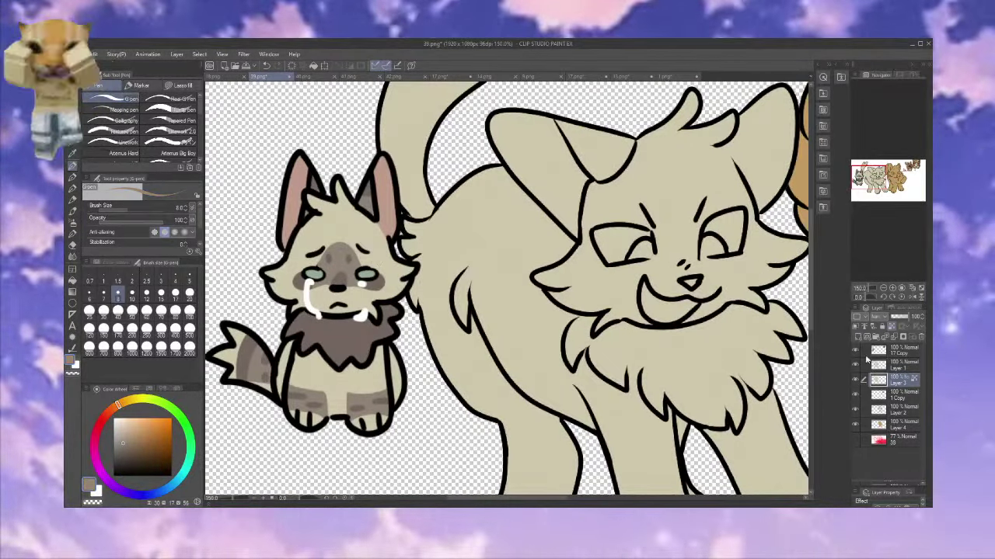
left_click(857, 336)
left_click_drag(651, 224, 695, 232)
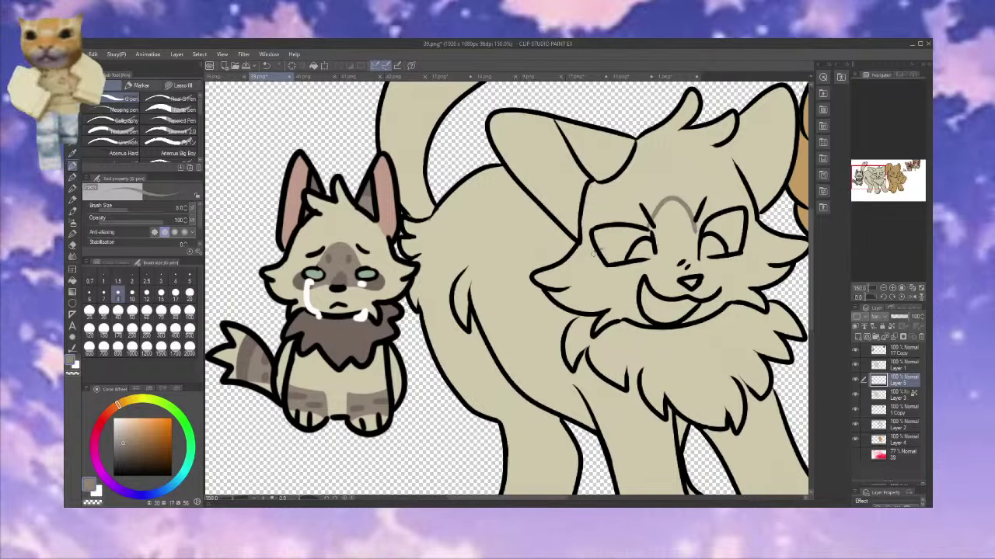
mouse_move(602, 249)
left_mouse_down()
mouse_move(631, 278)
mouse_move(624, 286)
mouse_move(757, 241)
left_mouse_up()
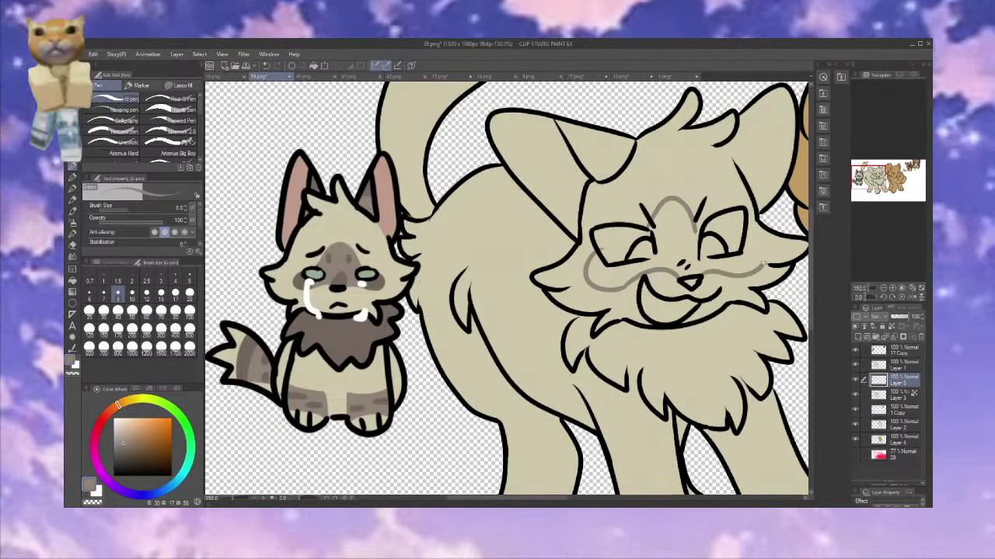
left_click(664, 78)
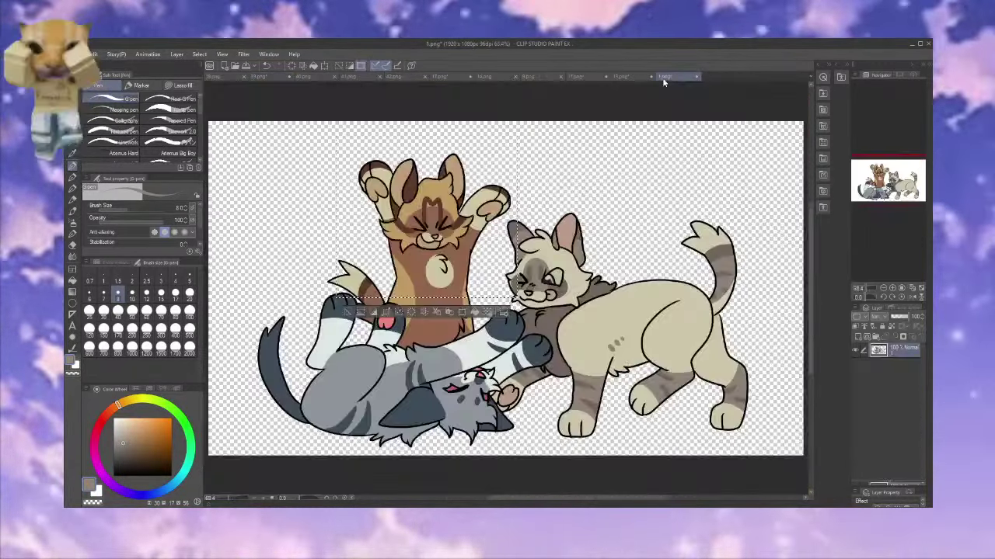
left_click(291, 76)
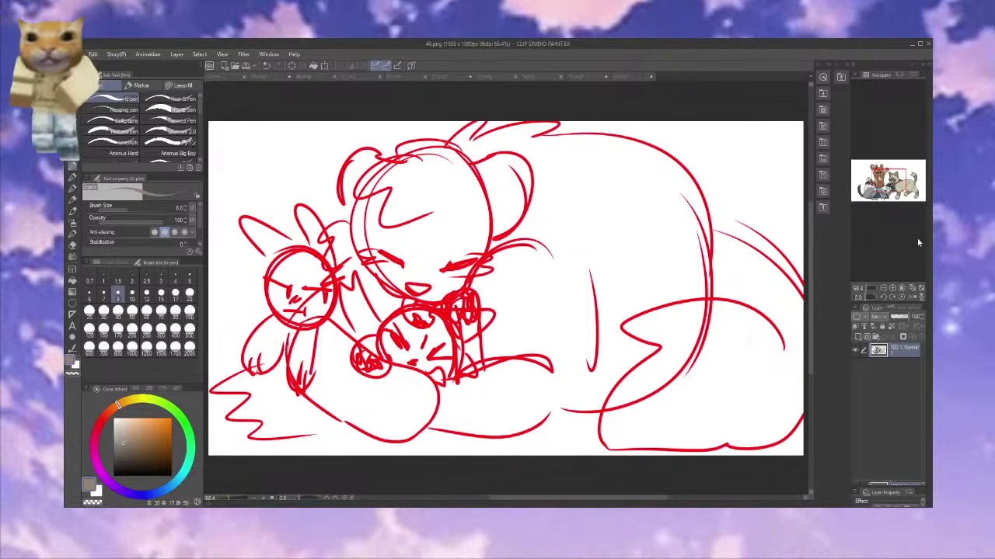
left_click(256, 76)
left_click(536, 77)
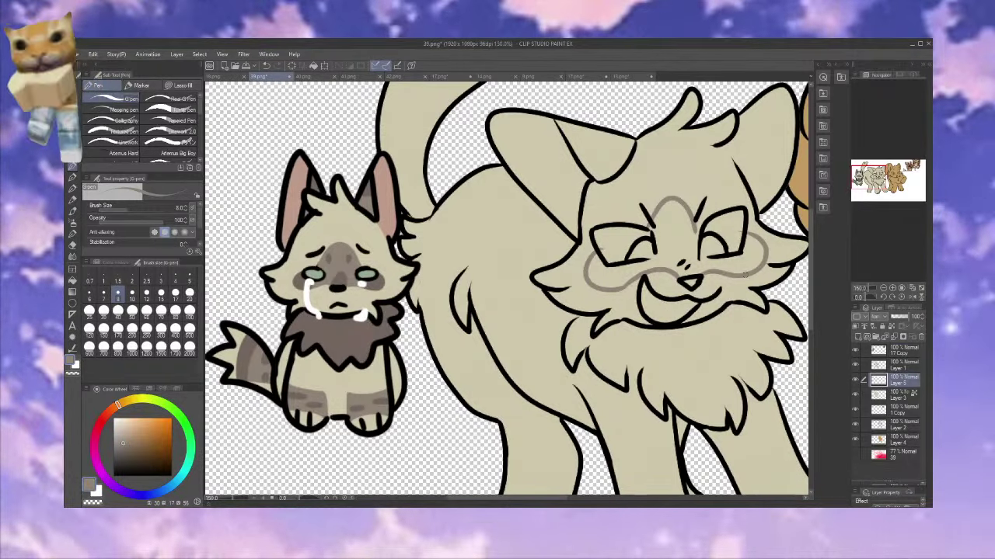
left_click(291, 66)
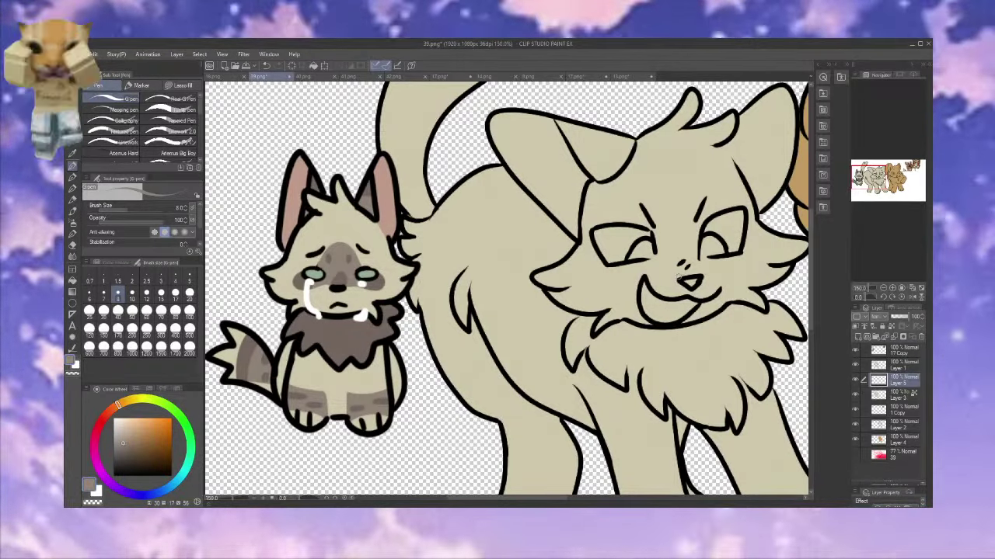
Outline a taupe mask around the large left cat's eyes, brow and cheeks on Layer 5 and fill it
mouse_move(683, 275)
left_mouse_down()
mouse_move(586, 258)
mouse_move(602, 243)
left_mouse_up()
left_click_drag(653, 216, 712, 230)
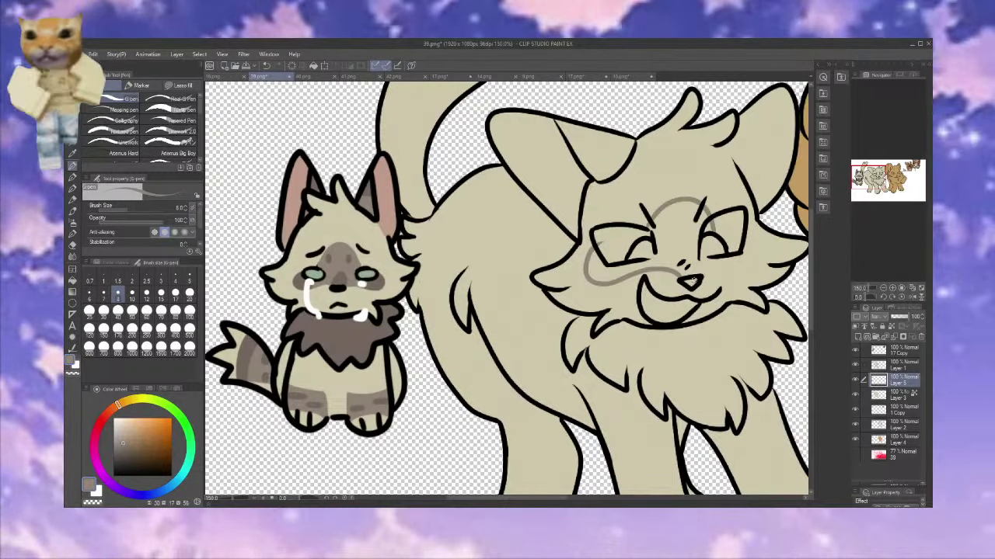
mouse_move(701, 268)
left_mouse_down()
mouse_move(722, 272)
mouse_move(747, 238)
left_mouse_up()
left_click(73, 281)
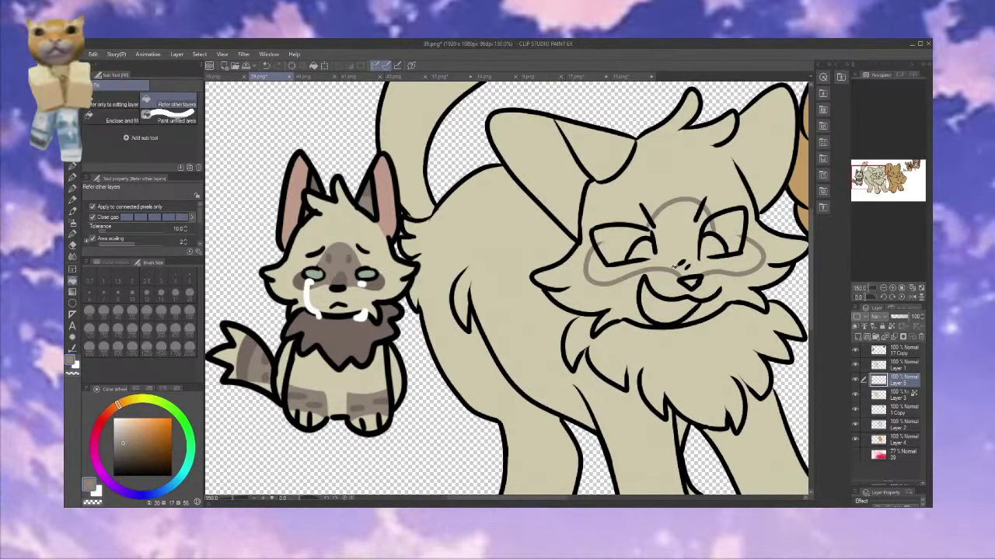
left_click(679, 226)
left_click(708, 248)
left_click(734, 264)
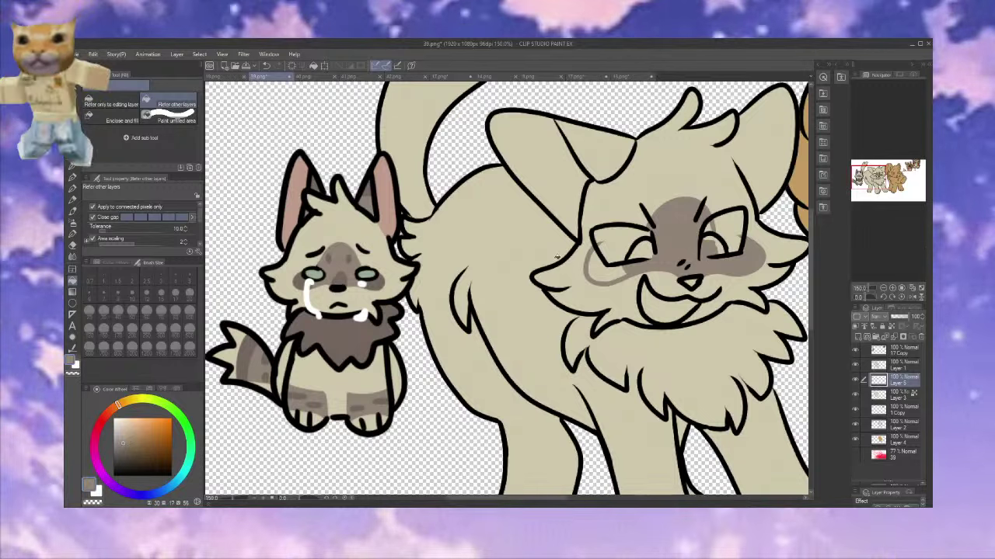
Fill the large left cat's open mouth with the reference pink and lock Layer 5's transparent pixels
left_click(221, 76)
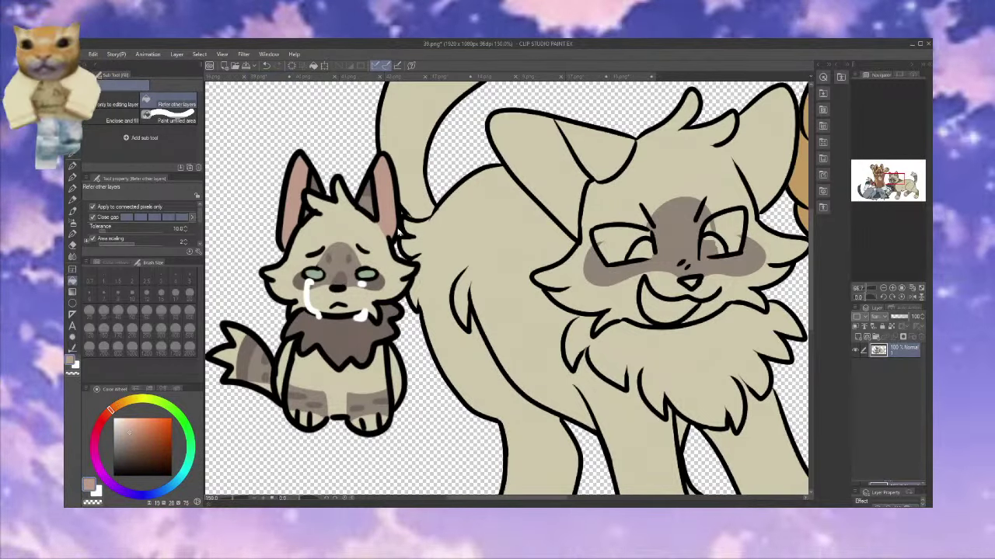
key("ctrl+shift+Tab")
left_click(664, 311)
left_click(892, 326)
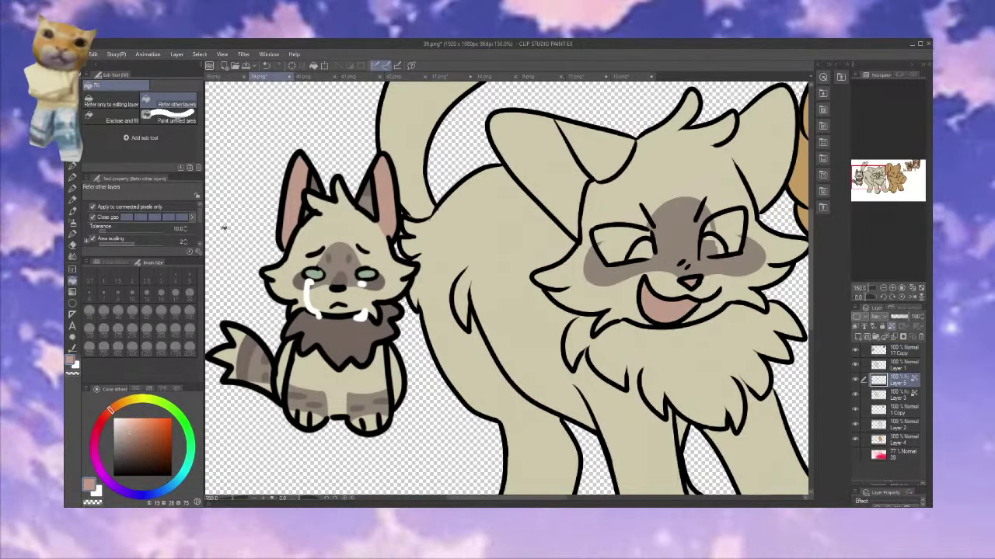
Paint a dark brown patch around the large left cat's nose and small spots between its brows with the G-pen
left_click(73, 167)
left_click(697, 277, "alt")
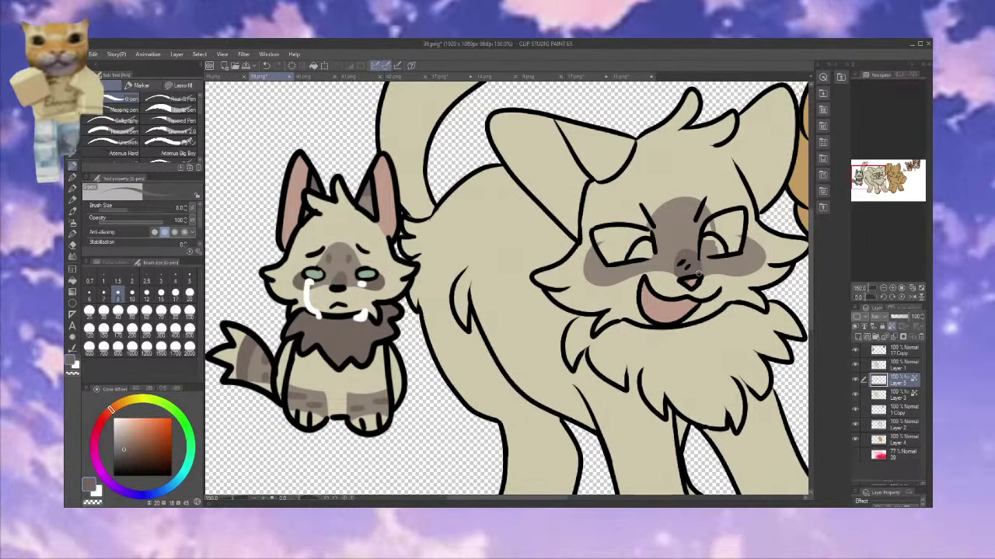
left_click(692, 283, "alt")
left_click(673, 282, "alt")
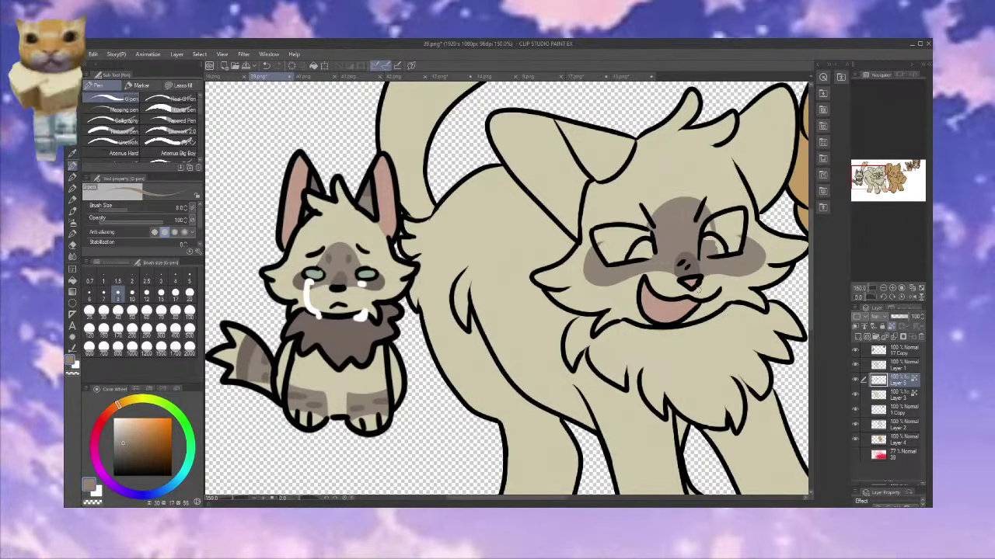
left_click(698, 273, "alt")
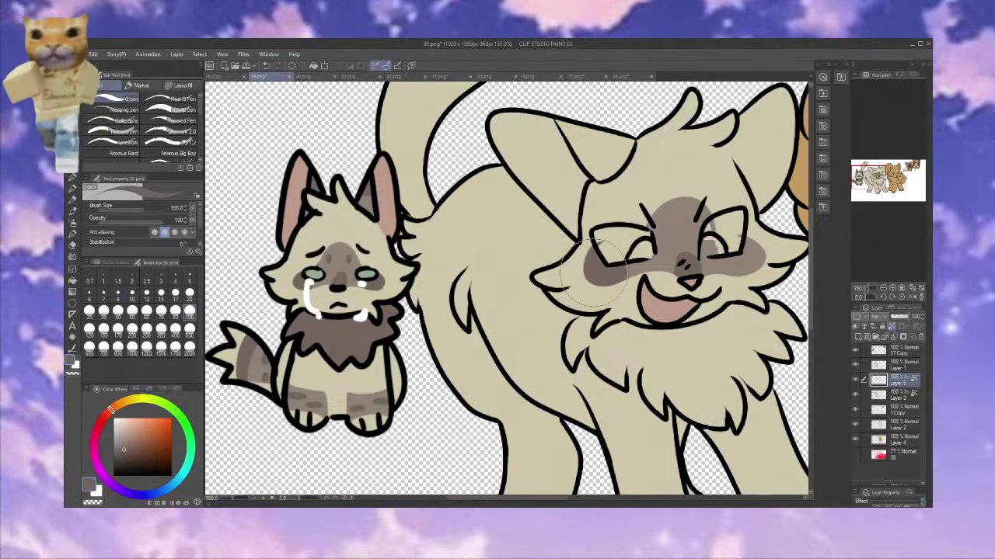
left_click(160, 293)
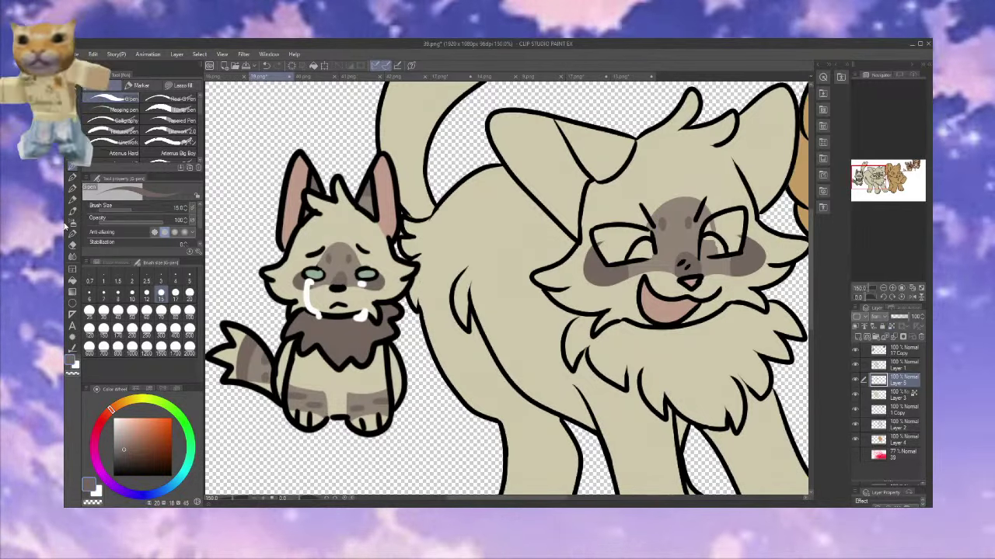
Merge Layer 5 into Layer 3, fill the large left cat's folded ear flap with taupe, and undo the fill across its head
left_click(72, 282)
left_click(895, 335)
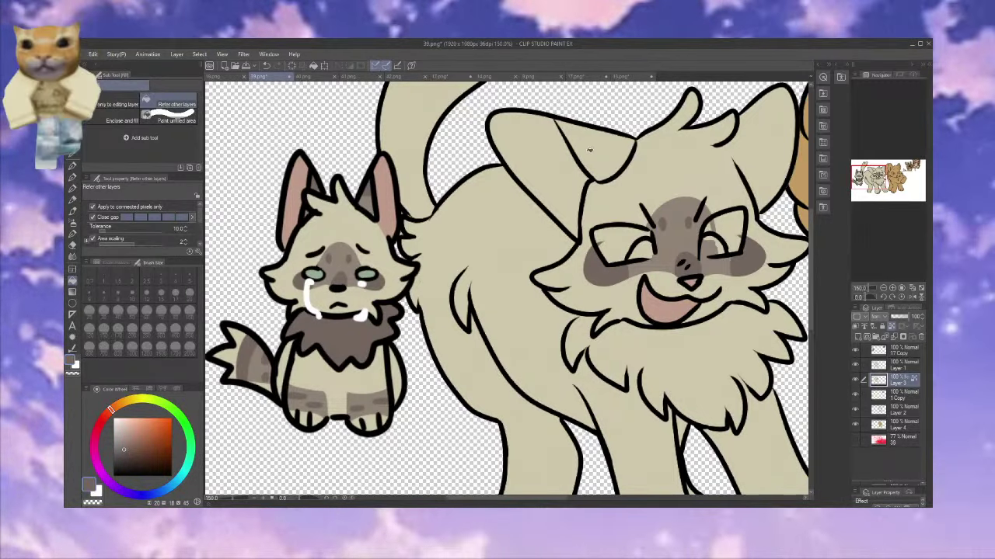
left_click(594, 152)
left_click(654, 174)
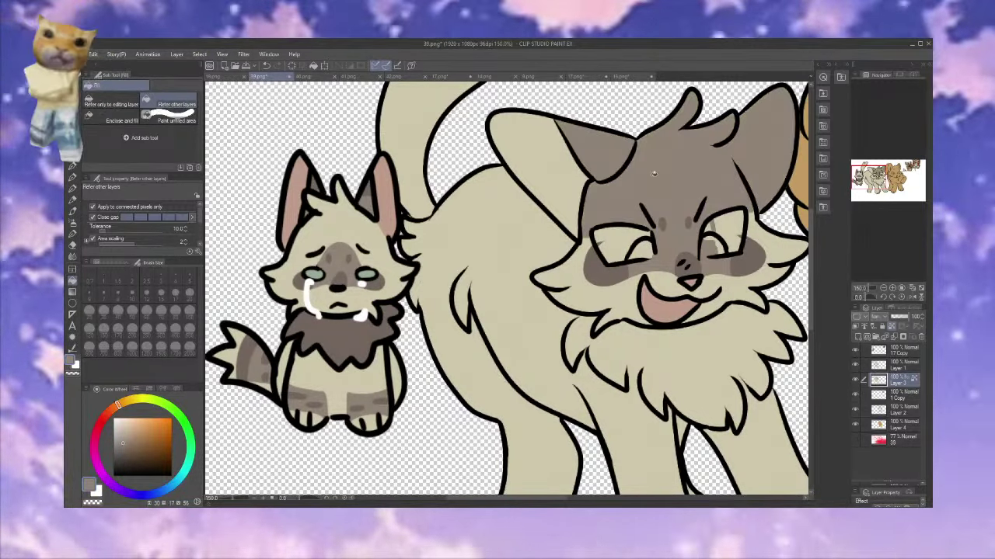
left_click(72, 166)
key("ctrl+z")
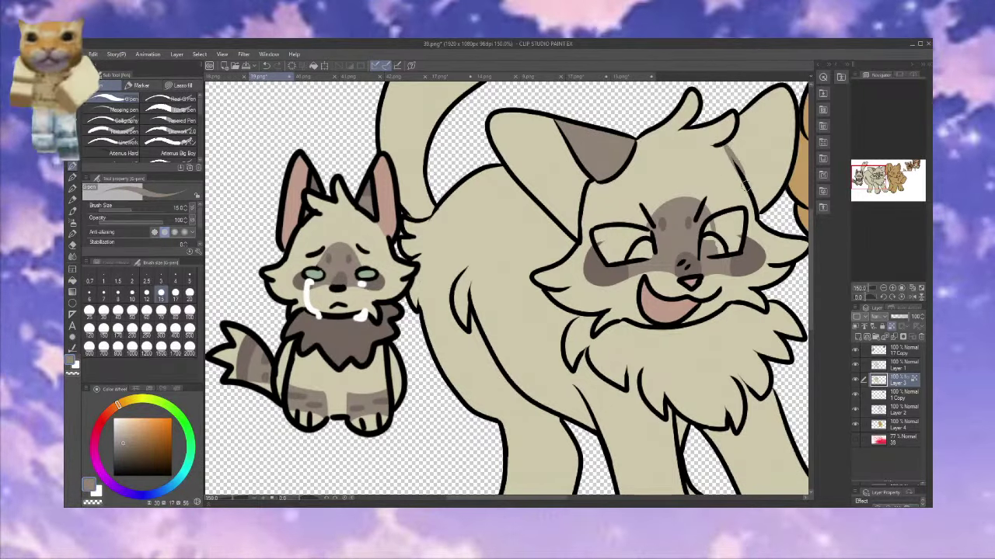
Tidy the boundary at the base of the large left cat's upright ear with beige and fill the ear with taupe
left_click(722, 158, "alt")
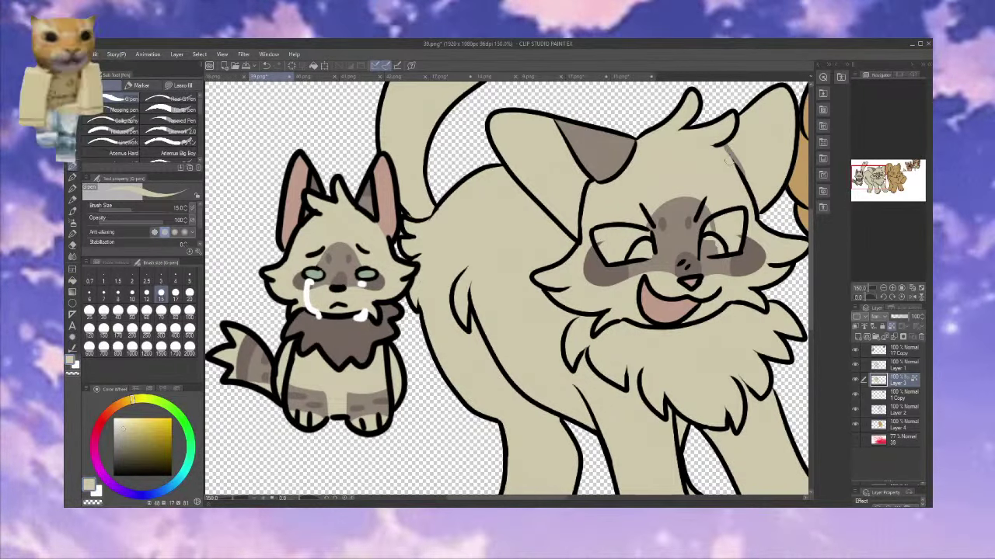
left_click(72, 280)
left_click(600, 149, "alt")
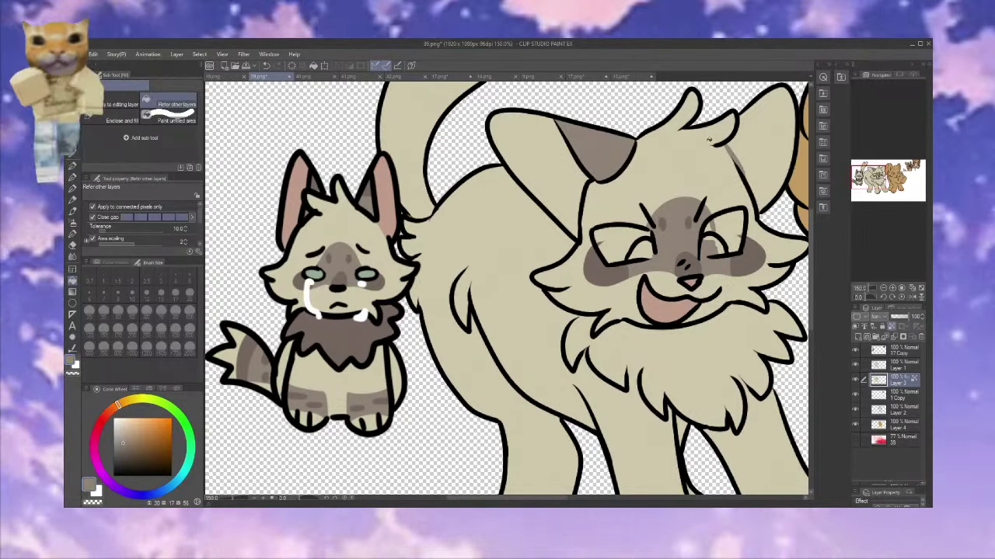
left_click(766, 147)
Shade the upright ear's tip, the folded ear flap and the fur beside its crease with dark brown at brush size 15
key("p")
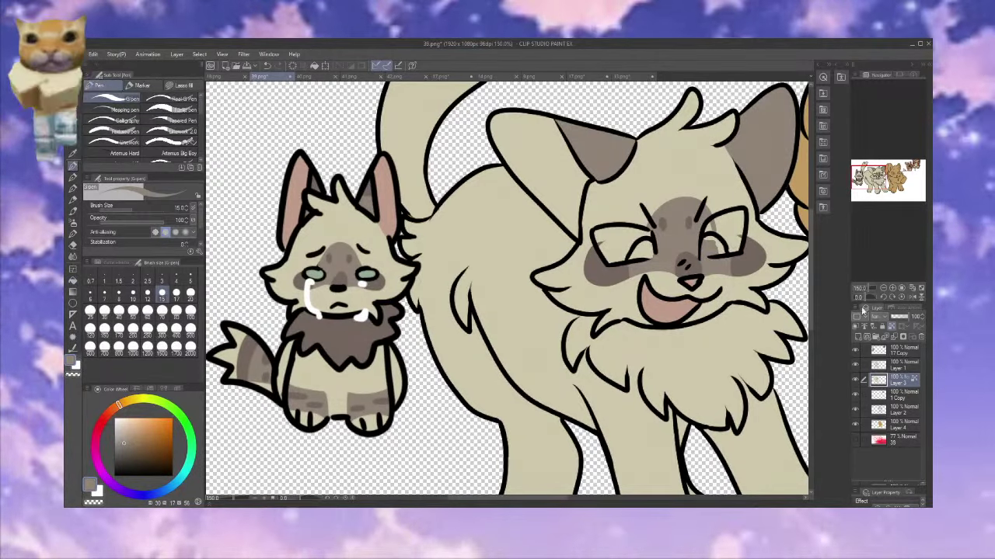
left_click(609, 272, "alt")
mouse_move(588, 114)
left_mouse_down()
mouse_move(559, 132)
mouse_move(597, 115)
left_mouse_up()
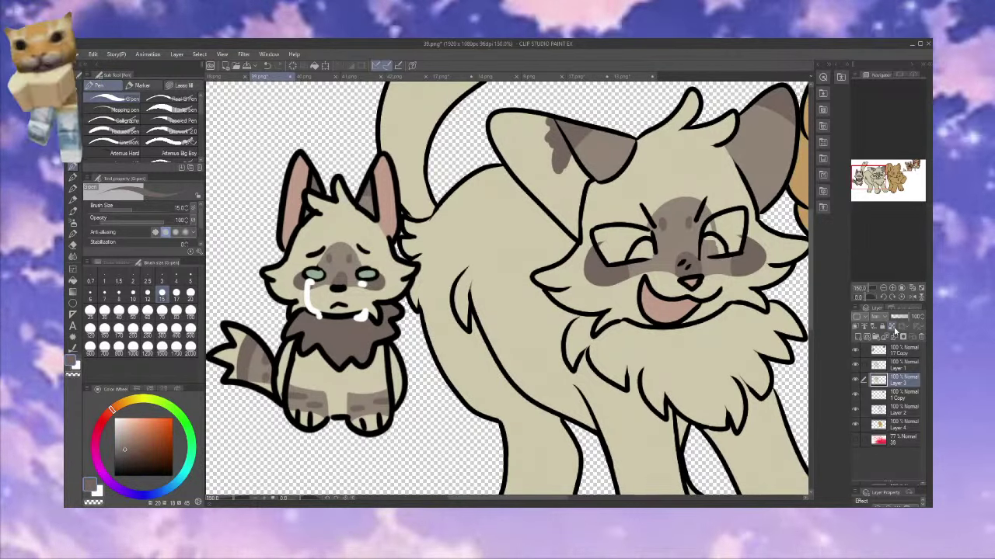
Select the whole canvas, duplicate the line art on Layer 1 and merge the copy back into Layer 1
key("ctrl+a")
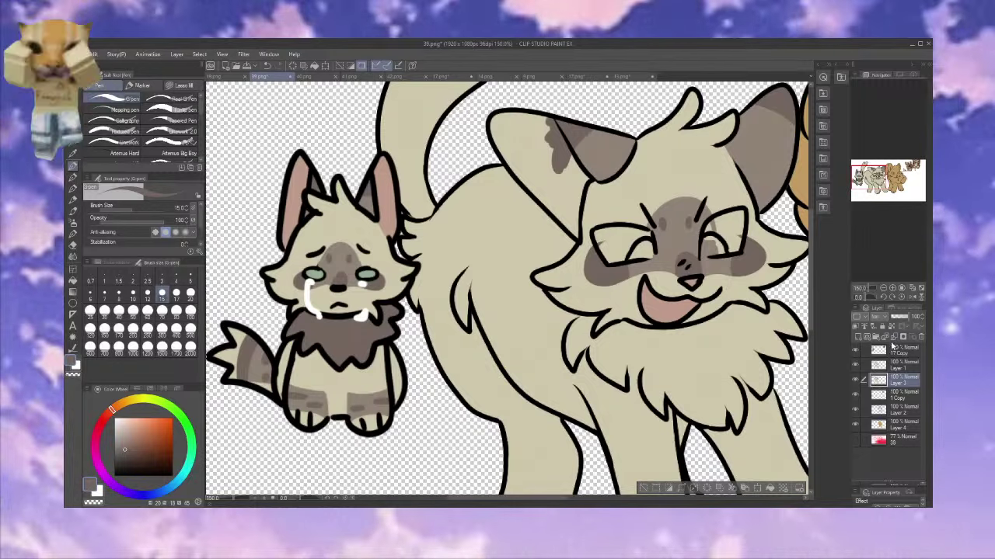
left_click(856, 382)
left_click(856, 381)
left_click(856, 351)
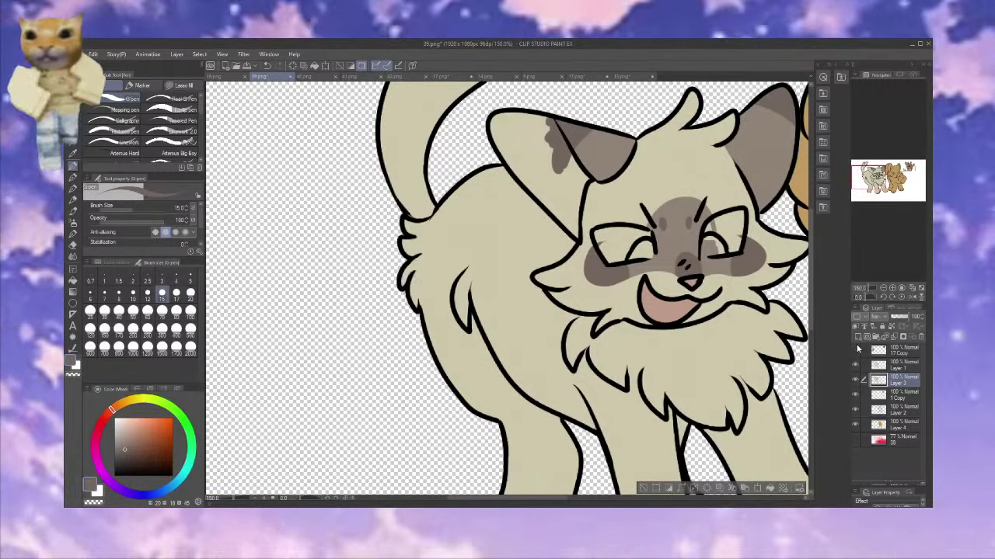
left_click(856, 350)
left_click(856, 364)
left_click(855, 365)
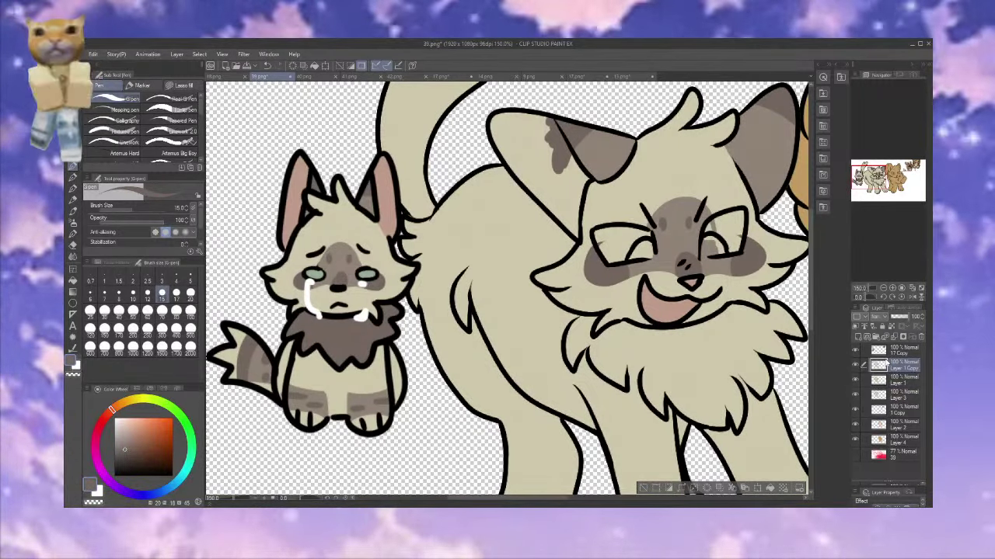
key("ctrl+e")
left_click(883, 423)
left_click(896, 337)
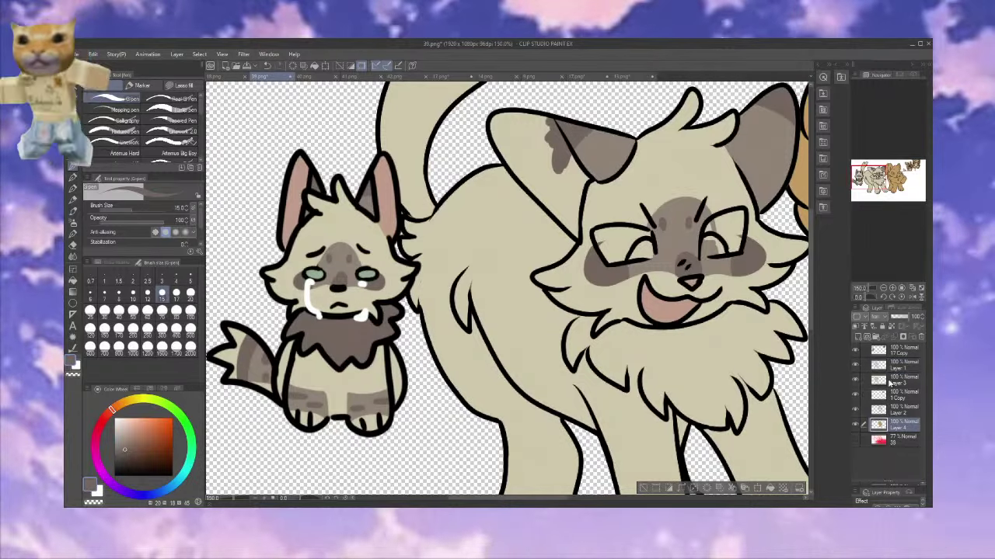
Close the gaps along the large left cat's chest fluff on Layer 3 and fill the fluff with dark brown
left_click(894, 380)
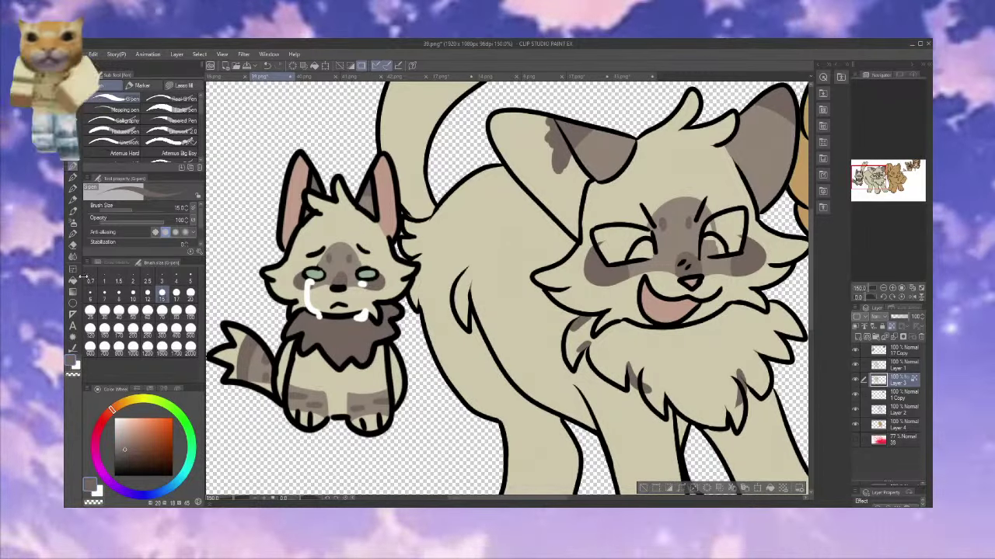
key("g")
left_click(678, 388)
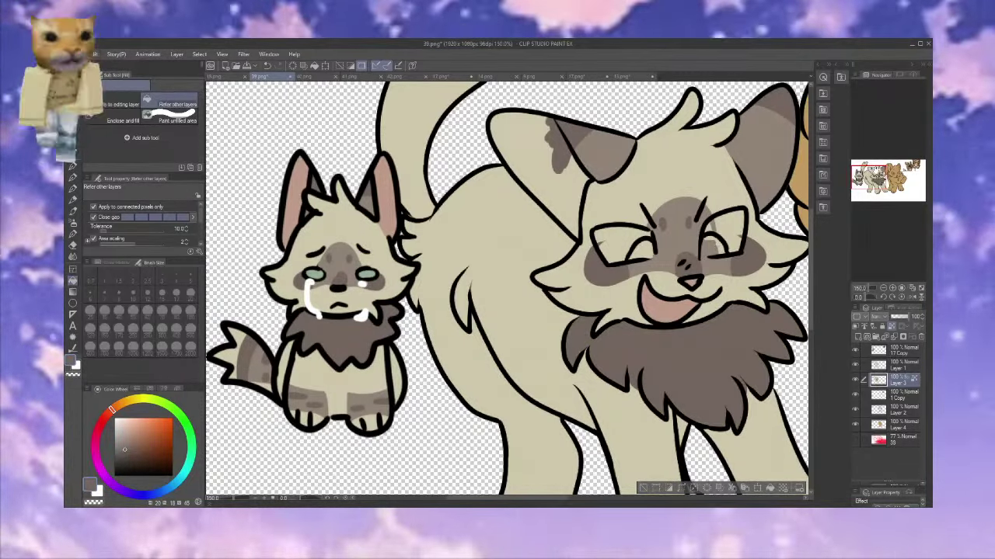
left_click_drag(644, 348, 660, 300)
left_click(72, 167)
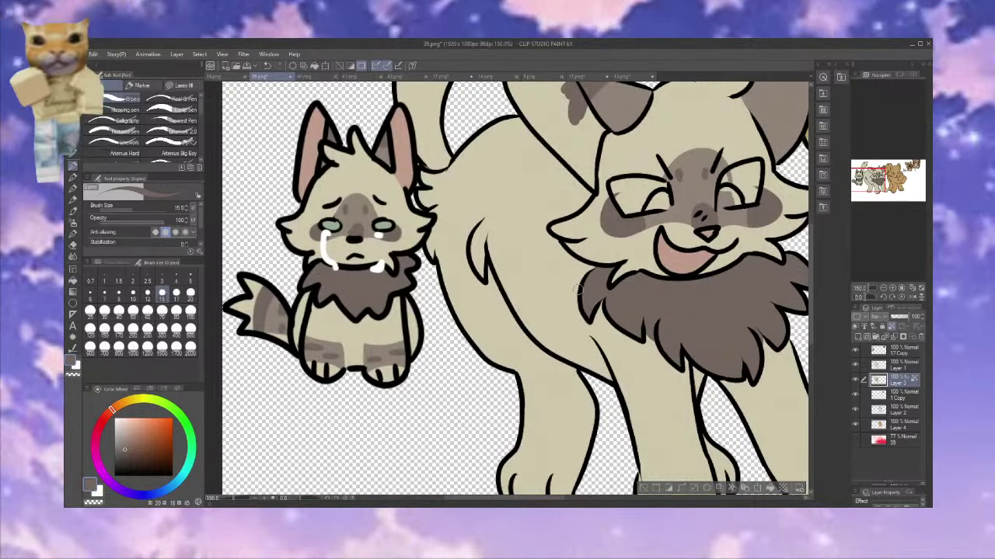
left_click(883, 289)
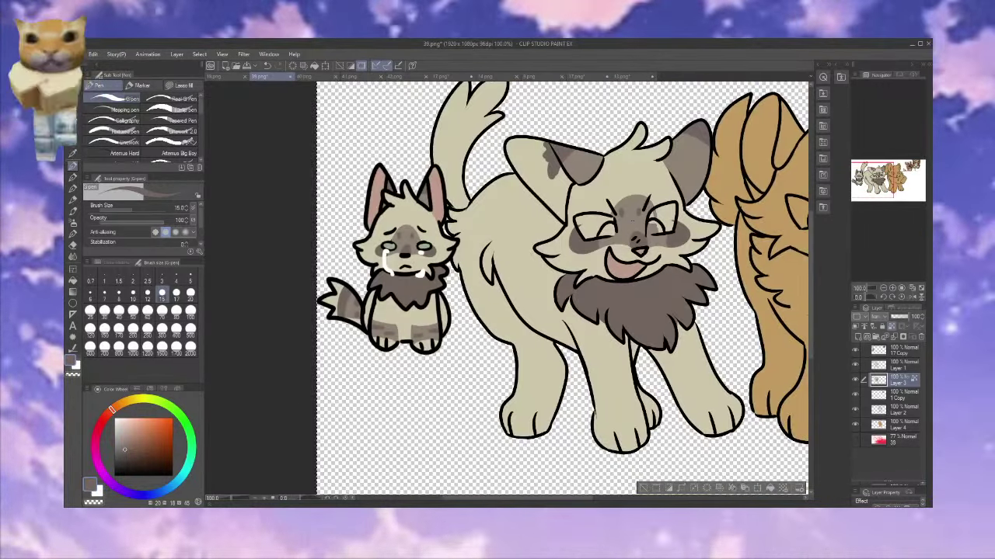
Outline the upper and lower edges of bands on the large cream cat's two front legs in the small cat's grey-brown
left_click(425, 330, "alt")
left_click_drag(659, 362, 706, 353)
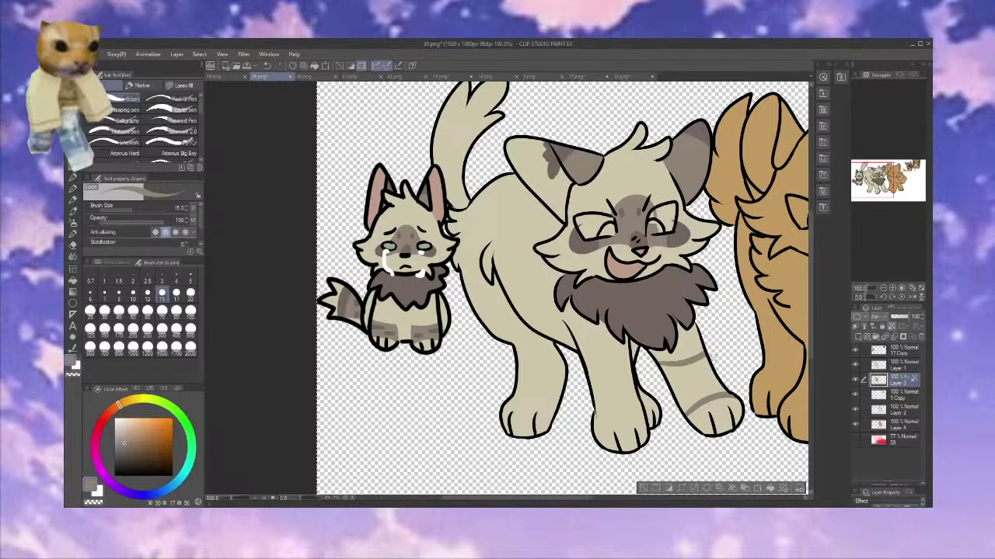
left_click_drag(593, 414, 641, 409)
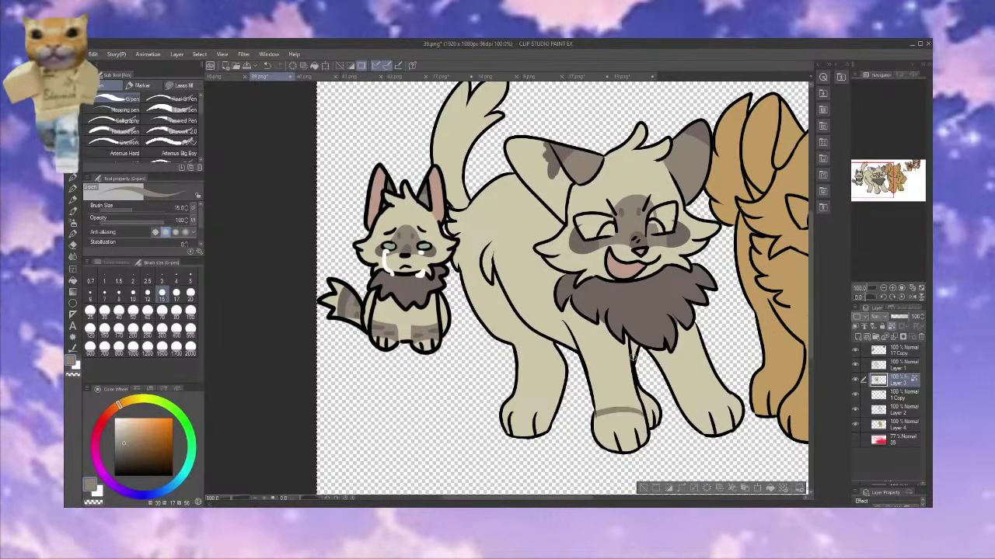
left_click_drag(585, 367, 630, 359)
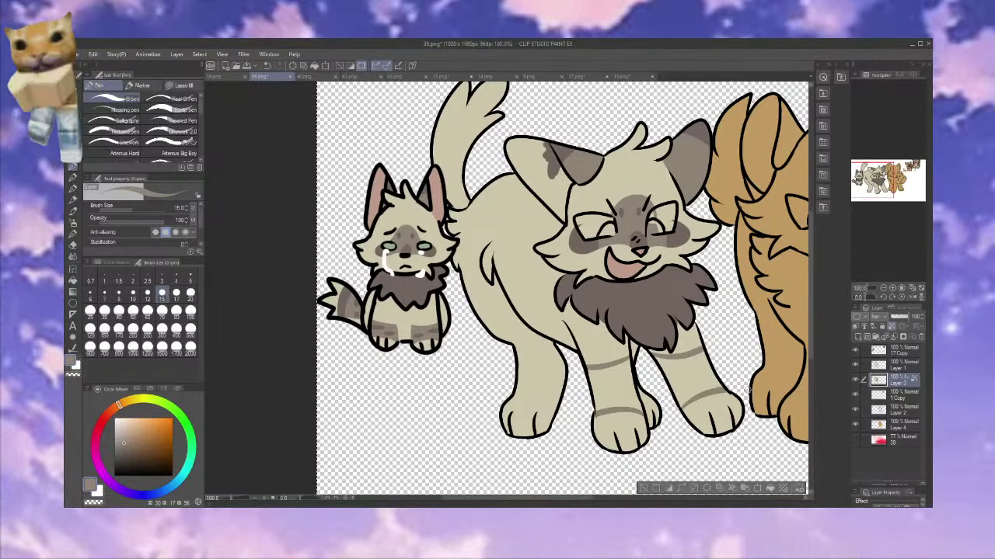
left_click_drag(682, 407, 733, 395)
Fill the outlined bands on the two front legs with grey-brown and tidy their lower edges above the paws
key("g")
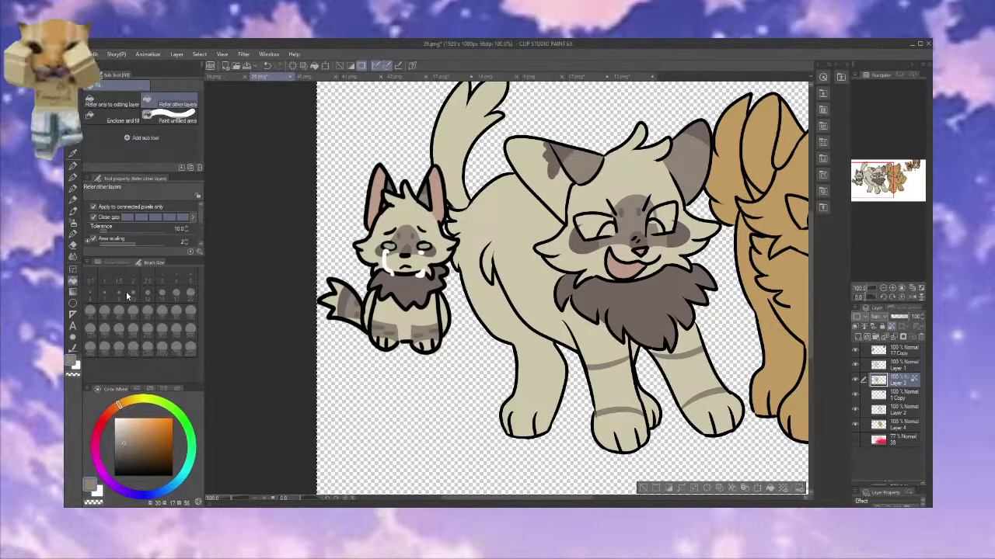
left_click(627, 386)
left_click(685, 381)
key("p")
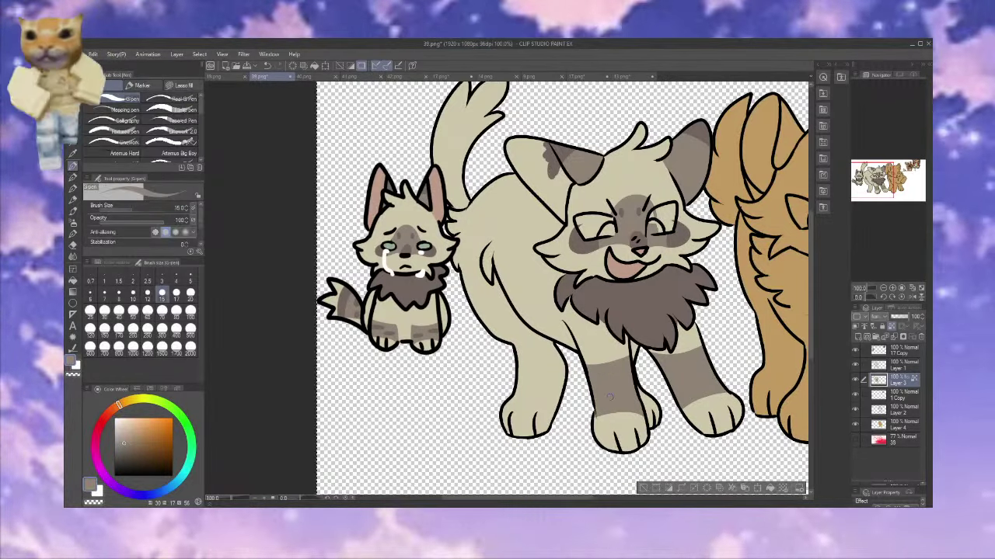
left_click_drag(597, 417, 651, 421)
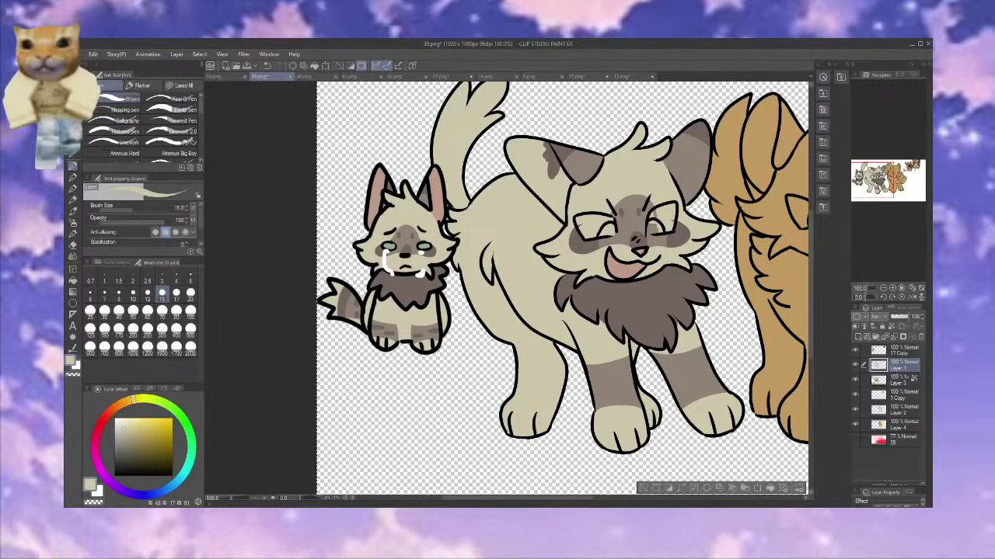
left_click(901, 380)
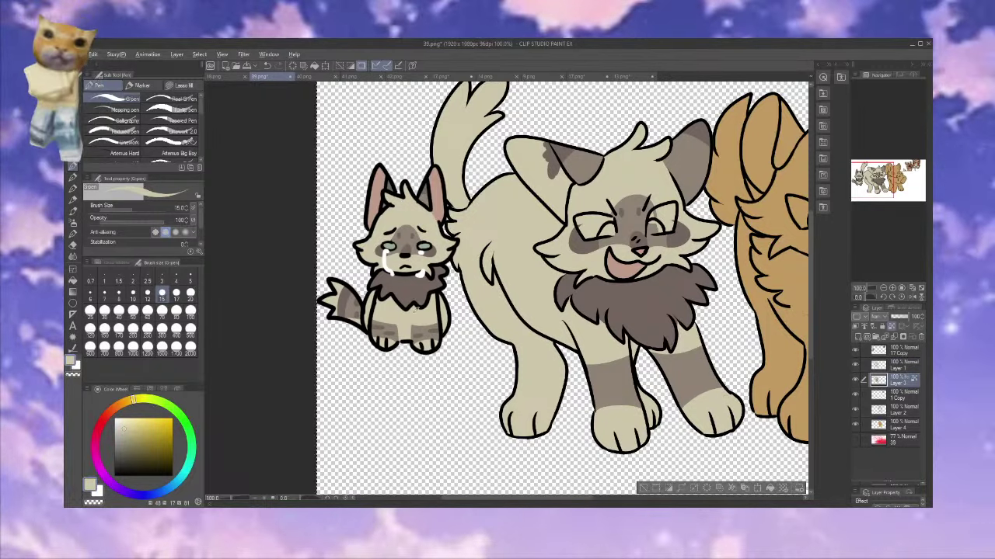
Paint short darker stripes inside both front leg bands using the brown sampled from the chest fur
left_click(619, 303, "alt")
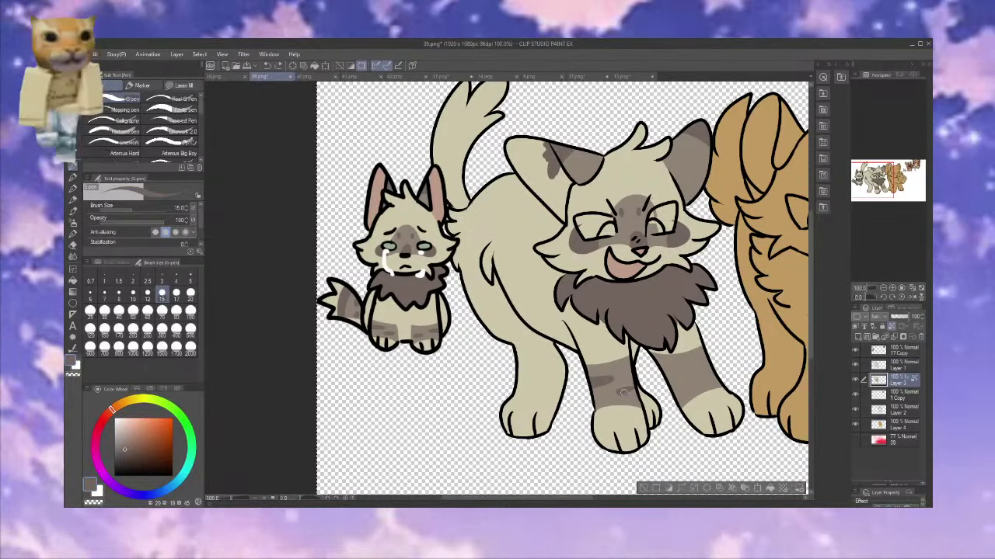
left_click_drag(623, 393, 617, 392)
mouse_move(692, 367)
left_mouse_down()
mouse_move(705, 368)
mouse_move(684, 393)
left_mouse_up()
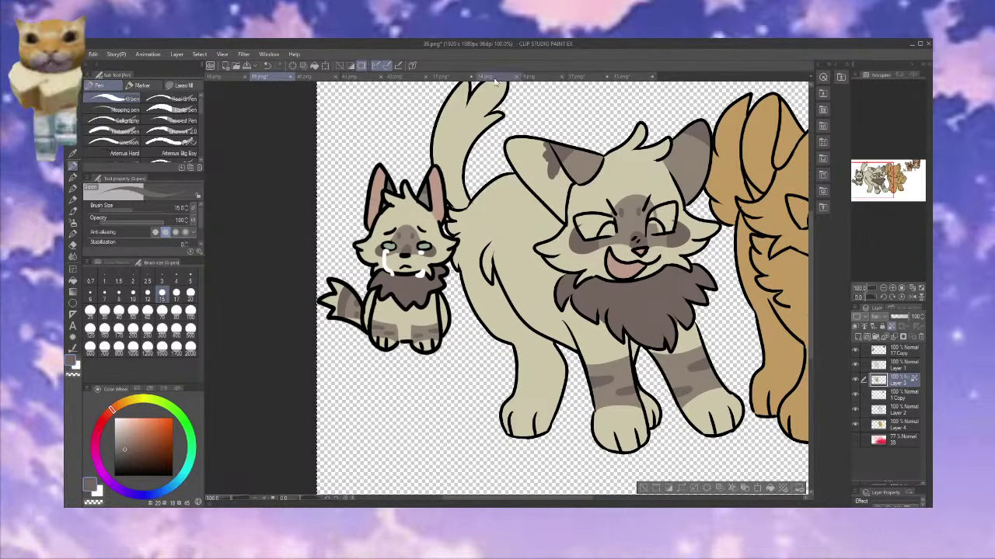
Check the reference drawing, paint a grey-brown band on the cream cat's hind leg, and clean the spill with the cream fur colour
left_click(304, 76)
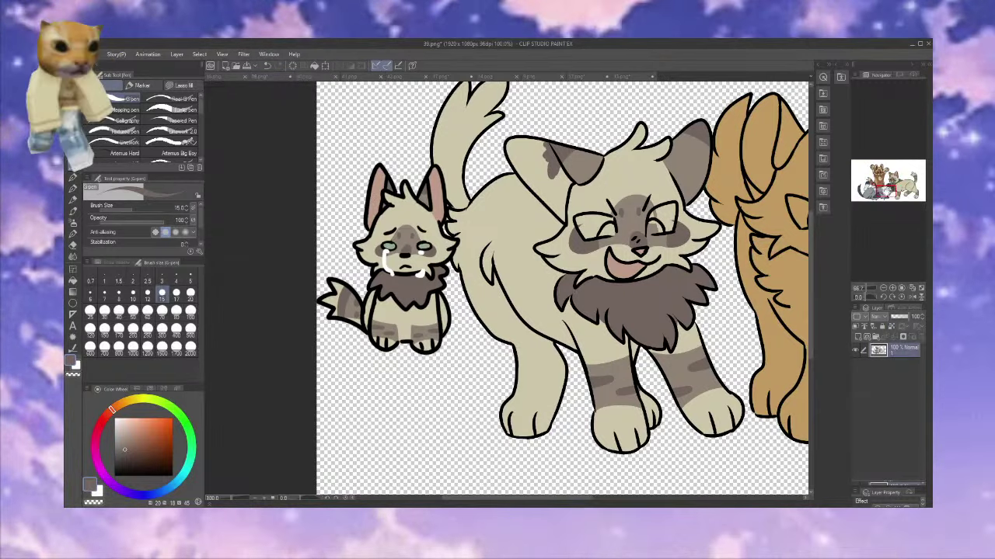
left_click(260, 76)
left_click(602, 370, "alt")
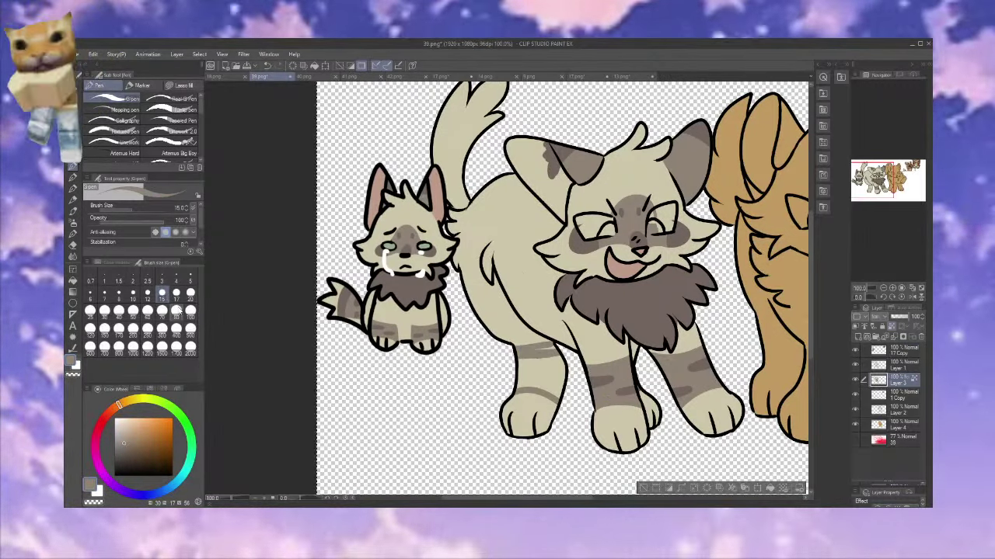
left_click_drag(522, 366, 533, 374)
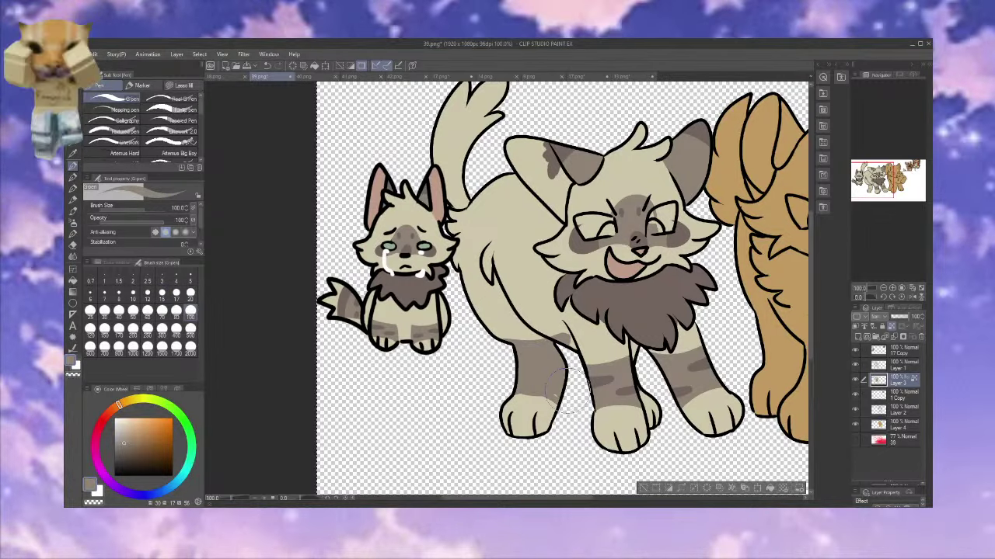
left_click(536, 410, "alt")
left_click_drag(518, 322, 564, 322)
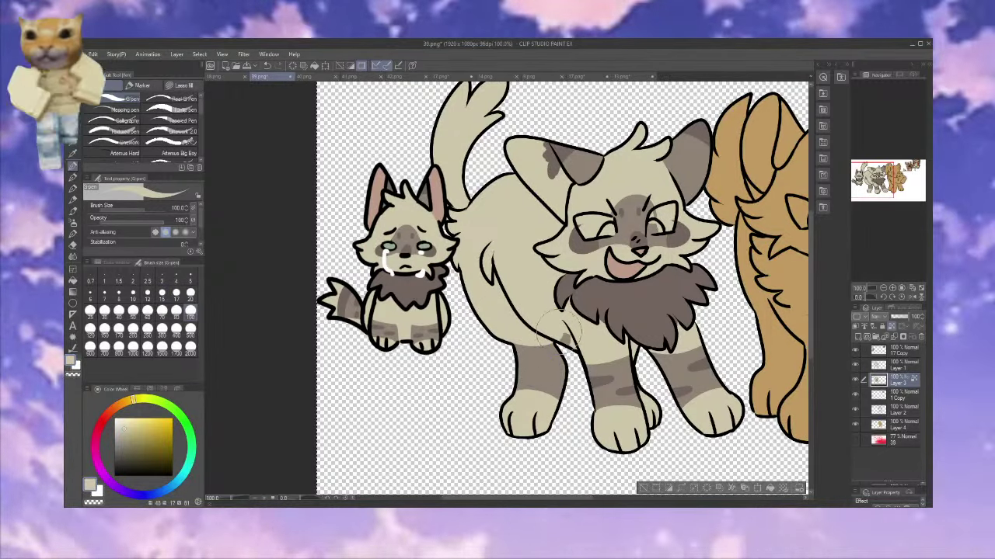
Add darker brown stripes inside the hind leg's grey-brown band, matching the markings in the reference drawing
left_click(610, 371, "alt")
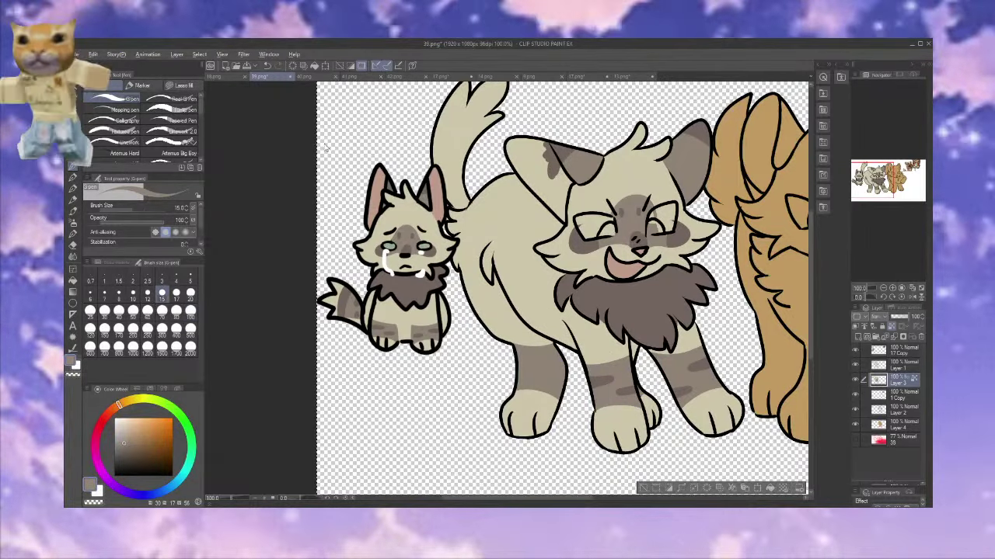
left_click(298, 148, "alt")
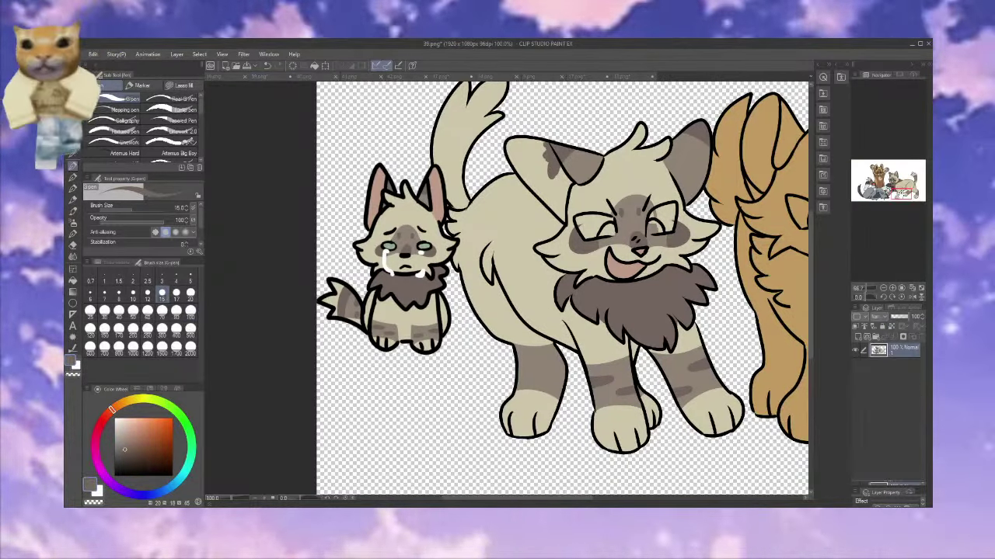
key("ctrl+z")
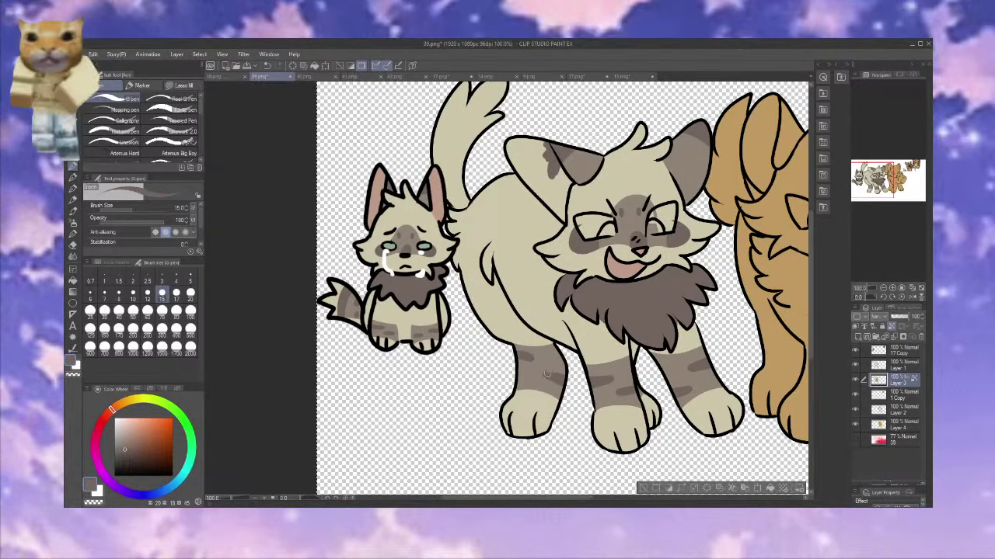
left_click(542, 372, "alt")
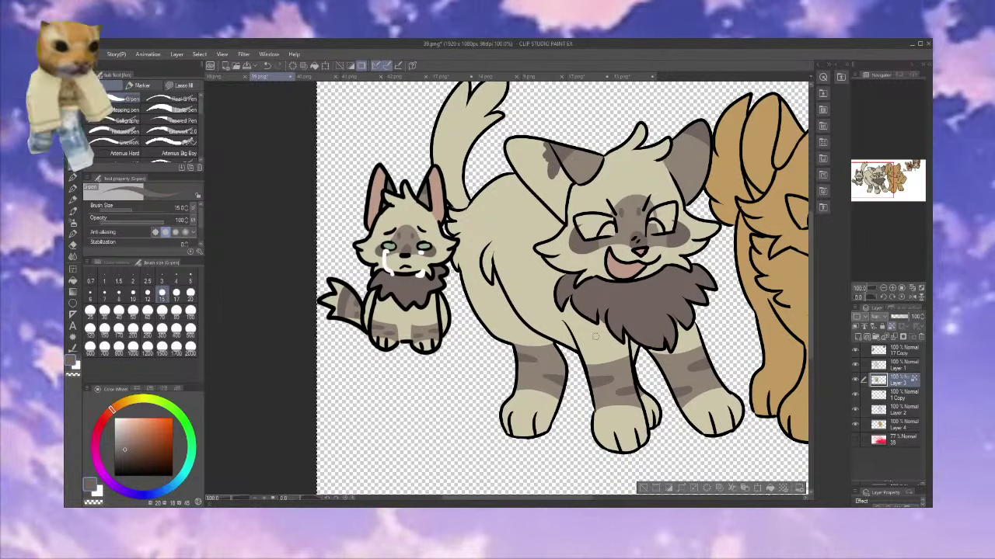
Consult the reference drawing and paint the cream cat's tail grey-brown from its base to below the tip
key("ctrl+Tab")
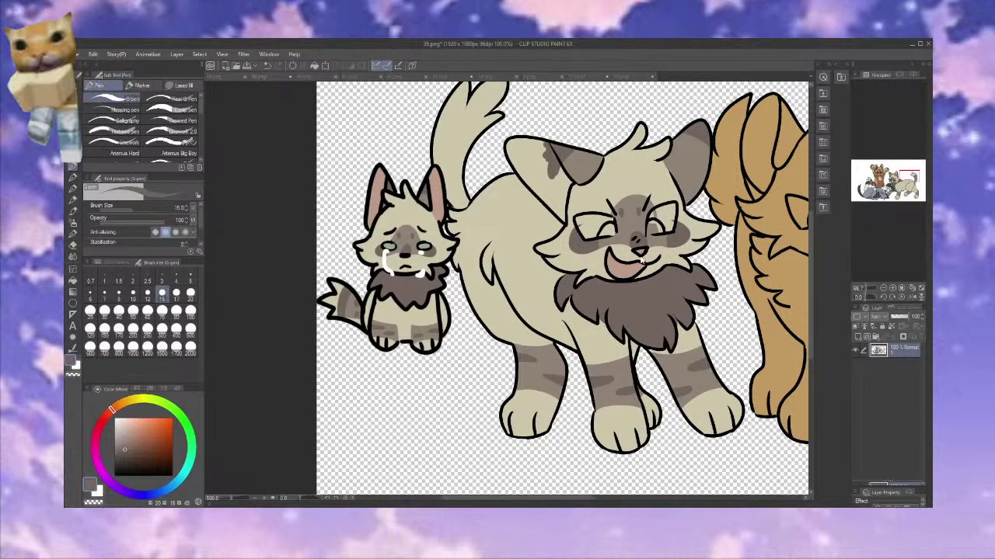
key("ctrl+Tab")
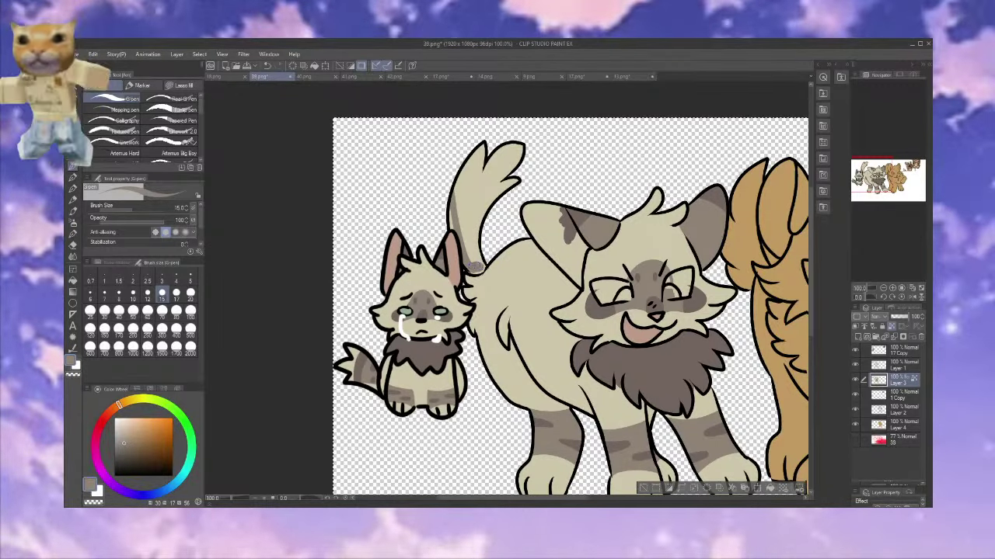
mouse_move(458, 184)
left_mouse_down()
mouse_move(482, 202)
mouse_move(476, 230)
mouse_move(467, 226)
mouse_move(479, 266)
left_mouse_up()
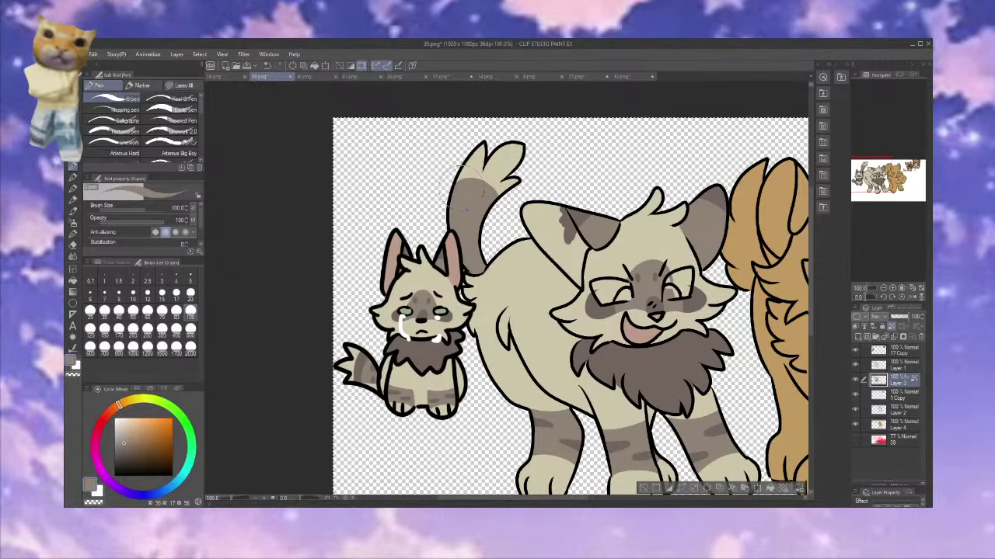
Add darker brown stripes to the tail marking following the reference, and pick up the cream fur colour again
left_click(305, 77)
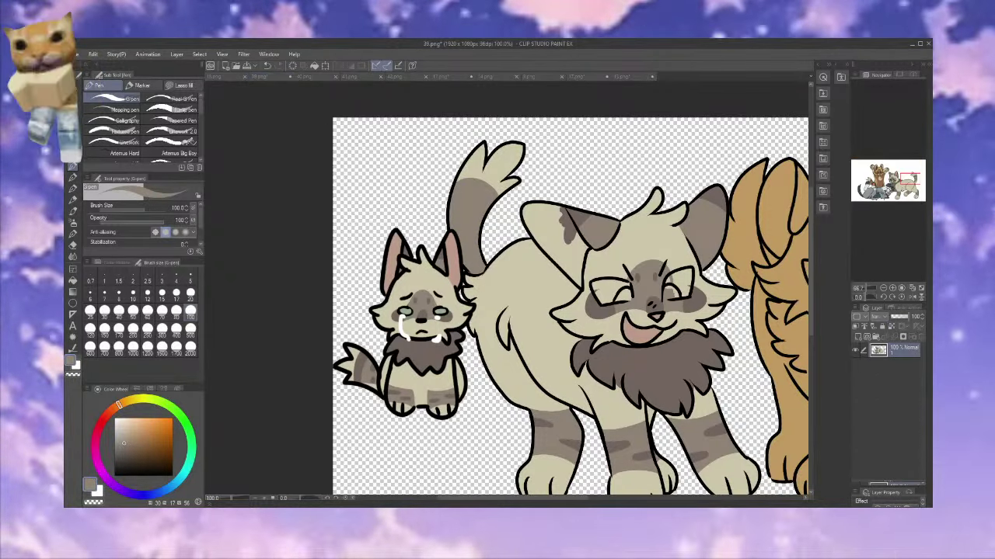
left_click(578, 214, "alt")
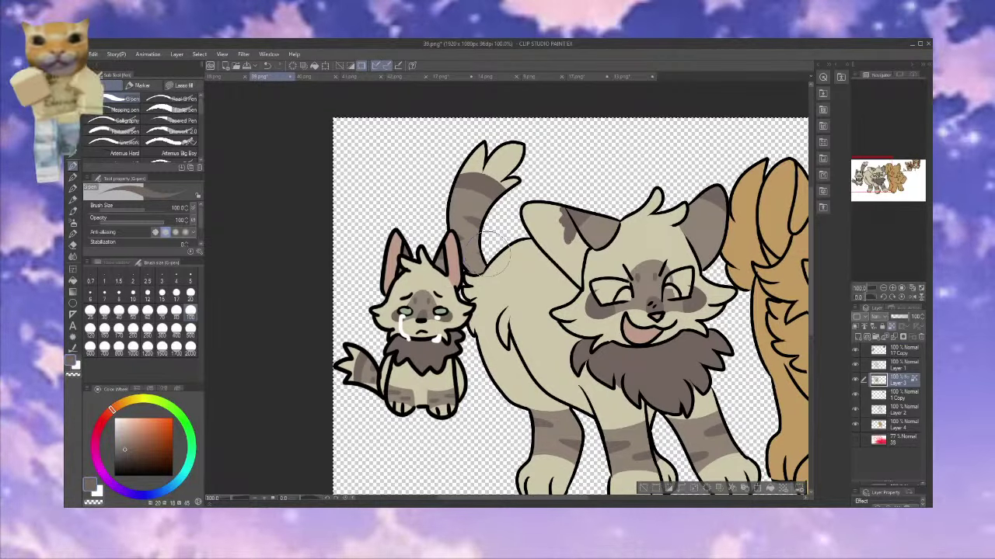
left_click(510, 281, "alt")
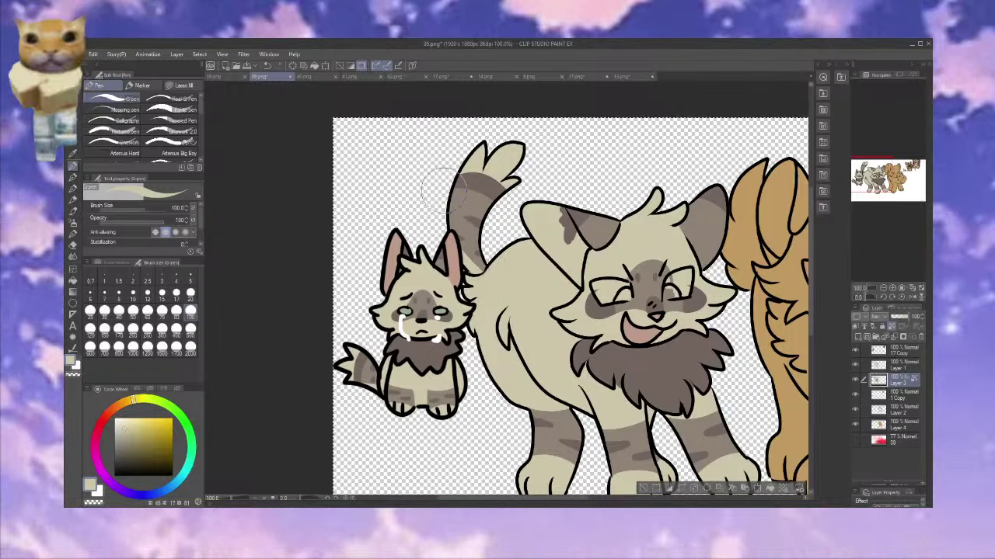
Dab a small cluster of grey-brown spots on the cream cat's side behind the chest fur, following the reference drawing
left_click_drag(601, 214, 613, 169)
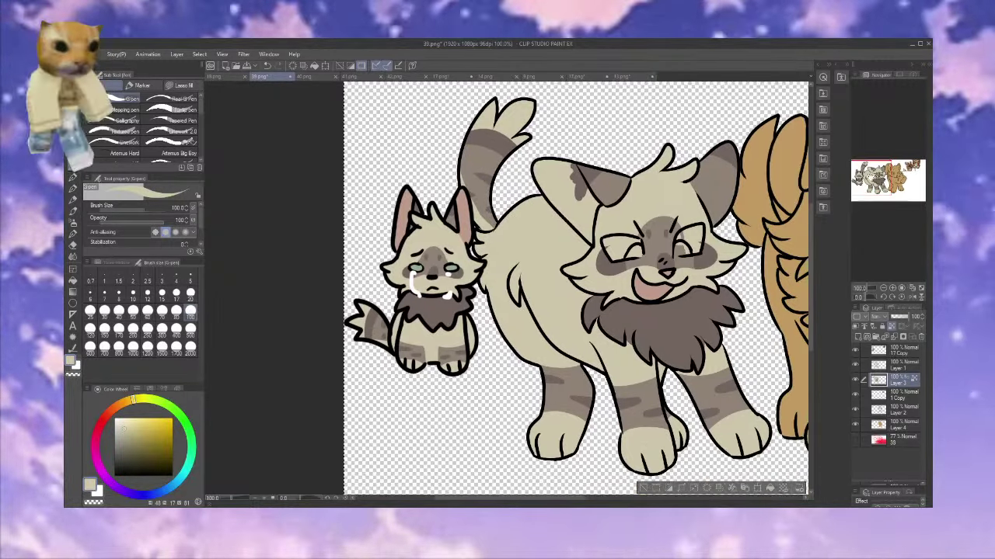
left_click(304, 76)
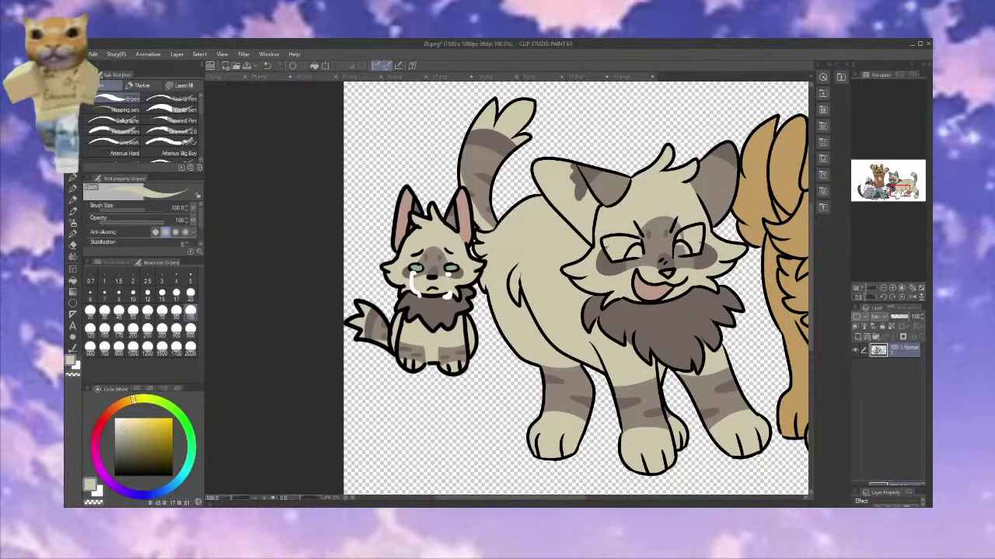
key("ctrl+Tab")
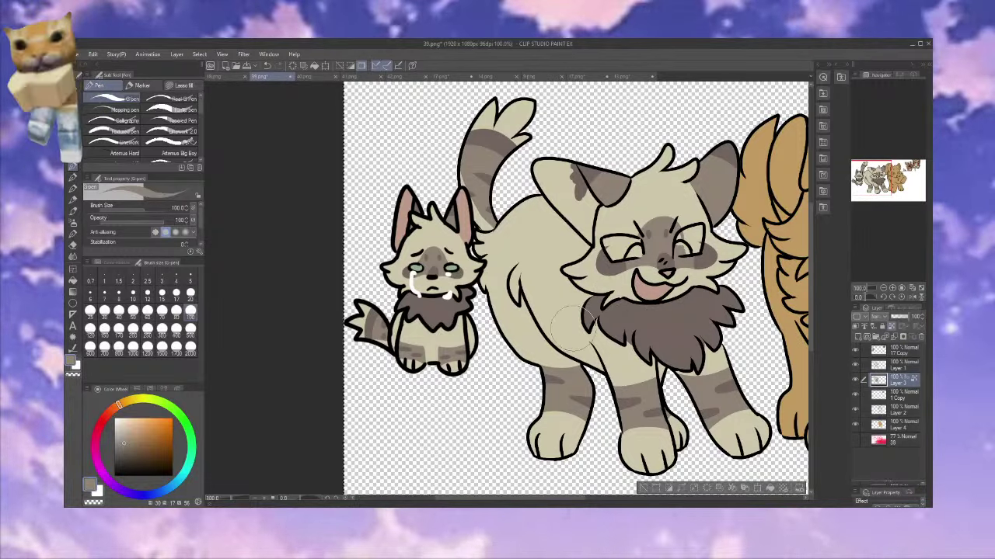
left_click_drag(575, 330, 575, 335)
left_click(558, 317)
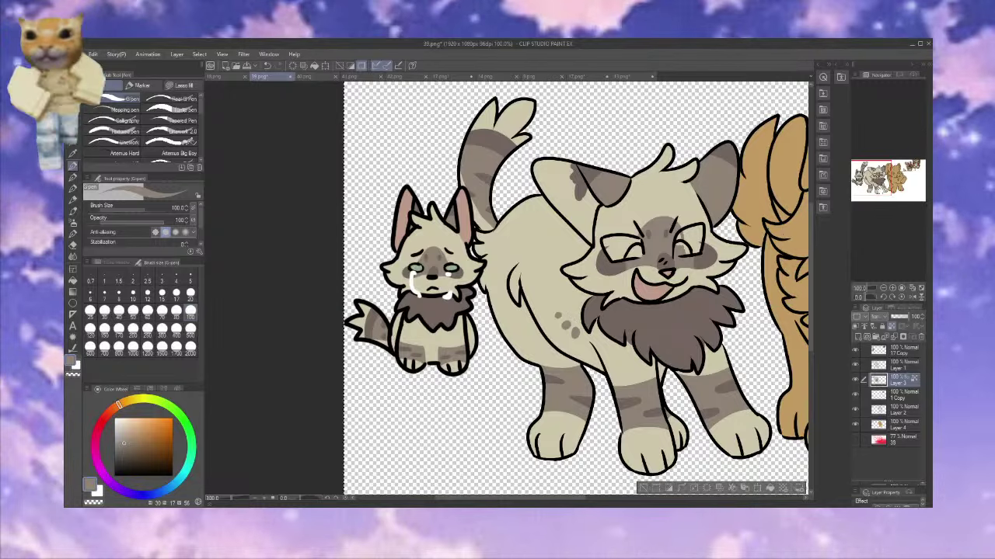
Colour both of the cream cat's eyes pale green sampled from the reference, and resample the grey-brown for the marking around them
left_click(305, 76)
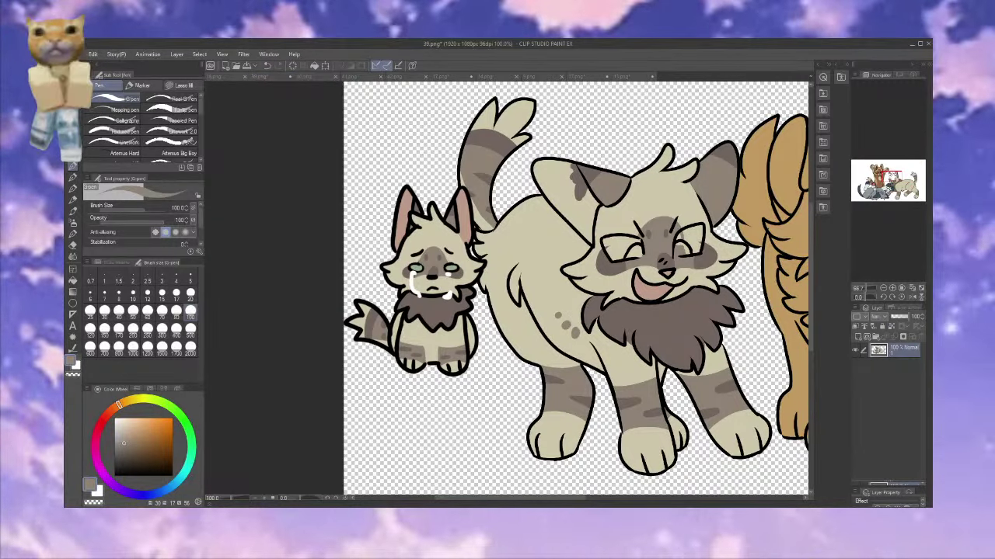
left_click(313, 164)
key("ctrl+Tab")
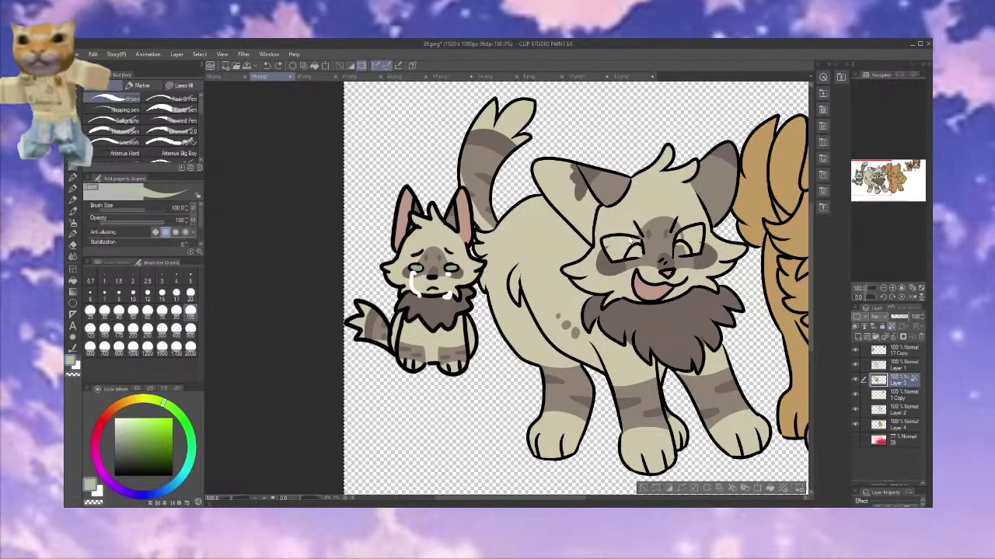
key("ctrl+Tab")
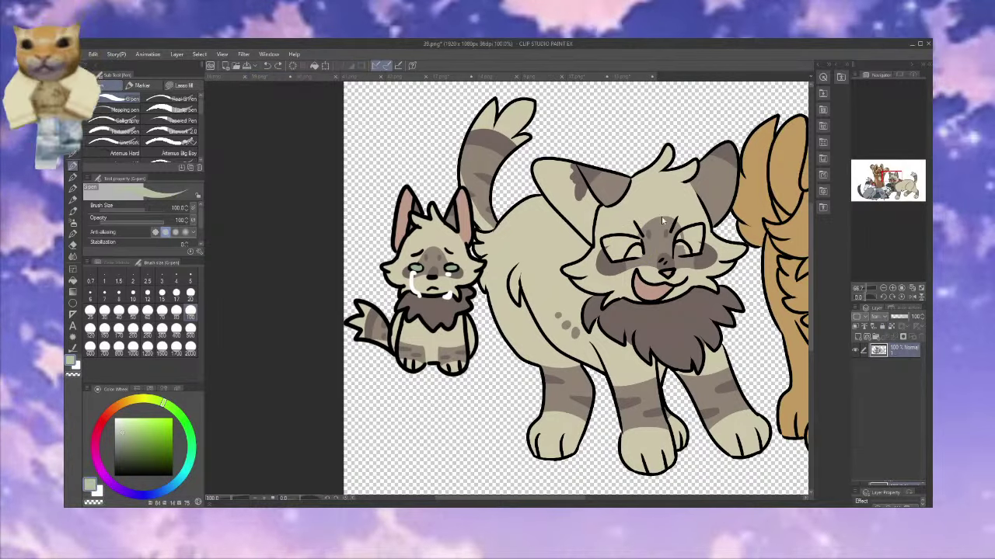
key("ctrl+Tab")
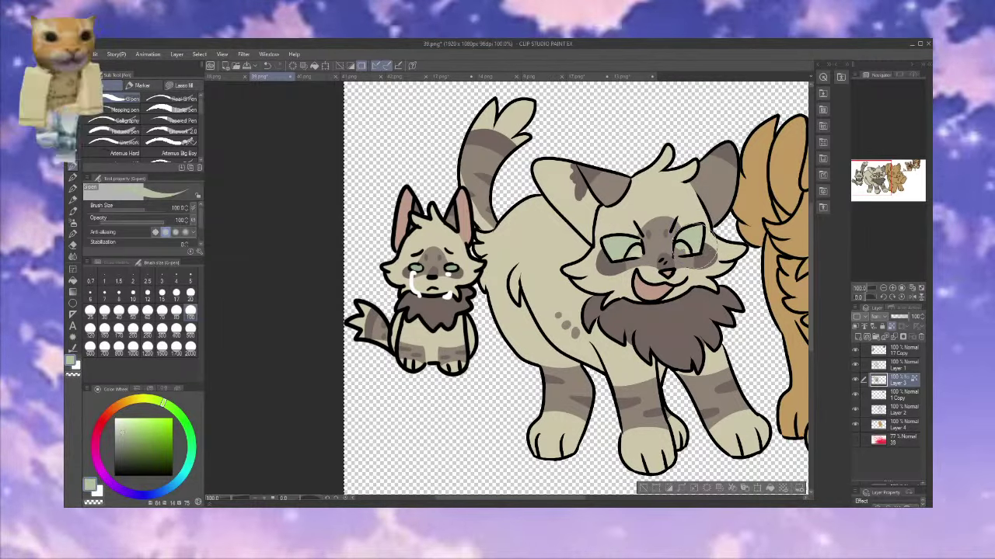
left_click(665, 232, "alt")
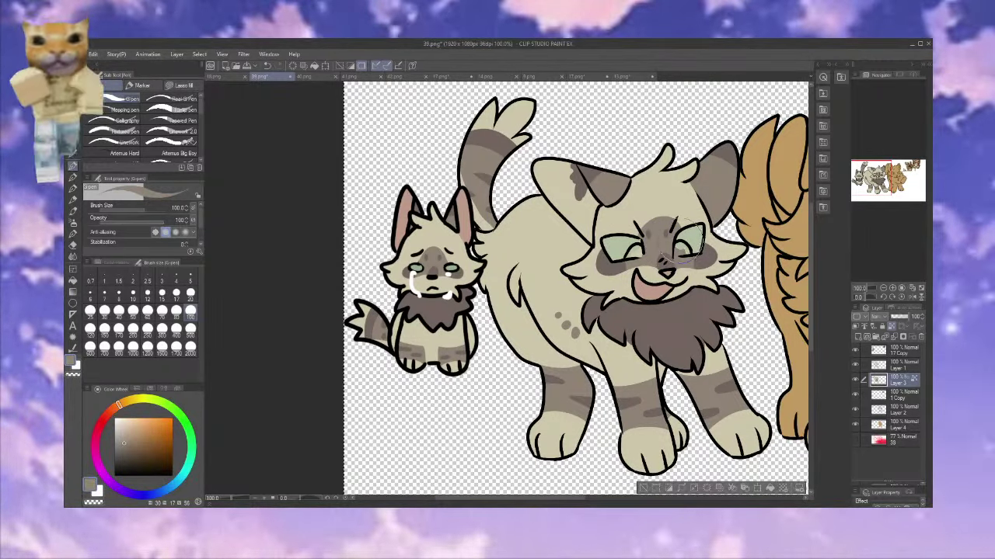
Colour the cream cat's irises a darker green sampled from the reference, and clean the surrounding marking with grey-brown
key("ctrl+Tab")
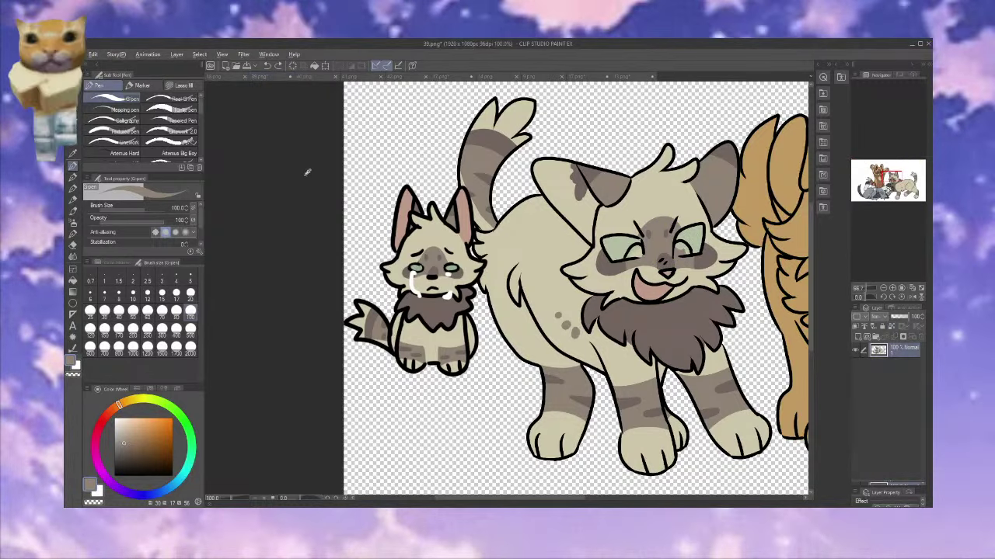
key("ctrl+shift+Tab")
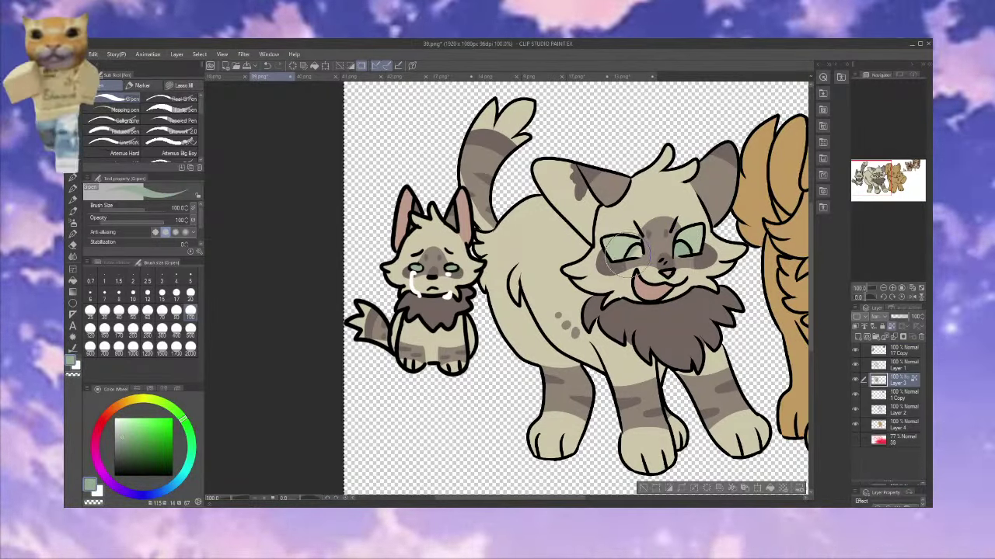
left_click(680, 257, "alt")
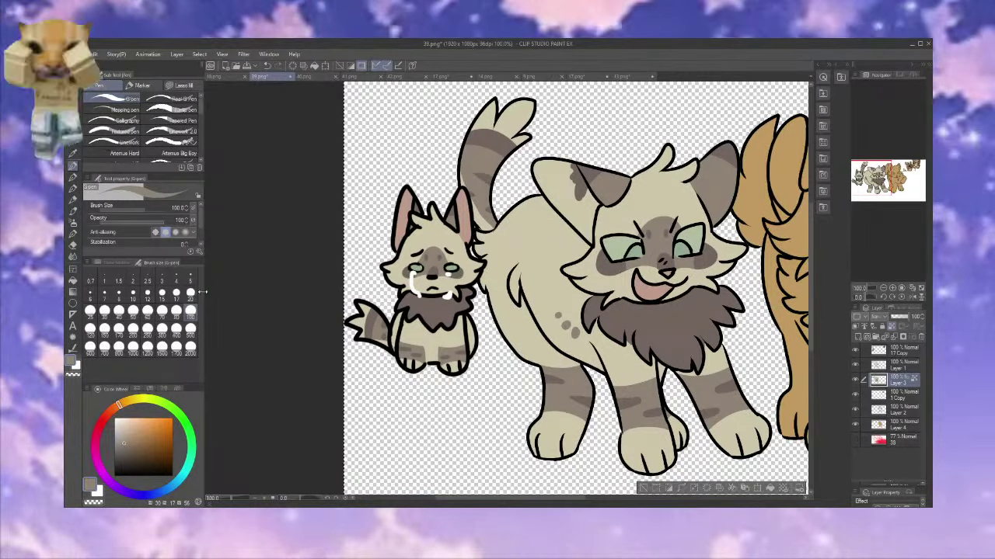
Set the brush size to 12 and paint the cream cat's pupils dark purple sampled from the reference drawing
left_click(148, 293)
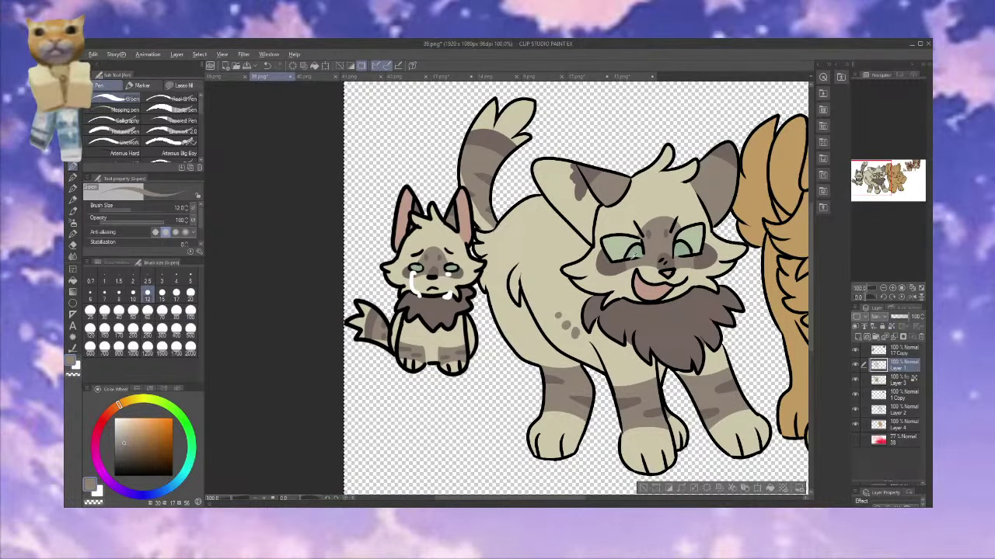
key("x")
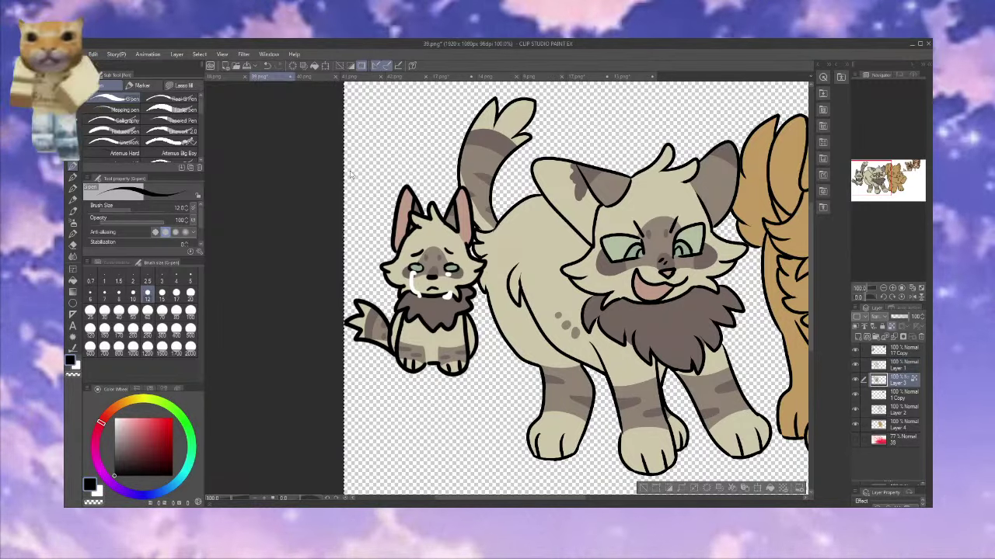
left_click(312, 173)
left_click(320, 179, "alt")
key("ctrl+Tab")
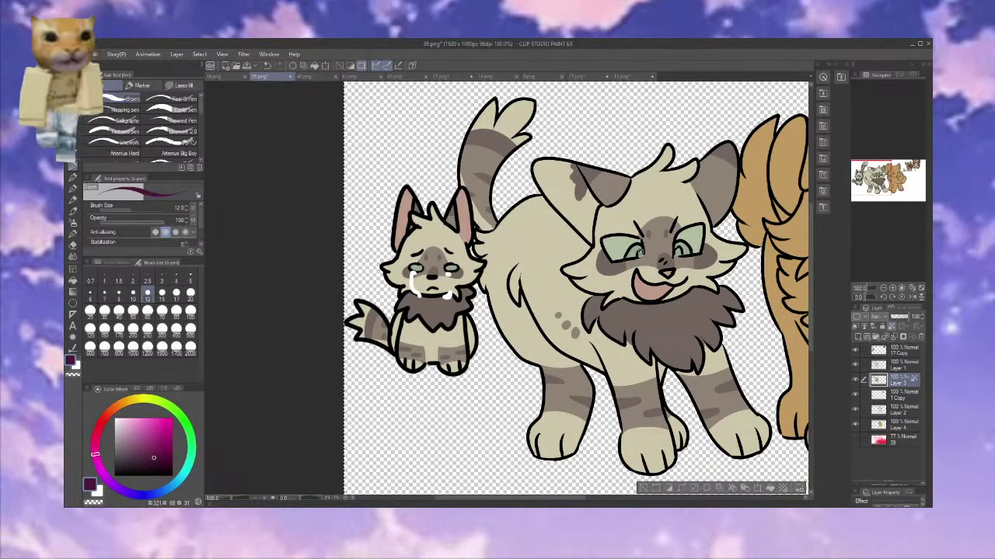
left_click_drag(640, 254, 679, 250)
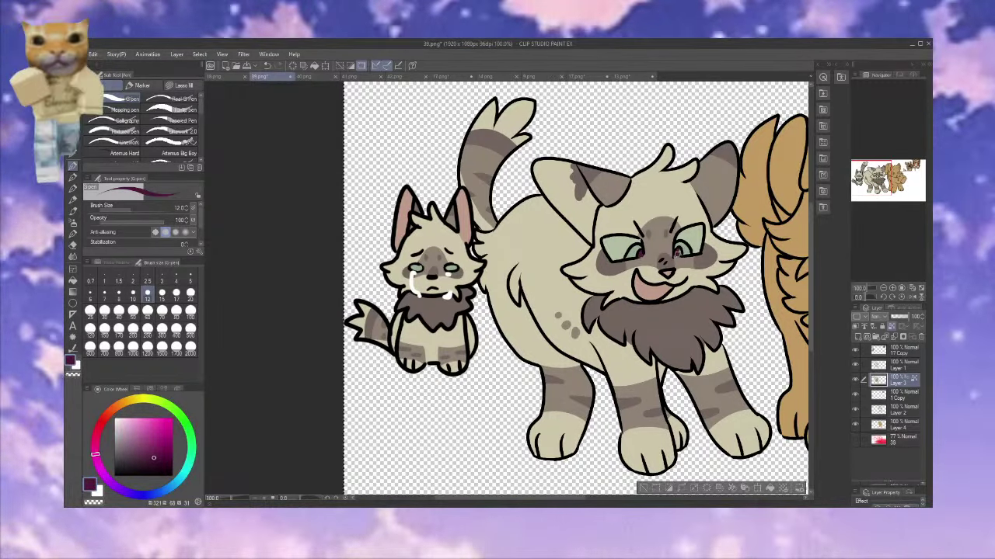
left_click(300, 163)
left_click(304, 169, "alt")
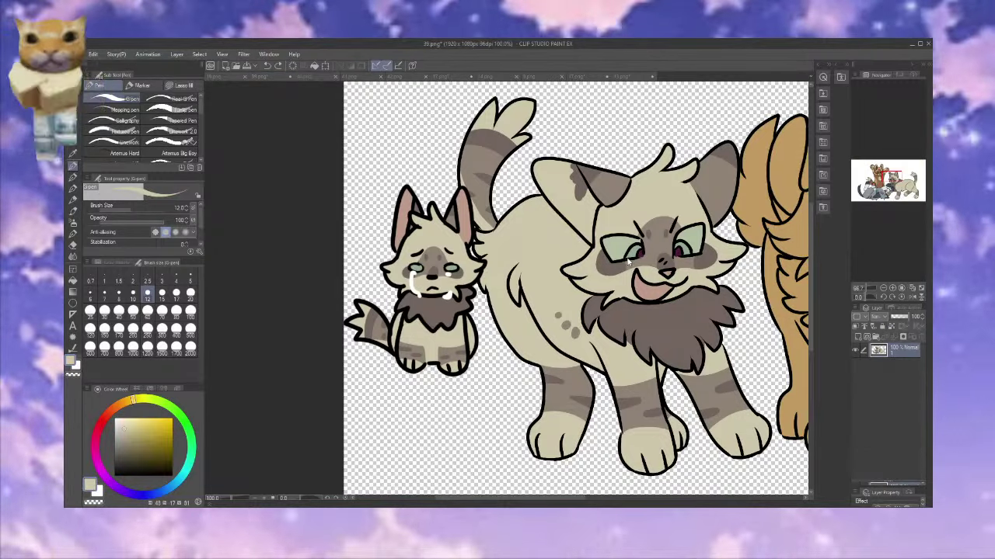
left_click(638, 244)
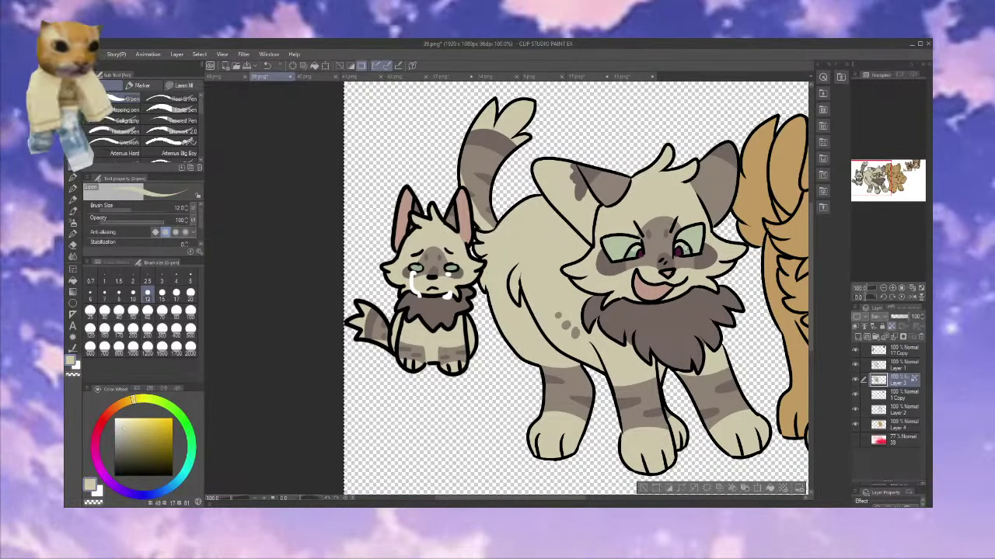
Look over the whole illustration and examine the tan cat alongside its brown reference drawings
left_click(883, 289)
left_click_drag(888, 170, 898, 172)
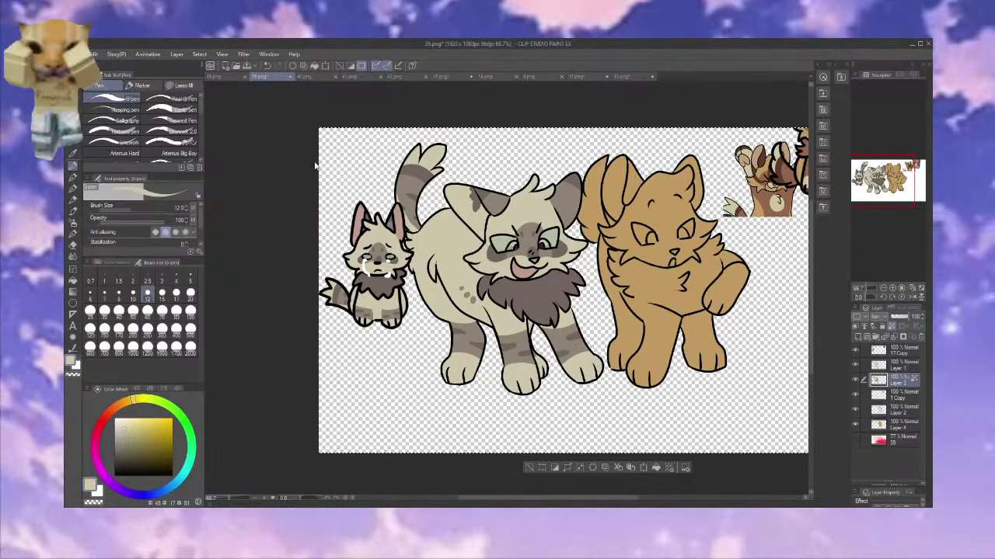
left_click(216, 77)
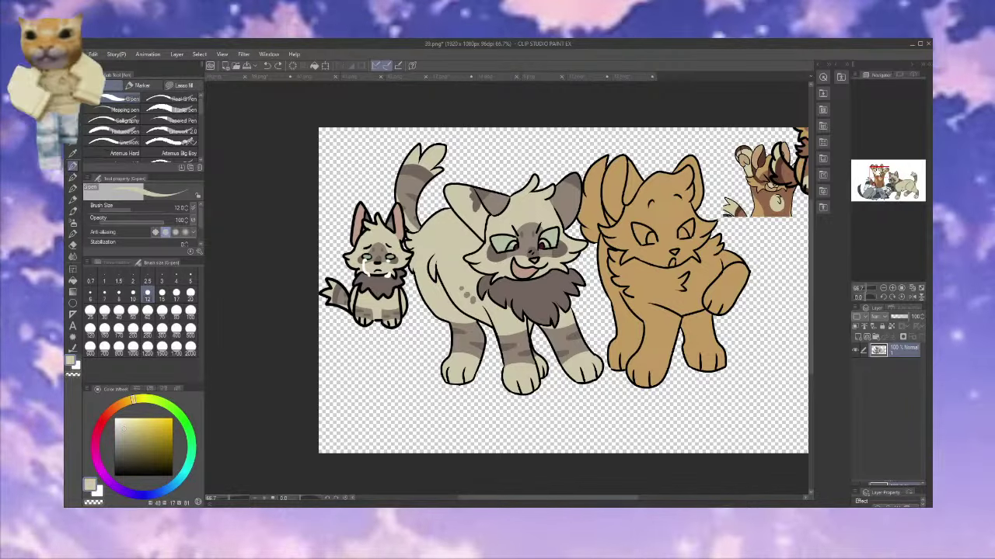
left_click(259, 77)
double_click(892, 289)
left_click_drag(884, 181, 902, 172)
key("ctrl+Tab")
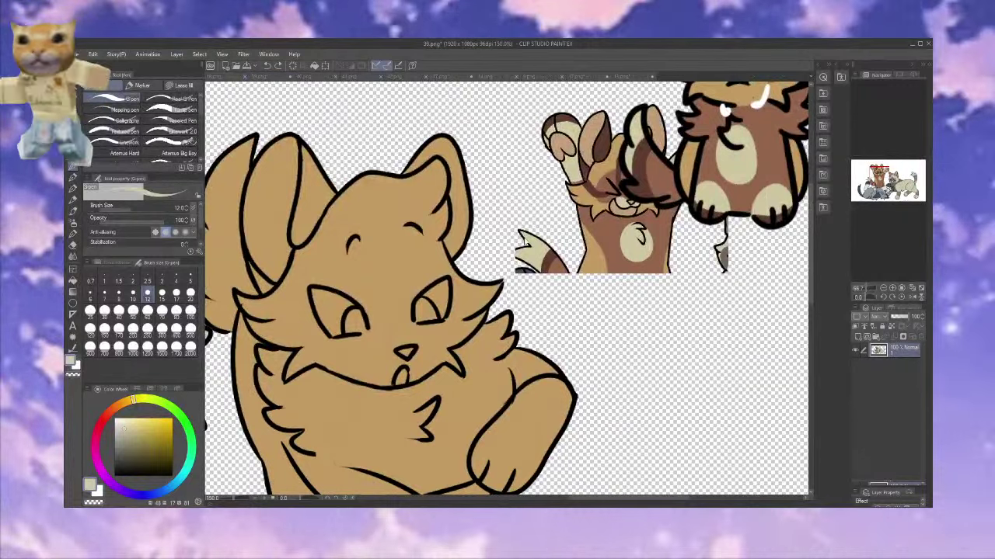
key("ctrl+shift+Tab")
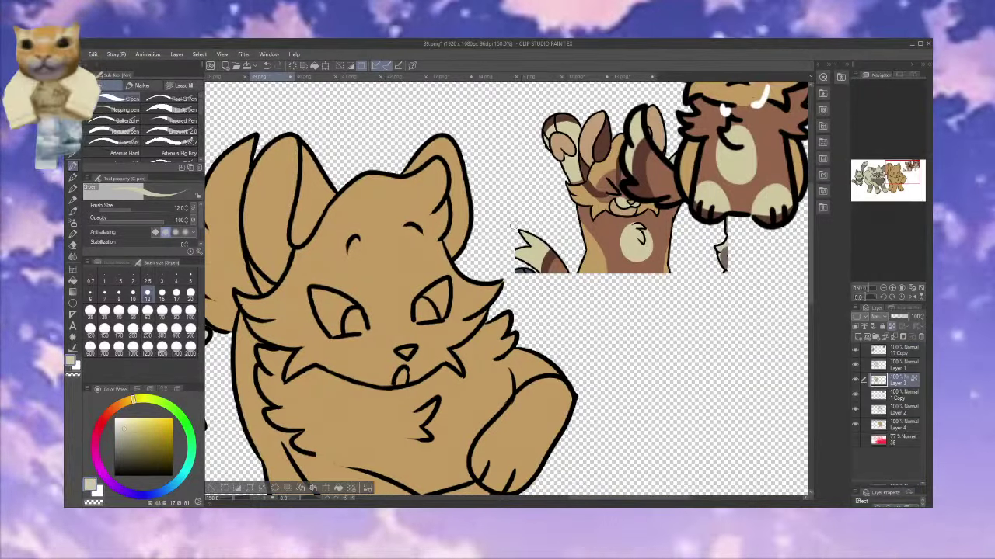
scroll(511, 245, "down", 2)
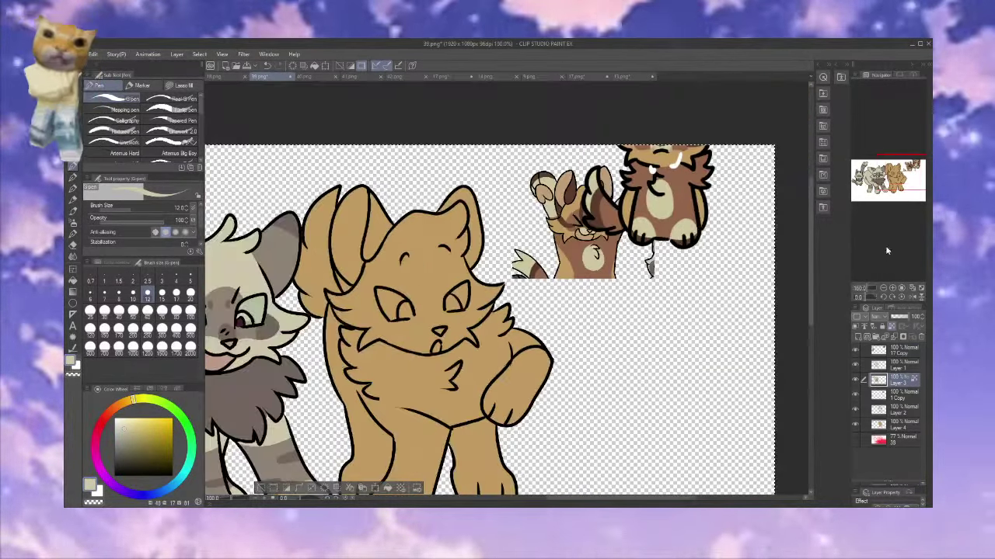
Move the two brown cat references lower and apart beside the tan cat so their markings can be seen
left_click_drag(505, 311, 511, 267)
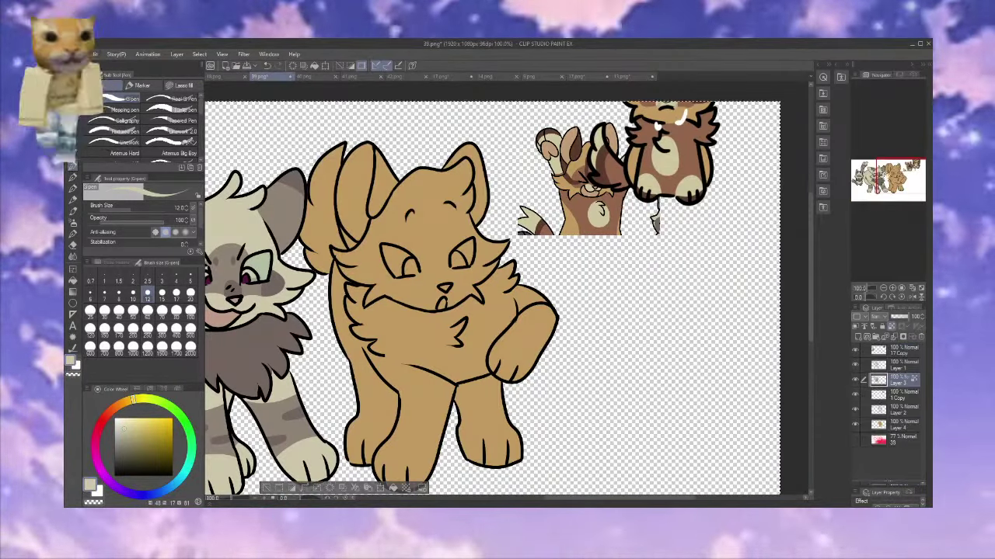
left_click_drag(559, 310, 565, 289)
left_click(899, 426)
left_click(891, 326)
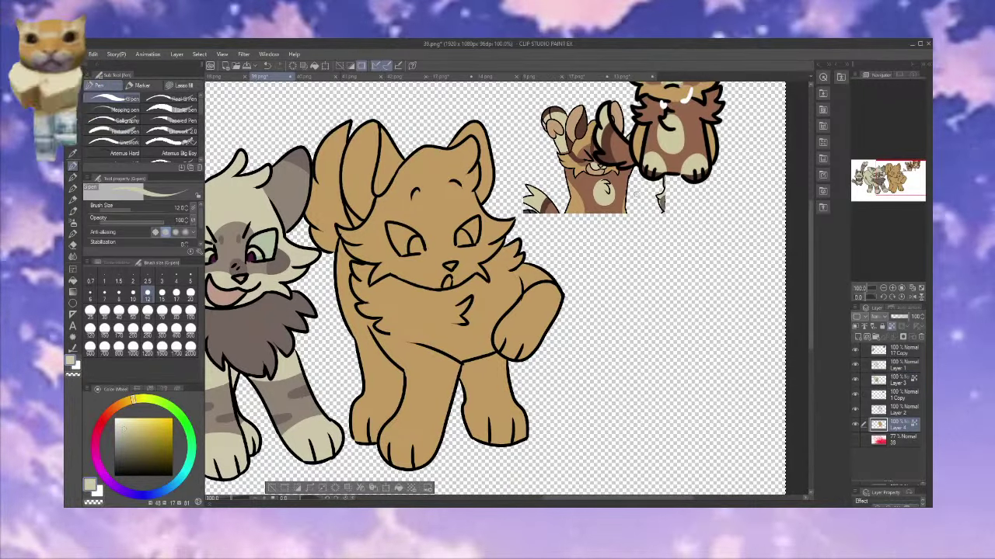
left_click_drag(628, 213, 659, 317)
left_click(902, 426)
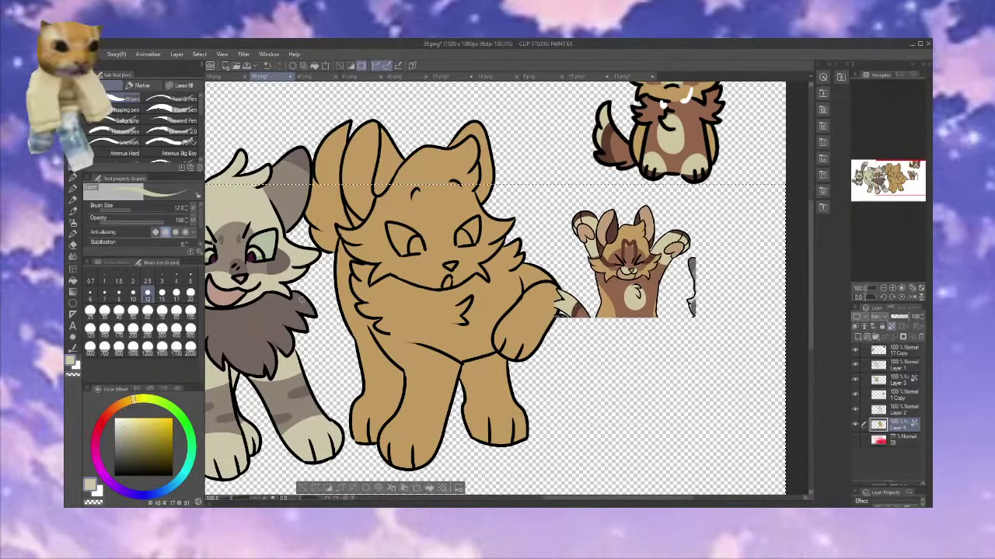
mouse_move(684, 142)
left_mouse_down()
mouse_move(724, 207)
mouse_move(744, 216)
left_mouse_up()
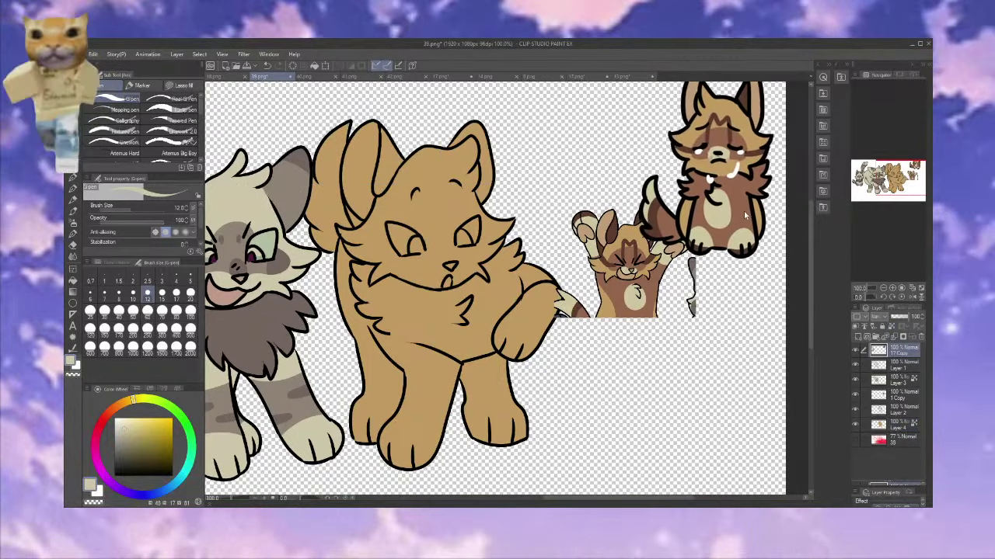
On Layer 4, outline a mask around the tan cat's eyes in reddish-brown sampled from the reference and fill it
left_click(900, 426)
left_click(724, 137, "alt")
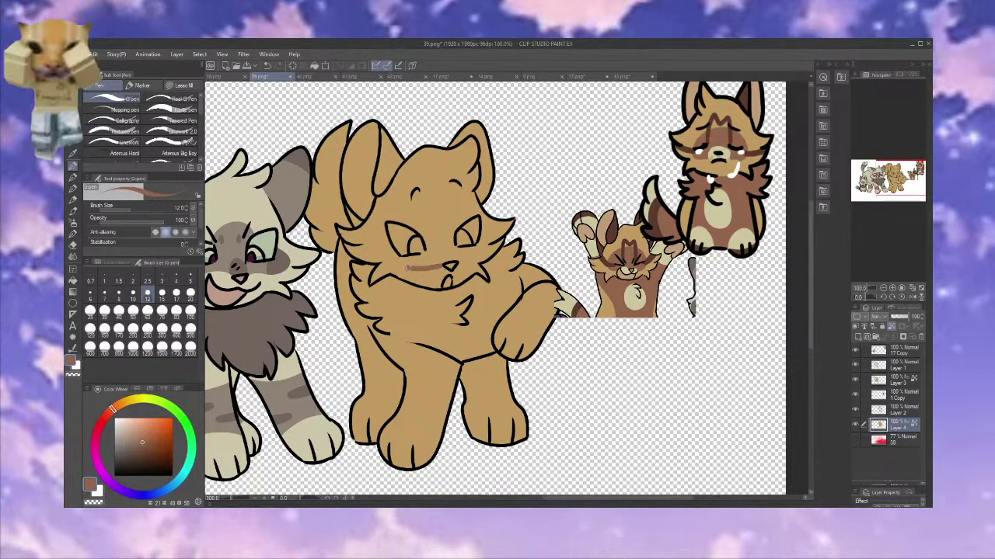
mouse_move(406, 268)
left_mouse_down()
mouse_move(439, 208)
mouse_move(475, 254)
left_mouse_up()
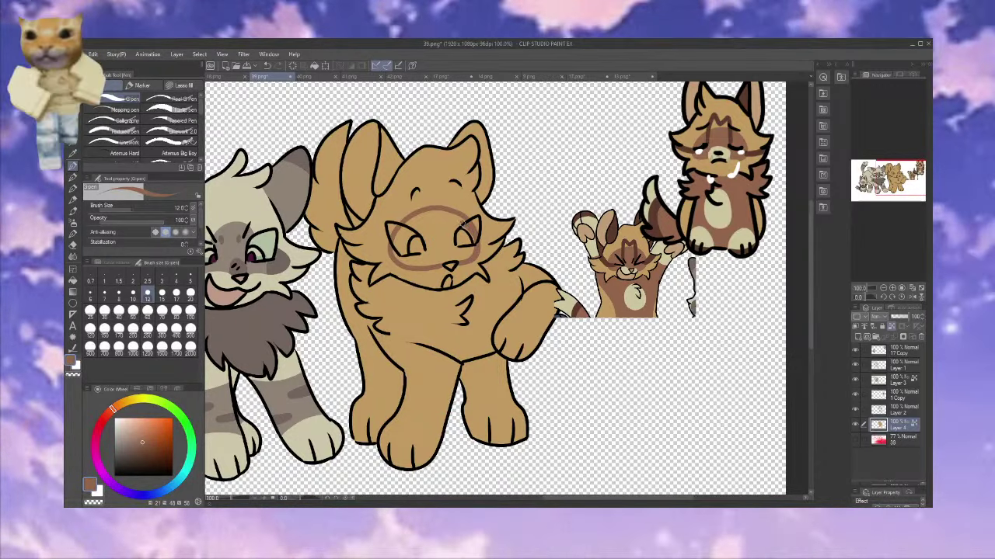
key("g")
left_click(405, 233)
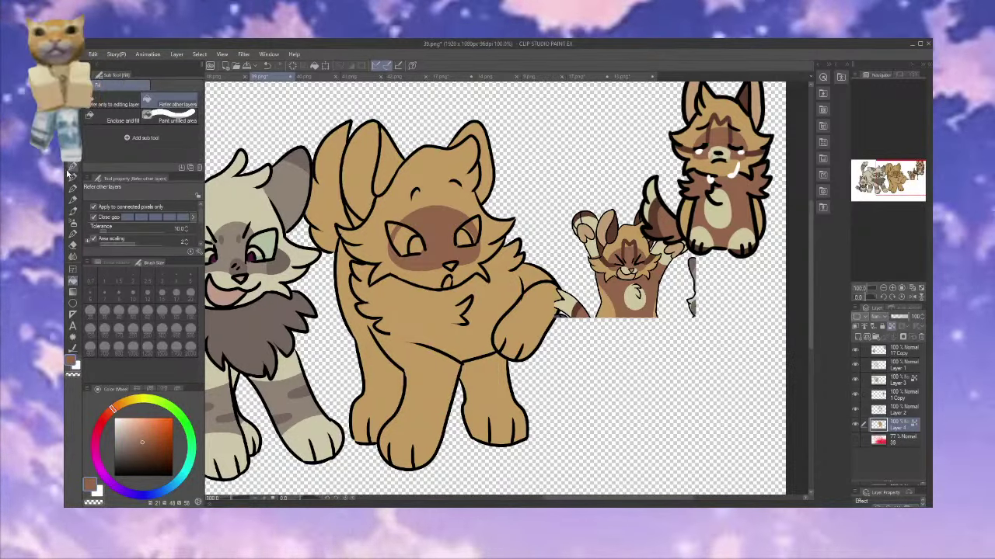
Paint the tan cat's muzzle pale cream sampled from the reference, and pick up the tan fur colour again
left_click(71, 167)
left_click(727, 155, "alt")
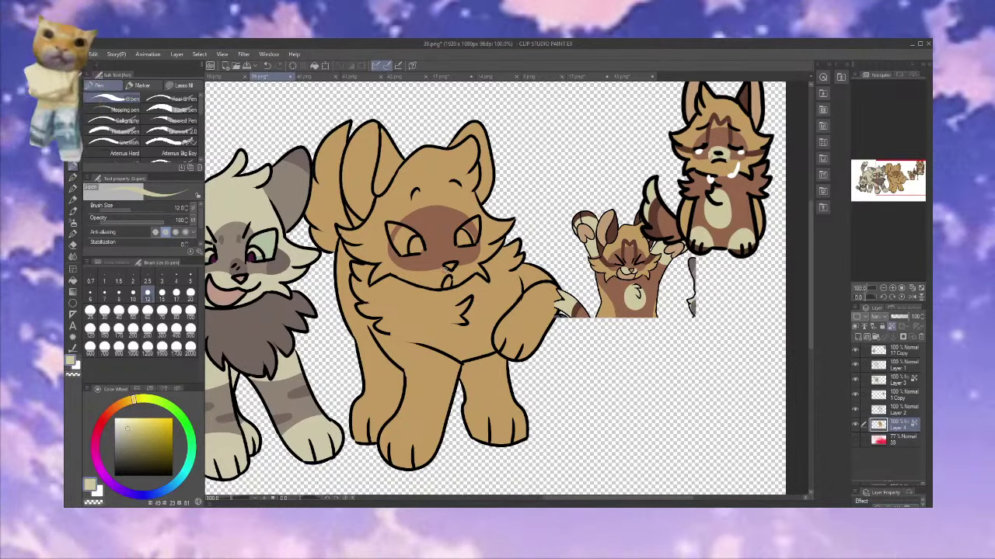
mouse_move(430, 271)
left_mouse_down()
mouse_move(440, 284)
mouse_move(460, 261)
mouse_move(457, 278)
left_mouse_up()
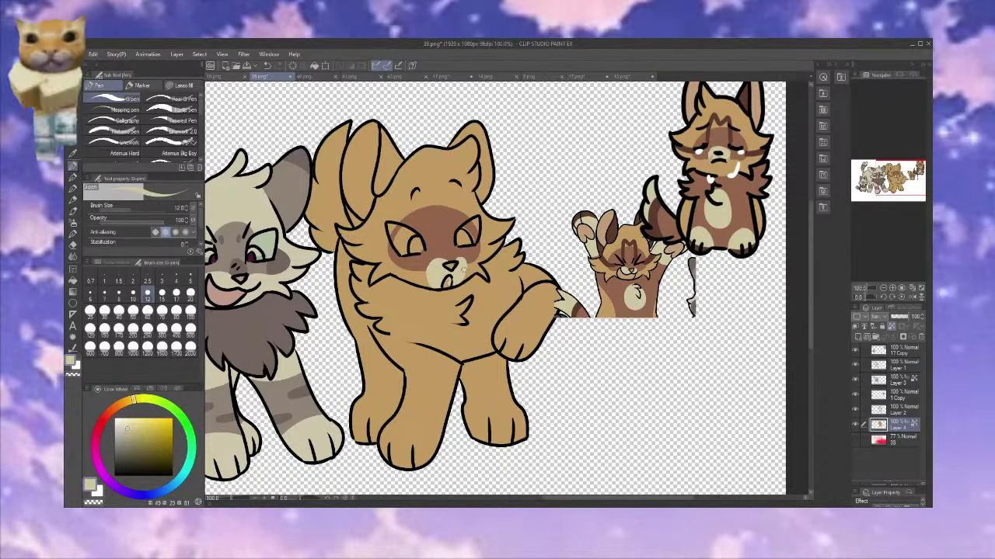
left_click(439, 286, "alt")
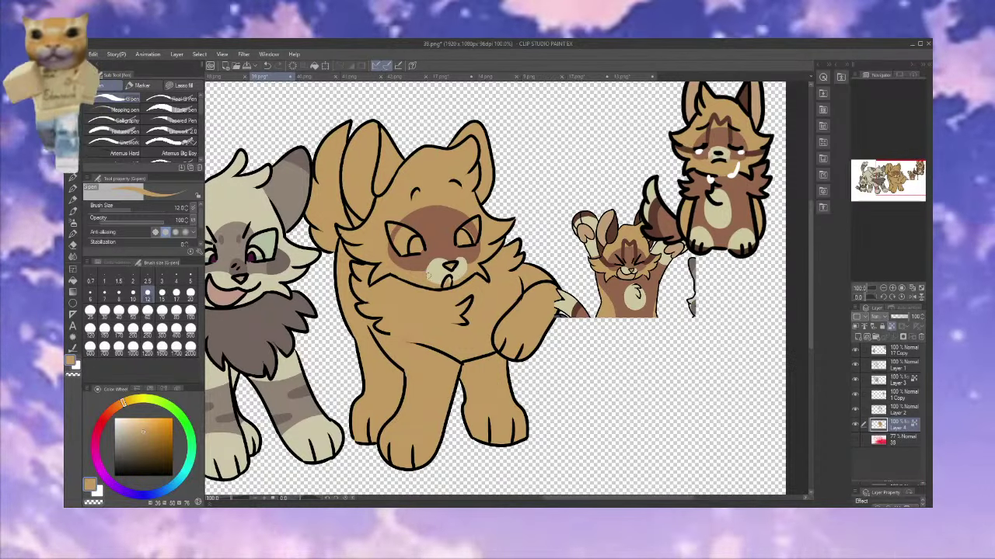
Draw dark brown M-shaped forehead stripes and cheek stripes on the tan cat, using the colour sampled from the reference
left_click(706, 132, "alt")
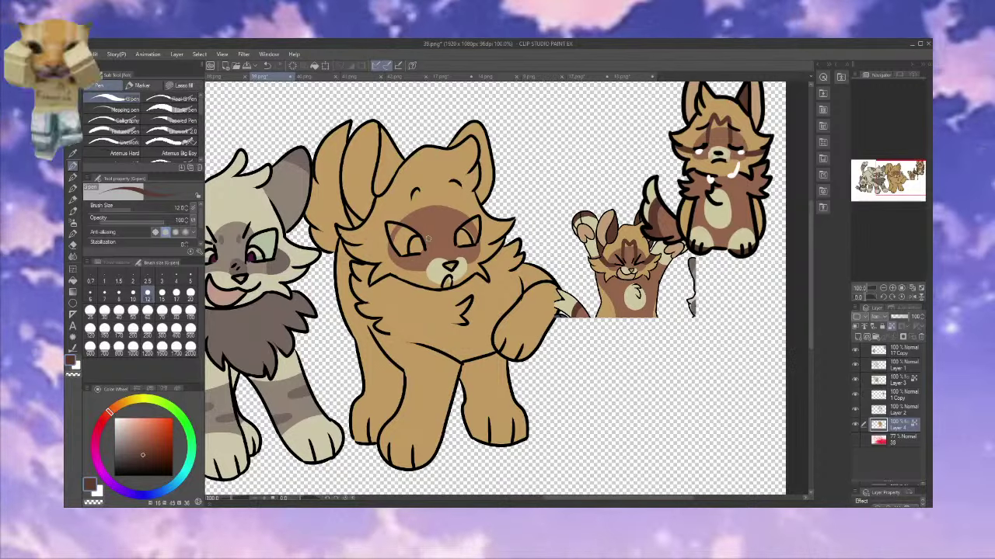
mouse_move(422, 230)
left_mouse_down()
mouse_move(421, 191)
mouse_move(434, 183)
mouse_move(458, 194)
mouse_move(462, 223)
left_mouse_up()
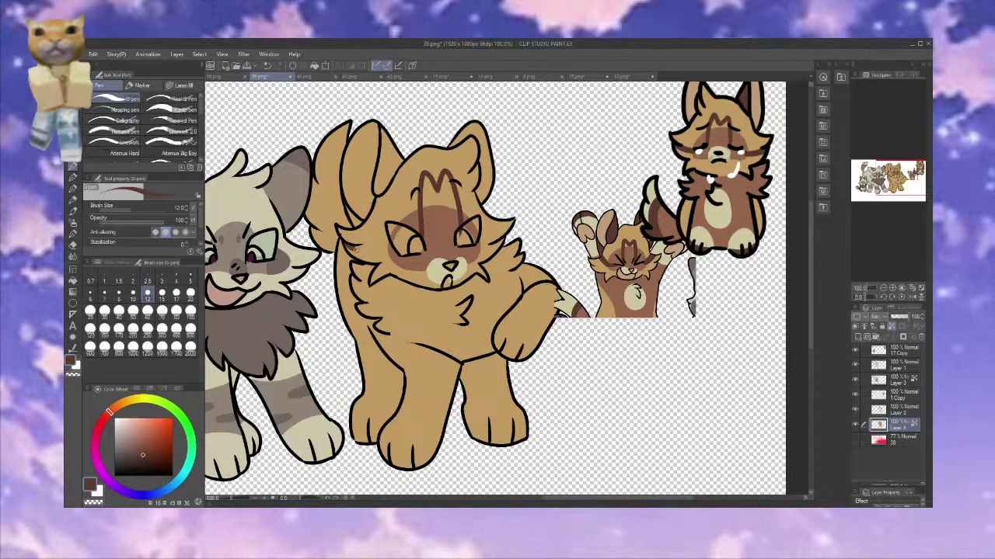
left_click_drag(355, 250, 394, 252)
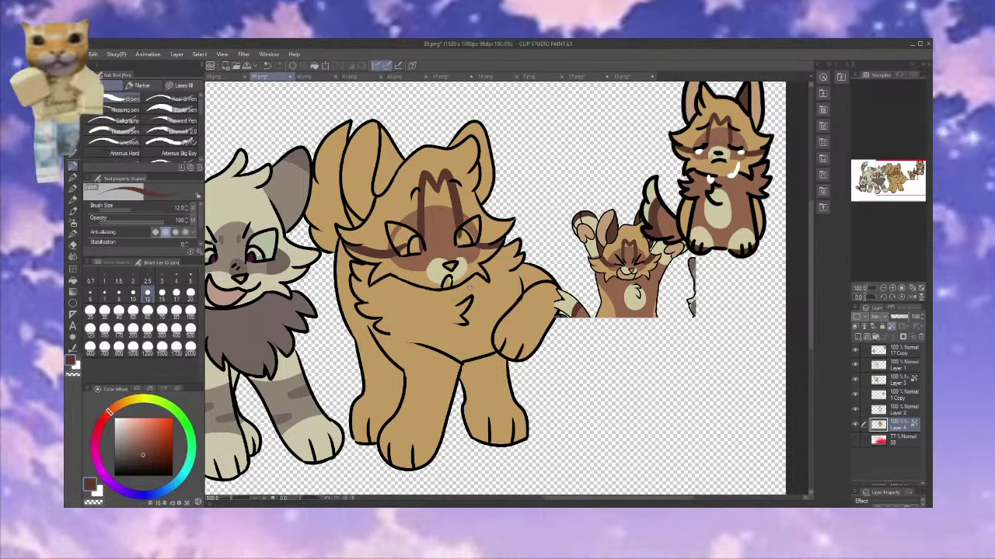
Close off the tan cat's chest with reddish-brown lines sampled from its face mask, fill it, and tidy the lower edge
left_click(429, 253, "alt")
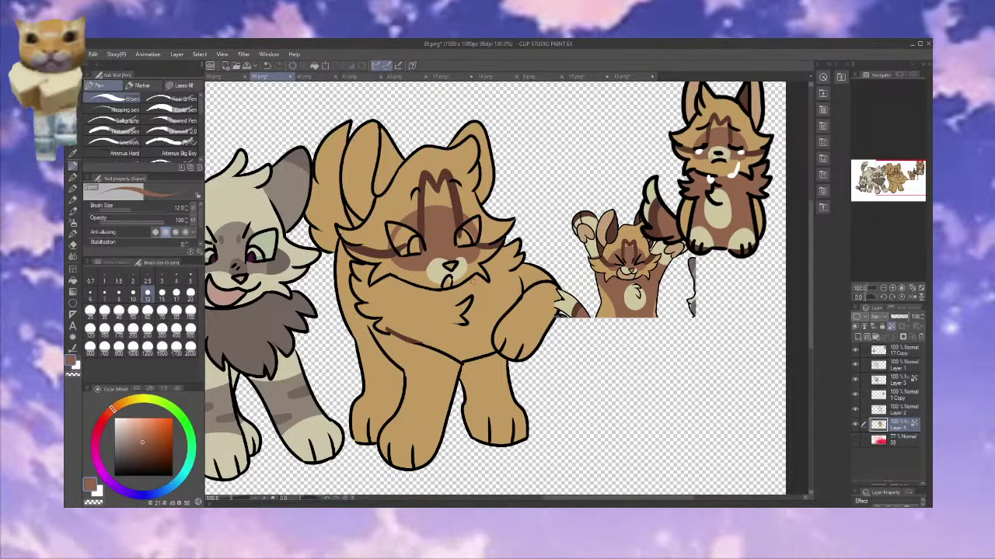
left_click_drag(383, 331, 425, 340)
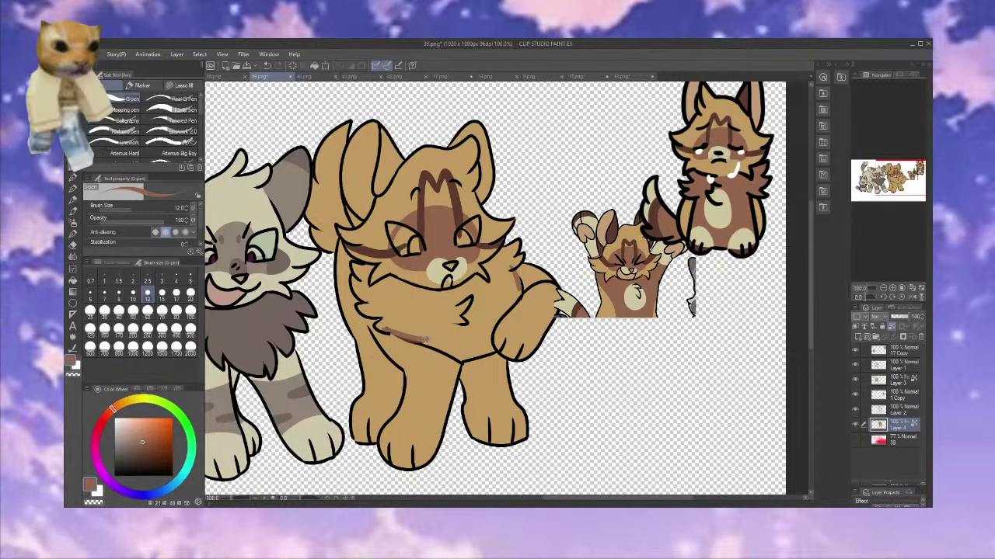
key("g")
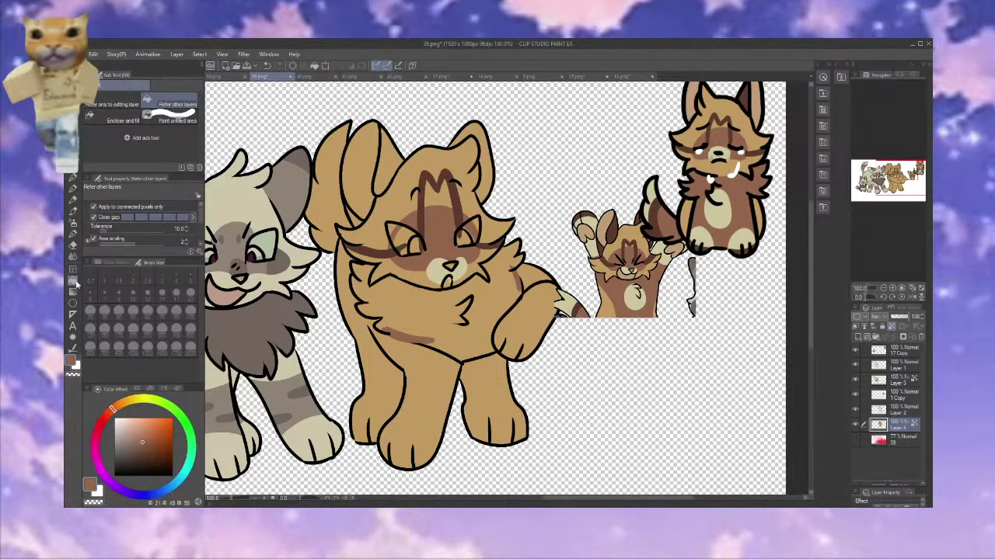
left_click(383, 304)
left_click(72, 177)
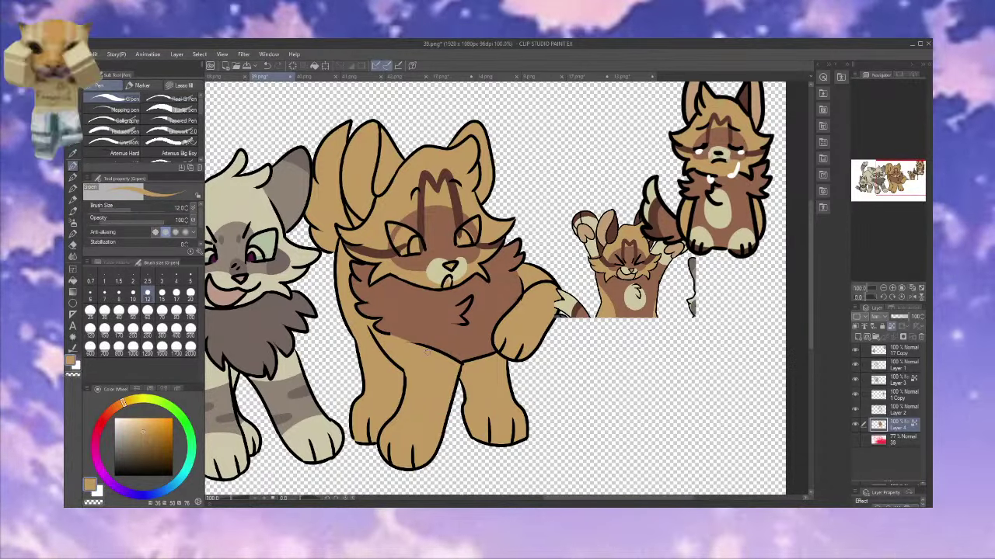
left_click(434, 341, "alt")
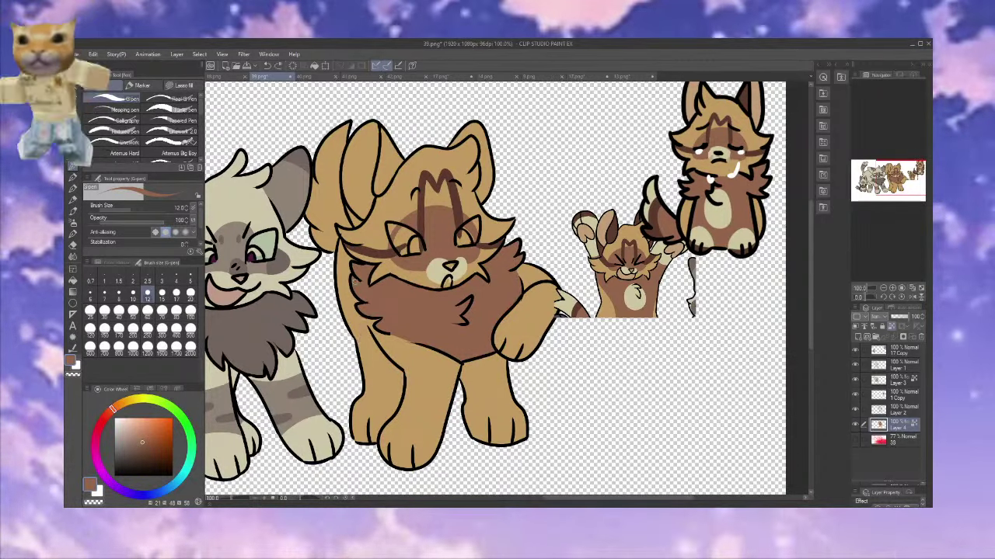
Fill the tan cat's front legs, rear leg and raised paw with the same reddish-brown as the chest
left_click(73, 280)
left_click(421, 395)
left_click(392, 386)
left_click(489, 393)
left_click(527, 327)
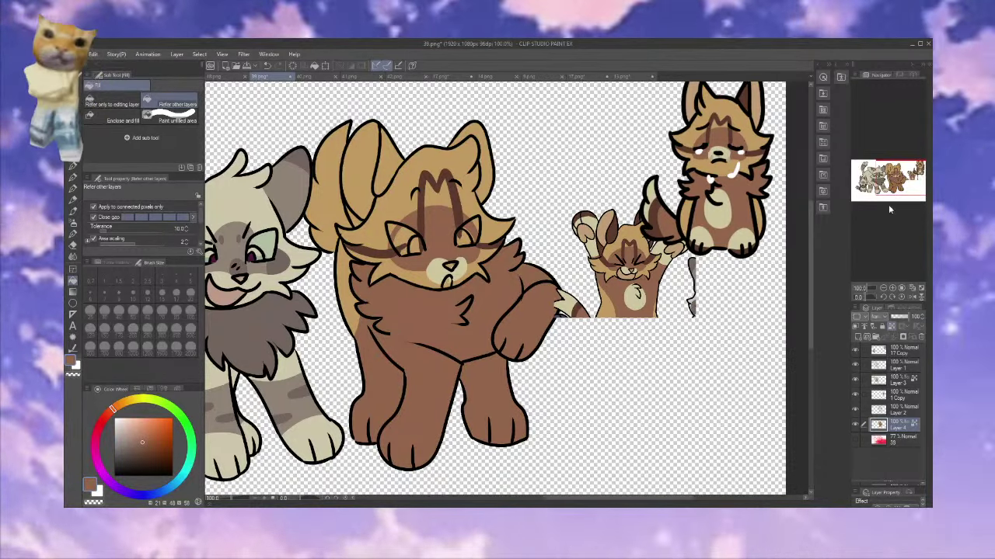
Draw curved pale cream bands across the brown cat's legs and raised paw with the colour sampled from the reference
left_click_drag(906, 187, 903, 182)
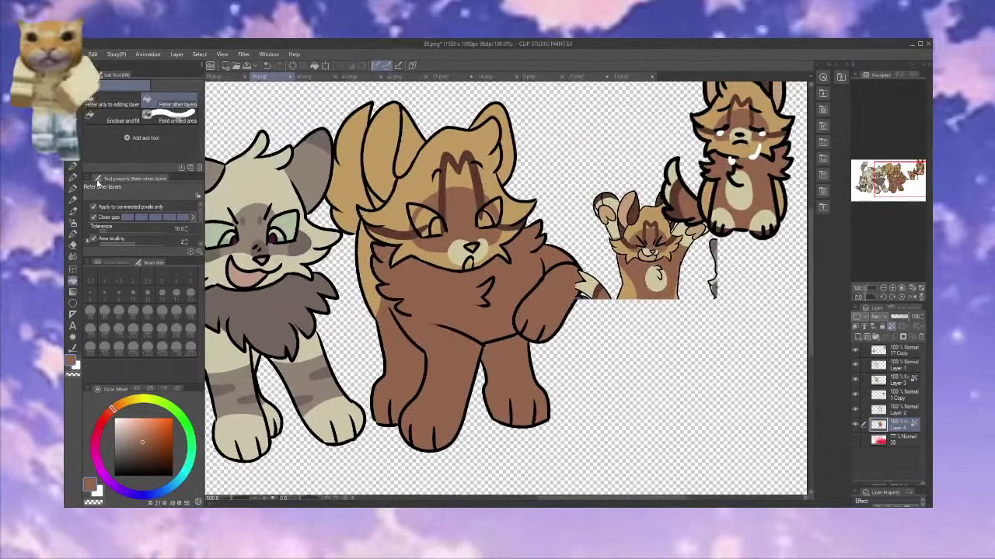
key("p")
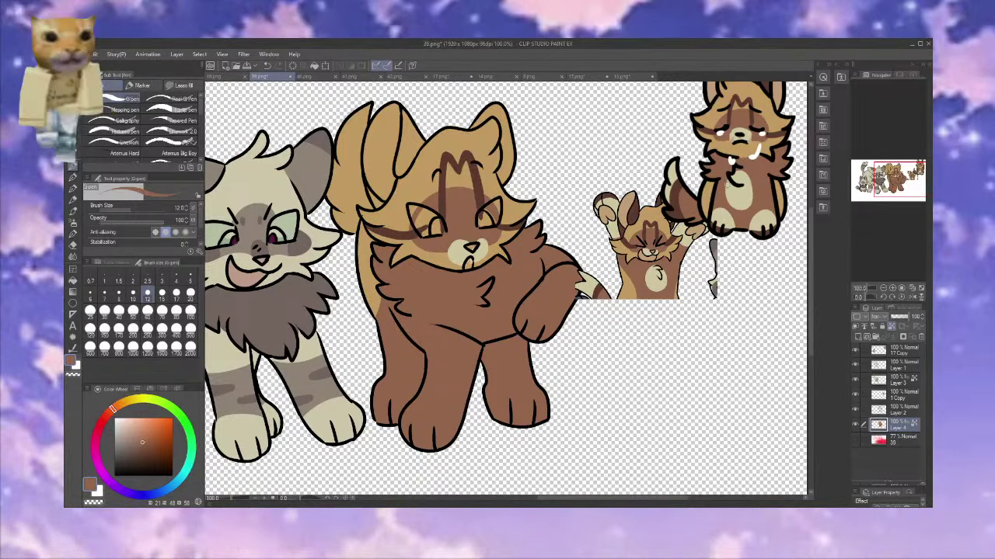
left_click(742, 196, "alt")
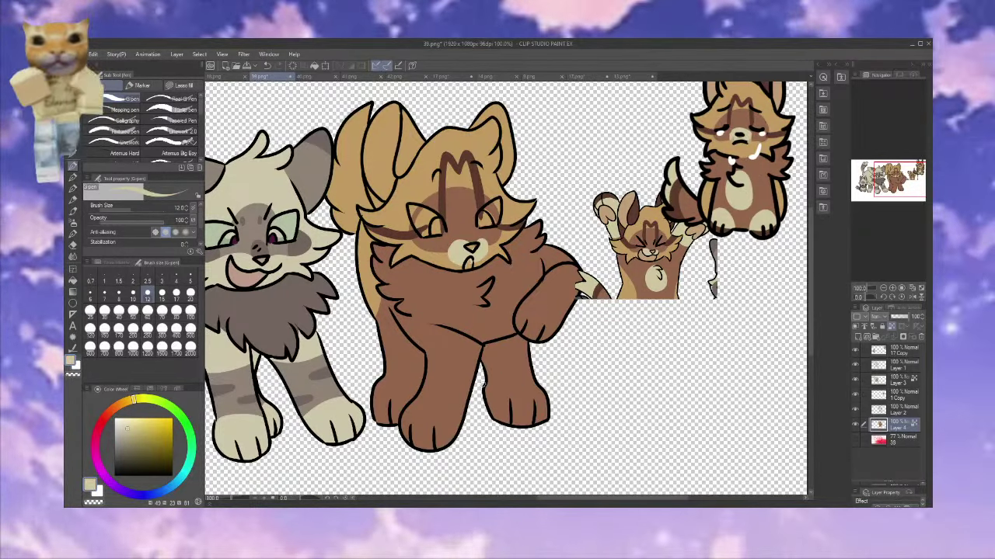
left_click_drag(529, 360, 486, 378)
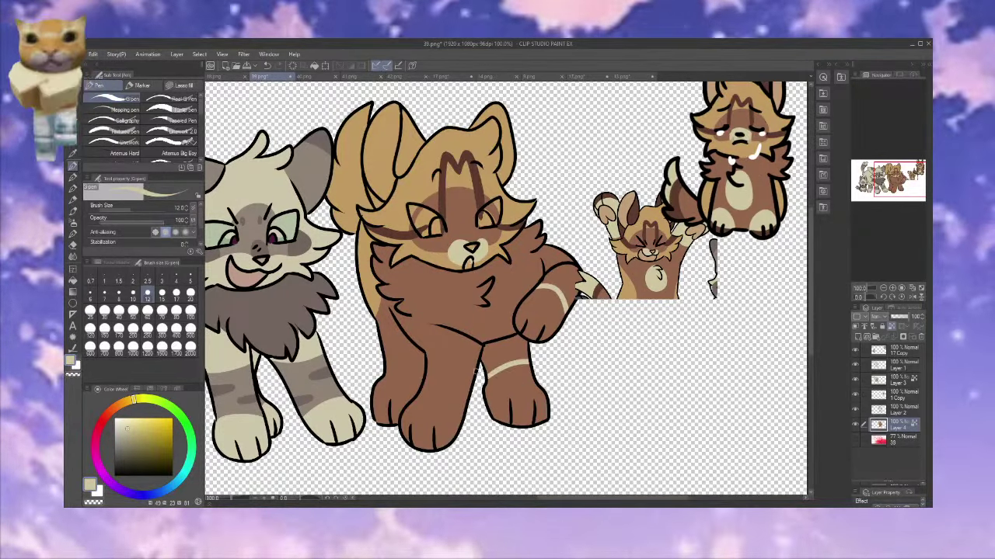
left_click_drag(424, 390, 466, 380)
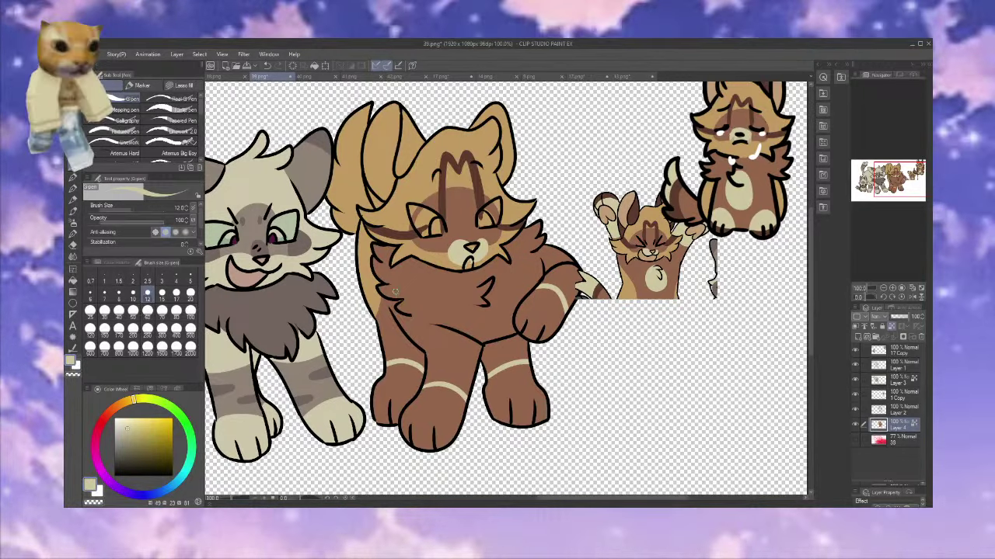
Outline a rounded cream patch on the tan cat's chest, and fill the patch and all four paws with cream
left_click_drag(509, 331, 507, 336)
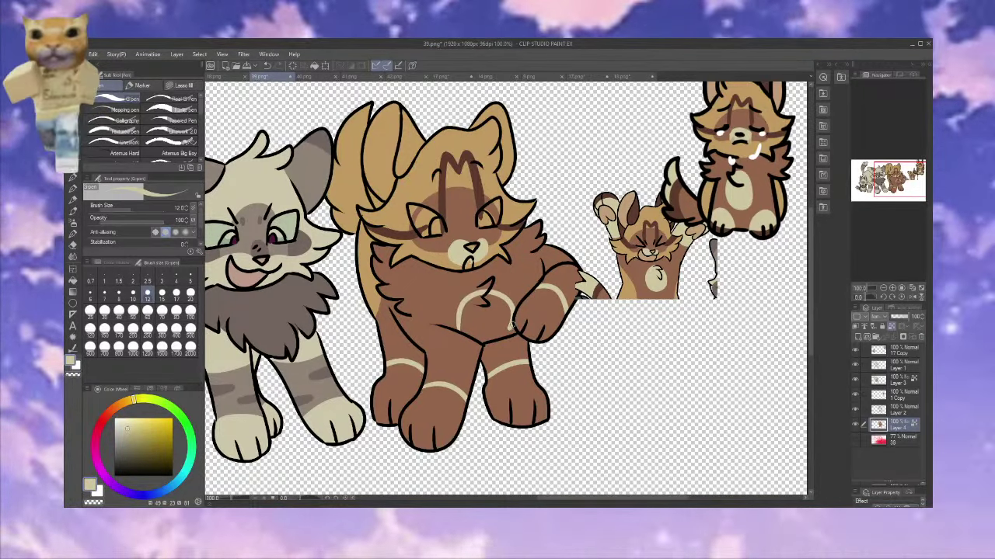
left_click(501, 315, "alt")
left_click(512, 310, "alt")
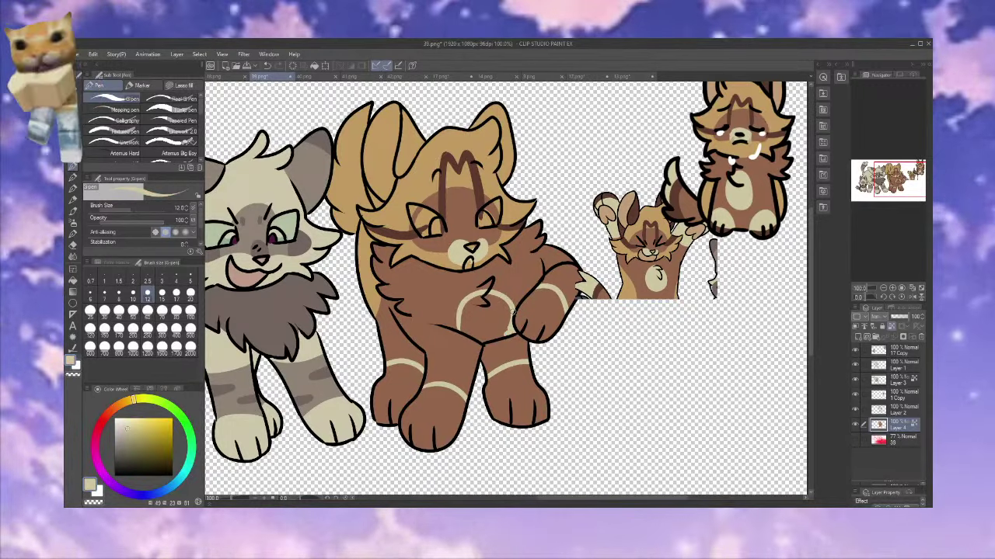
left_click_drag(483, 290, 457, 326)
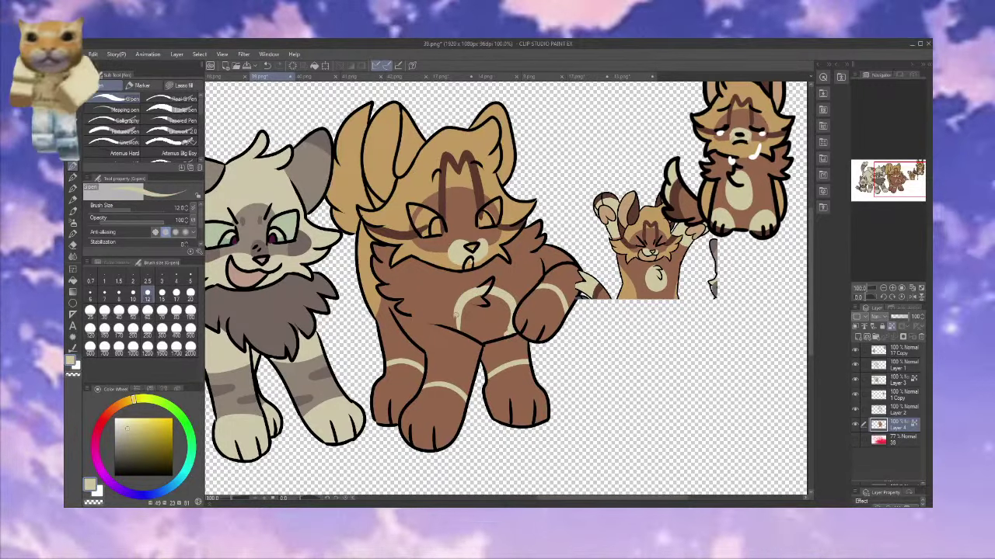
left_click(73, 282)
mouse_move(393, 398)
left_mouse_down()
mouse_move(544, 378)
mouse_move(542, 309)
left_mouse_up()
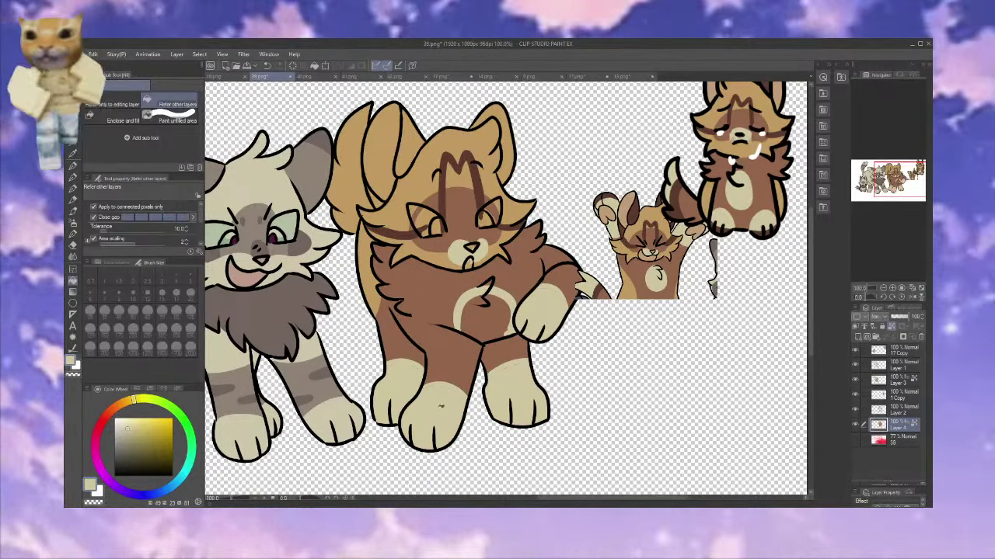
left_click(500, 304)
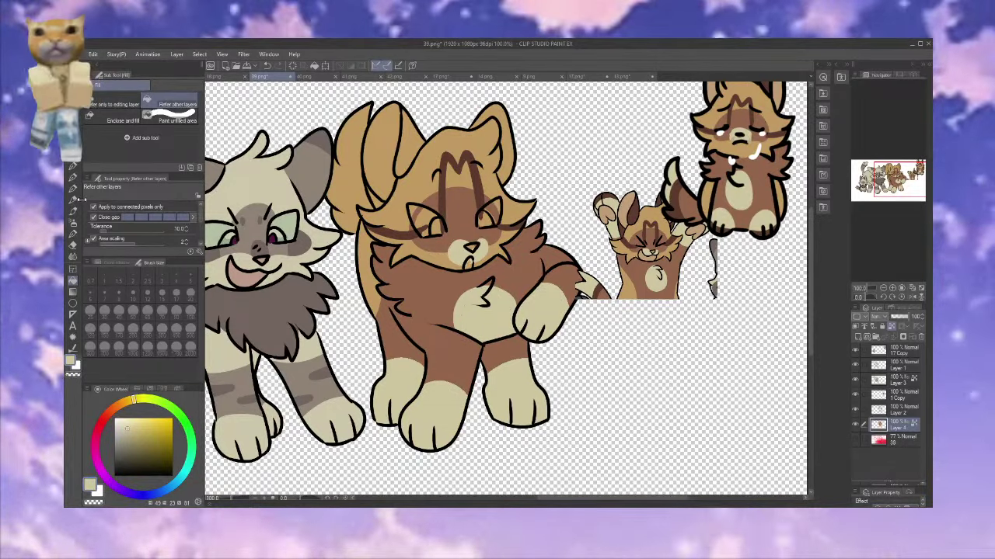
Tidy the edges where cream meets reddish-brown on the chest and legs, using a size 100 brush and the cat's own colours
left_click(73, 166)
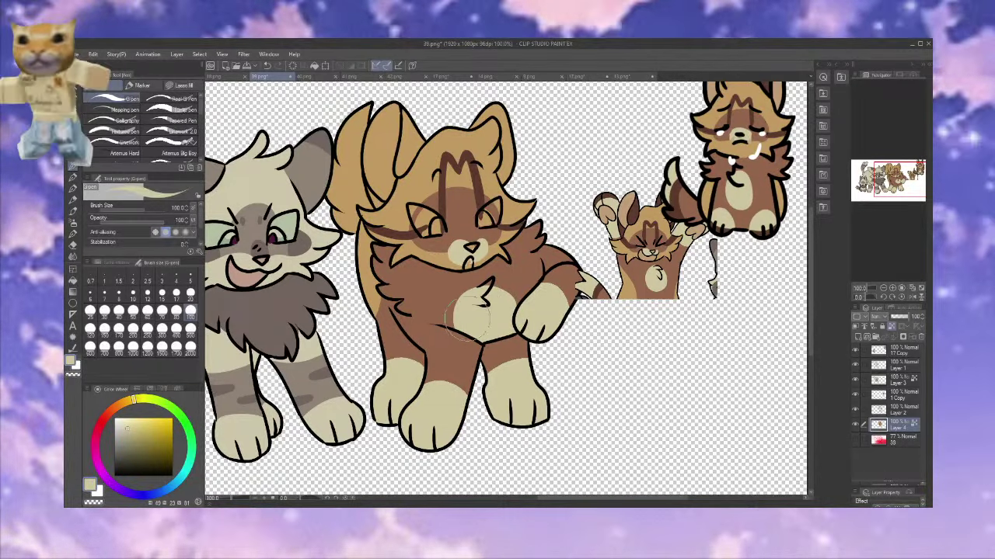
left_click(497, 354, "alt")
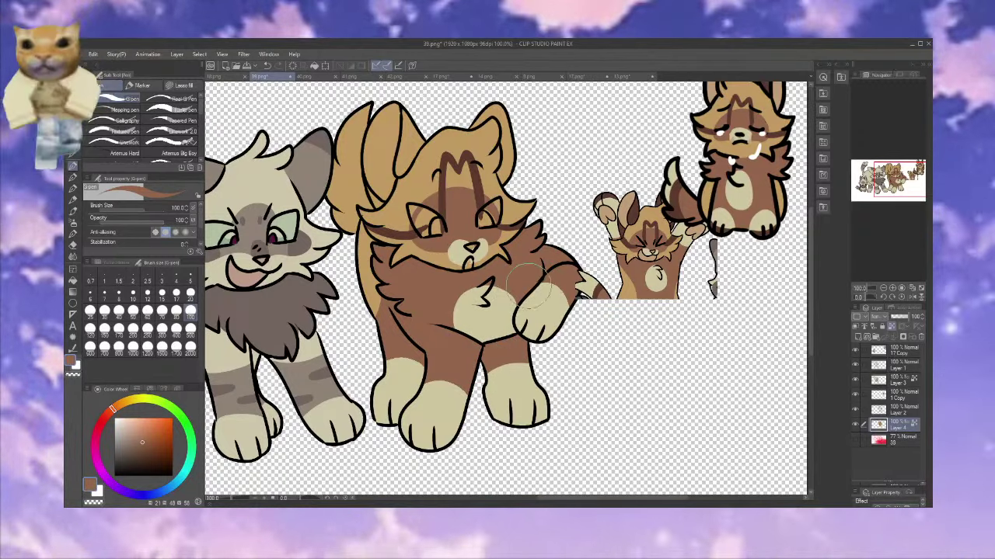
left_click(429, 387, "alt")
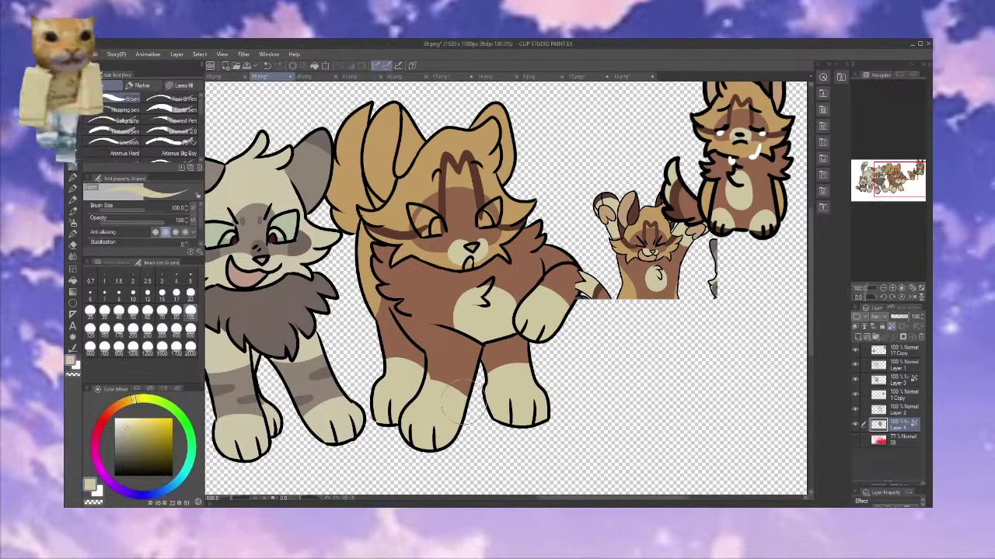
left_click(437, 379, "alt")
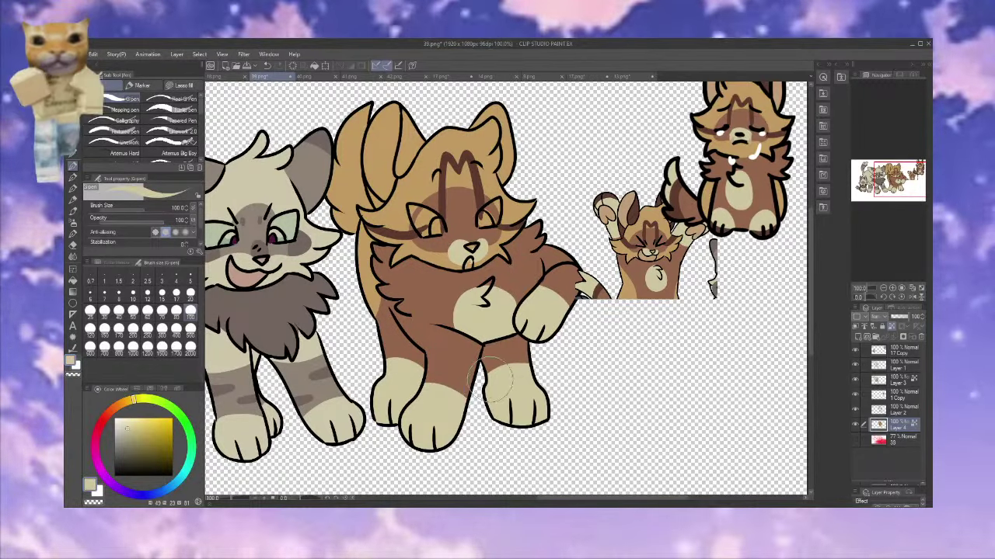
Paint dark brown toe tips on the tan cat's four paws with the colour sampled from the reference, touching up with cream
left_click(728, 225, "alt")
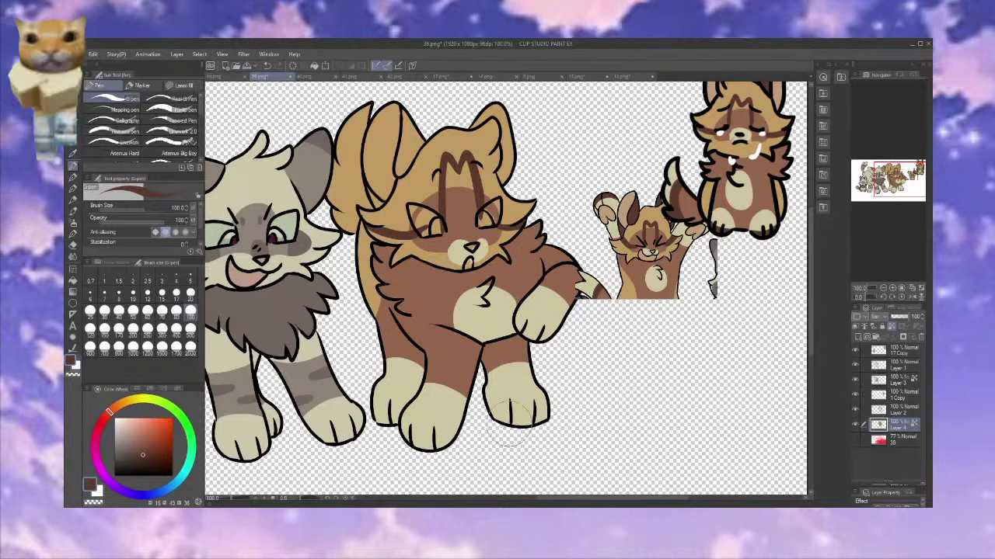
left_click_drag(509, 420, 563, 407)
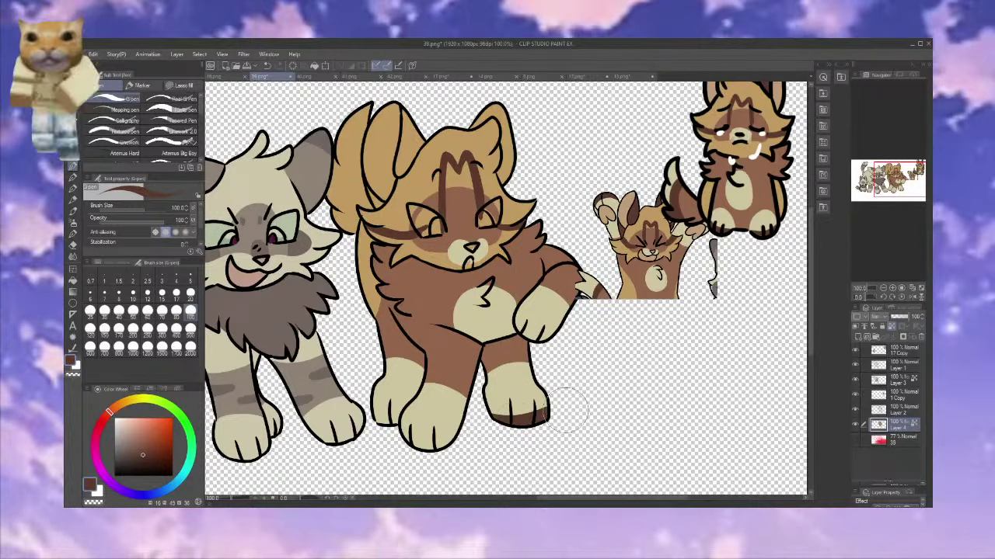
left_click(512, 310, "alt")
left_click(528, 326, "alt")
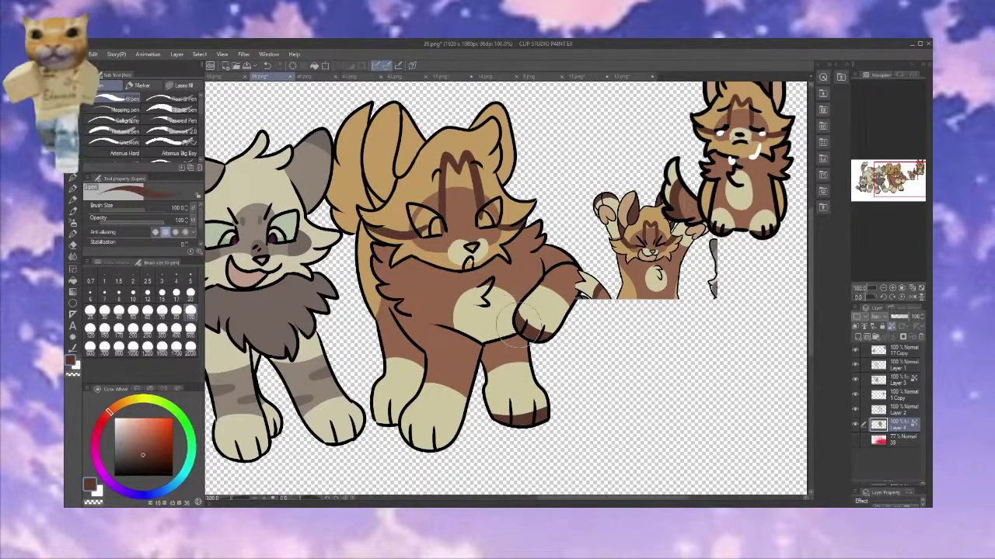
left_click(532, 310, "alt")
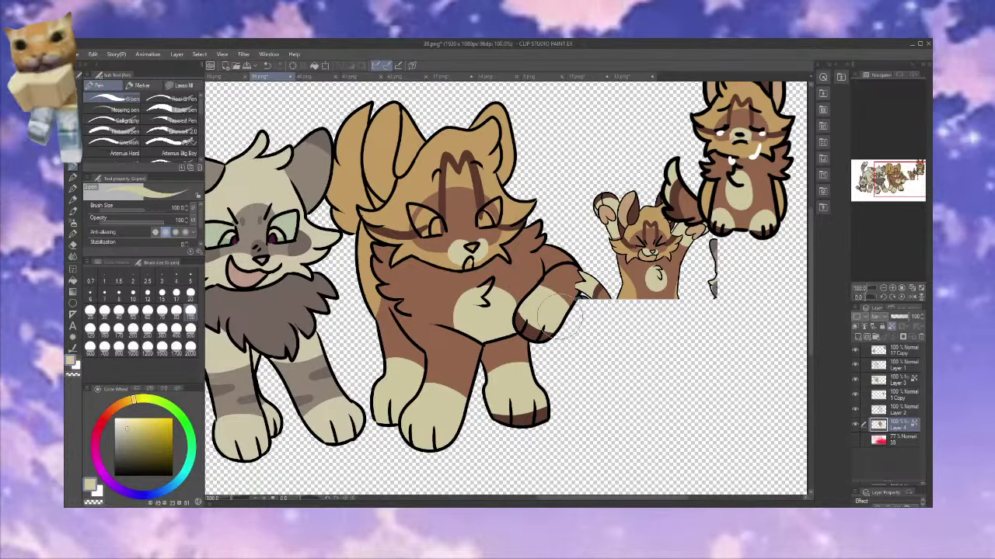
left_click(535, 419, "alt")
left_click_drag(402, 442, 471, 432)
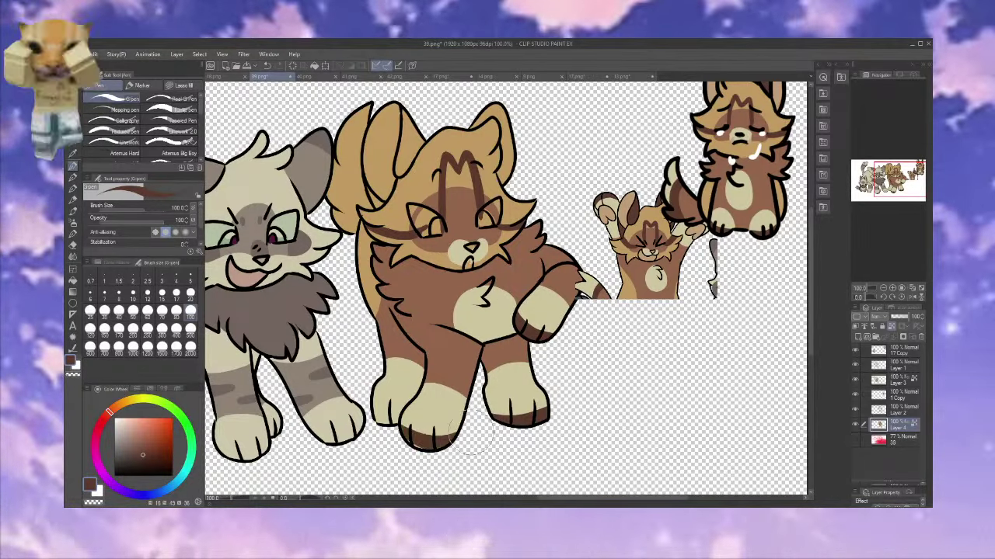
left_click(420, 420, "alt")
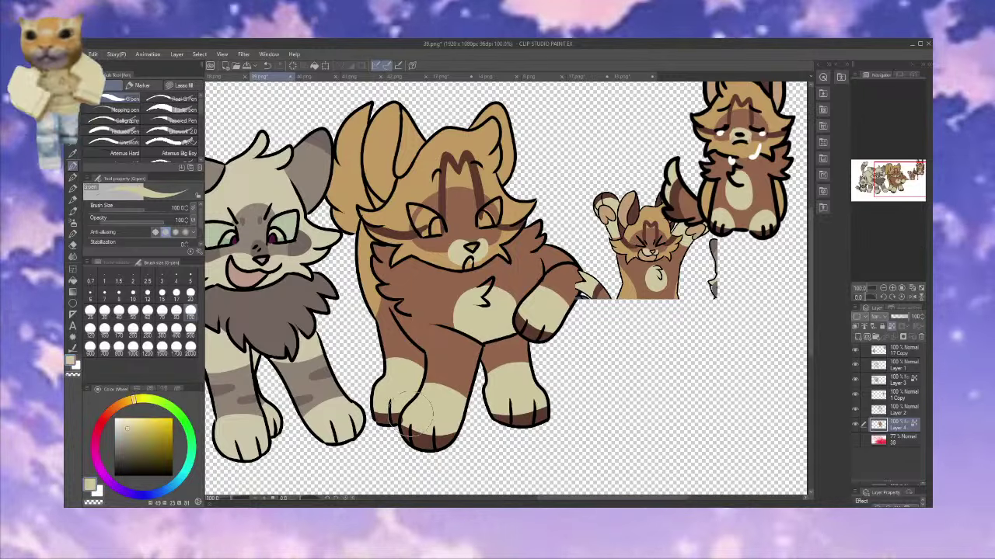
Paint dark brown on the tan cat's ear nearest the tail, and fill the tail with reddish-brown
mouse_move(670, 114)
left_mouse_down()
mouse_move(674, 131)
mouse_move(648, 157)
left_mouse_up()
left_click(429, 227, "alt")
mouse_move(367, 157)
left_mouse_down()
mouse_move(400, 185)
mouse_move(382, 204)
left_mouse_up()
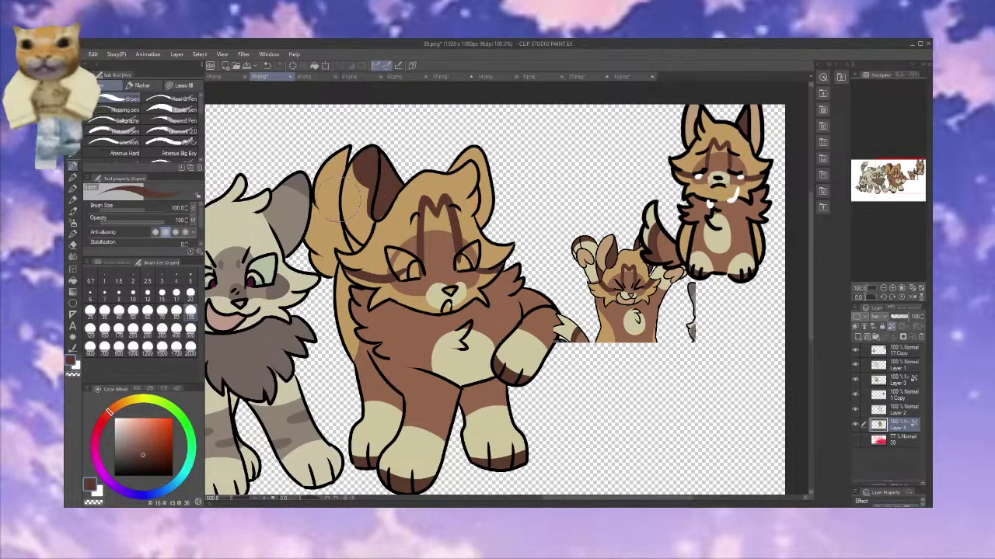
left_click(72, 281)
left_click(331, 228)
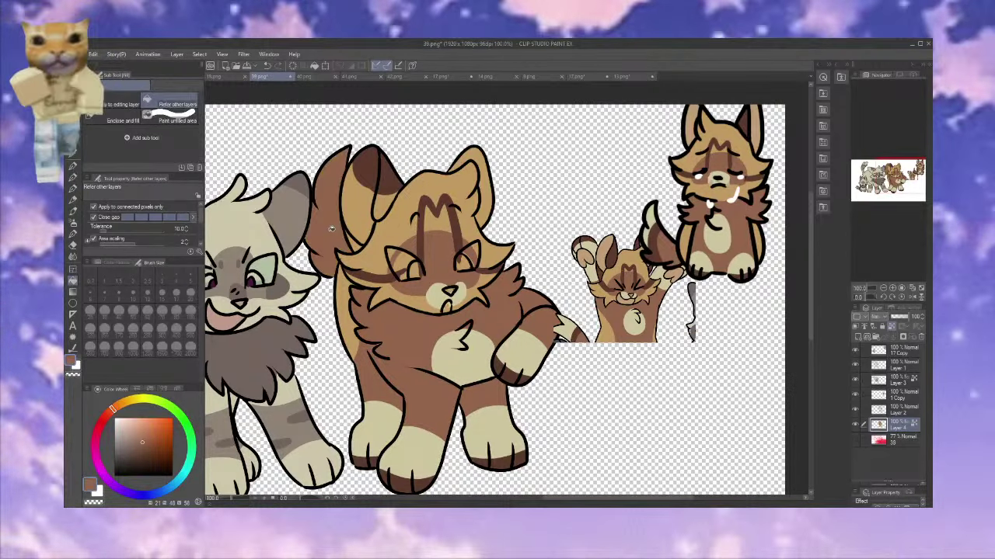
Fill the tan cat's far ear with dark brown, and the near ear's inside with light tan sampled from the reference
left_click(384, 177, "alt")
left_click(478, 153)
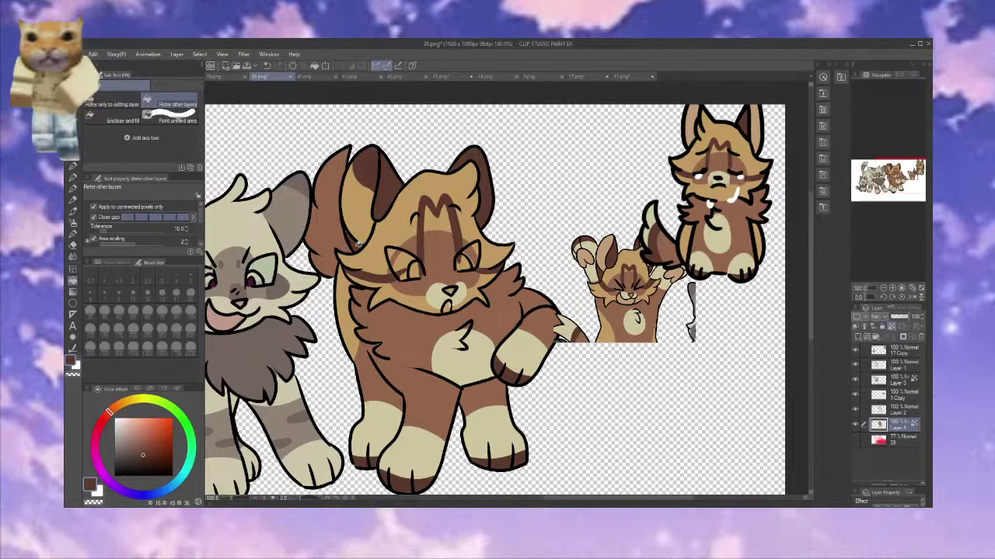
left_click(589, 258, "alt")
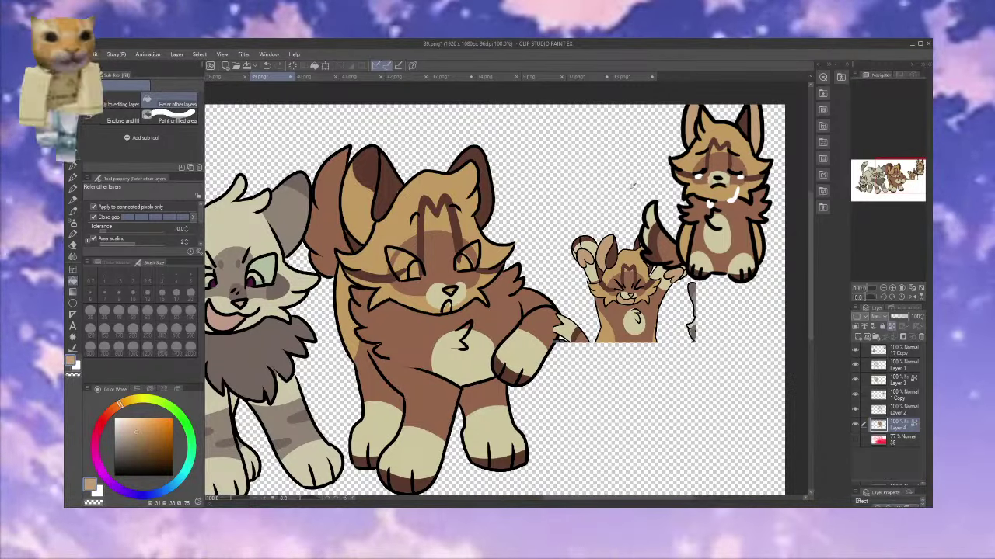
mouse_move(633, 184)
left_mouse_down()
mouse_move(621, 164)
mouse_move(659, 191)
left_mouse_up()
left_click_drag(460, 263, 472, 272)
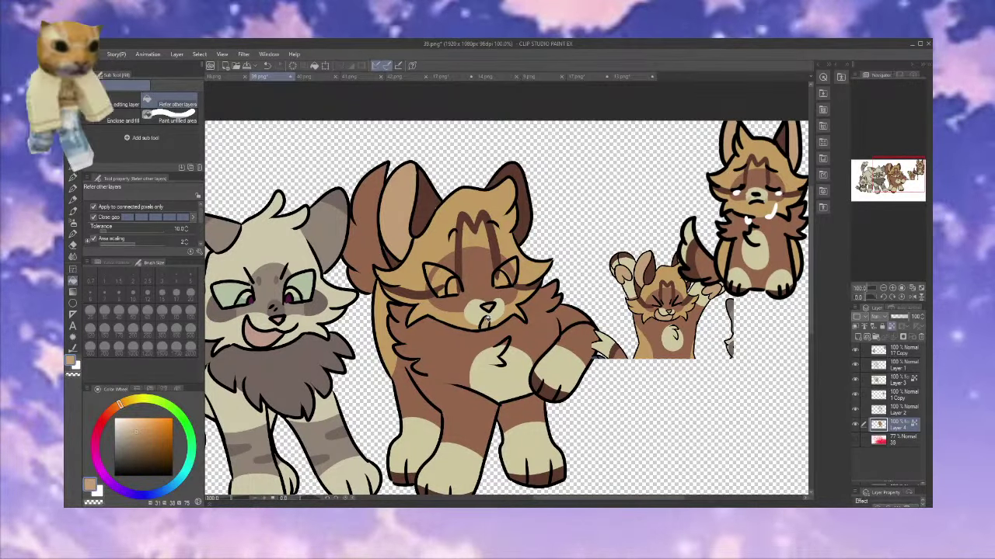
Paint the tan cat's tail tip cream and add a dark brown band below it
key("p")
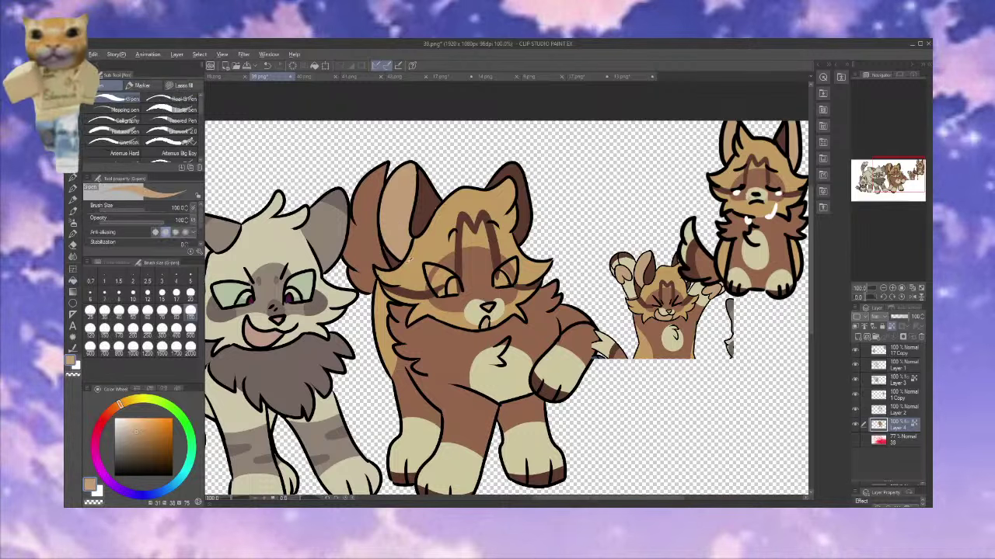
left_click(388, 253, "alt")
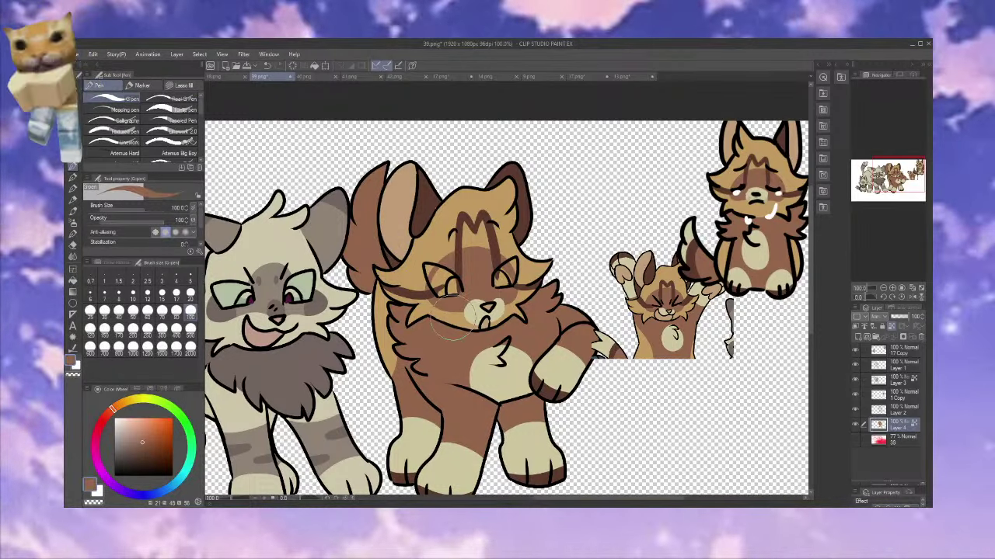
left_click(501, 342, "alt")
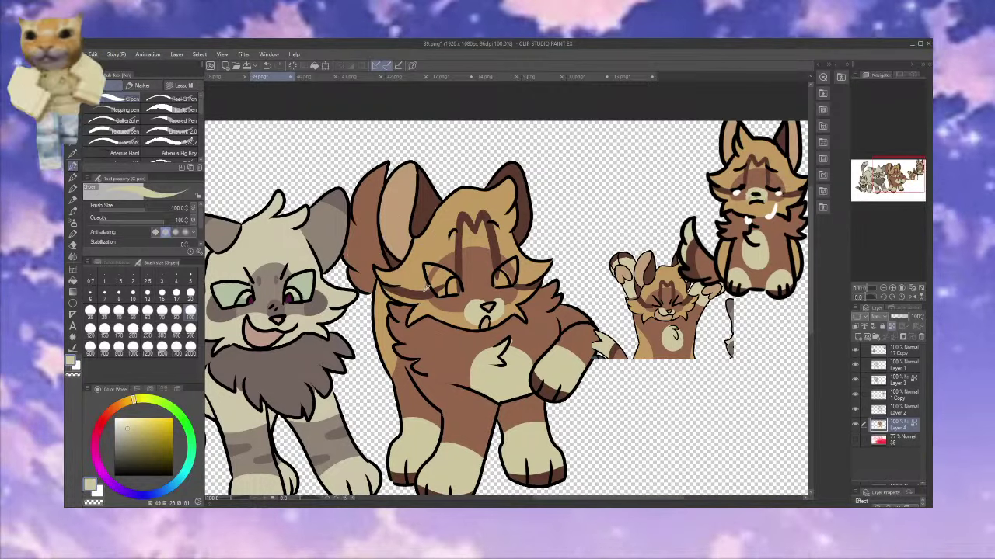
left_click(348, 257, "alt")
mouse_move(405, 212)
left_mouse_down()
mouse_move(408, 237)
mouse_move(346, 210)
mouse_move(334, 229)
mouse_move(388, 198)
mouse_move(386, 165)
mouse_move(374, 174)
mouse_move(390, 165)
mouse_move(400, 180)
mouse_move(400, 232)
left_mouse_up()
left_click(301, 242, "alt")
left_click(398, 180, "alt")
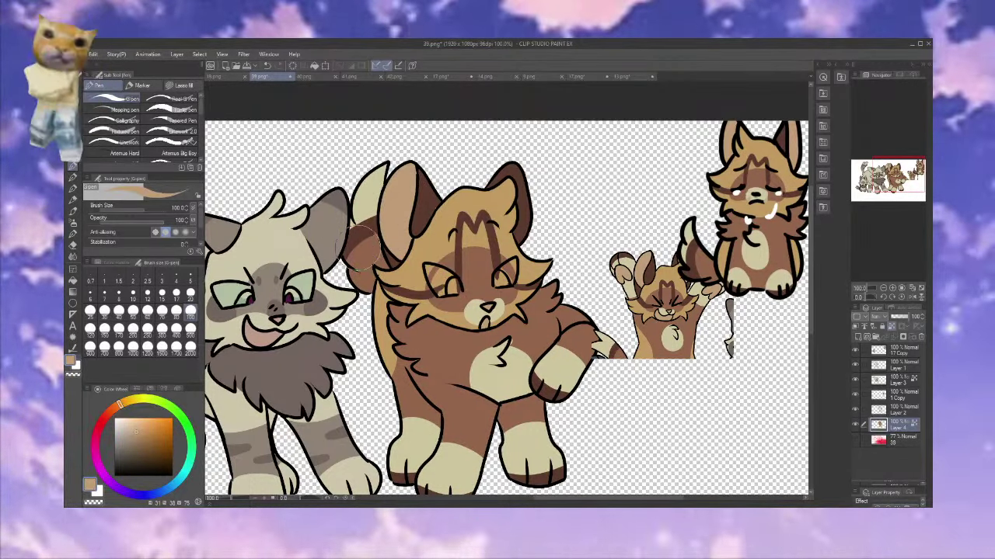
left_click(355, 247, "alt")
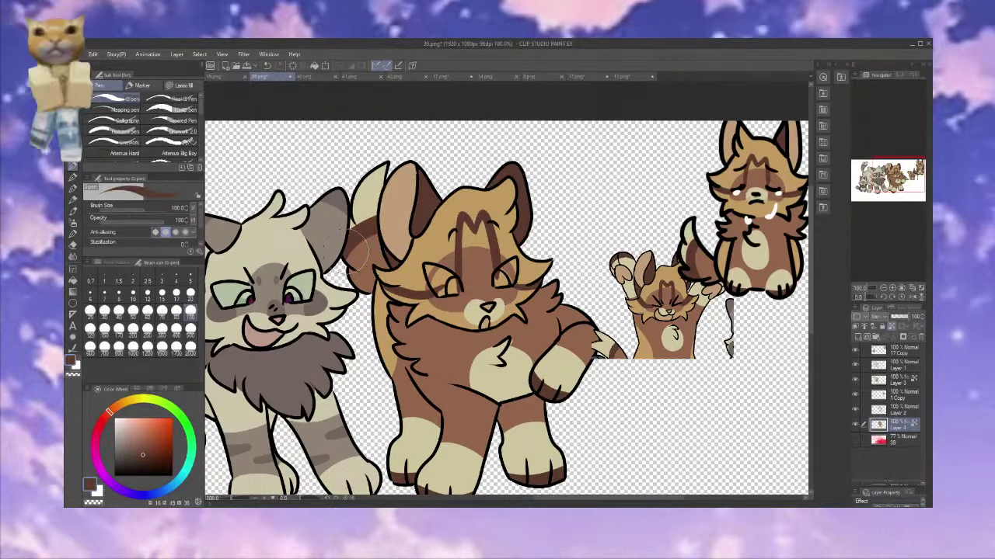
Try to duplicate the full contents of Layer 1, and reactivate the tan cat's colour layer, Layer 4
left_click(863, 366)
key("ctrl+a")
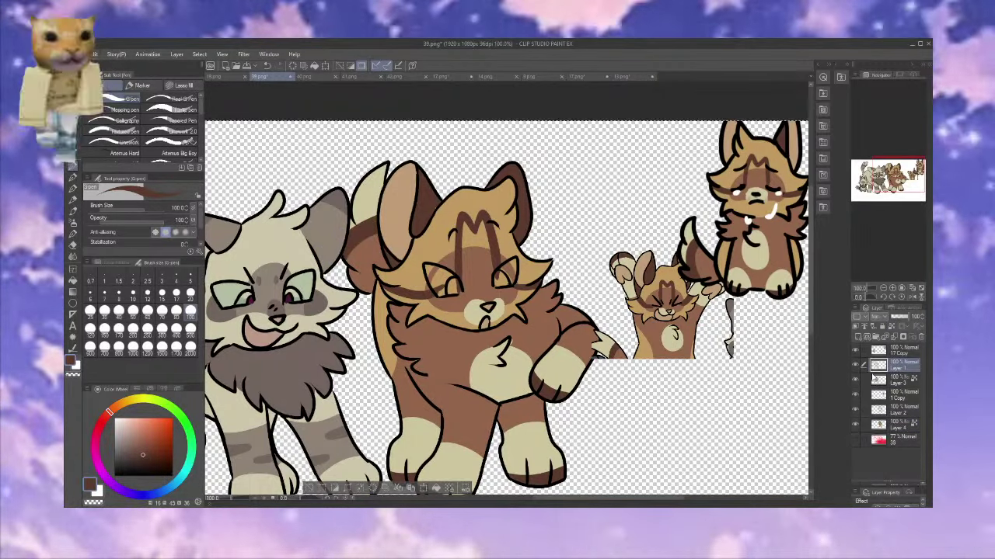
key("ctrl+c")
key("ctrl+v")
left_click(895, 338)
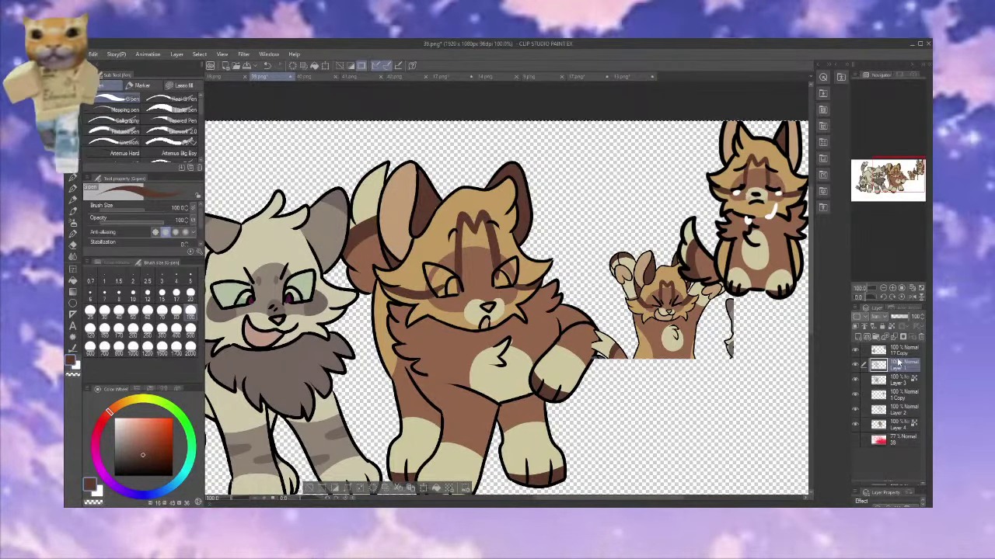
left_click(891, 409)
left_click(893, 425)
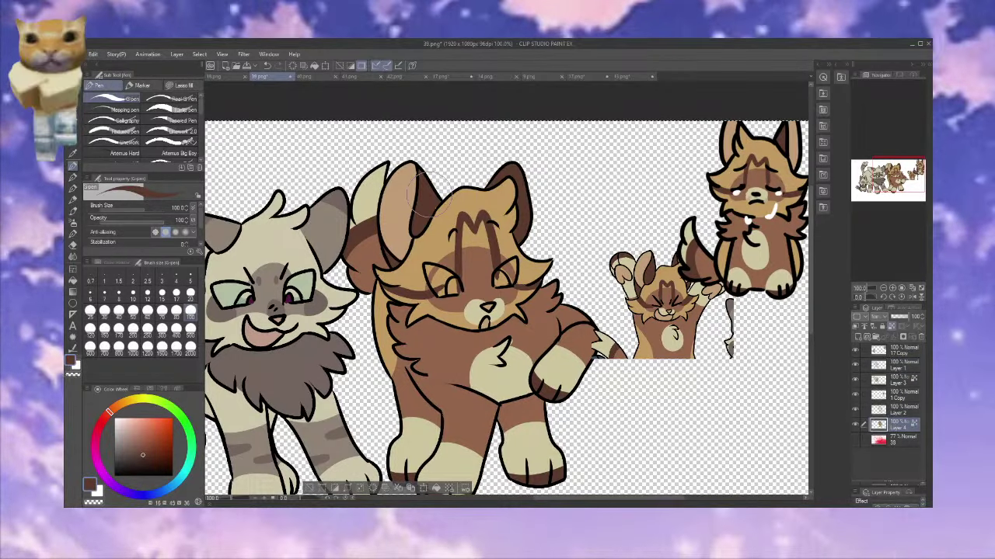
Open the shark family.psd file, expand Folder 3 and show its hidden layers to examine the reference drawing labelled Wheat
left_click_drag(620, 193, 641, 129)
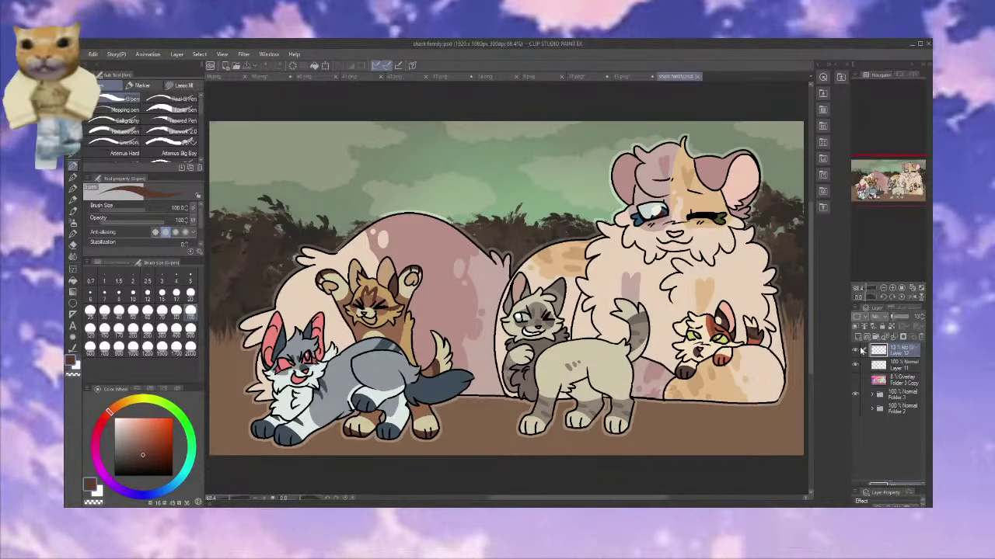
left_click(878, 396)
left_click(871, 397)
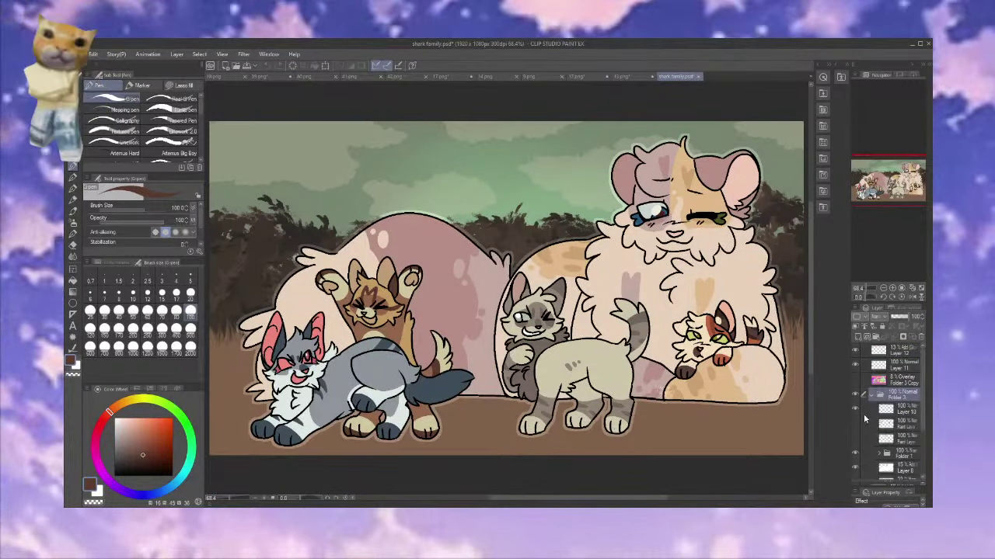
left_click(855, 441)
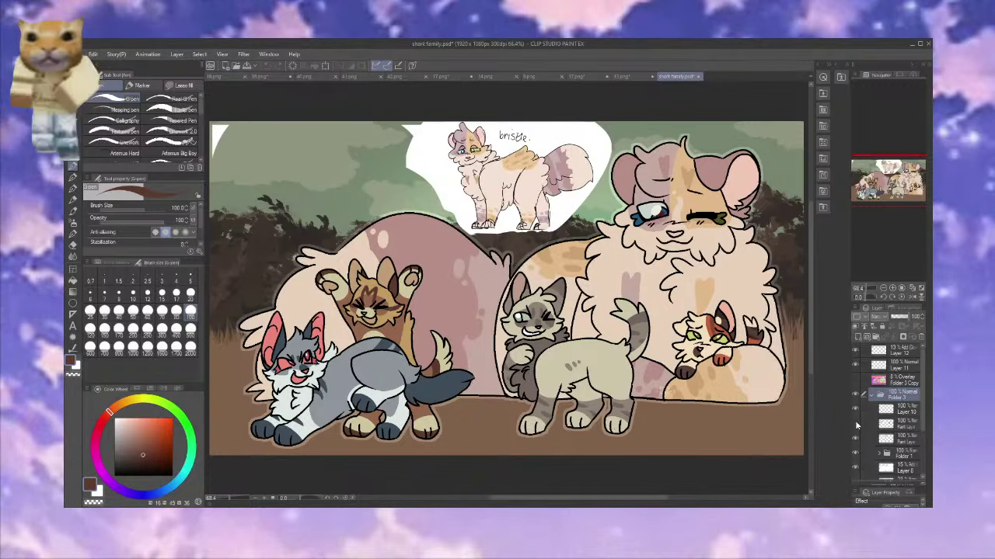
left_click(855, 420)
scroll(868, 435, "down", 3)
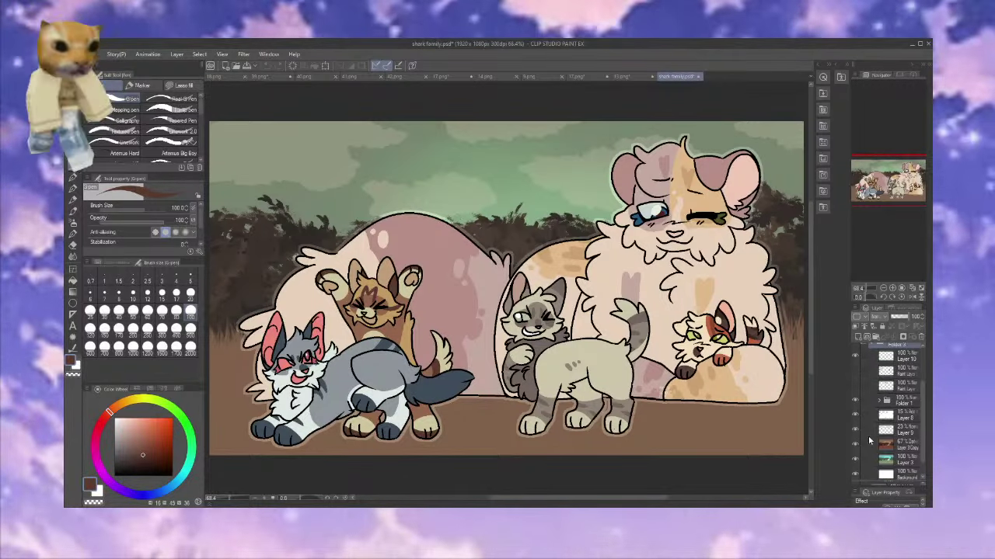
left_click(856, 370)
left_click_drag(868, 289, 870, 288)
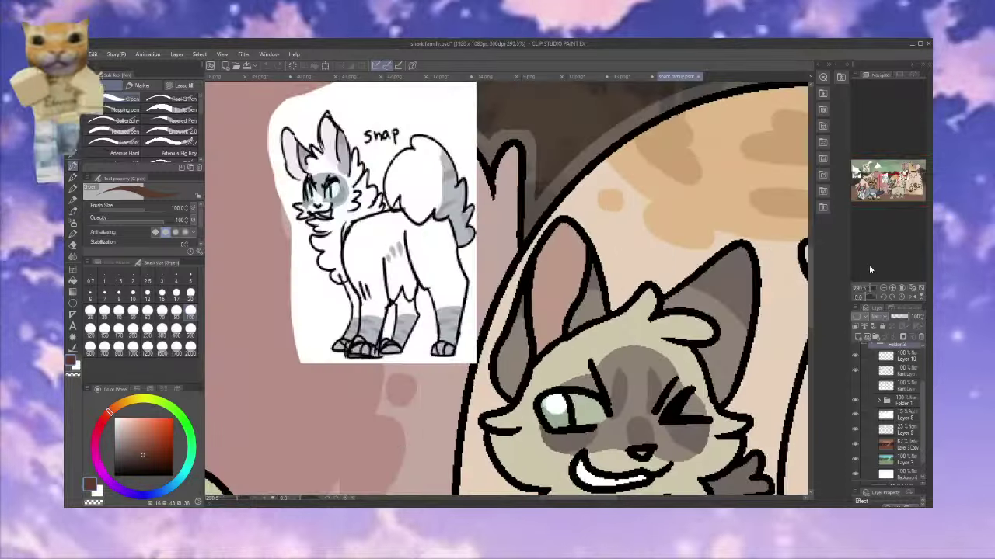
mouse_move(868, 184)
left_mouse_down()
mouse_move(855, 173)
mouse_move(865, 169)
left_mouse_up()
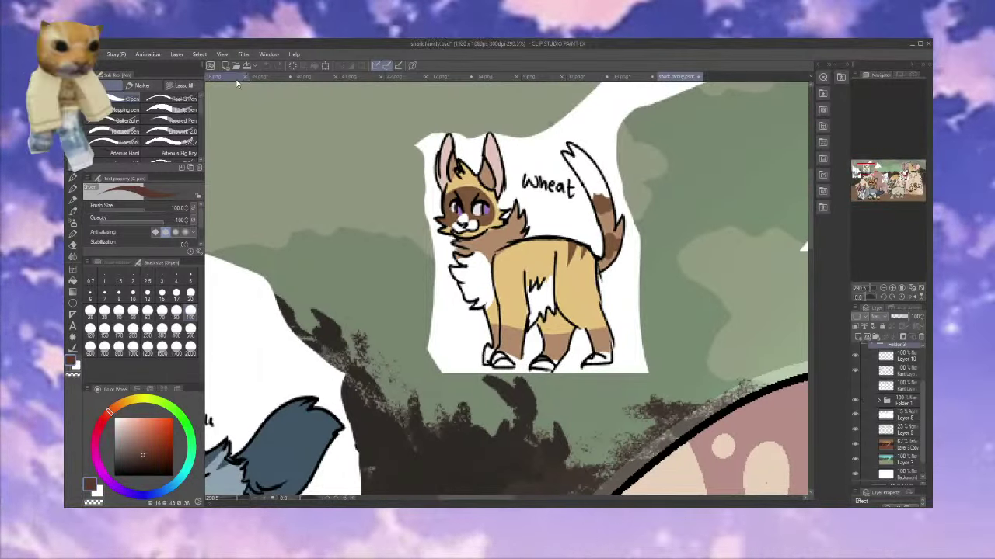
Return to the cat illustration, choose the Rectangle selection tool and clear the current selection
left_click(258, 76)
left_click(72, 133)
key("ctrl+d")
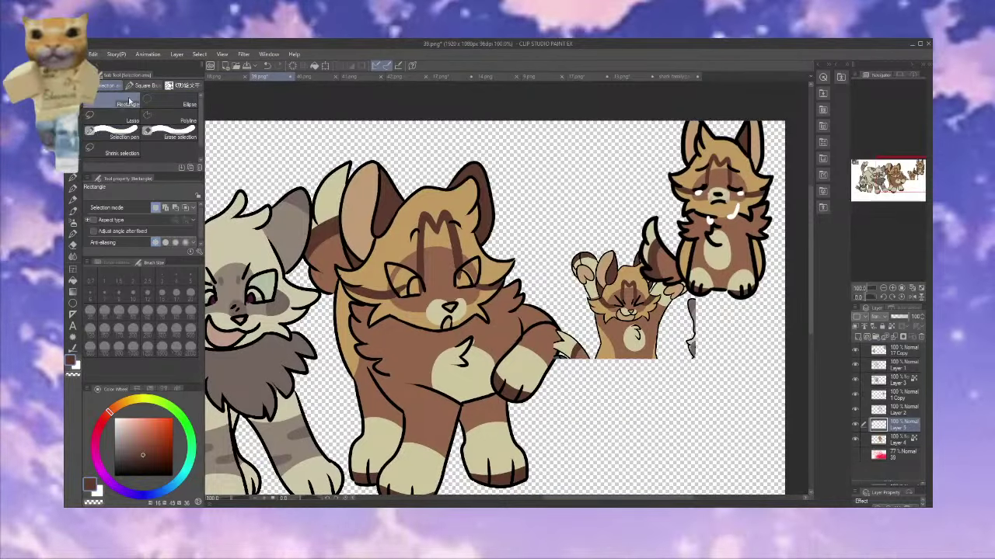
Place a close-up face reference showing the eye colours beside the tan cat's head, and activate the G-pen
left_click(73, 110)
left_click(73, 122)
left_click_drag(550, 238, 816, 181)
key("p")
key("alt+Tab")
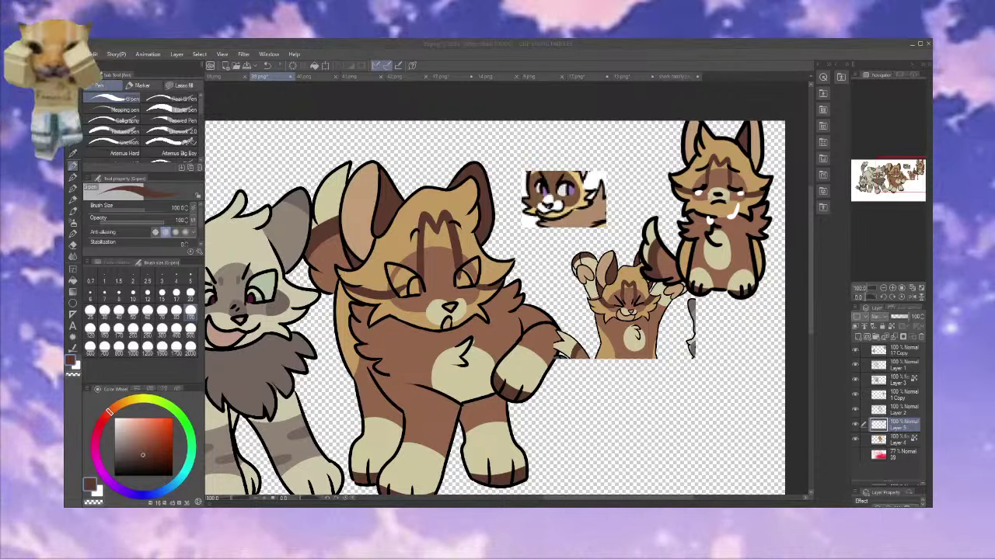
Paint the whites of both the tan cat's eyes on Layer 4 with the off-white sampled from the face reference
left_click(567, 187, "alt")
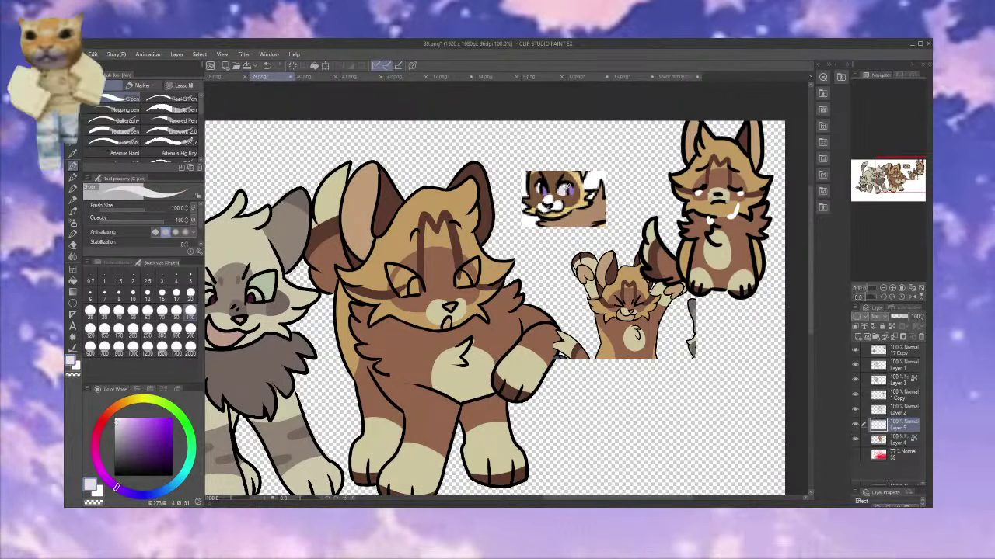
left_click(905, 440)
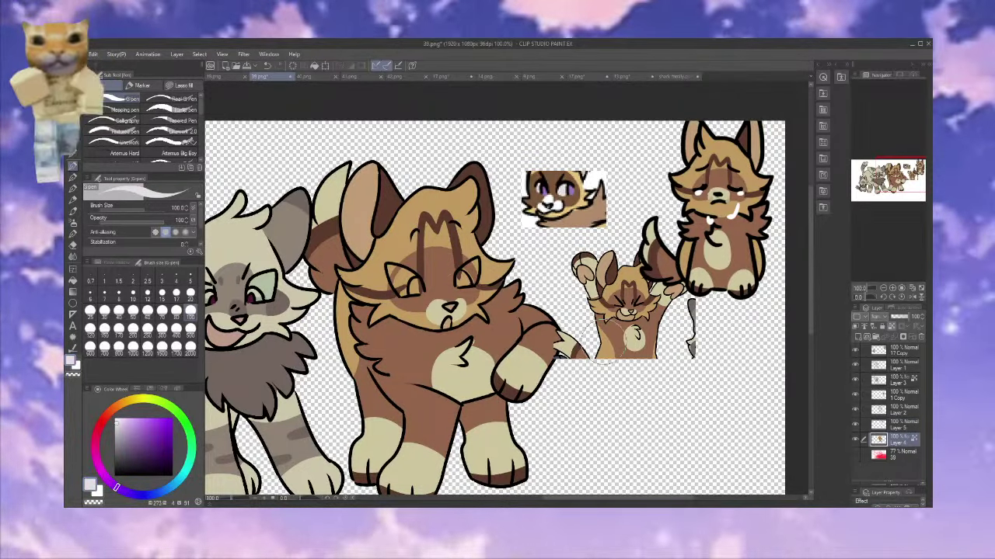
left_click_drag(464, 274, 472, 270)
left_click(486, 269, "alt")
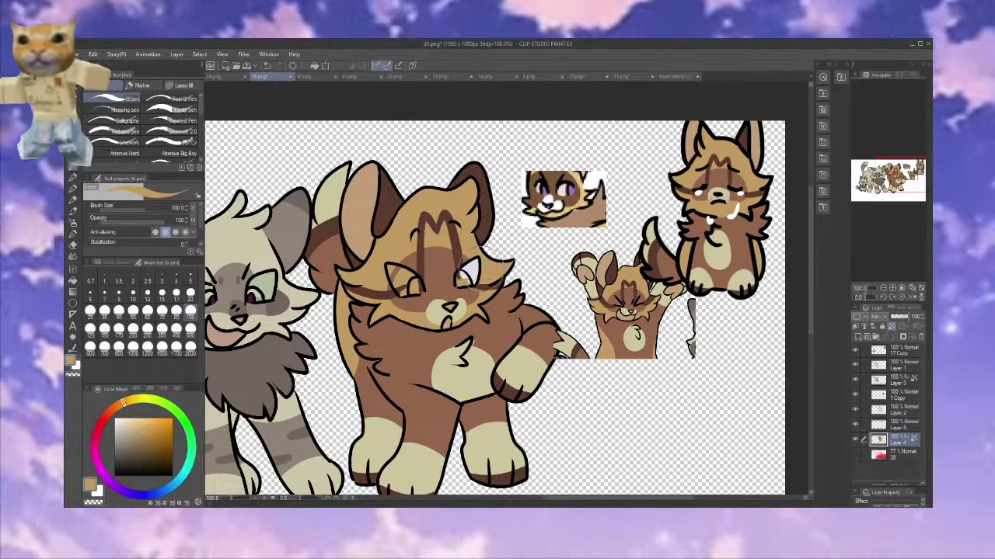
key("x")
left_click(400, 275)
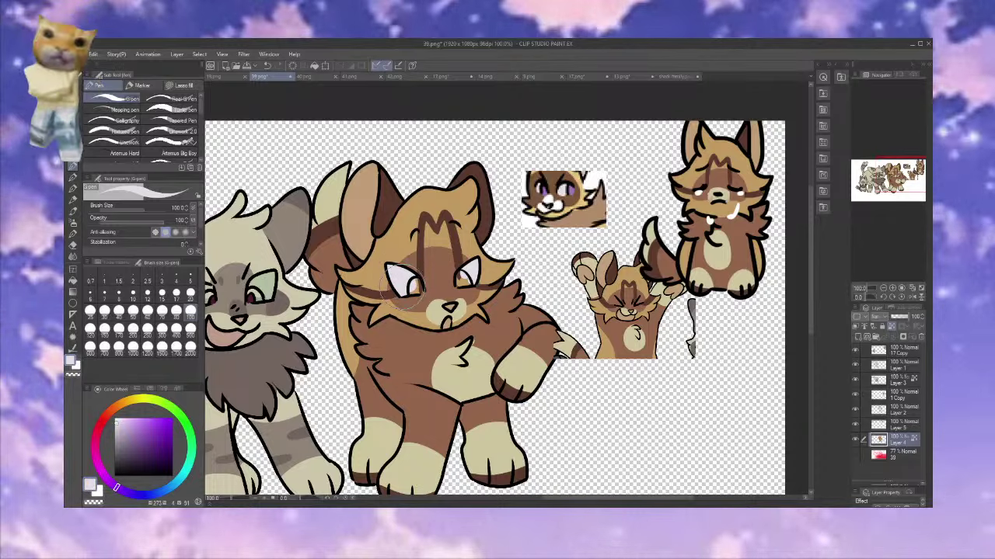
Colour both of the tan cat's irises purple and add black pupils with the G-pen at size 10
left_click(412, 286)
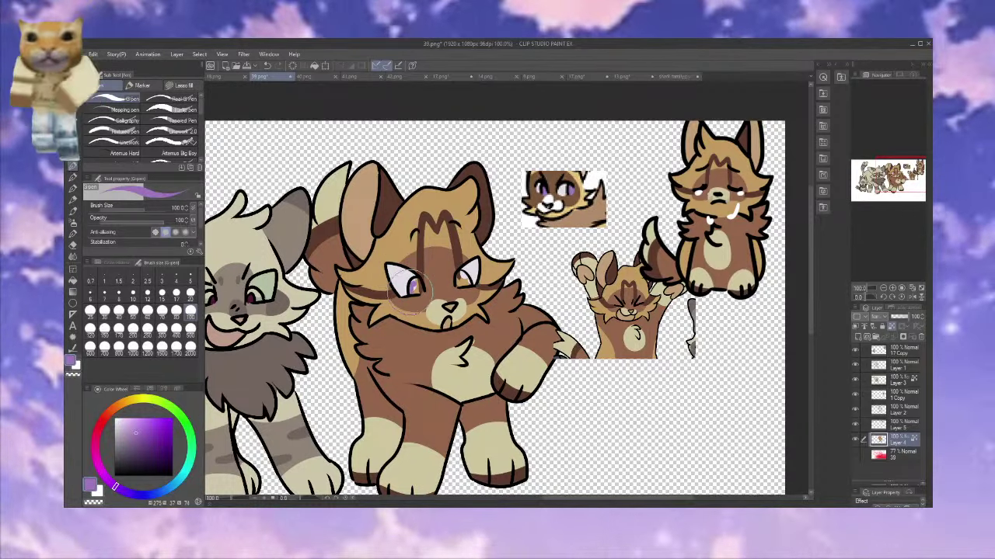
left_click(464, 278)
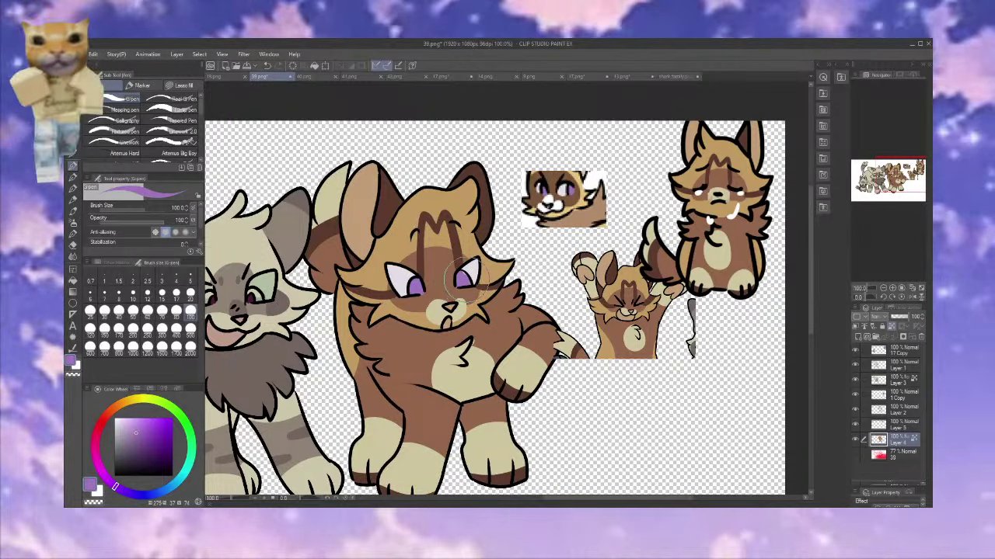
left_click(114, 476)
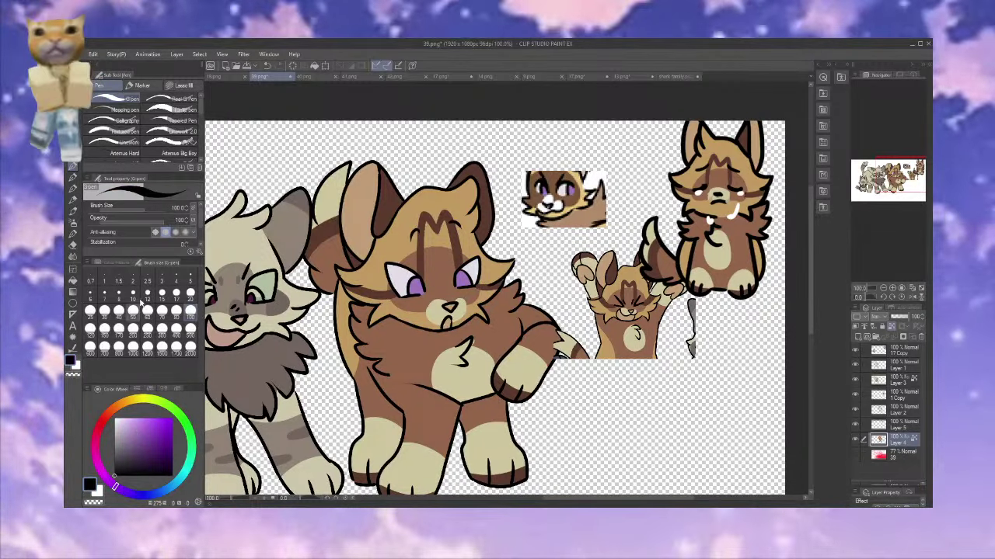
left_click(900, 427)
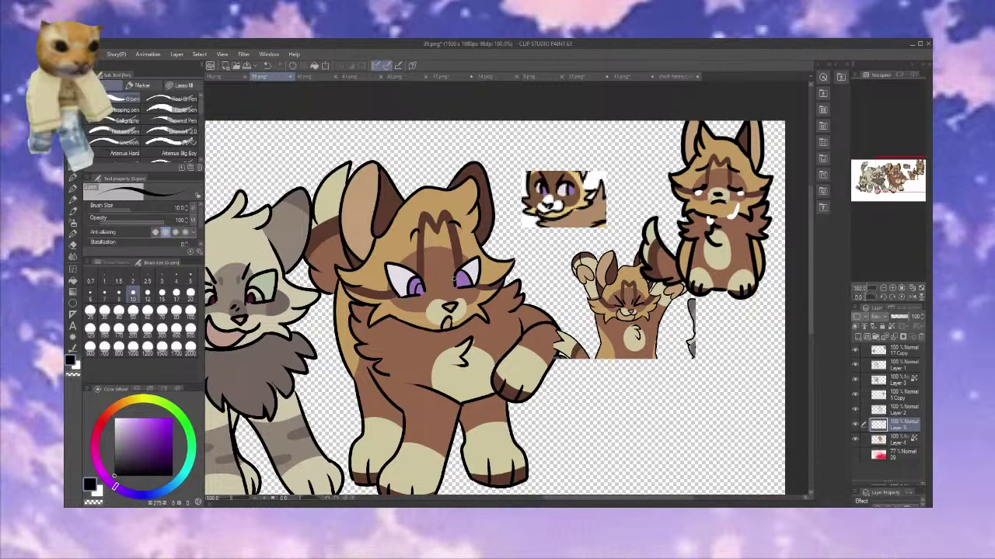
left_click(894, 440)
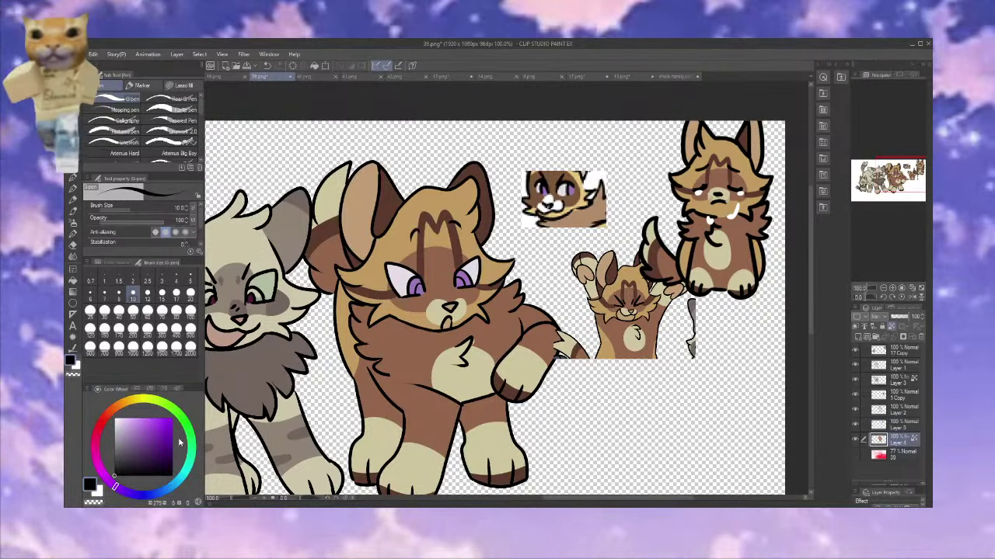
Shade the tan cat's irises dark magenta around the pupils and touch up the eye edges with sampled colours
left_click(150, 465)
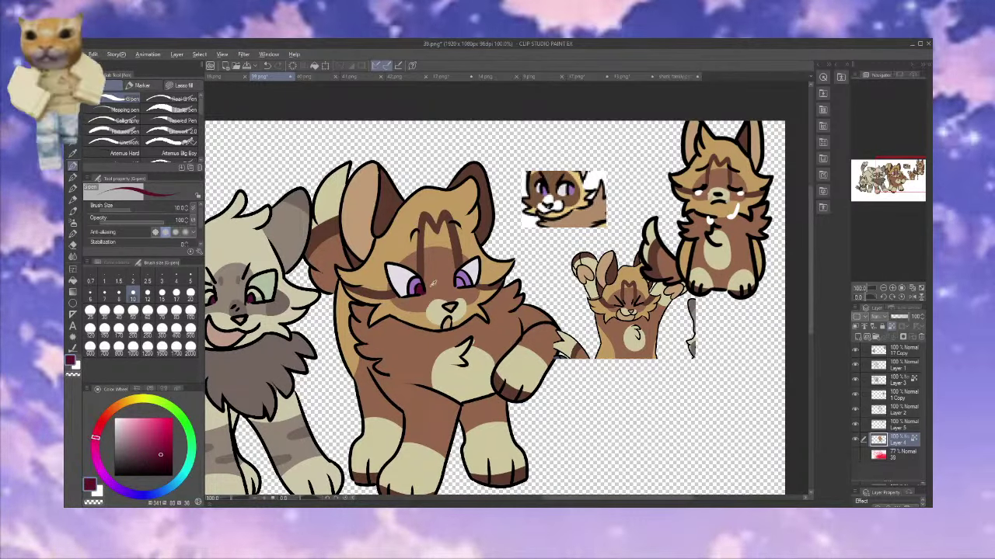
left_click(426, 292, "alt")
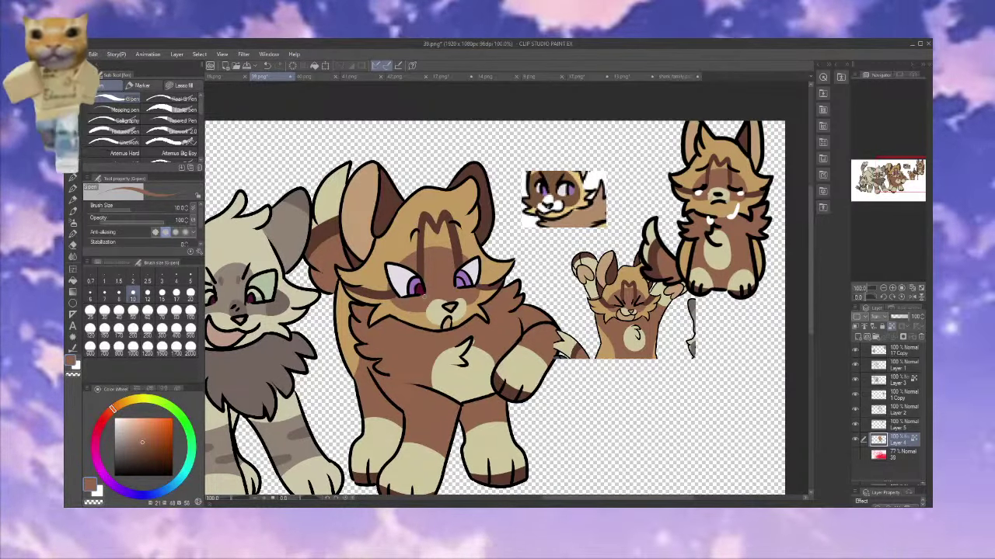
left_click(418, 287, "alt")
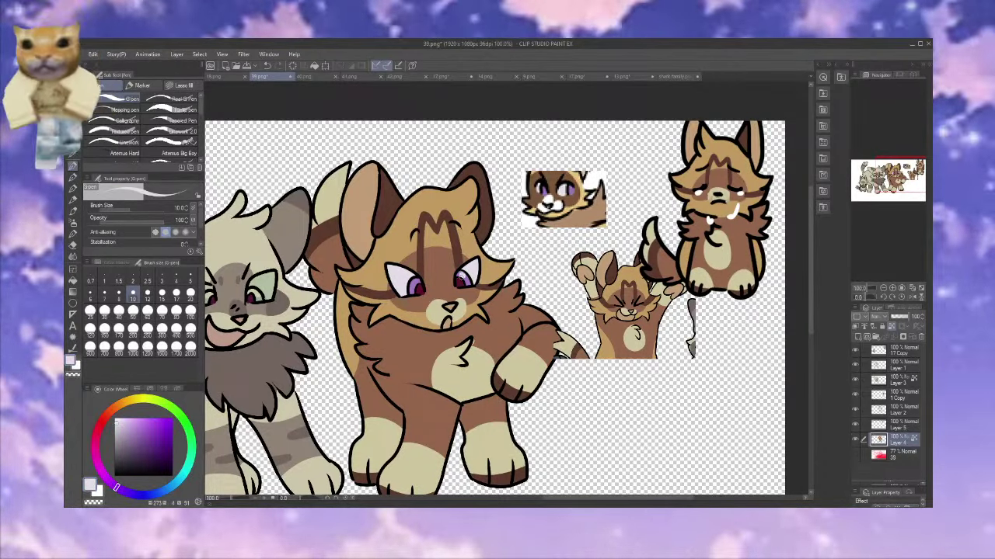
Sample a pale cream and fill the whites of the tan cat's eyes with it
left_click(402, 289, "alt")
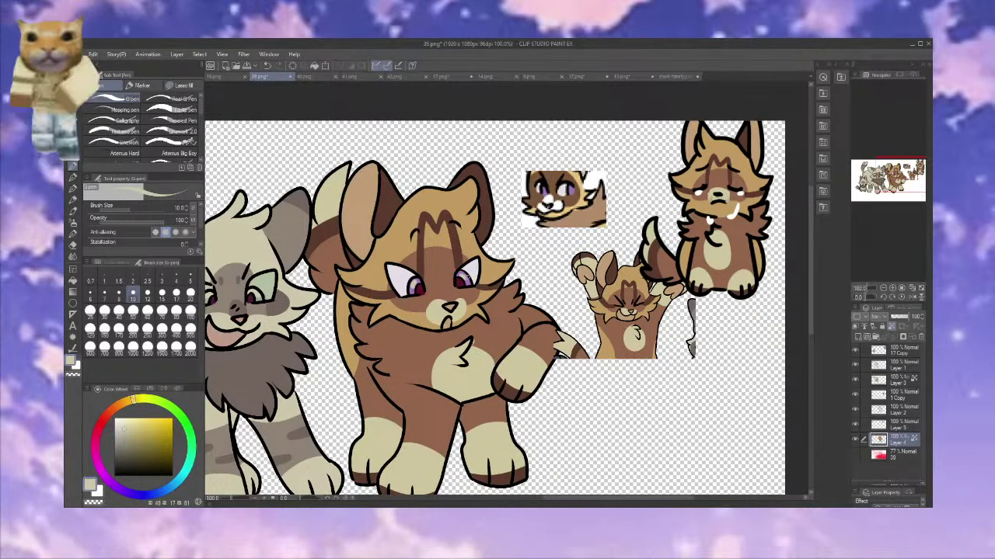
key("g")
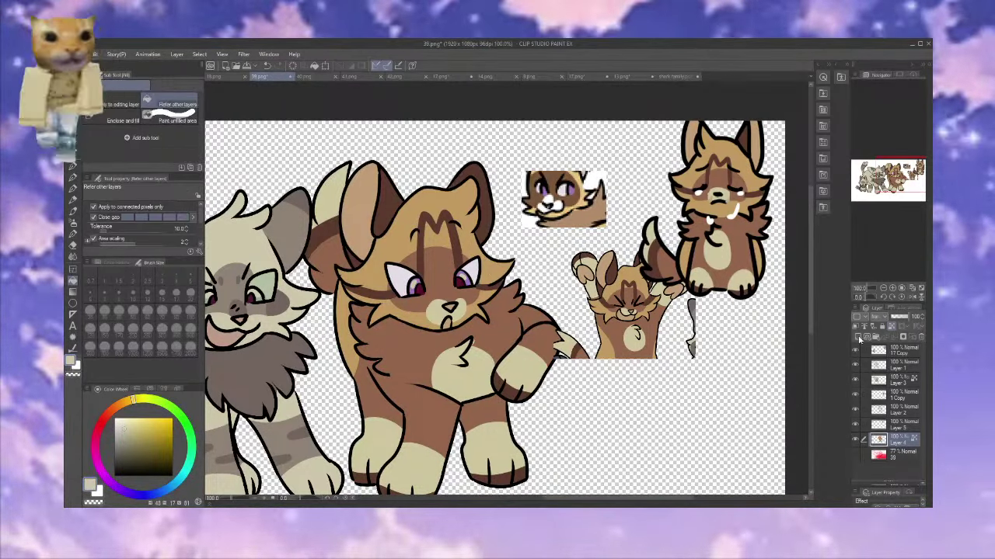
left_click(859, 340)
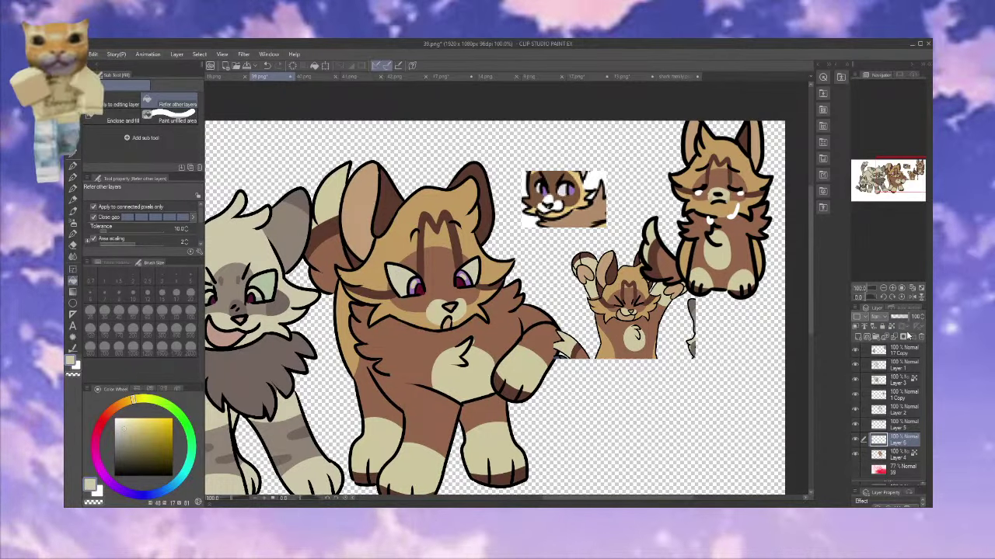
left_click_drag(904, 320, 906, 321)
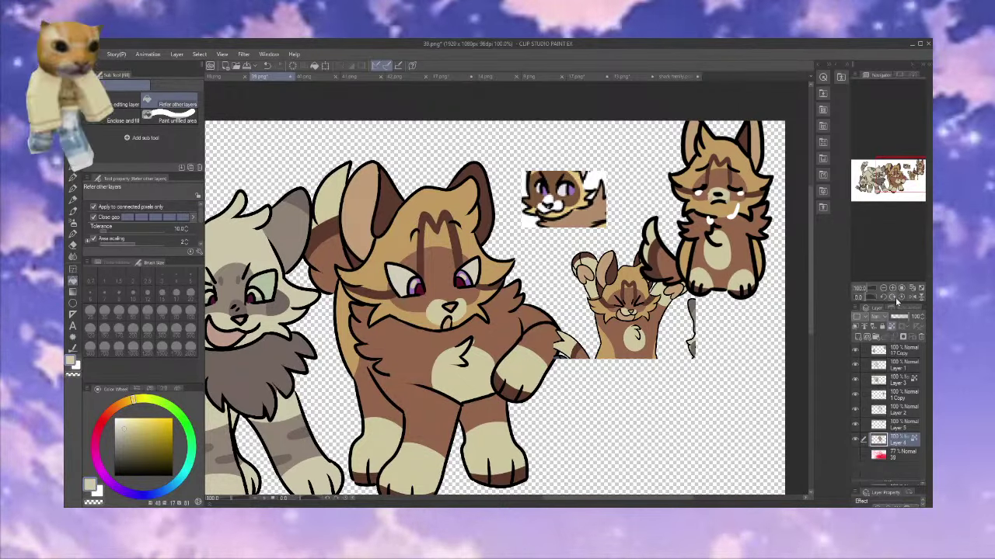
Hide the reference layers 17 Copy, 1 Copy and Layer 5, leaving both coloured cats visible
left_click(885, 288)
left_click(885, 288)
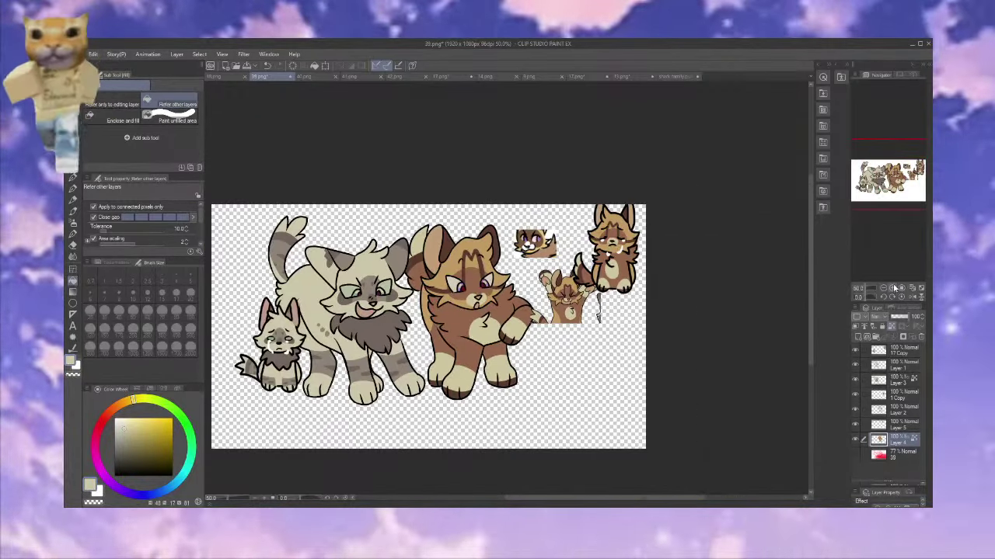
left_click(855, 396)
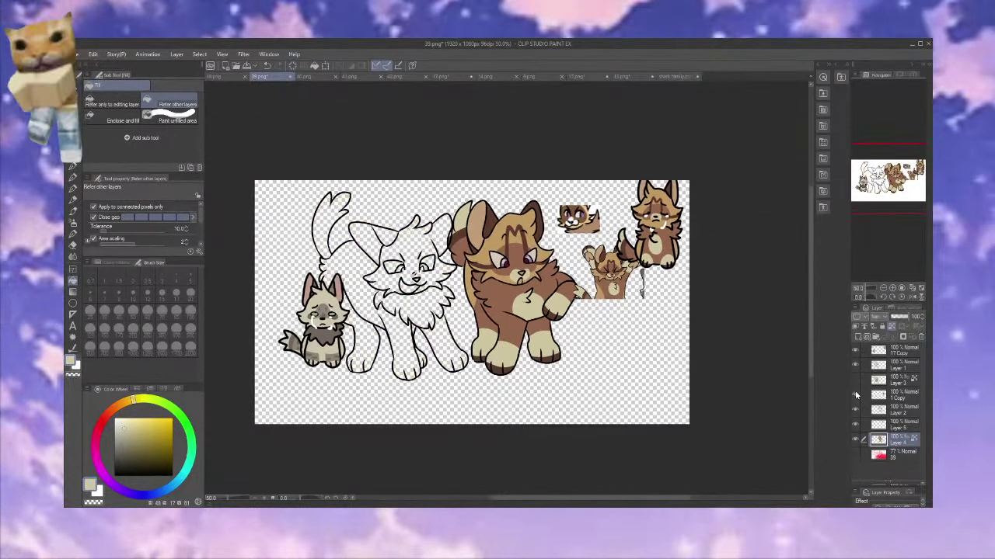
left_click(855, 380)
left_click(856, 365)
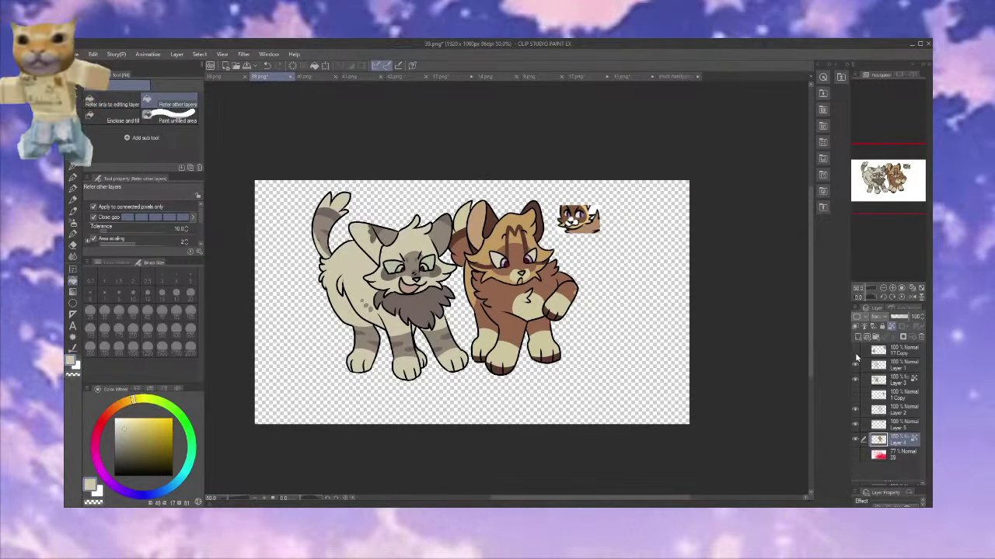
left_click(855, 425)
Move Layer 4 directly below Layer 2 and group the cats' line and colour layers into a collapsed folder
left_click_drag(880, 441, 891, 402)
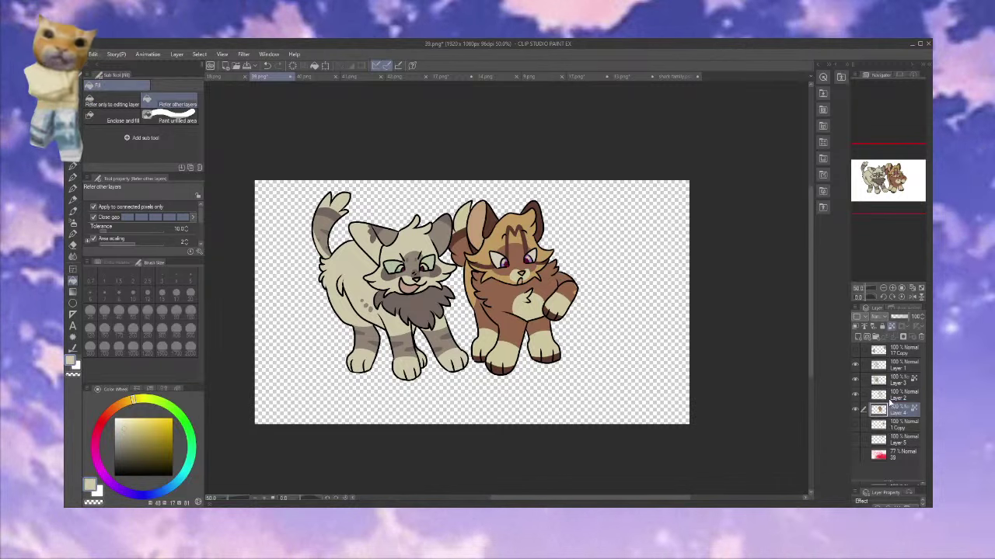
key("ctrl+g")
left_click(872, 365)
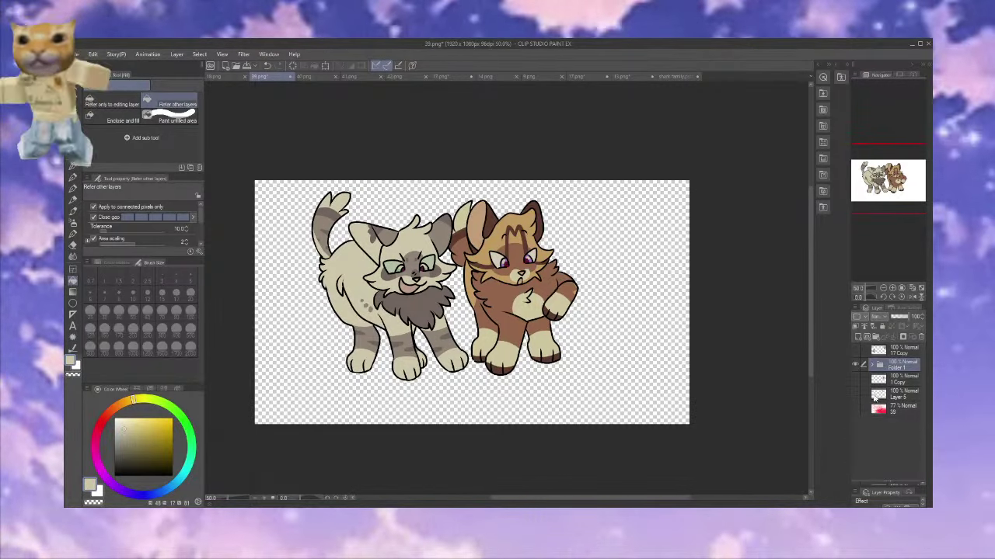
Show the red sketch layer, add an empty layer below the cats' folder, and set the drawing colour to black
left_click(857, 407)
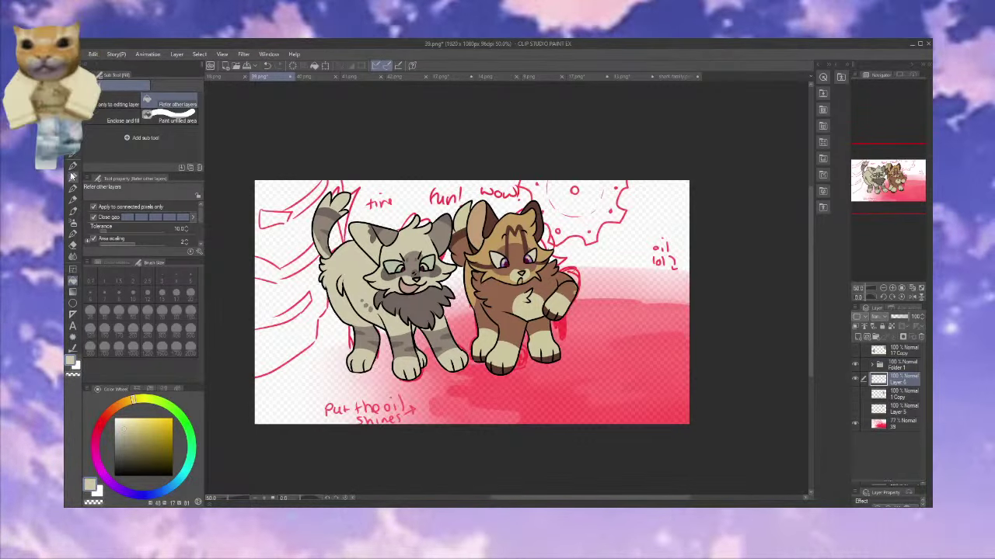
key("p")
left_click_drag(121, 470, 91, 484)
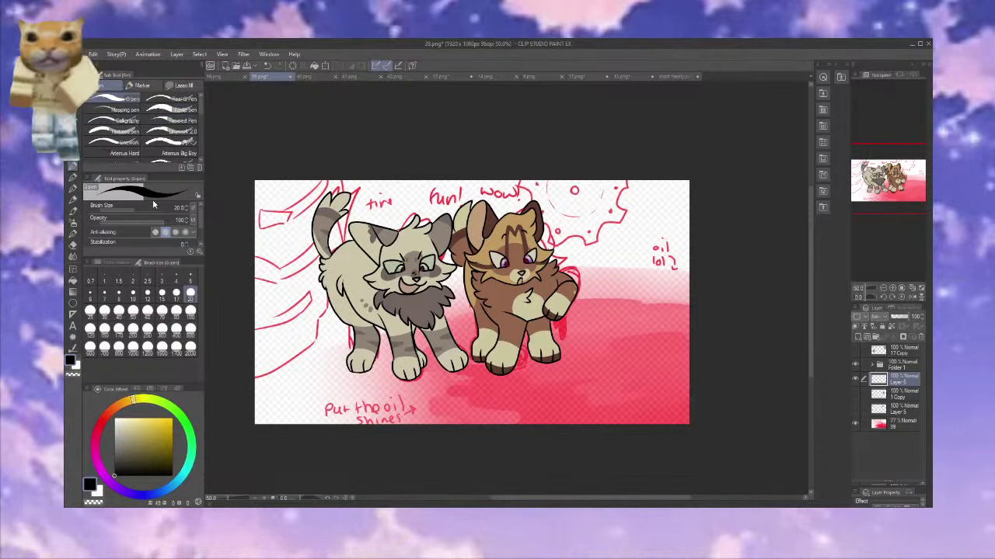
Block in the oil puddle under the cats in black with Light running ink at size 500, and hide the sketch layer
left_click(73, 244)
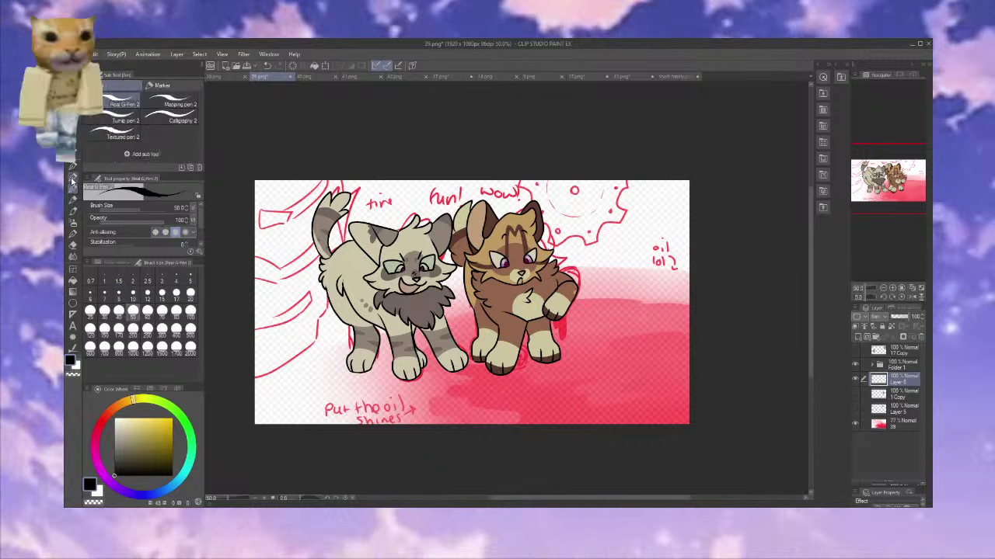
left_click(73, 234)
left_click(73, 223)
left_click(73, 214)
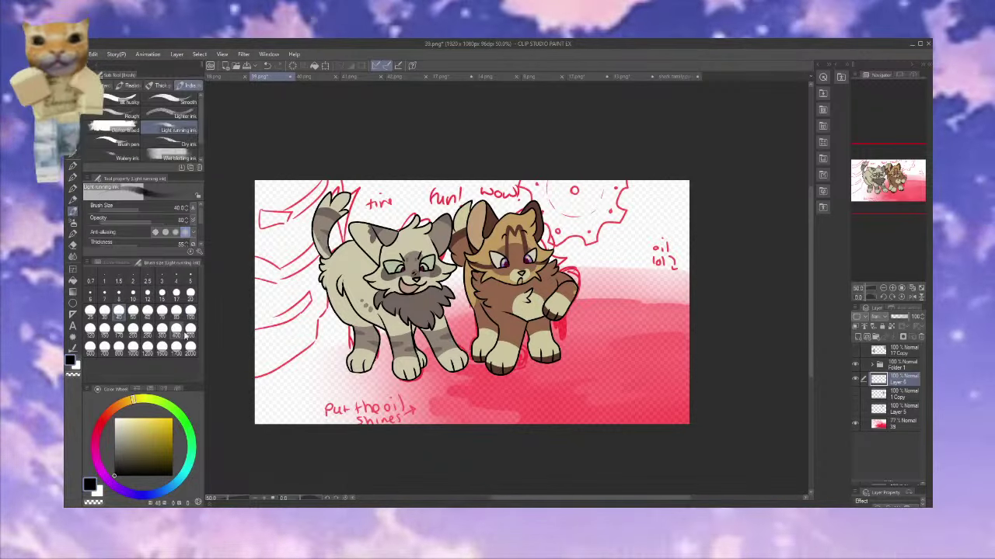
mouse_move(451, 388)
left_mouse_down()
mouse_move(555, 382)
mouse_move(666, 395)
mouse_move(588, 373)
mouse_move(663, 377)
mouse_move(696, 412)
mouse_move(489, 399)
mouse_move(645, 348)
mouse_move(567, 388)
mouse_move(662, 390)
left_mouse_up()
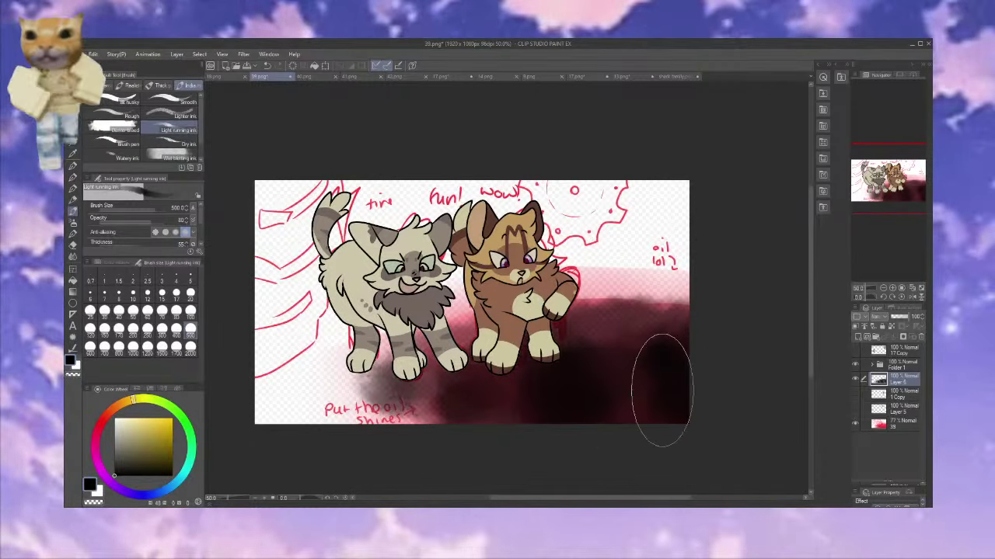
left_click(855, 424)
mouse_move(599, 422)
left_mouse_down()
mouse_move(553, 403)
mouse_move(615, 388)
mouse_move(534, 376)
mouse_move(587, 359)
mouse_move(721, 361)
mouse_move(445, 390)
mouse_move(611, 382)
mouse_move(505, 353)
left_mouse_up()
Try covering the background in black with Wet blotting ink at size 500, and clear the paint from Layer 6
left_click(173, 157)
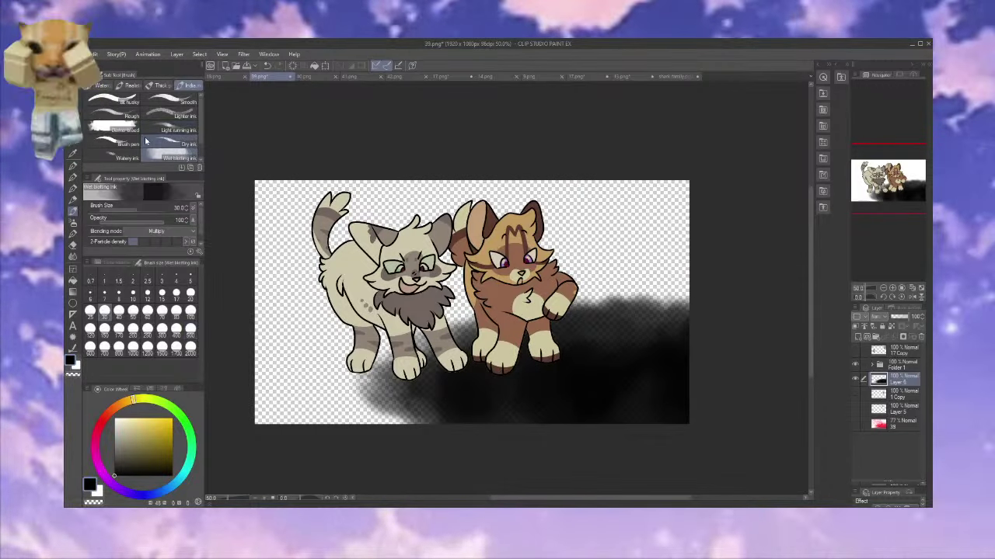
mouse_move(536, 389)
left_mouse_down()
mouse_move(477, 399)
mouse_move(473, 411)
mouse_move(484, 395)
mouse_move(420, 397)
mouse_move(653, 391)
mouse_move(670, 422)
left_mouse_up()
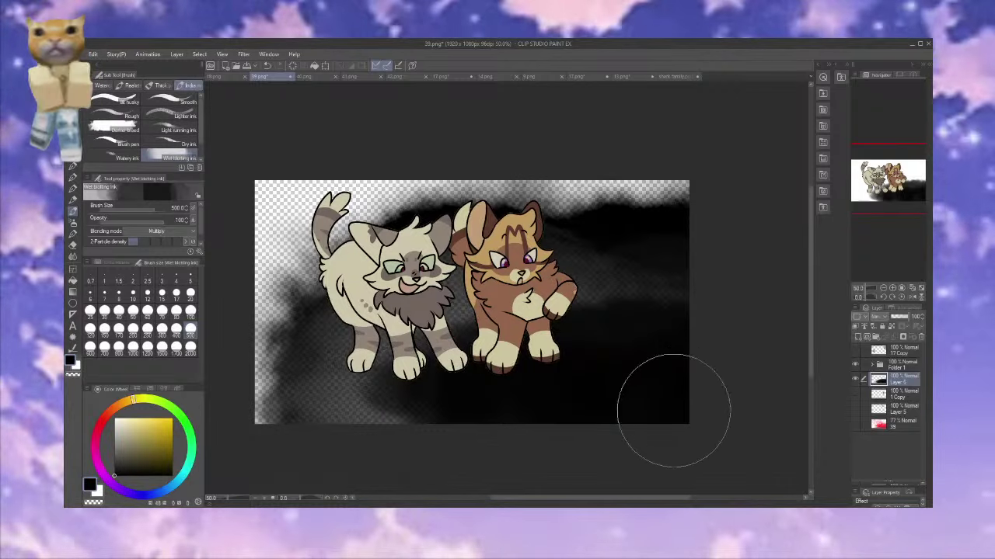
key("ctrl+z")
left_click(315, 66)
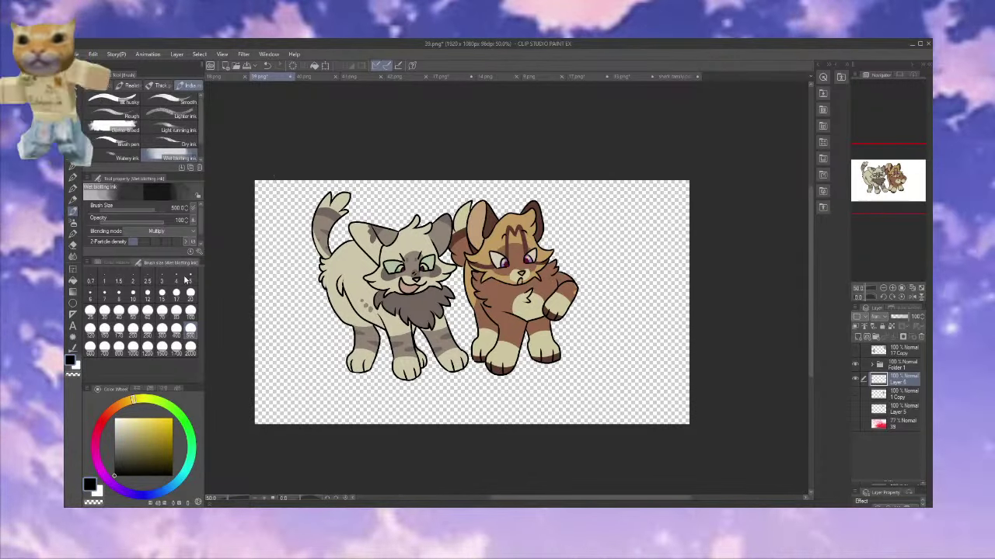
Paint a solid black oil puddle beneath both cats on Layer 6 with Wet blotting ink at size 70
mouse_move(656, 400)
left_mouse_down()
mouse_move(527, 401)
mouse_move(715, 393)
mouse_move(536, 370)
mouse_move(663, 346)
mouse_move(434, 365)
mouse_move(541, 417)
mouse_move(647, 391)
mouse_move(531, 343)
mouse_move(655, 331)
mouse_move(726, 349)
mouse_move(662, 327)
mouse_move(540, 342)
mouse_move(697, 371)
mouse_move(680, 415)
mouse_move(637, 434)
mouse_move(553, 366)
mouse_move(713, 412)
mouse_move(474, 354)
mouse_move(716, 343)
left_mouse_up()
mouse_move(490, 408)
left_mouse_down()
mouse_move(579, 416)
mouse_move(581, 405)
mouse_move(533, 370)
mouse_move(564, 373)
left_mouse_up()
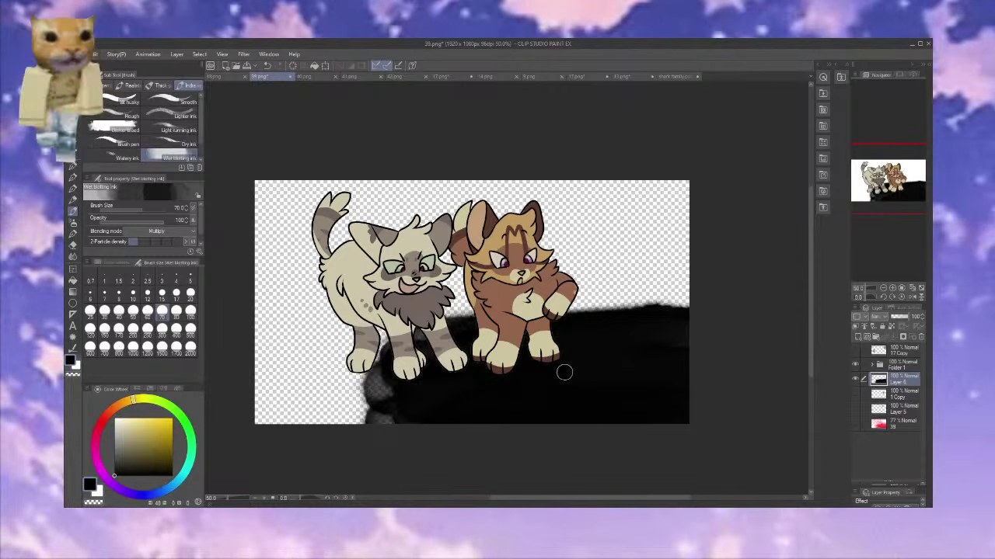
left_click_drag(420, 422, 394, 410)
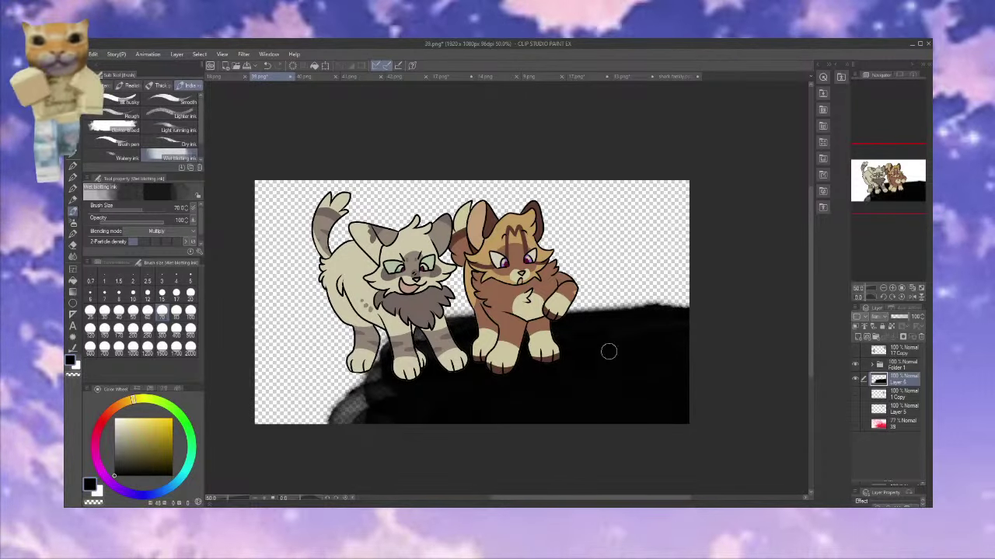
mouse_move(386, 385)
left_mouse_down()
mouse_move(408, 401)
mouse_move(404, 376)
left_mouse_up()
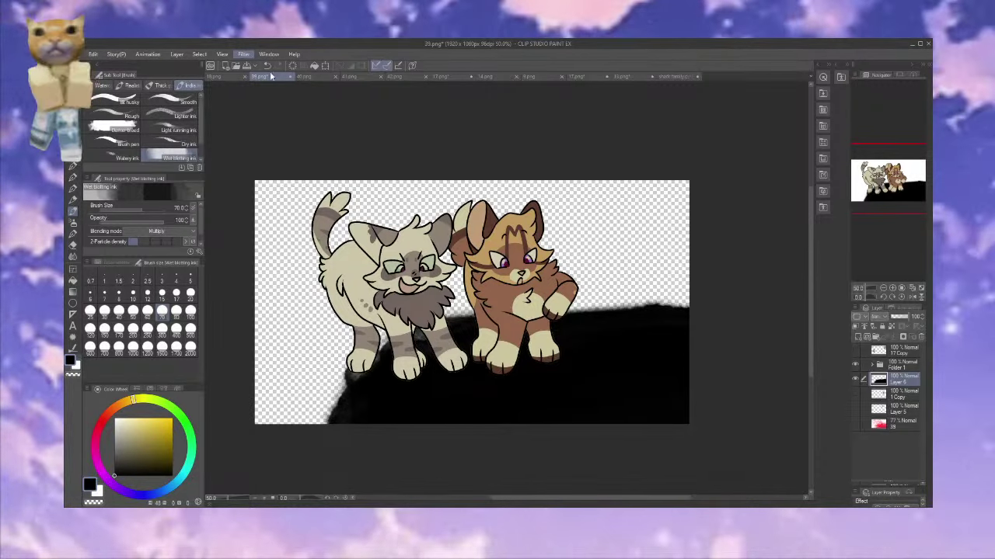
Paste the oil-slick reference photo above the puddle, and activate Layer 6 with its transparent pixels locked and the G-pen selected
left_click(73, 165)
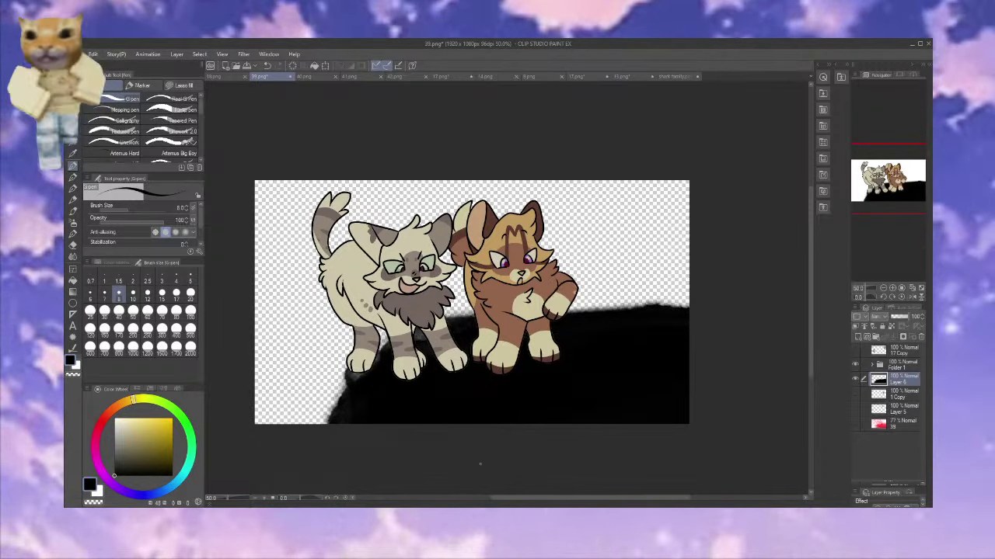
key("ctrl+v")
left_click(899, 394)
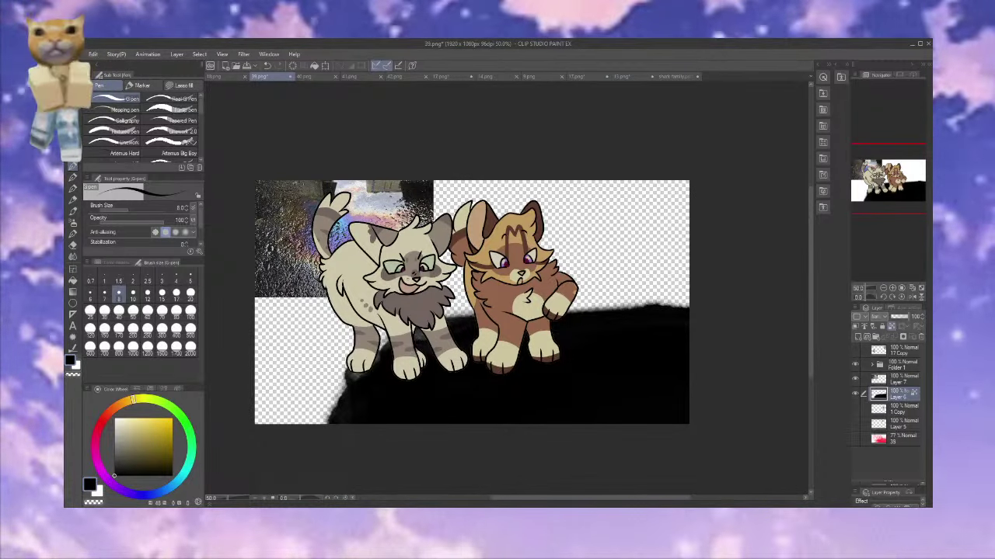
Sample a light tan from the oil-slick reference photo, and add a new layer above the black puddle for Wet blotting ink
left_click(303, 233, "alt")
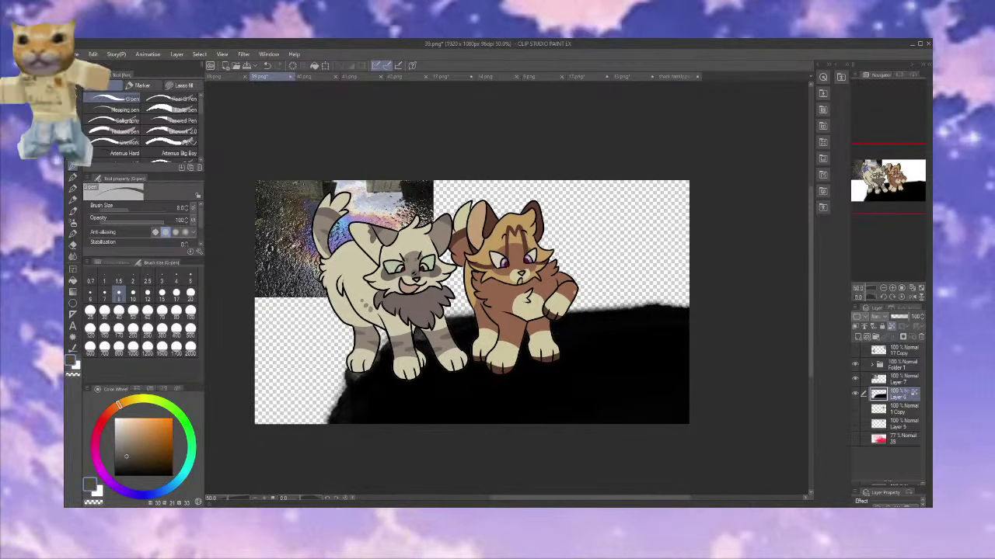
left_click(299, 237, "alt")
left_click(300, 237, "alt")
left_click(299, 237, "alt")
left_click(299, 237, "alt")
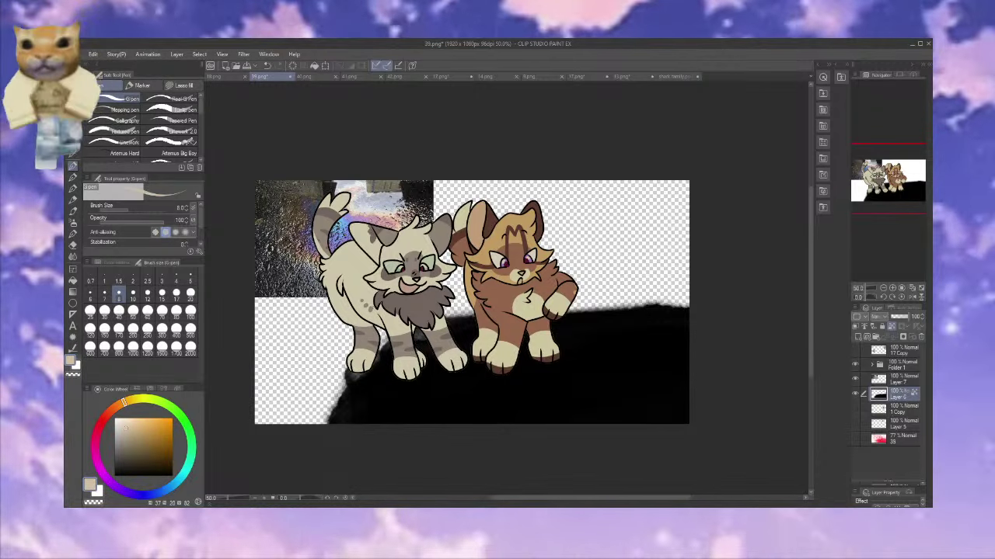
key("ctrl+z")
left_click(72, 223)
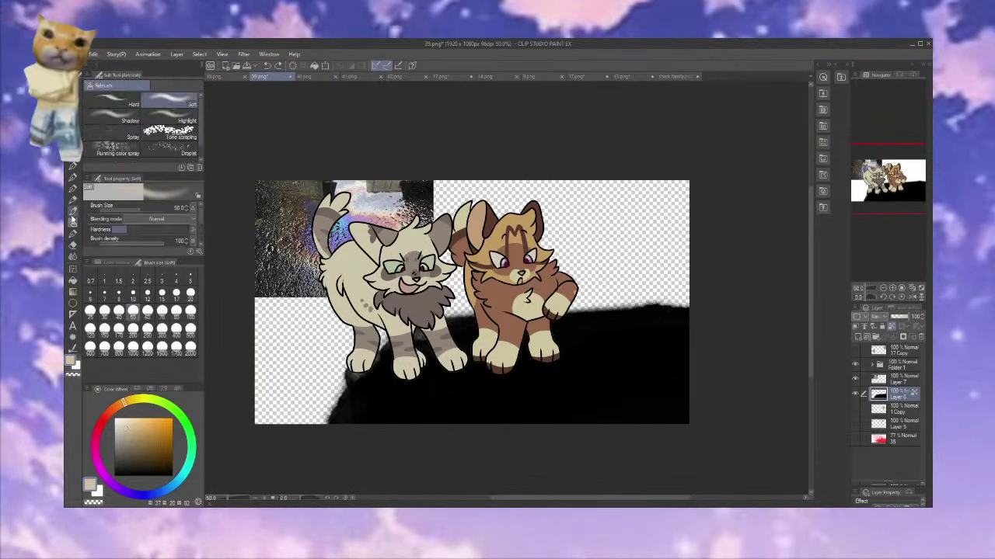
left_click(73, 212)
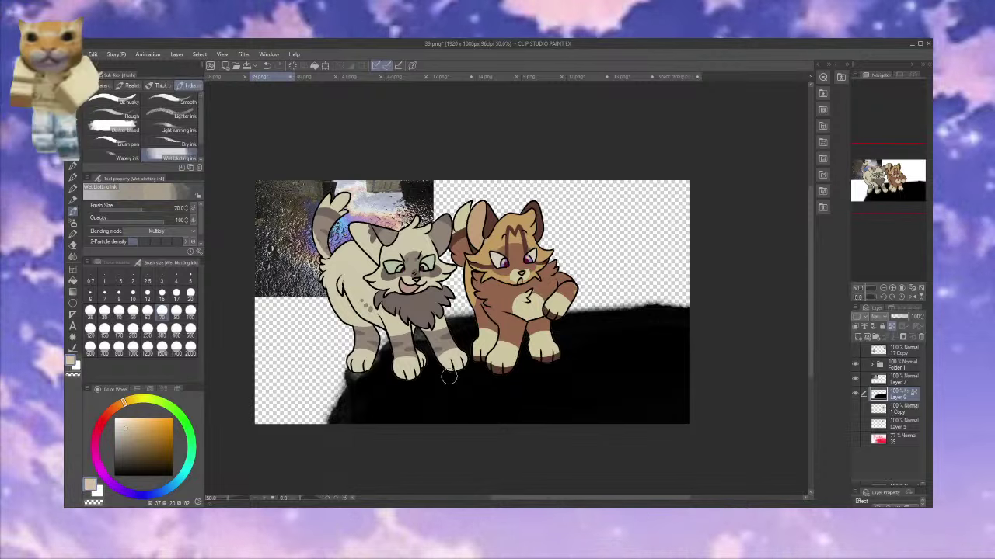
key("ctrl+shift+n")
Paint a tan sheen band across the black puddle on Layer 8 with Wet blotting ink at size 70
mouse_move(661, 346)
left_mouse_down()
mouse_move(589, 351)
mouse_move(489, 378)
left_mouse_up()
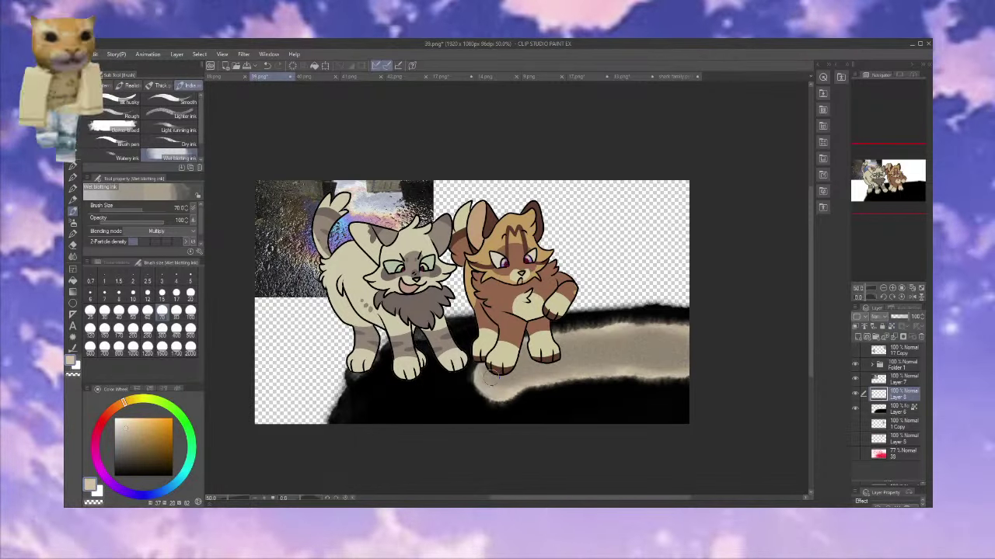
key("ctrl+z")
mouse_move(384, 414)
left_mouse_down()
mouse_move(483, 374)
mouse_move(654, 346)
mouse_move(680, 353)
left_mouse_up()
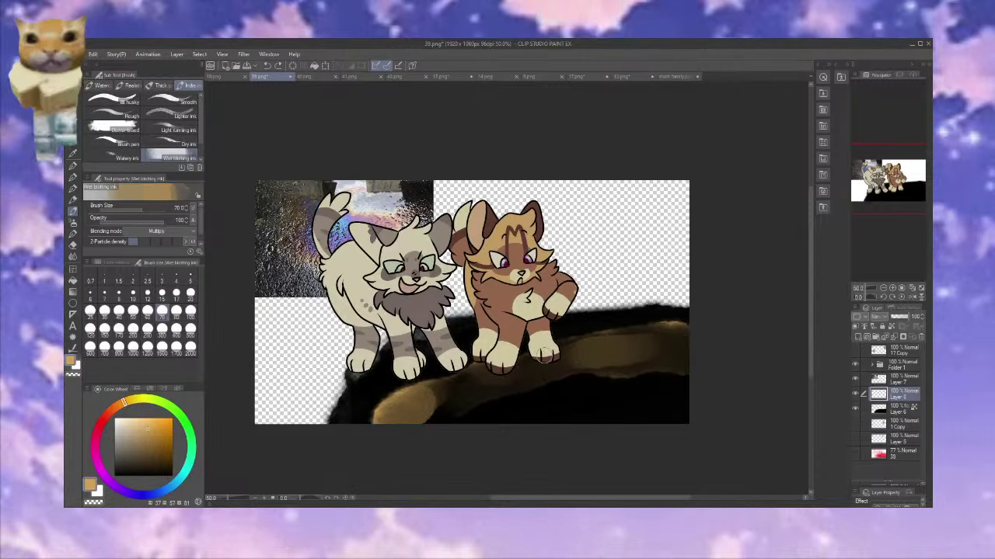
mouse_move(426, 395)
left_mouse_down()
mouse_move(358, 431)
mouse_move(426, 404)
mouse_move(395, 426)
left_mouse_up()
key("ctrl+z")
key("ctrl+z")
key("ctrl+z")
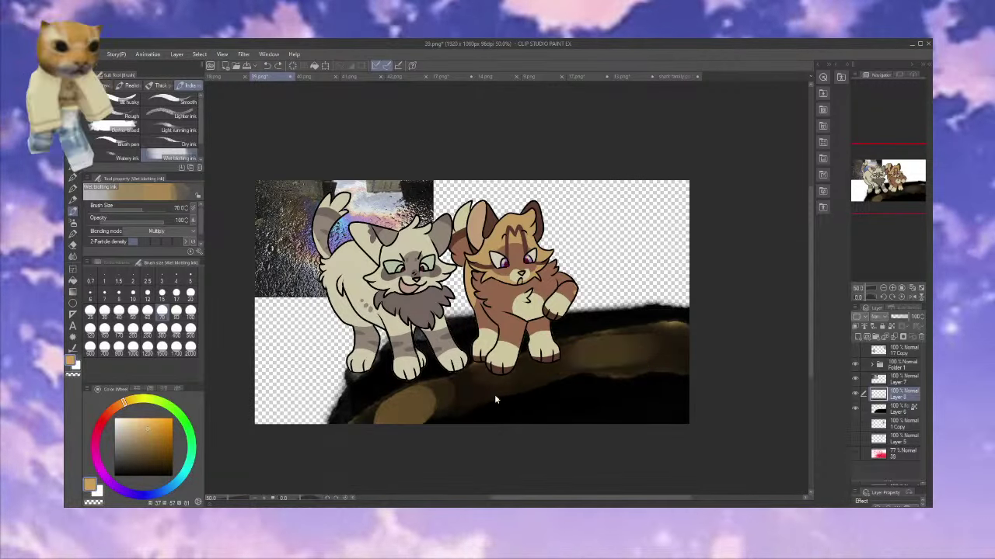
mouse_move(456, 398)
left_mouse_down()
mouse_move(615, 354)
mouse_move(680, 361)
mouse_move(510, 381)
mouse_move(402, 412)
mouse_move(579, 376)
mouse_move(669, 377)
left_mouse_up()
Try adding a purple band below the tan sheen with Wet blotting ink, and undo the painted bands
left_click(312, 247, "alt")
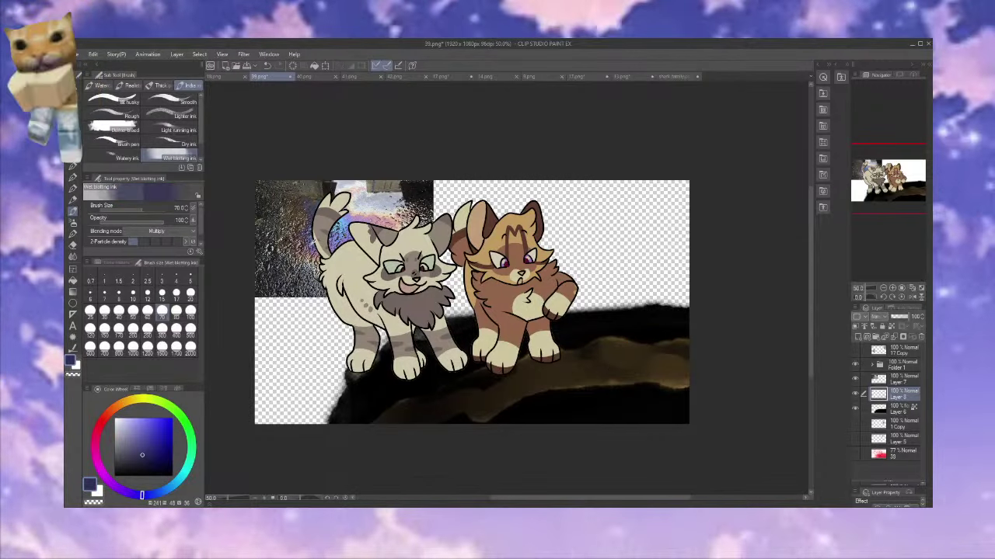
left_click(313, 245, "alt")
left_click(150, 443)
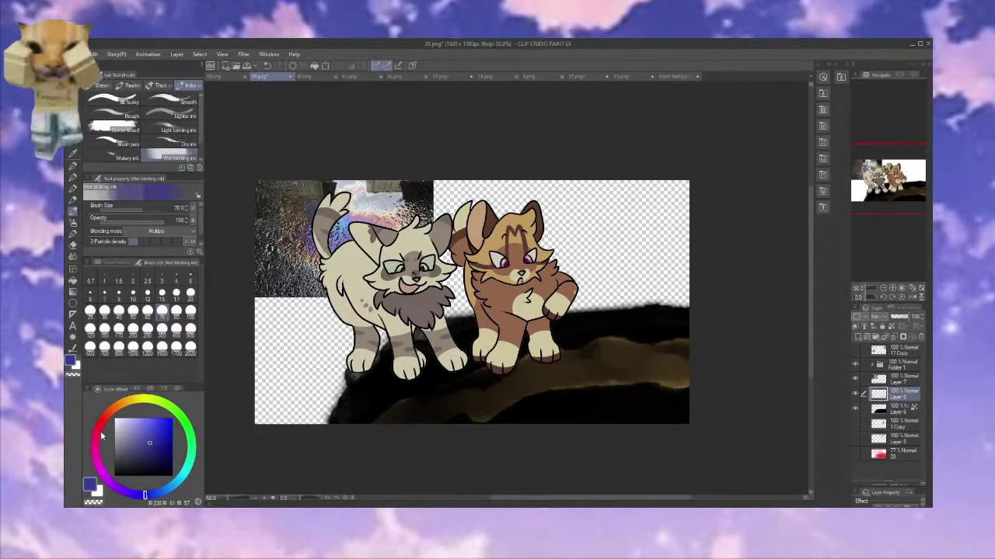
left_click_drag(105, 466, 110, 483)
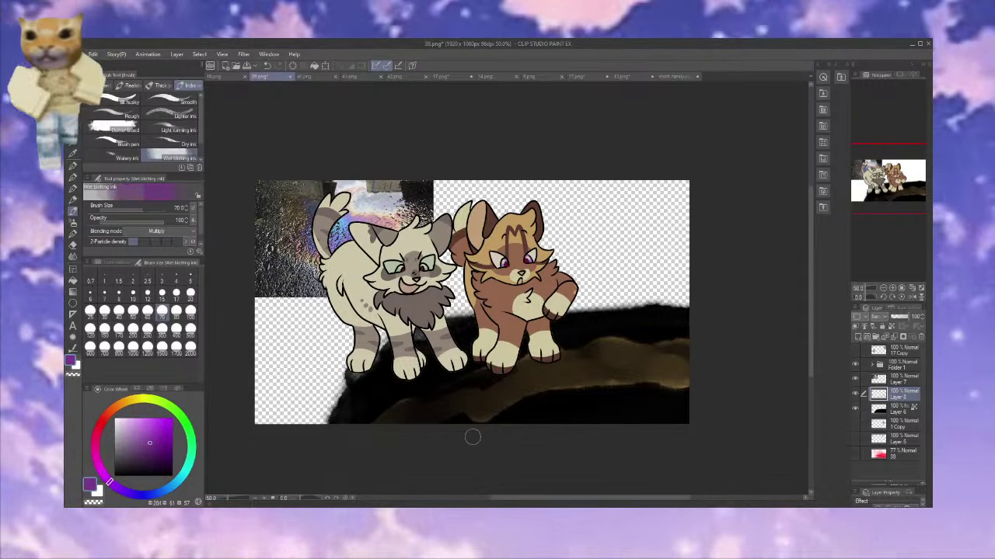
mouse_move(503, 408)
left_mouse_down()
mouse_move(590, 387)
mouse_move(708, 385)
mouse_move(620, 384)
mouse_move(482, 422)
mouse_move(739, 406)
left_mouse_up()
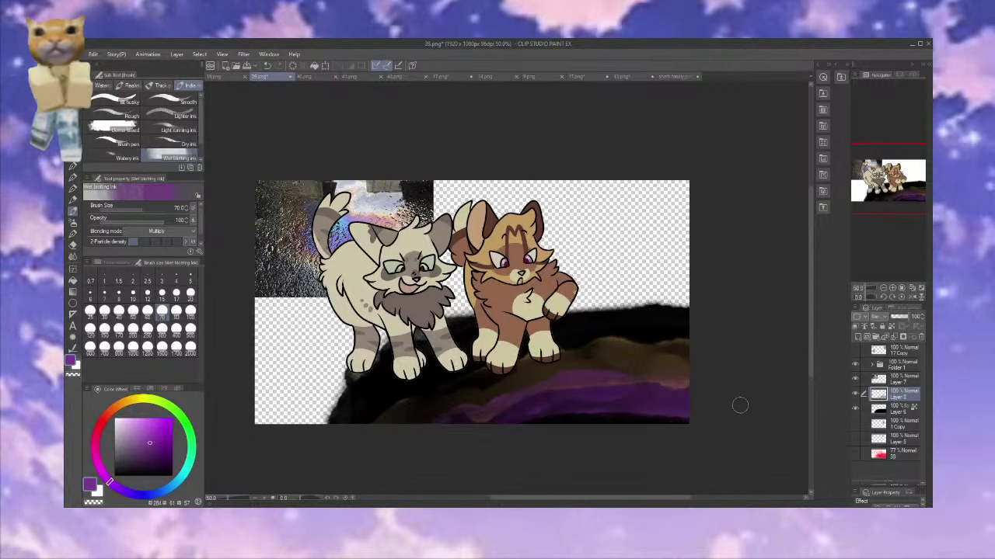
key("ctrl+z")
key("ctrl+z")
Try painting a beige band across the puddle with Real G-Pen 2 at size 100, and undo its strokes
left_click(74, 191)
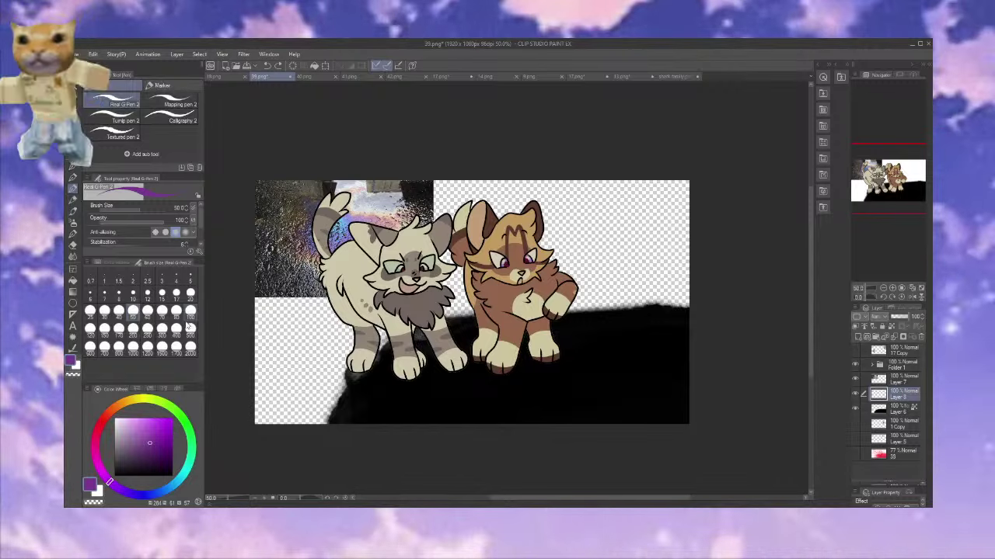
left_click(314, 257, "alt")
mouse_move(416, 420)
left_mouse_down()
mouse_move(461, 394)
mouse_move(581, 350)
mouse_move(704, 356)
left_mouse_up()
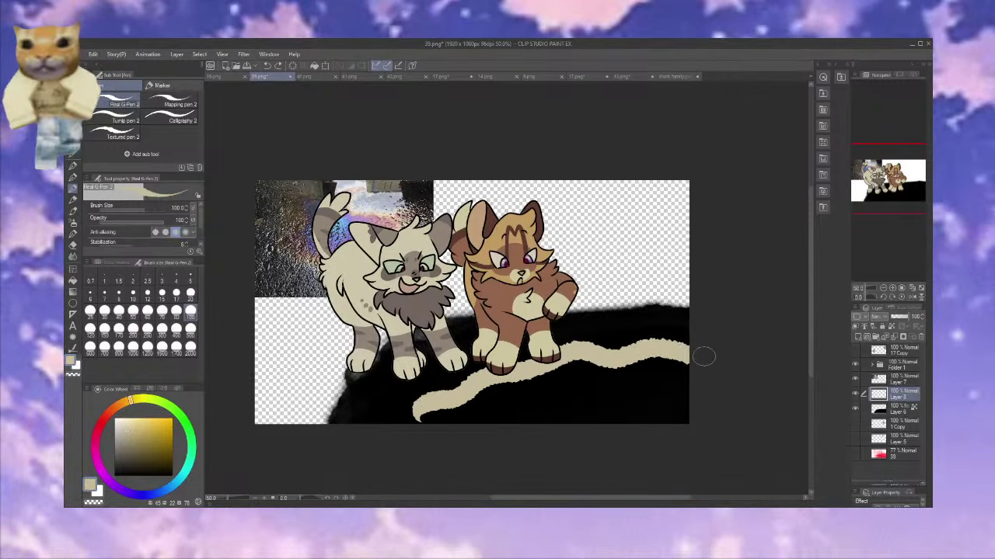
left_click_drag(426, 402, 587, 374)
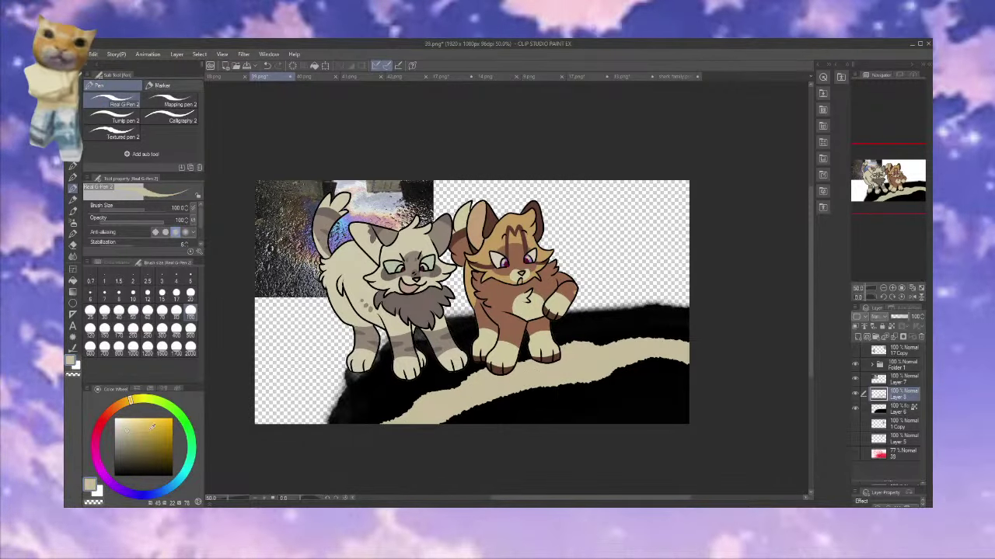
left_click(142, 434)
left_click(120, 404)
key("ctrl+z")
key("ctrl+z")
Paint rough-edged tan, dark indigo and purple bands across the puddle with Real G-Pen 2 at size 500
left_click(190, 330)
mouse_move(410, 425)
left_mouse_down()
mouse_move(664, 362)
mouse_move(475, 399)
mouse_move(533, 411)
mouse_move(695, 378)
mouse_move(455, 433)
mouse_move(566, 395)
left_mouse_up()
left_click(317, 252, "alt")
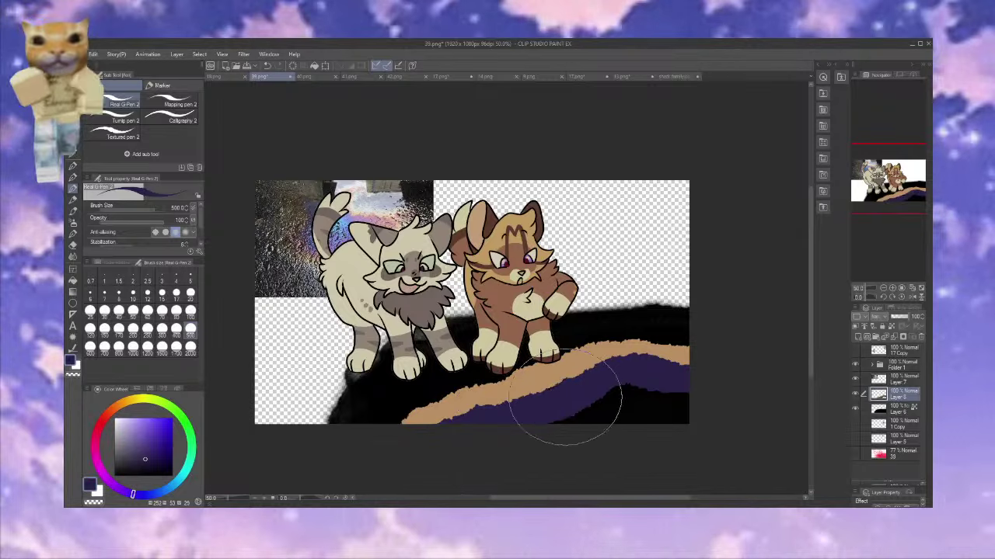
left_click(150, 448)
left_click(117, 488)
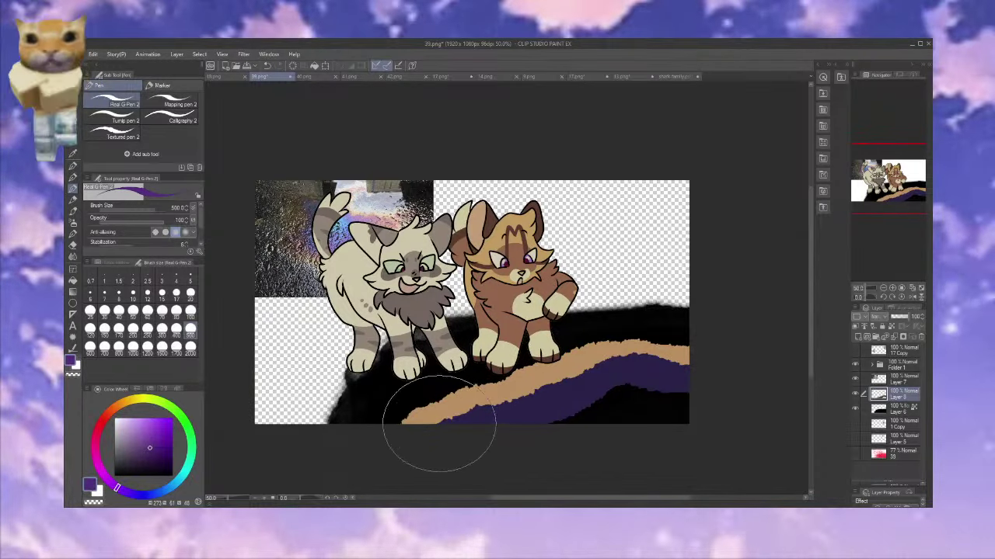
mouse_move(439, 424)
left_mouse_down()
mouse_move(466, 399)
mouse_move(633, 378)
left_mouse_up()
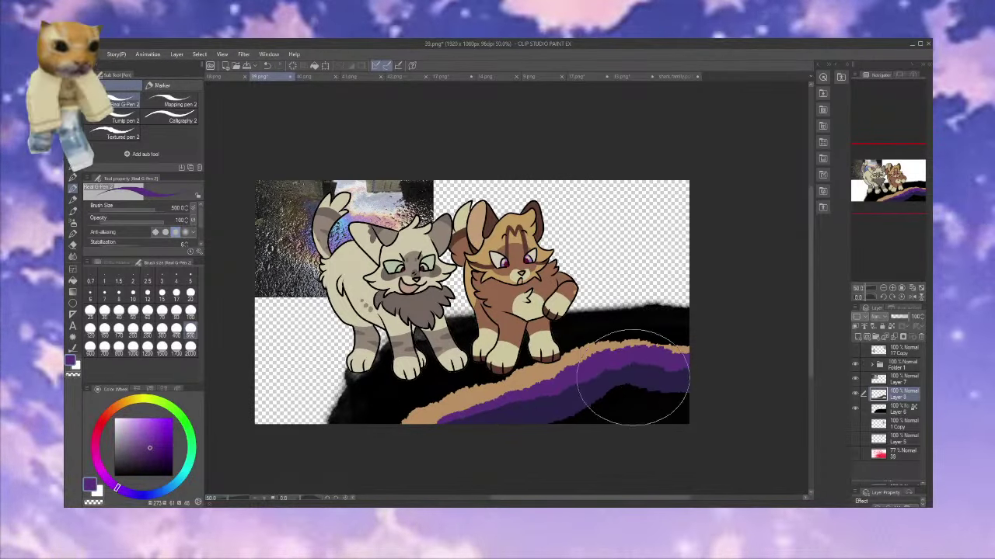
Fill the puddle's lower area inside the purple bands with darker and lighter blue using Real G-Pen 2
left_click(162, 435)
left_click(163, 491)
mouse_move(536, 423)
left_mouse_down()
mouse_move(619, 393)
mouse_move(680, 397)
mouse_move(621, 431)
mouse_move(602, 425)
mouse_move(654, 409)
mouse_move(694, 429)
mouse_move(581, 440)
mouse_move(660, 415)
left_mouse_up()
left_click(174, 485)
Try the sheen layer at 44% opacity, and try Overlay blending with its opacity lowered to 0%
left_click(898, 317)
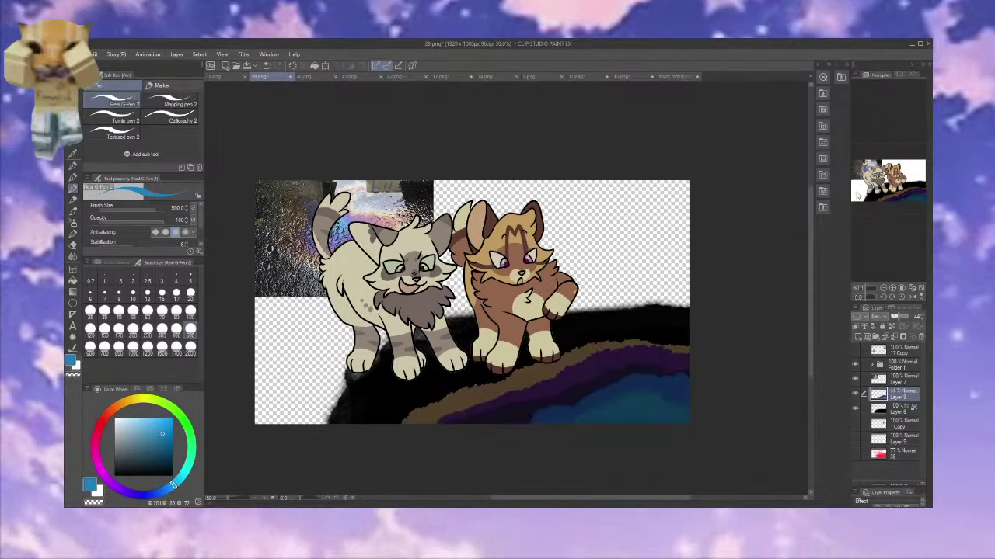
left_click(859, 196)
left_click(906, 317)
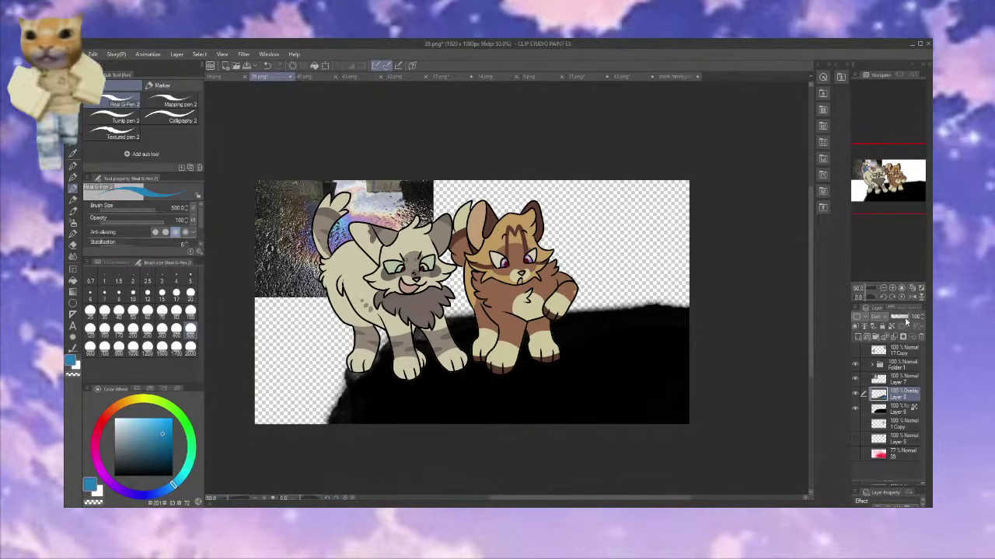
left_click_drag(906, 317, 890, 317)
left_click(929, 316)
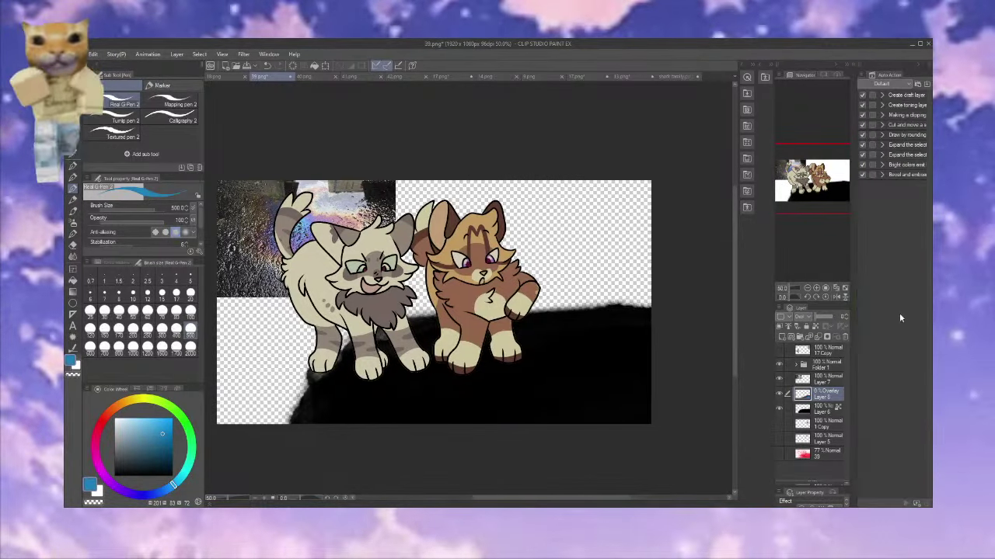
left_click(917, 75)
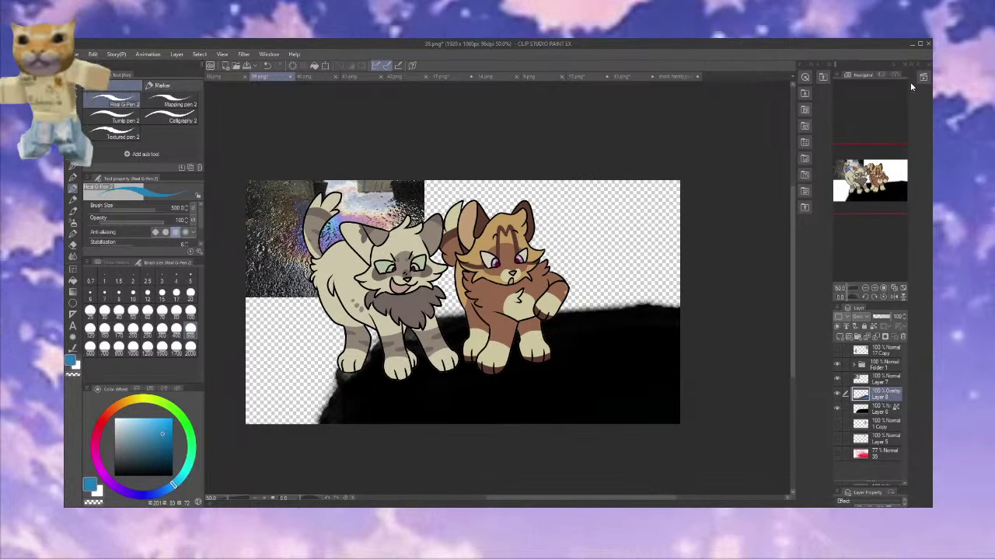
left_click(929, 66)
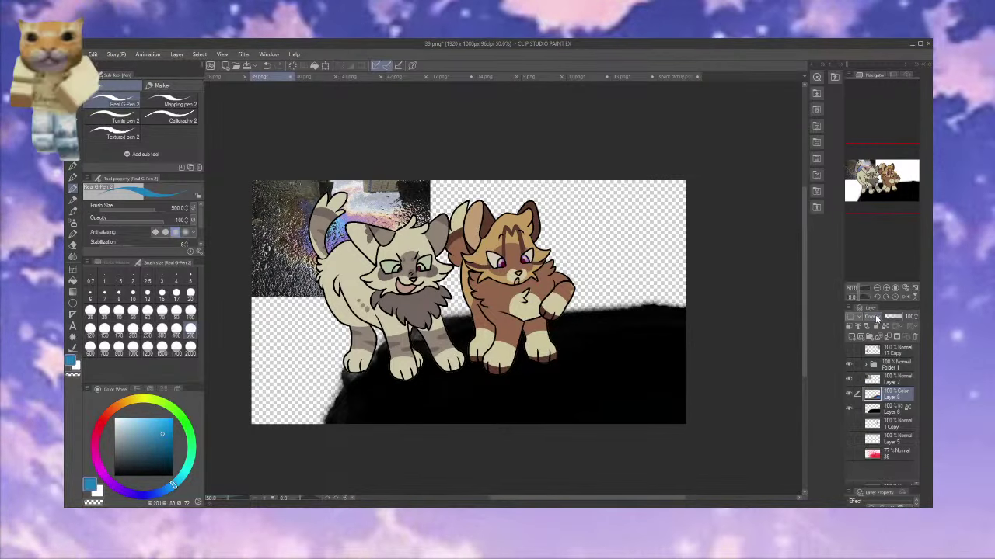
Try the sheen layer in an Add blending mode at 41% opacity, and merge the full-strength colours into Layer 6
scroll(876, 319, "down", 1)
scroll(877, 317, "up", 2)
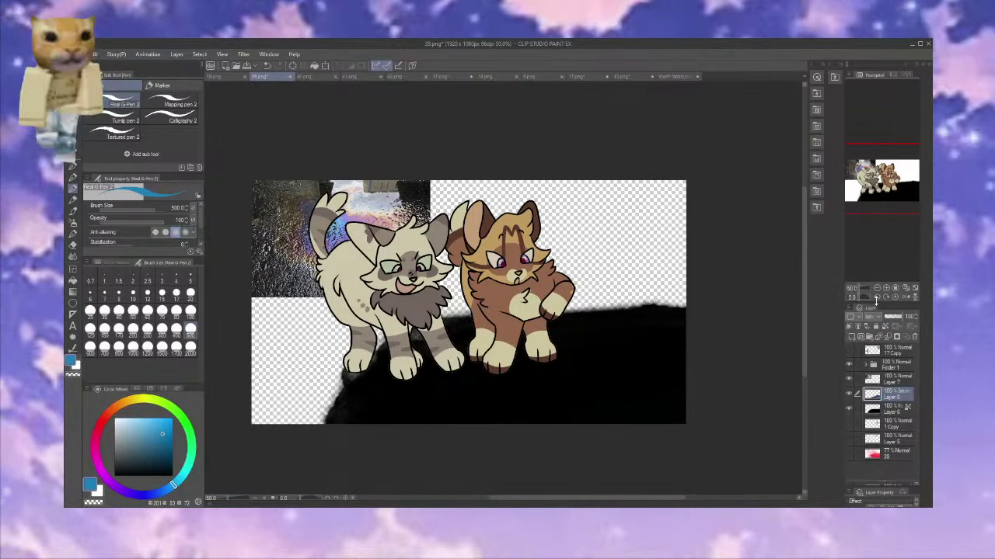
left_click(873, 316)
left_click(888, 293)
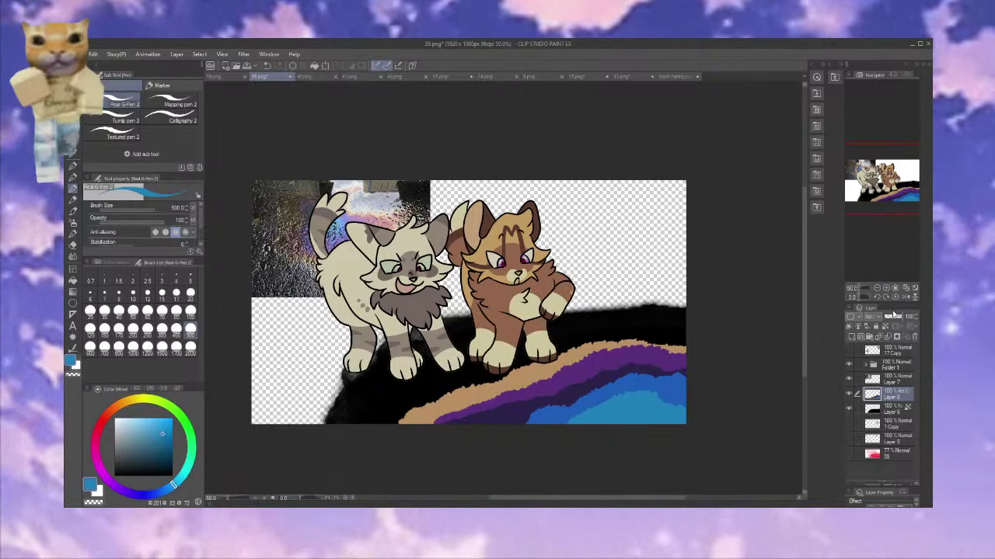
left_click(894, 315)
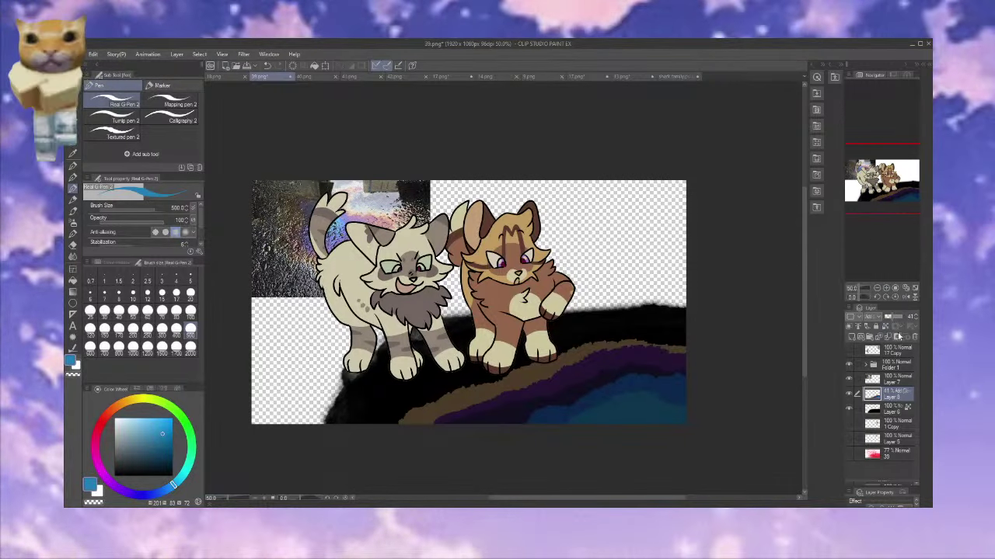
left_click(899, 336)
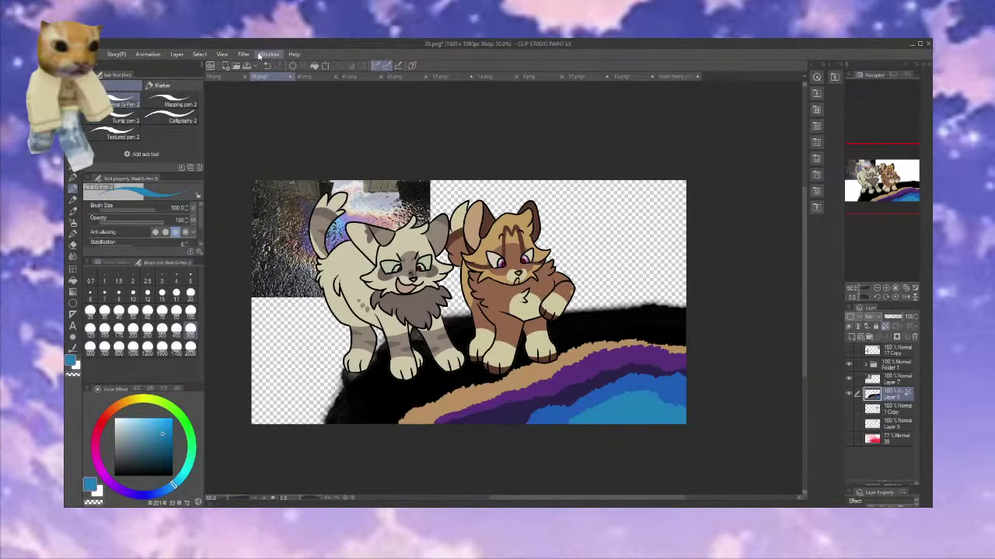
Try distorting the merged puddle into concentric ripples with a filter, and cancel it
left_click(337, 134)
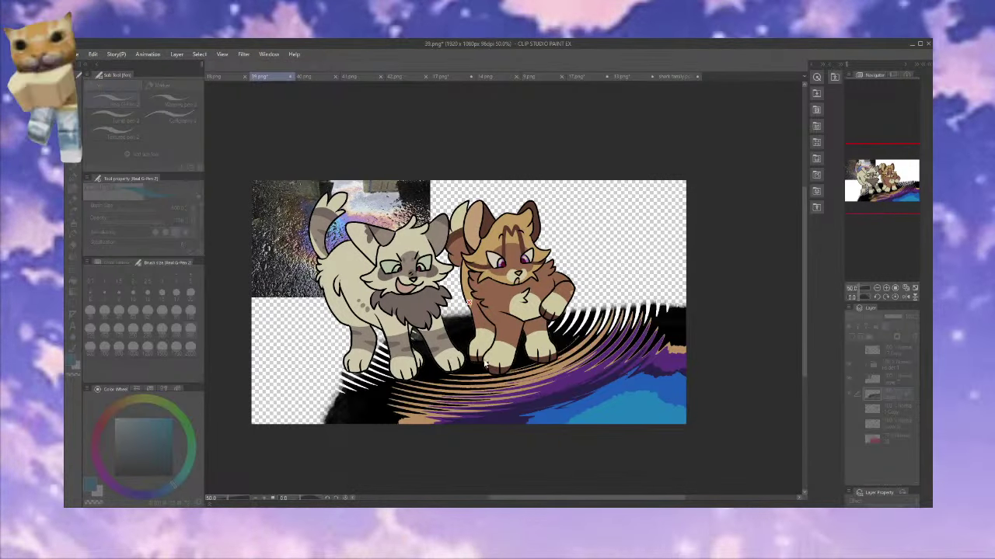
left_click(735, 178)
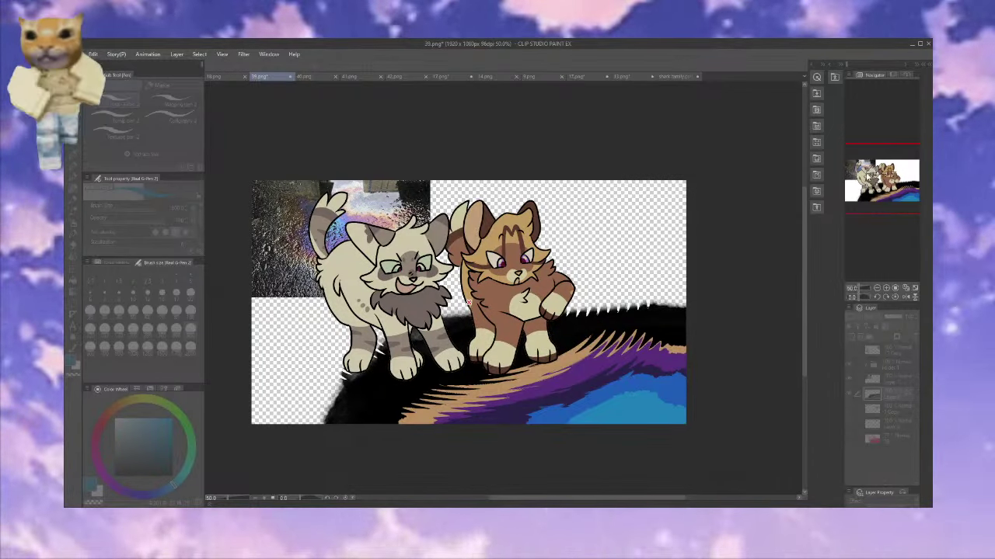
key("Escape")
Try a wave distortion filter on the striped puddle, stretching it into long, shallow waves
left_click(244, 55)
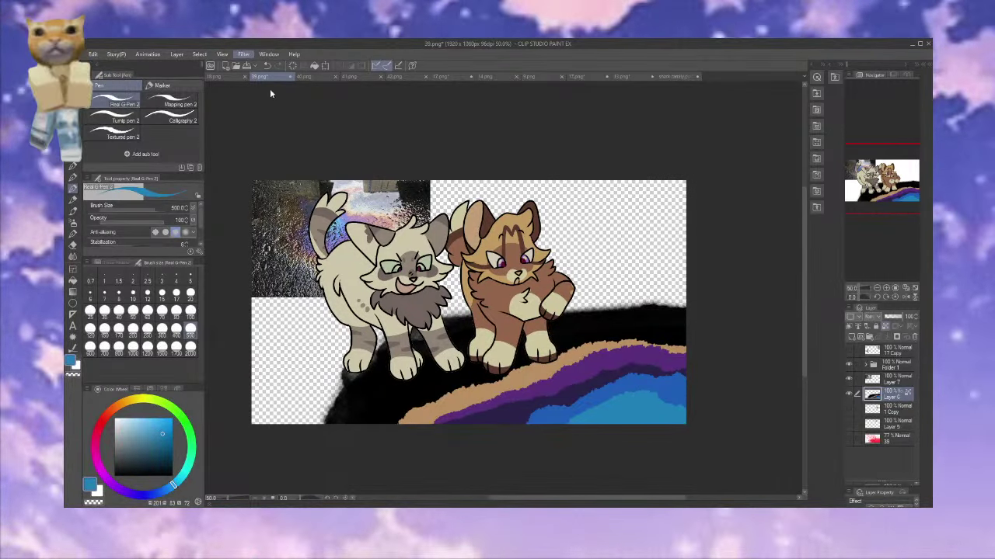
left_click(334, 156)
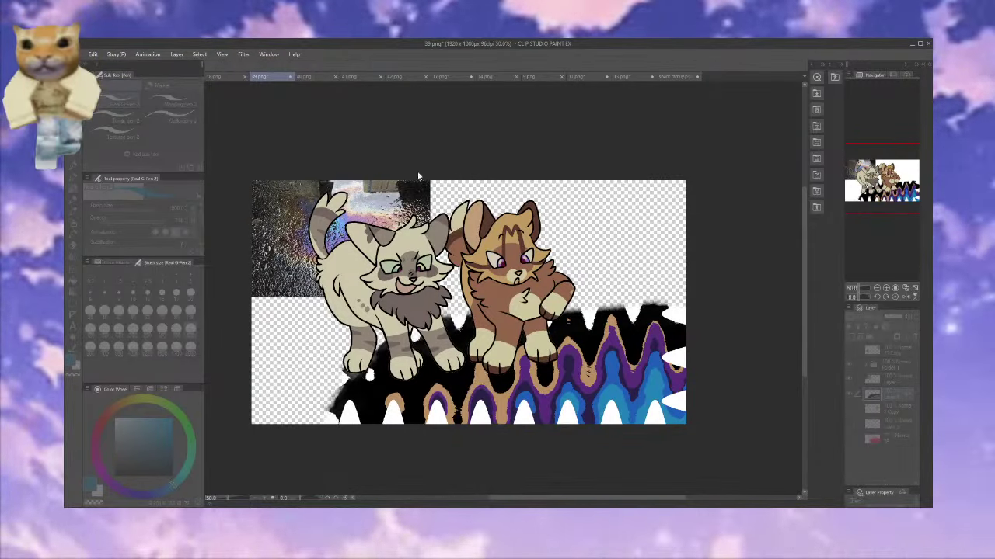
left_click_drag(691, 125, 819, 124)
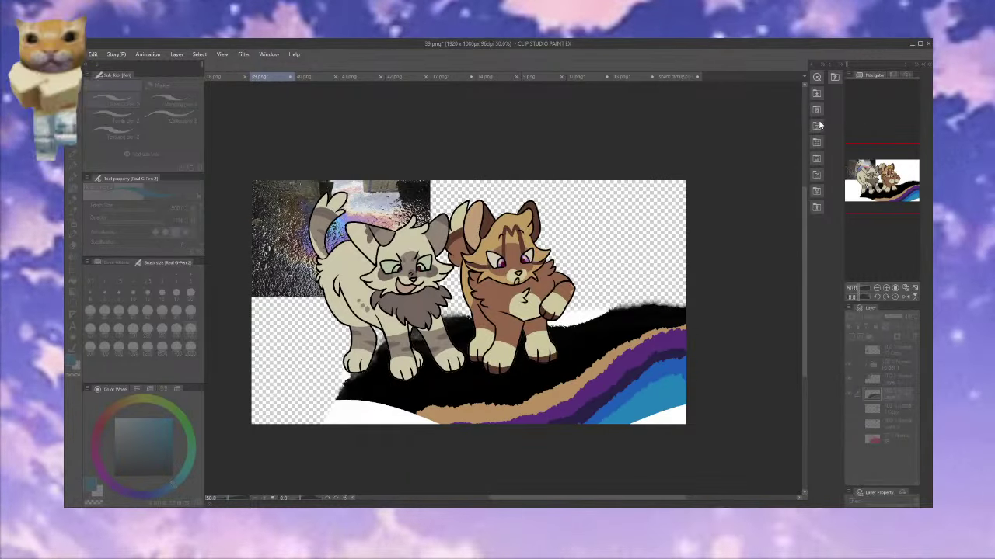
left_click(895, 93)
Delete the puddle layer and the reference photo layer, and add a new layer beneath the cats for the Deciduous Detail 3 brush
left_click(914, 337)
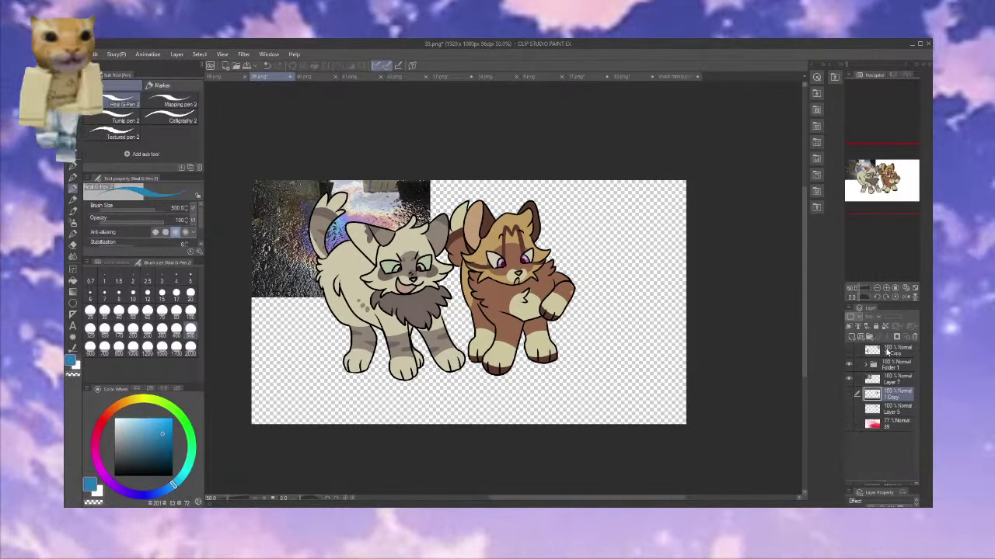
left_click(892, 379)
left_click(915, 338)
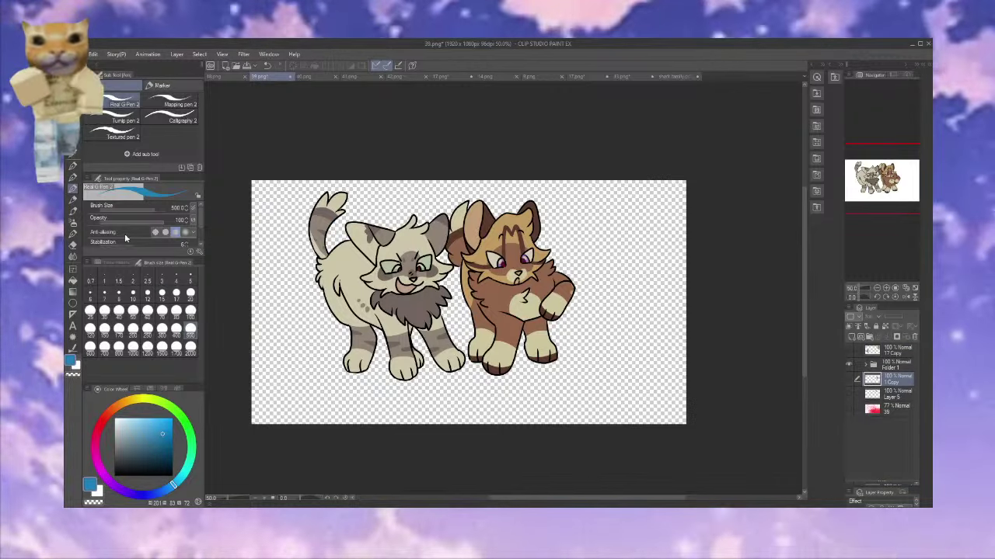
left_click(72, 178)
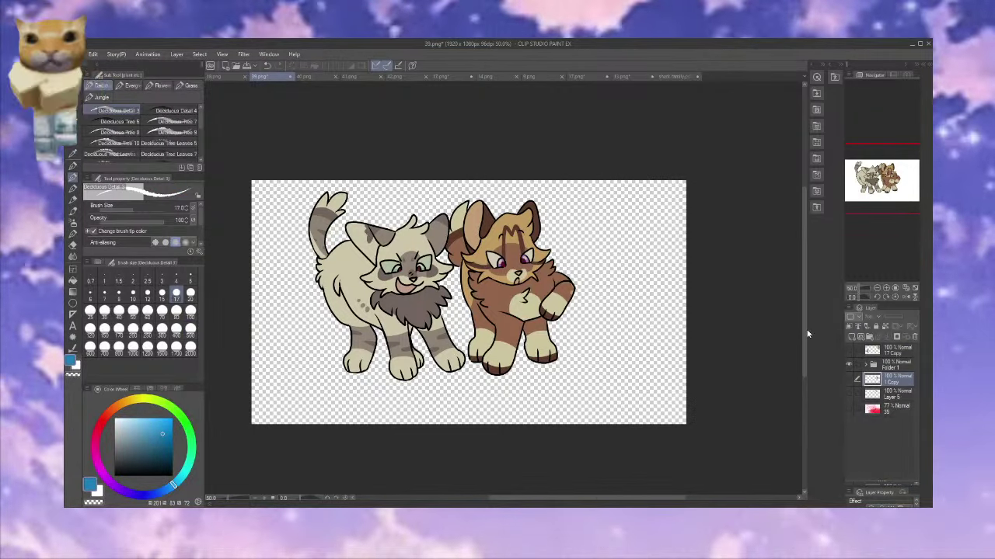
left_click(851, 337)
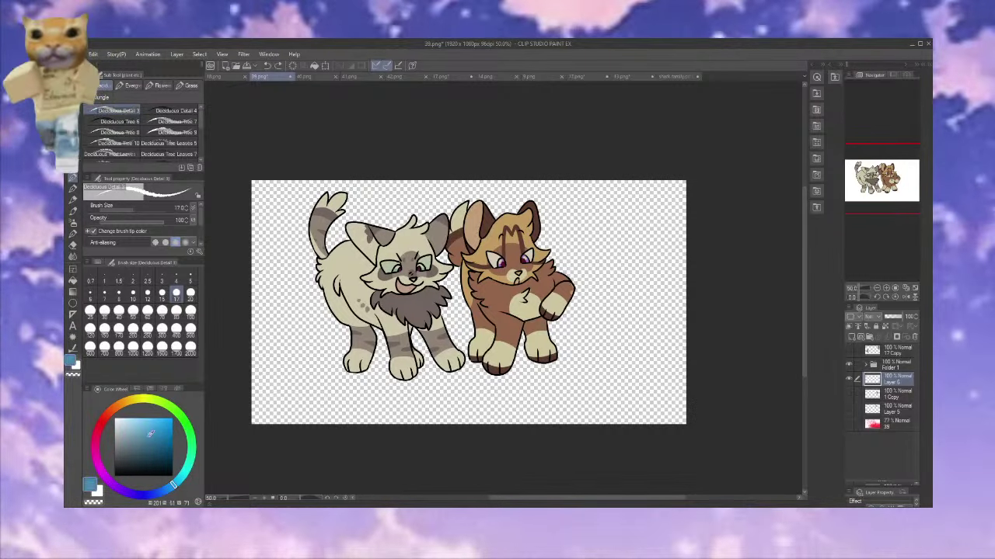
Switch to the G-pen with black as the drawing colour
left_click(119, 475)
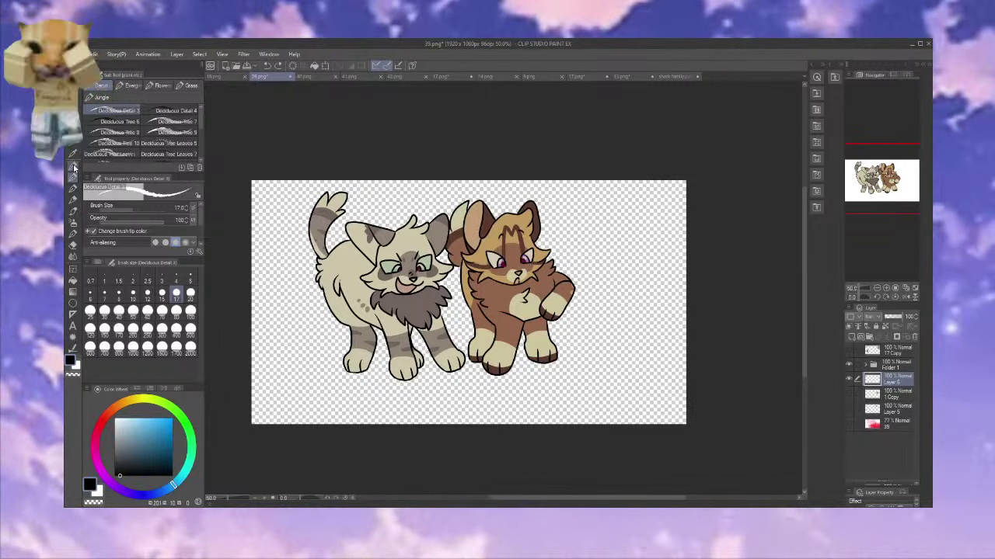
left_click(74, 167)
mouse_move(535, 386)
left_mouse_down()
mouse_move(542, 405)
mouse_move(551, 392)
mouse_move(604, 385)
left_mouse_up()
left_click_drag(610, 379, 612, 386)
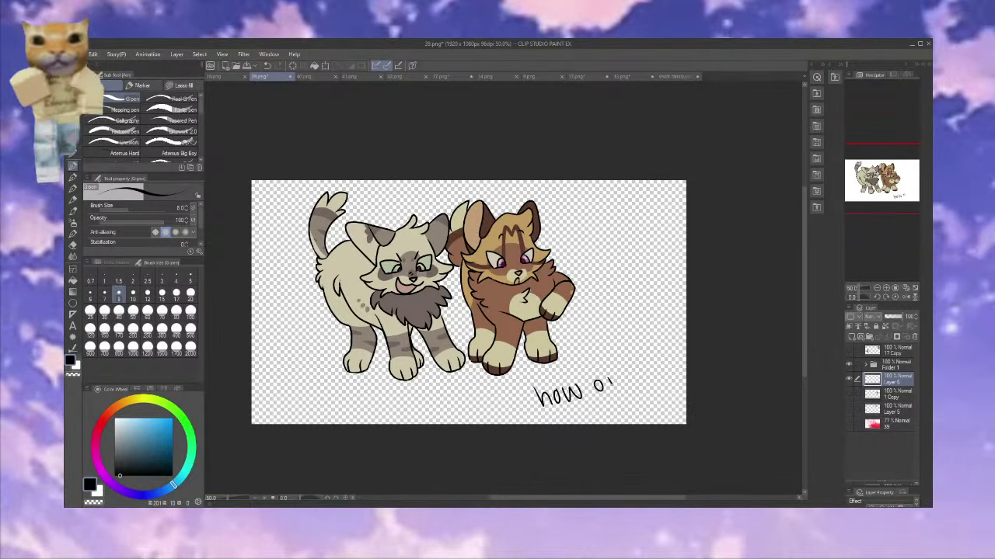
left_click(293, 67)
Show the red sketch layer and draw the oil puddle's wavy black outline behind the cats on the empty layer beneath their folder
left_click(849, 424)
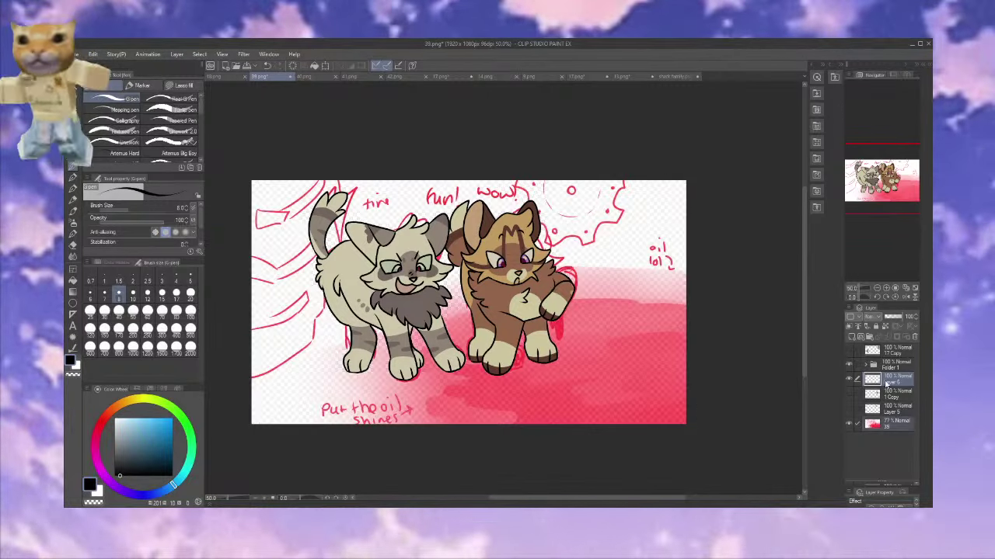
left_click_drag(637, 304, 573, 299)
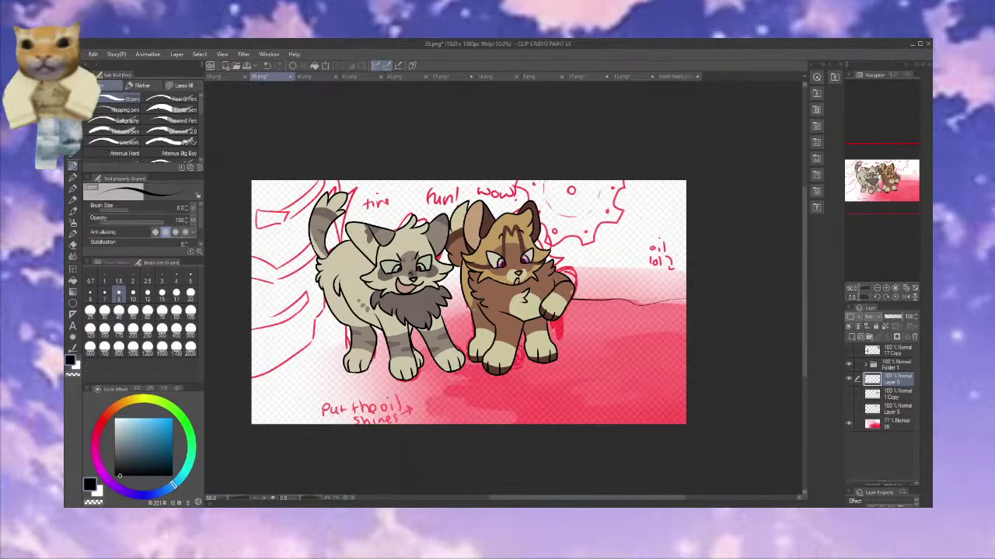
mouse_move(403, 352)
left_mouse_down()
mouse_move(337, 389)
mouse_move(370, 425)
left_mouse_up()
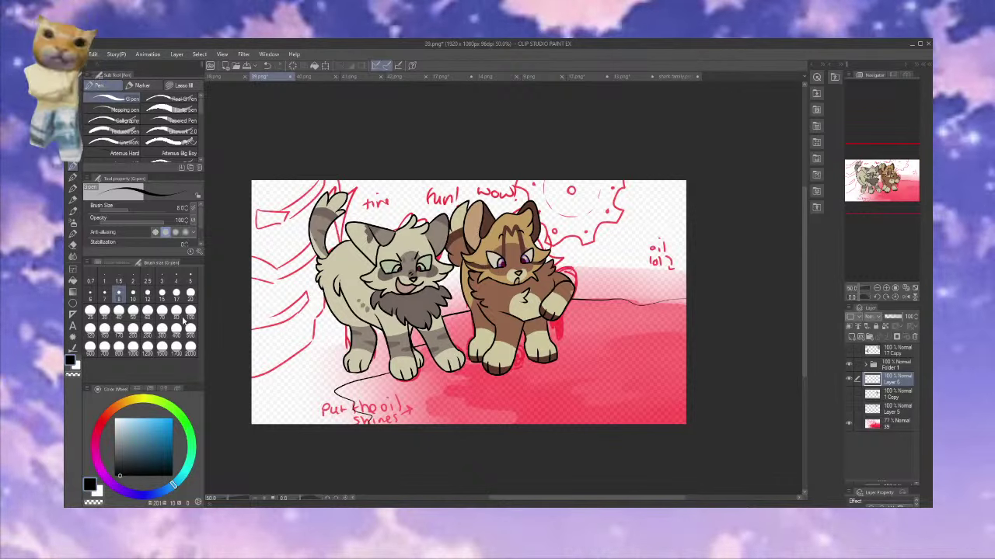
Hide the sketch layer, fill the outlined puddle solid black with the cat folder hidden, and show the cats again
key("g")
left_click(583, 382)
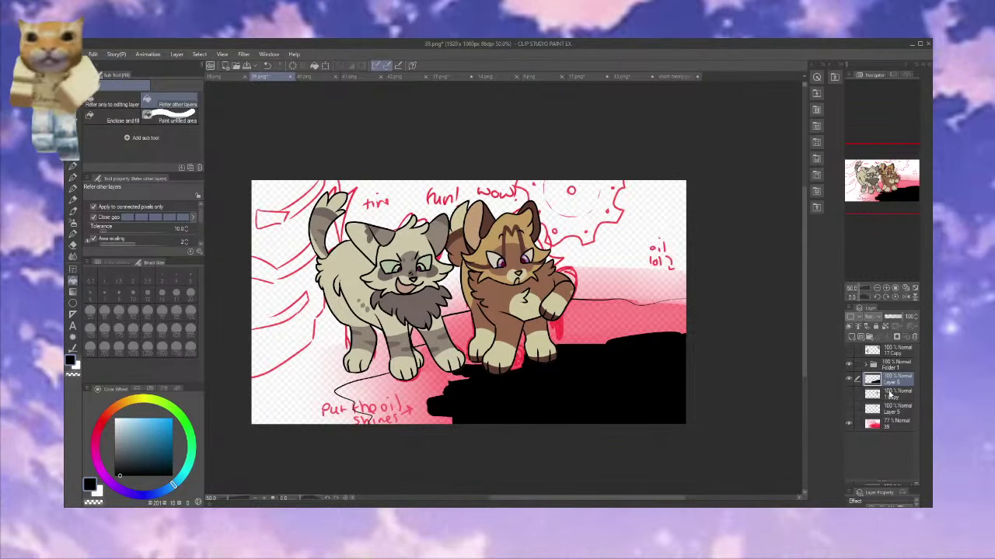
key("ctrl+z")
left_click(849, 424)
left_click(632, 377)
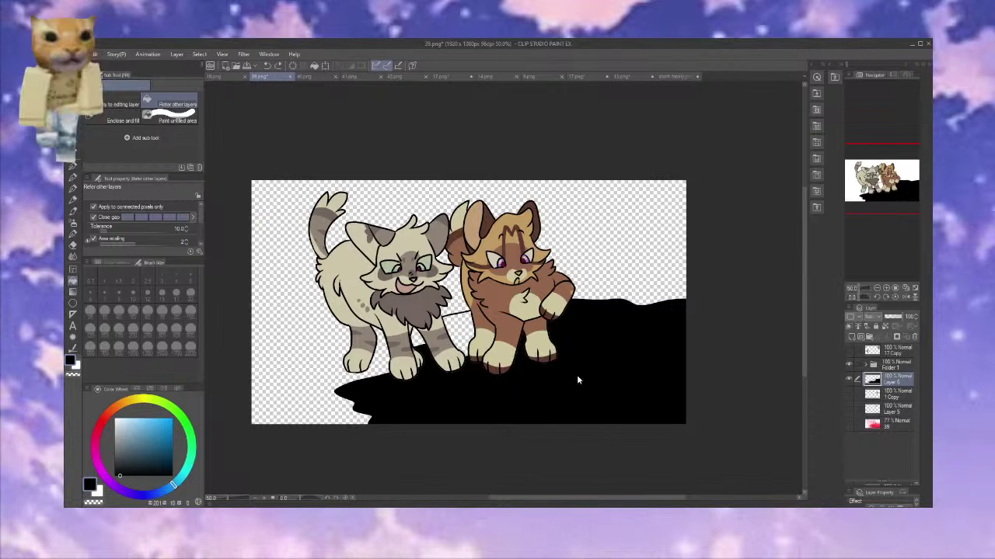
key("ctrl+z")
left_click(846, 364)
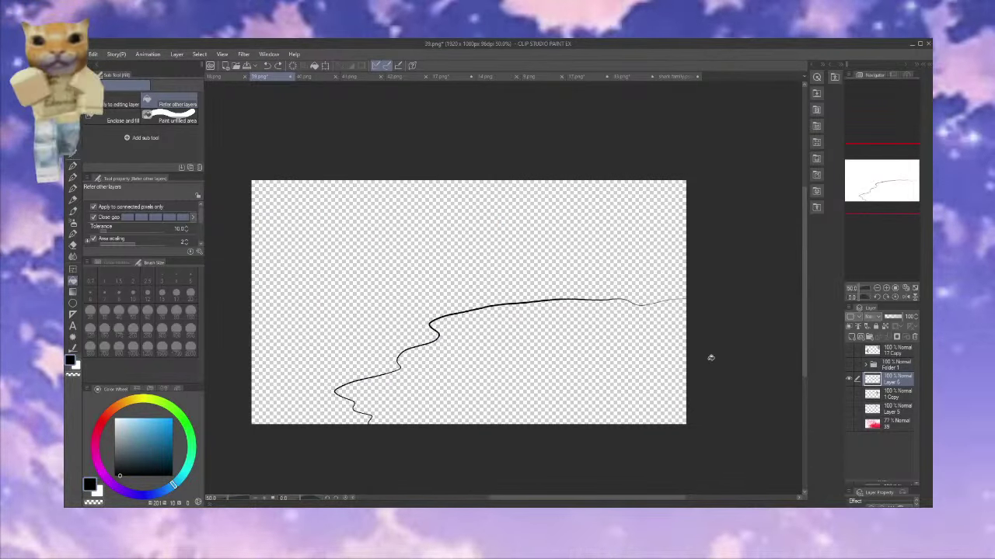
left_click(636, 369)
left_click(849, 365)
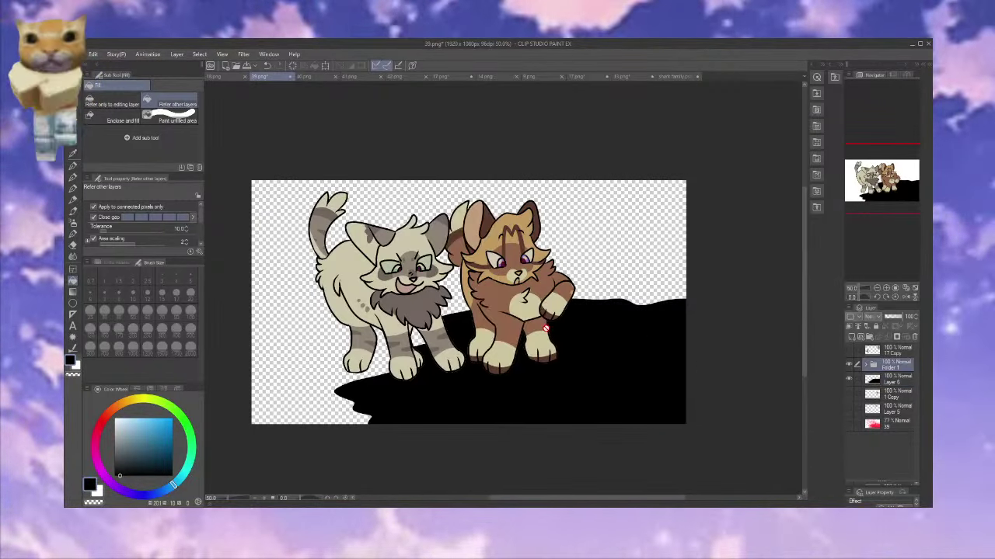
key("w")
left_click(606, 334)
key("ctrl+z")
Expand the cat folder and fill the pale cat's inner ear with muted pink on its colour layer
left_click(864, 364)
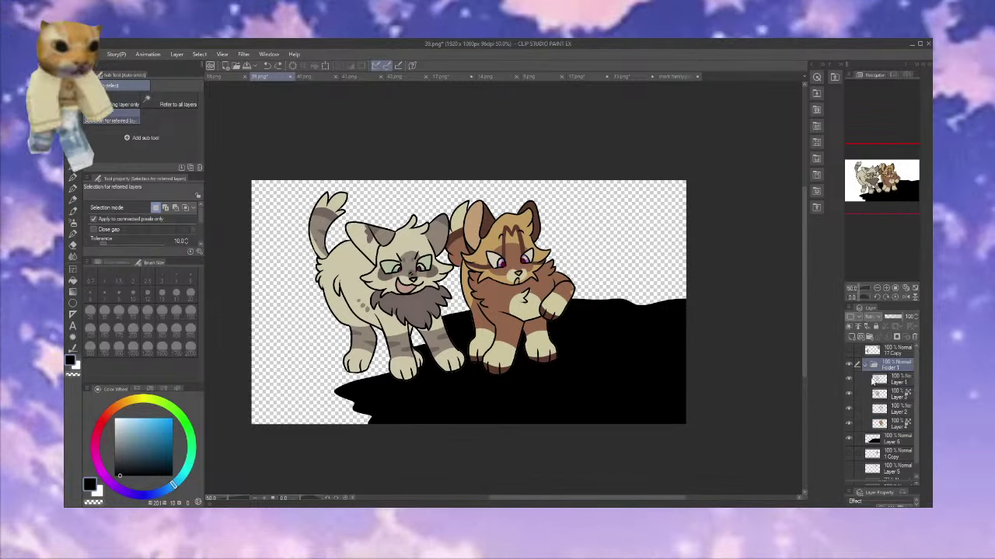
left_click(858, 411)
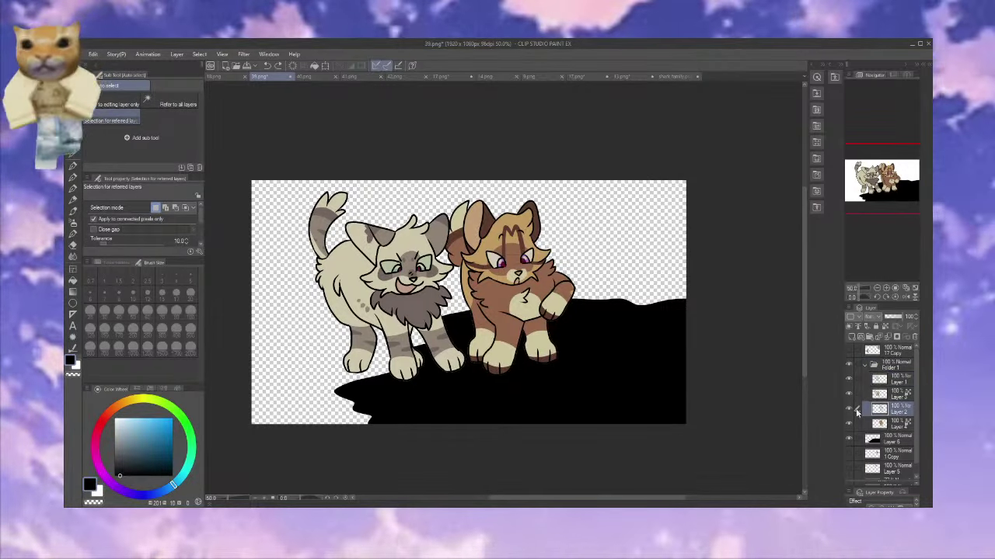
left_click(72, 278)
left_click(878, 395)
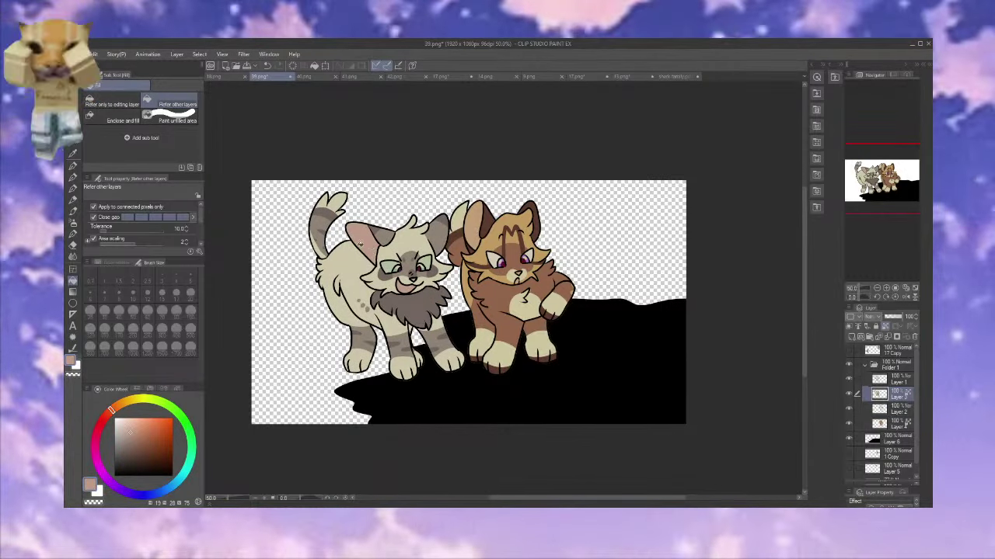
Auto-select the area outside the pale cat's line art on Layer 1, switch to its colour layer, and deselect
left_click(73, 144)
left_click(887, 380)
left_click(674, 377)
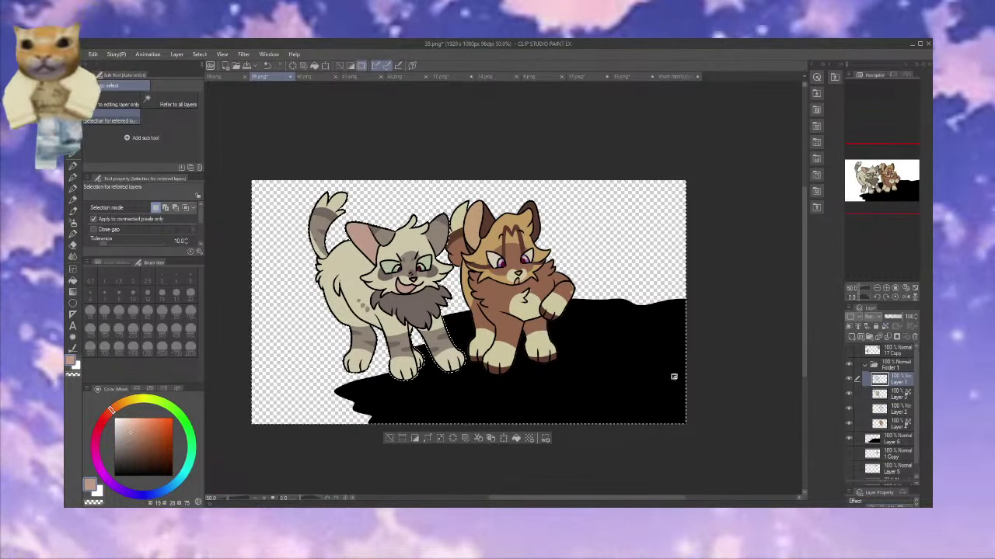
left_click(899, 396)
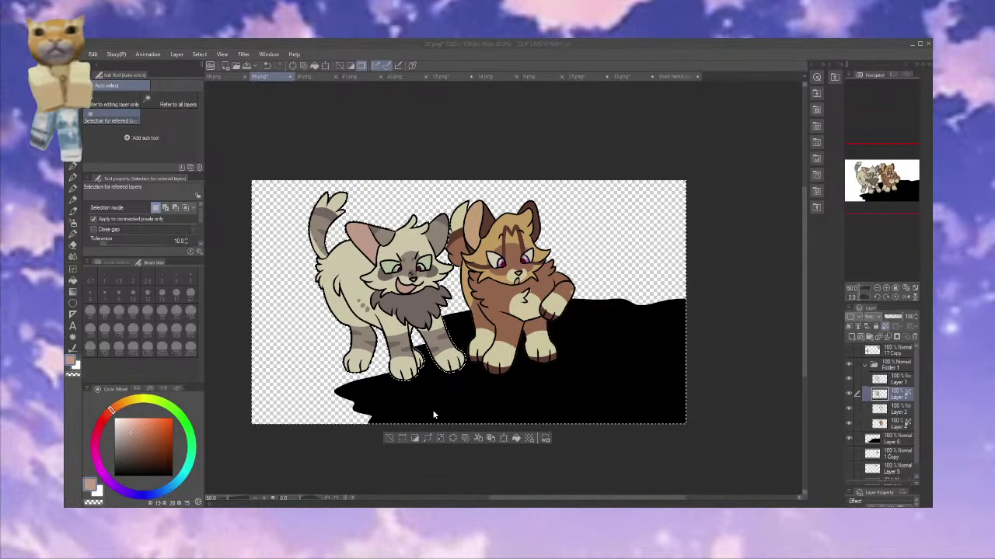
left_click(73, 133)
key("ctrl+d")
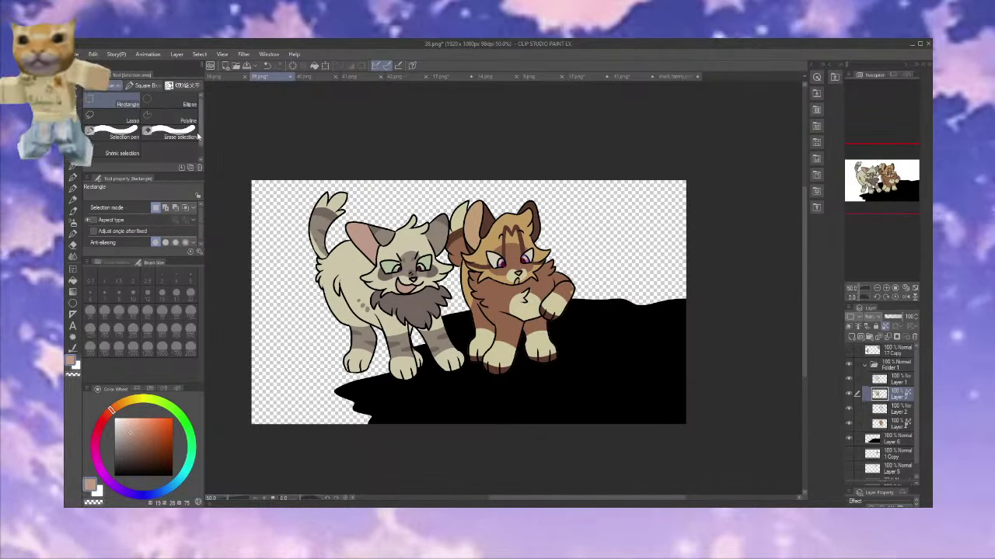
Auto-select the area outside the brown cat's line art on Layer 2, switch to its colour layer, deselect, and return to the G-pen
key("w")
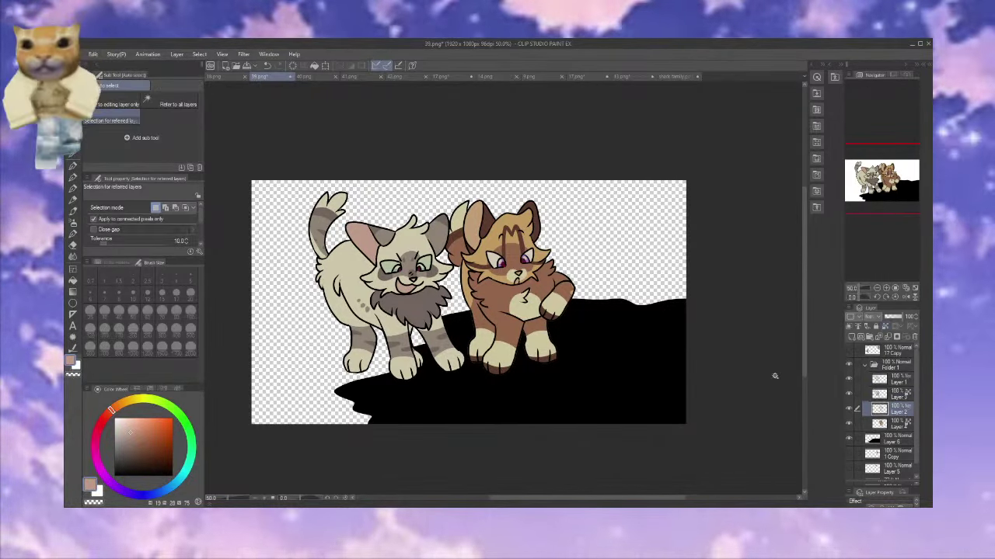
left_click(775, 376)
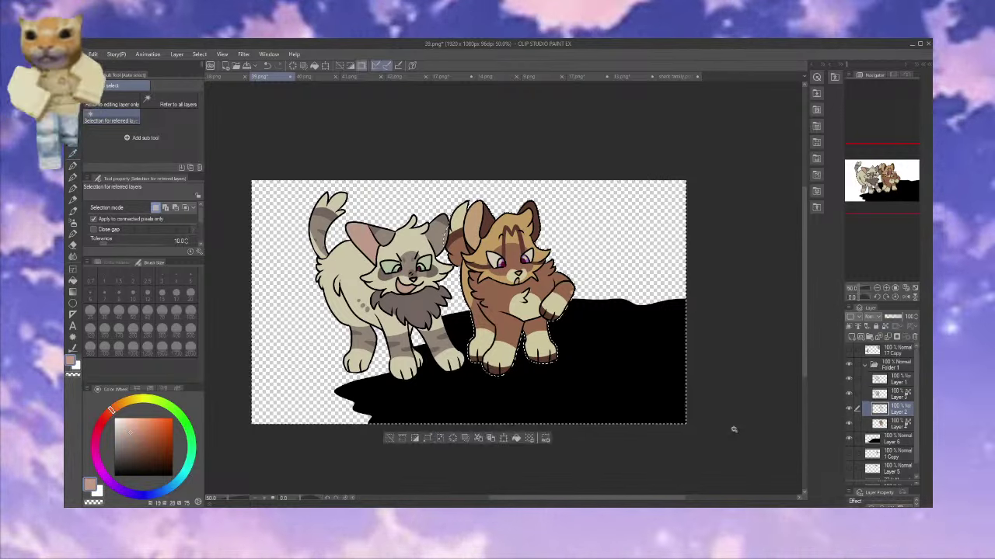
left_click(896, 427)
left_click(73, 132)
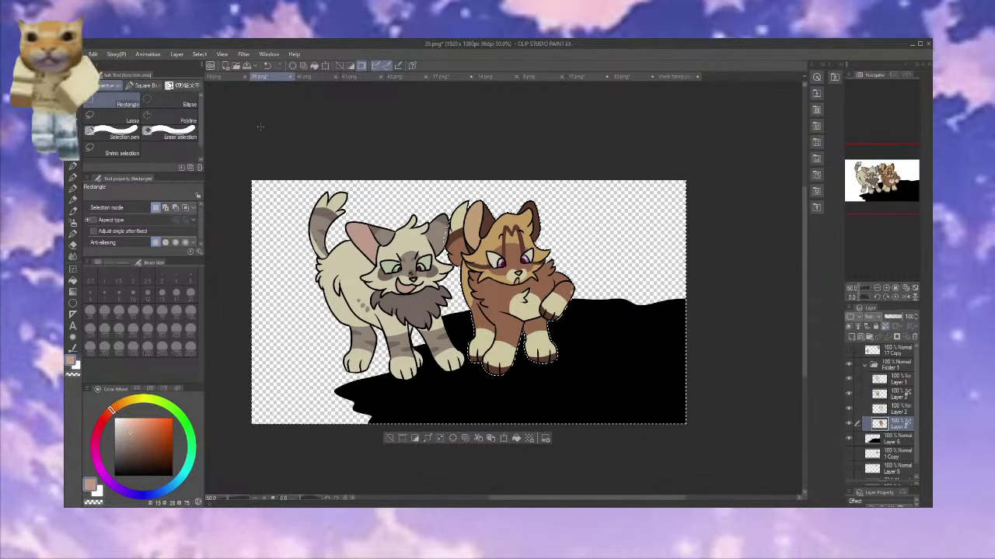
left_click(260, 126)
left_click(74, 155)
left_click(74, 167)
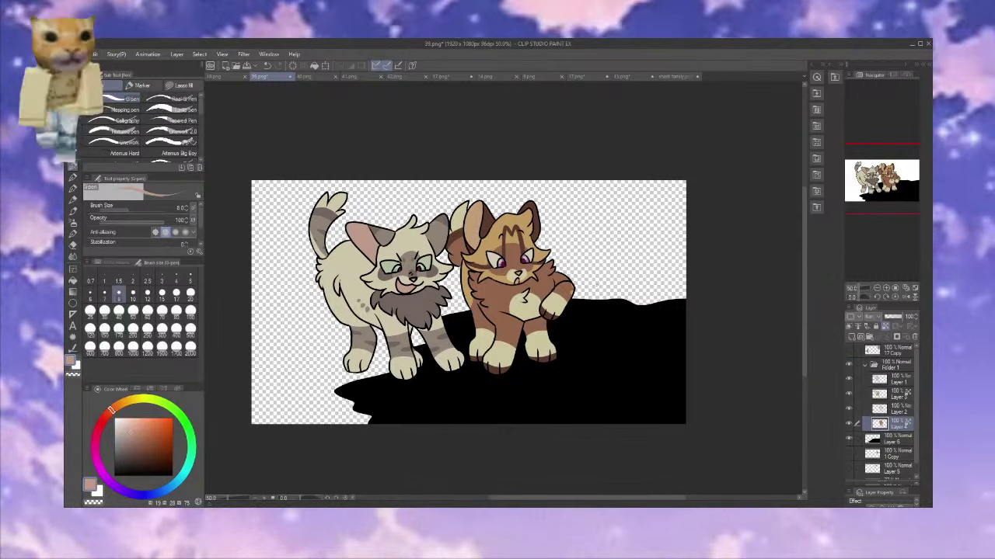
left_click(570, 288, "alt")
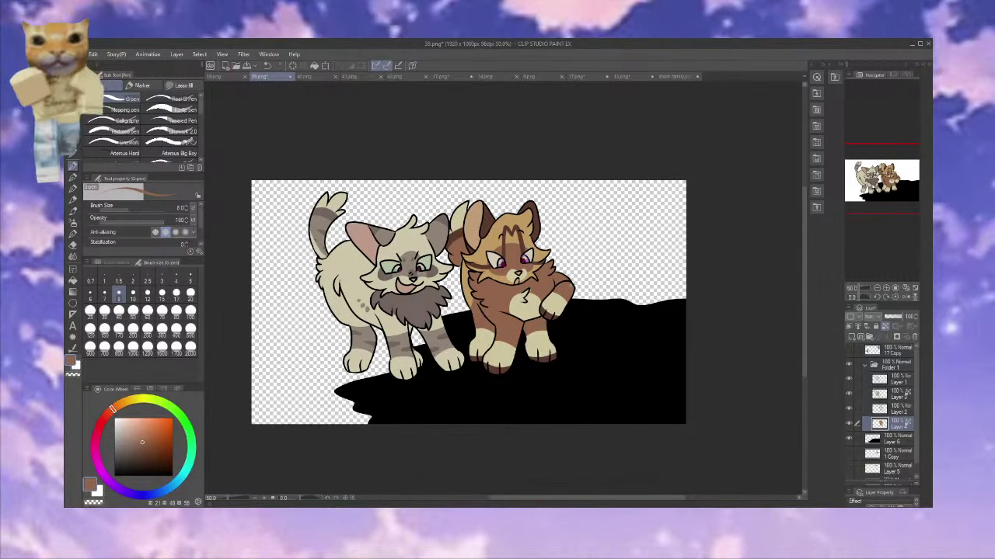
left_click(849, 457)
left_click(850, 456)
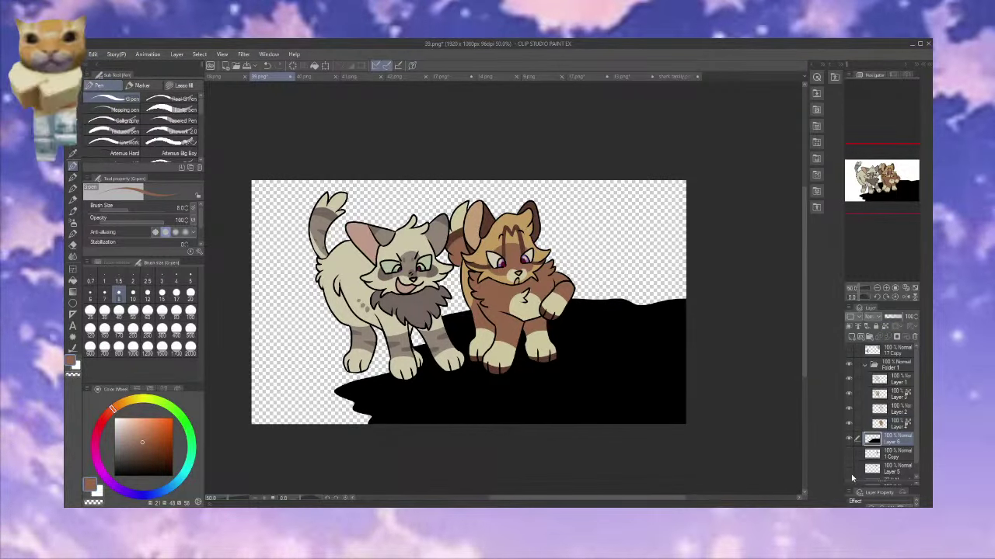
left_click(850, 481)
left_click(850, 481)
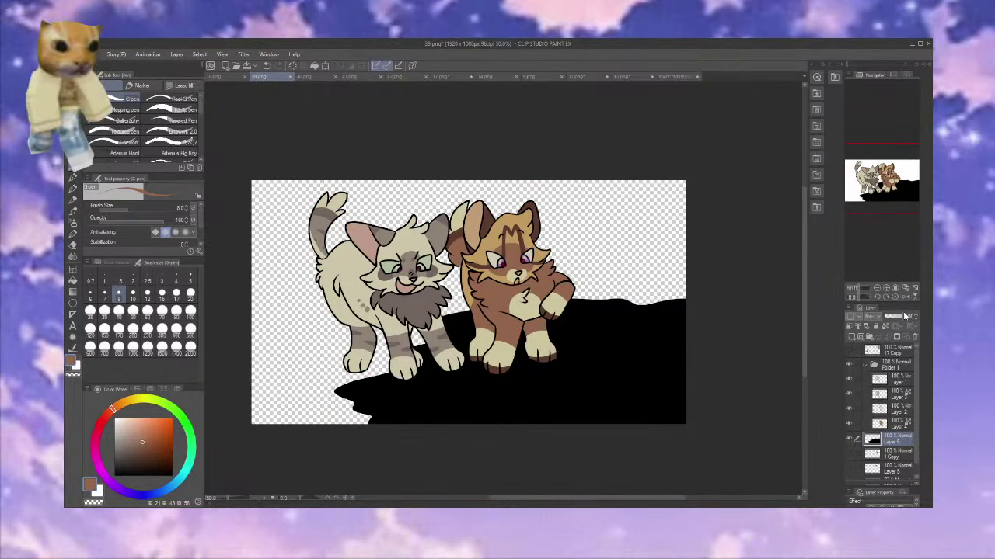
Add a layer above the black puddle and draw a wavy inner outline across it in very dark brown (24, 37, 16)
left_click(852, 336)
left_click(127, 462)
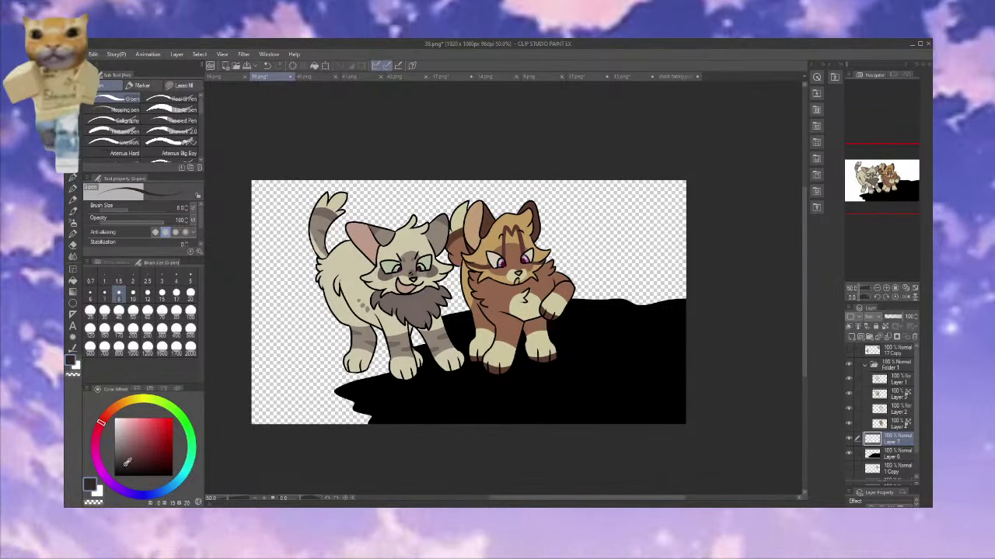
left_click(114, 408)
left_click(136, 466)
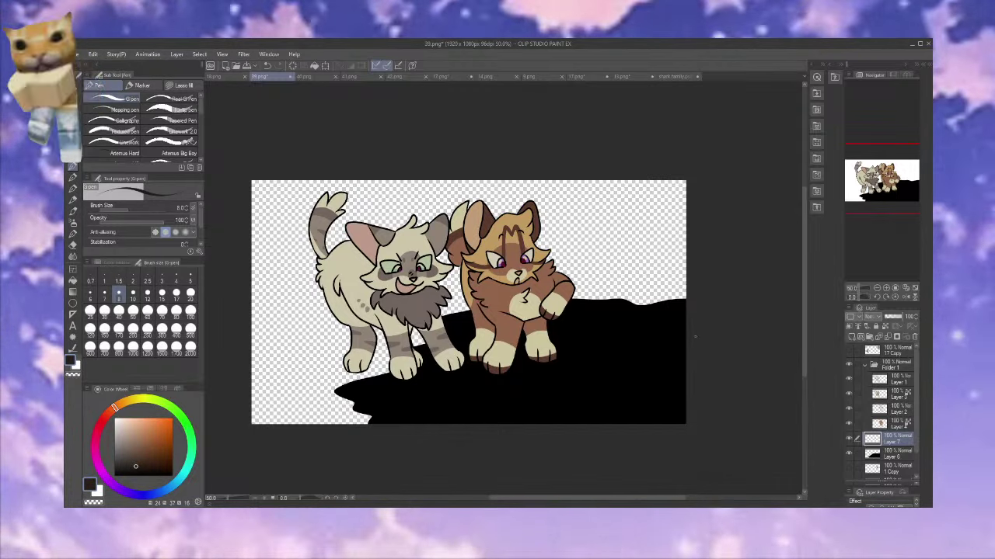
mouse_move(620, 332)
left_mouse_down()
mouse_move(560, 341)
mouse_move(516, 364)
left_mouse_up()
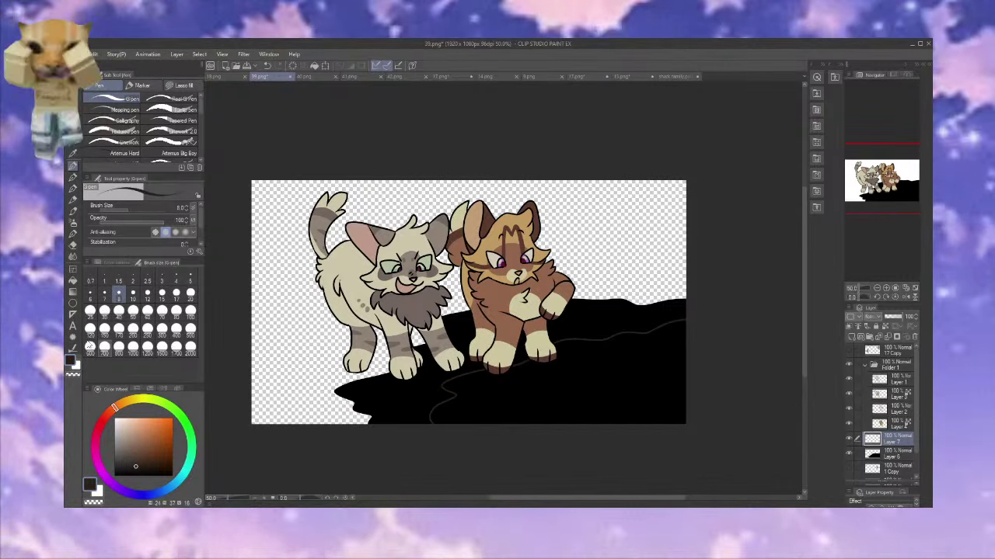
Hide and collapse the cat folder, and fill the inner puddle outline with the dark brown
key("g")
left_click(849, 364)
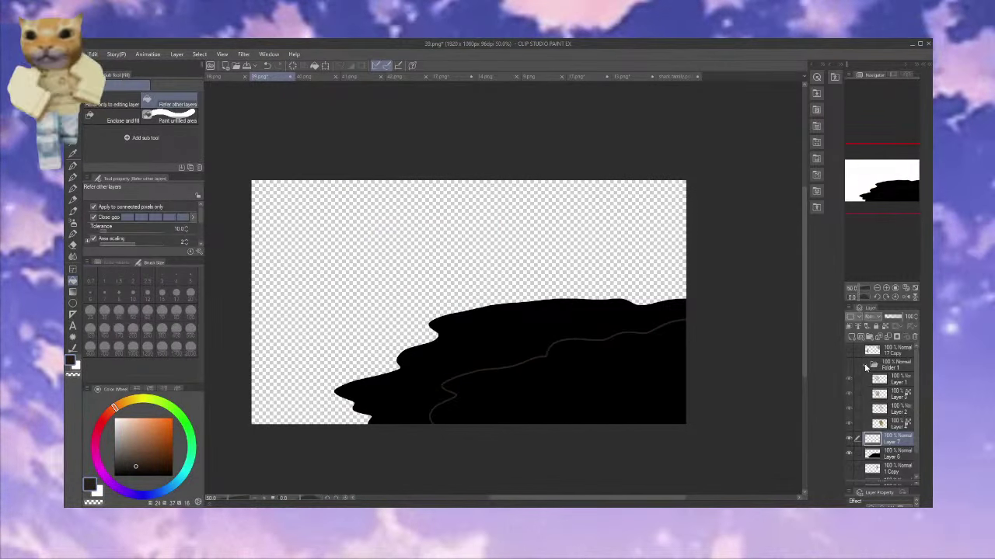
left_click(864, 363)
left_click(666, 381)
Add a layer and paint a dark purple area inside the brown shape with the G-pen at brush size 500
key("p")
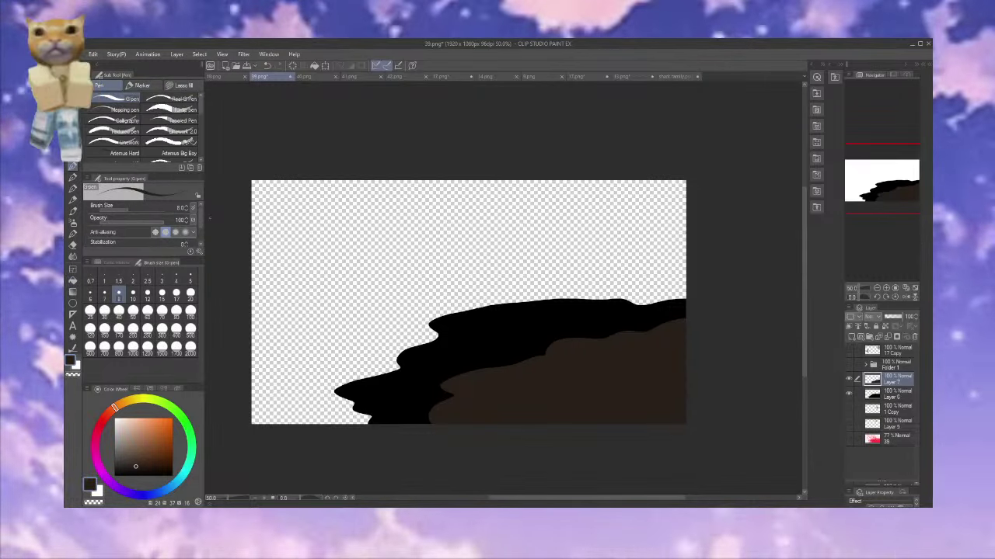
left_click(851, 338)
left_click(117, 488)
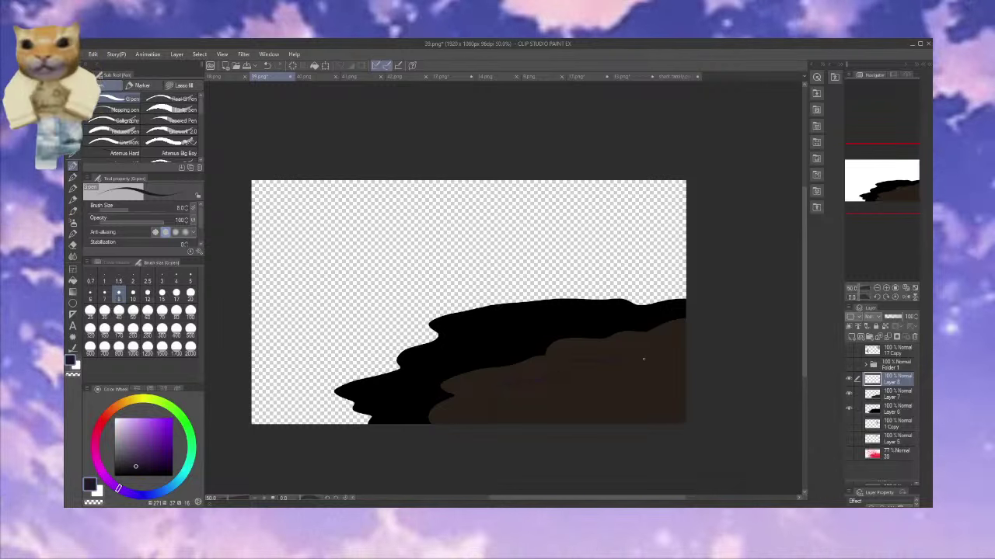
key("g")
left_click(489, 378)
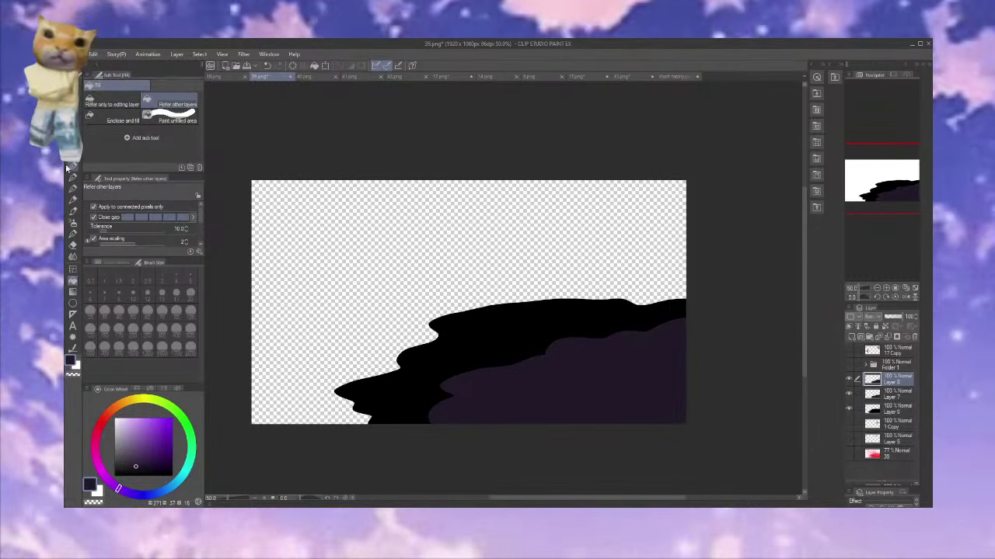
left_click(71, 166)
key("ctrl+z")
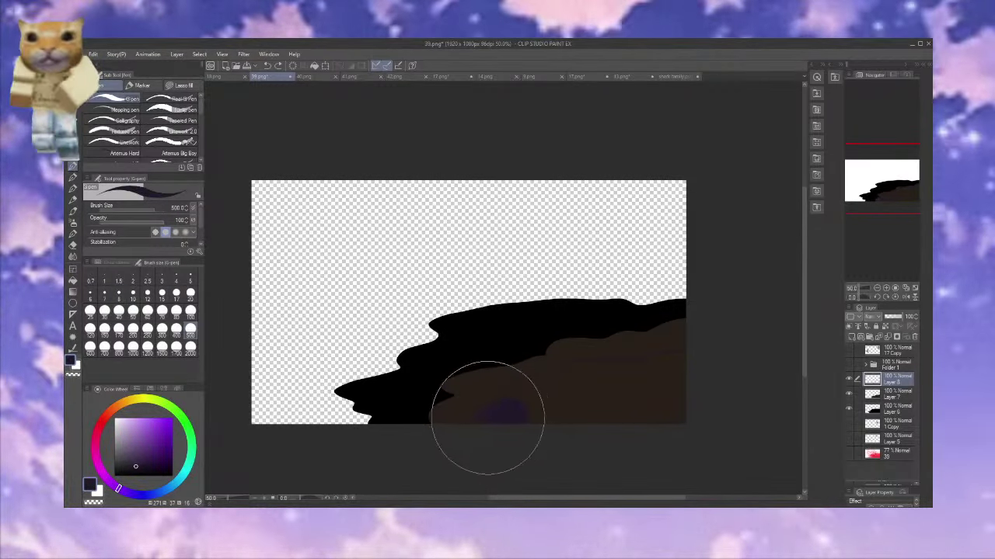
mouse_move(488, 418)
left_mouse_down()
mouse_move(519, 416)
mouse_move(536, 394)
mouse_move(591, 379)
mouse_move(683, 369)
left_mouse_up()
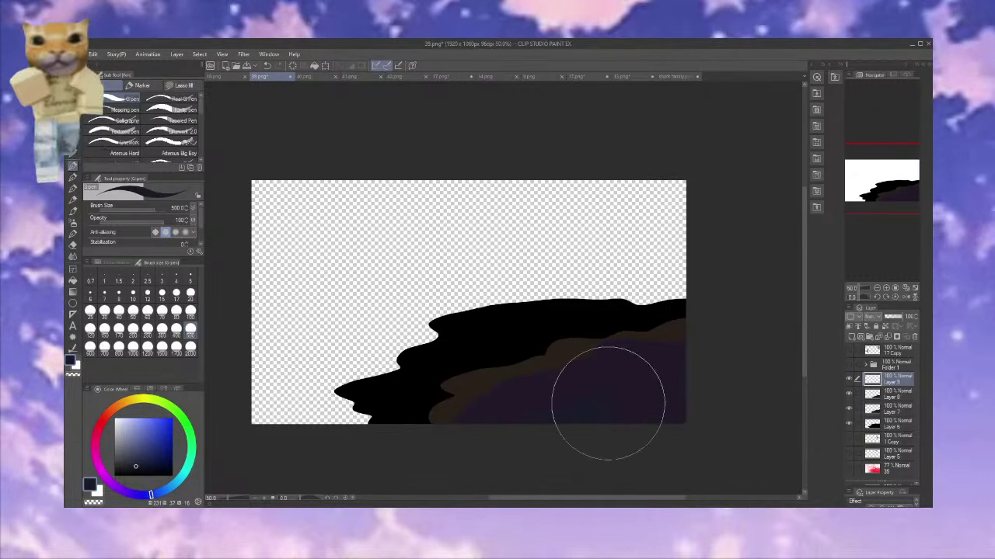
Paint a dark blue band inside the purple and a dark teal area in the puddle's lower right corner, each on a new layer
left_click(175, 483)
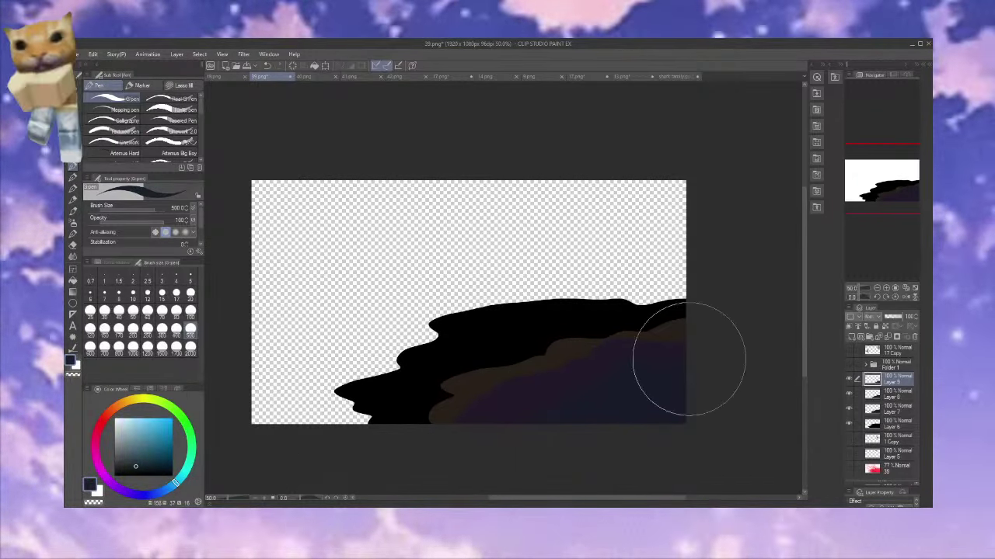
left_click(855, 336)
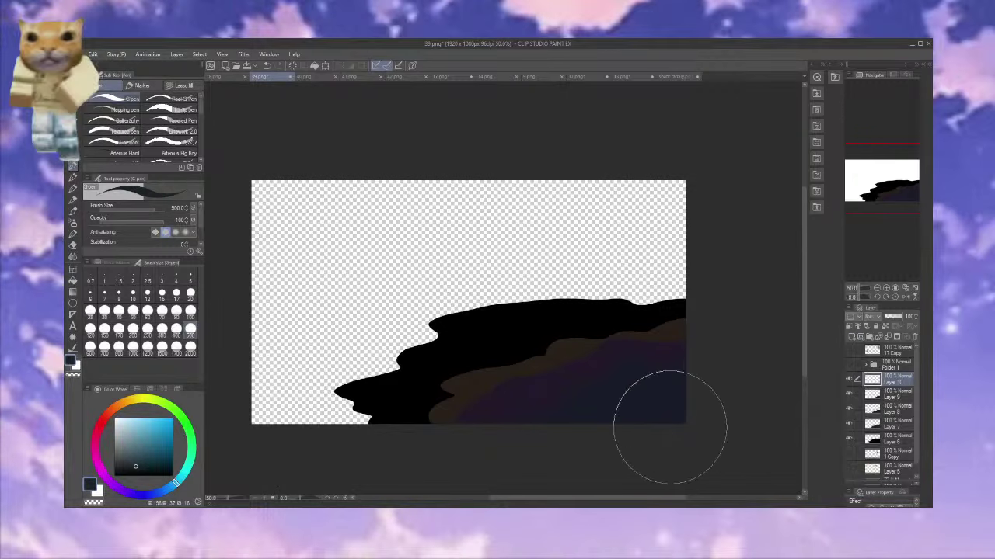
Add a layer directly above the black puddle and paint a very dark red band between its black rim and the brown band
left_click(885, 439)
left_click(885, 438)
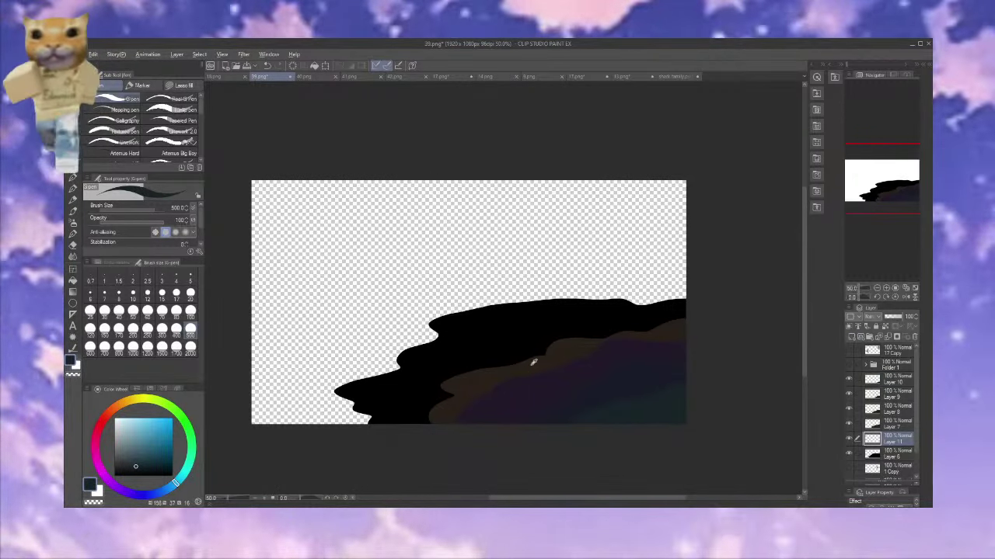
left_click(540, 352, "alt")
left_click(126, 467)
mouse_move(433, 442)
left_mouse_down()
mouse_move(446, 387)
mouse_move(480, 366)
left_mouse_up()
key("ctrl+z")
mouse_move(462, 418)
left_mouse_down()
mouse_move(429, 425)
mouse_move(462, 382)
mouse_move(616, 340)
mouse_move(698, 339)
mouse_move(541, 350)
mouse_move(429, 390)
mouse_move(441, 426)
mouse_move(581, 358)
mouse_move(426, 418)
mouse_move(405, 404)
mouse_move(411, 390)
mouse_move(402, 424)
mouse_move(433, 369)
mouse_move(493, 330)
mouse_move(694, 314)
left_mouse_up()
left_click(151, 471)
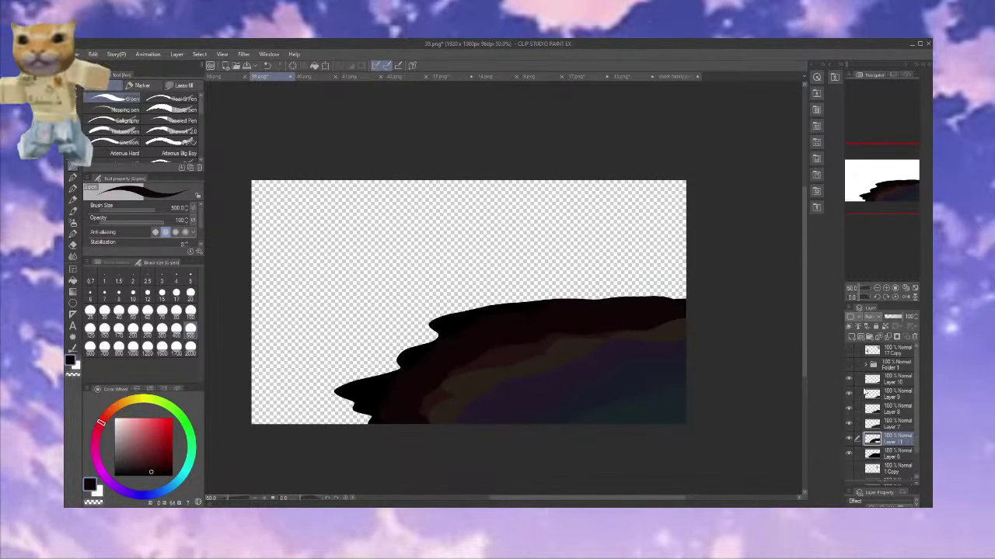
Group all the puddle layers, merge them into a single layer, and soften the puddle with two passes of blur
left_click(889, 456, "shift")
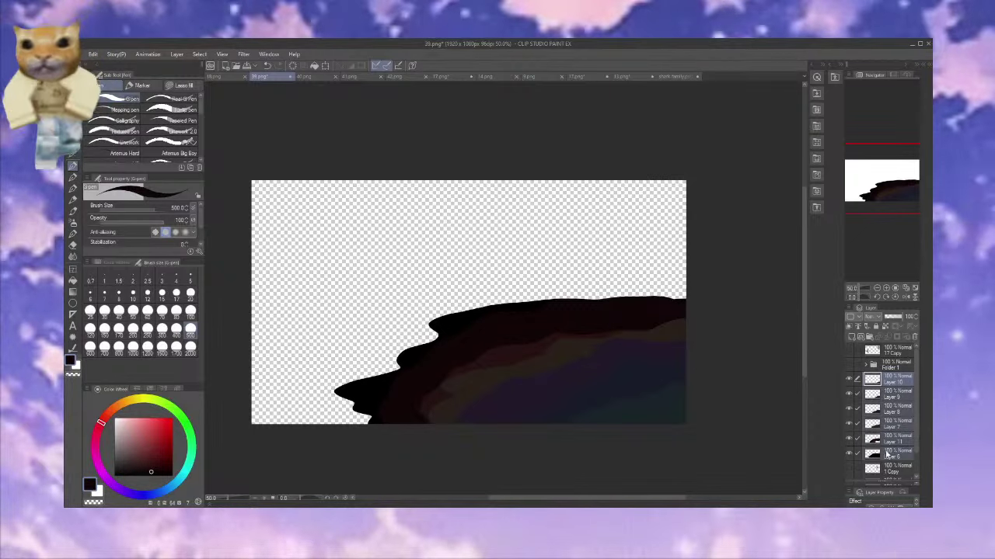
key("ctrl+g")
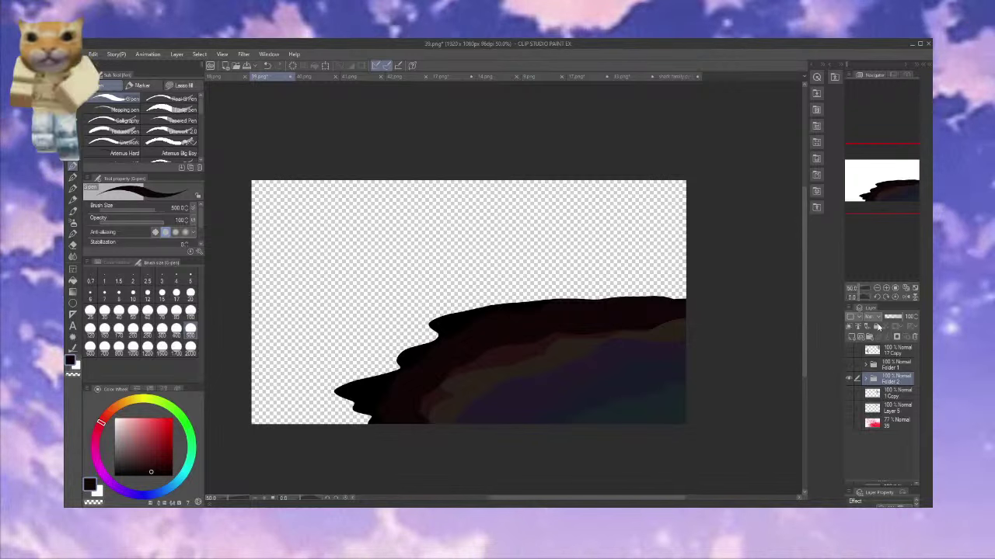
left_click(243, 56)
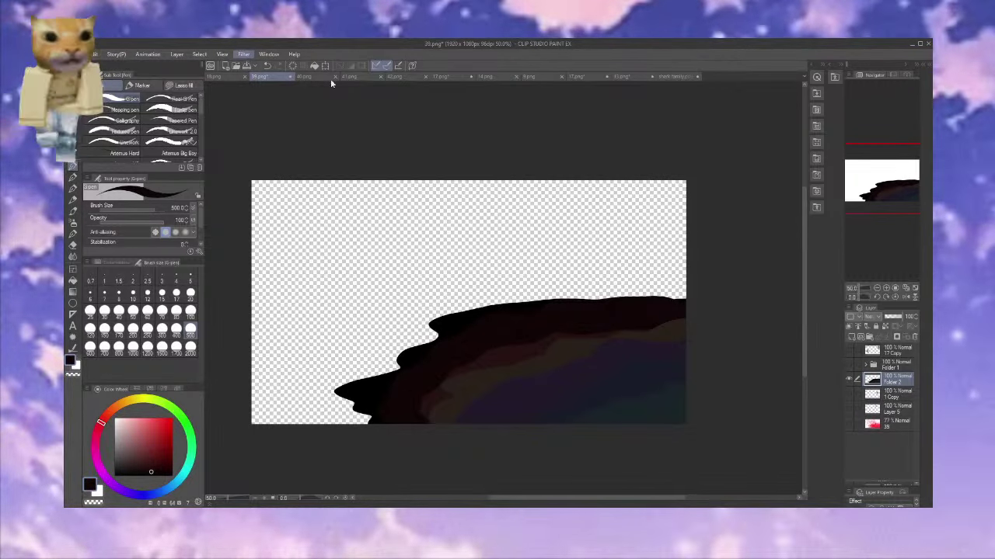
left_click(342, 112)
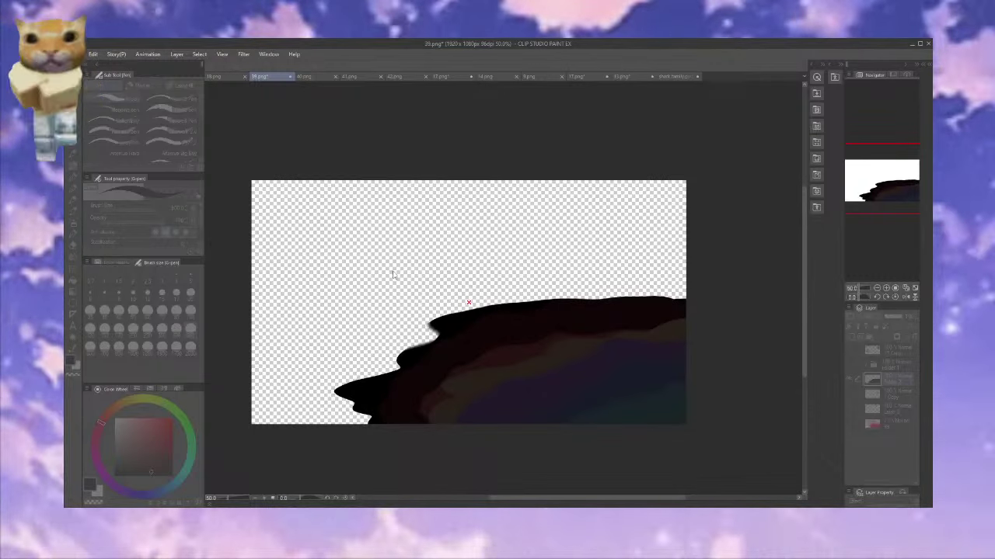
left_click(612, 264)
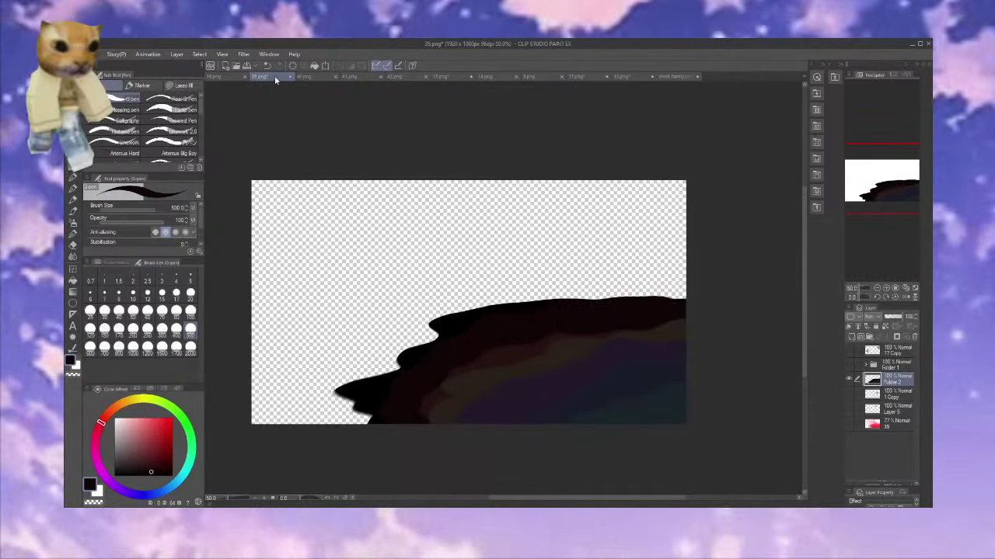
left_click(341, 109)
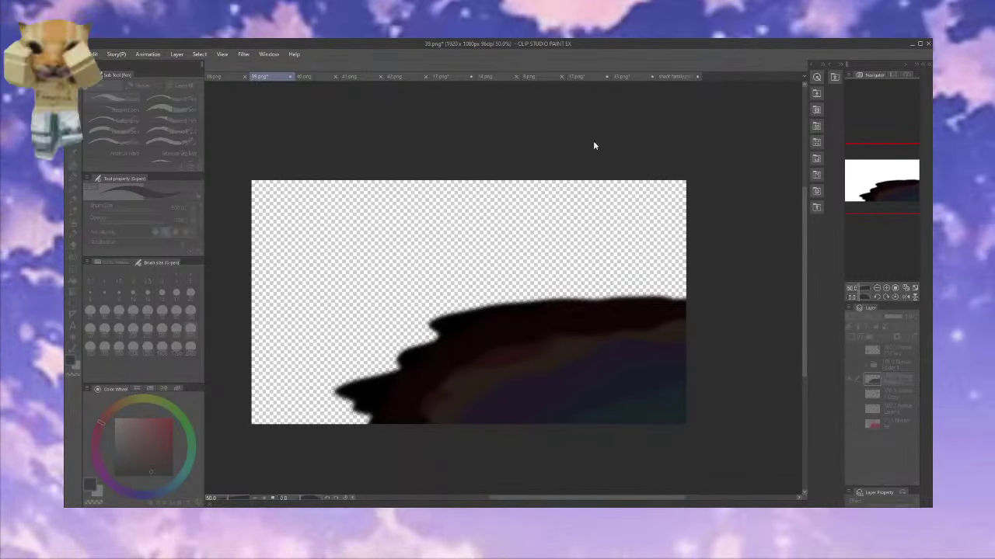
left_click(770, 144)
Show the cat folder, darken the puddle with a clipped Multiply fill layer at reduced opacity, and merge it down
left_click(849, 364)
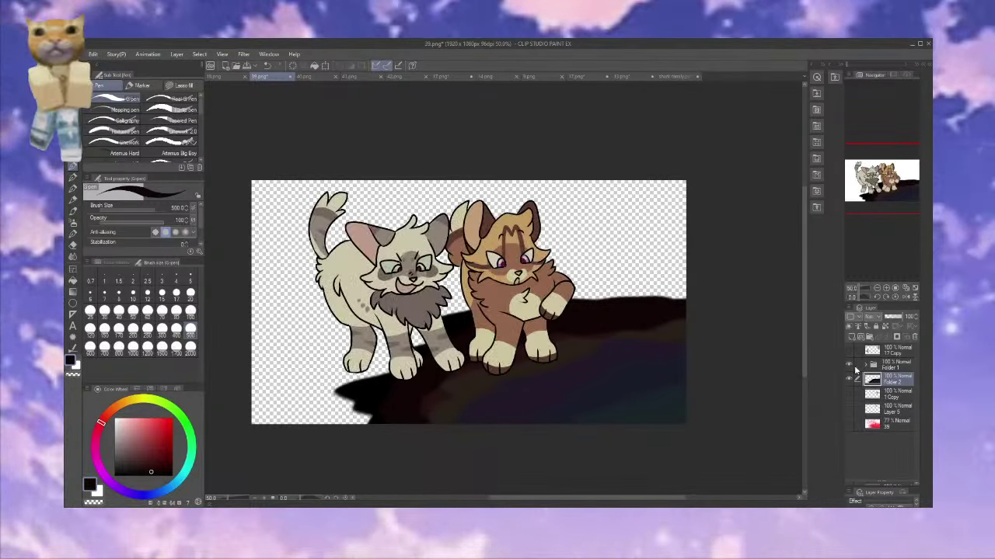
left_click(851, 338)
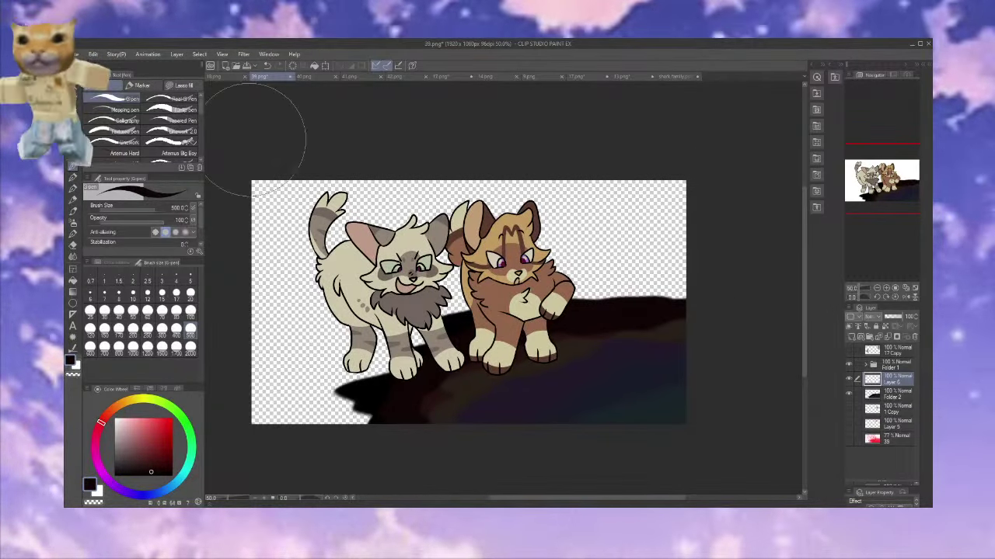
left_click(317, 68)
left_click(849, 327)
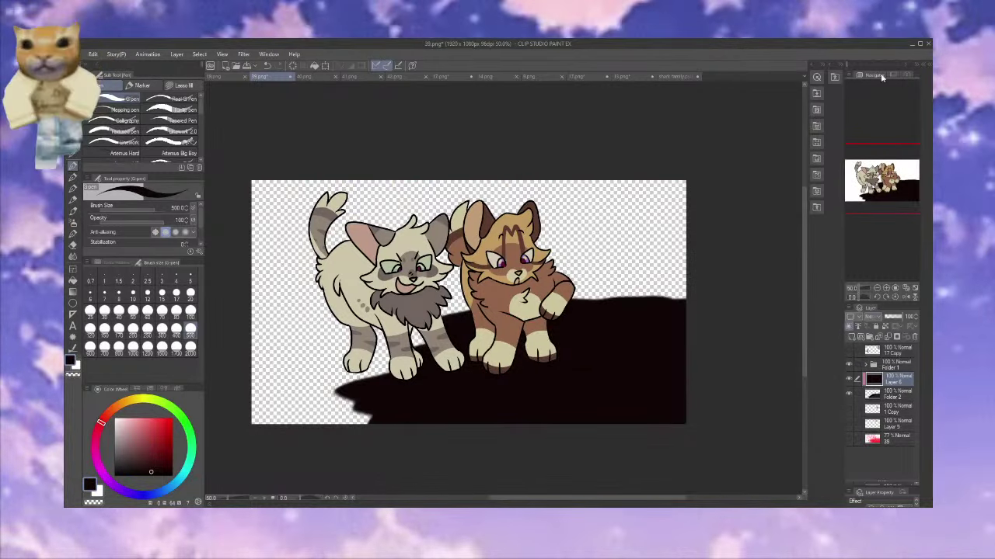
left_click(899, 317)
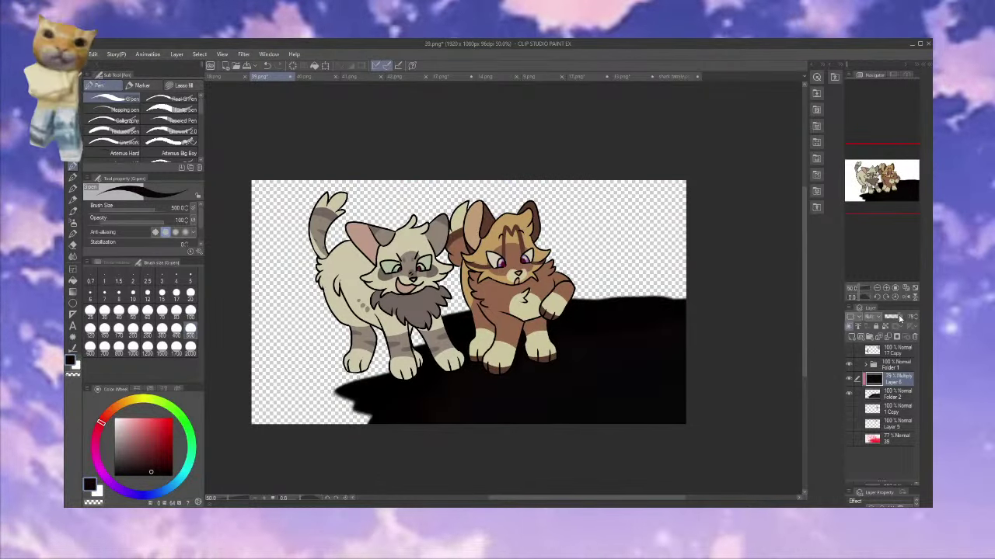
left_click(899, 317)
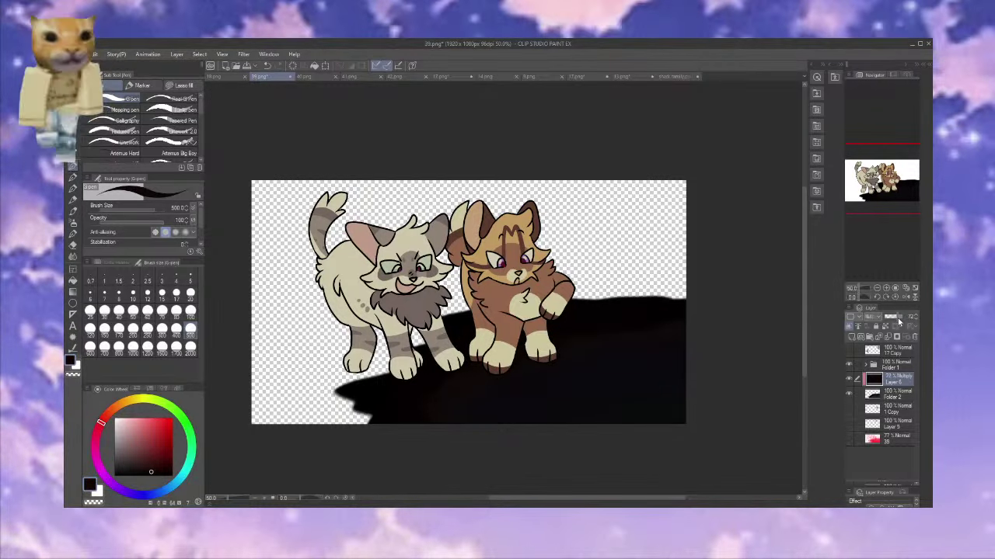
left_click(889, 337)
Add a new layer above the cat folder and set the G-pen to brush size 15
left_click(892, 366)
left_click(852, 337)
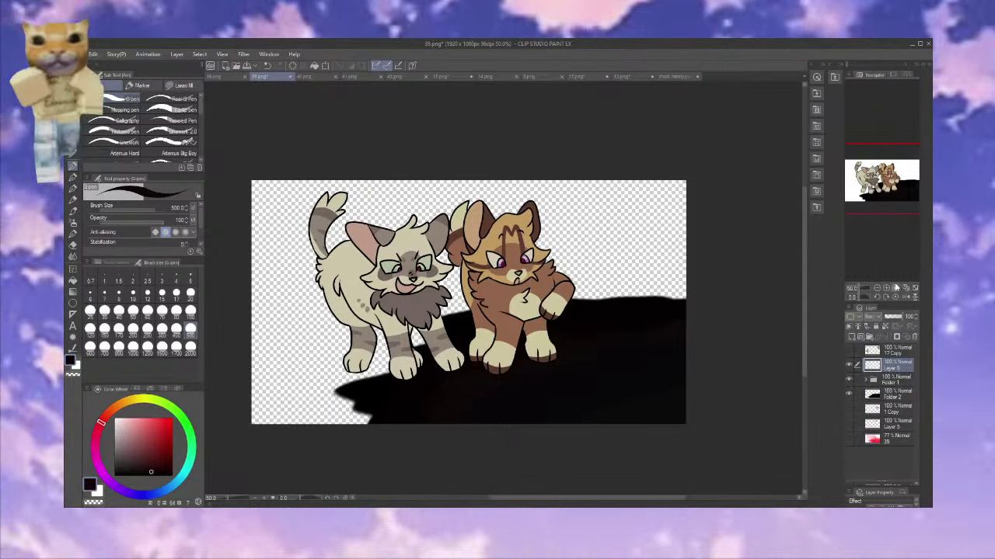
key("ctrl+plus")
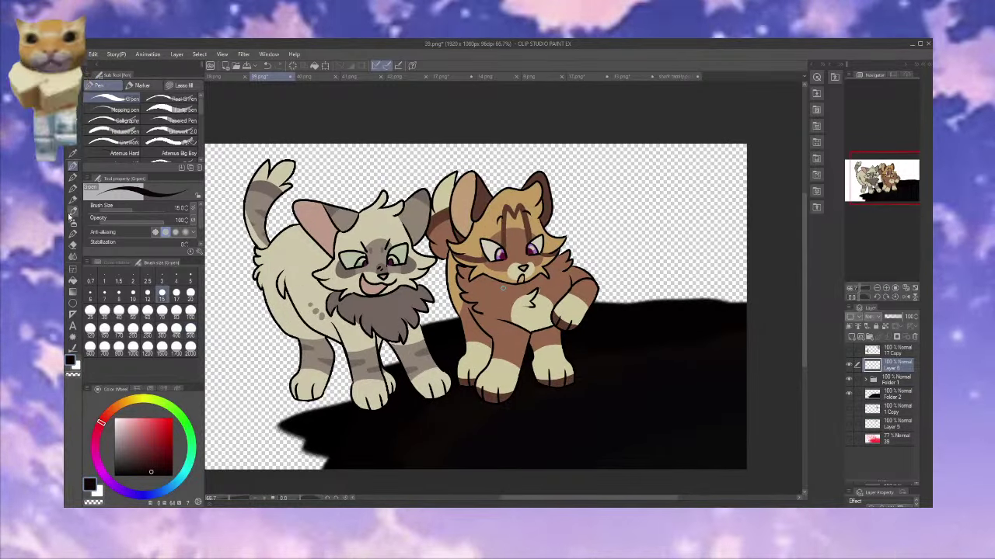
left_click(73, 223)
mouse_move(563, 329)
left_mouse_down()
mouse_move(582, 313)
mouse_move(590, 319)
mouse_move(576, 326)
left_mouse_up()
left_click(125, 101)
key("ctrl+z")
left_click(73, 167)
key("ctrl+z")
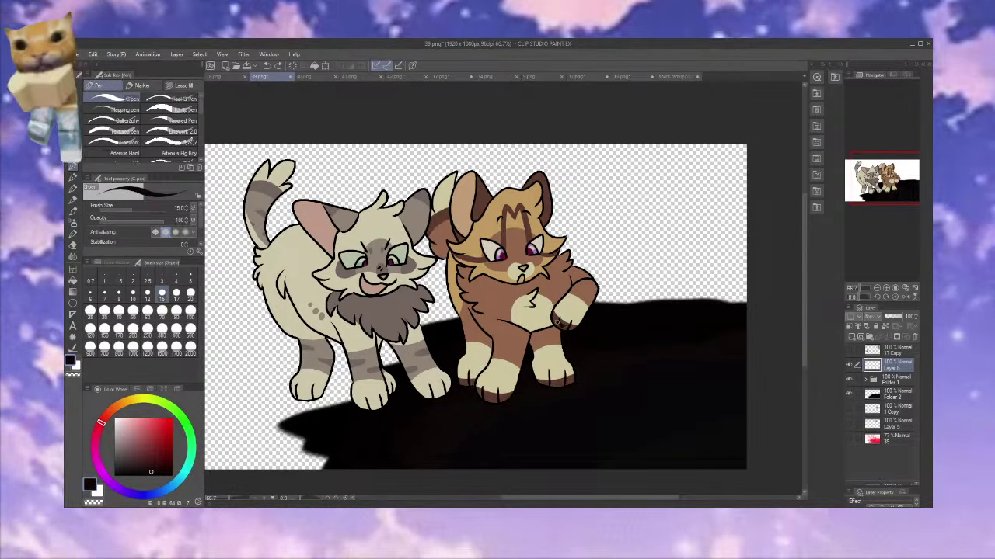
Paint dark oil dripping from the toes of the brown cat's raised paw with the G-pen
left_click_drag(580, 311, 569, 342)
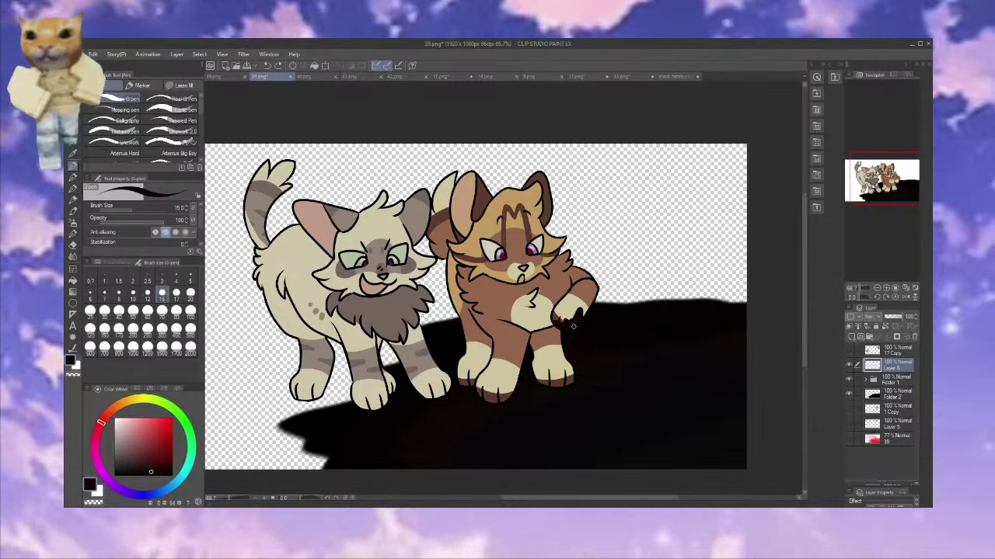
left_click(886, 289)
left_click(885, 288)
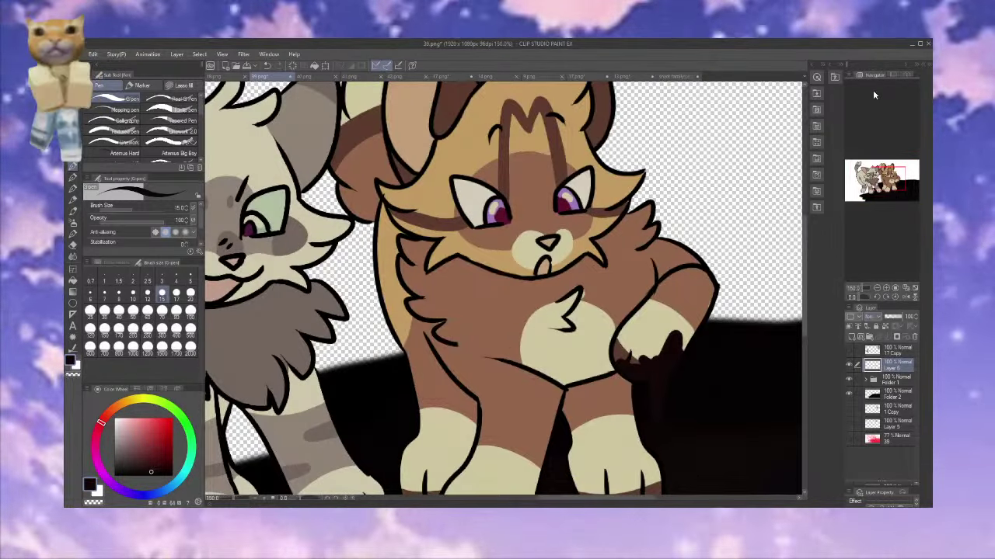
left_click_drag(661, 378, 613, 326)
left_click_drag(516, 421, 624, 421)
left_click(191, 330)
left_click(891, 189)
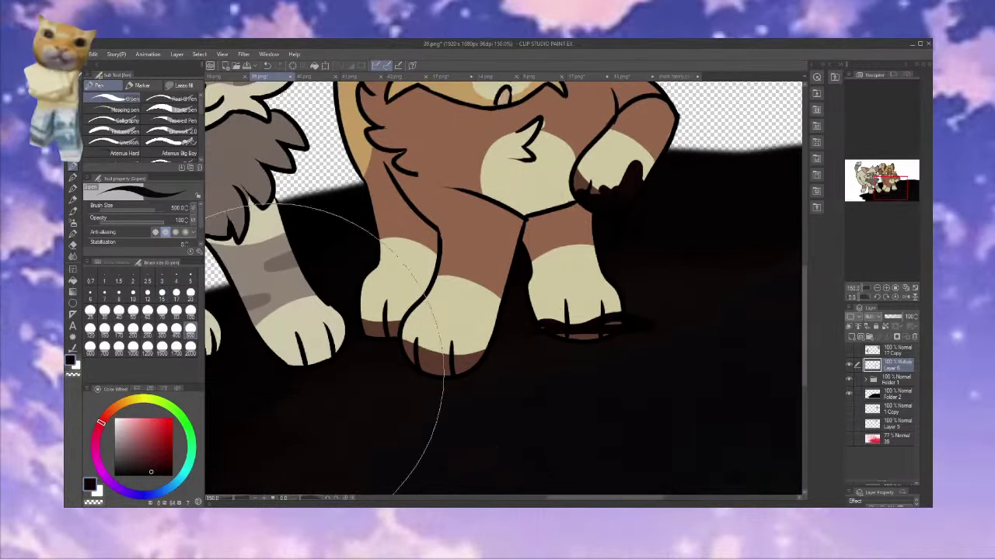
key("ctrl+z")
left_click(551, 341, "alt")
mouse_move(546, 329)
left_mouse_down()
mouse_move(643, 320)
mouse_move(528, 332)
mouse_move(625, 333)
mouse_move(524, 343)
mouse_move(624, 341)
mouse_move(565, 331)
left_mouse_up()
key("ctrl+z")
key("ctrl+z")
On a new layer at 64% opacity, paint dark brown oil over the bottoms of the brown cat's standing paws at brush size 70
left_click(851, 337)
key("ctrl+y")
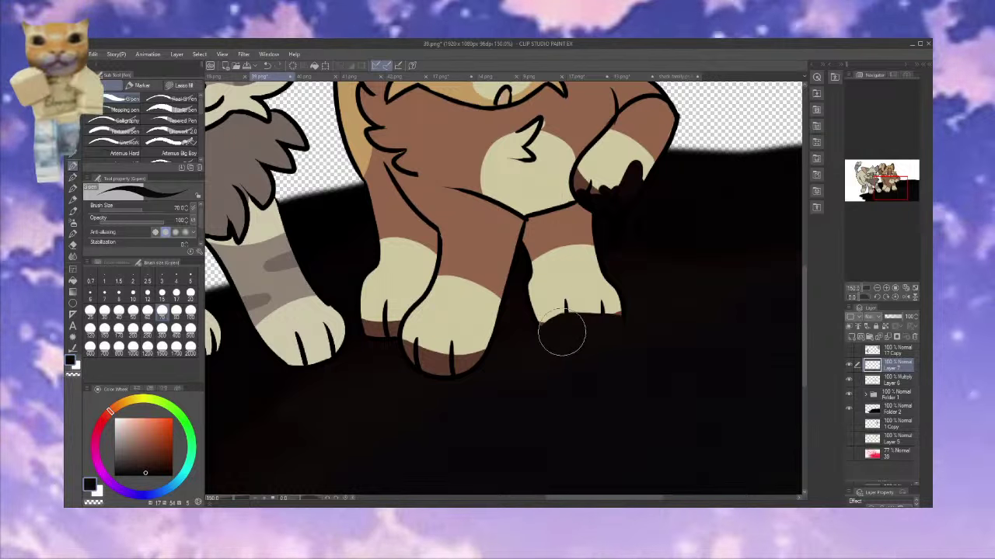
left_click_drag(900, 318, 897, 317)
left_click_drag(544, 326, 595, 326)
key("ctrl+z")
key("ctrl+z")
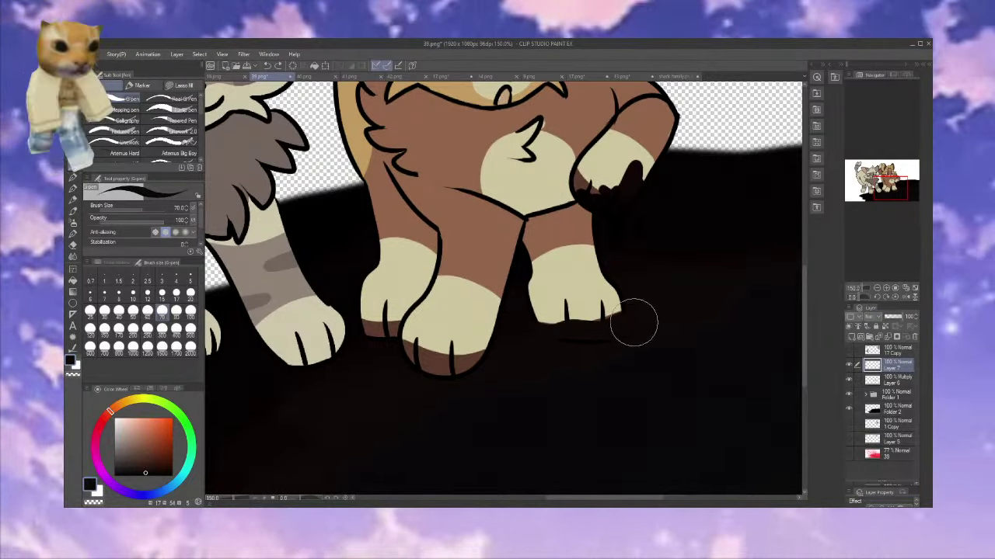
left_click(896, 317)
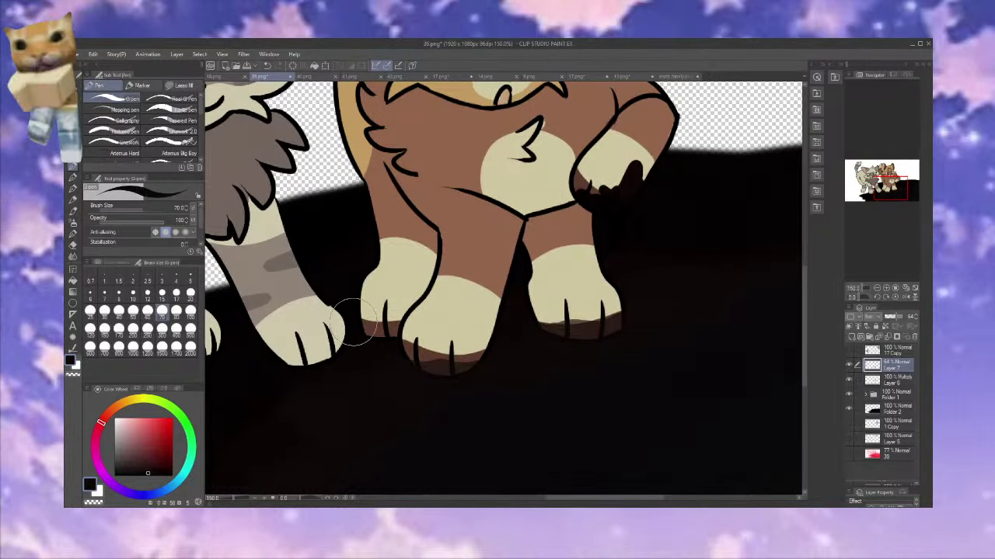
Paint the same translucent dark oil along the bottoms of the gray cat's paws standing in the puddle
left_click(883, 189)
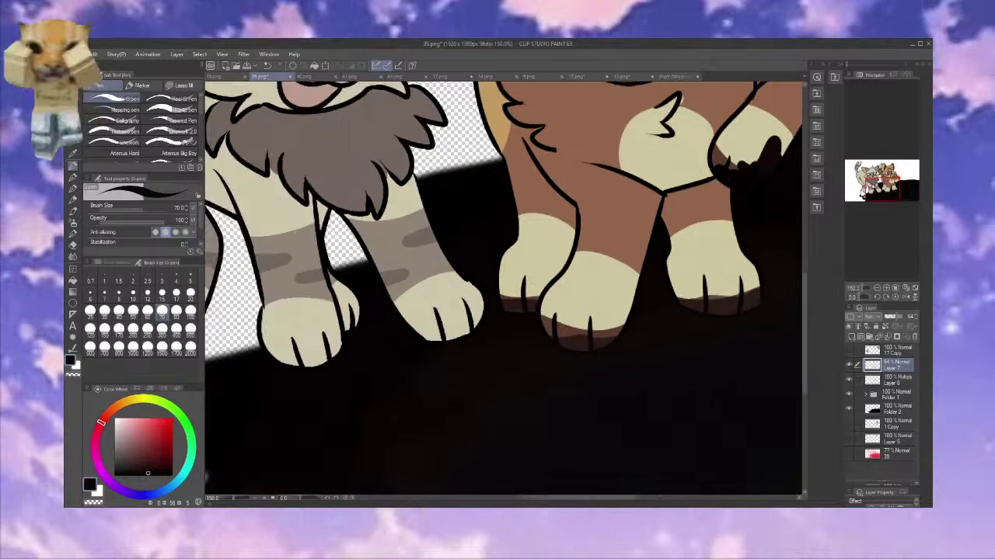
mouse_move(490, 312)
left_mouse_down()
mouse_move(441, 338)
mouse_move(444, 349)
mouse_move(488, 326)
mouse_move(438, 340)
mouse_move(400, 330)
mouse_move(430, 343)
left_mouse_up()
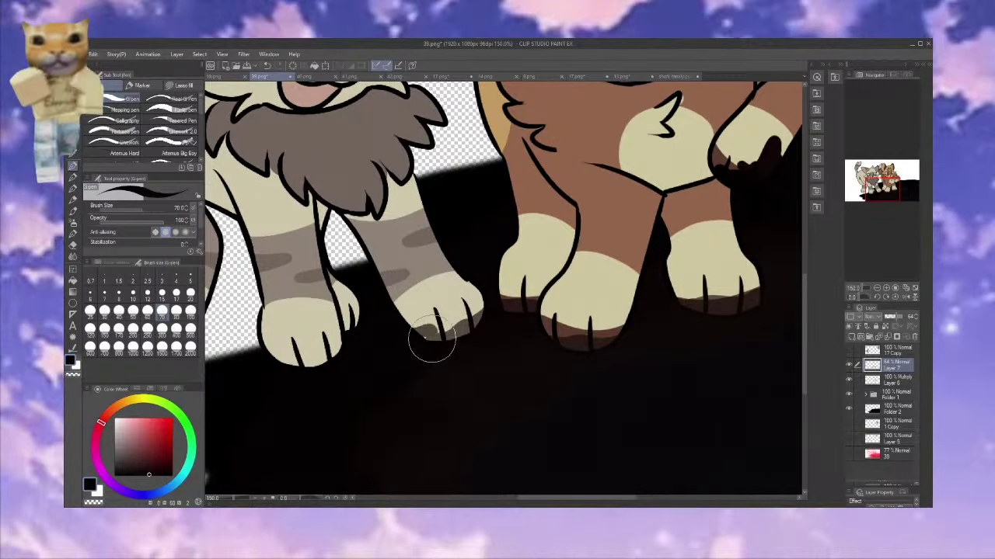
left_click(869, 192)
mouse_move(553, 325)
left_mouse_down()
mouse_move(502, 336)
mouse_move(560, 332)
mouse_move(469, 342)
left_mouse_up()
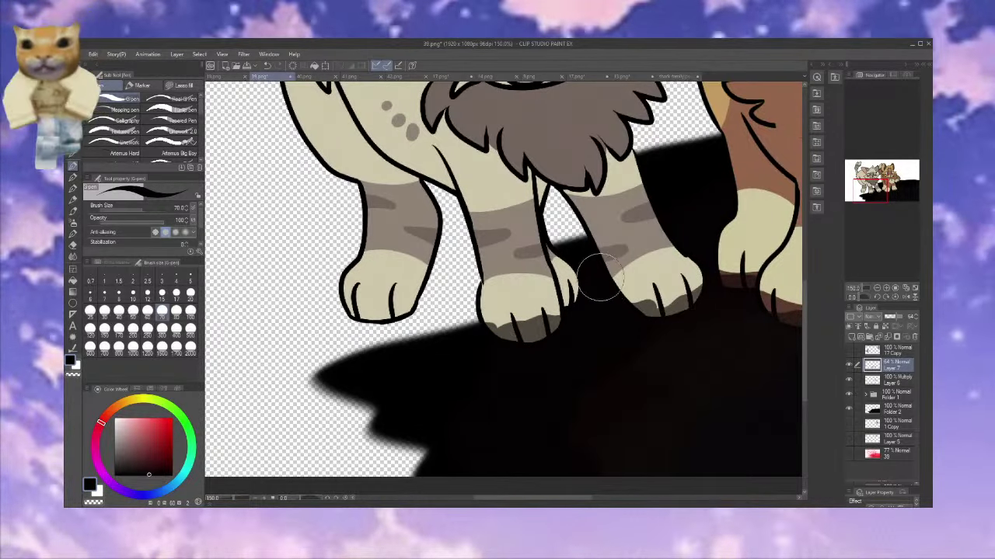
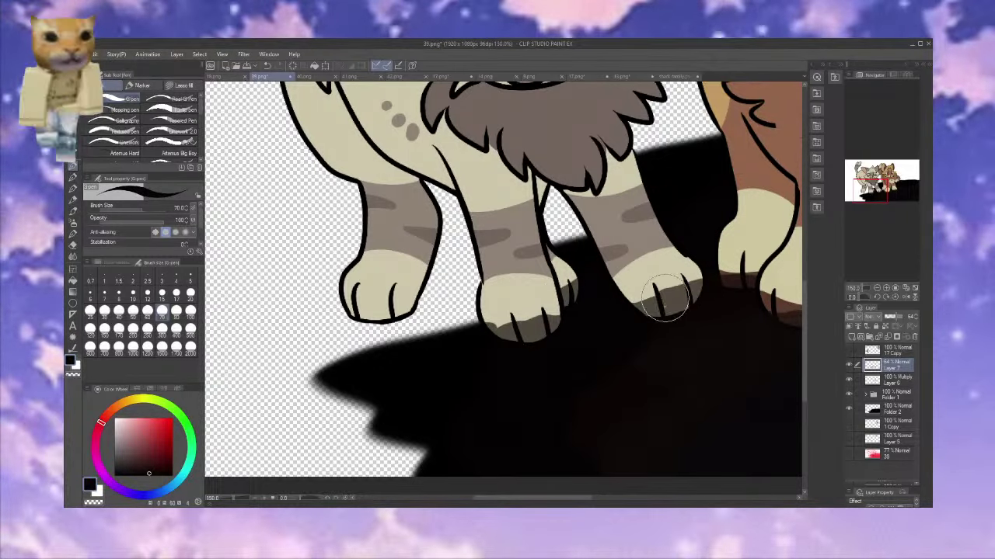
left_click_drag(630, 297, 686, 290)
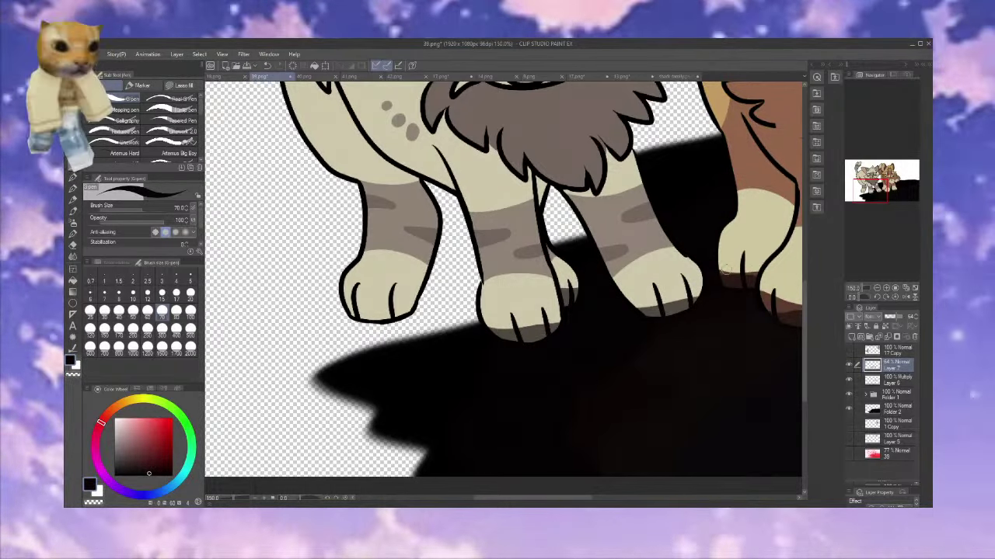
Raise the opacity of the paw oil layer to 85% and bring the whole canvas into view
left_click_drag(876, 189, 891, 192)
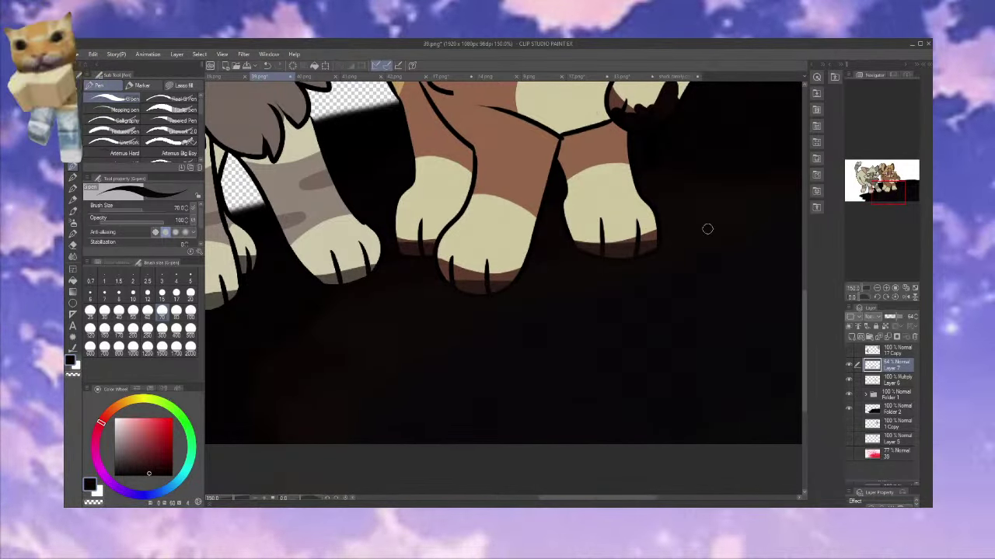
left_click_drag(866, 289, 866, 269)
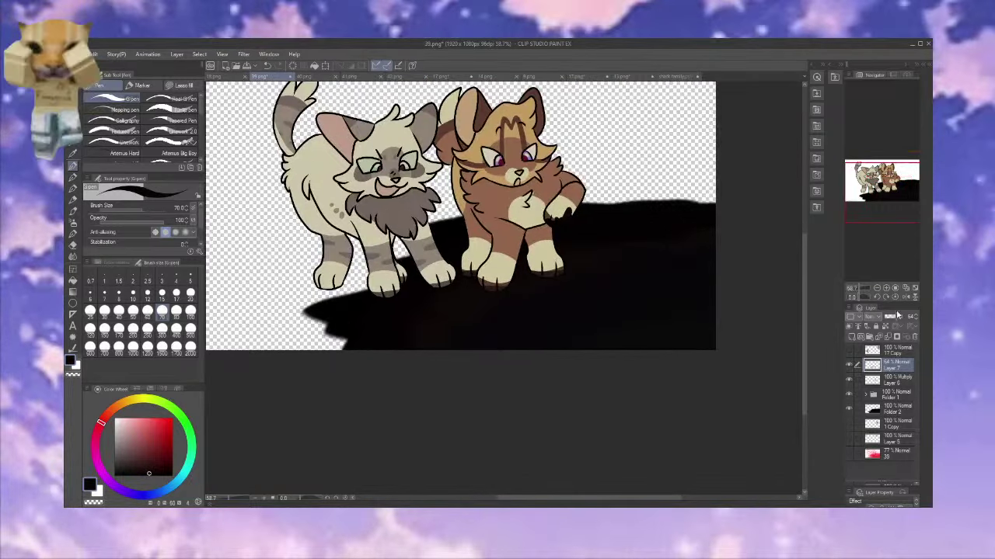
left_click_drag(901, 318, 900, 318)
left_click_drag(240, 167, 278, 227)
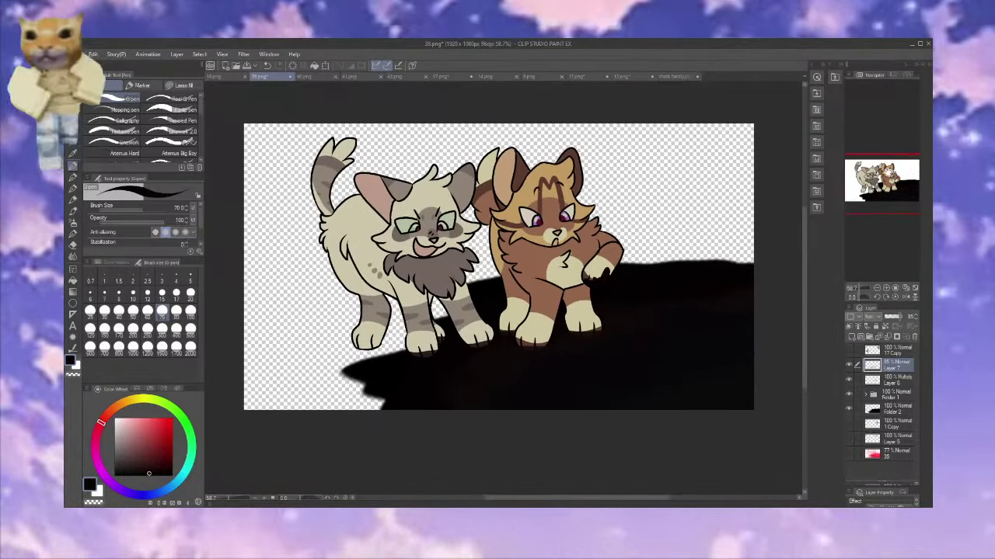
Show the red background sketch and add a new layer directly above it
left_click(848, 424)
left_click(848, 428)
left_click(849, 453)
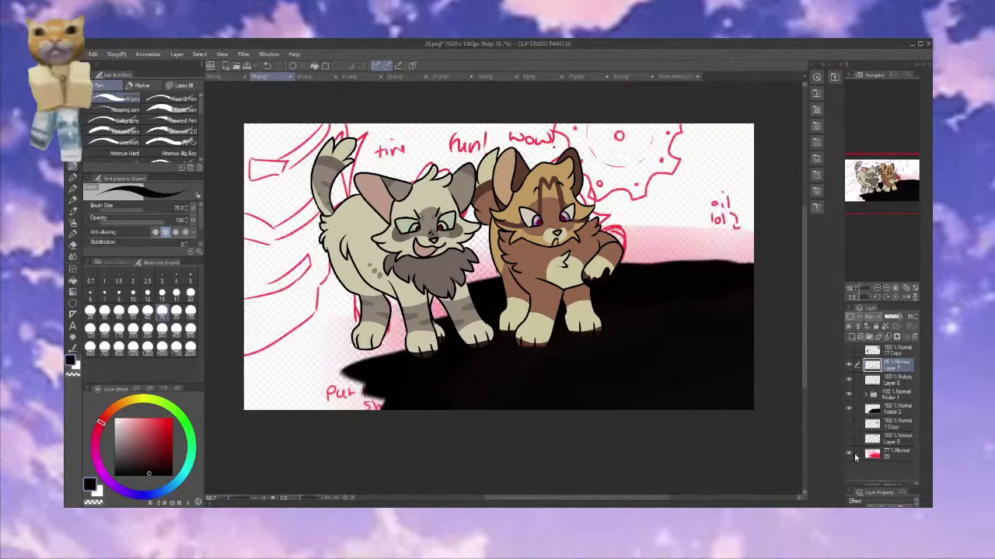
left_click(885, 454)
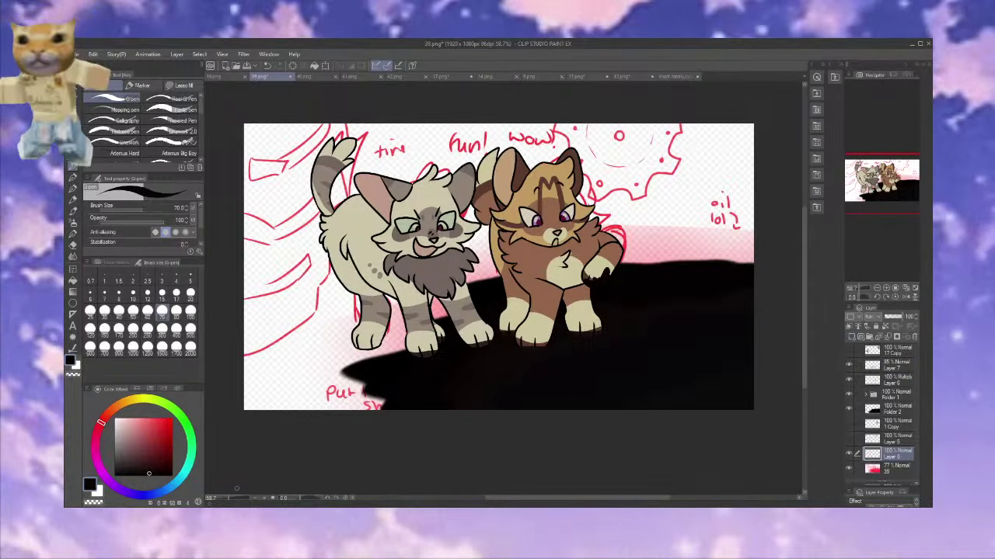
Ink the tire's edge and tread lines over the sketch behind the gray cat in black at brush size 8
left_click(118, 294)
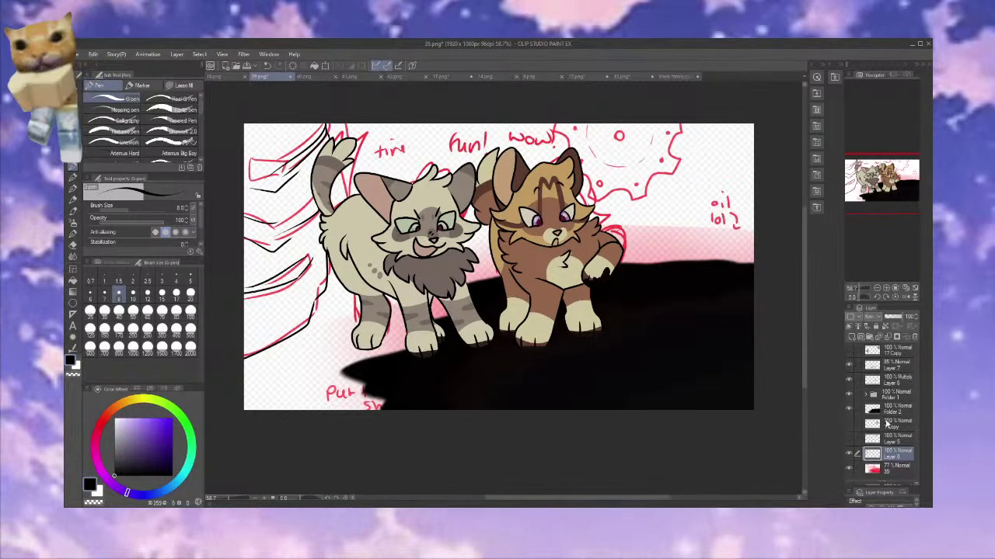
left_click(850, 470)
left_click(849, 470)
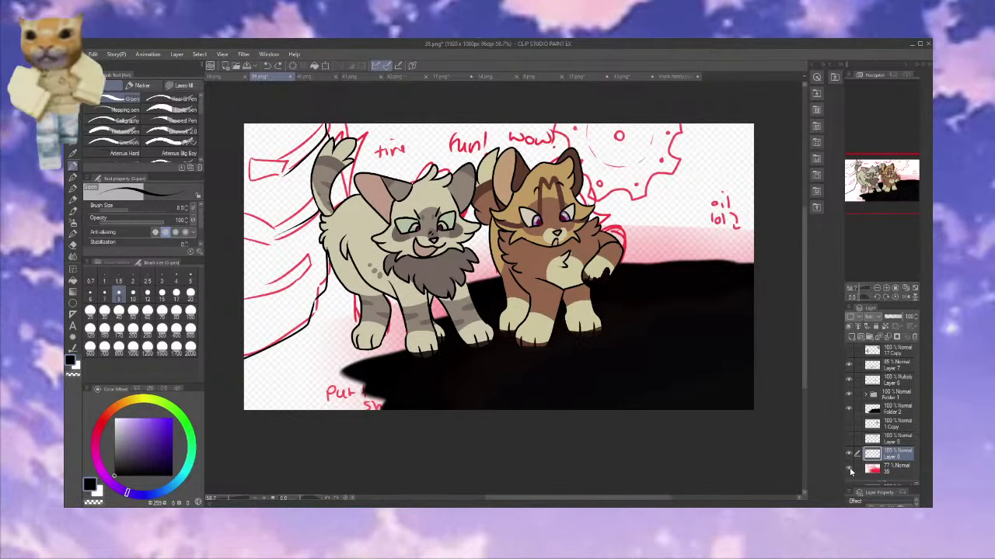
left_click(849, 468)
left_click(849, 469)
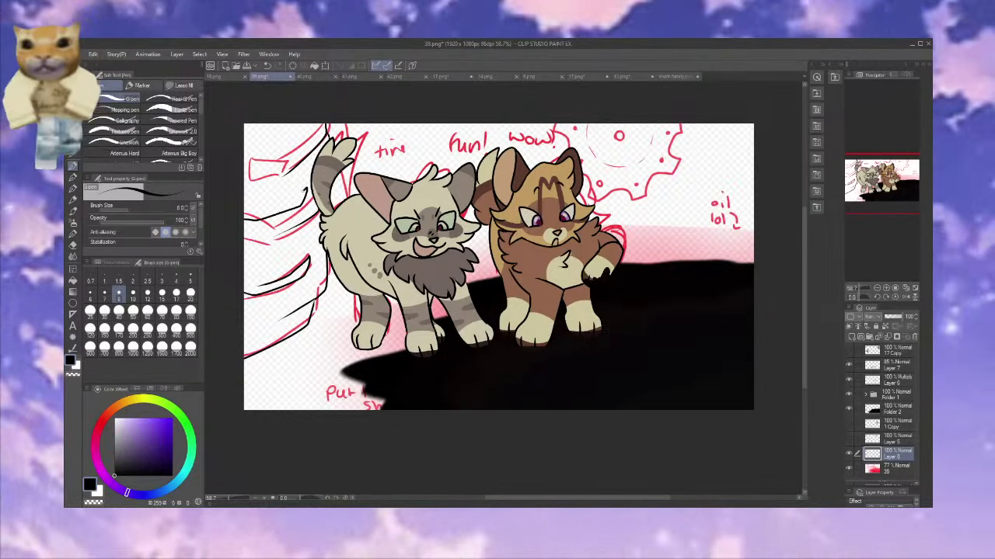
mouse_move(245, 146)
left_mouse_down()
mouse_move(290, 130)
mouse_move(245, 160)
left_mouse_up()
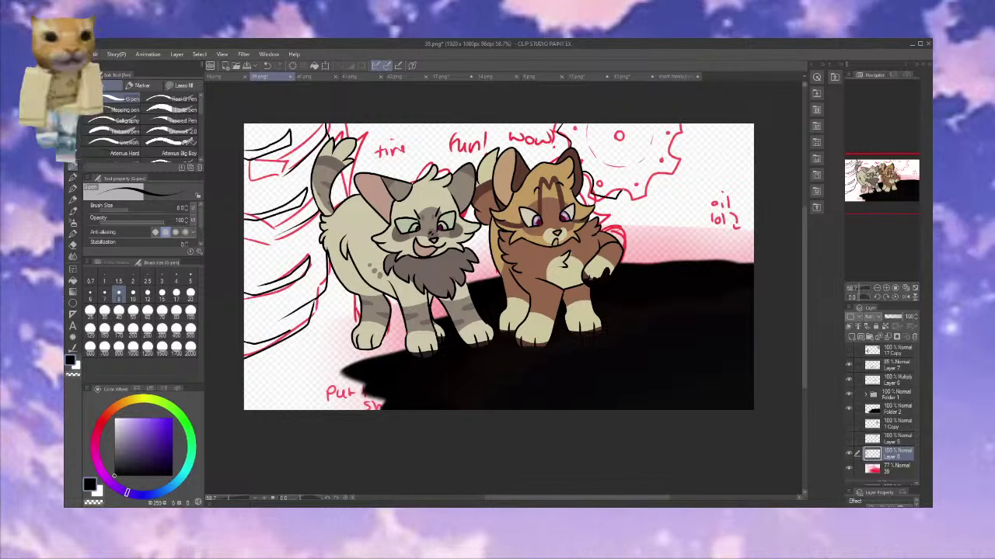
Ink the gear's toothed edge and inner marks behind the brown cat in black at brush size 8, and hide the red sketch
left_click_drag(593, 193, 658, 196)
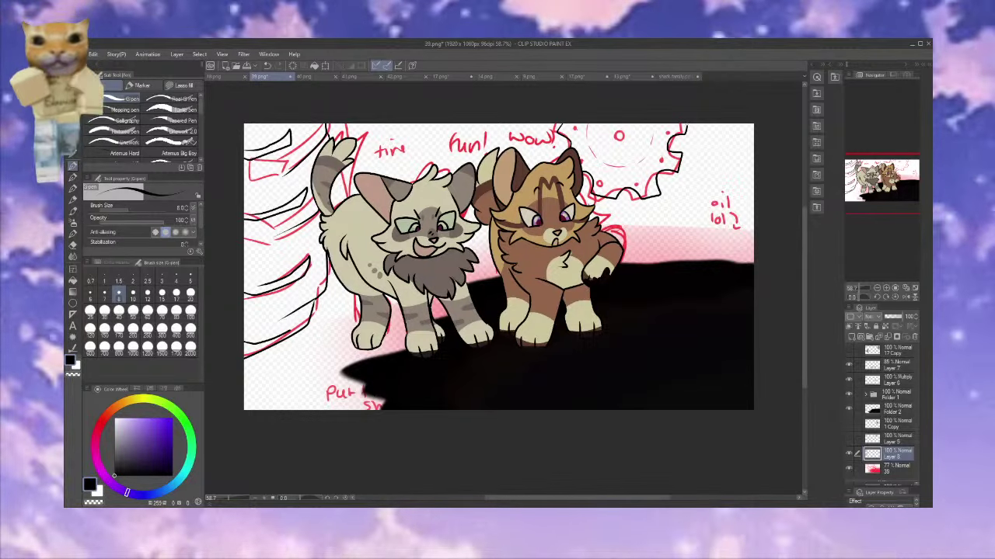
left_click_drag(686, 120, 673, 146)
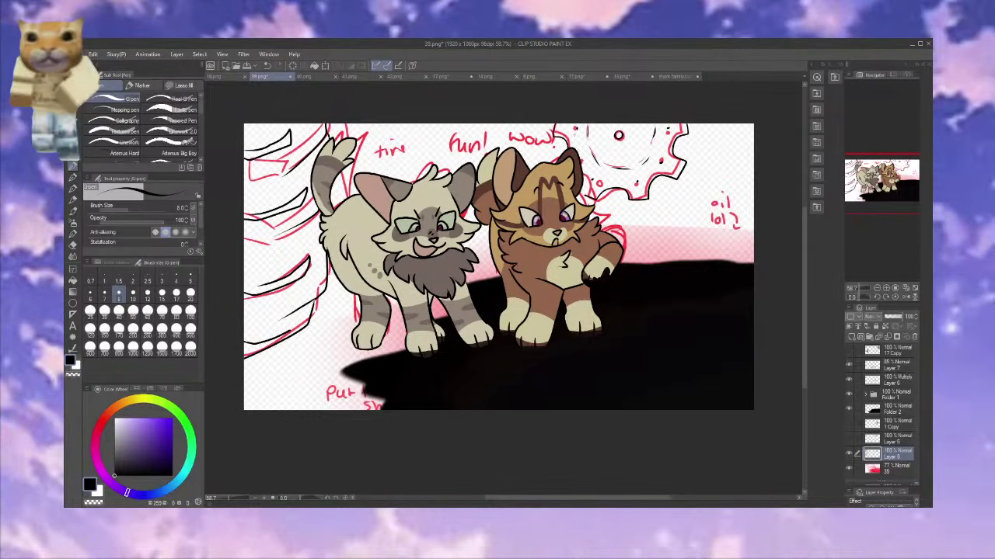
left_click(850, 468)
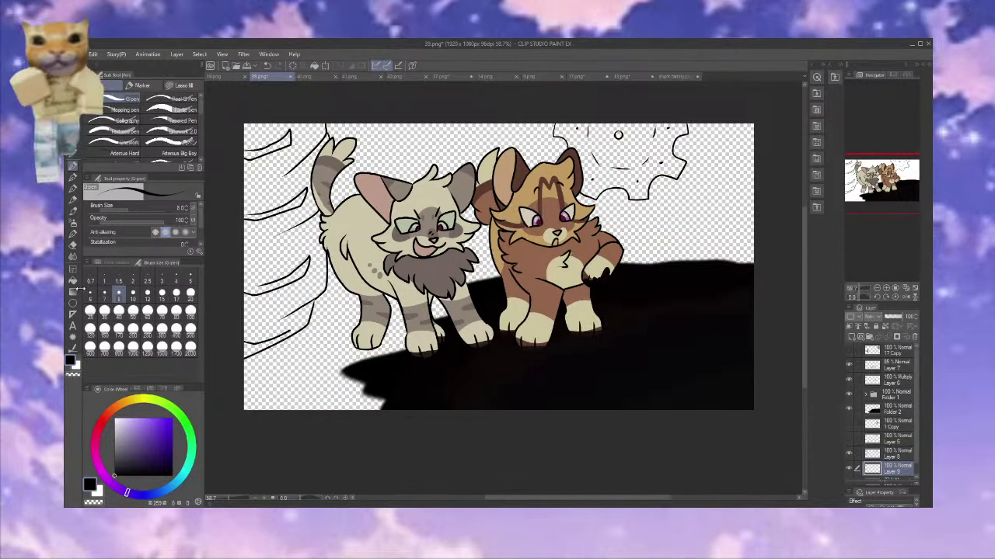
On a new layer beneath the background inks, fill the gear with light purplish gray and the tire with near-black
left_click(73, 281)
left_click(128, 432)
left_click(628, 164)
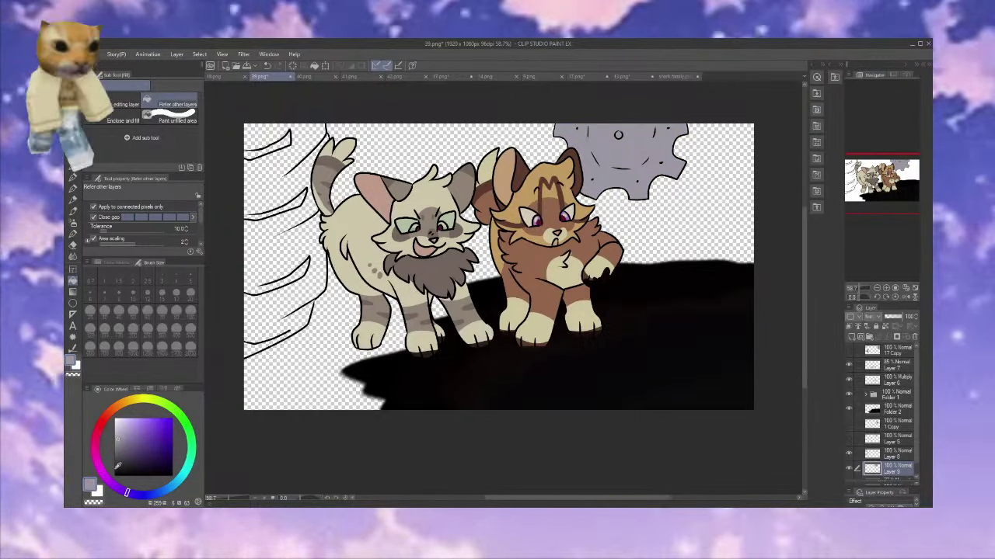
left_click(264, 295)
left_click(268, 152)
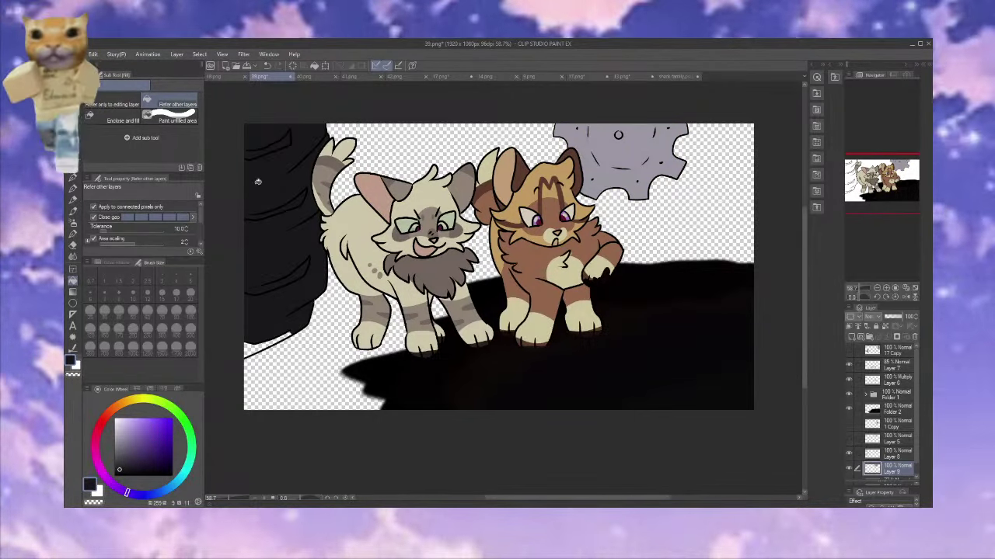
Color the tire's unfilled lower corner near-black and merge the background inks with their color layer
left_click(73, 166)
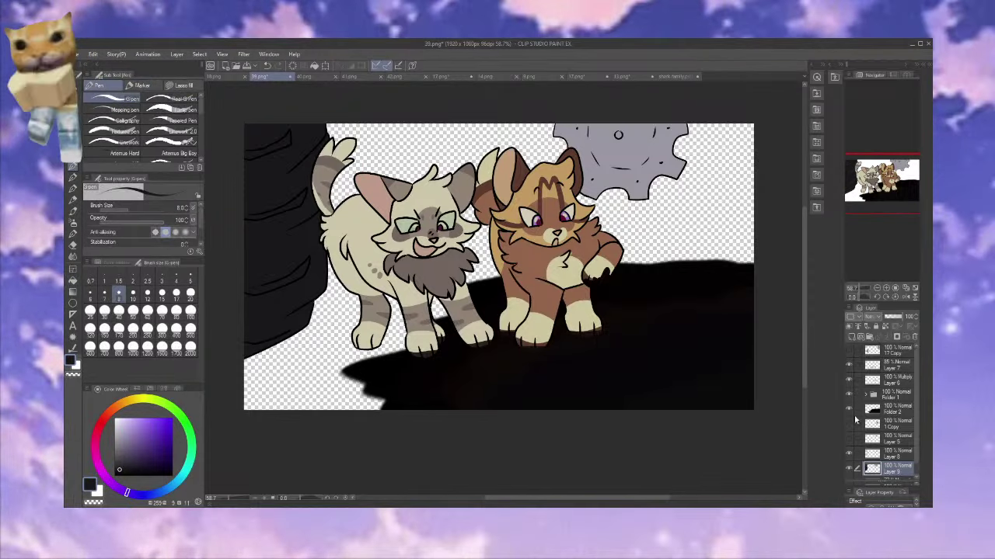
left_click(889, 453)
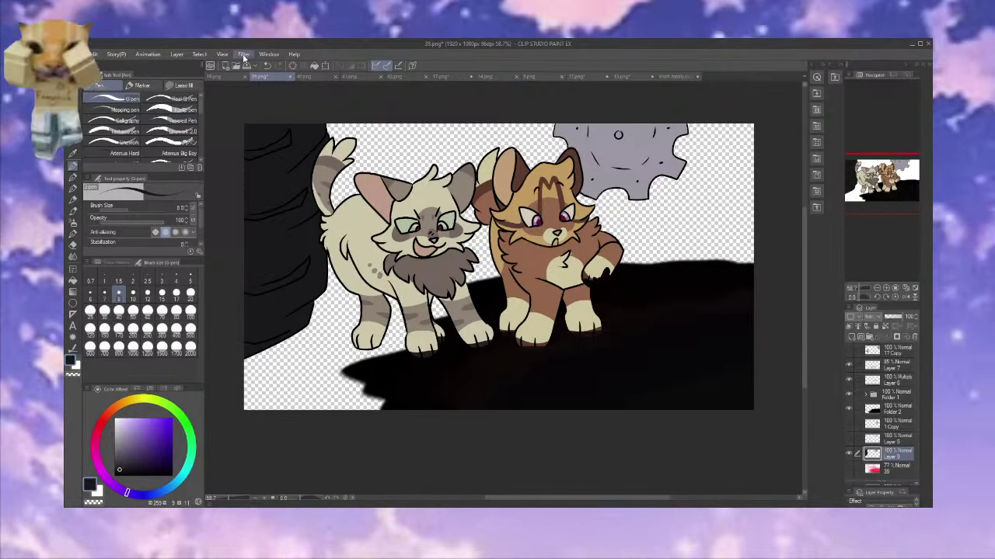
left_click(330, 88)
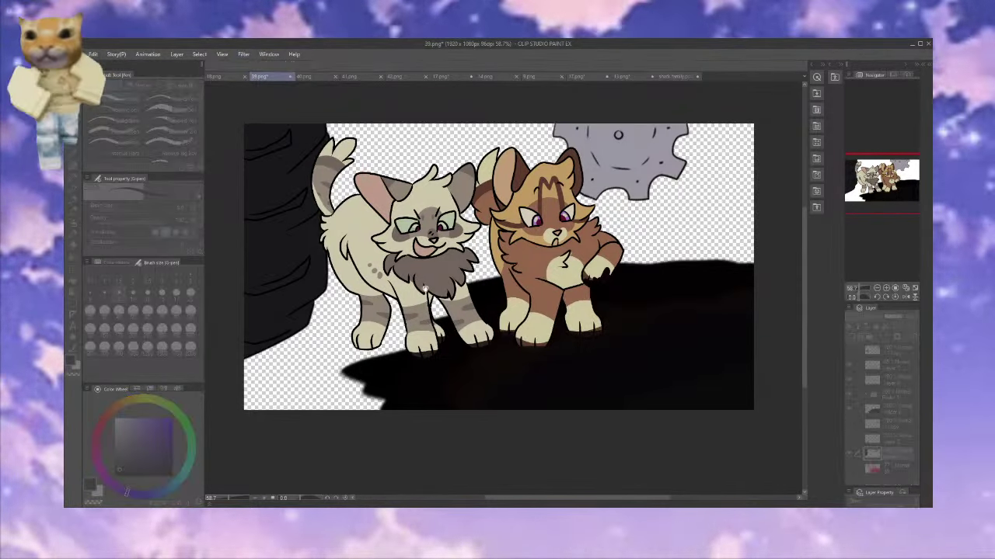
left_click(793, 151)
Hide the cats, paw oil and puddle layers and fill the gaps along the tire's edge with its near-black color
left_click(849, 394)
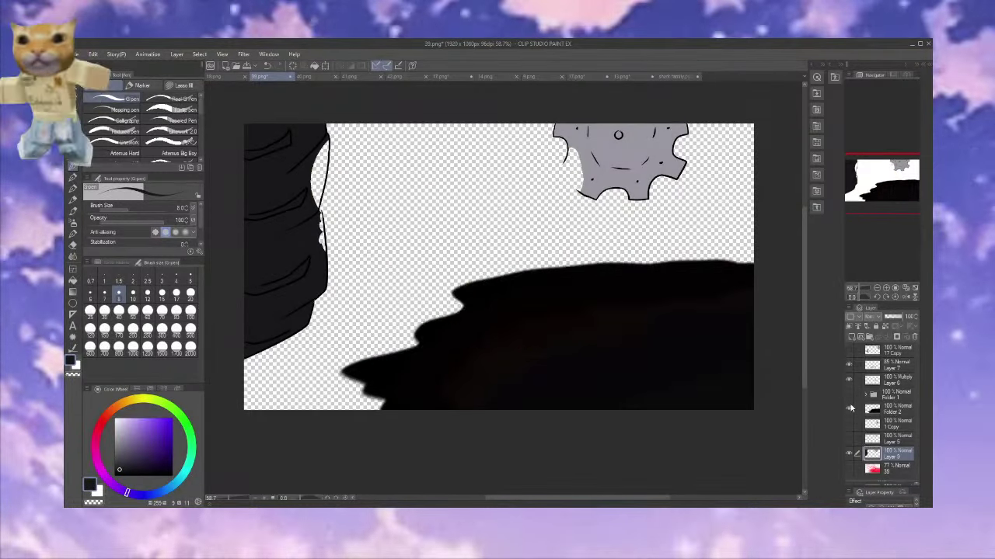
left_click(849, 408)
left_click(849, 379)
left_click(848, 364)
left_click(74, 281)
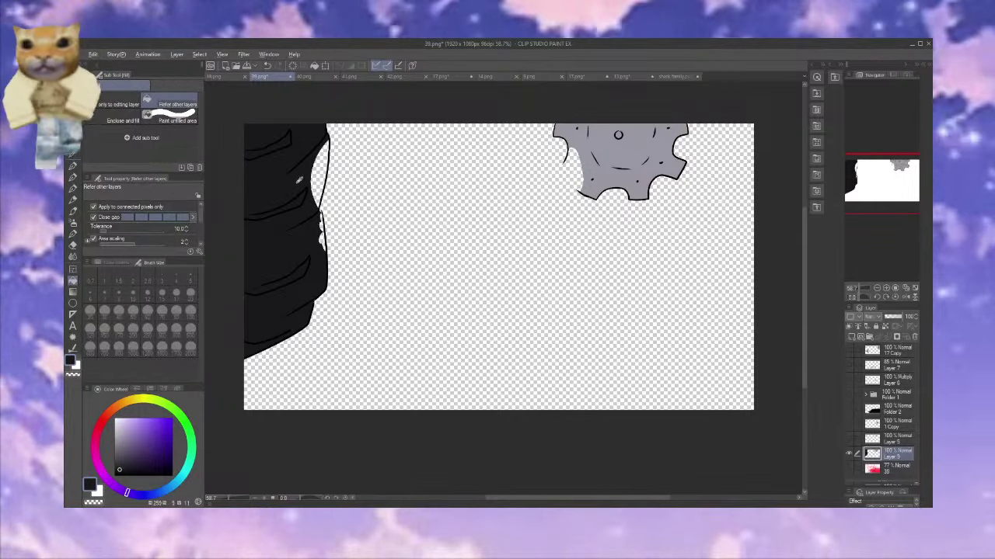
left_click(300, 181)
Try to fill the gap in the gear's open side with its light gray color
left_click(576, 151)
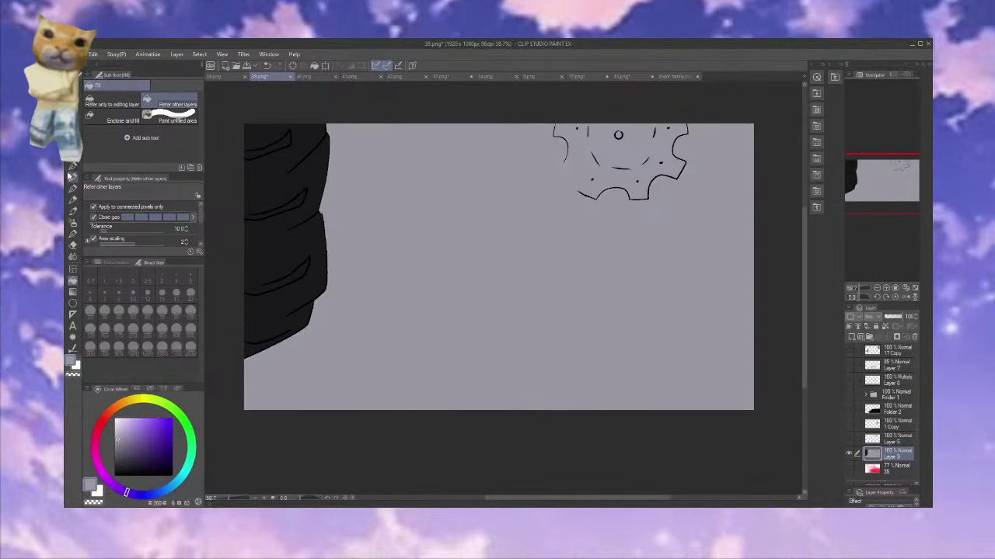
key("i")
key("p")
key("ctrl+z")
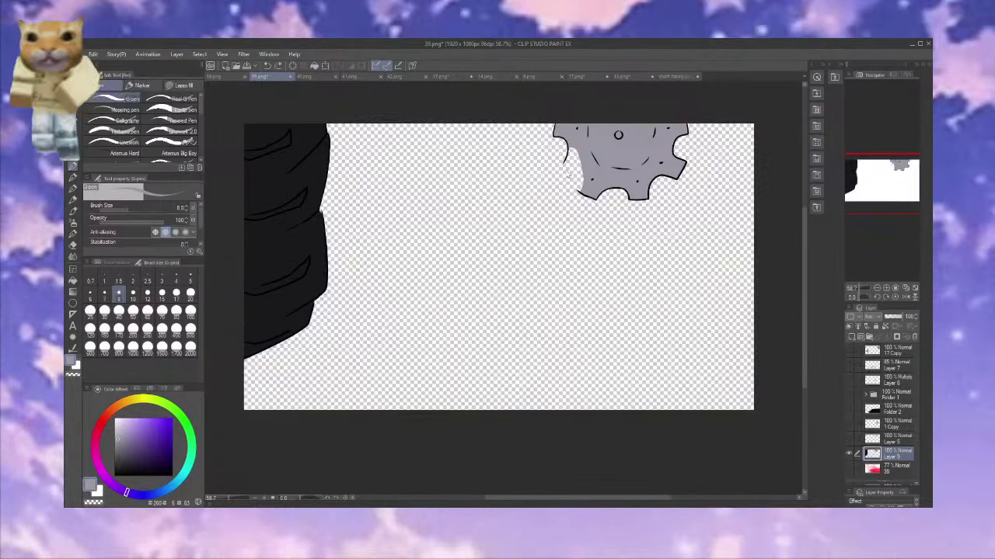
left_click_drag(568, 150, 580, 192)
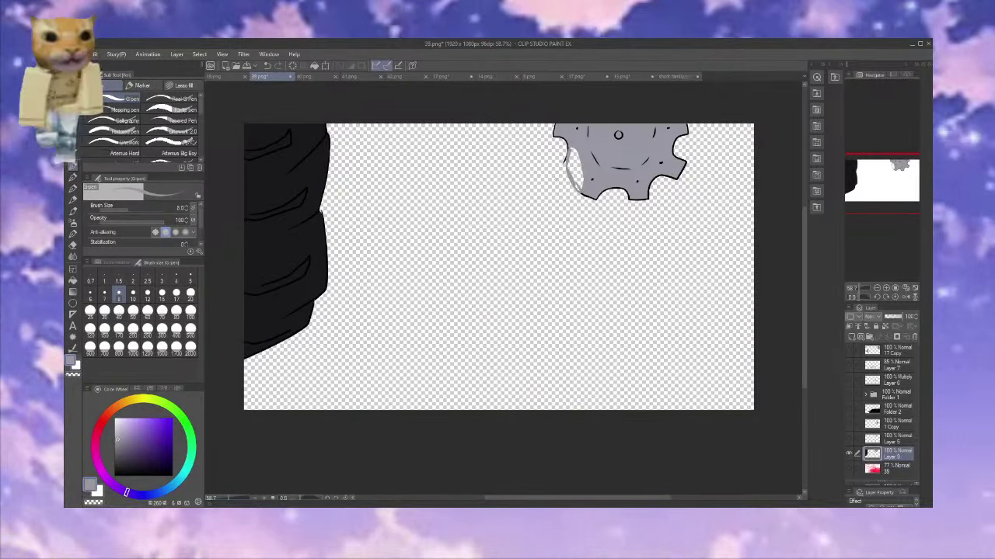
key("ctrl+z")
Ink the gear's missing tooth outline in black and fill the enclosed gap with the gear's light purplish gray
left_click(567, 155, "alt")
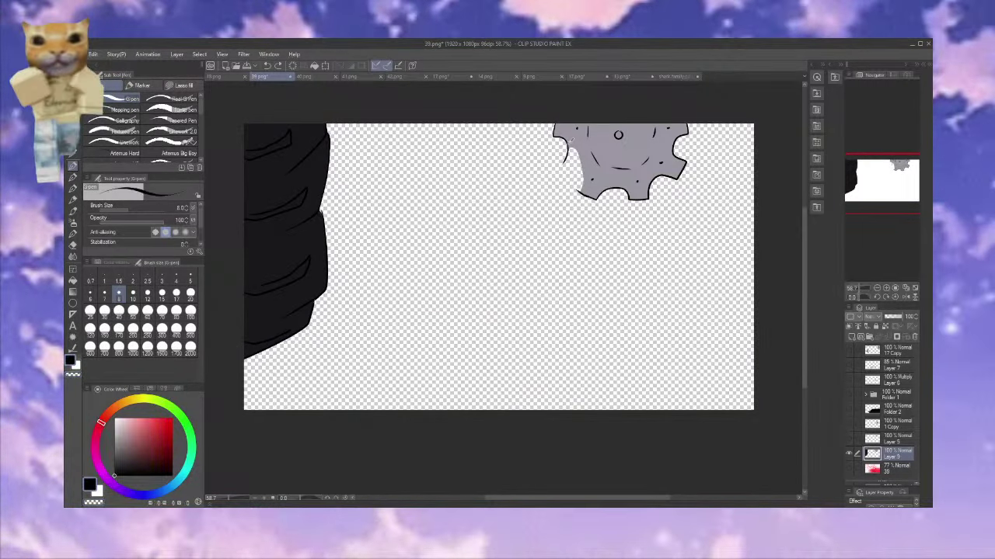
left_click_drag(567, 159, 557, 168)
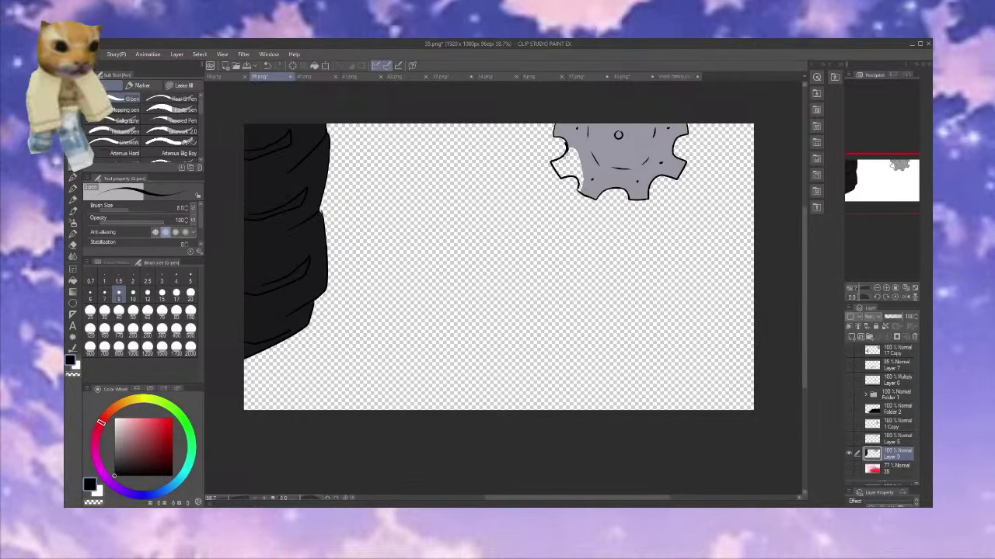
key("g")
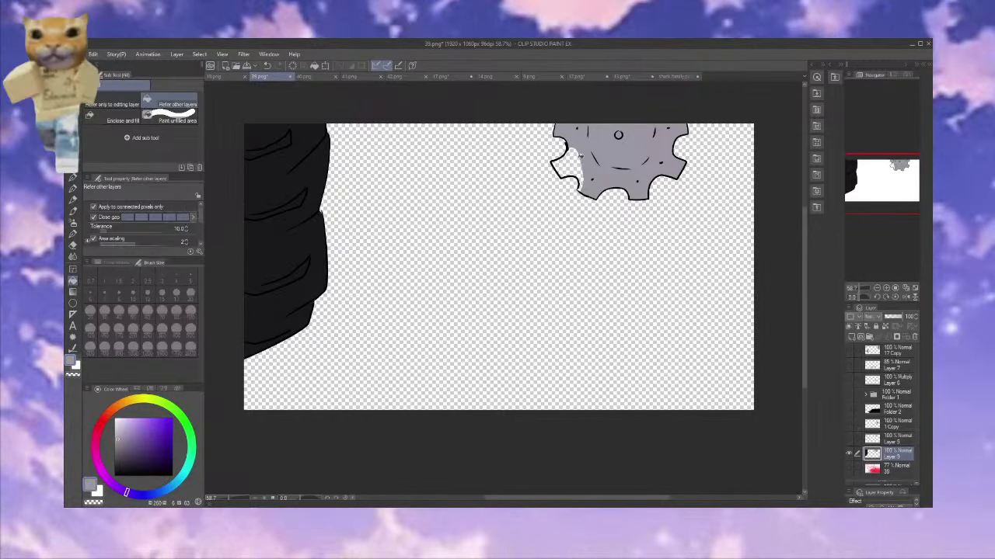
left_click(578, 158)
left_click_drag(202, 51, 497, 61)
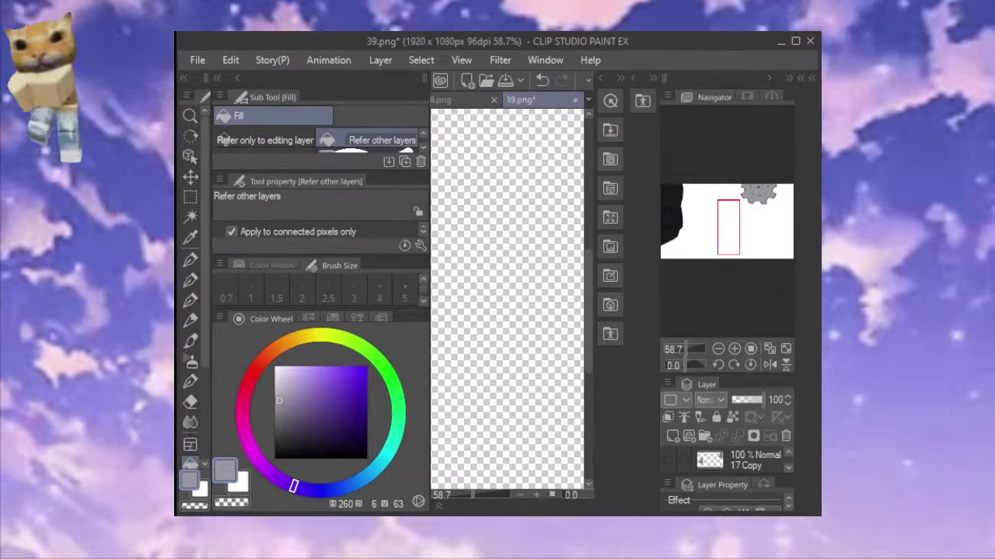
left_click(795, 42)
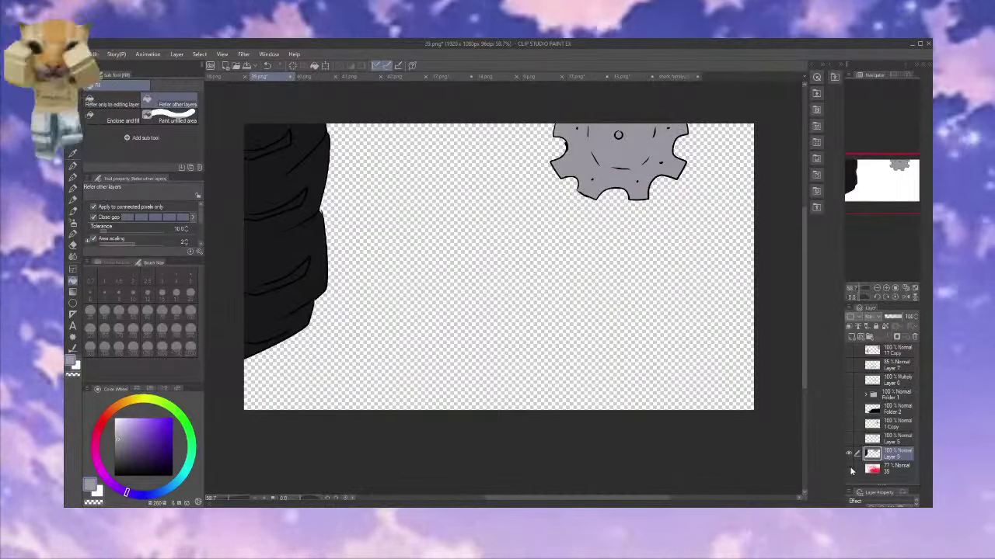
Show the cats again and apply a slight blur to the merged tire and gear layer
left_click(849, 394)
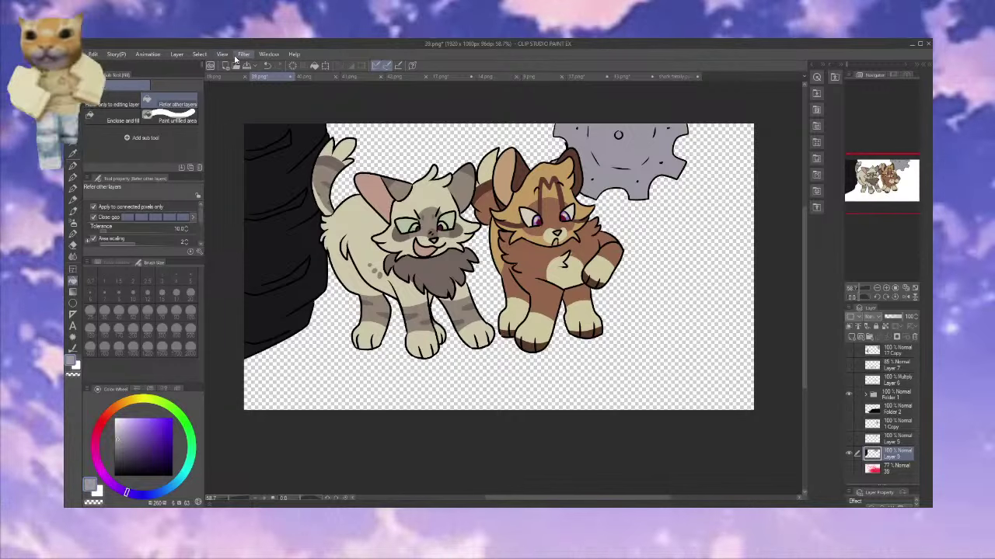
left_click(326, 96)
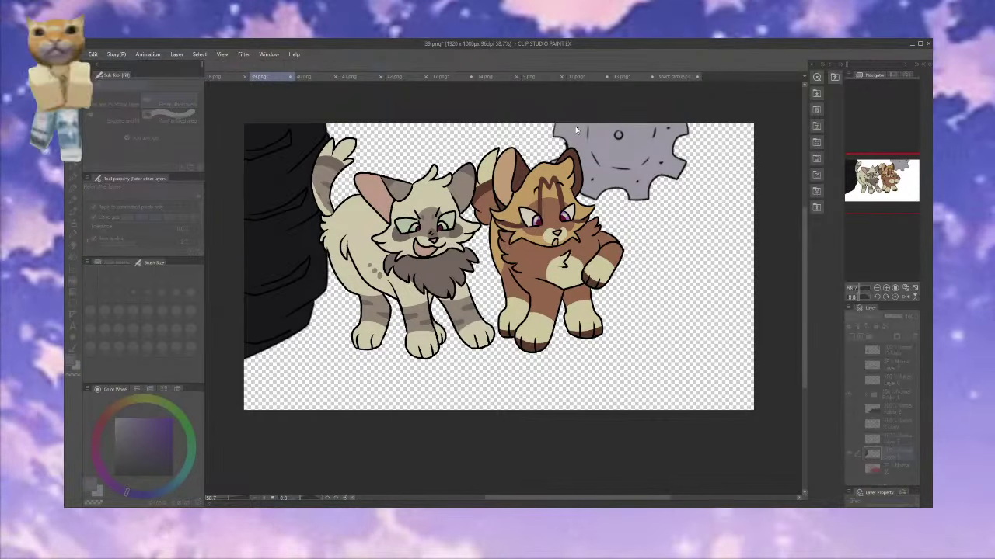
left_click_drag(549, 156, 552, 160)
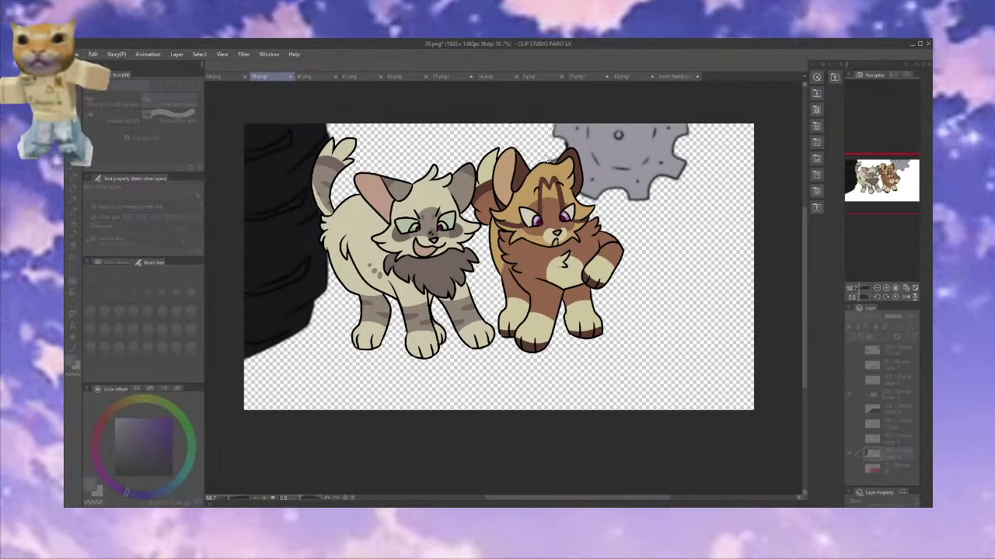
left_click(792, 133)
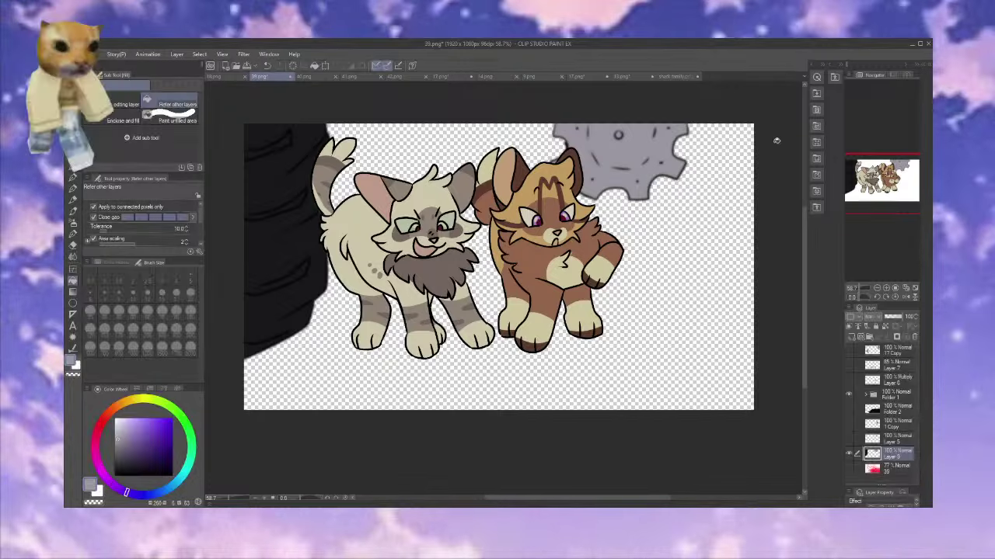
Move the gear up and slightly left using a rectangular selection, with the sketch shown only for reference, and show the oil puddle again
left_click(849, 467)
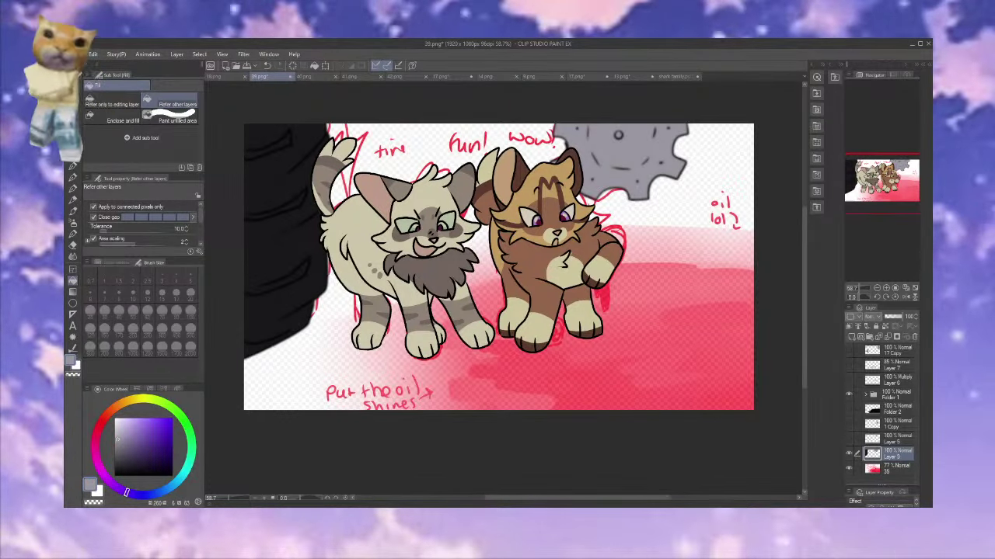
key("m")
left_click_drag(528, 122, 767, 289)
left_click_drag(738, 234, 722, 192)
key("ctrl+d")
left_click(849, 469)
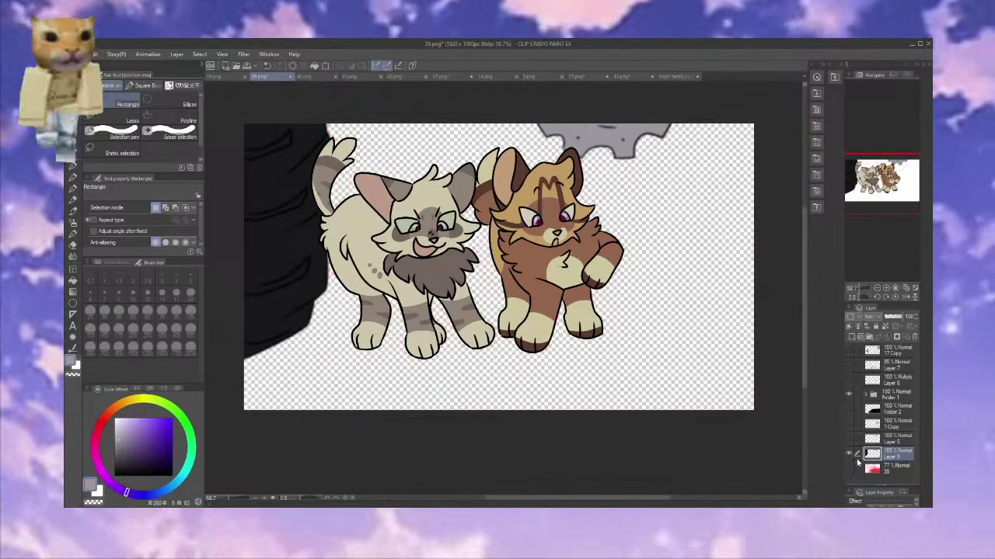
left_click(849, 409)
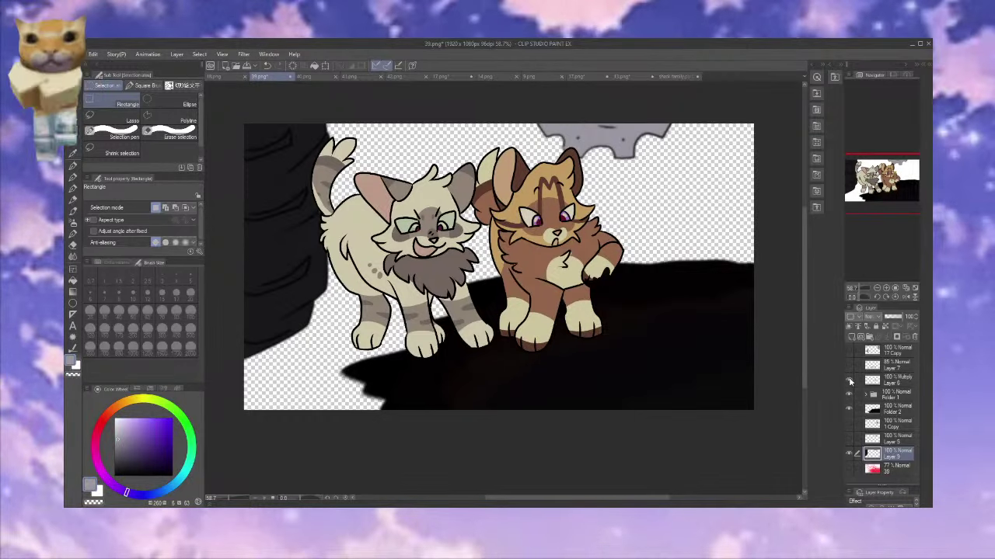
On a new layer beneath the oil puddle, paint a wider near-black border around its edges at brush size 100
left_click(889, 425)
left_click(851, 338)
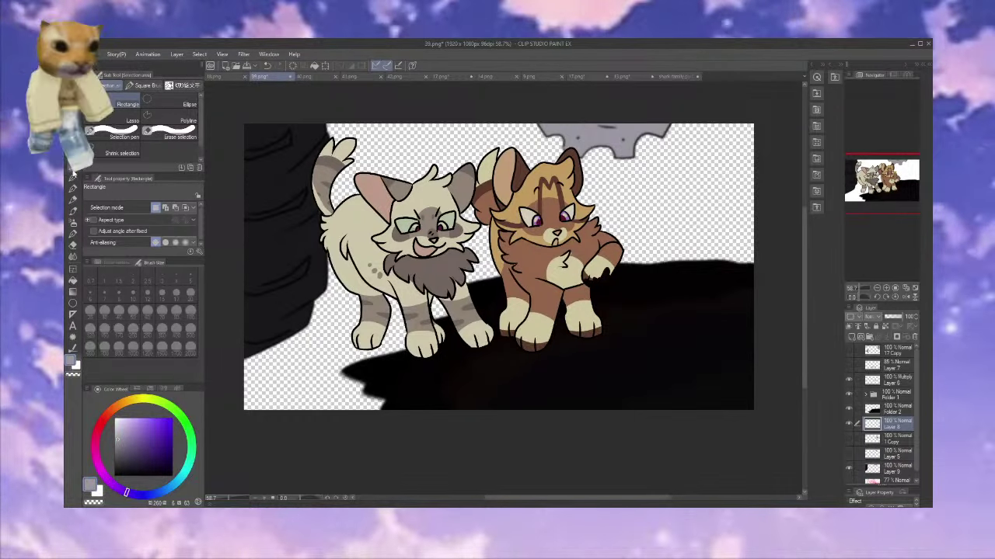
key("p")
left_click(190, 314)
left_click(118, 472)
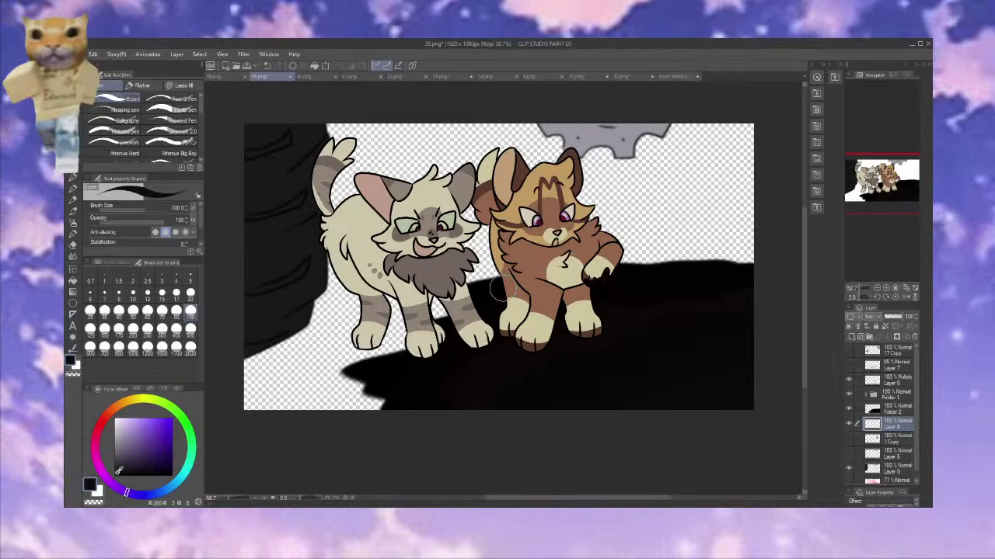
mouse_move(406, 403)
left_mouse_down()
mouse_move(380, 410)
mouse_move(385, 401)
mouse_move(349, 374)
mouse_move(400, 349)
left_mouse_up()
mouse_move(498, 284)
left_mouse_down()
mouse_move(710, 256)
mouse_move(768, 275)
left_mouse_up()
left_click_drag(334, 362, 349, 386)
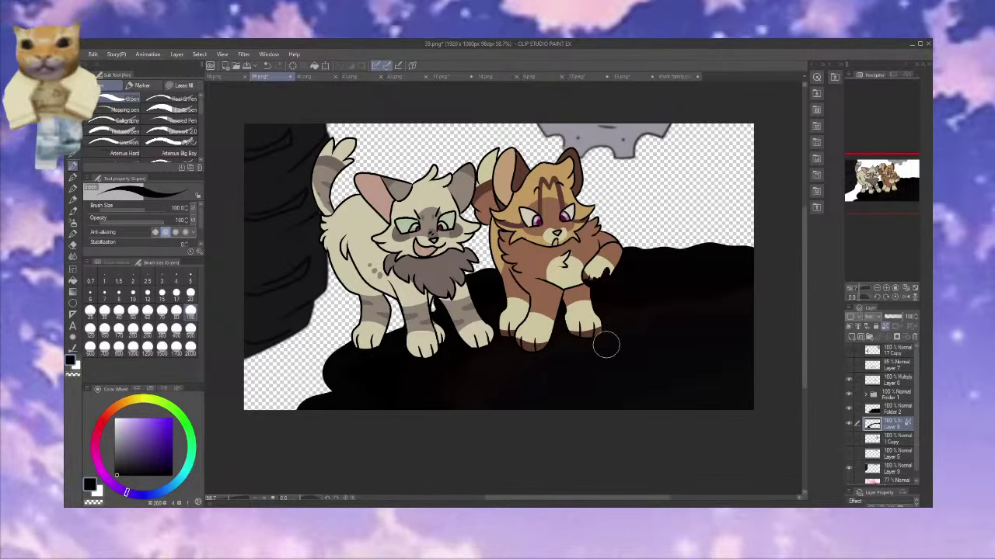
Try the puddle border layer at 95% opacity, return it to 100% and save the drawing
left_click(901, 317)
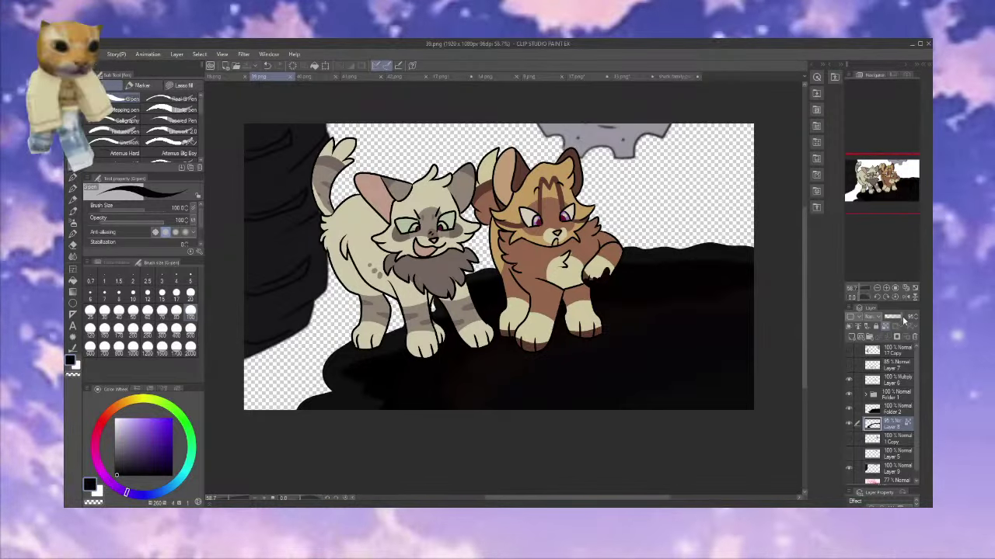
left_click(903, 317)
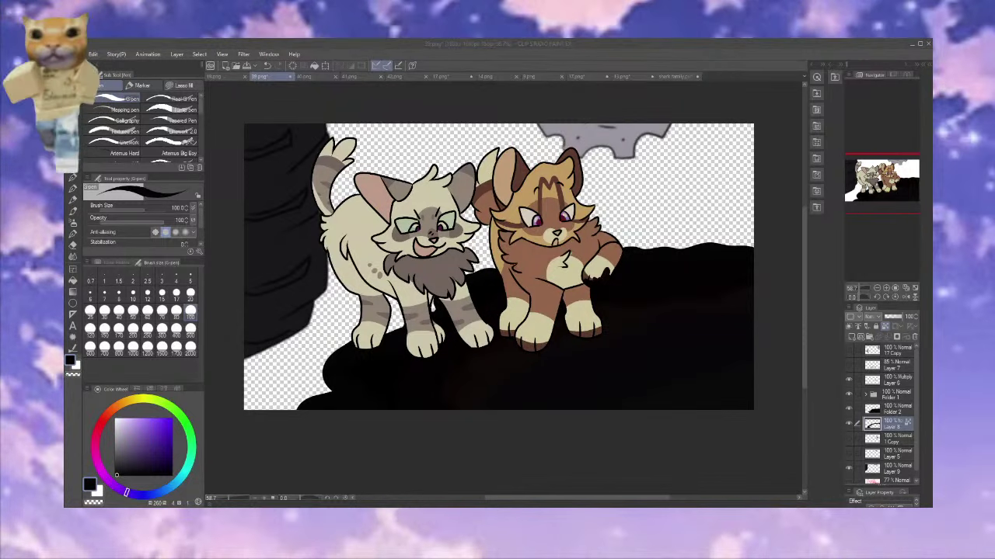
key("ctrl+s")
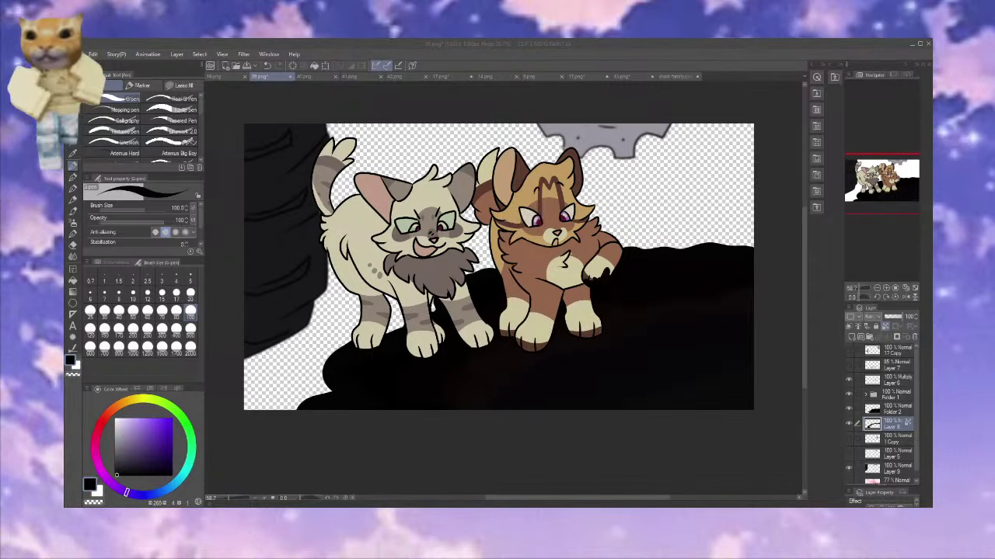
Delete the puddle border layer and add a new empty layer beneath the oil puddle
left_click(768, 505)
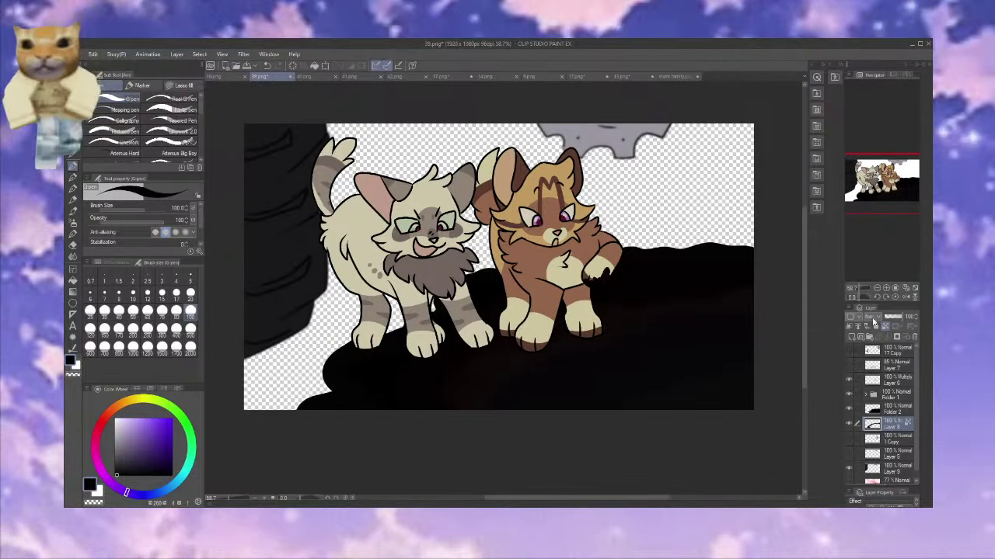
left_click(915, 338)
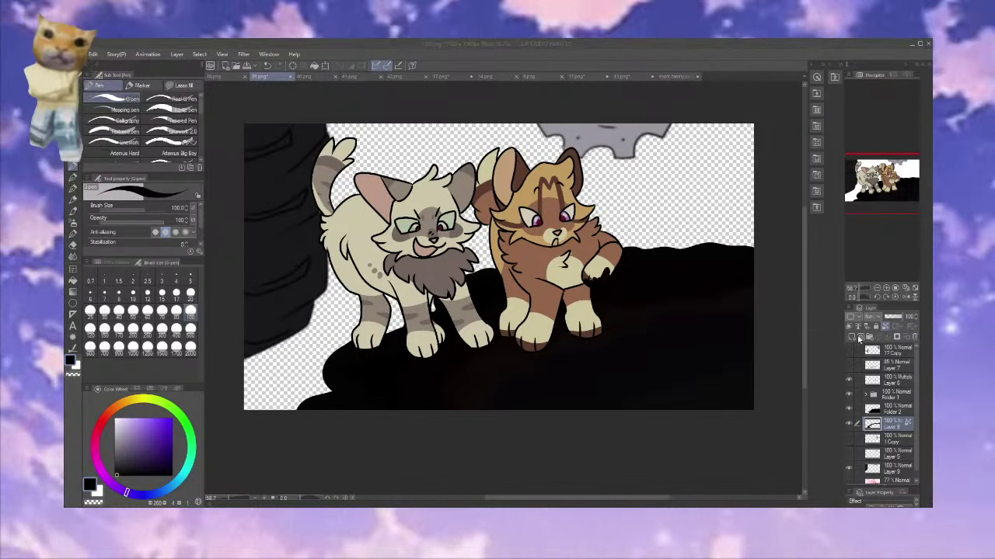
left_click(852, 337)
Try painting a rough black edge on the oil puddle with the Darker bleed brush at size 100
left_click(74, 212)
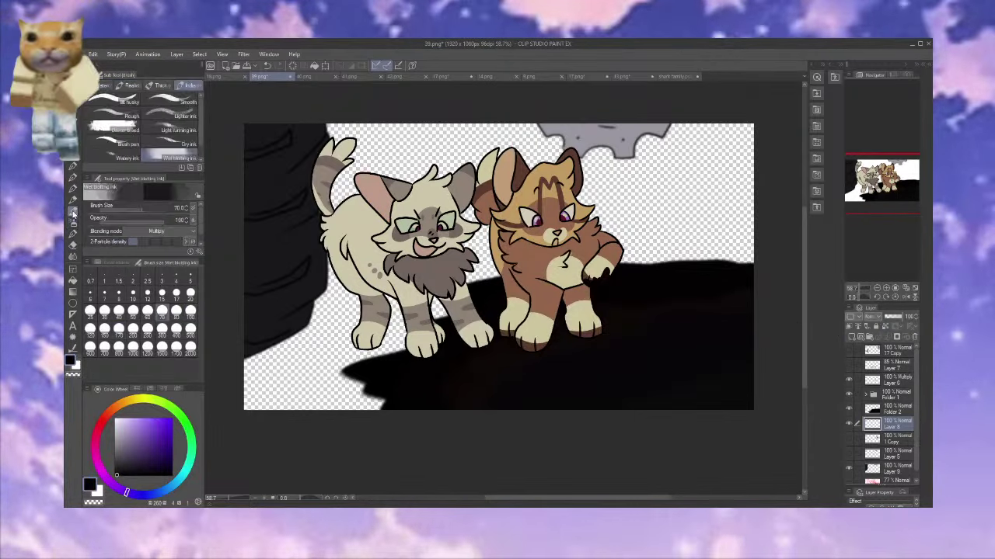
left_click(118, 128)
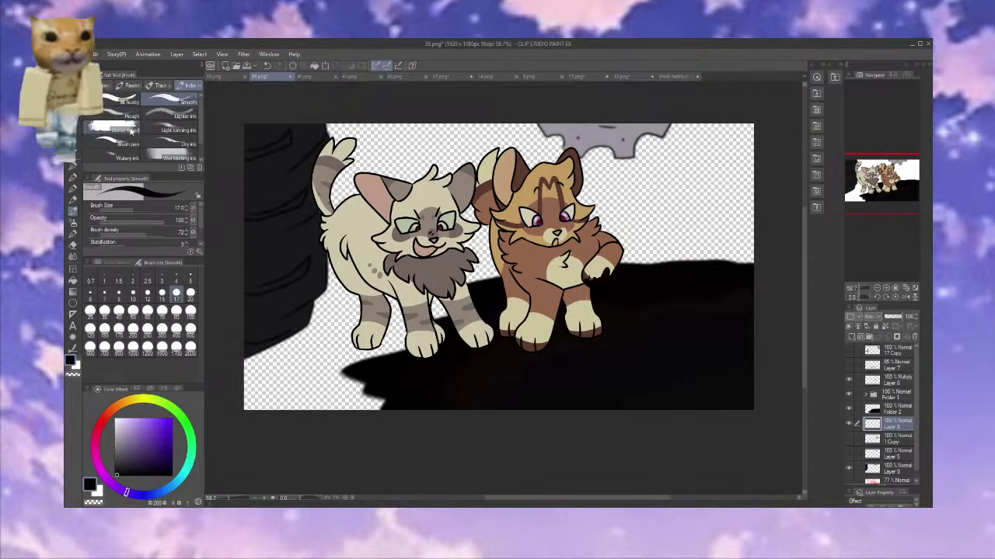
left_click(191, 312)
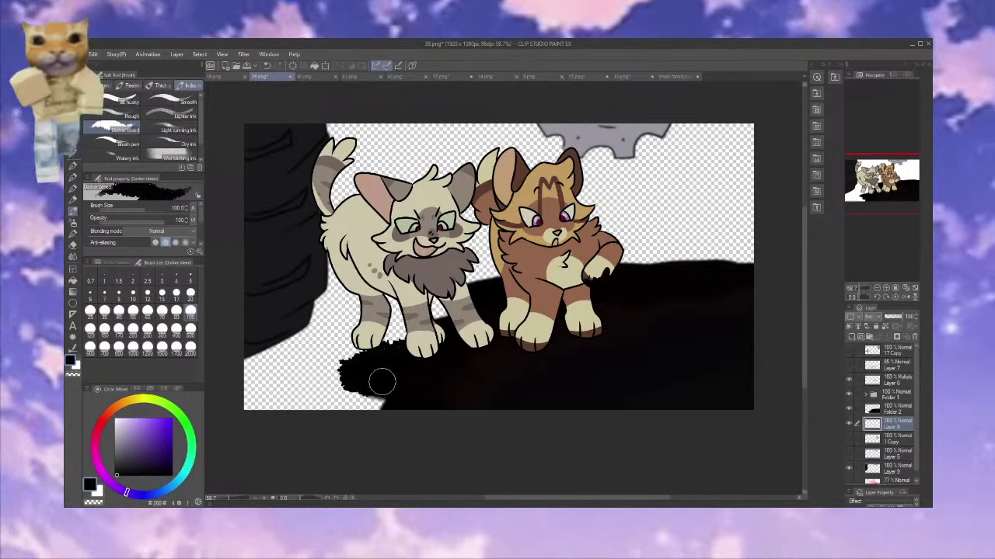
Paint a soft black border around the oil puddle on the new layer with the Transparent watercolor brush at size 100
left_click(101, 86)
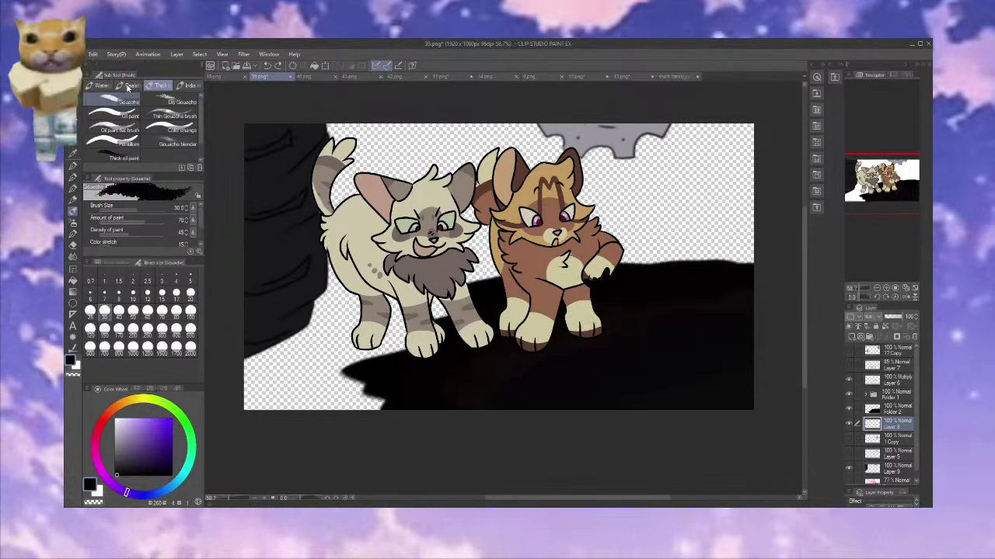
left_click(173, 99)
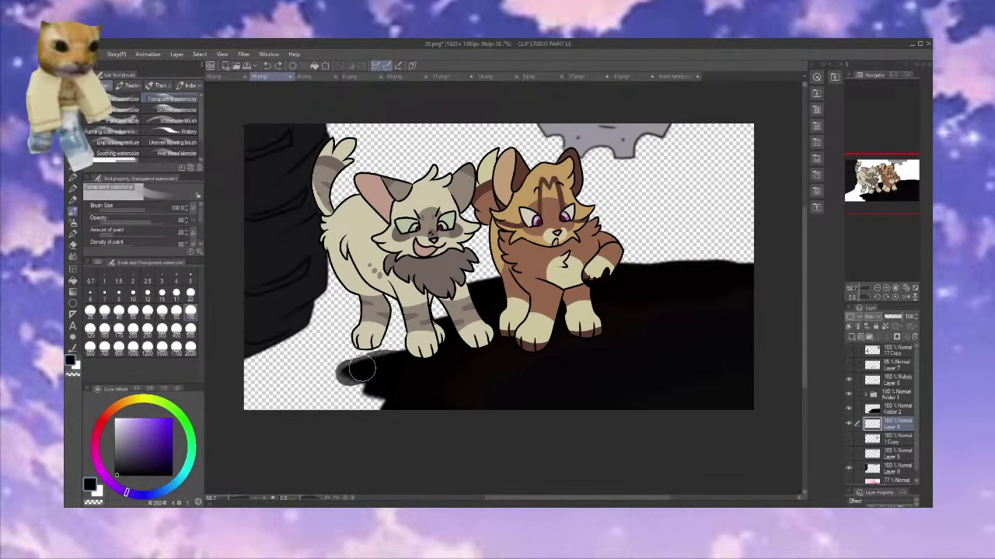
mouse_move(362, 373)
left_mouse_down()
mouse_move(390, 389)
mouse_move(365, 415)
mouse_move(365, 372)
mouse_move(453, 347)
left_mouse_up()
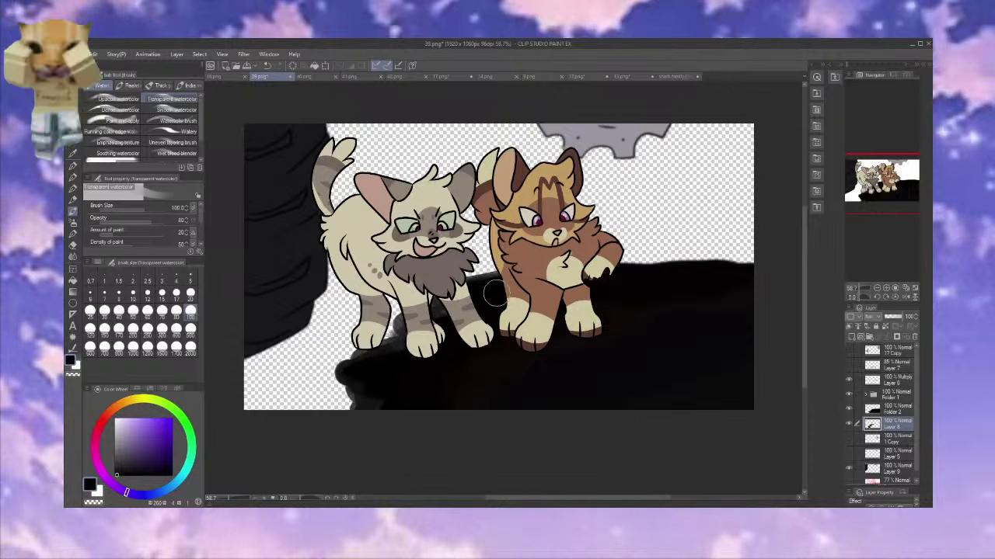
left_click_drag(620, 269, 692, 268)
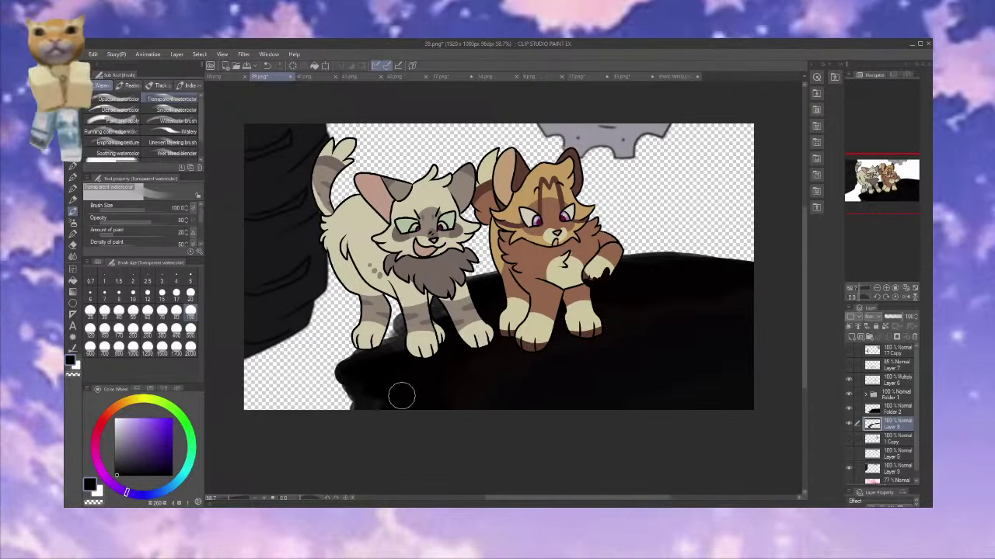
On the Folder 2 puddle layer, blend the oil surface with dark tones sampled from the puddle itself
left_click(896, 410)
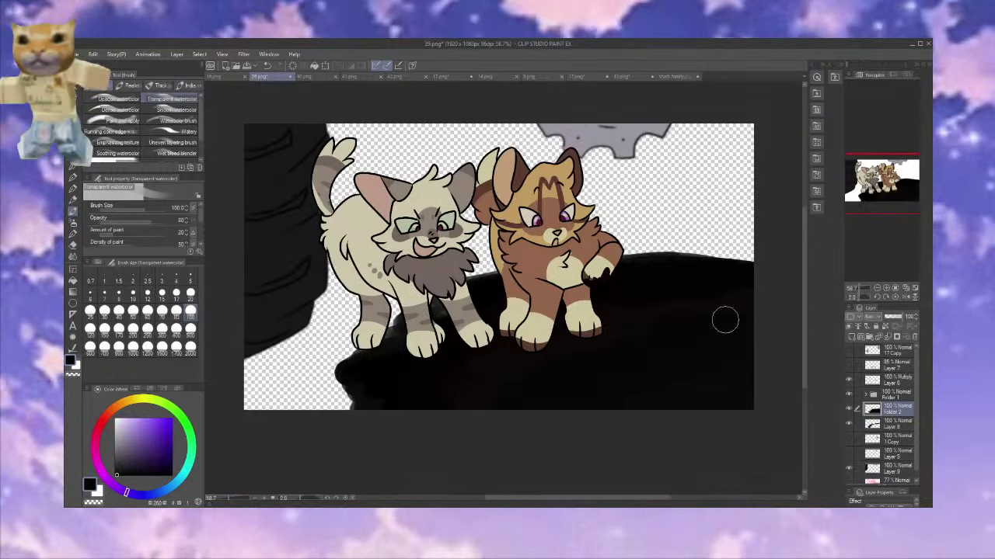
left_click(722, 324, "alt")
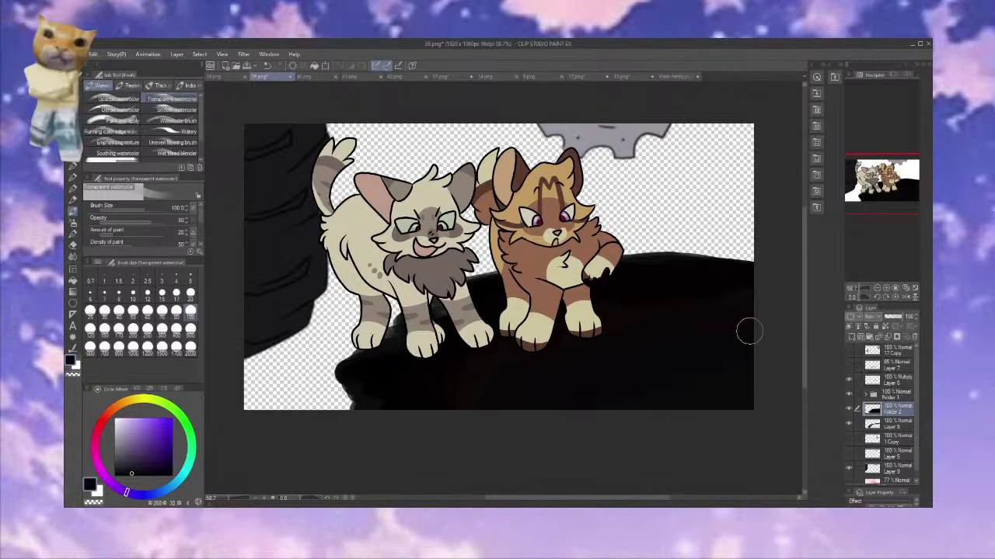
left_click(750, 363, "alt")
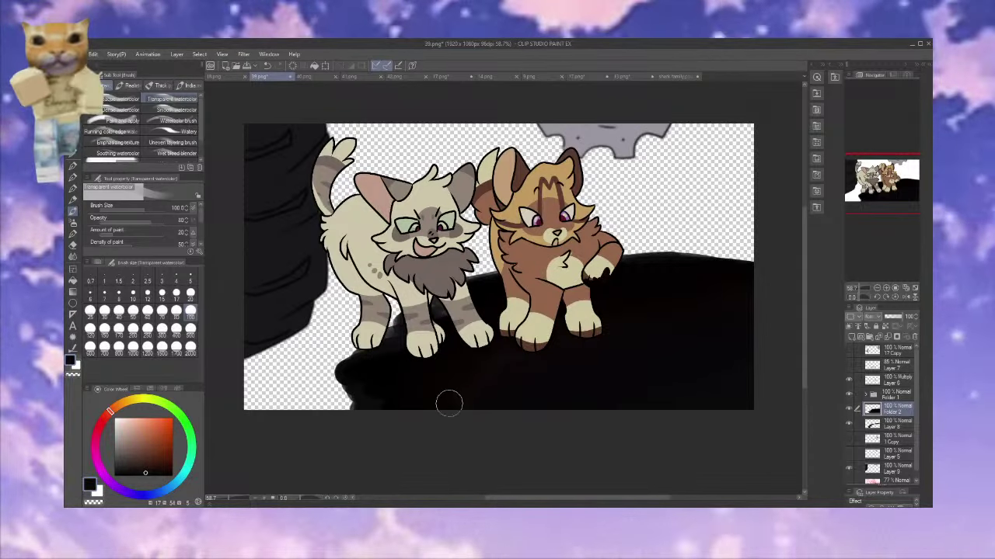
left_click(379, 387, "alt")
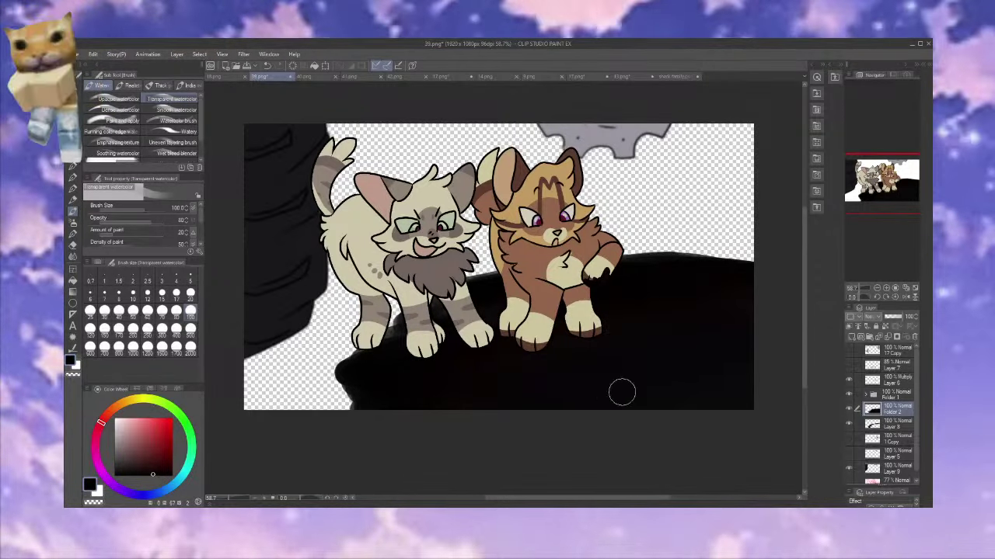
Extend the oil puddle toward the canvas's lower-left corner, and merge a pasted copy into the puddle layer
mouse_move(346, 354)
left_mouse_down()
mouse_move(291, 392)
mouse_move(379, 383)
mouse_move(373, 403)
mouse_move(364, 373)
left_mouse_up()
mouse_move(305, 401)
left_mouse_down()
mouse_move(335, 408)
mouse_move(363, 379)
mouse_move(345, 380)
mouse_move(348, 412)
left_mouse_up()
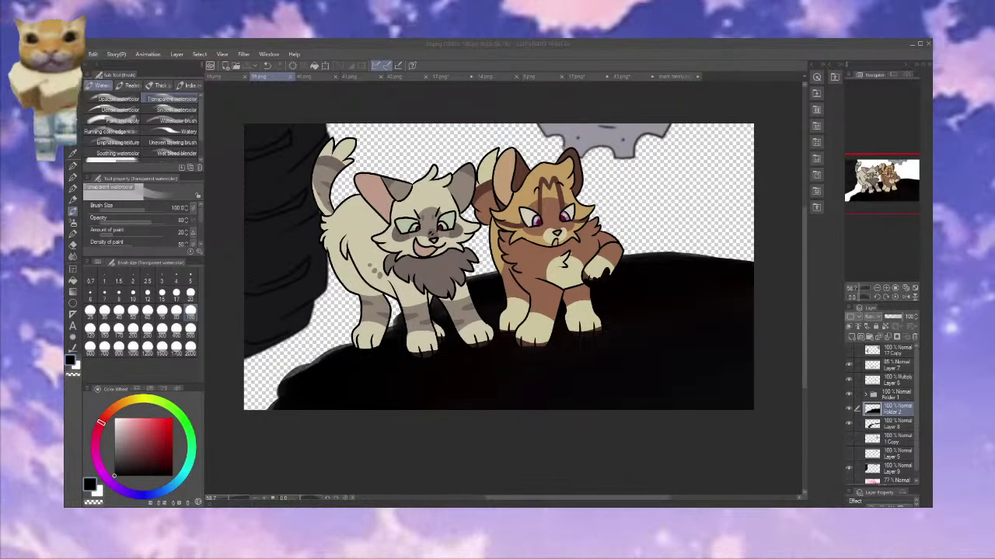
key("alt+Tab")
key("ctrl+a")
key("ctrl+c")
key("ctrl+v")
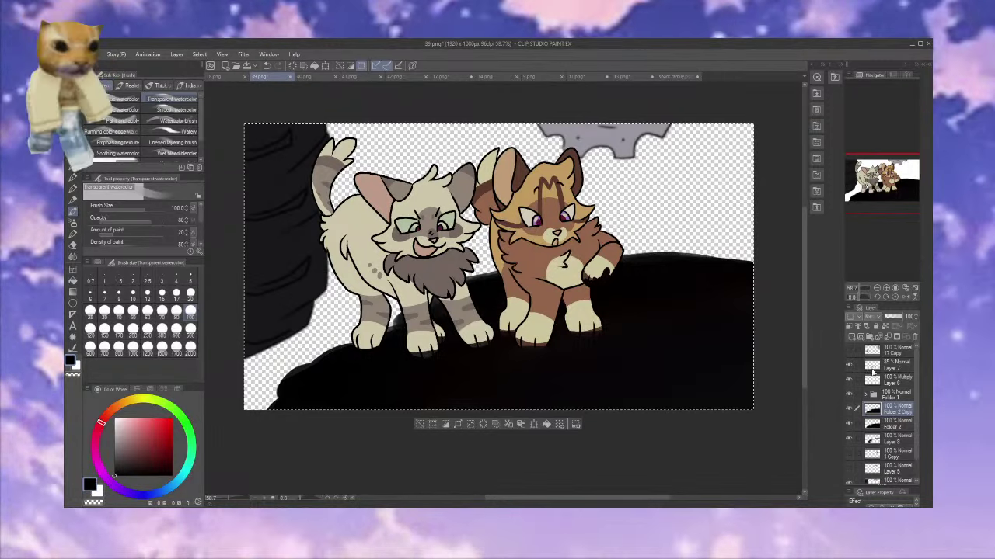
left_click(888, 338)
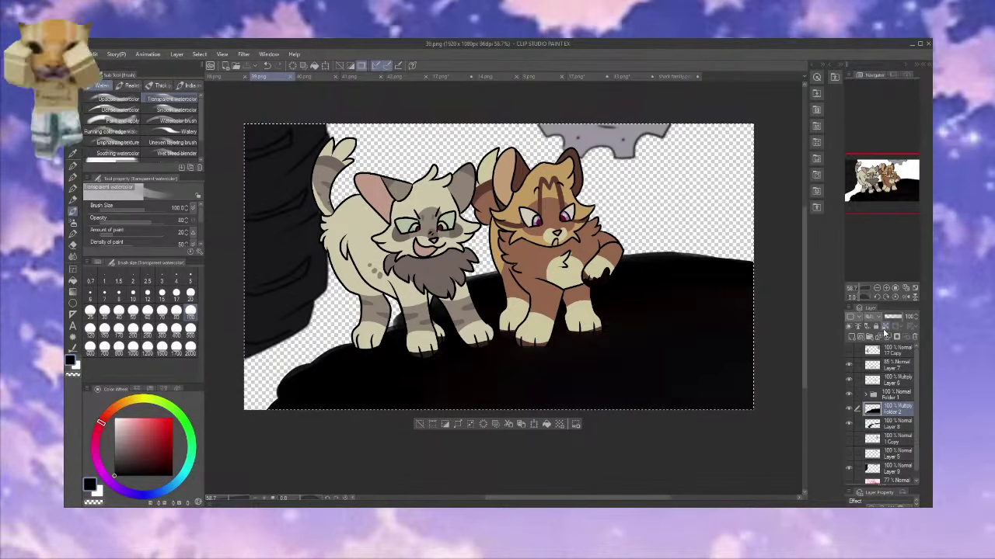
Try stacking Multiply copies of the puddle layer, and undo back to before the puddle's lower-left extension
key("ctrl+v")
key("ctrl+v")
left_click(885, 336)
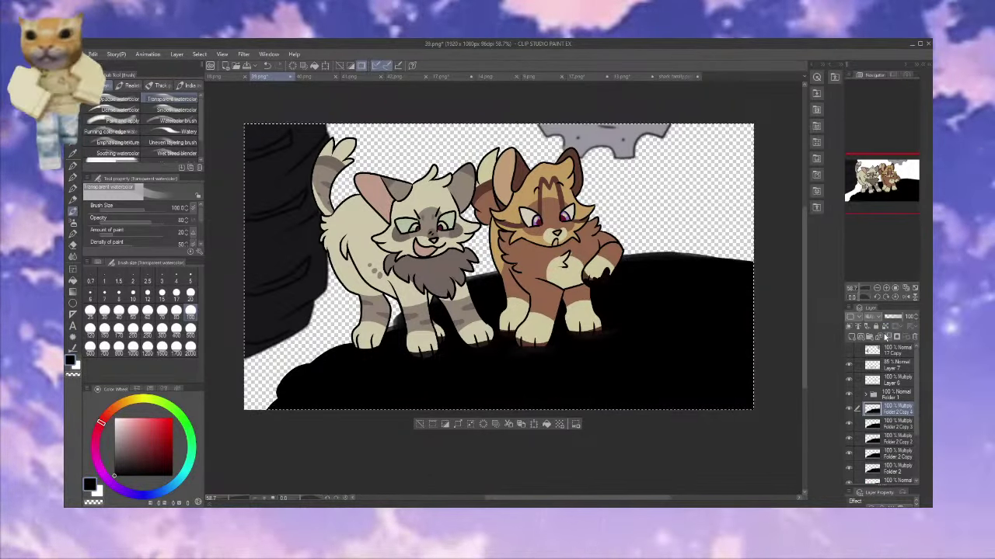
key("ctrl+z")
key("ctrl+z")
key("ctrl+z")
key("ctrl+z")
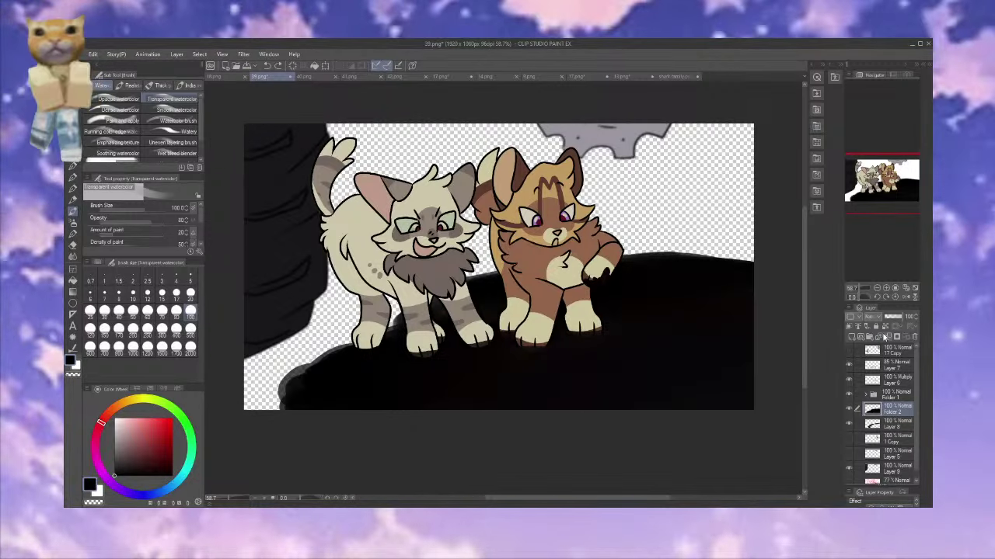
key("ctrl+z")
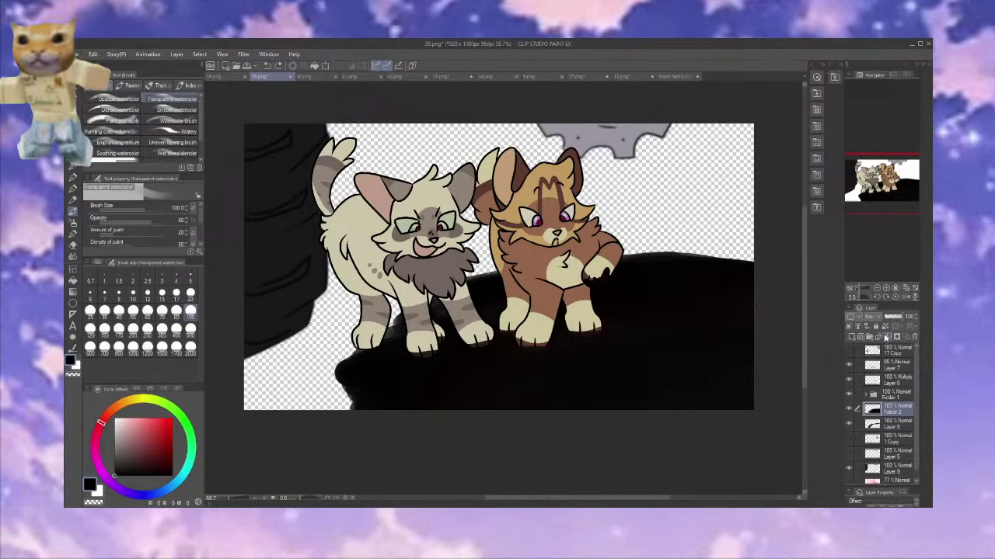
Solidify the oil puddle by merging it and two pasted copies into its border layer, and lock the transparent pixels
key("ctrl+v")
key("ctrl+v")
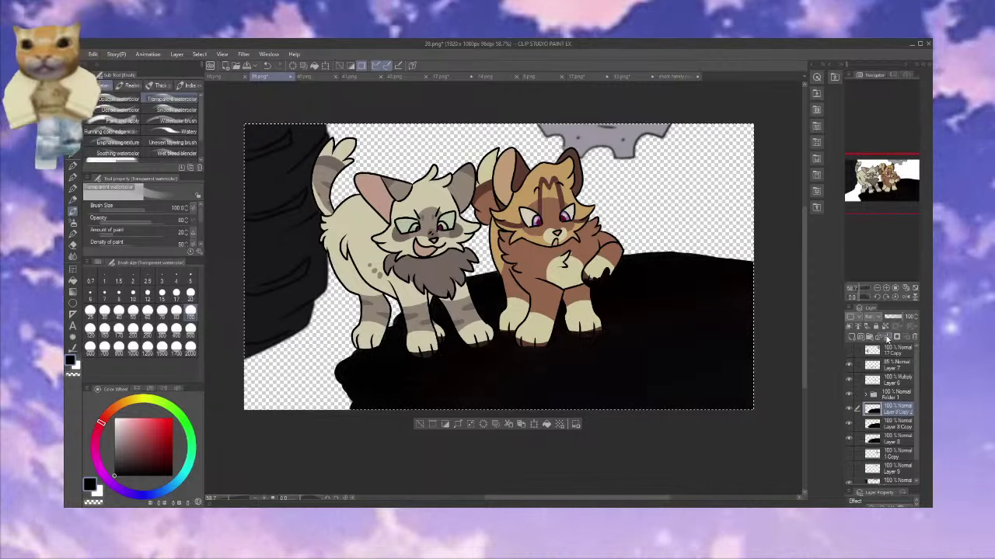
left_click(888, 337)
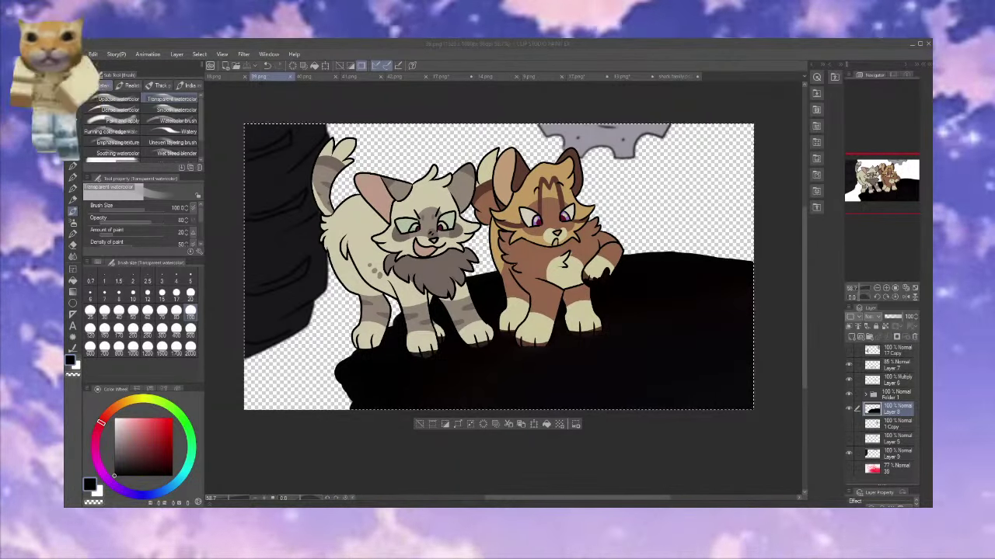
left_click(885, 326)
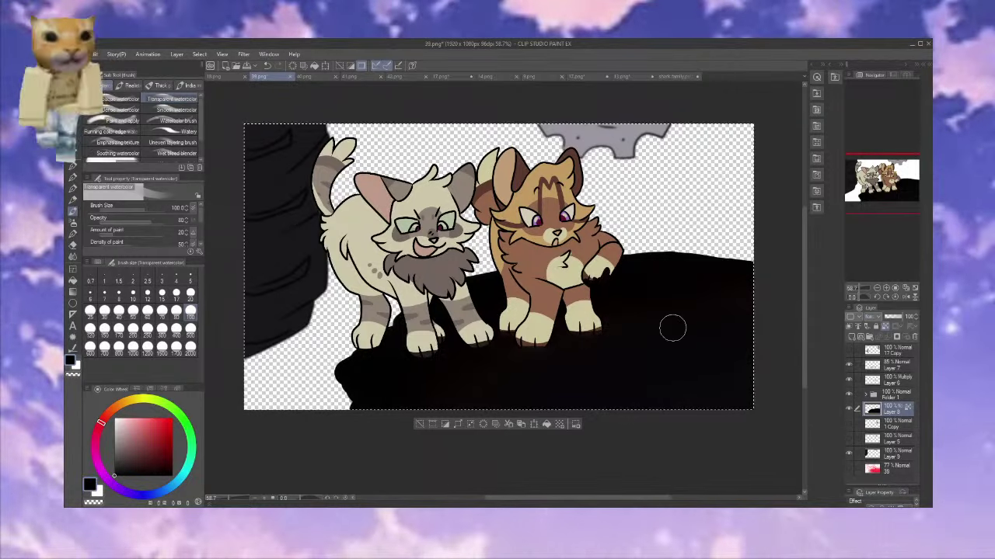
On a new layer beneath the puddle, paint black backing strokes under the oil with the G-pen at size 100
left_click(71, 164)
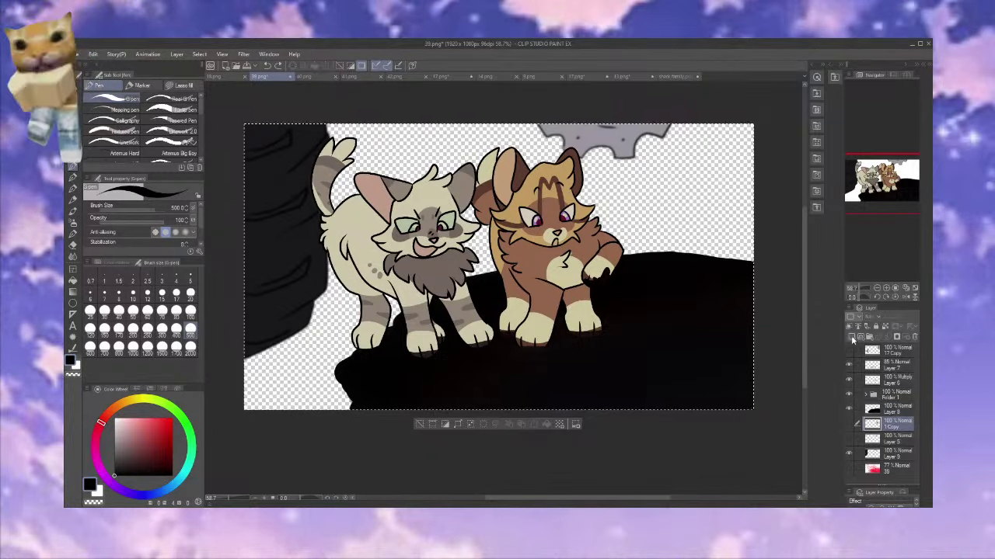
left_click(853, 338)
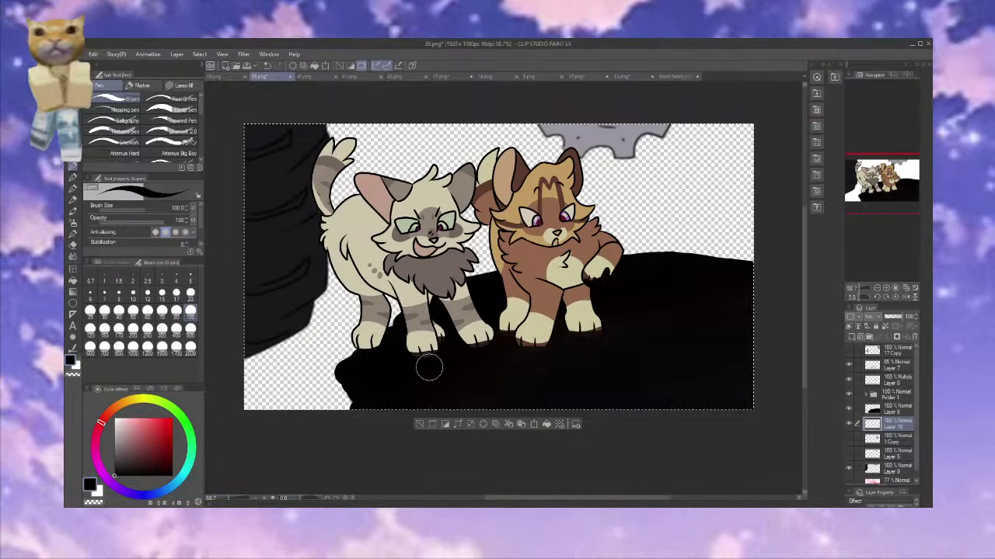
mouse_move(429, 367)
left_mouse_down()
mouse_move(366, 378)
mouse_move(490, 394)
left_mouse_up()
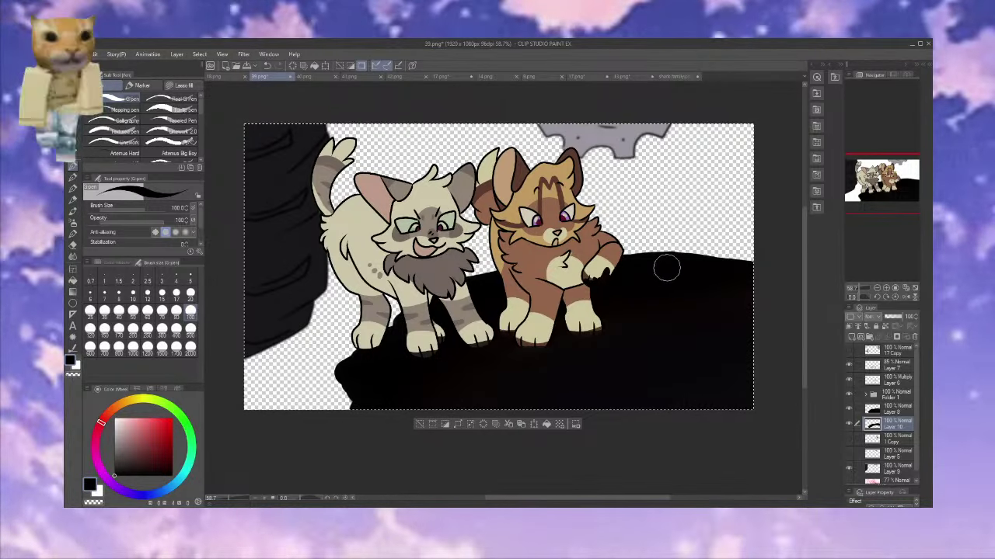
Duplicate the puddle layer, merge the original into the backing layer below and lock that layer's transparent pixels
left_click(892, 409)
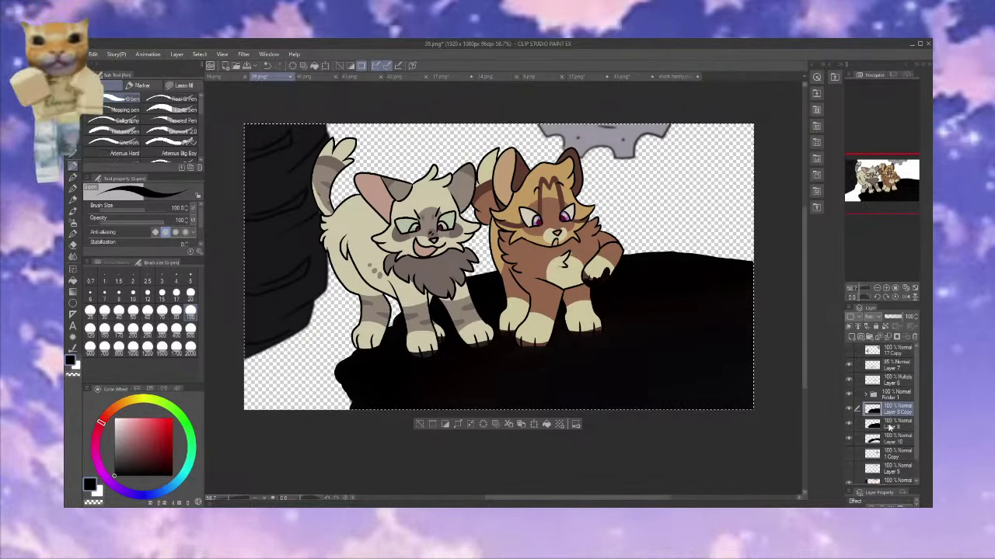
left_click(890, 425)
key("ctrl+c")
key("ctrl+v")
left_click(889, 339)
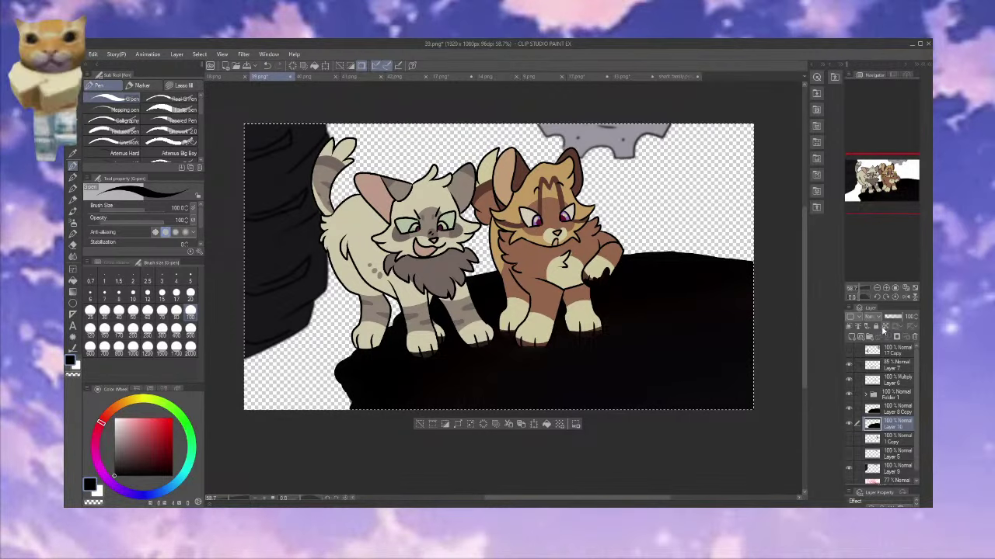
left_click(885, 327)
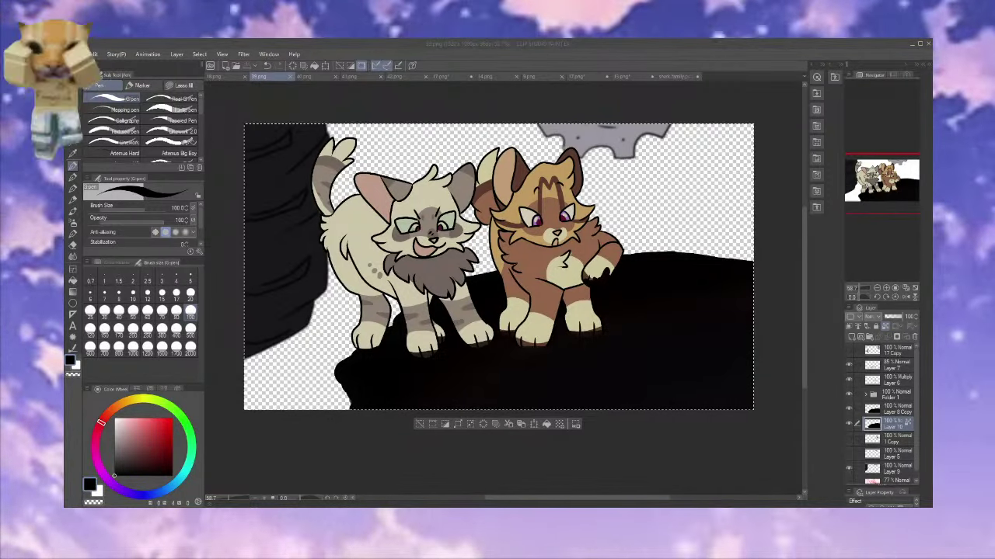
left_click(451, 367)
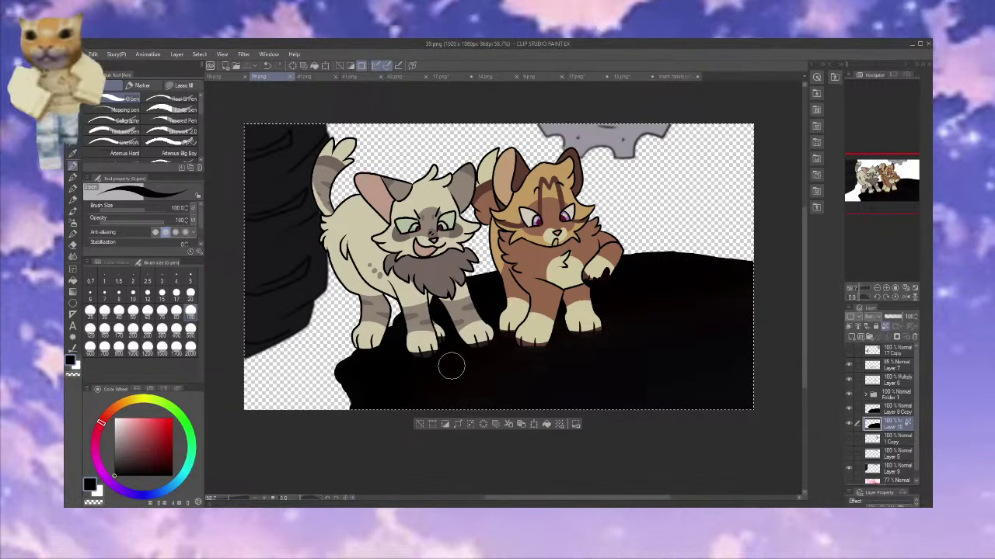
Merge the black ground layer 'Layer 8 Copy' down into Layer 10
left_click(546, 425)
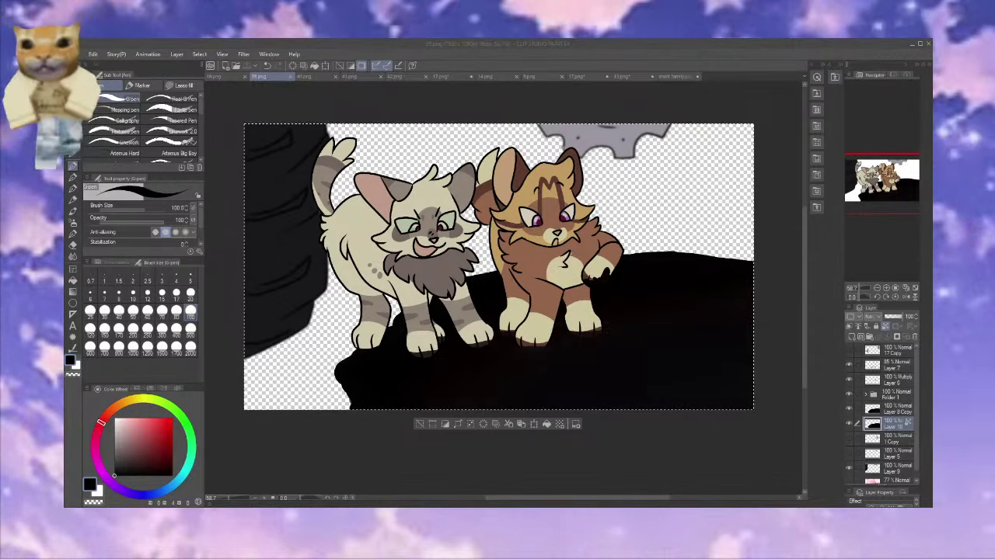
left_click(497, 424)
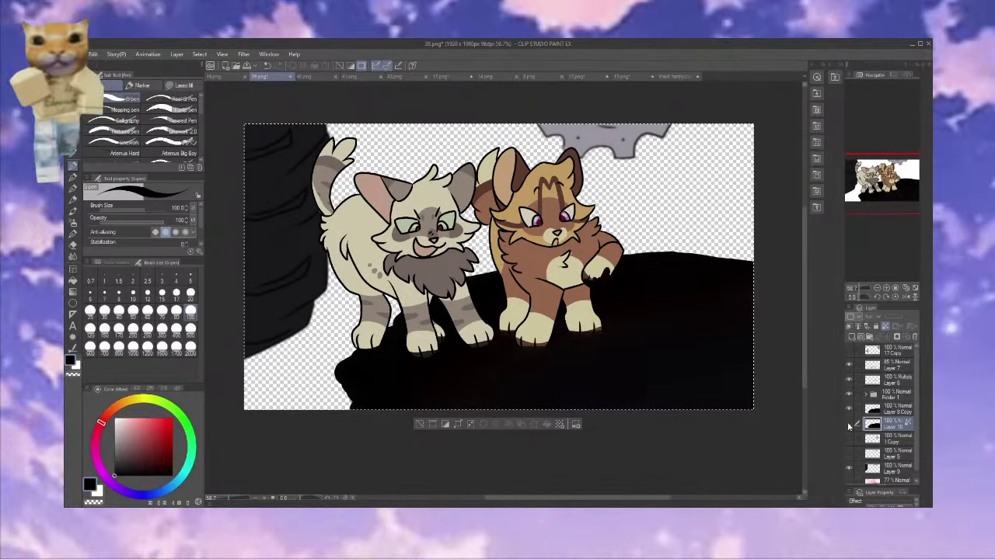
left_click(874, 409)
left_click(888, 338)
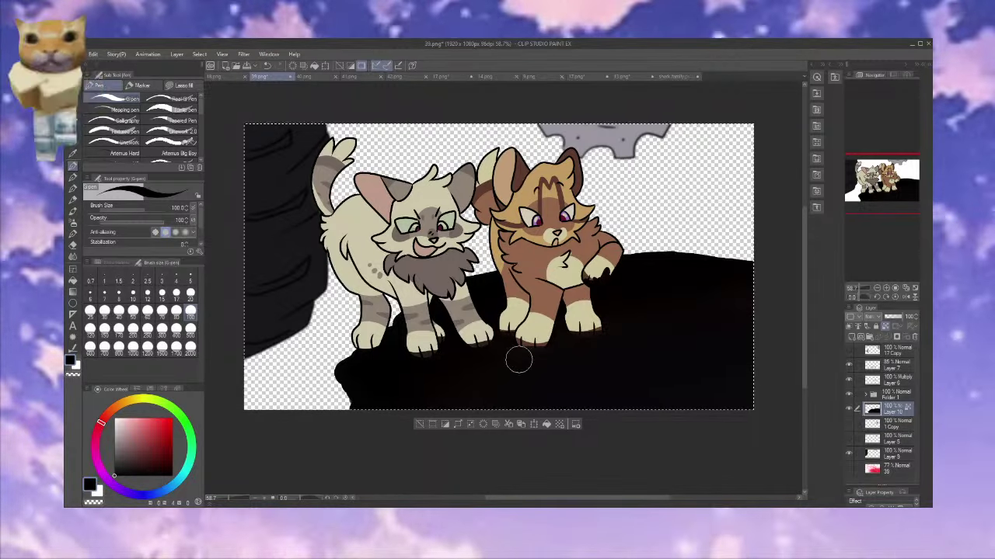
Scale down the black ground shape on Layer 10 so it sits as a smaller patch beneath both cats
key("ctrl+t")
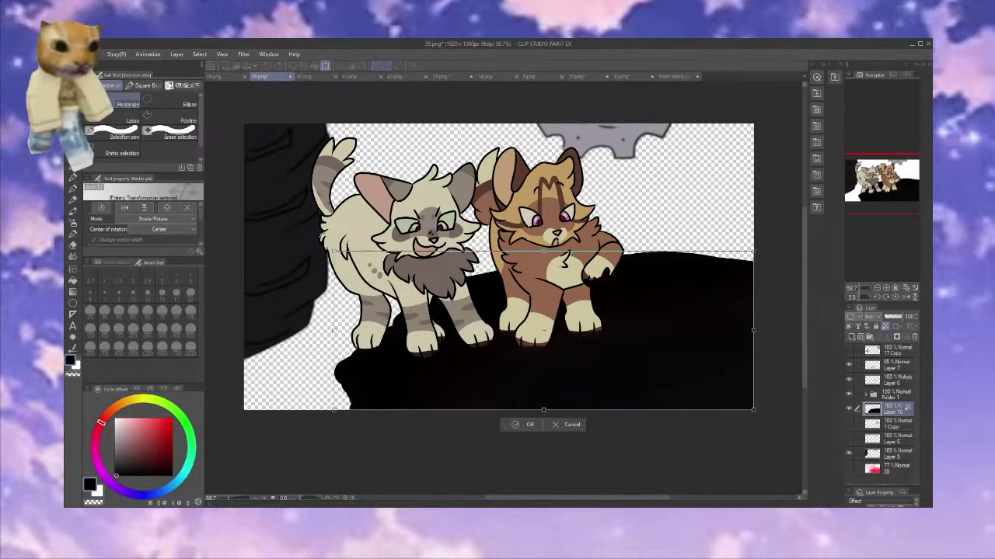
left_click_drag(554, 335, 510, 352)
key("Return")
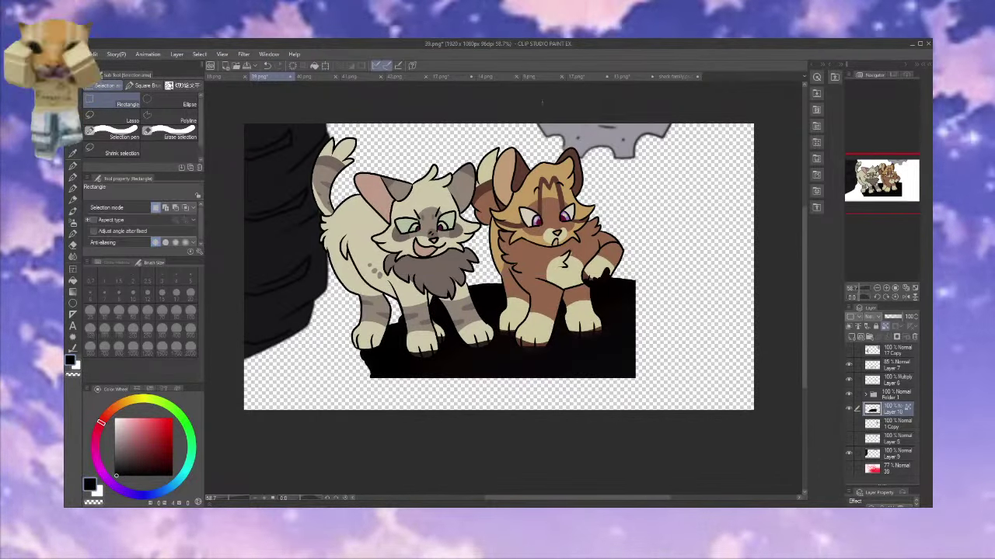
Paint rounded black edges around the cut-off side and underside of the ground patch with the size 100 G-pen
key("p")
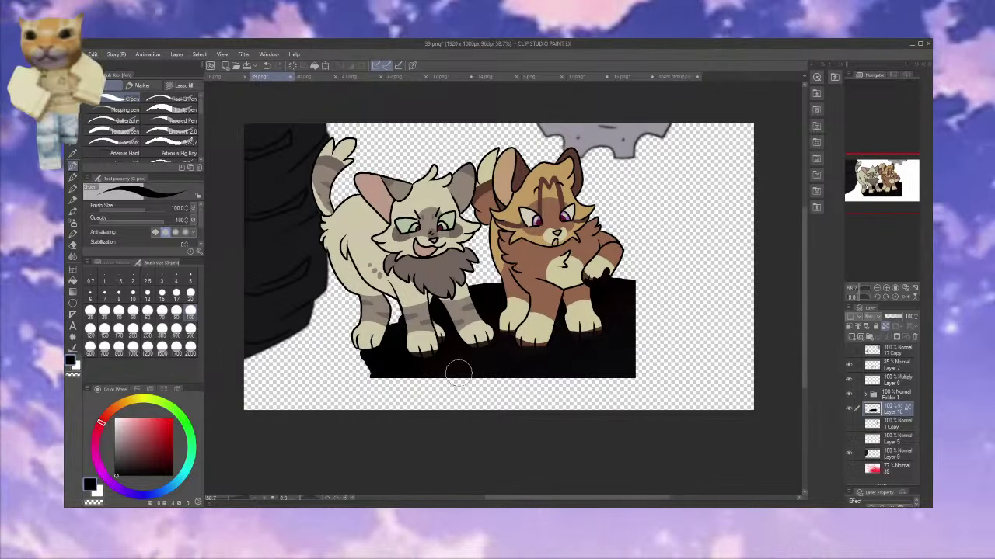
left_click_drag(633, 289, 644, 324)
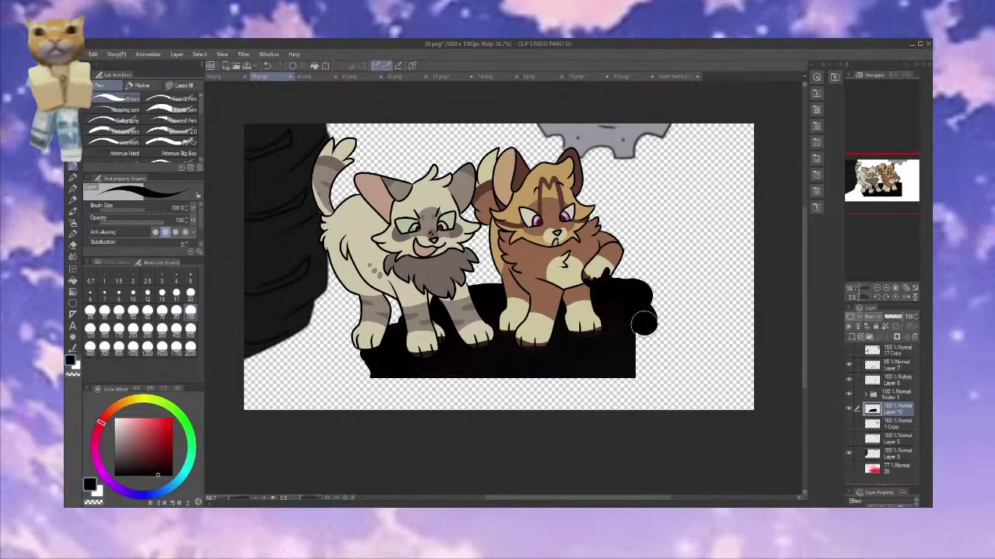
mouse_move(586, 379)
left_mouse_down()
mouse_move(492, 391)
mouse_move(386, 393)
left_mouse_up()
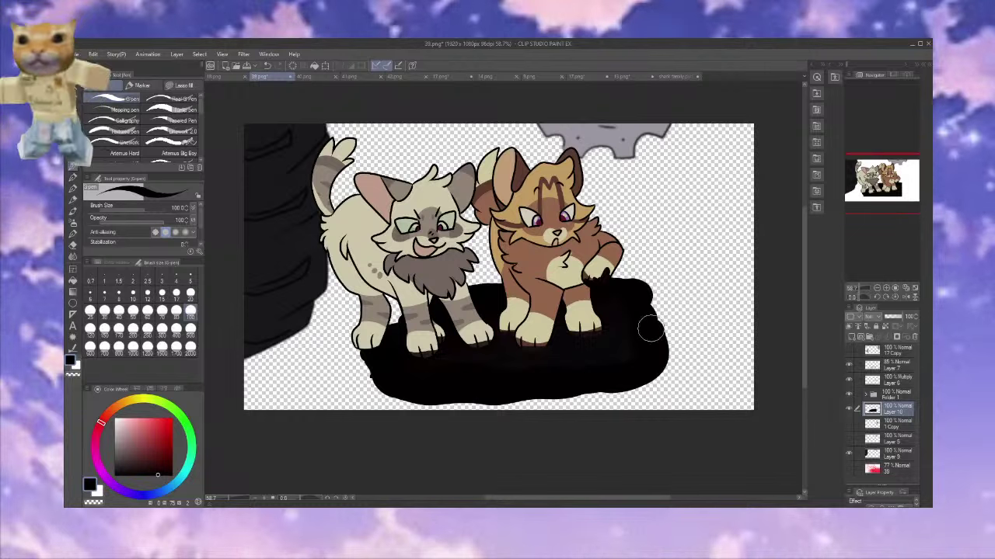
left_click_drag(651, 329, 646, 316)
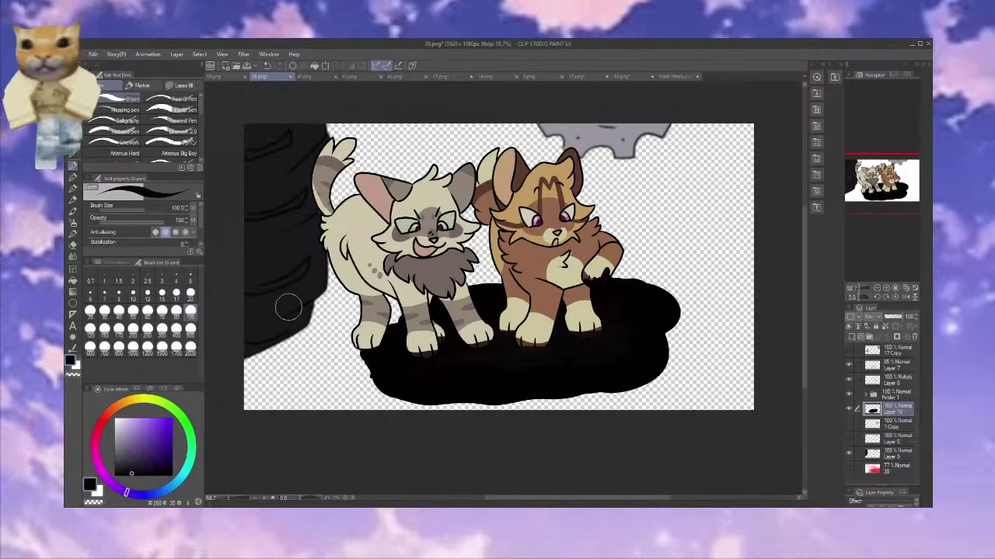
Soften the ends and lower edge of the black ground patch with the Transparent watercolor brush
left_click(72, 210)
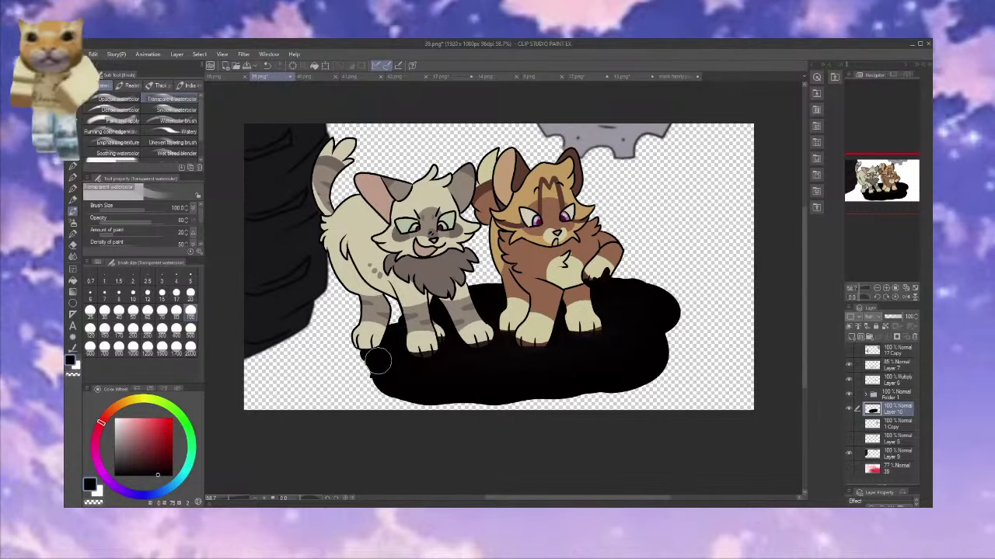
mouse_move(377, 360)
left_mouse_down()
mouse_move(389, 384)
mouse_move(396, 374)
left_mouse_up()
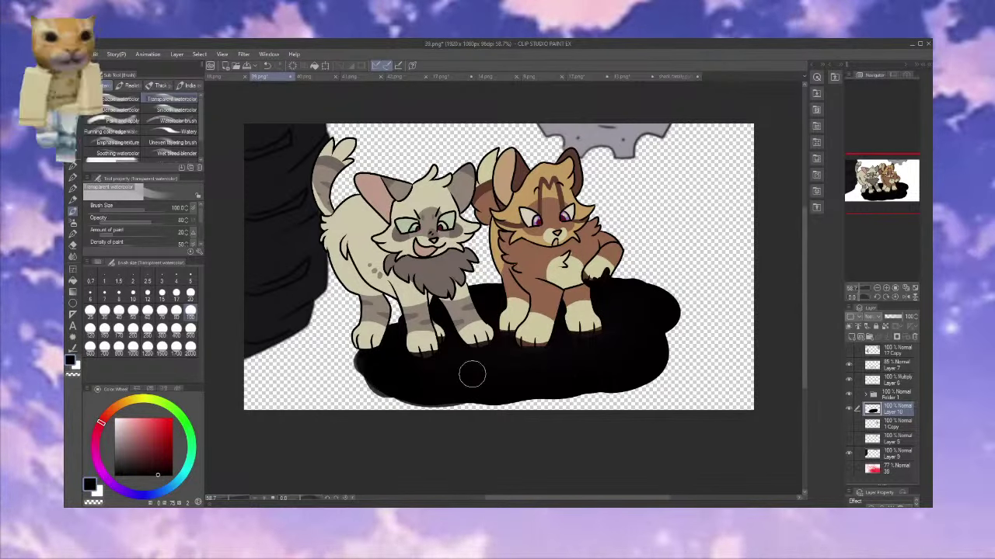
mouse_move(644, 295)
left_mouse_down()
mouse_move(660, 328)
mouse_move(644, 377)
left_mouse_up()
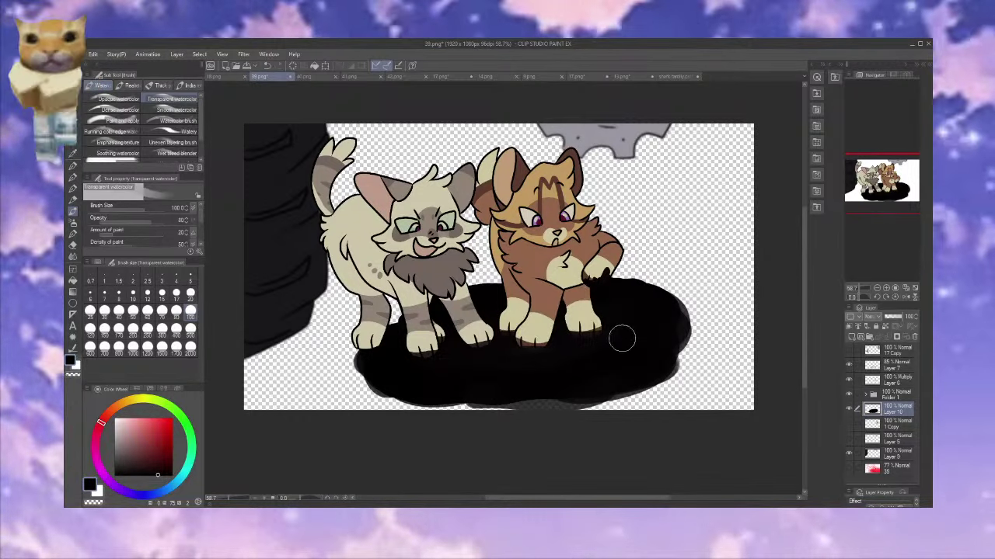
Transform the black ground patch into a flatter oval lying lower beneath the cats' paws
key("ctrl+t")
left_click_drag(522, 276, 531, 337)
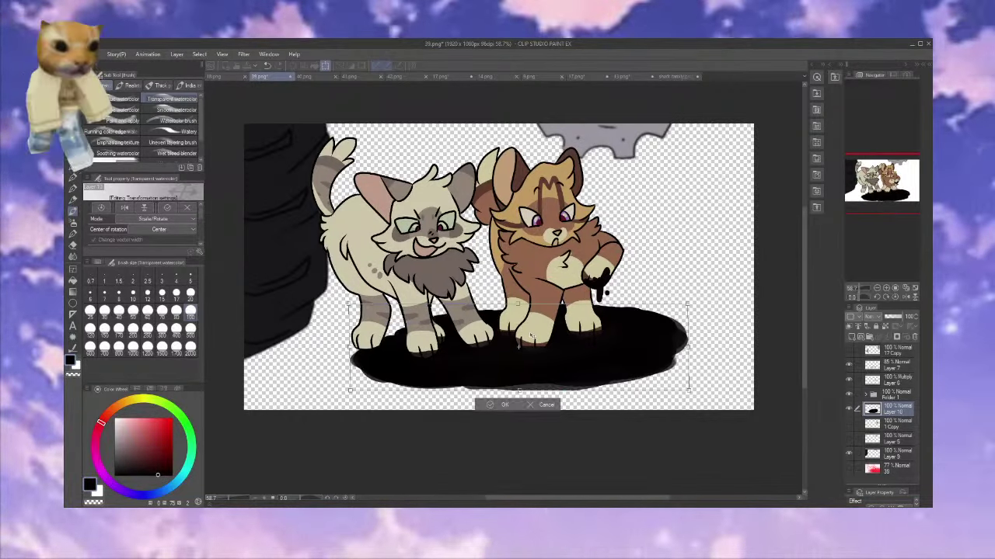
key("Return")
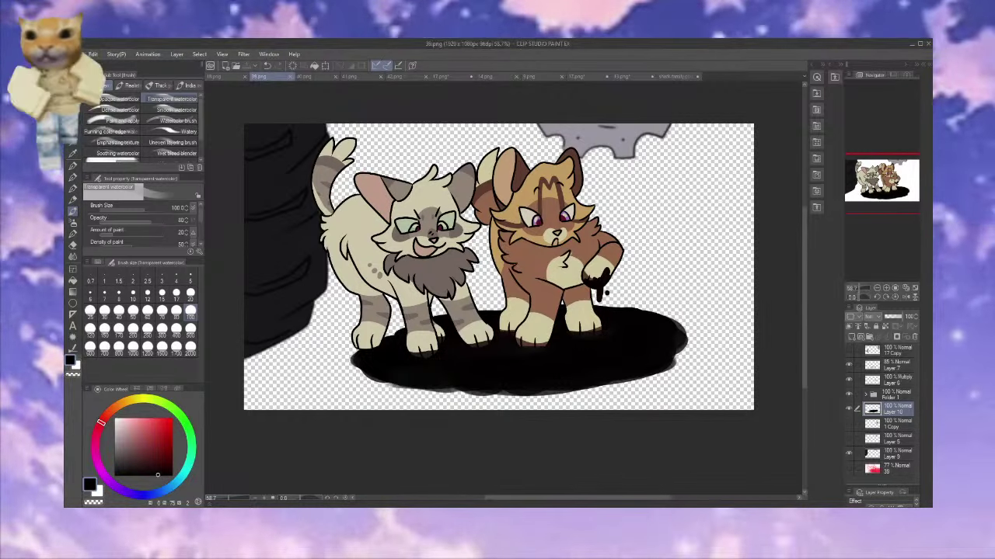
Paste several copies of the ground patch and merge them down to make its soft edges solid
key("ctrl+a")
key("ctrl+c")
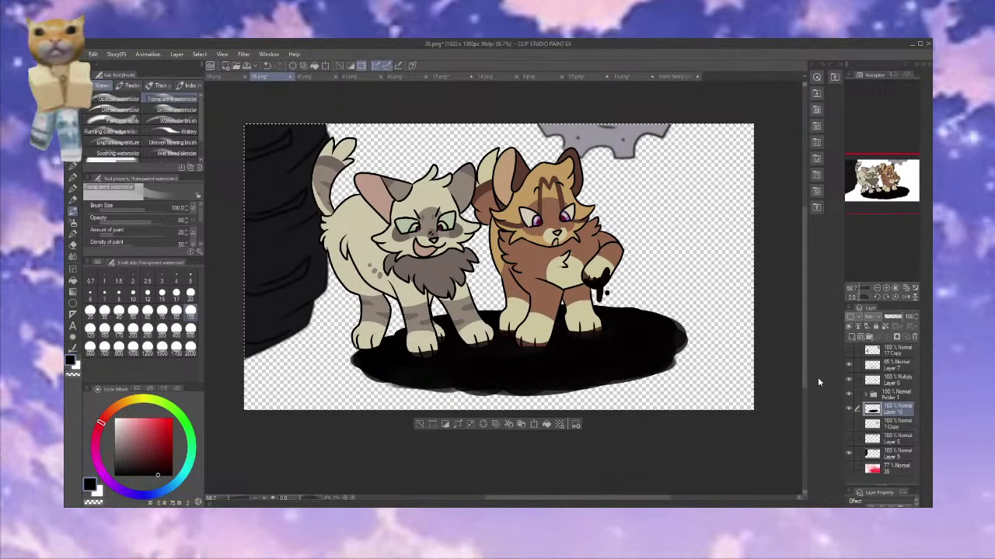
key("ctrl+v")
key("ctrl+v")
key("ctrl+v")
key("ctrl+v")
key("ctrl+v")
left_click(887, 340)
left_click(887, 339)
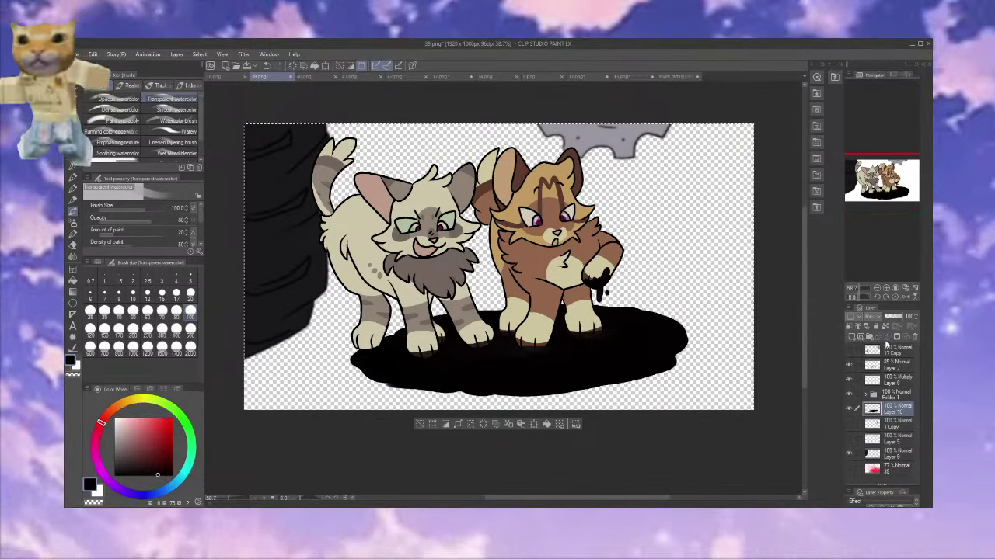
Lock the transparent pixels on Layer 6 and Layer 7
left_click(890, 380)
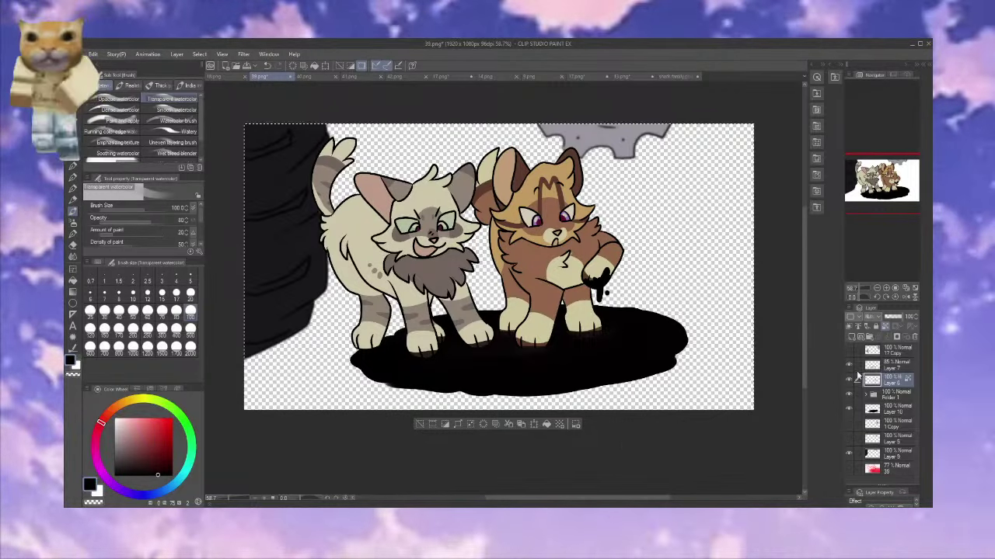
left_click(882, 364)
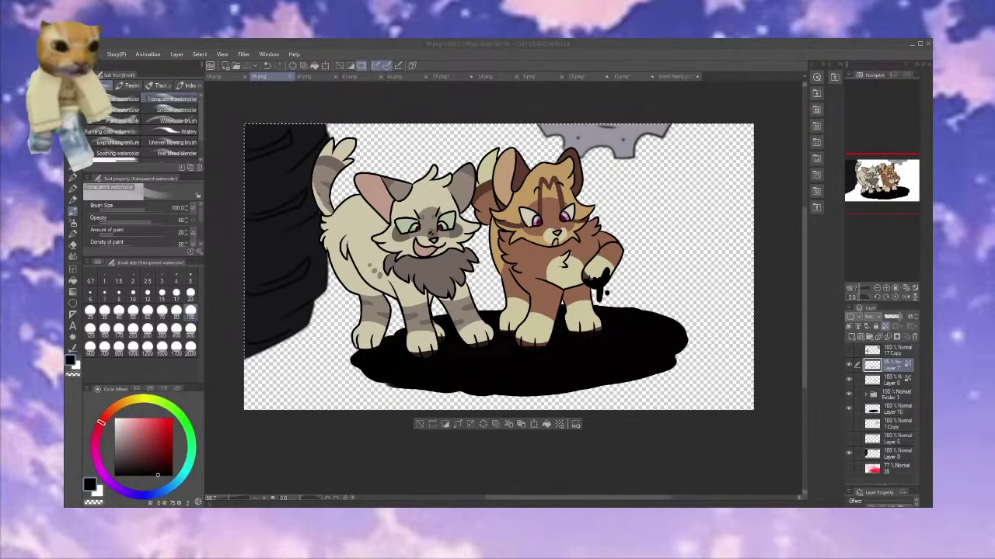
Delete Layer 10 with the black ground patch
left_click(888, 410)
left_click(888, 338)
left_click(888, 340)
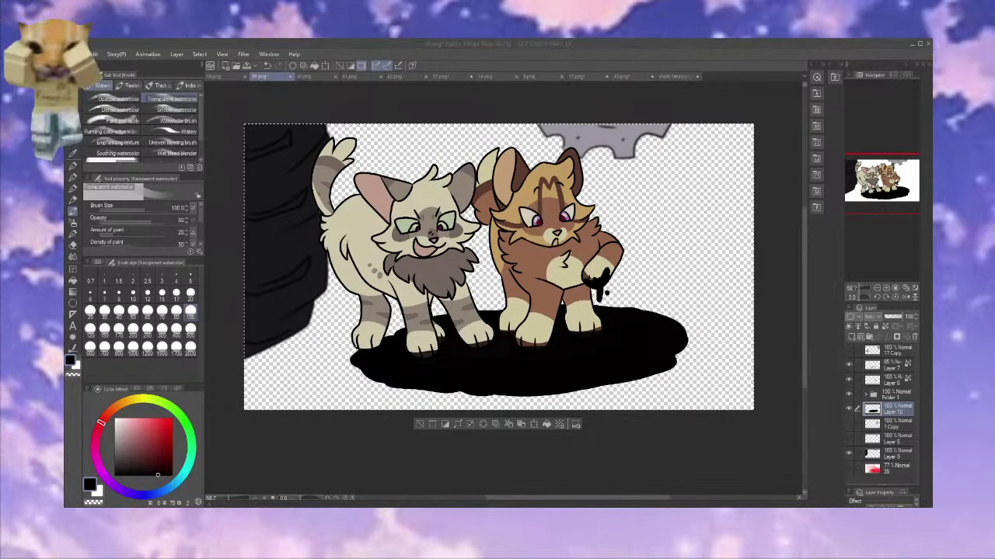
left_click(849, 326)
left_click(915, 338)
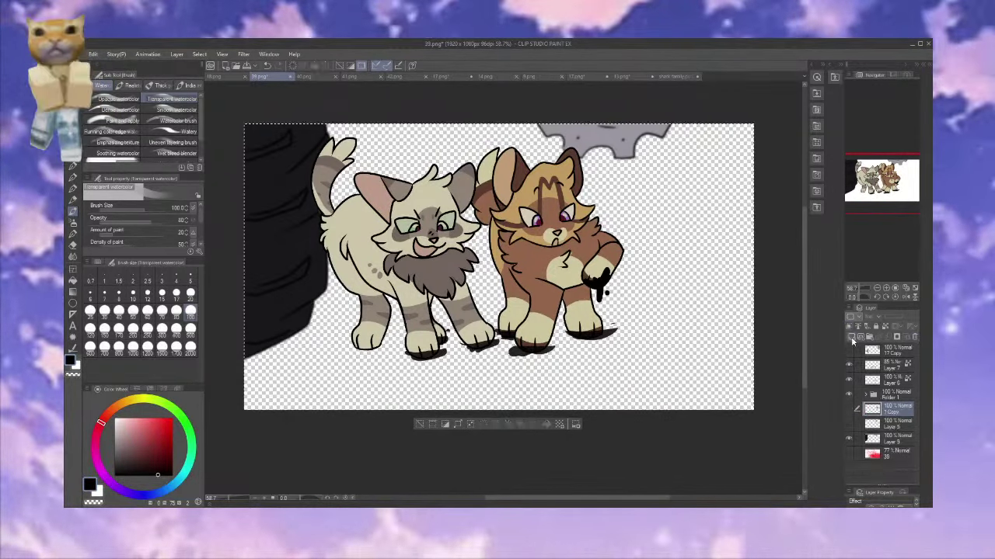
Paint a solid black ground patch under both cats on a new layer using the G-pen at size 100
left_click(851, 337)
left_click_drag(591, 305, 621, 325)
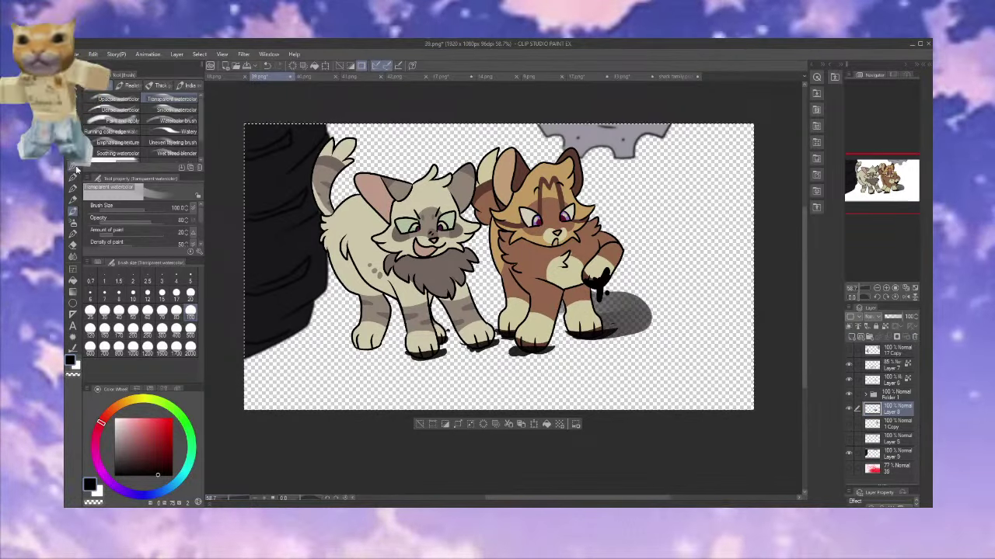
key("p")
key("ctrl+z")
mouse_move(359, 318)
left_mouse_down()
mouse_move(351, 343)
mouse_move(548, 359)
mouse_move(601, 330)
left_mouse_up()
key("ctrl+z")
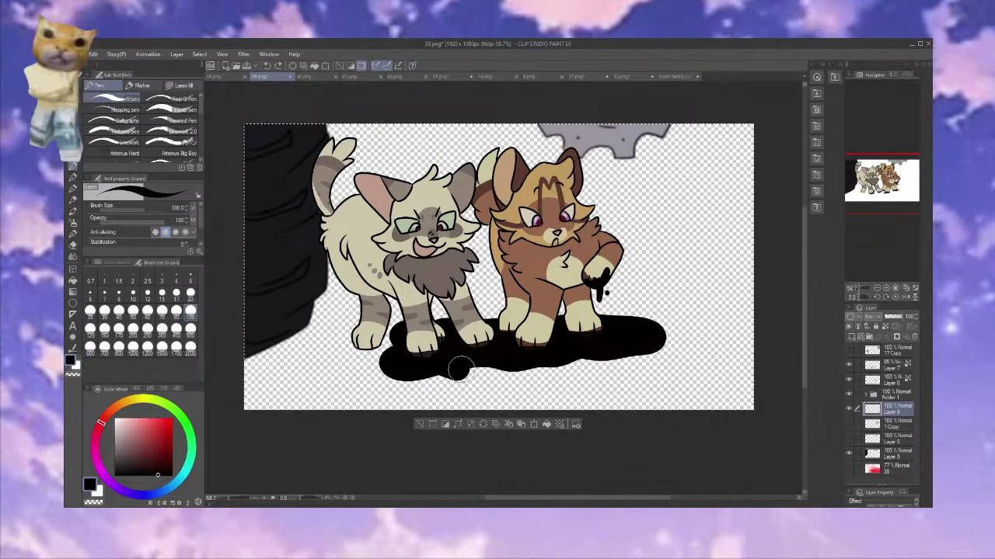
left_click_drag(455, 371, 657, 358)
left_click_drag(631, 320, 453, 334)
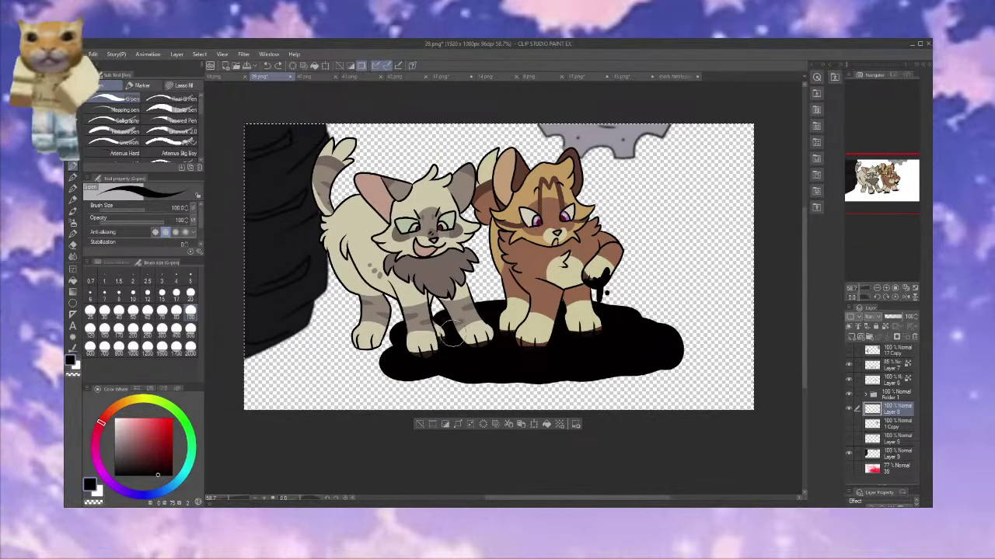
mouse_move(397, 360)
left_mouse_down()
mouse_move(446, 376)
mouse_move(564, 357)
left_mouse_up()
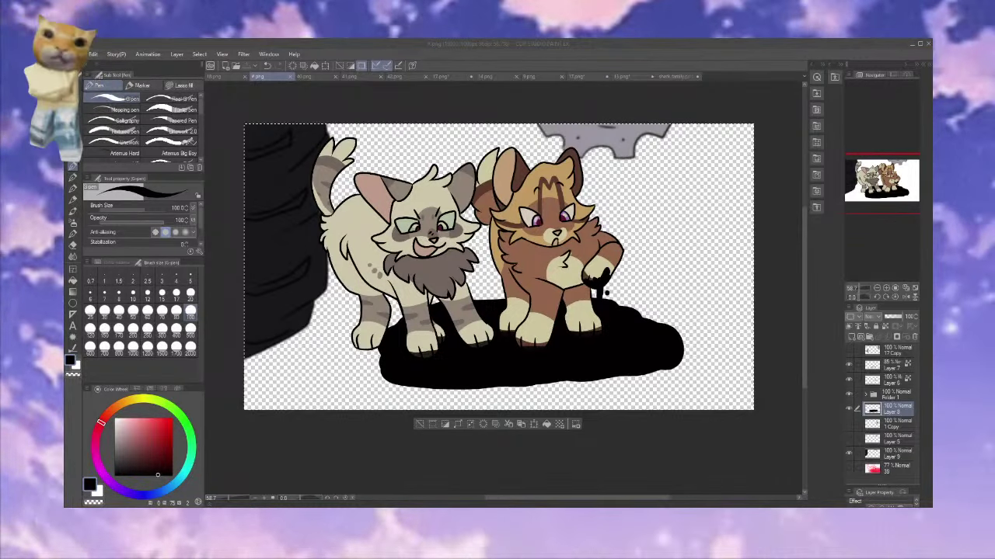
Prepare the 40.png sketch for inking with a size 8 pen, 72 % sketch opacity and a new layer above
left_click(313, 76)
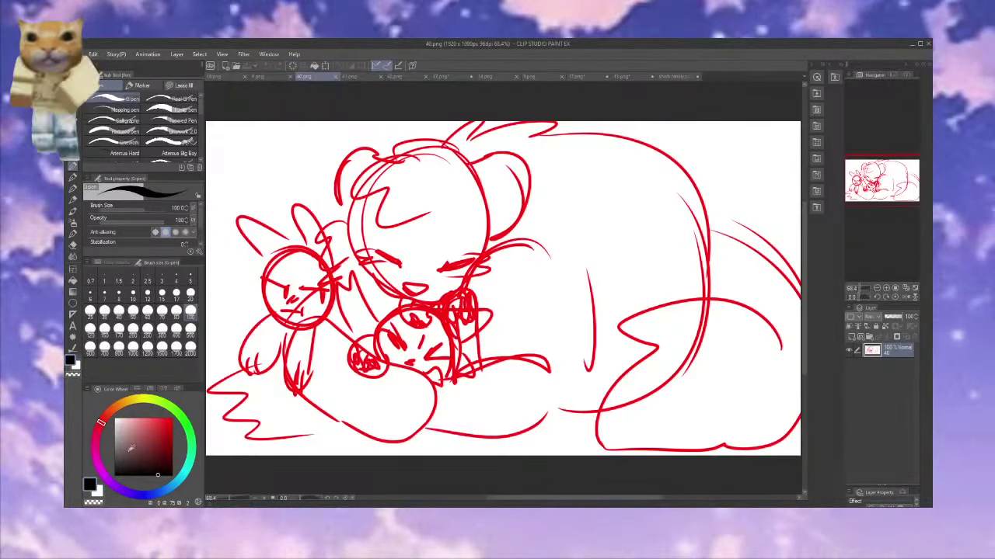
left_click(118, 293)
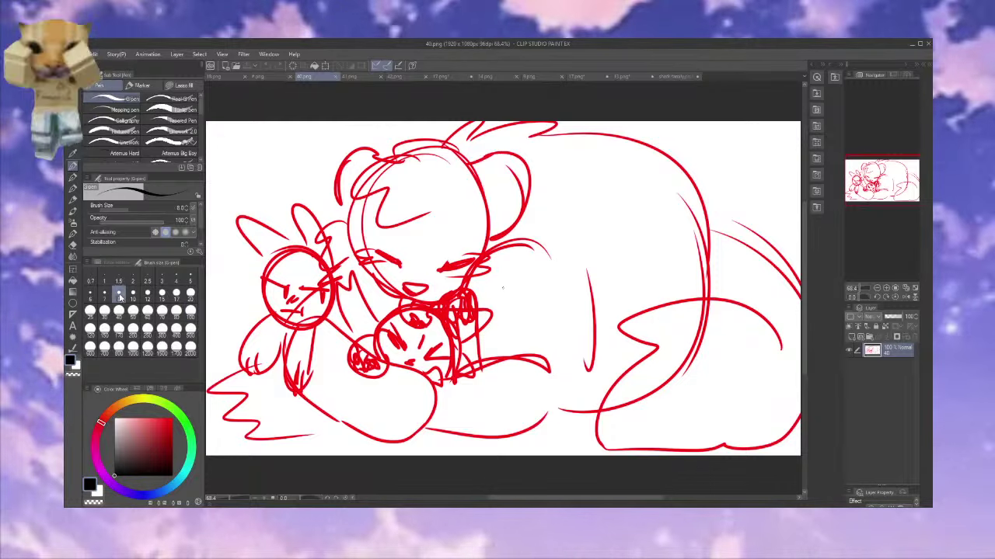
left_click(898, 317)
left_click(851, 337)
Ink the small left cat's eyes, nose, mouth, fluffy outer cheek and chin in black over the red sketch
left_click(886, 288)
left_click(886, 288)
left_click(874, 184)
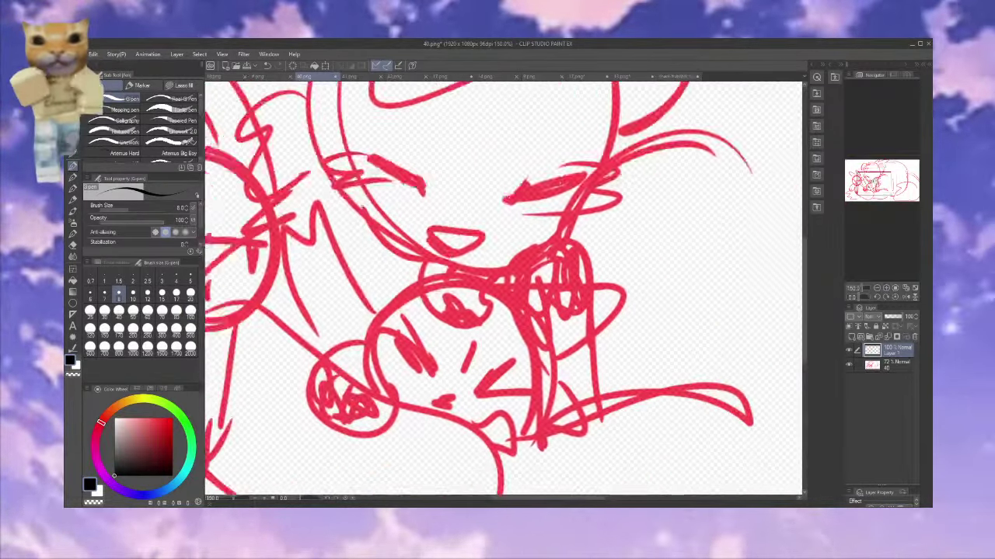
left_click_drag(873, 184, 858, 180)
mouse_move(486, 208)
left_mouse_down()
mouse_move(389, 186)
mouse_move(411, 218)
mouse_move(422, 181)
mouse_move(392, 177)
mouse_move(395, 214)
left_mouse_up()
mouse_move(460, 296)
left_mouse_down()
mouse_move(526, 298)
mouse_move(511, 319)
mouse_move(462, 314)
mouse_move(506, 317)
left_mouse_up()
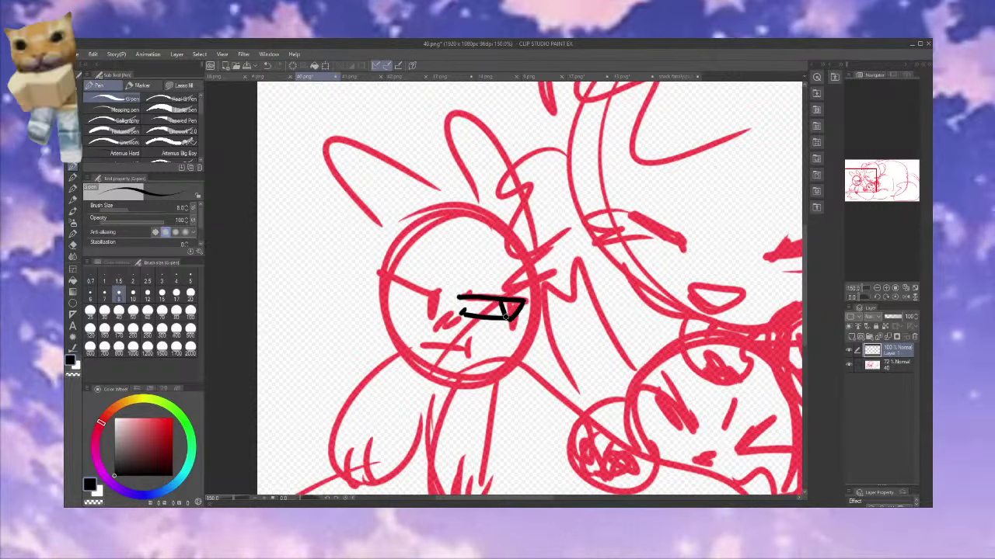
mouse_move(415, 331)
left_mouse_down()
mouse_move(434, 332)
mouse_move(423, 343)
mouse_move(439, 374)
left_mouse_up()
mouse_move(420, 290)
left_mouse_down()
mouse_move(395, 315)
mouse_move(428, 312)
left_mouse_up()
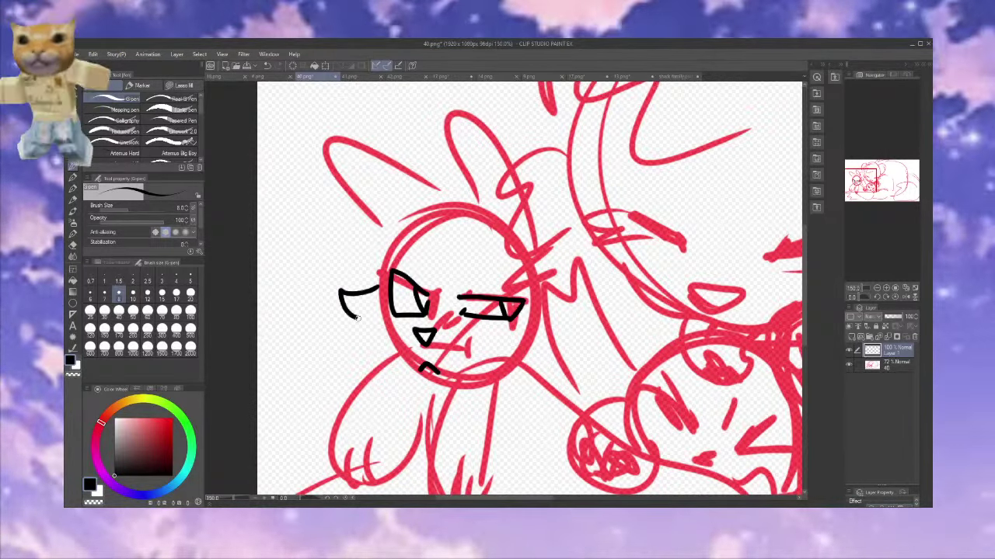
mouse_move(357, 317)
left_mouse_down()
mouse_move(383, 352)
mouse_move(367, 368)
mouse_move(459, 387)
left_mouse_up()
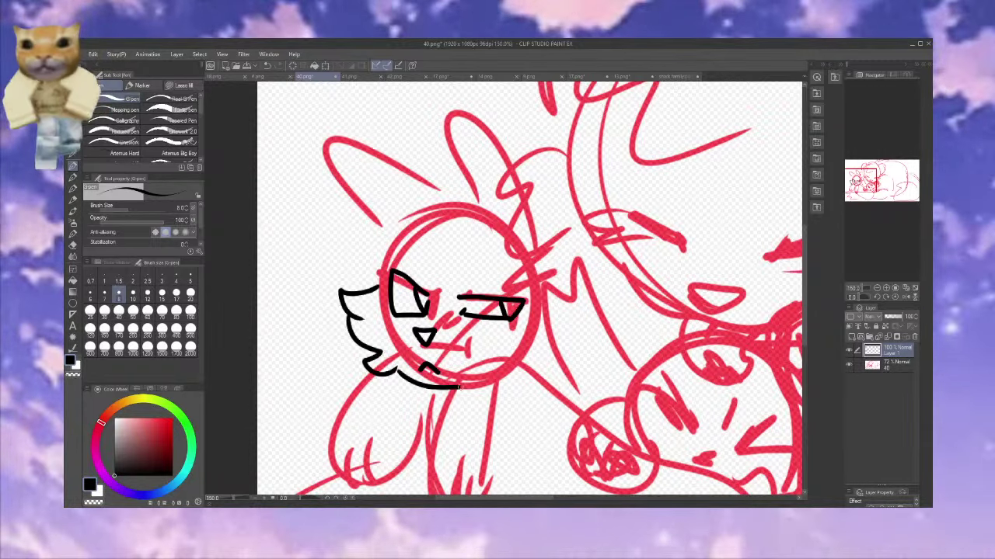
Ink the small cat's front paw below its chin as a rounded outline with two toe lines
left_click_drag(529, 391, 521, 279)
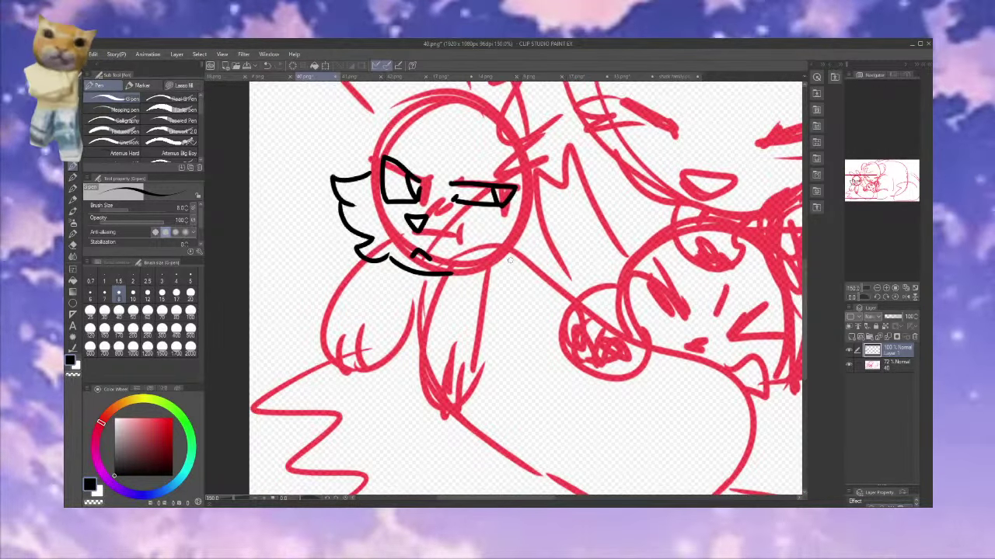
mouse_move(447, 350)
left_mouse_down()
mouse_move(508, 333)
mouse_move(509, 267)
mouse_move(460, 361)
mouse_move(440, 278)
mouse_move(499, 253)
mouse_move(453, 254)
left_mouse_up()
key("ctrl+z")
key("ctrl+z")
left_click_drag(505, 317, 500, 249)
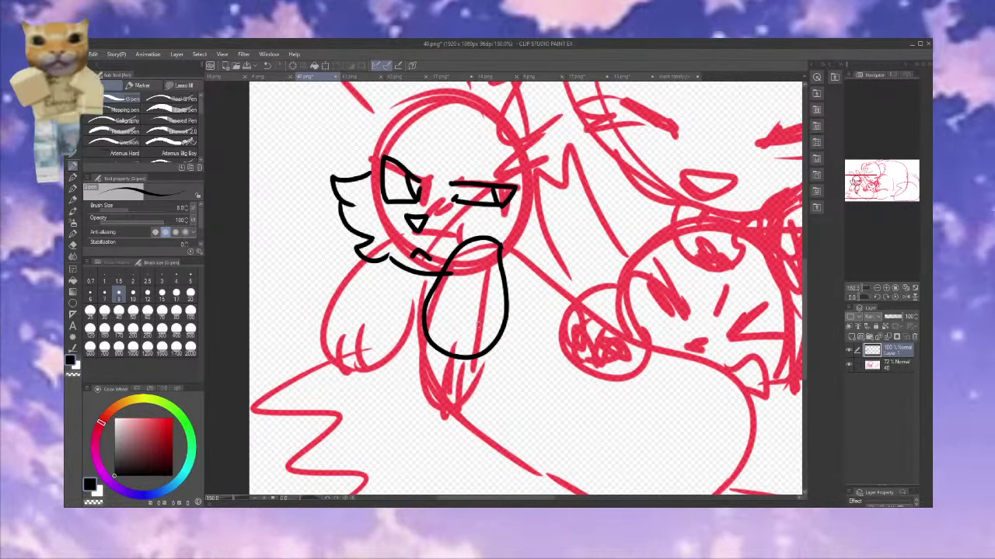
left_click_drag(444, 324, 442, 350)
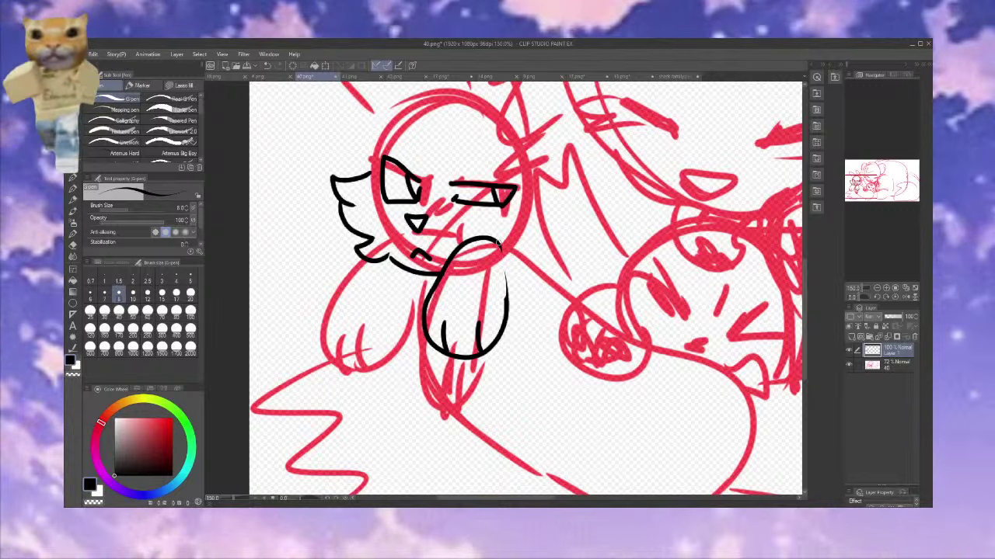
left_click_drag(501, 255, 510, 317)
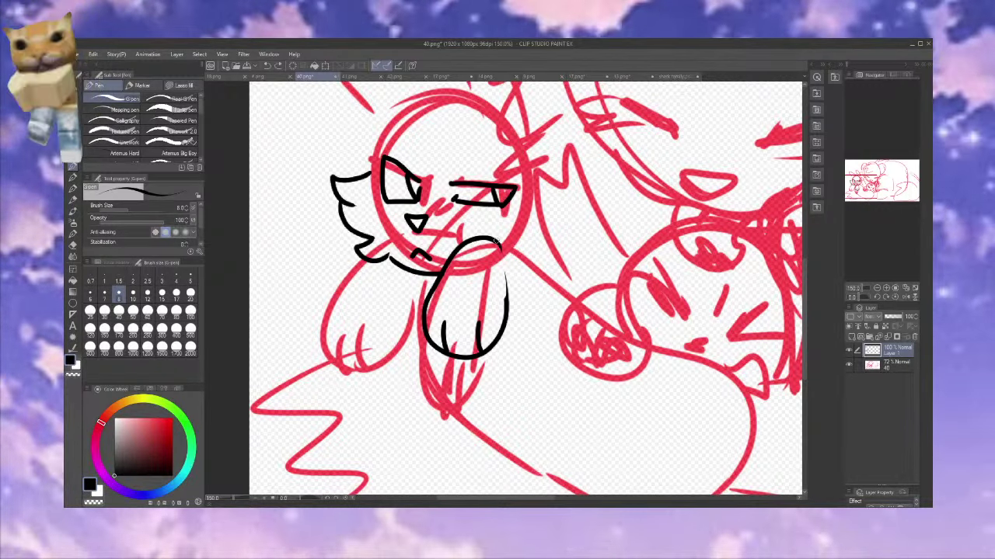
left_click_drag(498, 243, 506, 302)
Ink the small cat's other front leg with a rounded paw and add jagged fluff tufts on its chest in black
mouse_move(380, 259)
left_mouse_down()
mouse_move(372, 315)
mouse_move(410, 365)
left_mouse_up()
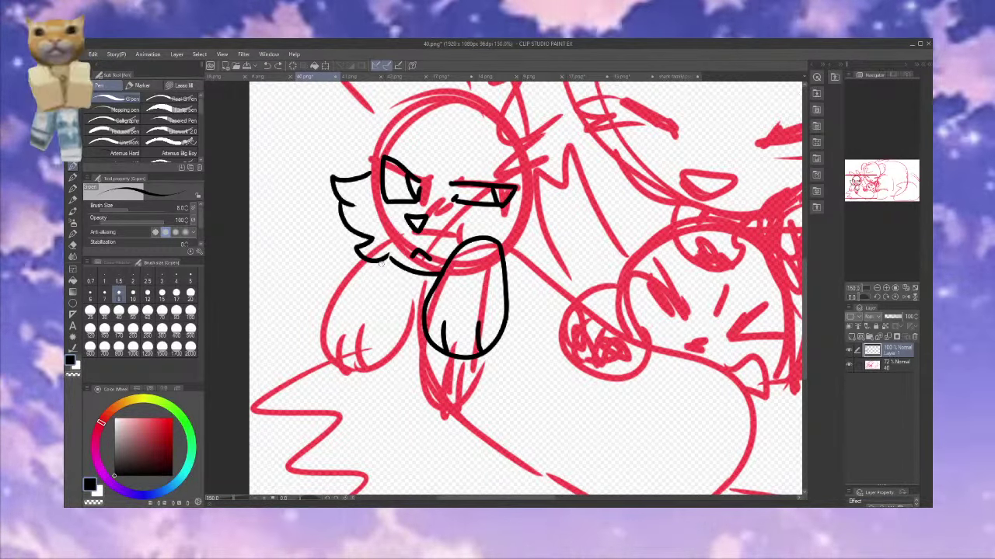
mouse_move(381, 264)
left_mouse_down()
mouse_move(399, 283)
mouse_move(389, 303)
mouse_move(405, 306)
mouse_move(394, 319)
mouse_move(409, 308)
mouse_move(400, 336)
mouse_move(409, 343)
mouse_move(422, 325)
mouse_move(348, 401)
mouse_move(402, 354)
left_mouse_up()
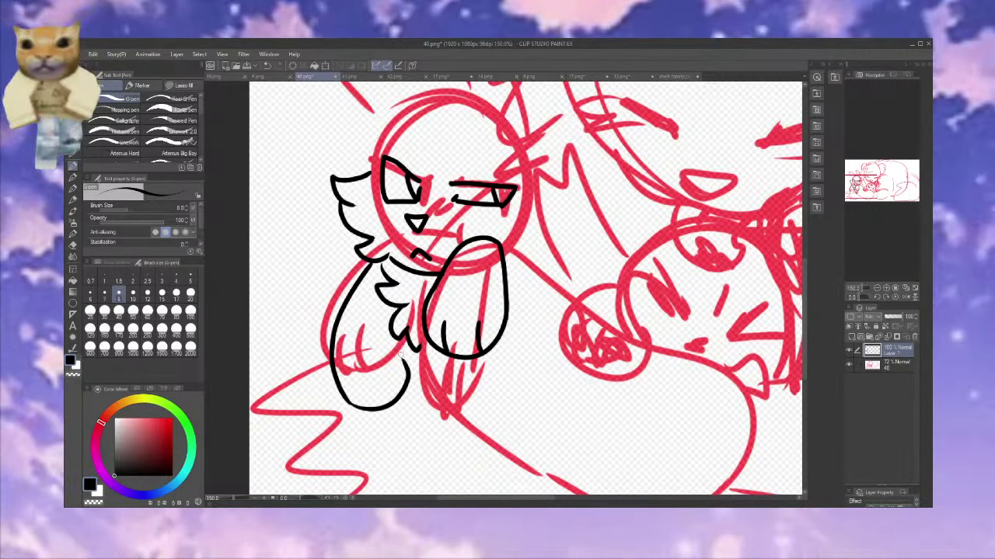
key("ctrl+z")
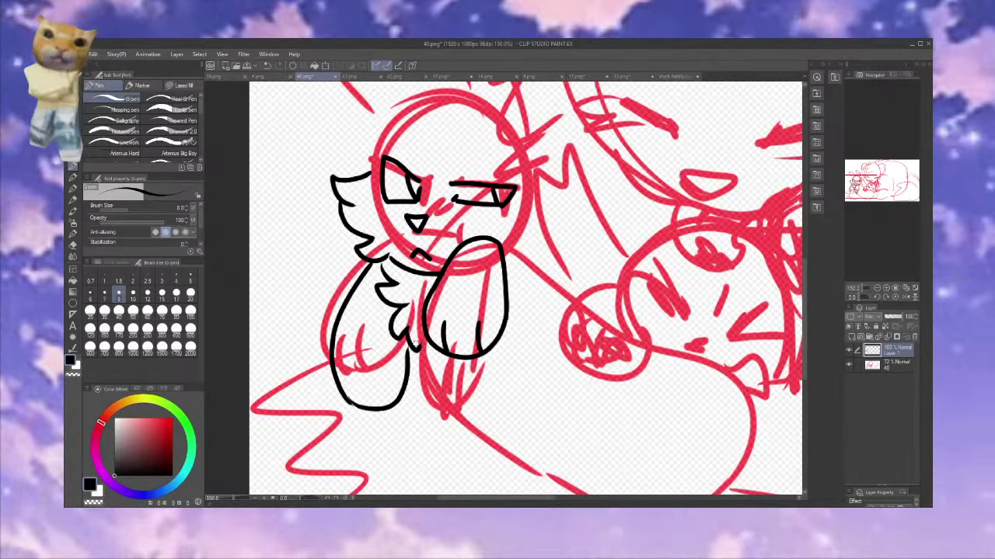
left_click(914, 337)
left_click_drag(895, 317, 908, 317)
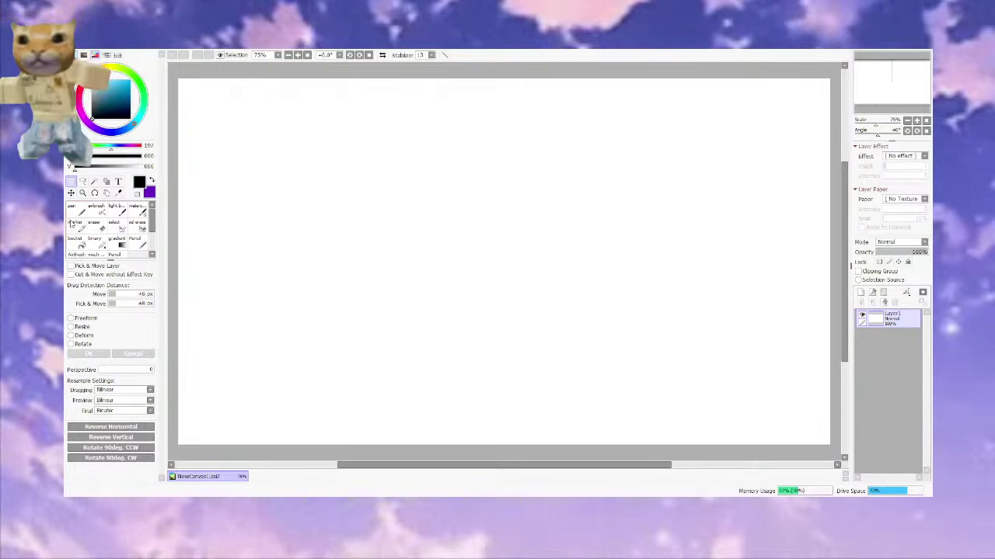
In PaintTool SAI, set the pen to size 7, test it with rough circles on the blank canvas and undo them
left_click(75, 209)
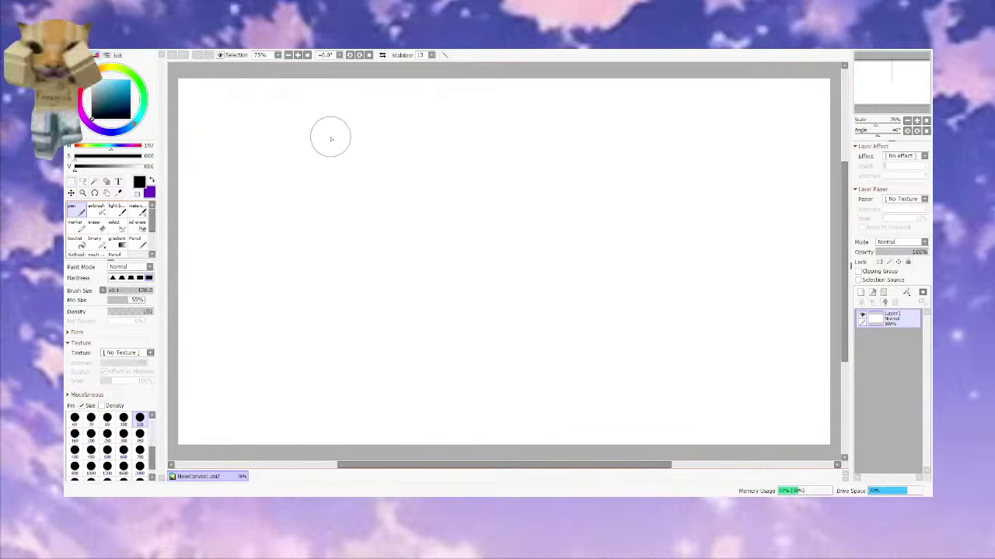
left_click_drag(329, 137, 326, 133)
key("ctrl+z")
scroll(129, 432, "up", 3)
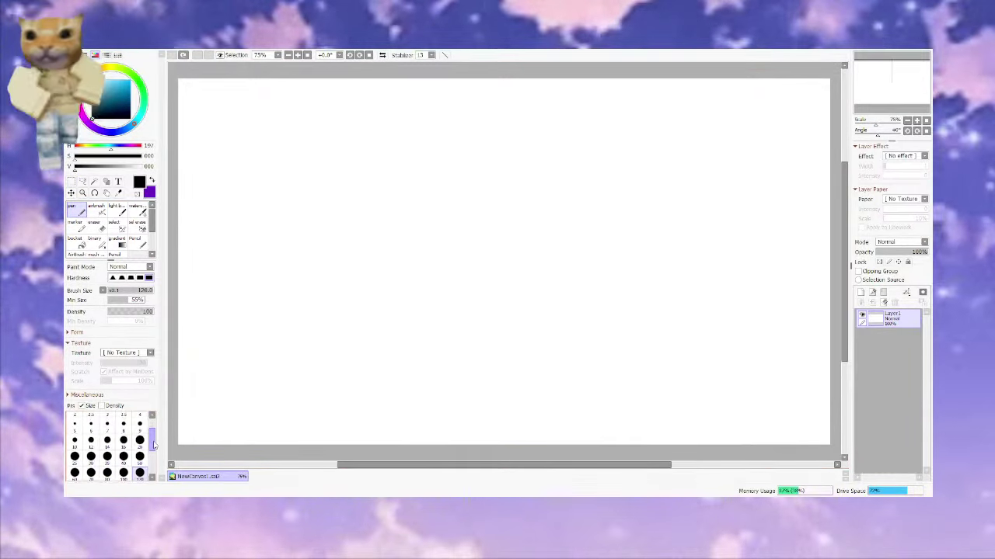
left_click(139, 439)
mouse_move(411, 160)
left_mouse_down()
mouse_move(429, 257)
mouse_move(347, 166)
mouse_move(398, 195)
left_mouse_up()
key("ctrl+z")
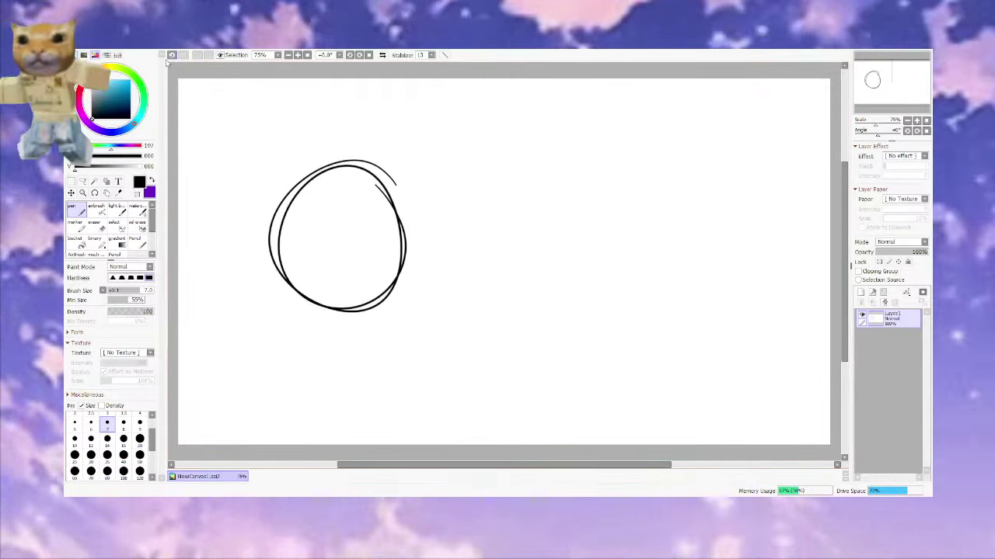
key("ctrl+z")
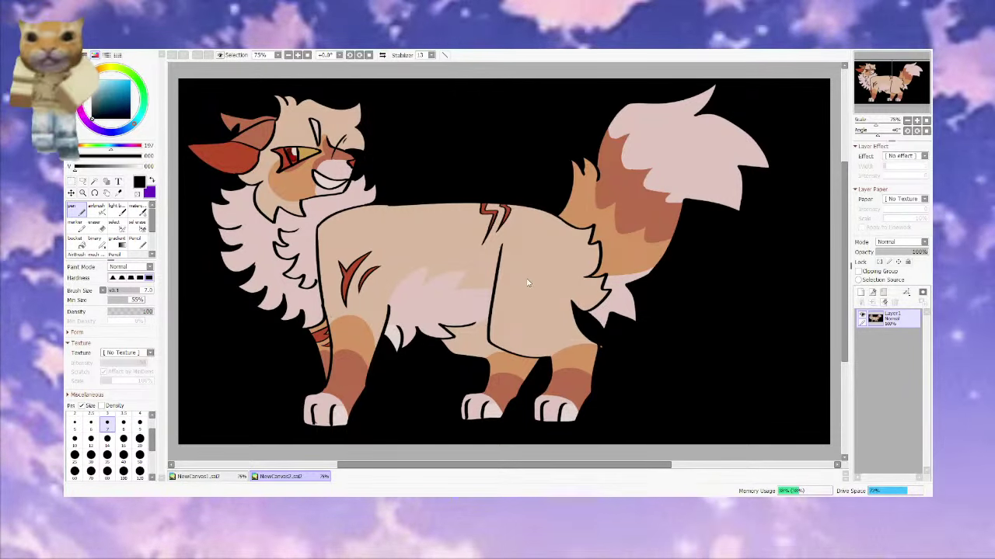
Save the three character design canvases as thistle.png, creek.png and grotto.png
left_click(542, 357)
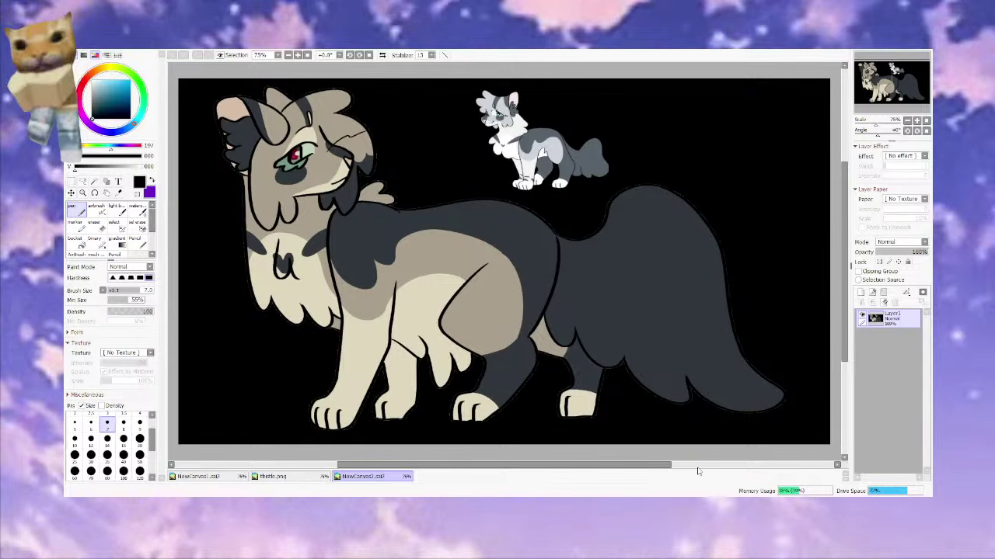
left_click(622, 477)
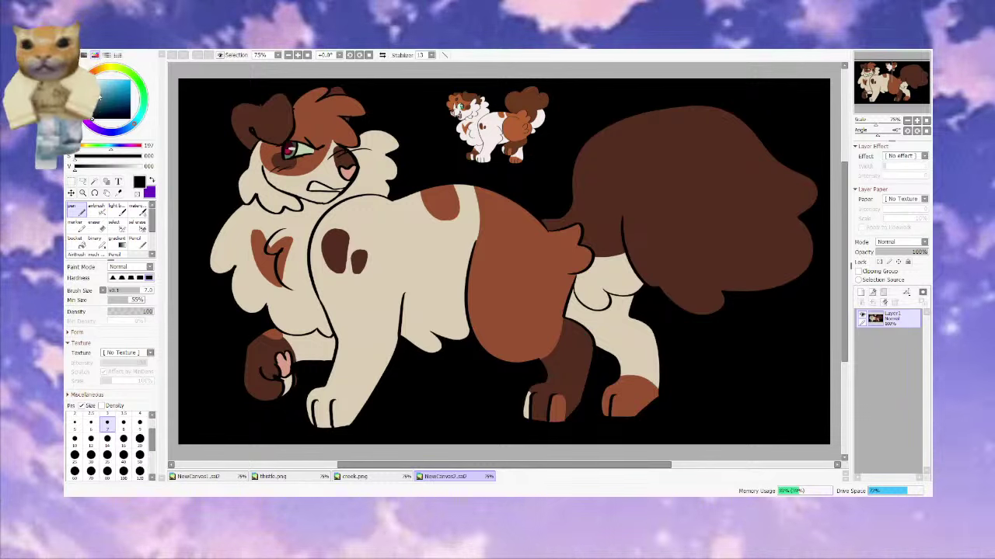
left_click(717, 478)
left_click(198, 476)
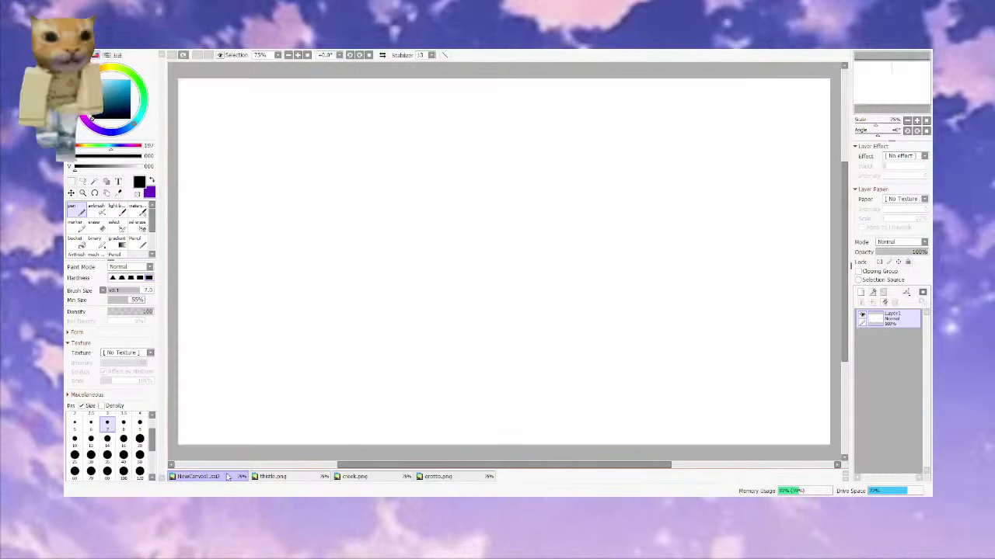
key("ctrl+v")
left_click(270, 477)
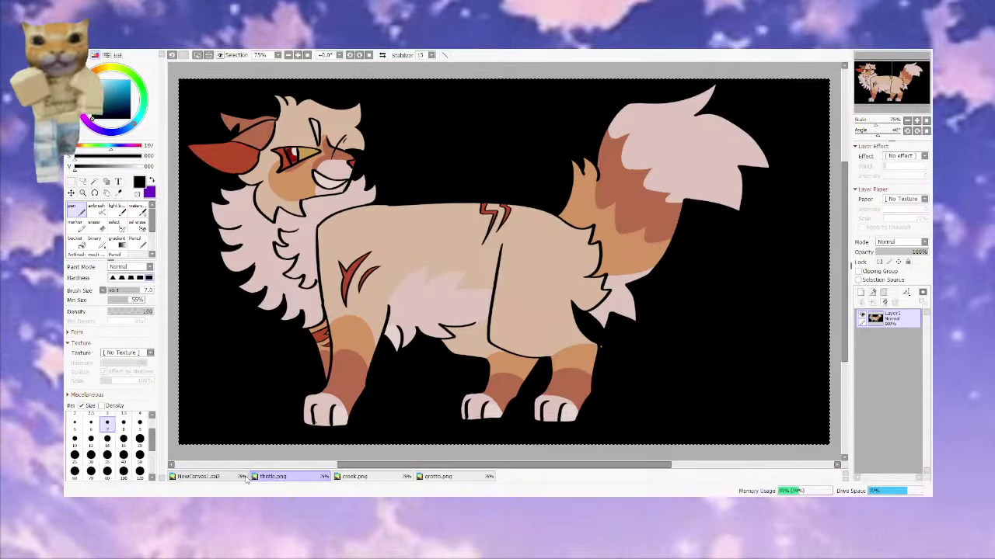
left_click(232, 478)
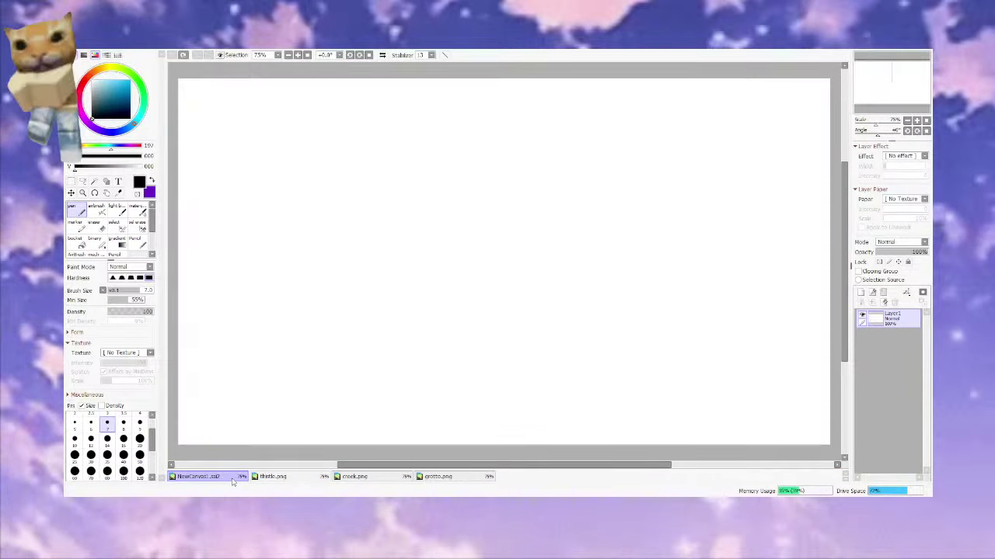
left_click(270, 476)
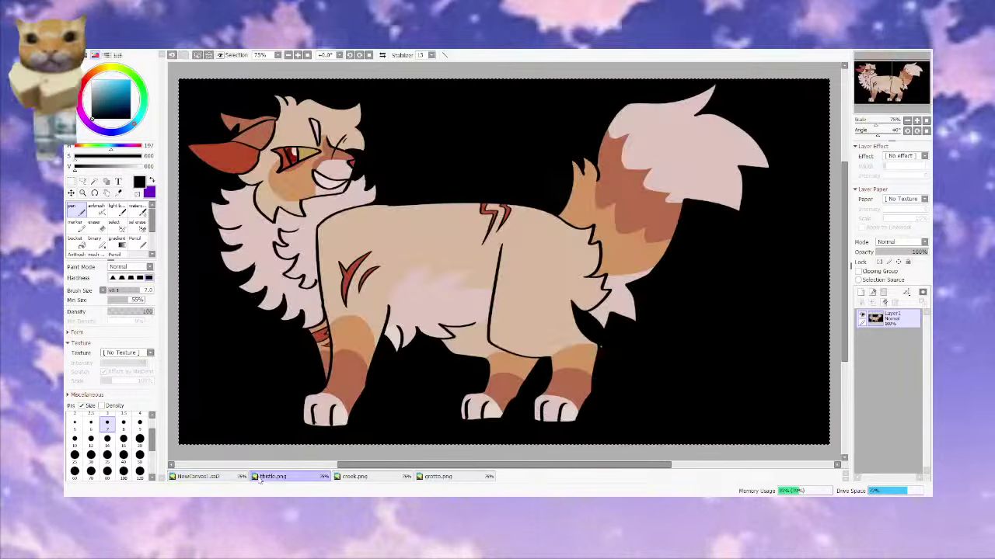
Turn thistle.png into a small floating window, zoom it out to show the whole cat and clear its selection
left_click(911, 45)
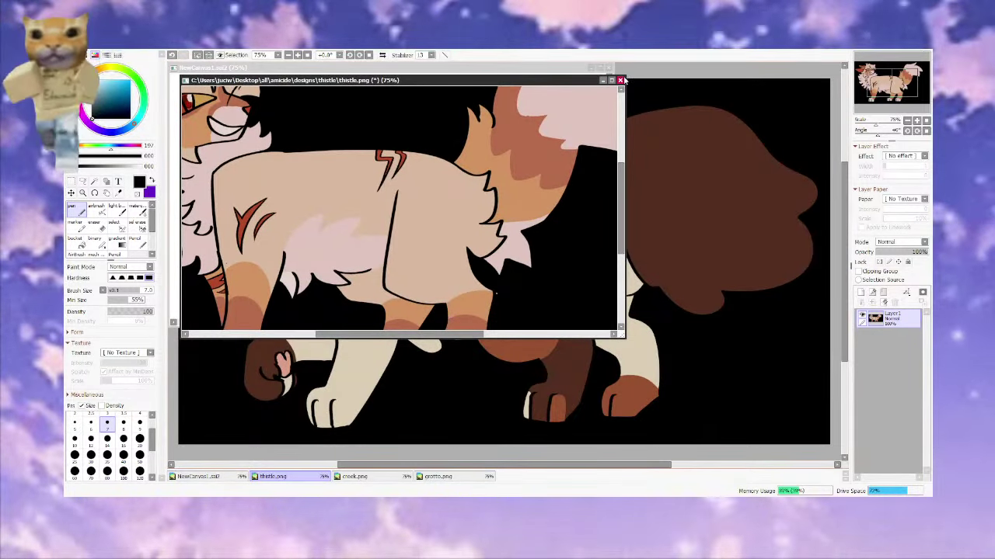
left_click_drag(626, 78, 371, 166)
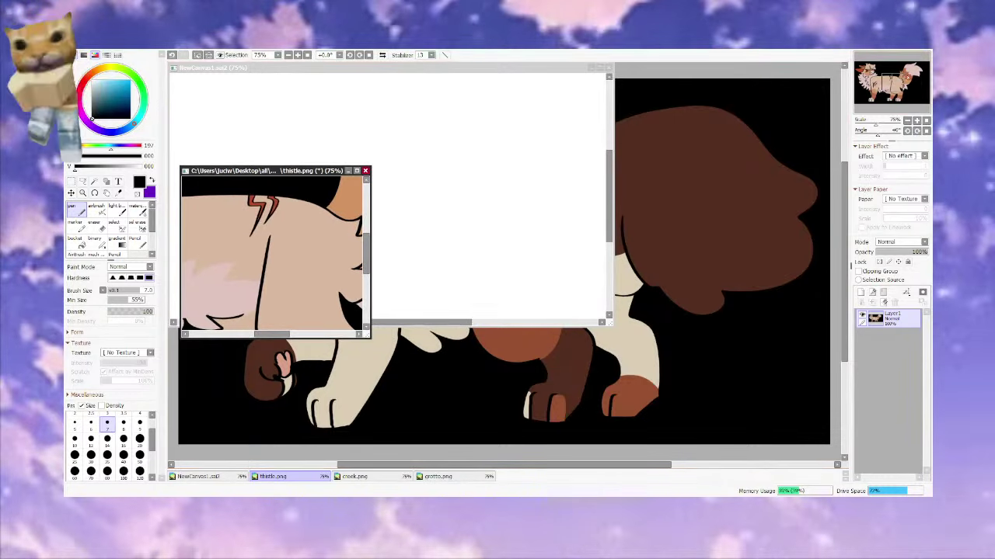
left_click(907, 120)
left_click(907, 120)
left_click(907, 121)
left_click(907, 120)
key("ctrl+a")
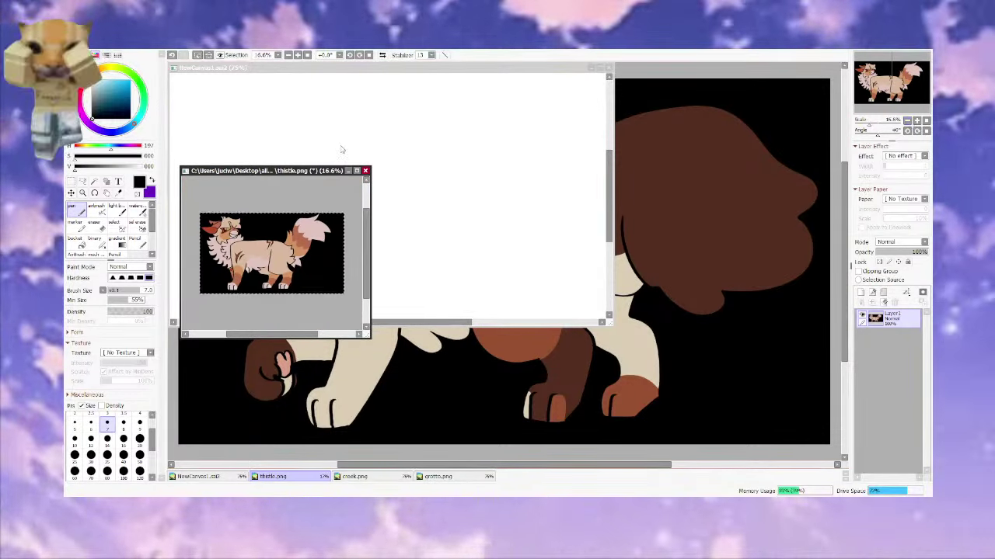
left_click(72, 181)
key("ctrl+d")
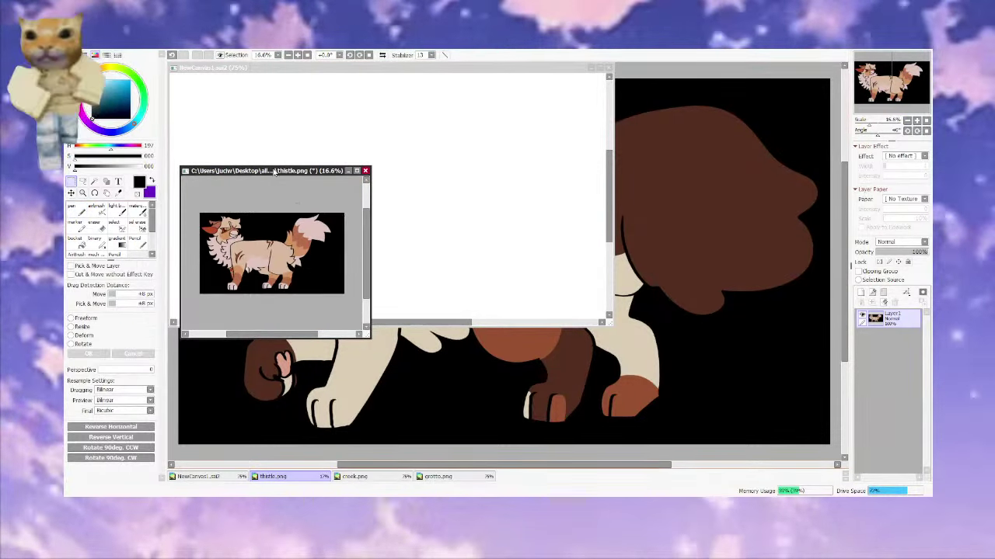
Place the thistle.png window beside the blank canvas, widen it and fit the whole cat inside at 29.7 %
left_click_drag(275, 171, 735, 89)
scroll(747, 138, "up", 1)
scroll(742, 138, "up", 1)
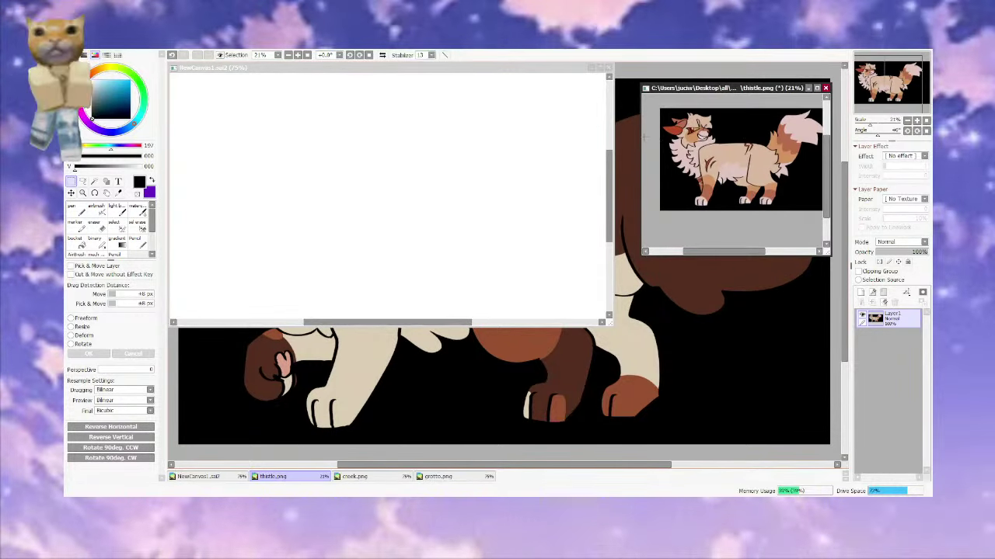
left_click_drag(642, 139, 585, 144)
scroll(629, 210, "up", 2)
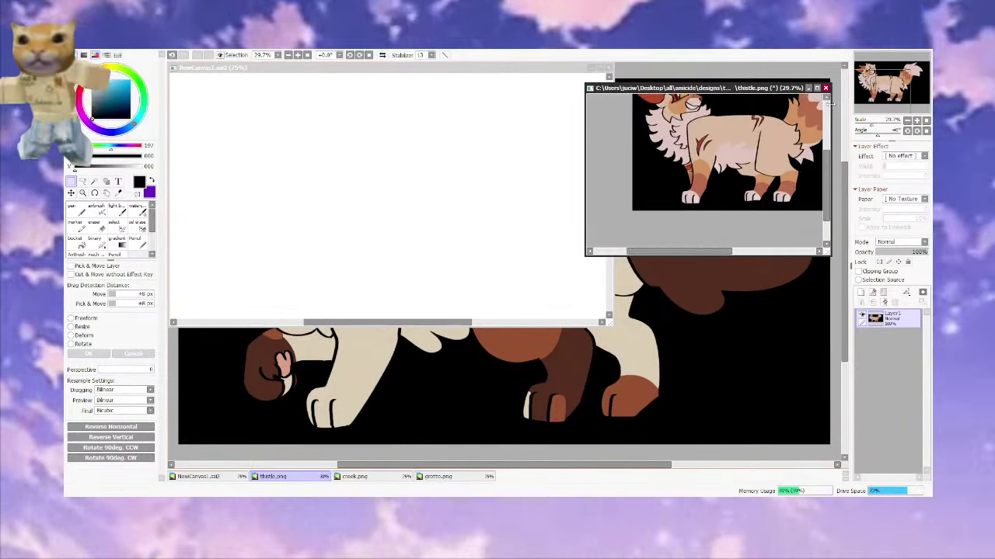
left_click_drag(877, 87, 890, 80)
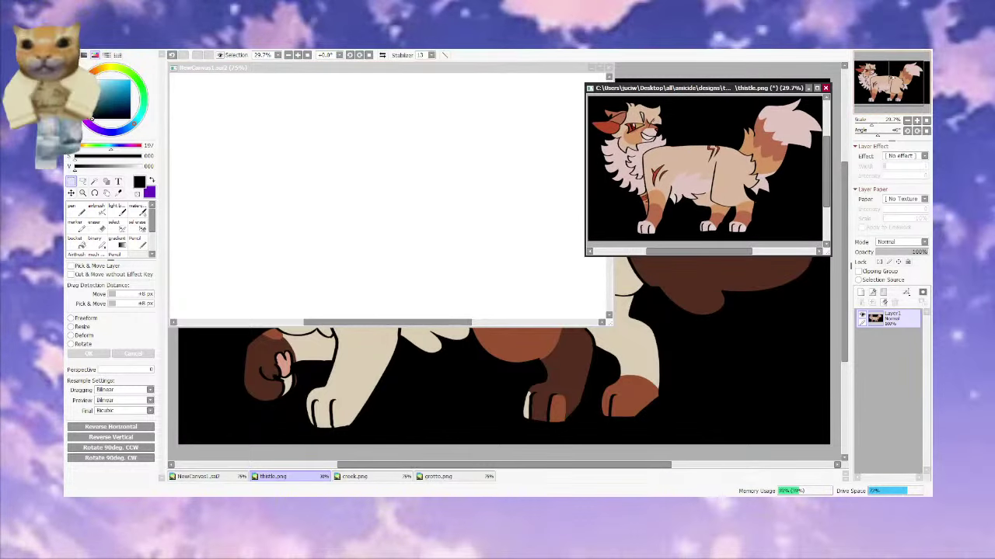
Restore NewCanvas1 to a floating window and shift the thistle.png window clear of it
left_click(515, 74)
left_click(599, 68)
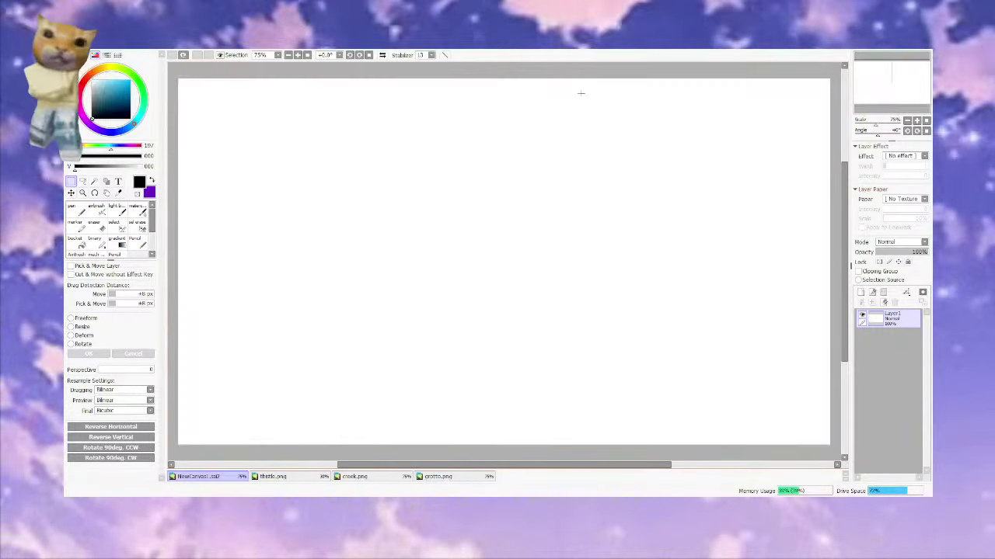
left_click(916, 45)
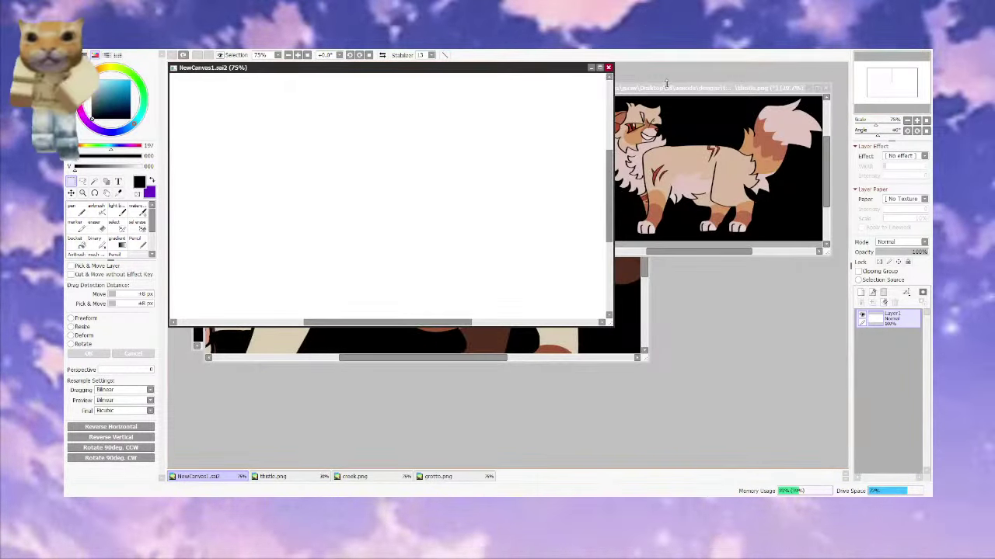
left_click_drag(666, 84, 689, 59)
Shrink the grotto.png window, place it beneath thistle.png, zoom it to 25 % and extend its height to fit the character
left_click(633, 334)
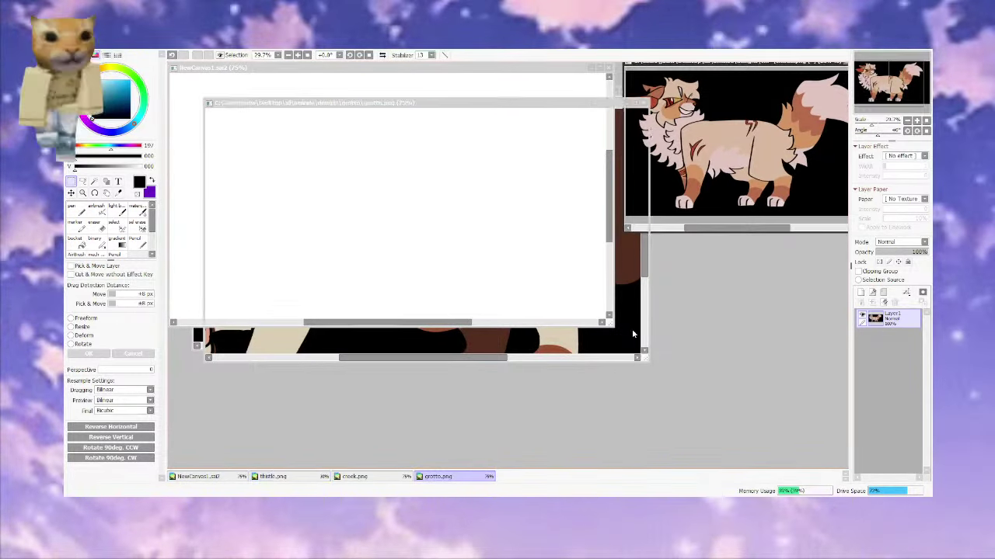
left_click_drag(644, 100, 435, 236)
left_click_drag(352, 240, 773, 237)
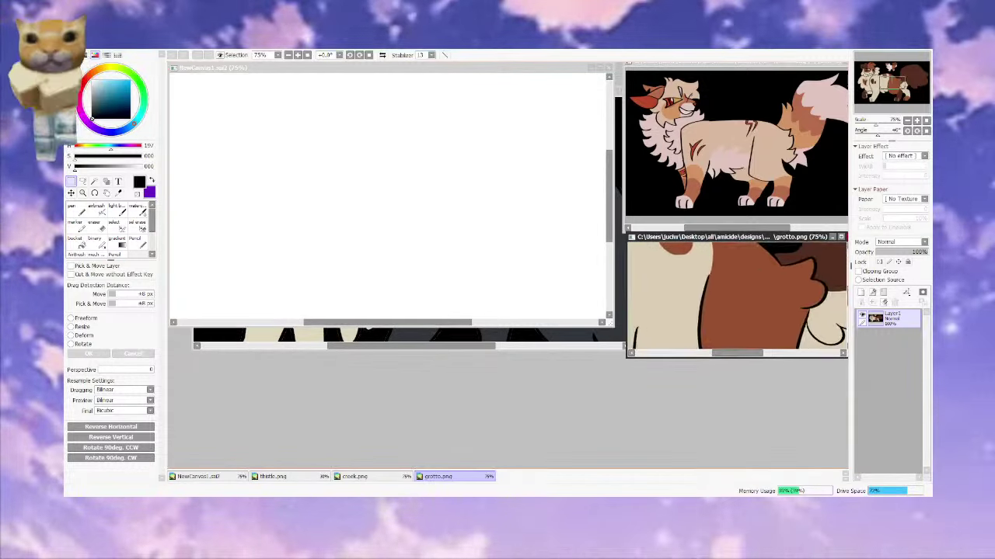
scroll(908, 70, "down", 4)
left_click_drag(908, 69, 900, 84)
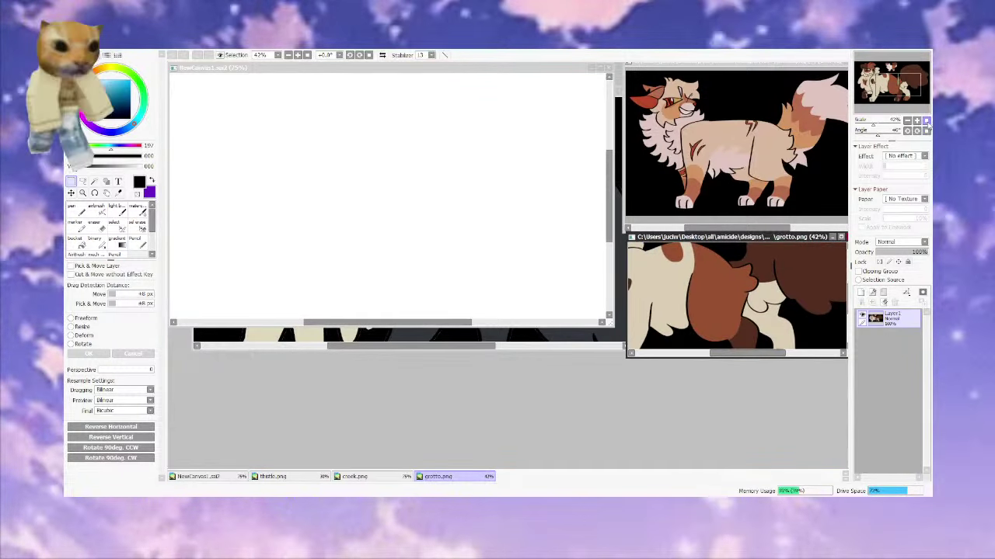
left_click(926, 121)
left_click(917, 122)
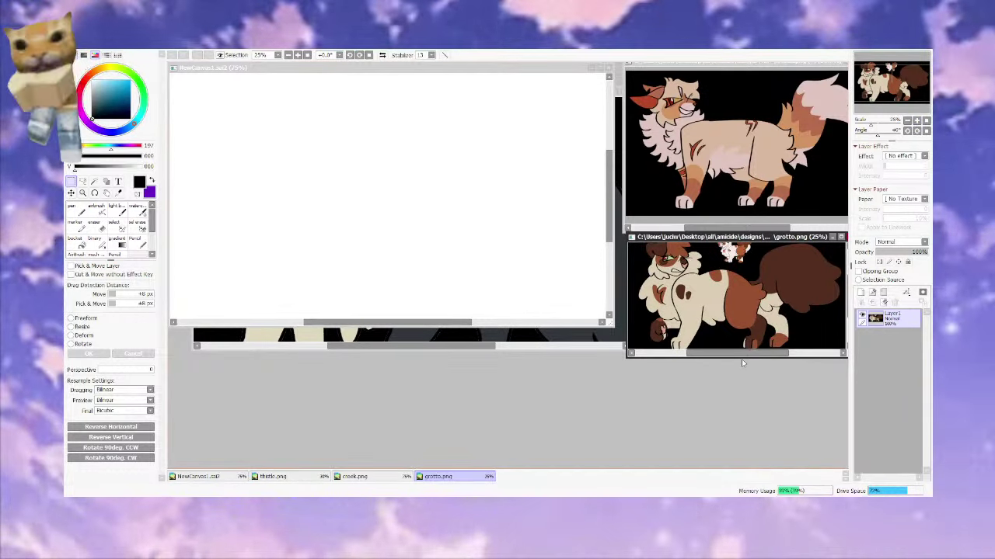
left_click_drag(742, 357, 744, 373)
Shrink the creek.png window, place it beneath grotto.png and frame the whole character at 25 % zoom
left_click(546, 330)
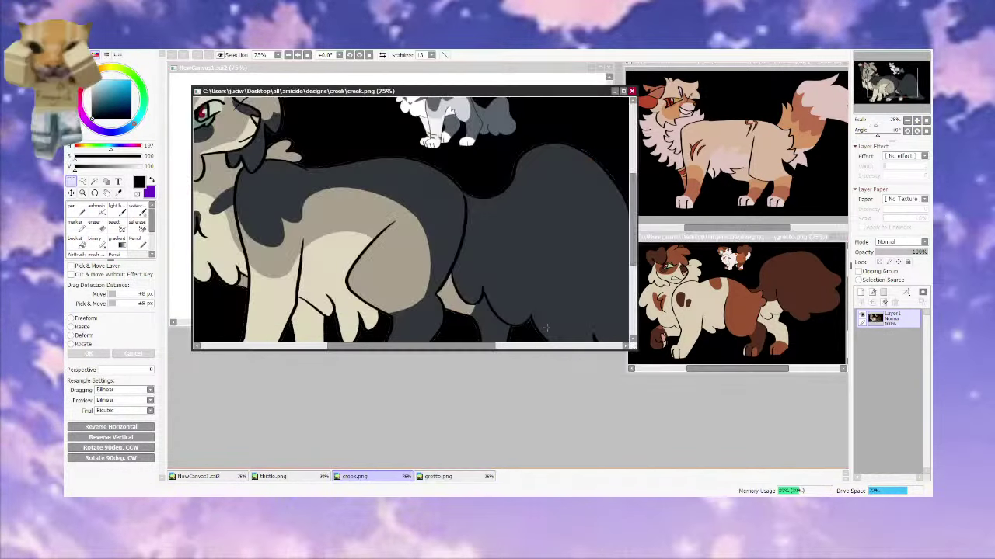
left_click_drag(639, 86, 412, 220)
scroll(327, 180, "down", 7)
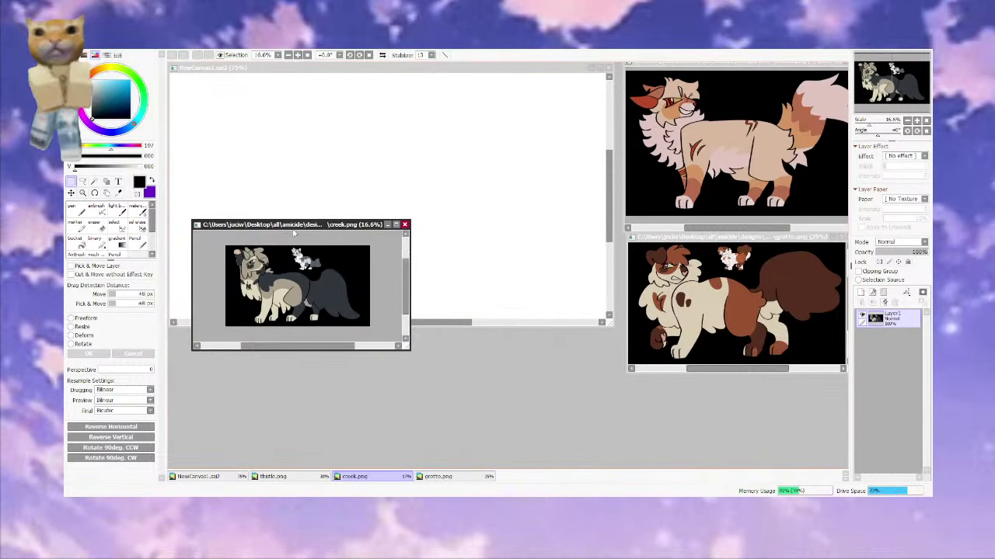
left_click_drag(295, 224, 726, 328)
scroll(742, 379, "up", 1)
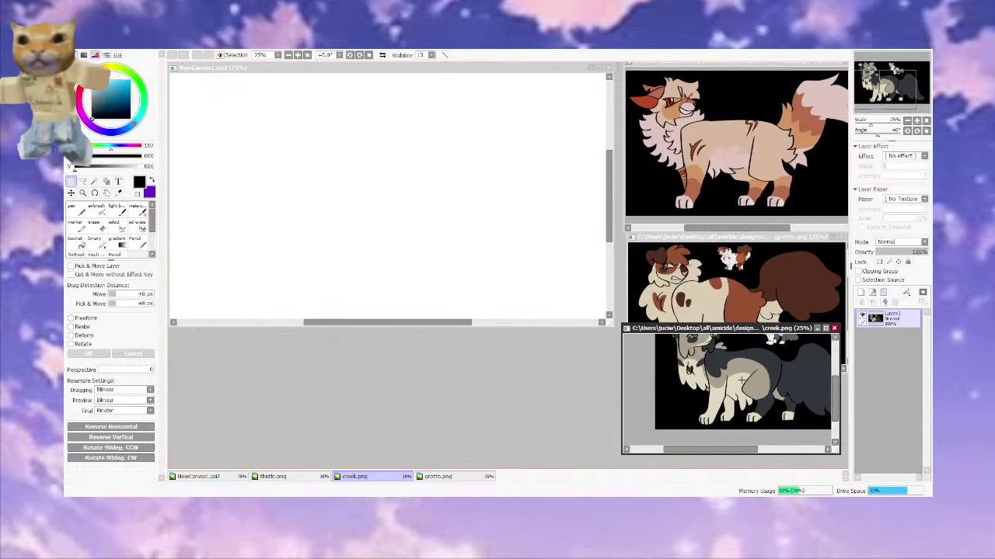
left_click_drag(765, 377, 737, 402)
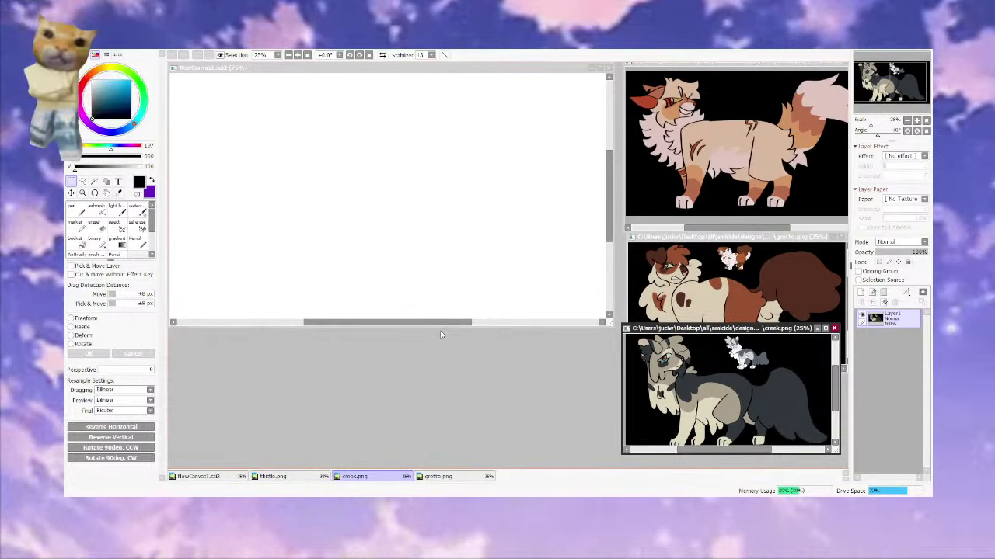
Extend the NewCanvas1 window downward, center the canvas at 50 % zoom and show the color mixing bars
left_click_drag(436, 325, 439, 449)
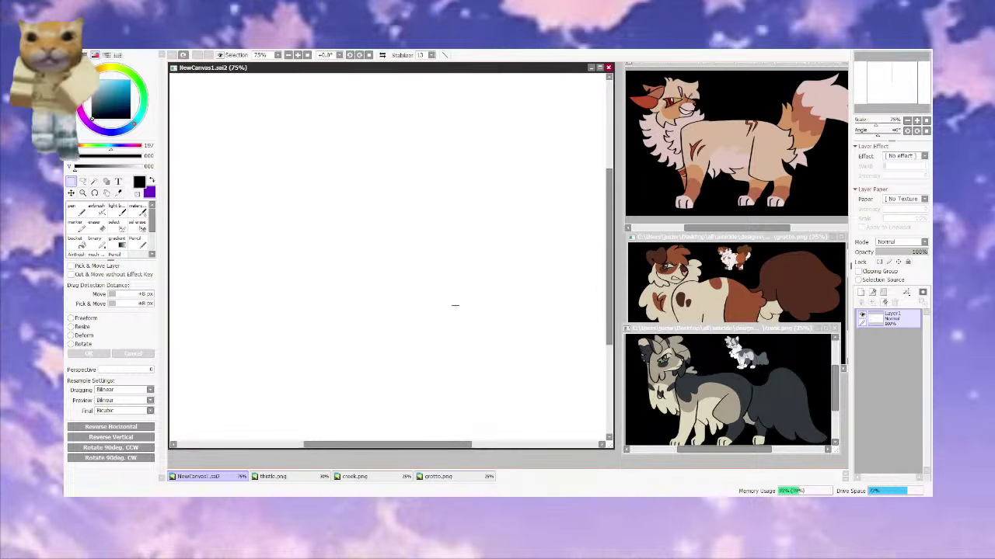
left_click_drag(418, 208, 459, 287)
scroll(460, 287, "down", 2)
mouse_move(885, 75)
left_mouse_down()
mouse_move(892, 96)
mouse_move(890, 86)
left_mouse_up()
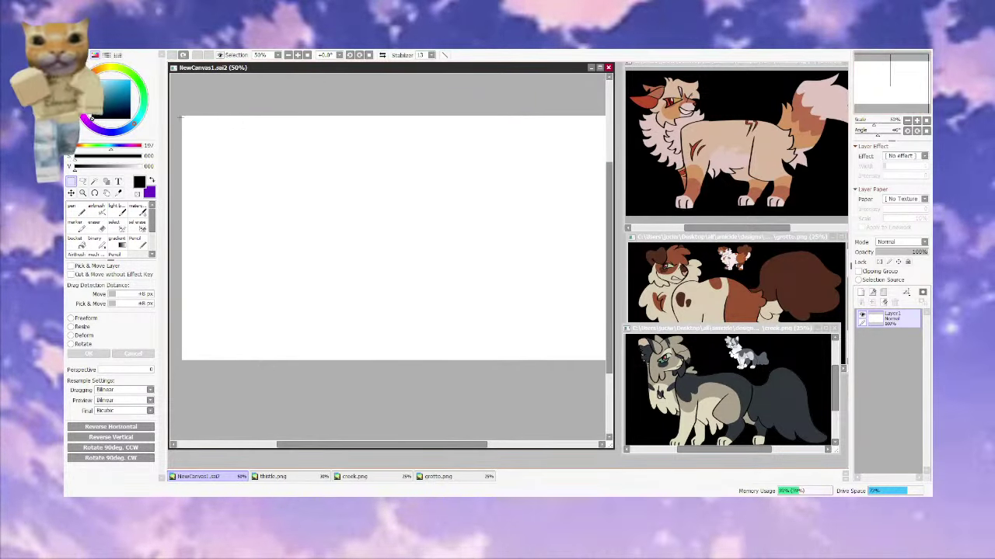
left_click(107, 55)
left_click(926, 123)
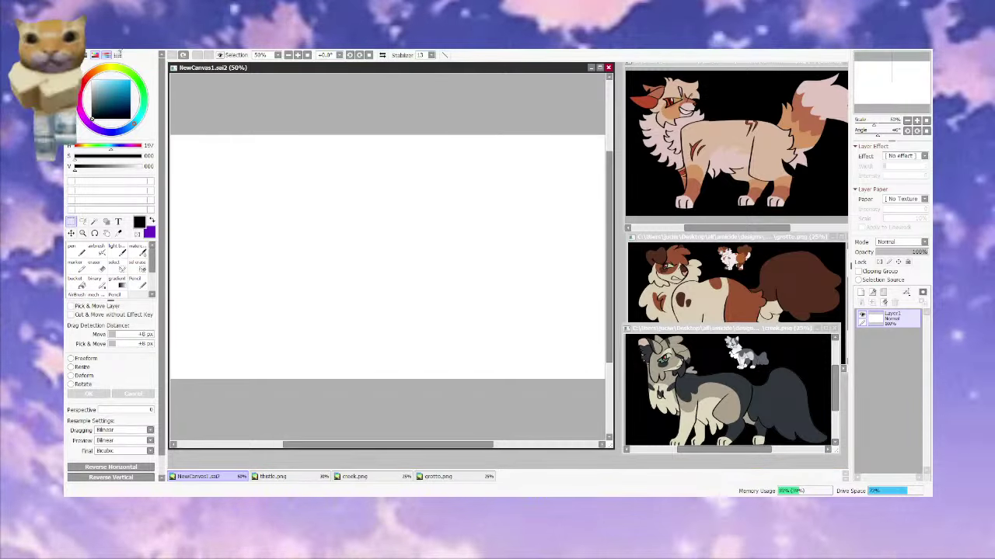
key("alt+Tab")
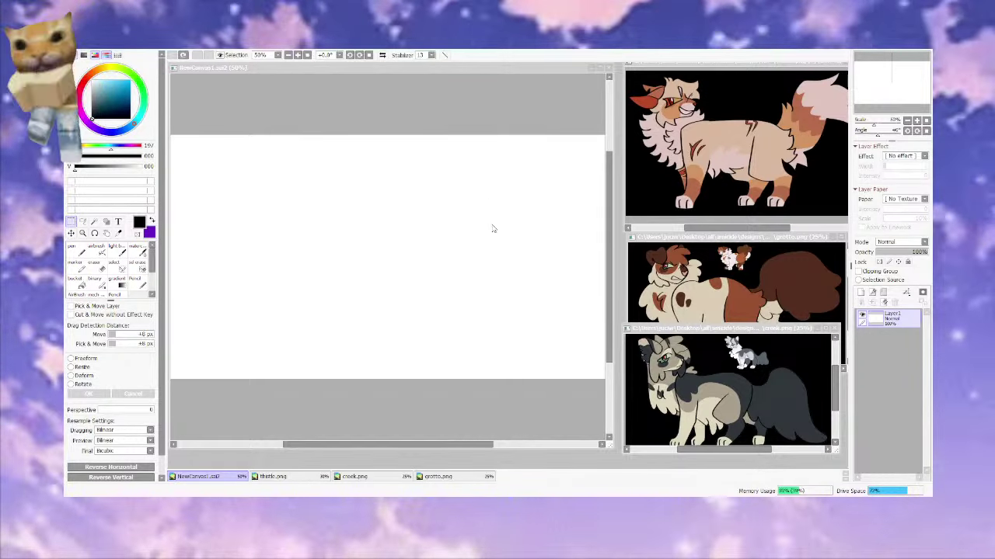
Choose the Pencil brush and try out an oval head outline near the upper edge of the blank canvas
left_click(465, 230)
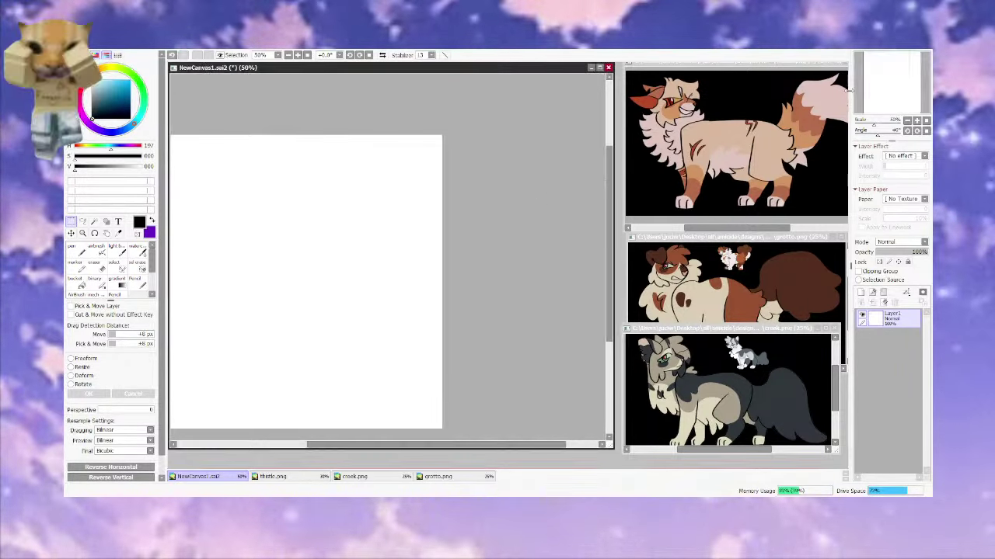
left_click(926, 121)
left_click(917, 120)
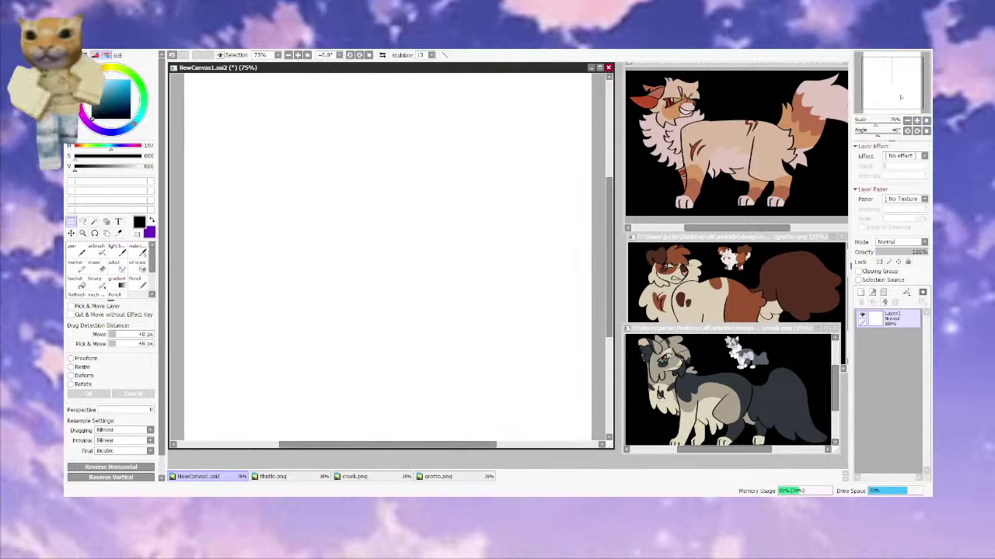
left_click_drag(398, 225, 395, 279)
left_click(93, 264)
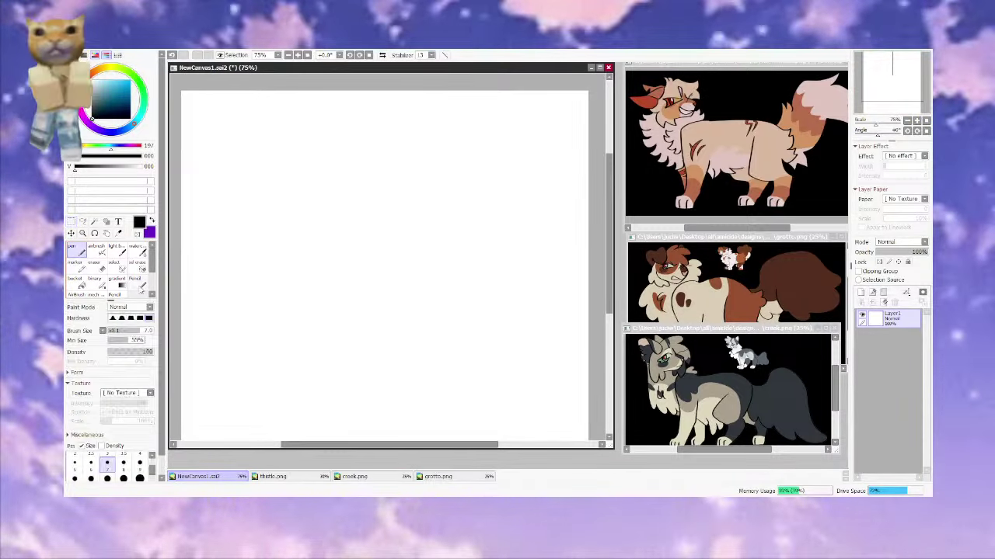
left_click(136, 282)
mouse_move(359, 146)
left_mouse_down()
mouse_move(309, 164)
mouse_move(376, 223)
left_mouse_up()
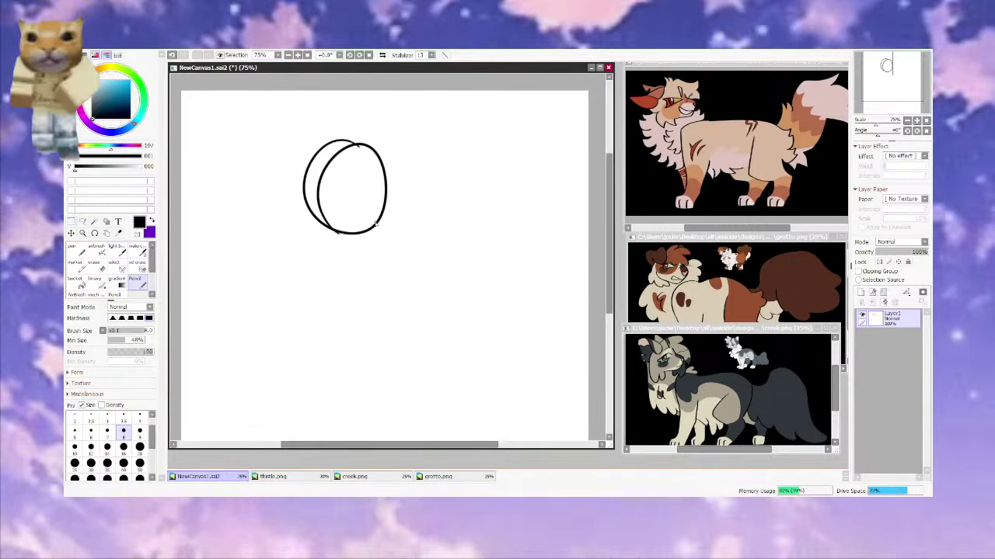
key("ctrl+z")
Handwrite "(practice for finishing the" in black Pencil strokes near the upper edge of the canvas
left_click(917, 120)
left_click(917, 121)
left_click_drag(892, 76, 878, 64)
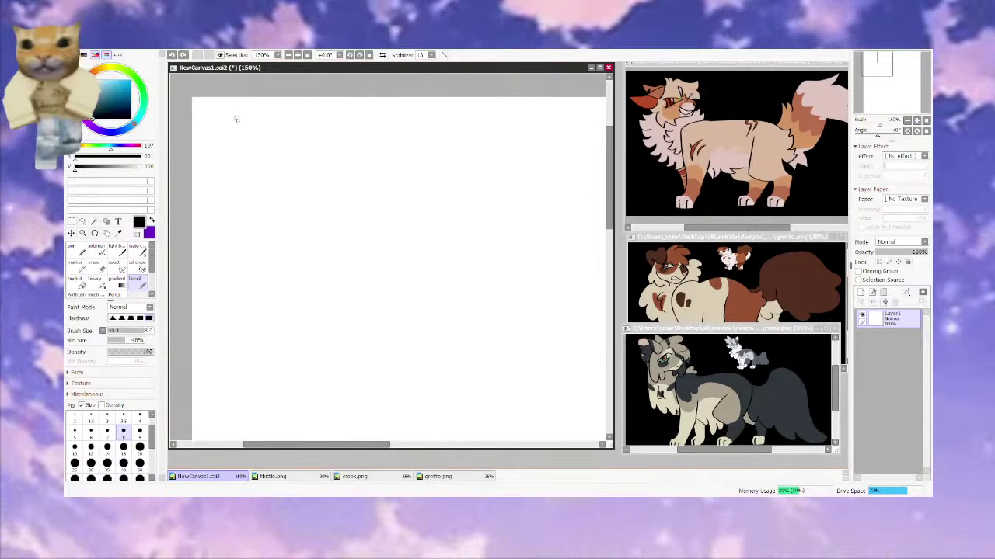
mouse_move(237, 119)
left_mouse_down()
mouse_move(238, 143)
mouse_move(256, 124)
mouse_move(279, 134)
mouse_move(300, 125)
mouse_move(318, 139)
mouse_move(376, 133)
left_mouse_up()
mouse_move(267, 156)
left_mouse_down()
mouse_move(302, 158)
mouse_move(382, 166)
left_mouse_up()
left_click_drag(371, 156, 393, 152)
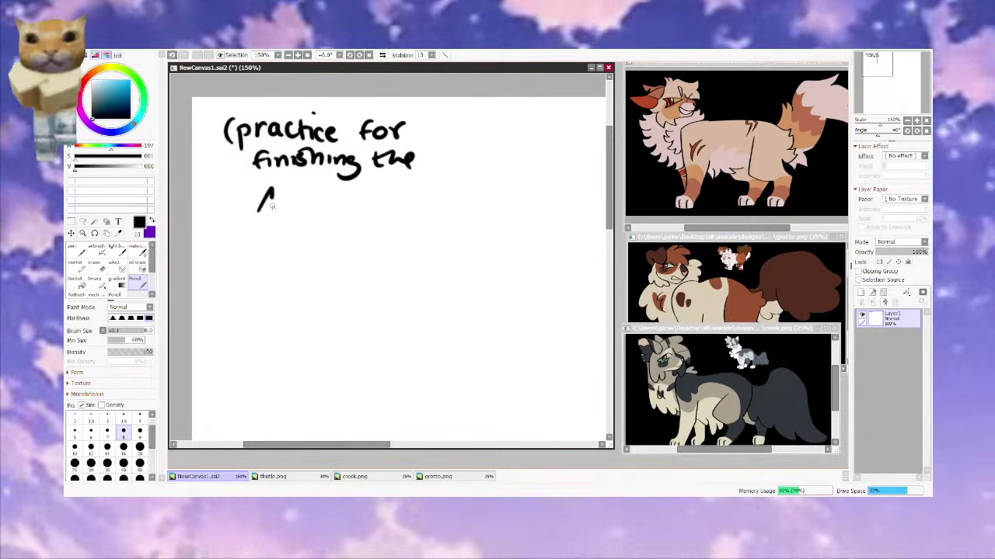
Complete the handwritten note with "Amicide prologue sketches :3)" beneath its first two lines
left_click_drag(261, 202, 274, 200)
mouse_move(278, 208)
left_mouse_down()
mouse_move(333, 209)
mouse_move(396, 192)
mouse_move(393, 213)
mouse_move(430, 193)
left_mouse_up()
left_click_drag(442, 184, 471, 210)
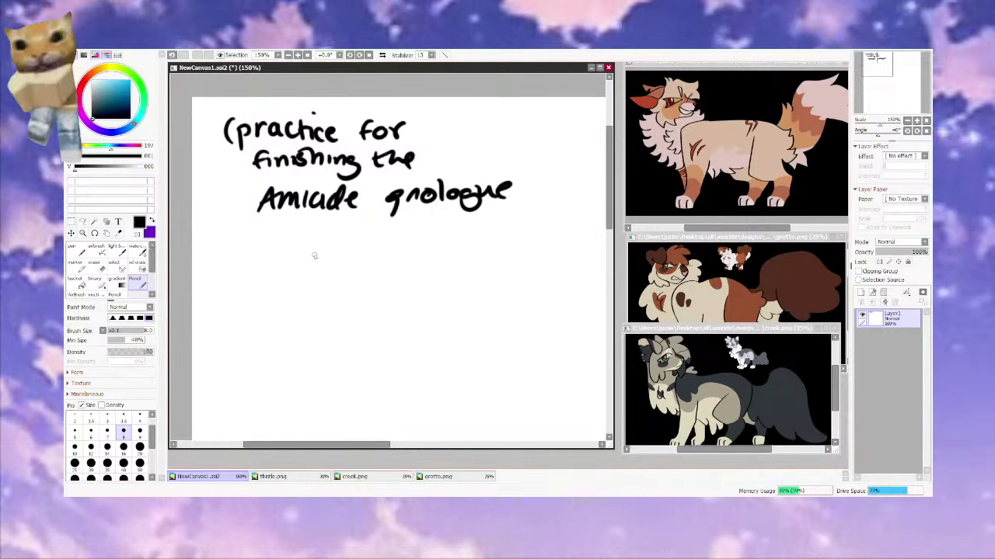
left_click_drag(322, 227, 308, 241)
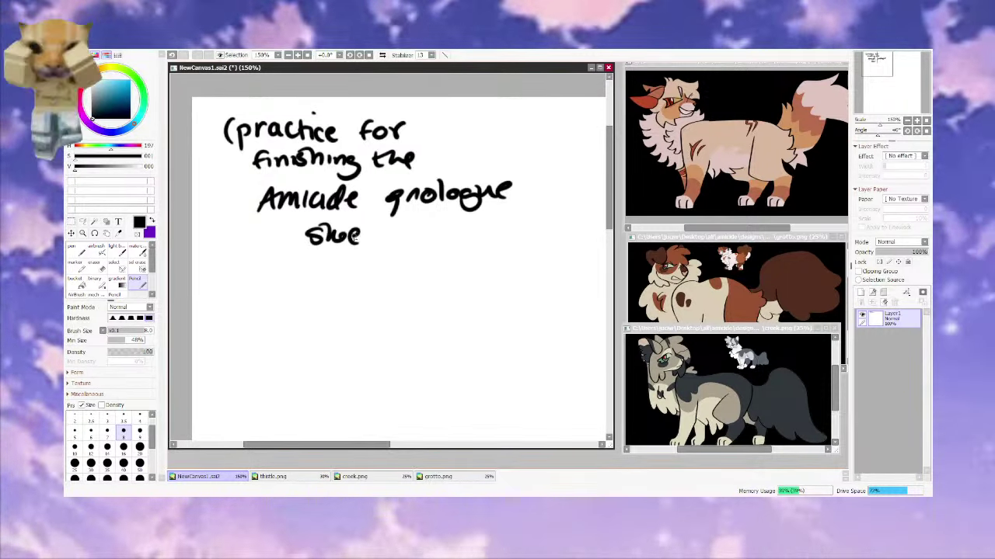
mouse_move(359, 224)
left_mouse_down()
mouse_move(396, 238)
mouse_move(420, 243)
left_mouse_up()
mouse_move(428, 230)
left_mouse_down()
mouse_move(424, 243)
mouse_move(479, 252)
left_mouse_up()
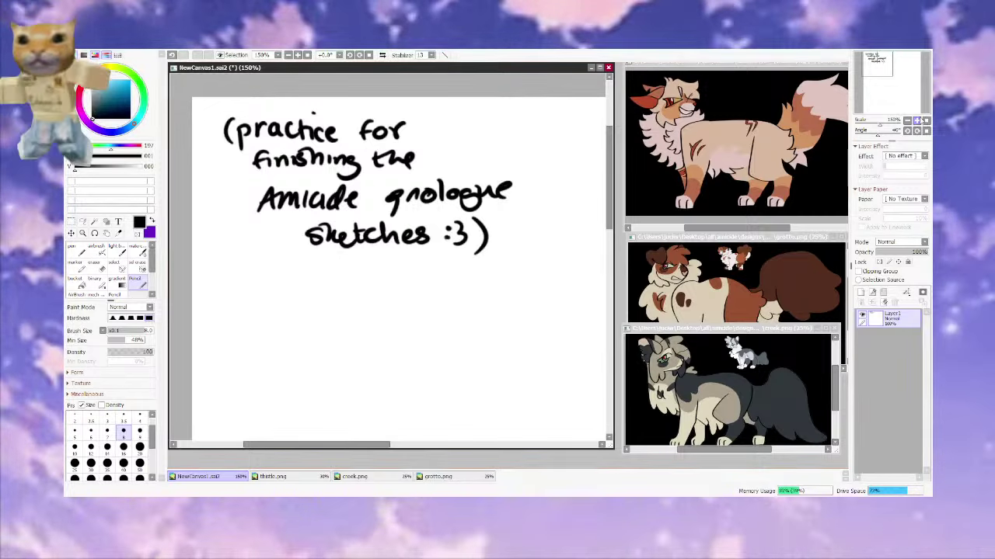
Clear the handwritten note from Layer1 and sketch a large rounded head outline with overlapping Pencil strokes
left_click(926, 121)
left_click(917, 120)
left_click_drag(906, 87, 870, 64)
left_click(885, 302)
left_click(917, 121)
left_click(917, 121)
mouse_move(466, 158)
left_mouse_down()
mouse_move(413, 282)
mouse_move(453, 294)
mouse_move(514, 256)
left_mouse_up()
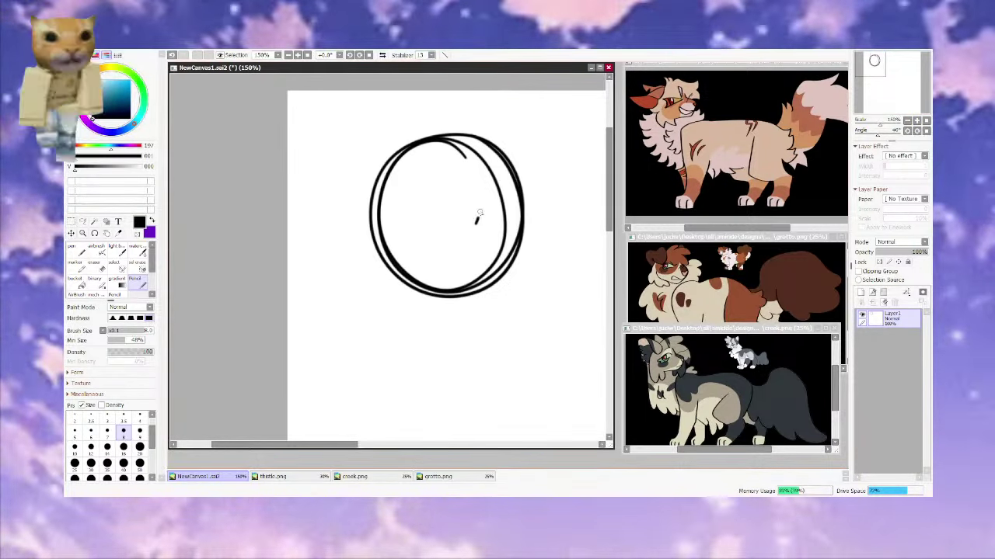
Sketch a slanted angular eye with two pointed outer corners across the right edge of the head
mouse_move(477, 224)
left_mouse_down()
mouse_move(517, 186)
mouse_move(498, 224)
left_mouse_up()
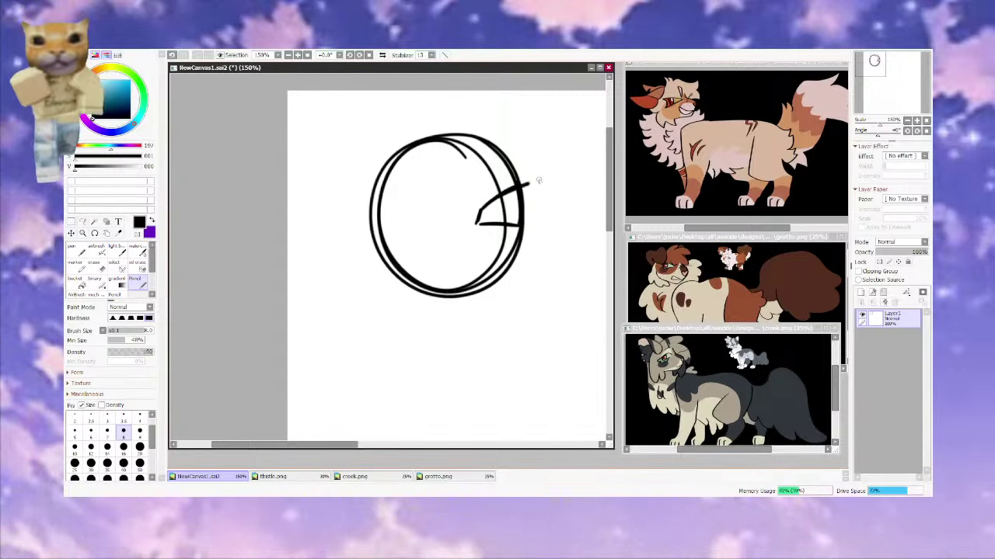
left_click_drag(539, 180, 541, 179)
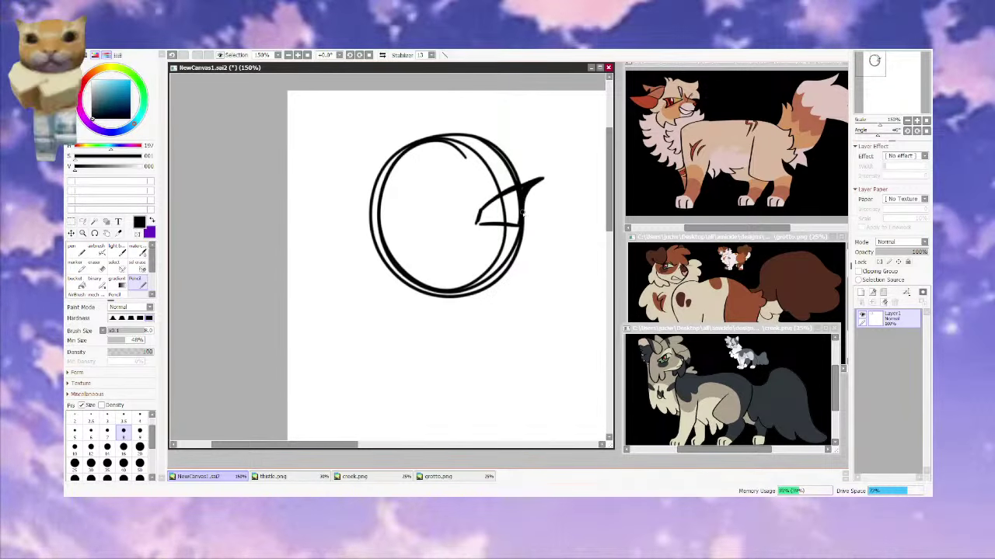
left_click_drag(523, 226, 556, 228)
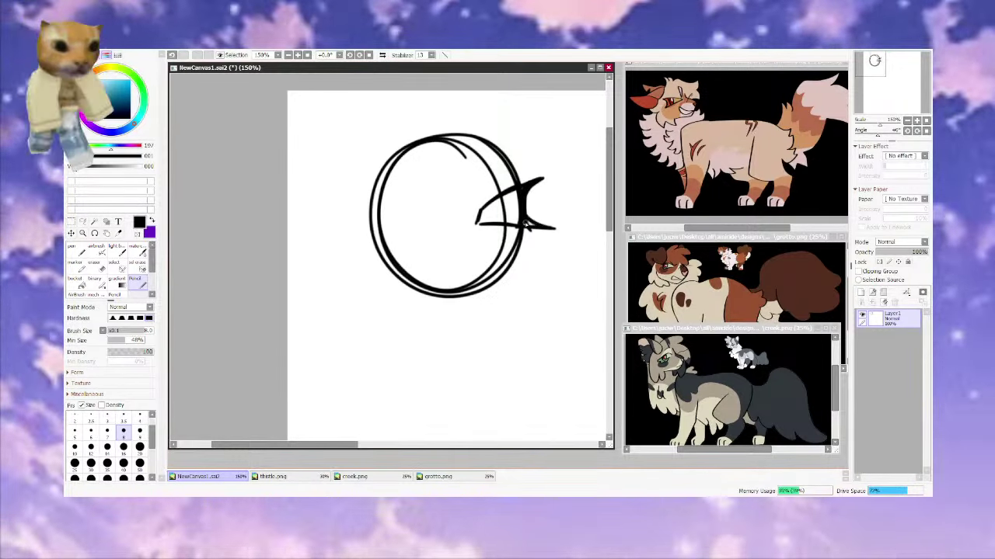
mouse_move(491, 204)
left_mouse_down()
mouse_move(496, 218)
mouse_move(488, 202)
mouse_move(526, 190)
left_mouse_up()
key("ctrl+z")
key("ctrl+z")
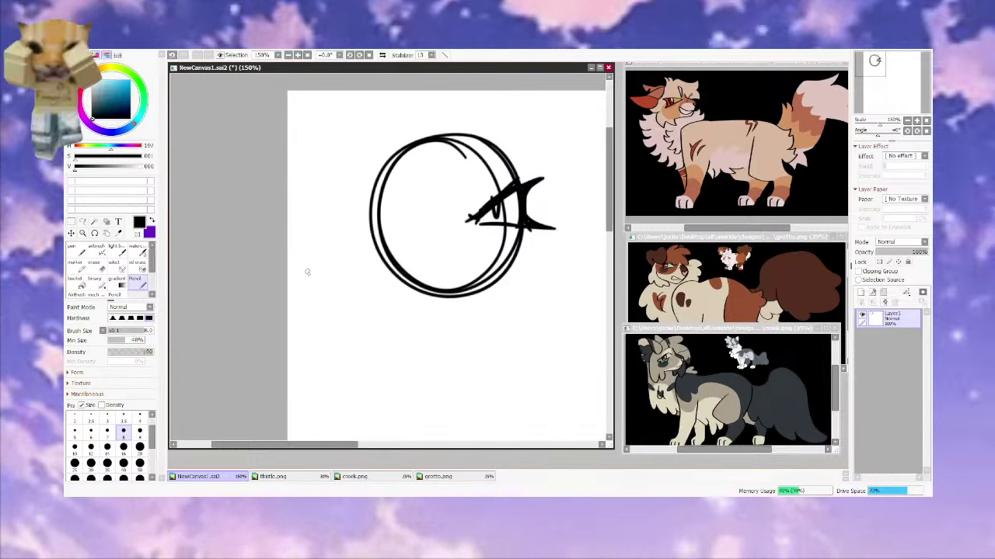
Erase the eye's upper lid and redraw it with the Pen as a straighter slanted line with a small pupil mark
left_click(96, 266)
key("ctrl+z")
key("ctrl+z")
left_click_drag(509, 193, 478, 219)
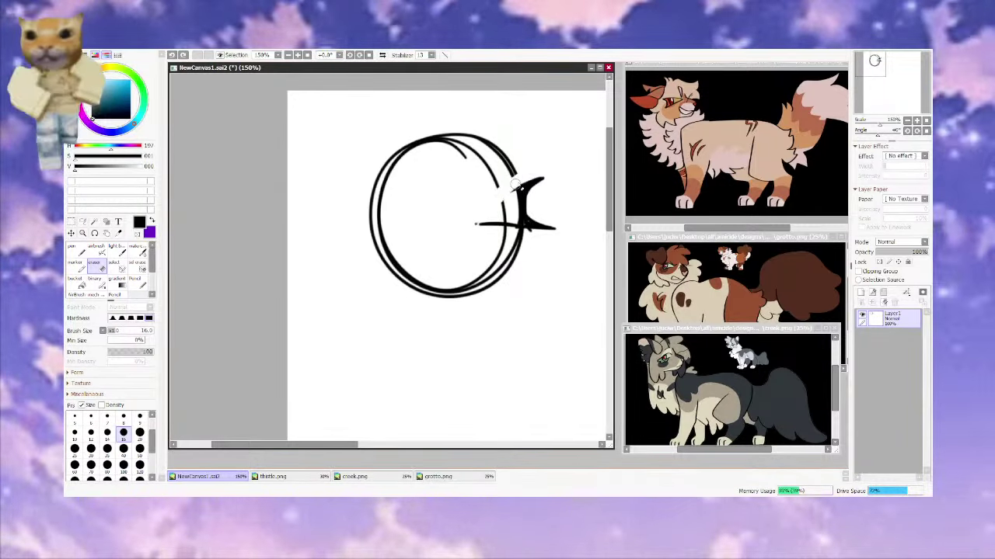
key("n")
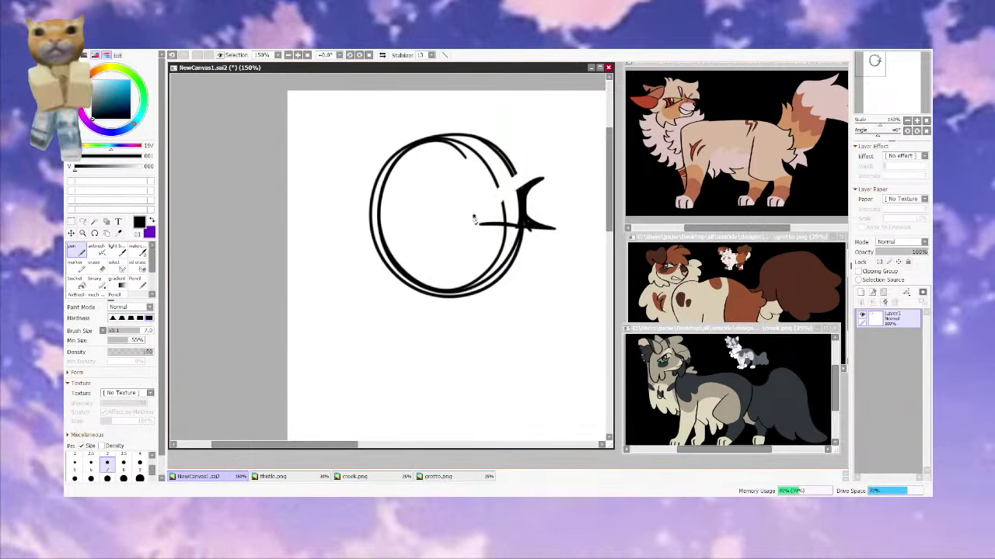
key("ctrl+z")
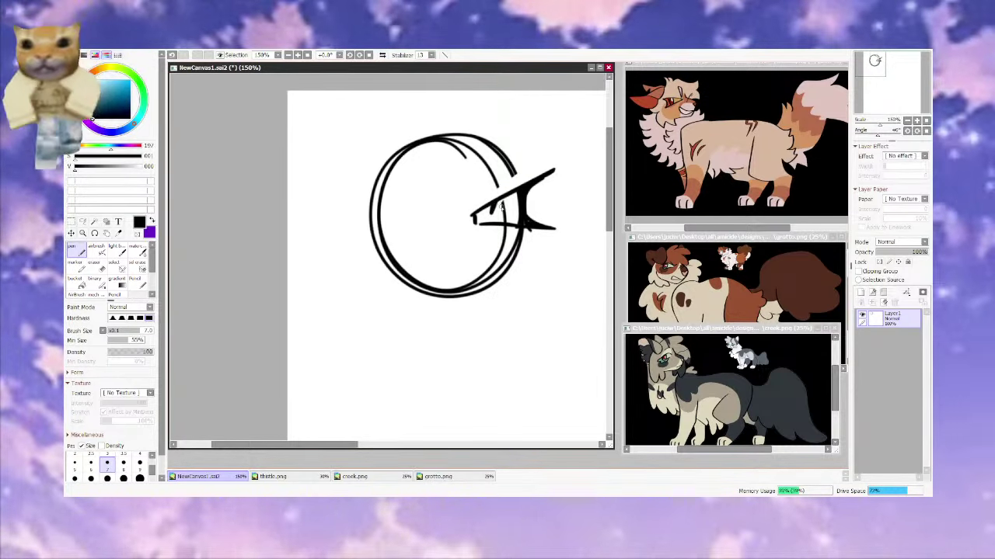
left_click_drag(483, 256, 472, 271)
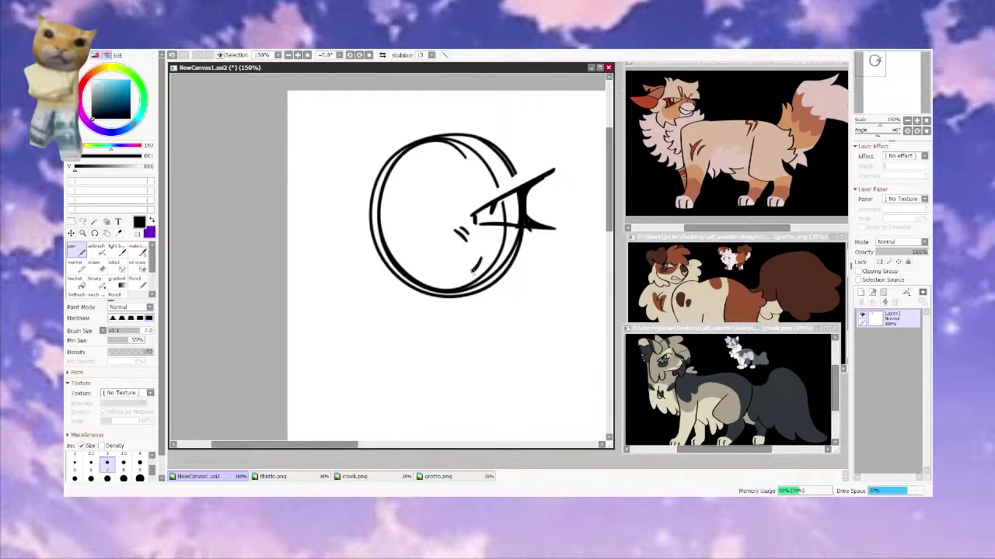
key("ctrl+z")
key("ctrl+z")
key("ctrl+z")
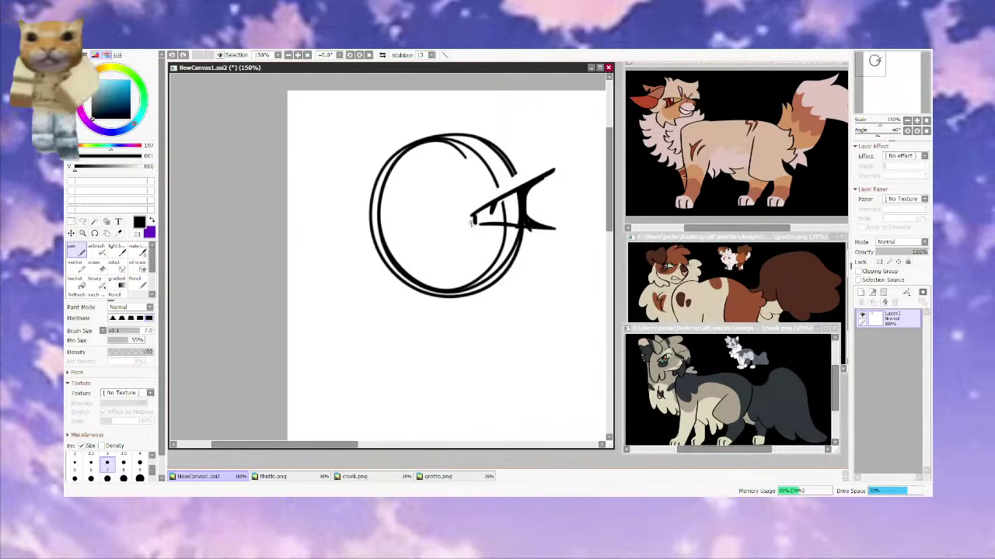
left_click_drag(472, 217, 502, 226)
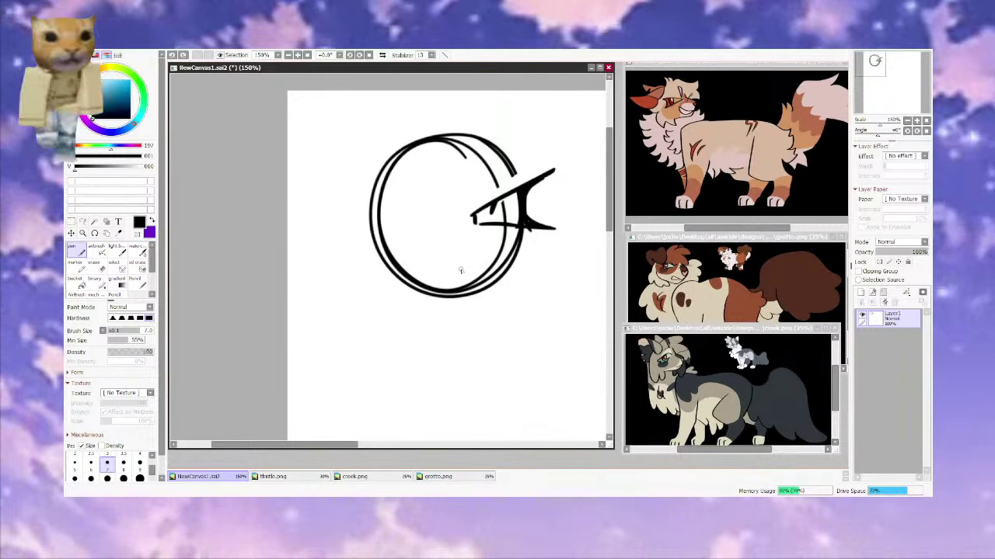
left_click_drag(460, 271, 436, 267)
left_click_drag(451, 104, 446, 336)
Select the left half of the head sketch with a rectangular selection and delete it
key("m")
left_click_drag(323, 104, 454, 313)
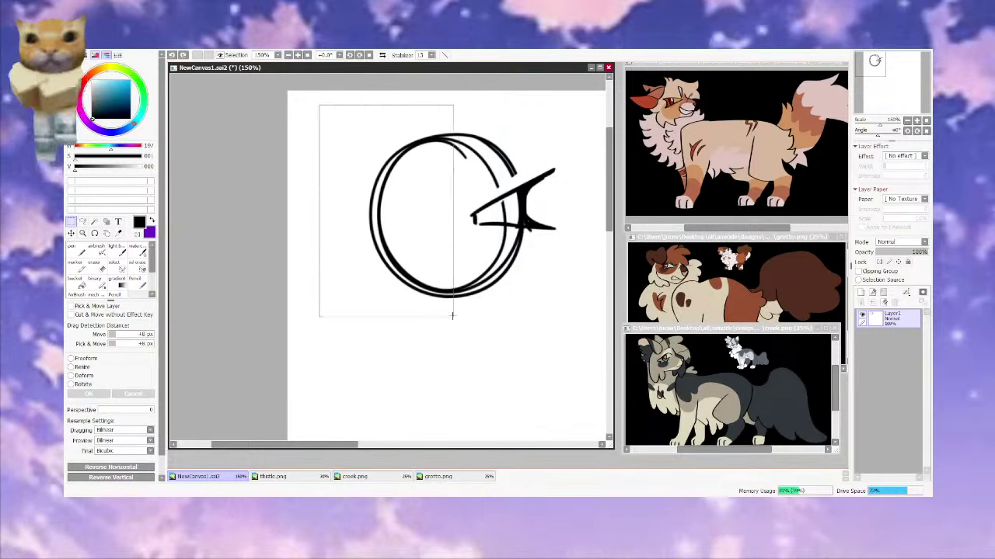
key("Delete")
Paste a copy of the remaining half-face, flip it horizontally, align it as the left half and combine it with the original sketch
key("ctrl+t")
key("ctrl+c")
key("ctrl+v")
key("ctrl+t")
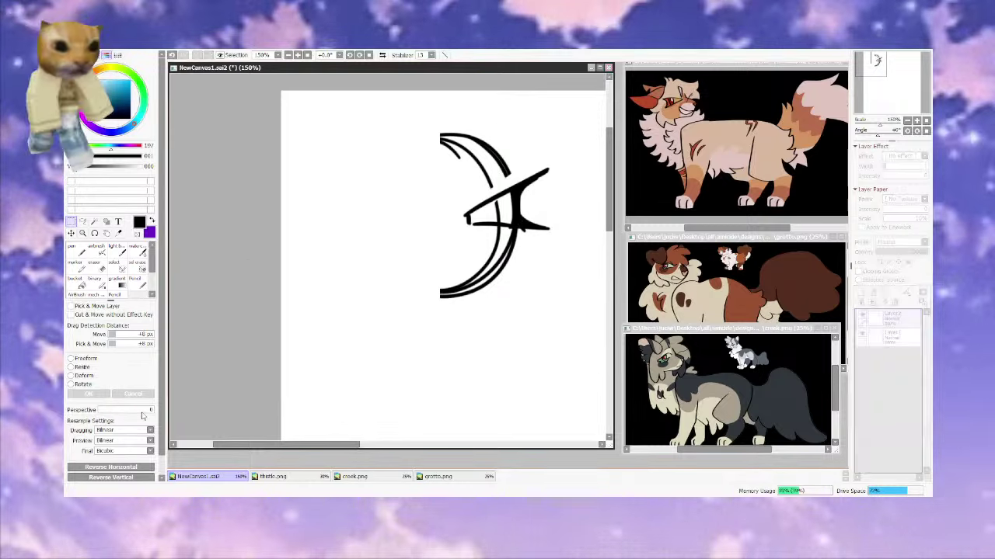
left_click(111, 467)
left_click_drag(499, 212, 407, 212)
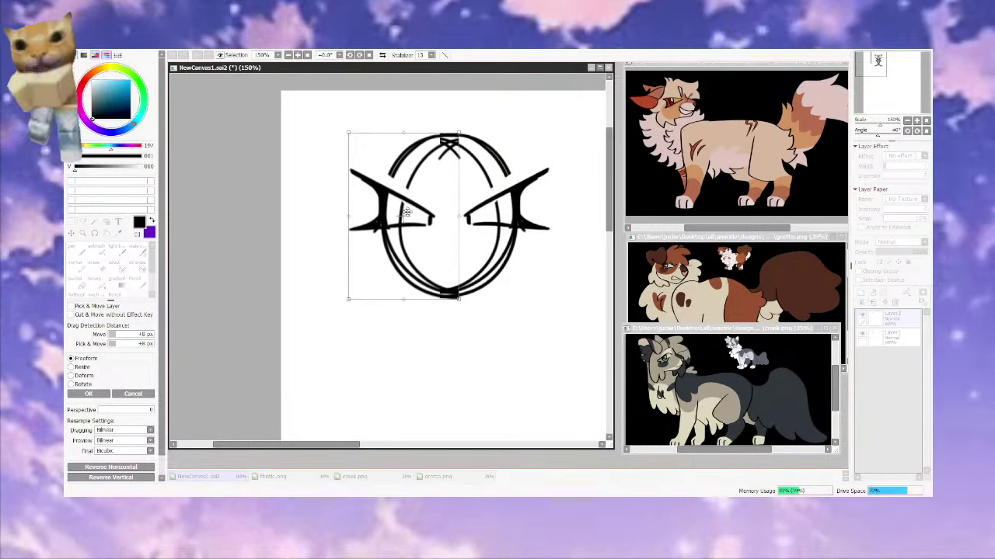
key("Return")
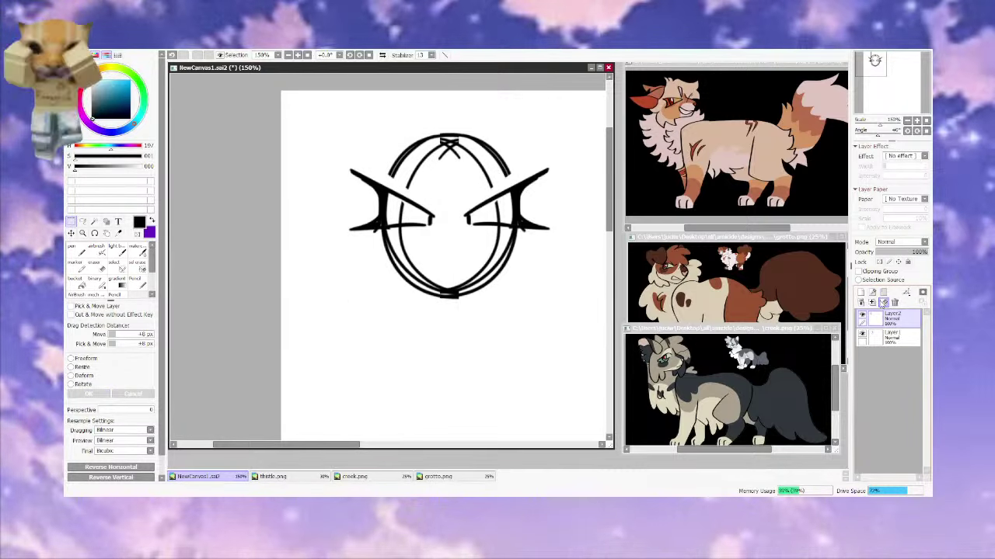
left_click(883, 302)
Draw a small nose, a mouth and the right eye's outline in black Pen on Layer2 over the faded sketch
left_click(74, 248)
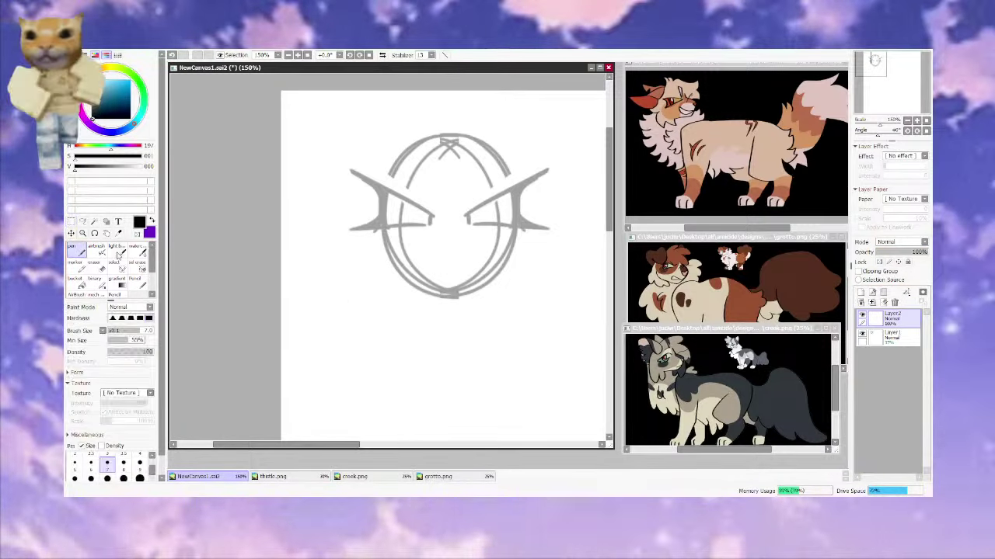
mouse_move(437, 259)
left_mouse_down()
mouse_move(463, 259)
mouse_move(432, 291)
mouse_move(424, 282)
left_mouse_up()
left_click_drag(464, 216, 544, 172)
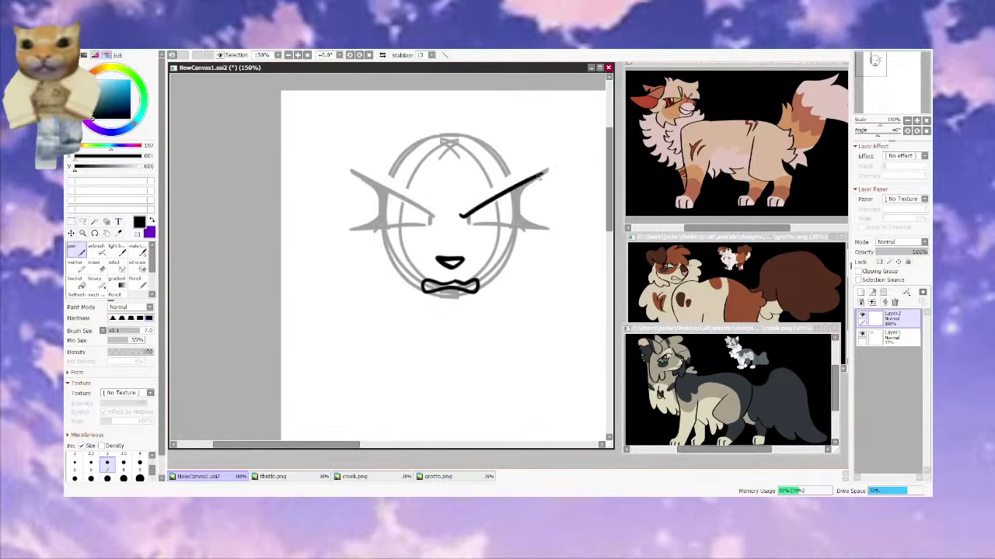
mouse_move(551, 229)
left_mouse_down()
mouse_move(464, 217)
mouse_move(519, 198)
mouse_move(523, 186)
left_mouse_up()
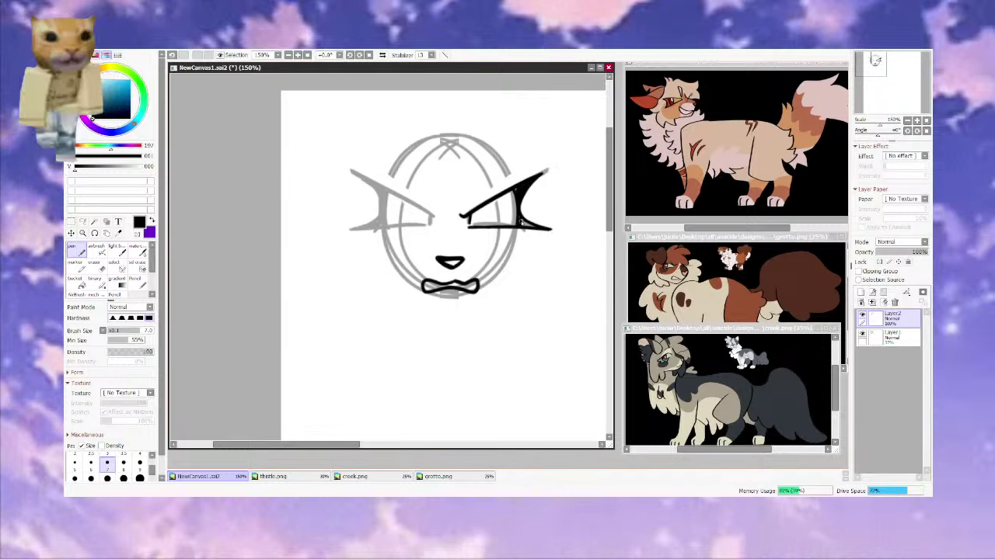
key("ctrl+z")
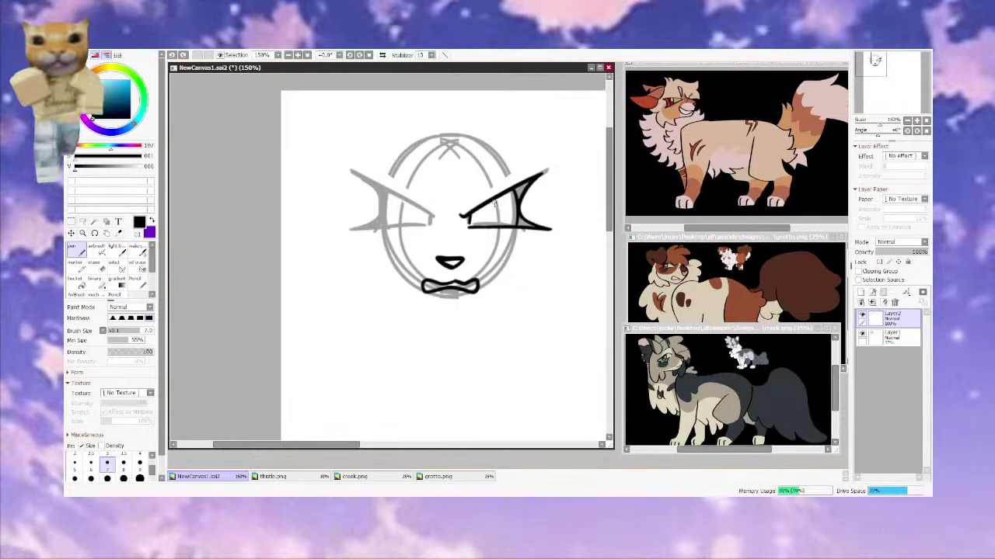
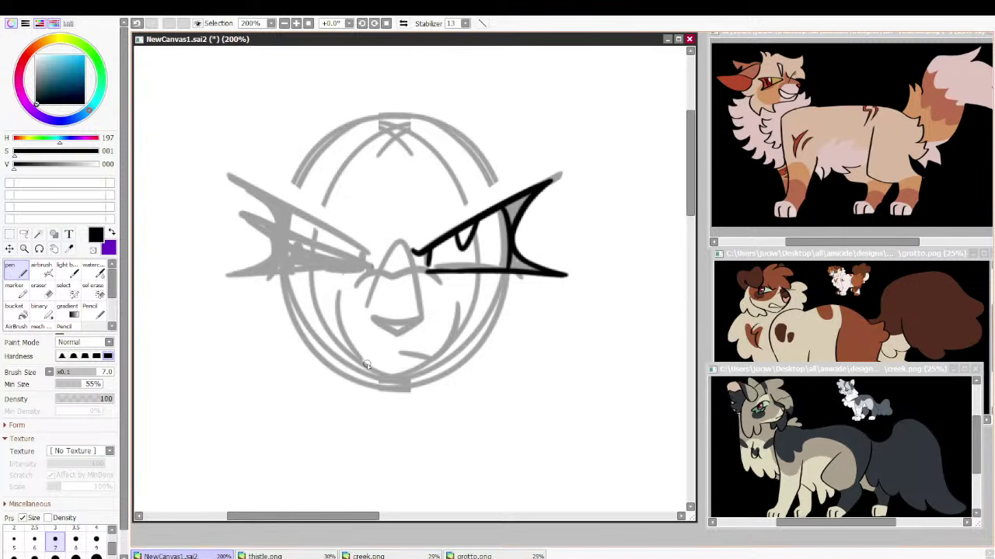
Rework the left mouth and cheek lines of the grey guide sketch and fade the sketch further
key("ctrl+z")
key("ctrl+z")
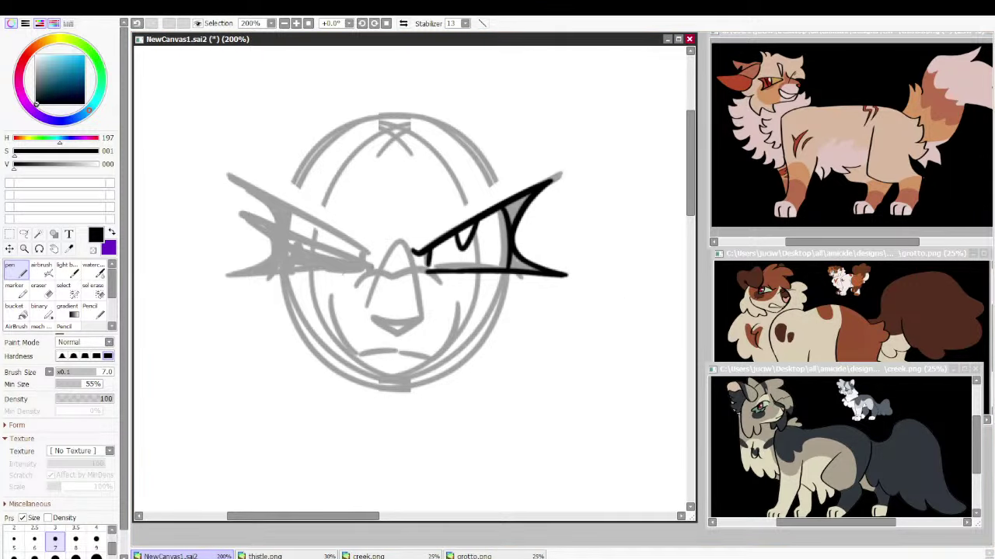
left_click(993, 303)
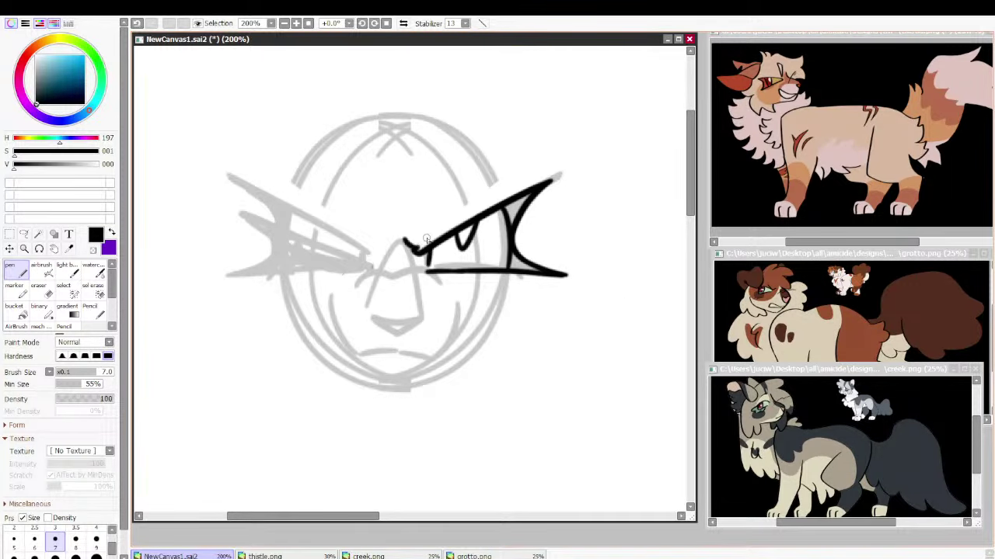
mouse_move(418, 250)
left_mouse_down()
mouse_move(398, 202)
mouse_move(431, 163)
mouse_move(424, 250)
left_mouse_up()
key("ctrl+z")
key("ctrl+z")
key("ctrl+z")
Ink the creases between the eyes, the triangular nose and a wide snarling mouth with upturned corners
left_click_drag(356, 275, 444, 283)
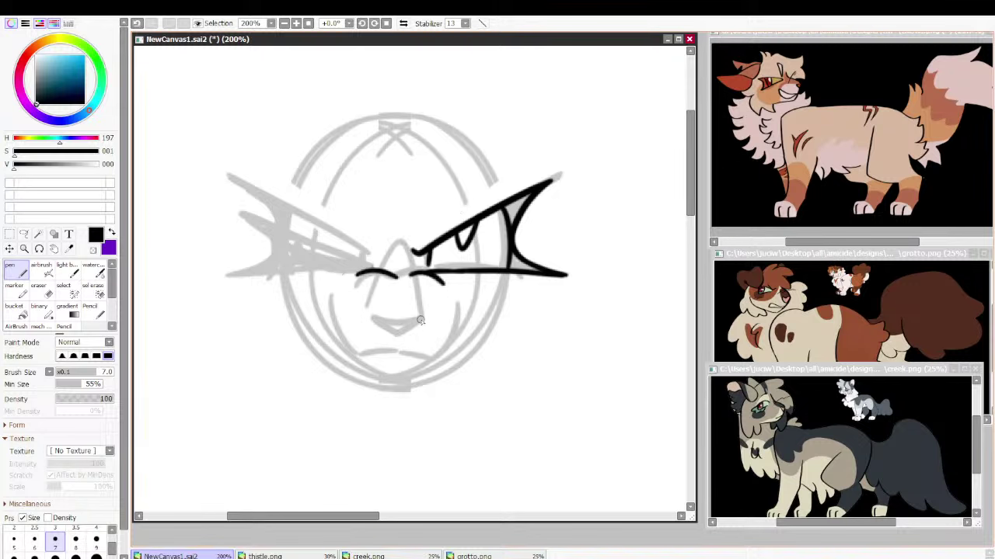
mouse_move(419, 321)
left_mouse_down()
mouse_move(371, 321)
mouse_move(423, 317)
left_mouse_up()
mouse_move(394, 351)
left_mouse_down()
mouse_move(427, 356)
mouse_move(463, 339)
mouse_move(436, 372)
left_mouse_up()
mouse_move(350, 379)
left_mouse_down()
mouse_move(328, 341)
mouse_move(395, 352)
left_mouse_up()
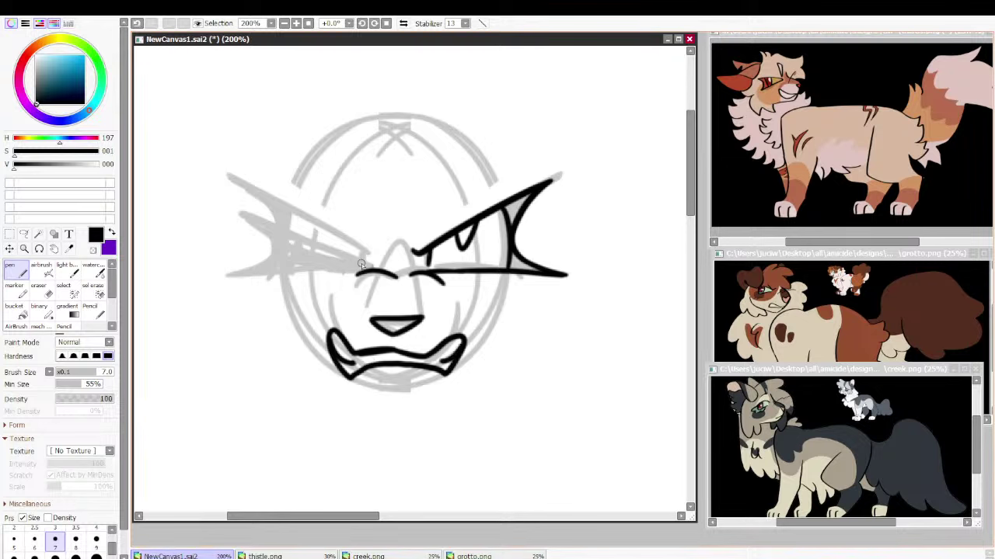
Ink the left eye's outline with a straight slanted upper lid, a flat lower lid and two pointed outer corners
mouse_move(241, 215)
left_mouse_down()
mouse_move(387, 272)
mouse_move(275, 239)
mouse_move(275, 264)
mouse_move(237, 275)
mouse_move(361, 281)
mouse_move(236, 275)
left_mouse_up()
key("ctrl+z")
key("ctrl+z")
key("ctrl+z")
key("ctrl+z")
key("ctrl+z")
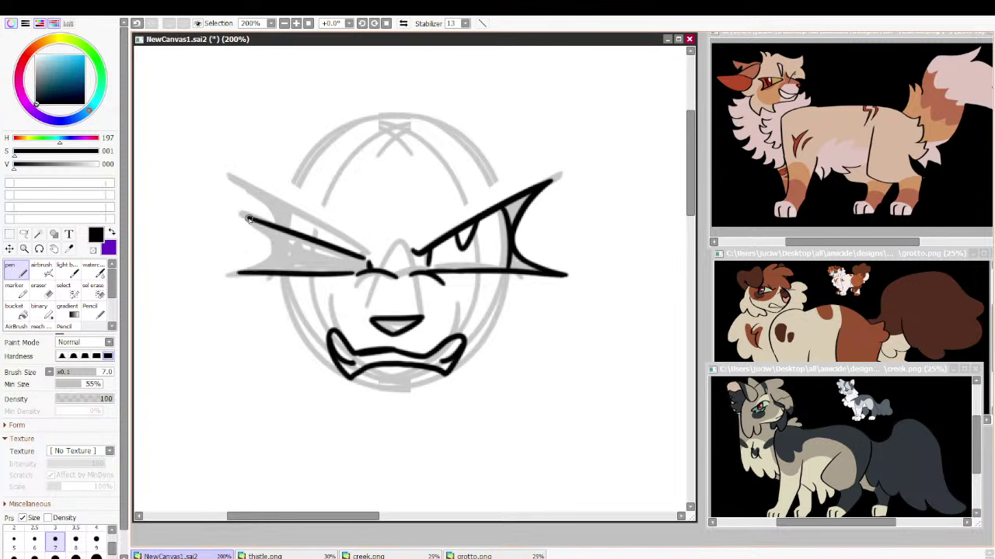
mouse_move(248, 220)
left_mouse_down()
mouse_move(287, 264)
mouse_move(280, 246)
mouse_move(278, 262)
mouse_move(238, 274)
left_mouse_up()
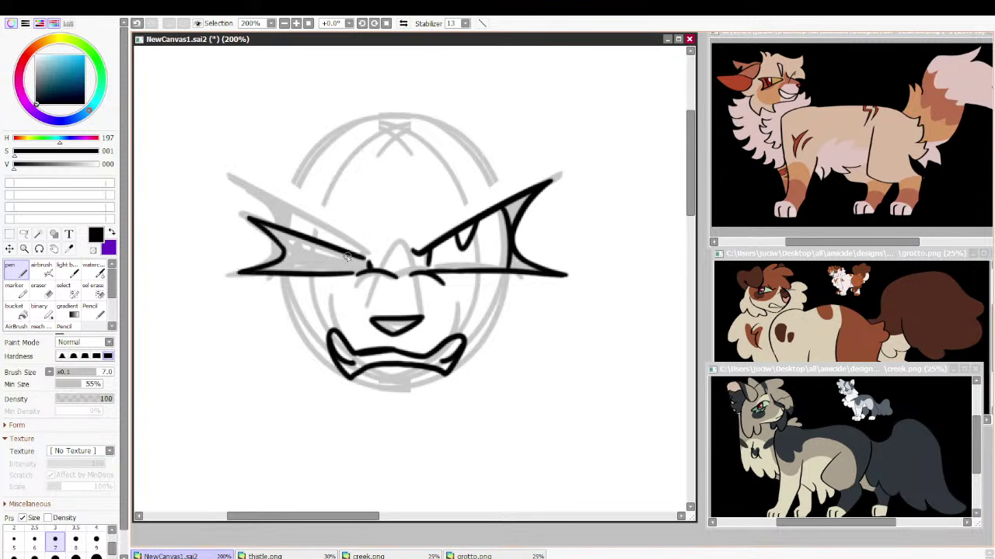
Ink two tall pointed furrows between the brows, rising from the inner corners of both eyes
mouse_move(312, 213)
left_mouse_down()
mouse_move(365, 259)
mouse_move(384, 223)
left_mouse_up()
key("ctrl+z")
mouse_move(383, 219)
left_mouse_down()
mouse_move(352, 174)
mouse_move(369, 263)
mouse_move(406, 206)
mouse_move(413, 164)
left_mouse_up()
left_click_drag(413, 167, 420, 219)
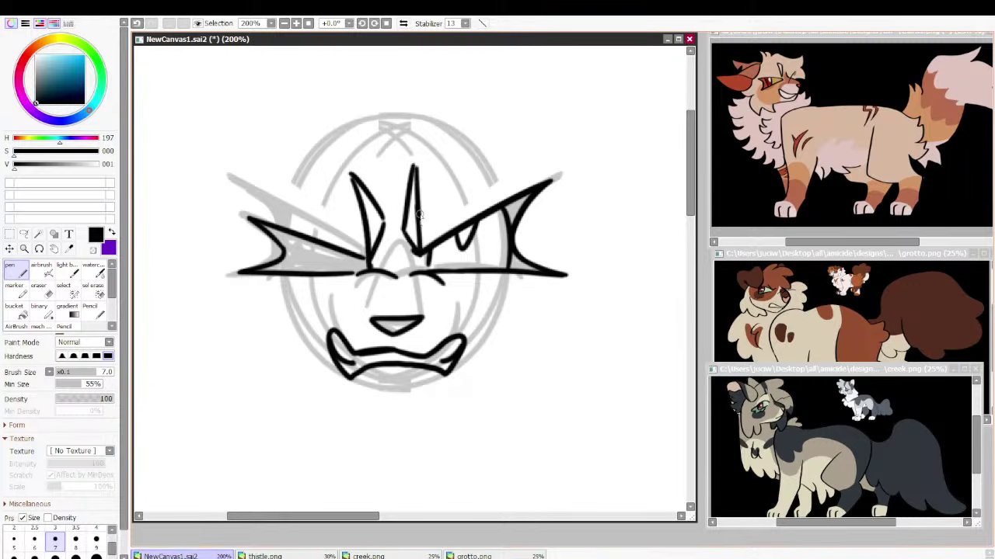
Try to fill the left eye with solid black using the Bucket tool
left_click(18, 310)
left_click(317, 256)
left_click(11, 272)
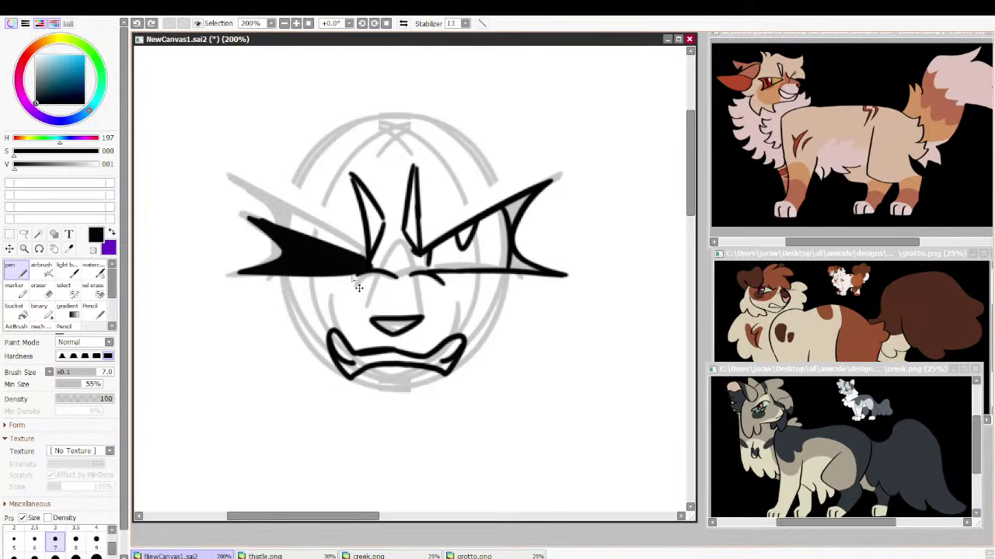
key("ctrl+z")
key("ctrl+z")
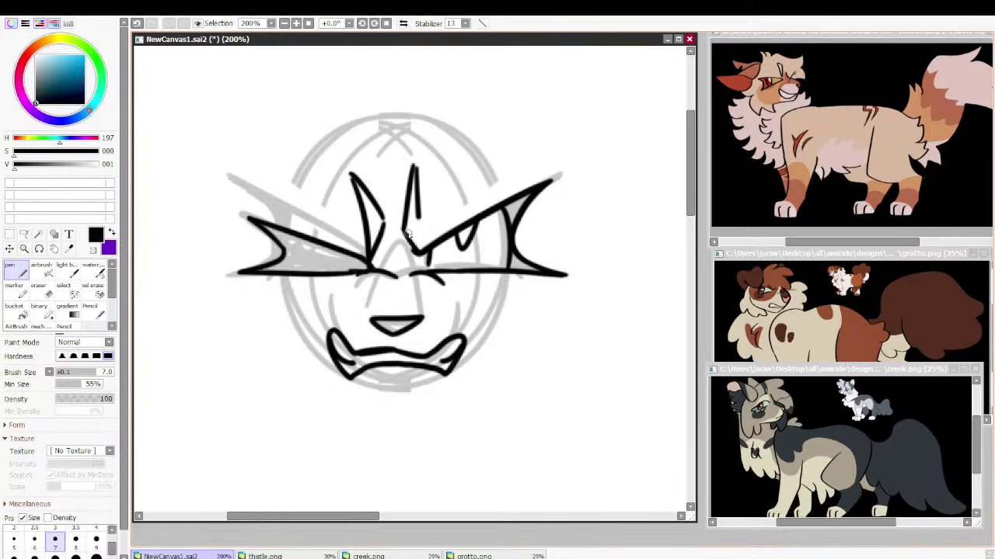
Close the right brow furrow down to the eye corner and thicken the right eye's slanted upper lid
left_click_drag(420, 245, 419, 251)
key("ctrl+z")
mouse_move(419, 215)
left_mouse_down()
mouse_move(417, 251)
mouse_move(508, 202)
left_mouse_up()
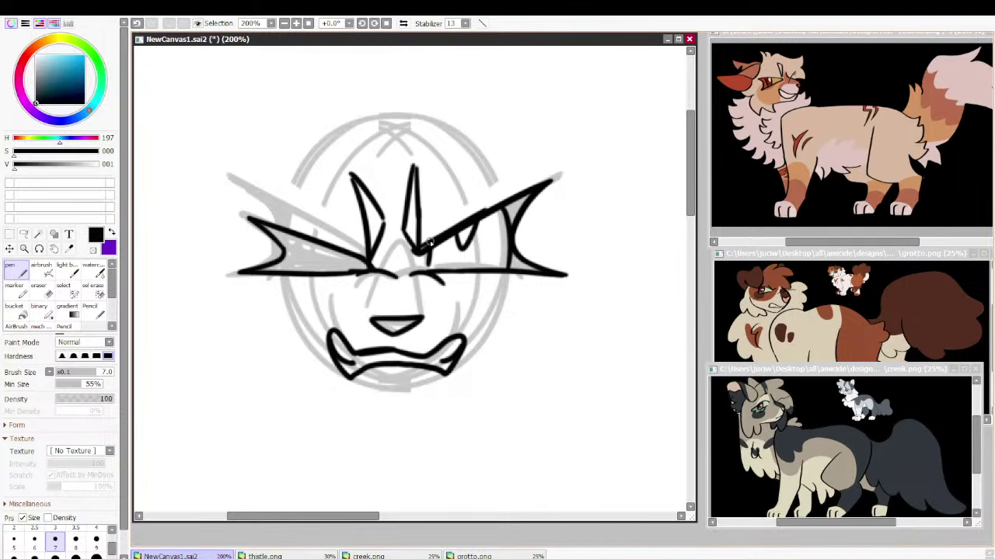
left_click_drag(423, 248, 542, 192)
mouse_move(368, 265)
left_mouse_down()
mouse_move(269, 222)
mouse_move(367, 267)
left_mouse_up()
key("ctrl+z")
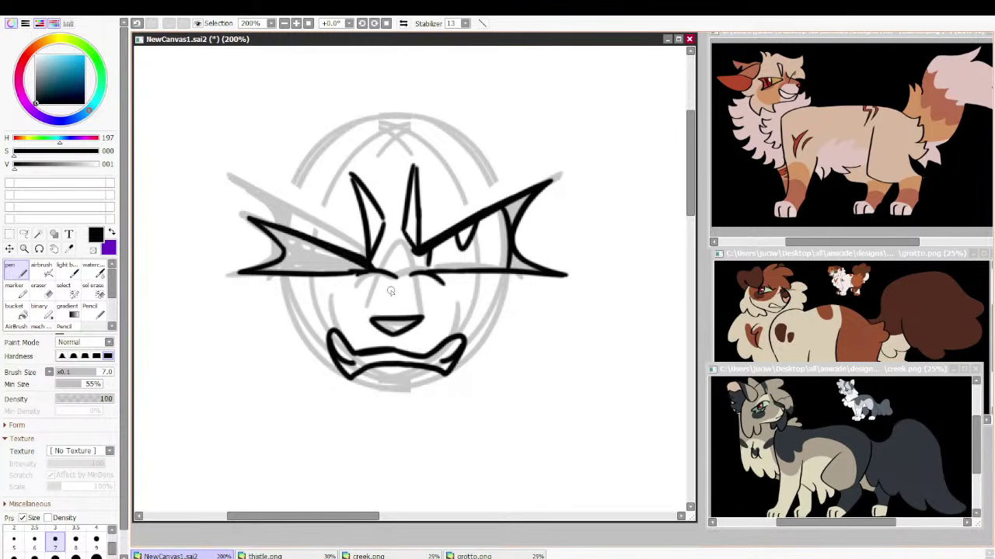
Set the Pen colour to dark red (H 14, S 71, V 59) and try a curved cut with drips under the left eye
left_click(31, 51)
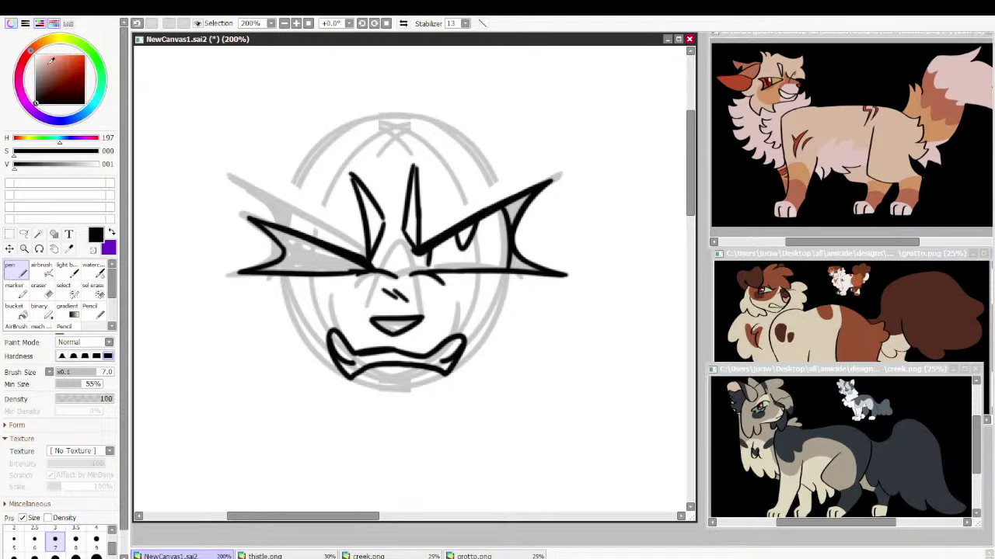
left_click(73, 75)
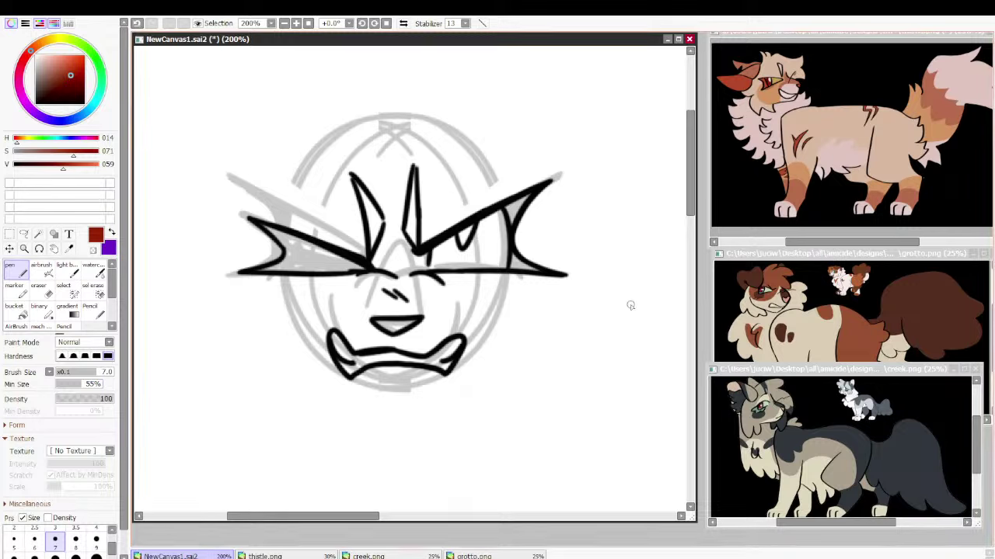
left_click_drag(412, 281, 329, 321)
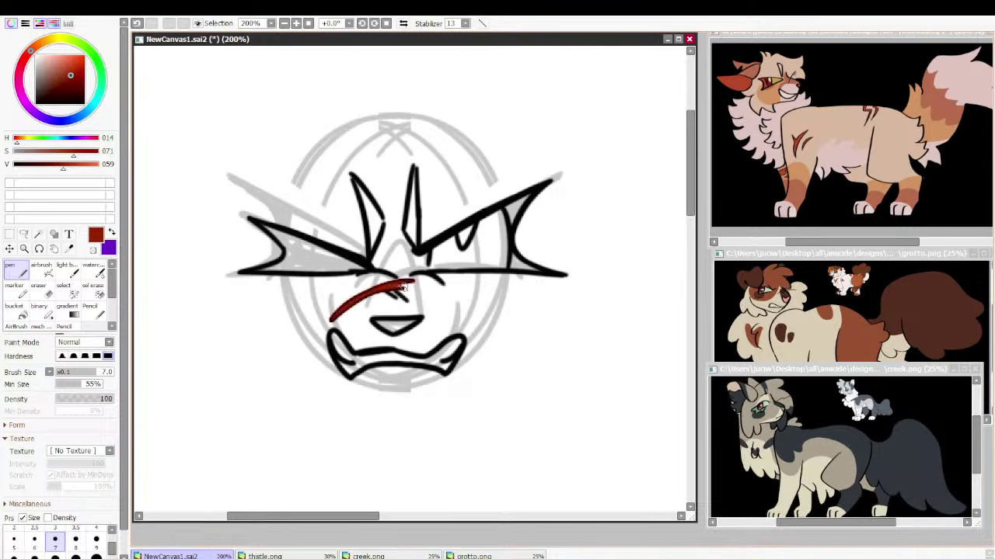
key("ctrl+z")
mouse_move(404, 271)
left_mouse_down()
mouse_move(337, 305)
mouse_move(371, 342)
left_mouse_up()
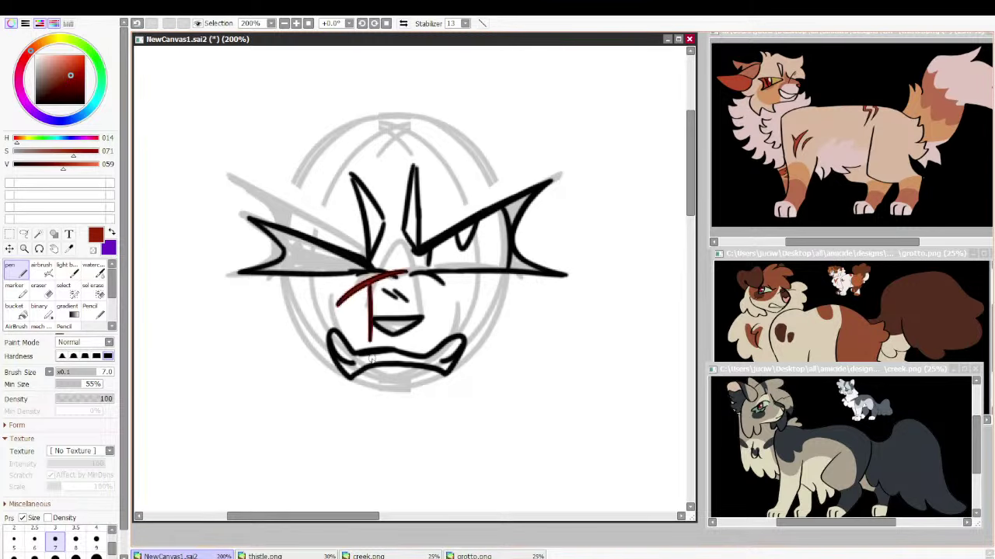
key("ctrl+z")
left_click_drag(367, 284, 368, 297)
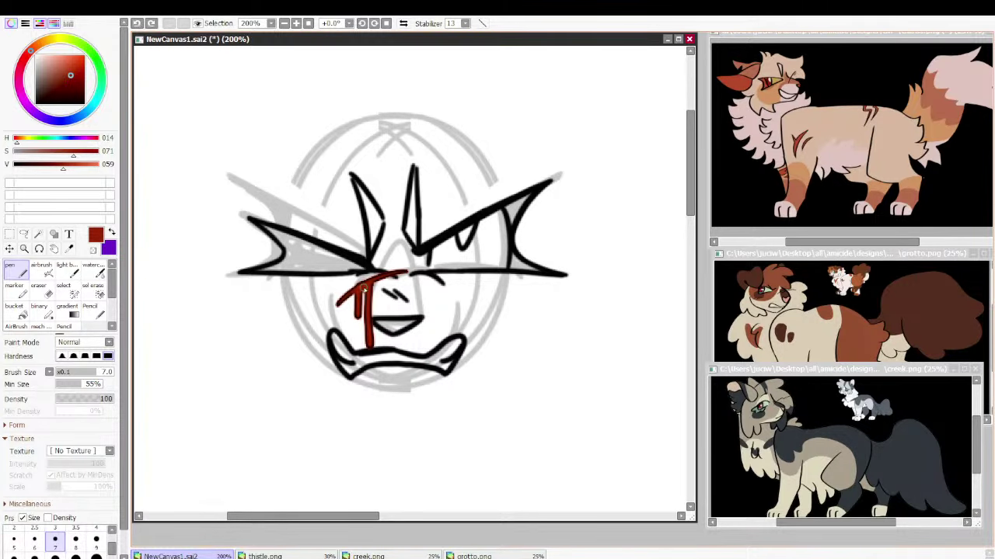
Redraw the dark red cut slanting across the nose bridge and add two blood drips running down from it
left_click_drag(332, 311, 429, 265)
key("ctrl+z")
mouse_move(332, 308)
left_mouse_down()
mouse_move(416, 268)
mouse_move(333, 309)
left_mouse_up()
key("ctrl+z")
key("ctrl+z")
mouse_move(406, 271)
left_mouse_down()
mouse_move(328, 311)
mouse_move(411, 272)
mouse_move(372, 293)
mouse_move(393, 279)
left_mouse_up()
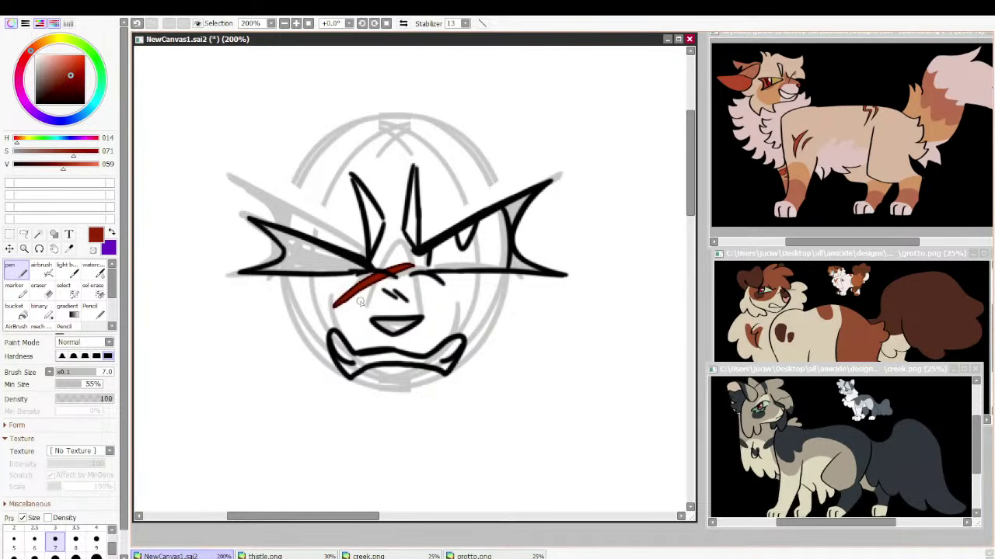
left_click_drag(359, 291, 359, 354)
left_click_drag(371, 290, 372, 318)
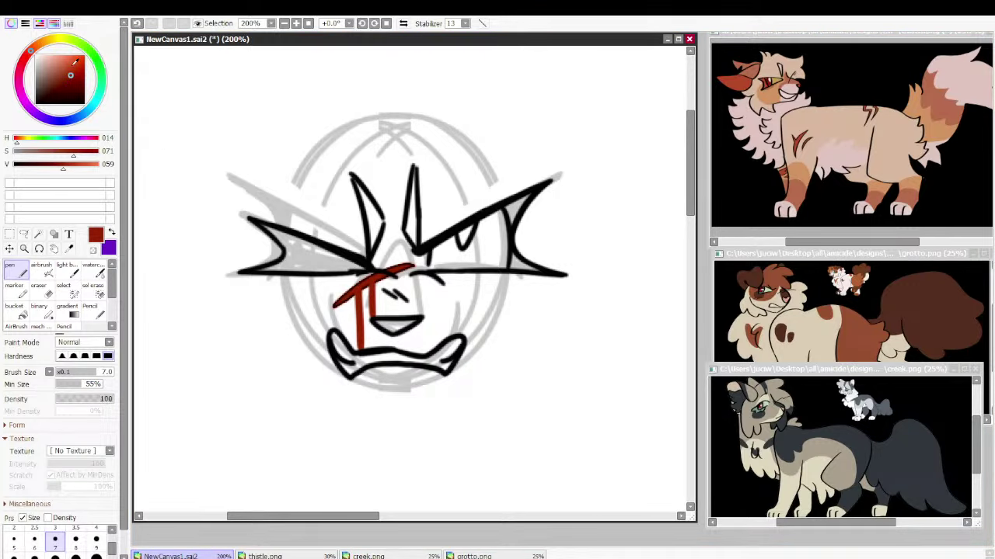
Switch to black and outline the head's hair tuft, the swept forelock and the pointed fur down the right side
left_click(36, 105)
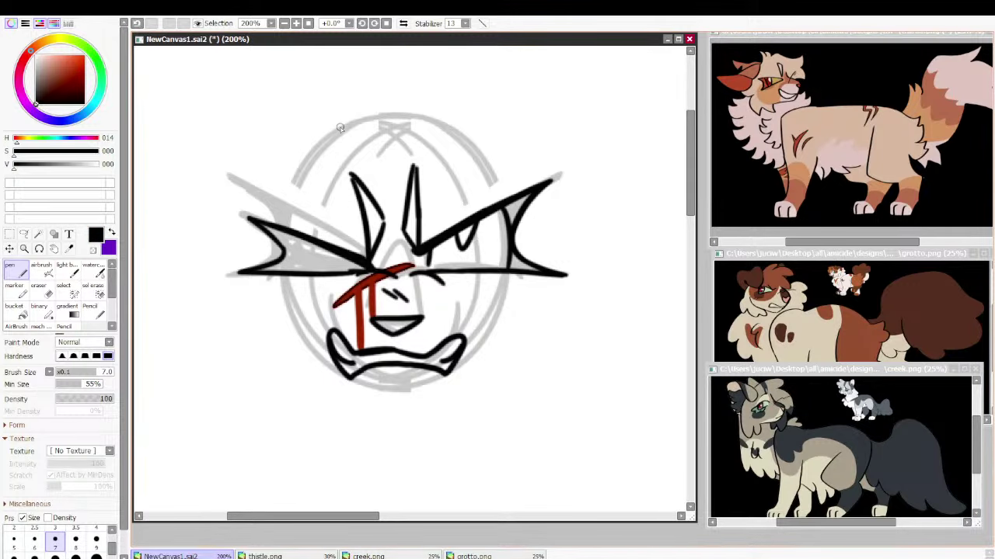
mouse_move(340, 127)
left_mouse_down()
mouse_move(391, 99)
mouse_move(388, 84)
mouse_move(425, 102)
mouse_move(505, 114)
mouse_move(564, 96)
mouse_move(568, 109)
mouse_move(571, 240)
mouse_move(608, 298)
mouse_move(517, 334)
mouse_move(510, 426)
mouse_move(486, 380)
mouse_move(460, 419)
mouse_move(439, 394)
left_mouse_up()
key("ctrl+z")
key("ctrl+z")
key("ctrl+z")
key("ctrl+z")
key("ctrl+z")
key("ctrl+z")
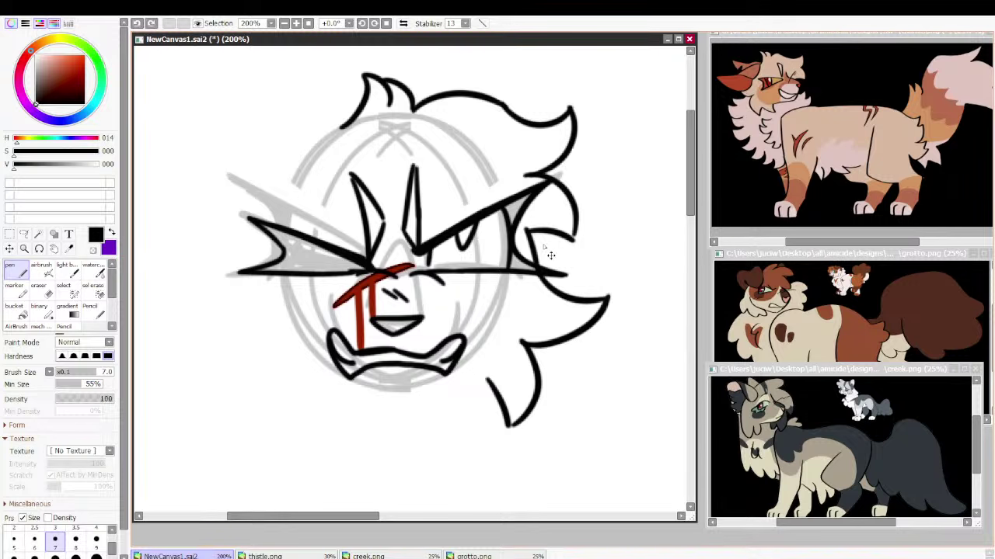
Rework the spiky right cheek fur and ink the curved chin line below the mouth
mouse_move(528, 232)
left_mouse_down()
mouse_move(589, 272)
mouse_move(537, 328)
mouse_move(533, 404)
mouse_move(488, 372)
mouse_move(462, 428)
mouse_move(451, 398)
mouse_move(379, 401)
mouse_move(390, 405)
left_mouse_up()
key("ctrl+z")
key("ctrl+z")
mouse_move(337, 381)
left_mouse_down()
mouse_move(413, 405)
mouse_move(401, 406)
mouse_move(471, 377)
left_mouse_up()
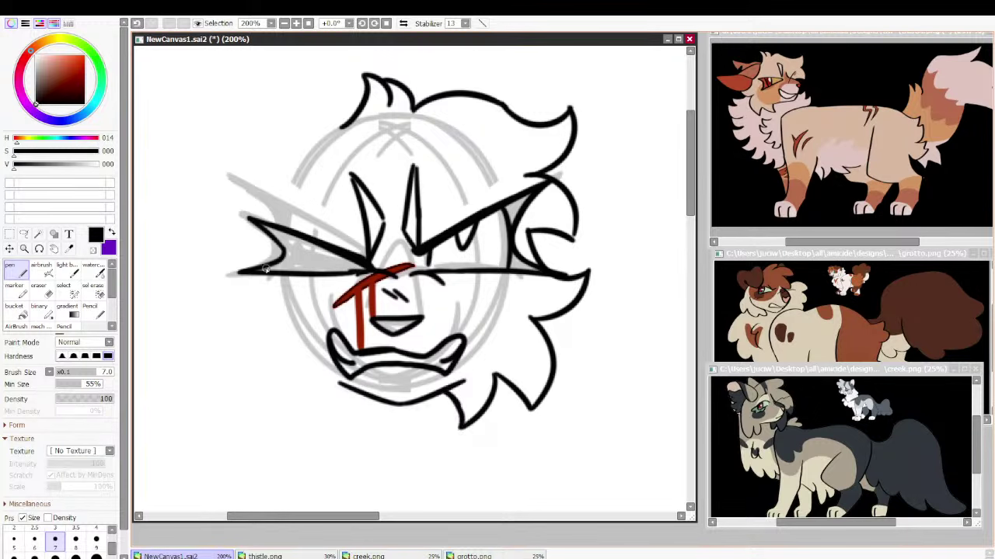
Ink the spiky left cheek fur from below the left eye down to the chin line
mouse_move(219, 280)
left_mouse_down()
mouse_move(245, 317)
mouse_move(285, 321)
left_mouse_up()
key("ctrl+z")
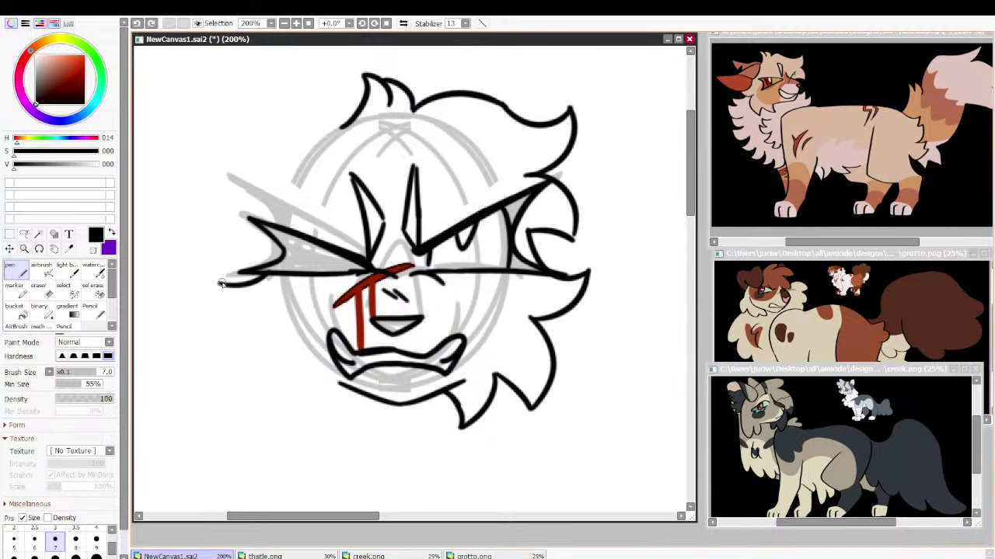
mouse_move(218, 282)
left_mouse_down()
mouse_move(255, 316)
mouse_move(279, 321)
mouse_move(264, 400)
mouse_move(303, 355)
mouse_move(335, 419)
mouse_move(339, 388)
left_mouse_up()
key("ctrl+z")
key("ctrl+z")
left_click_drag(269, 404, 304, 371)
mouse_move(304, 373)
left_mouse_down()
mouse_move(308, 406)
mouse_move(333, 419)
left_mouse_up()
left_click_drag(333, 420, 341, 384)
Ink the head's upper left edge and the outspread left ear, with a short crease over the left eye
left_click_drag(342, 125, 230, 177)
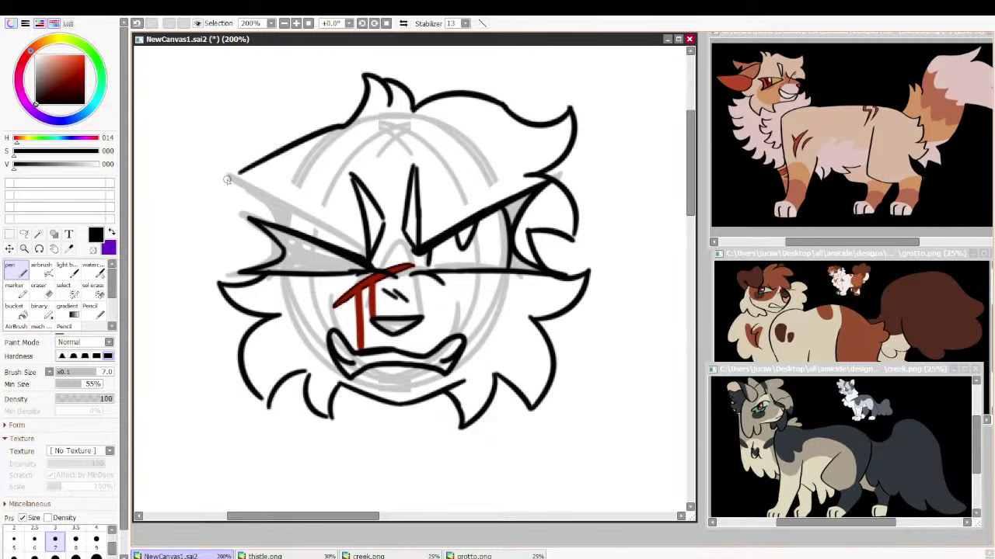
mouse_move(293, 146)
left_mouse_down()
mouse_move(175, 142)
mouse_move(195, 220)
mouse_move(242, 274)
left_mouse_up()
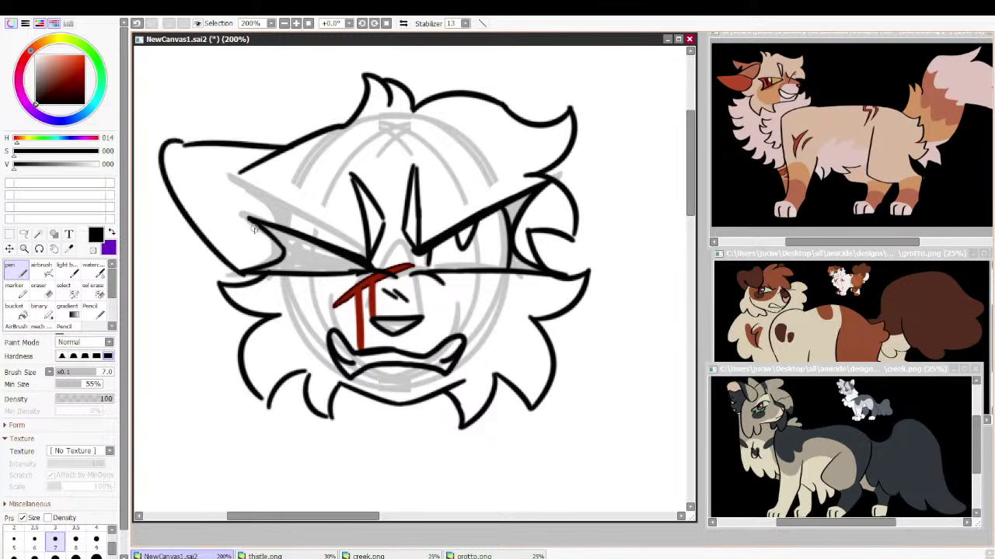
left_click_drag(256, 205, 269, 275)
mouse_move(266, 233)
left_mouse_down()
mouse_move(299, 229)
mouse_move(273, 269)
left_mouse_up()
key("ctrl+z")
key("ctrl+z")
key("ctrl+z")
mouse_move(276, 232)
left_mouse_down()
mouse_move(327, 185)
mouse_move(318, 143)
mouse_move(282, 229)
left_mouse_up()
key("ctrl+z")
Ink the rounded right ear from behind the forelock down to the cheek fur
mouse_move(573, 148)
left_mouse_down()
mouse_move(631, 149)
mouse_move(583, 260)
left_mouse_up()
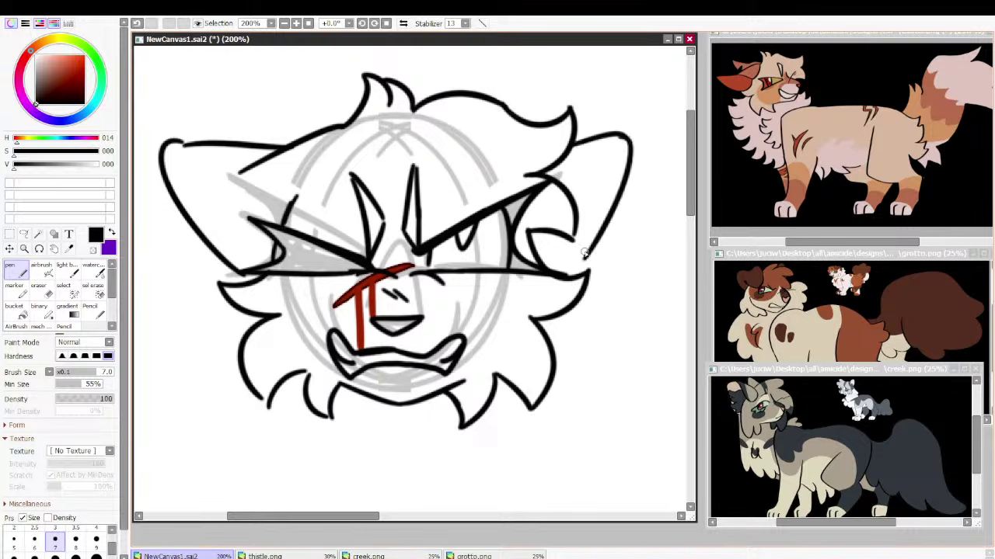
key("ctrl+z")
key("ctrl+z")
mouse_move(569, 152)
left_mouse_down()
mouse_move(616, 147)
mouse_move(604, 148)
mouse_move(634, 171)
mouse_move(608, 237)
mouse_move(572, 280)
left_mouse_up()
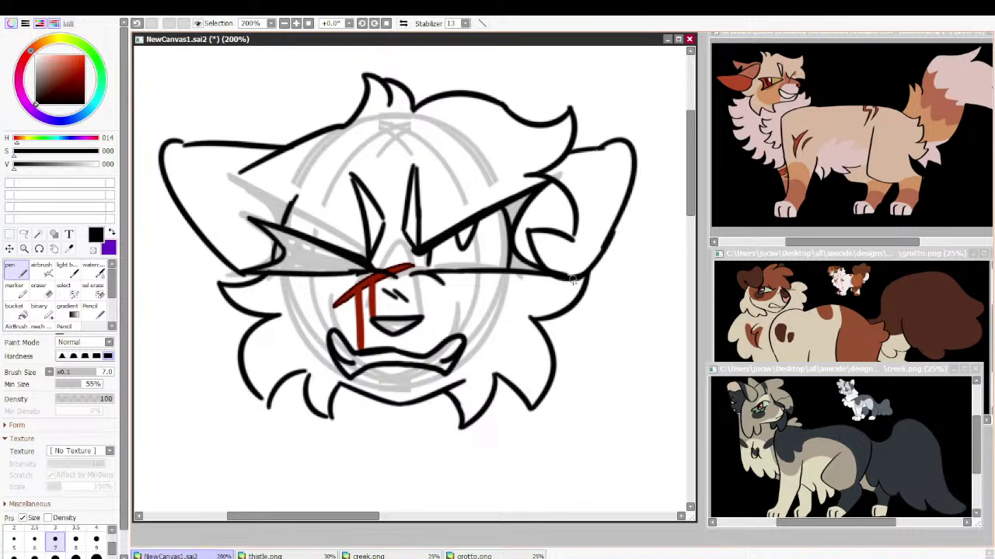
Add short slanted hatch marks on both cheeks and a jagged puff mark beside the right cheek
left_click_drag(508, 290, 516, 304)
left_click_drag(515, 299, 524, 314)
left_click_drag(273, 290, 297, 311)
left_click_drag(286, 297, 317, 318)
mouse_move(595, 338)
left_mouse_down()
mouse_move(648, 348)
mouse_move(636, 379)
mouse_move(605, 364)
left_mouse_up()
Draw a jagged puff mark beside the left cheek and add small sweat drops on both cheeks
mouse_move(150, 355)
left_mouse_down()
mouse_move(190, 334)
mouse_move(210, 381)
left_mouse_up()
left_click_drag(181, 398, 160, 423)
key("ctrl+z")
key("ctrl+z")
key("ctrl+z")
mouse_move(170, 360)
left_mouse_down()
mouse_move(210, 393)
mouse_move(193, 400)
left_mouse_up()
mouse_move(201, 411)
left_mouse_down()
mouse_move(167, 425)
mouse_move(187, 434)
left_mouse_up()
key("ctrl+z")
left_click_drag(159, 363, 161, 396)
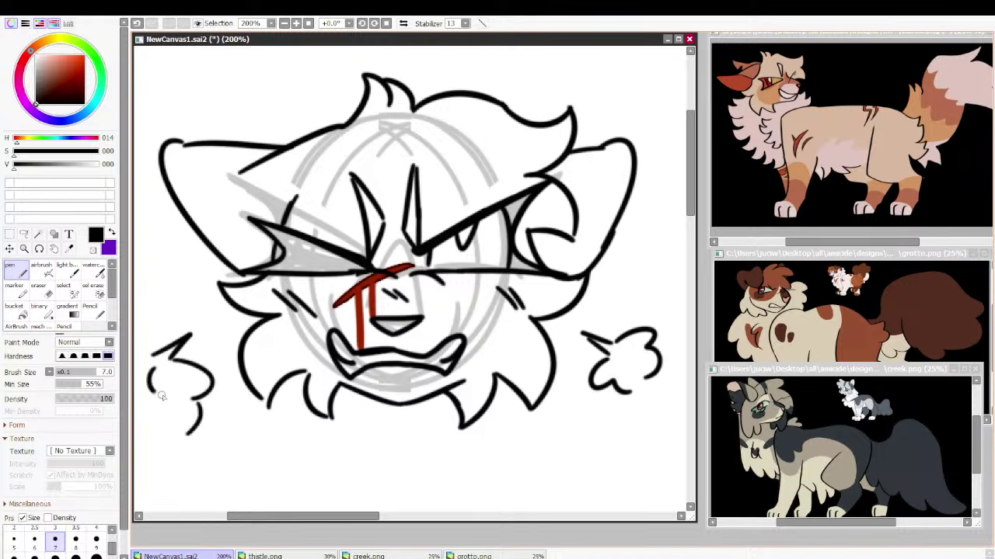
key("ctrl+z")
left_click_drag(481, 311, 493, 309)
left_click_drag(305, 340, 315, 347)
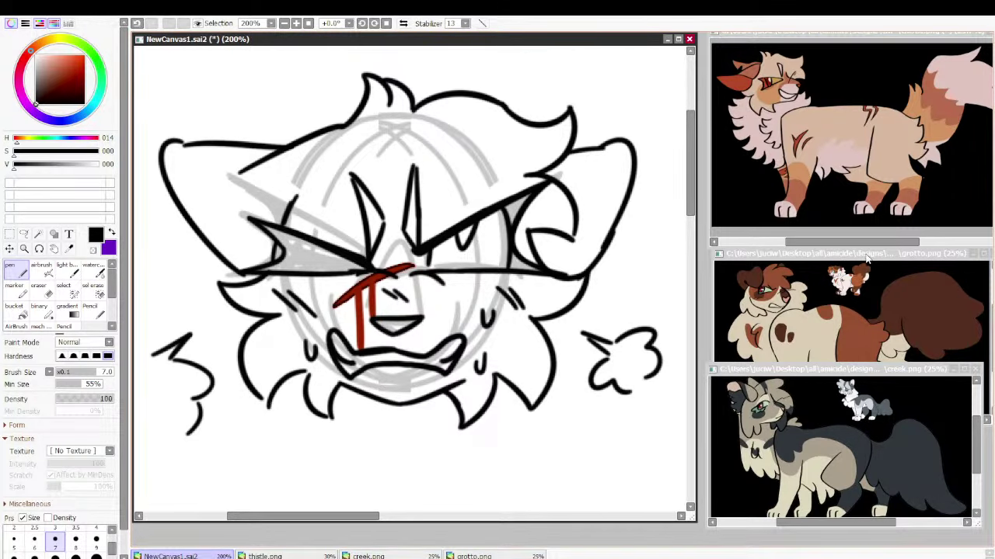
Sample beige from the thistle reference, set the brush size to 20 and paint the ears and upper face
left_click(769, 69, "alt")
left_click(356, 339)
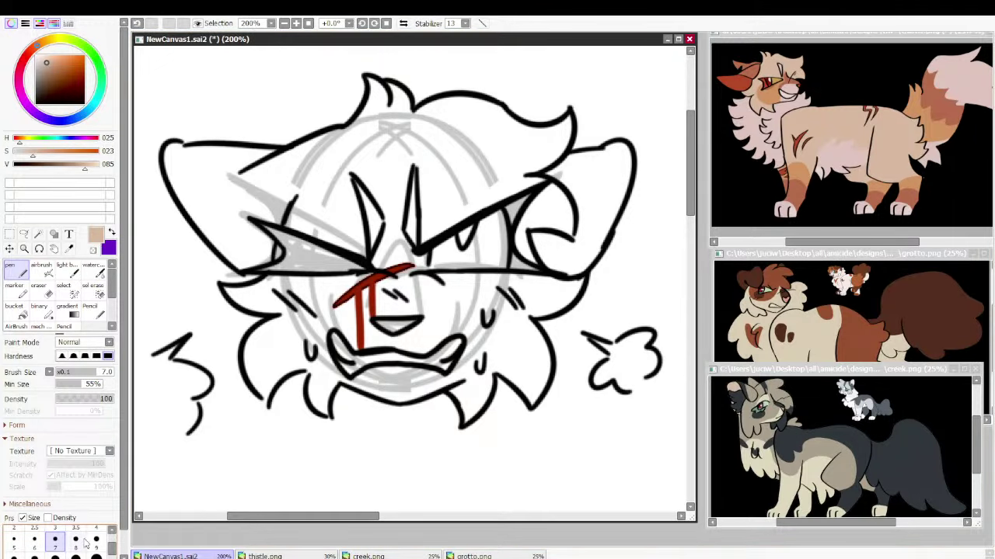
left_click(97, 555)
mouse_move(301, 244)
left_mouse_down()
mouse_move(391, 171)
mouse_move(237, 196)
mouse_move(388, 136)
mouse_move(303, 171)
mouse_move(175, 151)
mouse_move(228, 226)
mouse_move(220, 242)
mouse_move(272, 283)
mouse_move(206, 175)
mouse_move(276, 198)
mouse_move(291, 290)
mouse_move(232, 286)
mouse_move(237, 299)
mouse_move(272, 299)
mouse_move(263, 303)
mouse_move(284, 326)
mouse_move(248, 361)
mouse_move(280, 321)
left_mouse_up()
mouse_move(251, 364)
left_mouse_down()
mouse_move(268, 397)
mouse_move(326, 345)
mouse_move(338, 359)
mouse_move(282, 336)
mouse_move(447, 198)
mouse_move(421, 202)
mouse_move(505, 187)
mouse_move(544, 206)
mouse_move(521, 307)
mouse_move(594, 225)
mouse_move(552, 278)
left_mouse_up()
left_click_drag(607, 152, 605, 204)
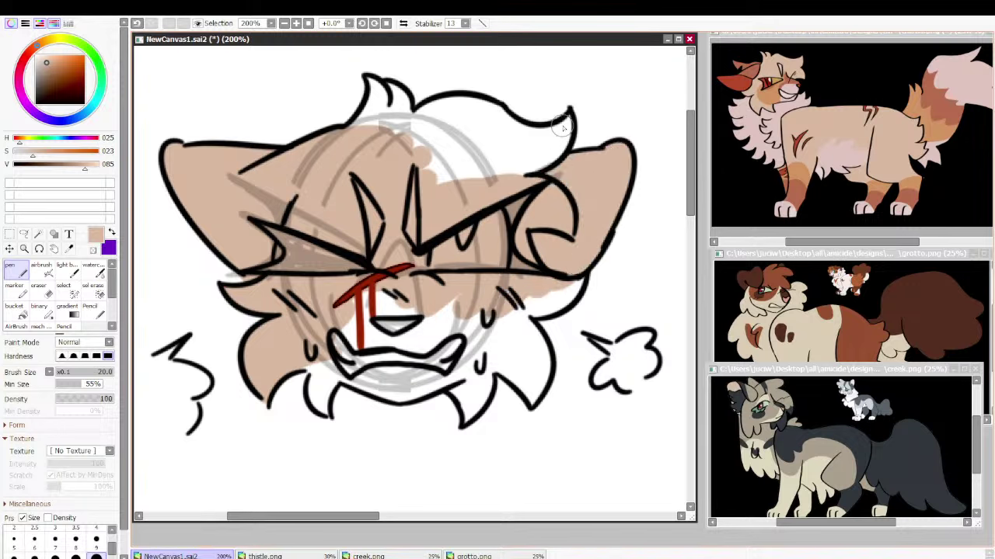
Paint the forehead, the swept forelock and the hair tuft beige
mouse_move(563, 126)
left_mouse_down()
mouse_move(558, 144)
mouse_move(505, 117)
mouse_move(516, 120)
mouse_move(476, 115)
mouse_move(504, 124)
mouse_move(494, 109)
mouse_move(530, 137)
mouse_move(555, 138)
mouse_move(449, 119)
mouse_move(398, 145)
left_mouse_up()
key("ctrl+z")
right_click(409, 140)
mouse_move(485, 122)
left_mouse_down()
mouse_move(503, 129)
mouse_move(379, 160)
mouse_move(513, 152)
mouse_move(498, 187)
left_mouse_up()
right_click(519, 133)
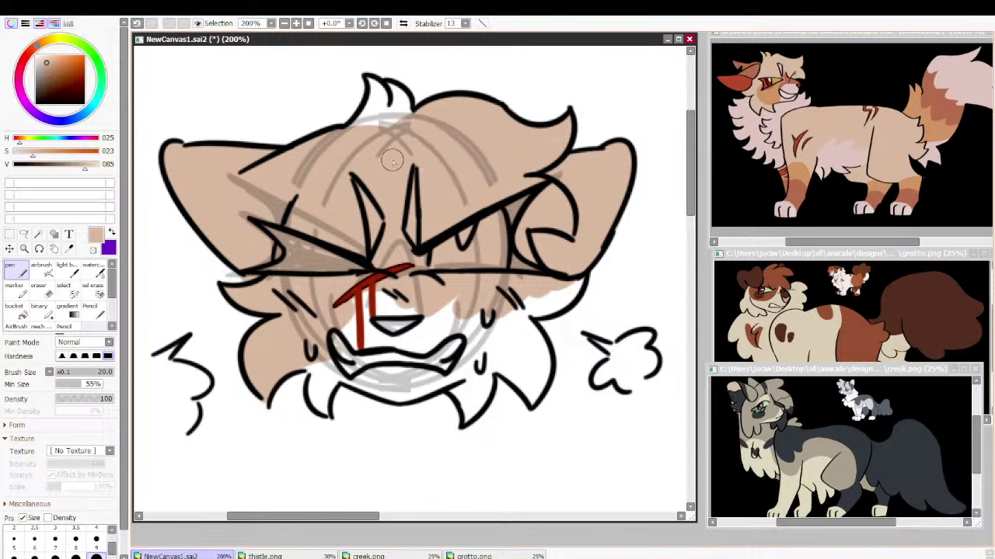
mouse_move(390, 116)
left_mouse_down()
mouse_move(392, 82)
mouse_move(385, 98)
mouse_move(373, 85)
mouse_move(374, 147)
left_mouse_up()
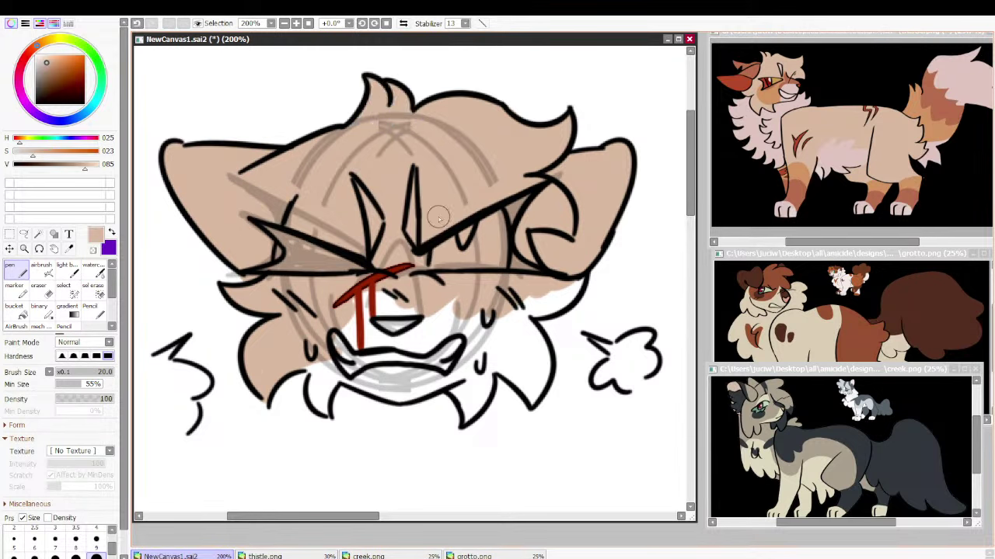
Paint the rest of the right cheek, the muzzle, the chin and the lower fur tufts beige
mouse_move(523, 327)
left_mouse_down()
mouse_move(542, 372)
mouse_move(530, 404)
mouse_move(513, 295)
mouse_move(572, 287)
left_mouse_up()
mouse_move(455, 311)
left_mouse_down()
mouse_move(373, 326)
mouse_move(338, 315)
mouse_move(428, 349)
mouse_move(374, 381)
mouse_move(404, 392)
mouse_move(497, 326)
mouse_move(460, 398)
mouse_move(466, 419)
mouse_move(486, 365)
mouse_move(463, 385)
left_mouse_up()
mouse_move(327, 379)
left_mouse_down()
mouse_move(319, 409)
mouse_move(331, 366)
mouse_move(303, 359)
left_mouse_up()
key("c")
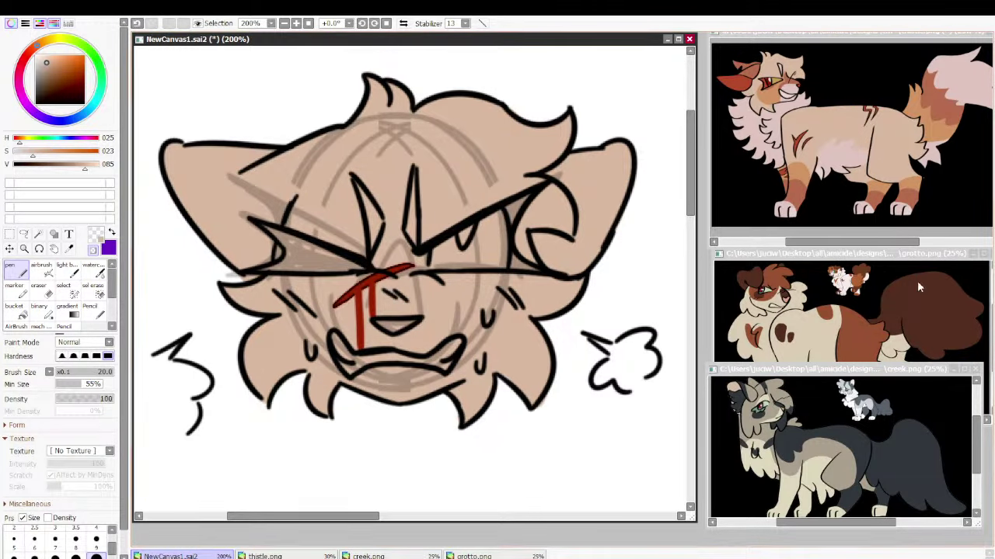
Sample tan orange from the thistle reference's face and paint a large rounded patch over the muzzle and inner cheeks
left_click(769, 100, "alt")
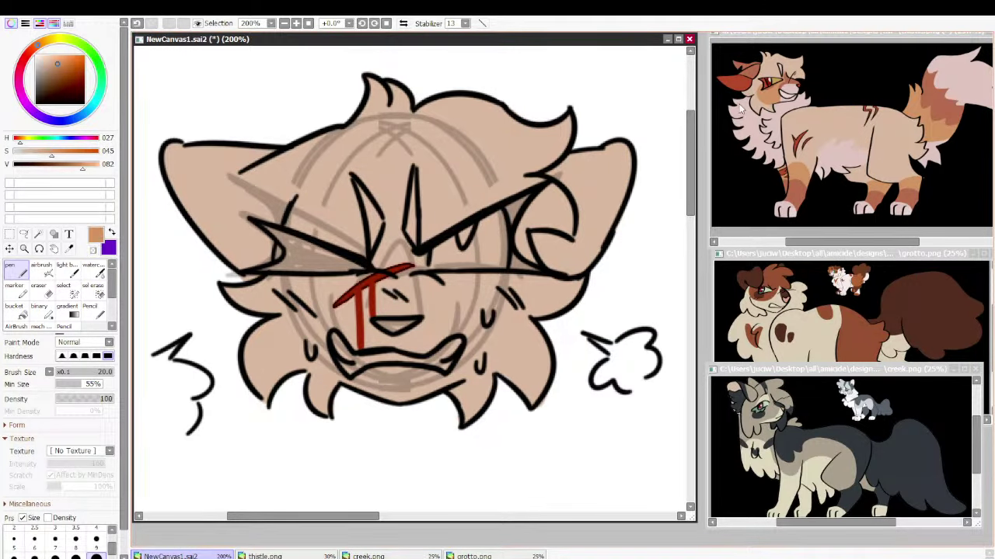
mouse_move(355, 307)
left_mouse_down()
mouse_move(318, 287)
mouse_move(353, 373)
mouse_move(381, 311)
left_mouse_up()
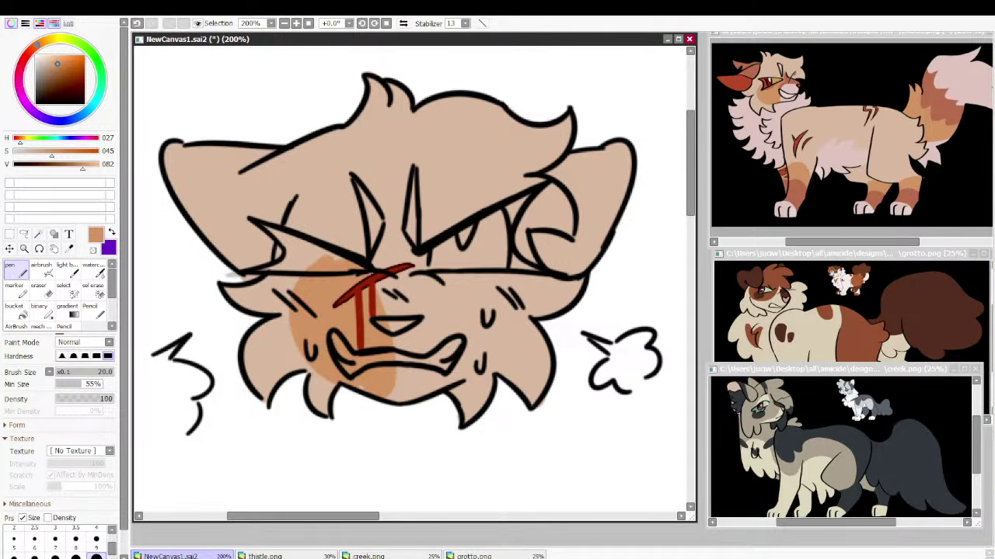
mouse_move(472, 284)
left_mouse_down()
mouse_move(421, 376)
mouse_move(365, 397)
mouse_move(435, 326)
mouse_move(389, 280)
mouse_move(473, 284)
mouse_move(476, 311)
left_mouse_up()
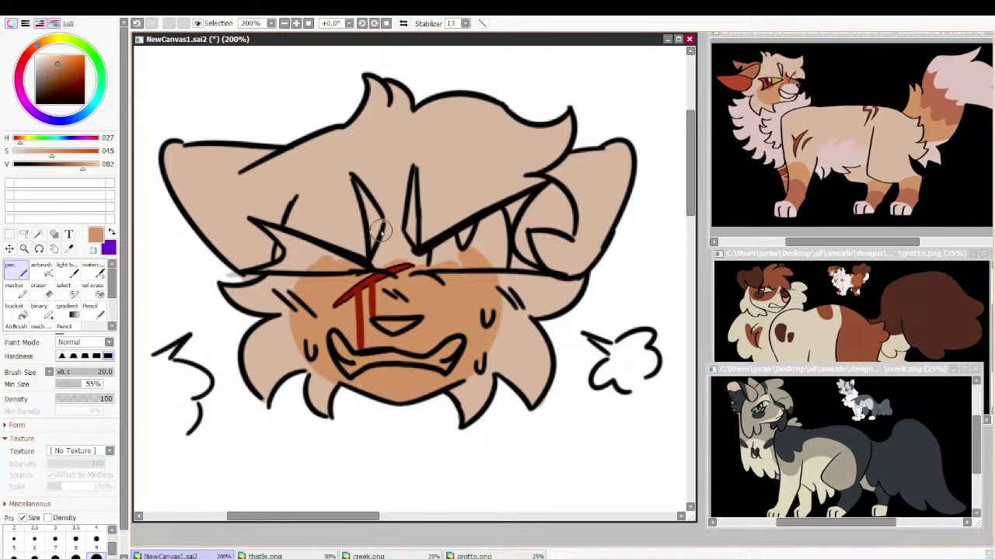
Extend the tan orange marking up the nose bridge to a rounded end between the brow furrows
mouse_move(385, 225)
left_mouse_down()
mouse_move(414, 254)
mouse_move(396, 269)
left_mouse_up()
mouse_move(369, 246)
left_mouse_down()
mouse_move(392, 184)
mouse_move(427, 234)
left_mouse_up()
right_click(432, 187)
left_click_drag(362, 220, 360, 235)
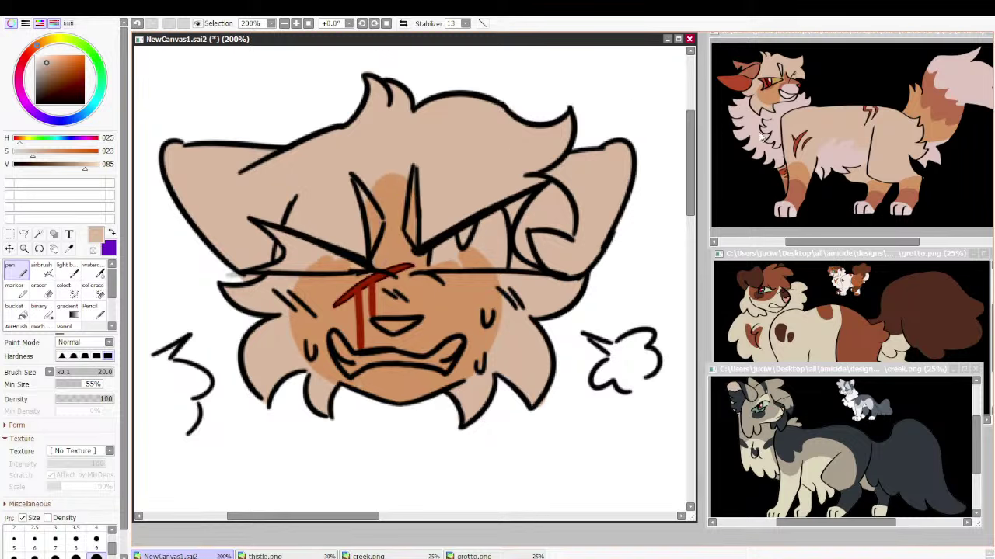
key("ctrl+z")
key("ctrl+z")
Sample reddish brown from the thistle reference's muzzle and paint it along the nose bridge and around the mouth
right_click(791, 79)
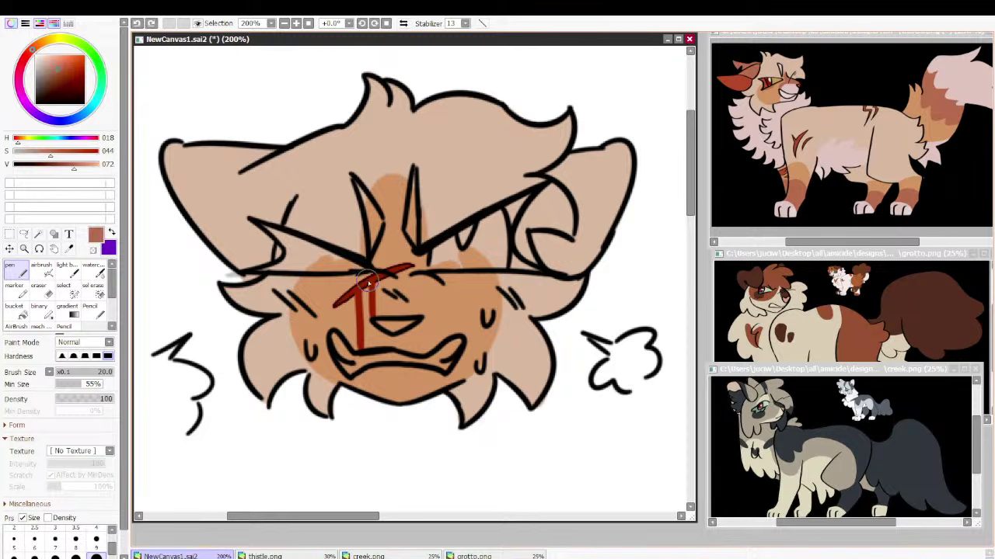
mouse_move(375, 268)
left_mouse_down()
mouse_move(404, 238)
mouse_move(391, 248)
mouse_move(389, 318)
mouse_move(439, 299)
mouse_move(452, 344)
left_mouse_up()
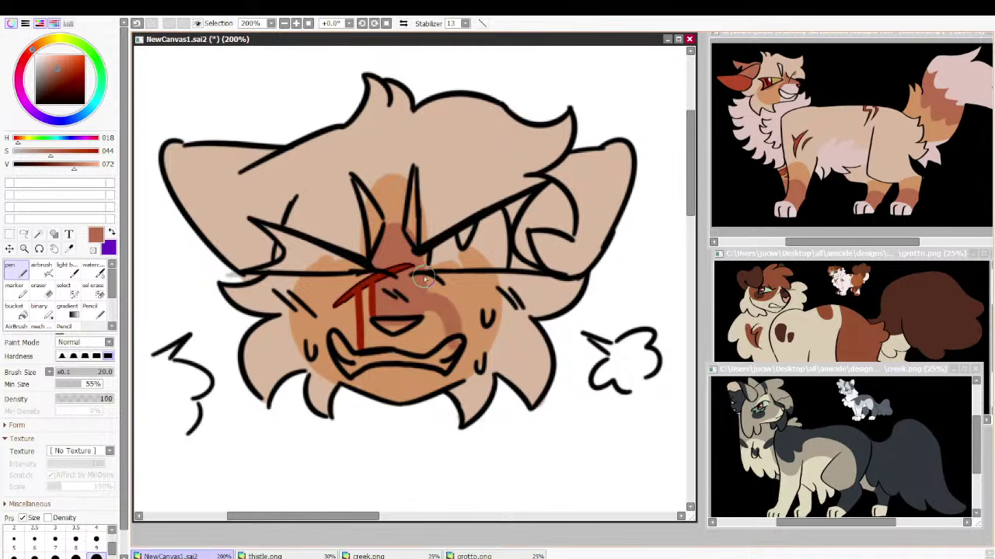
left_click_drag(424, 277, 449, 341)
mouse_move(376, 291)
left_mouse_down()
mouse_move(342, 351)
mouse_move(348, 324)
mouse_move(366, 352)
mouse_move(414, 332)
mouse_move(365, 389)
mouse_move(408, 381)
left_mouse_up()
Sample pale pink from the thistle reference's chest fur and paint the muzzle below the nose and the chin, refining the edges
right_click(758, 128)
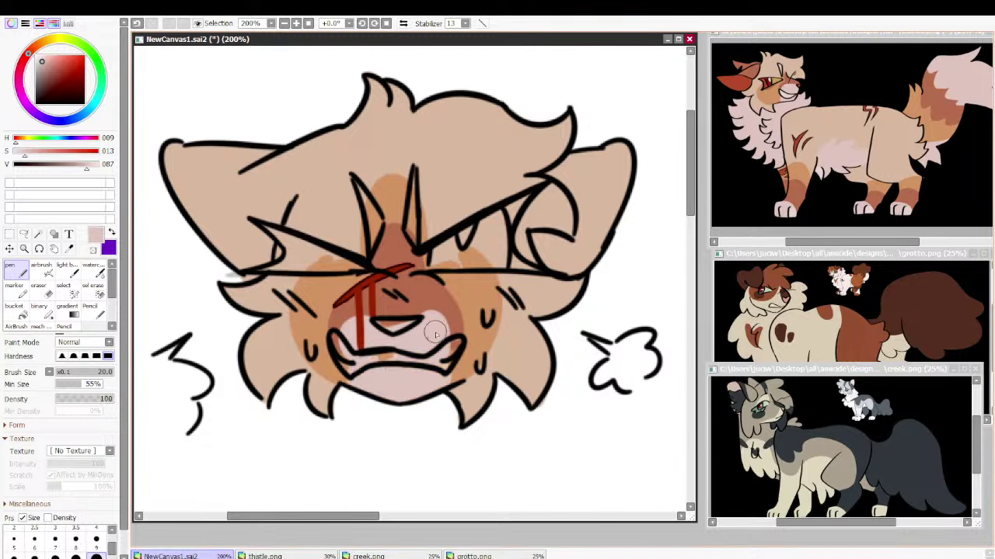
left_click(416, 311, "alt")
mouse_move(416, 311)
left_mouse_down()
mouse_move(456, 327)
mouse_move(454, 353)
mouse_move(417, 316)
mouse_move(450, 316)
mouse_move(457, 345)
mouse_move(466, 288)
left_mouse_up()
right_click(429, 328)
left_click_drag(429, 317, 452, 343)
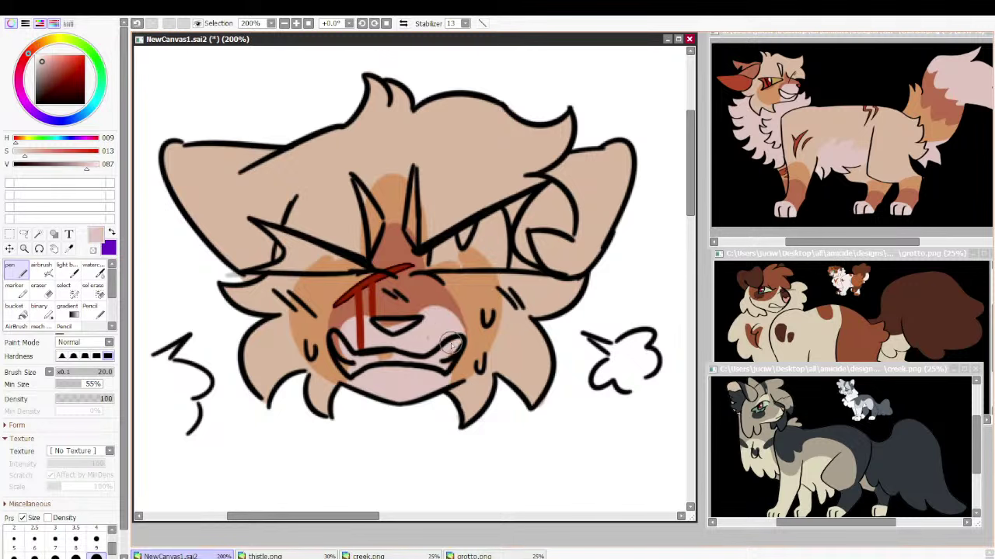
Widen the pale pink muzzle marking beside the nose toward the corner of the mouth
mouse_move(370, 330)
left_mouse_down()
mouse_move(337, 347)
mouse_move(339, 333)
mouse_move(337, 343)
left_mouse_up()
key("ctrl+z")
mouse_move(426, 320)
left_mouse_down()
mouse_move(451, 350)
mouse_move(457, 334)
left_mouse_up()
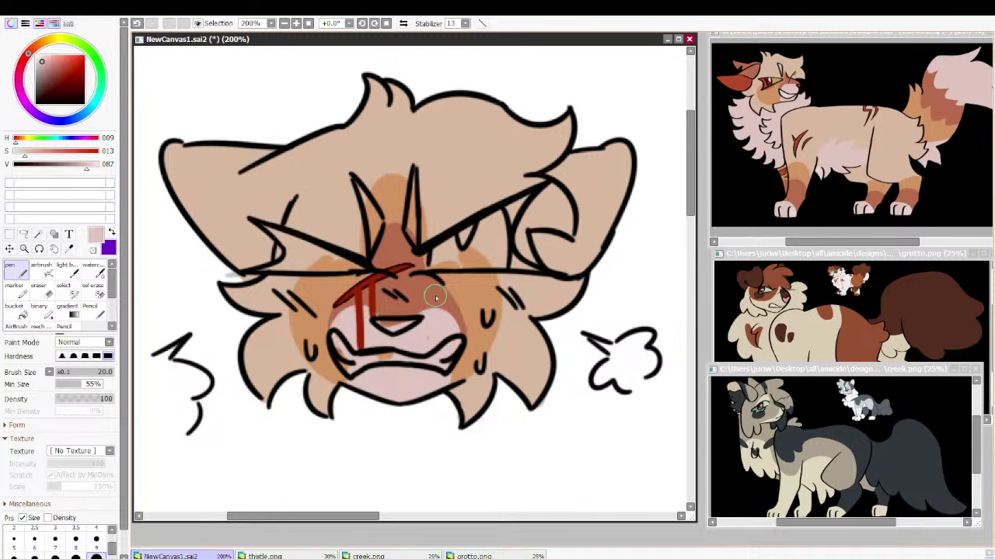
Sample reddish brown from the nose bridge and paint a patch under each eye
right_click(440, 292)
left_click_drag(445, 269, 508, 268)
key("ctrl+z")
left_click_drag(343, 277, 275, 271)
mouse_move(458, 267)
left_mouse_down()
mouse_move(492, 272)
mouse_move(566, 241)
mouse_move(442, 261)
mouse_move(536, 264)
mouse_move(565, 236)
mouse_move(537, 235)
mouse_move(604, 260)
mouse_move(565, 266)
mouse_move(593, 247)
mouse_move(544, 243)
mouse_move(571, 251)
mouse_move(599, 149)
mouse_move(581, 159)
mouse_move(583, 248)
mouse_move(597, 163)
mouse_move(621, 157)
mouse_move(621, 138)
mouse_move(585, 165)
mouse_move(568, 161)
mouse_move(555, 172)
mouse_move(567, 172)
mouse_move(572, 225)
left_mouse_up()
Colour both ears reddish brown, blending the marking down to the edges of the forehead hair
right_click(572, 220)
right_click(568, 176)
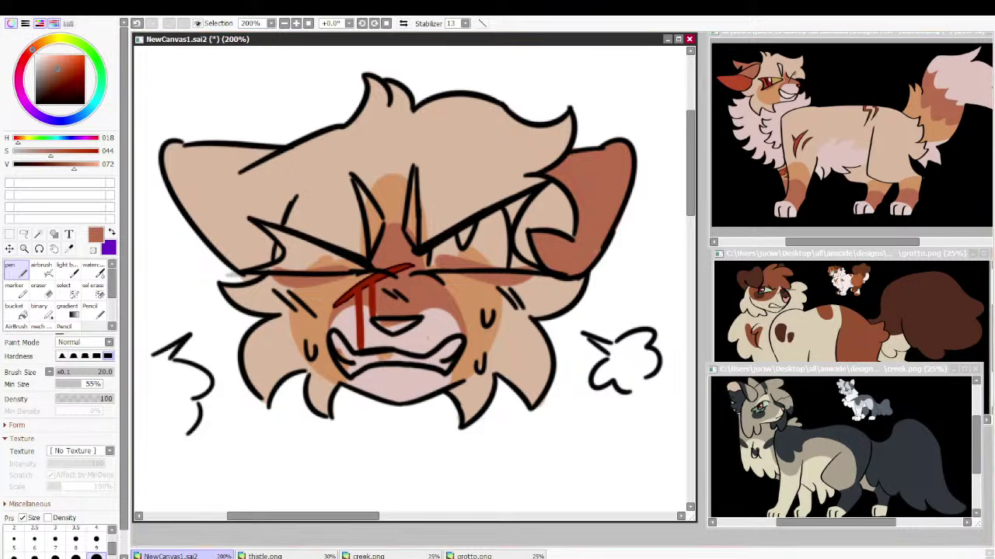
mouse_move(265, 161)
left_mouse_down()
mouse_move(283, 204)
mouse_move(299, 179)
mouse_move(270, 248)
mouse_move(274, 205)
mouse_move(265, 258)
mouse_move(217, 267)
mouse_move(231, 249)
mouse_move(208, 223)
mouse_move(217, 151)
mouse_move(165, 152)
left_mouse_up()
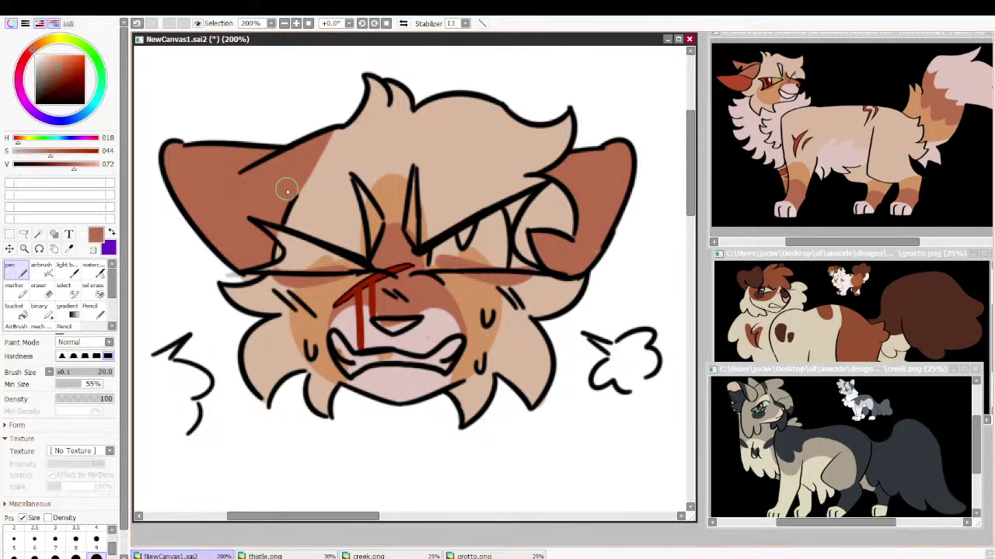
mouse_move(285, 190)
left_mouse_down()
mouse_move(337, 125)
mouse_move(347, 171)
mouse_move(284, 204)
left_mouse_up()
key("ctrl+z")
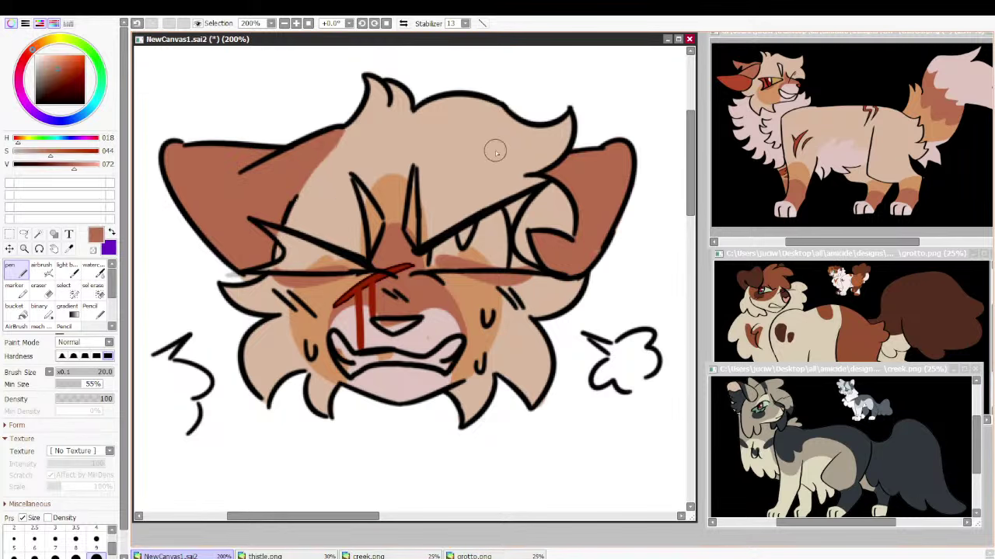
Sample red from the thistle reference's eye area and colour the scarred eye and the open eye's outer corner, using Specified Layer as the fill source
right_click(768, 78)
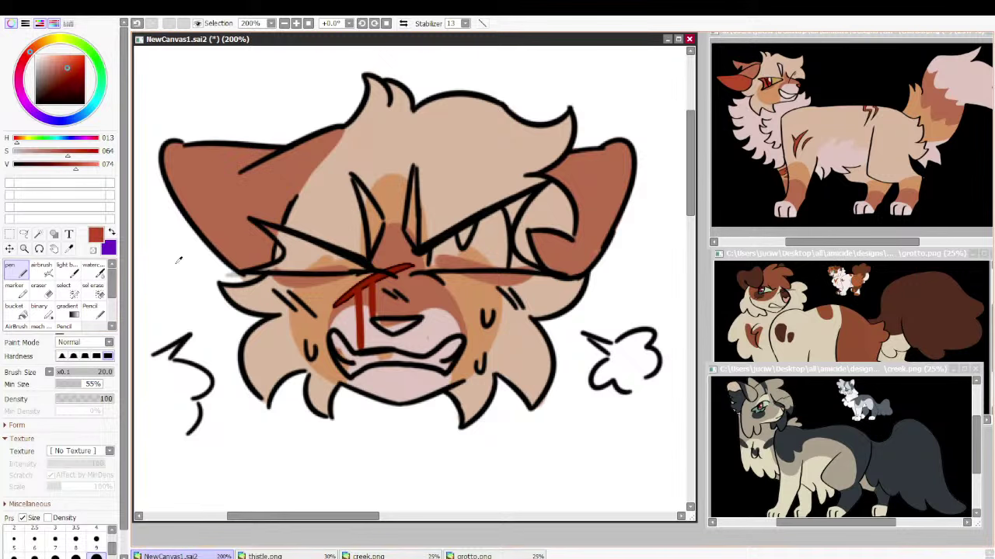
left_click(18, 312)
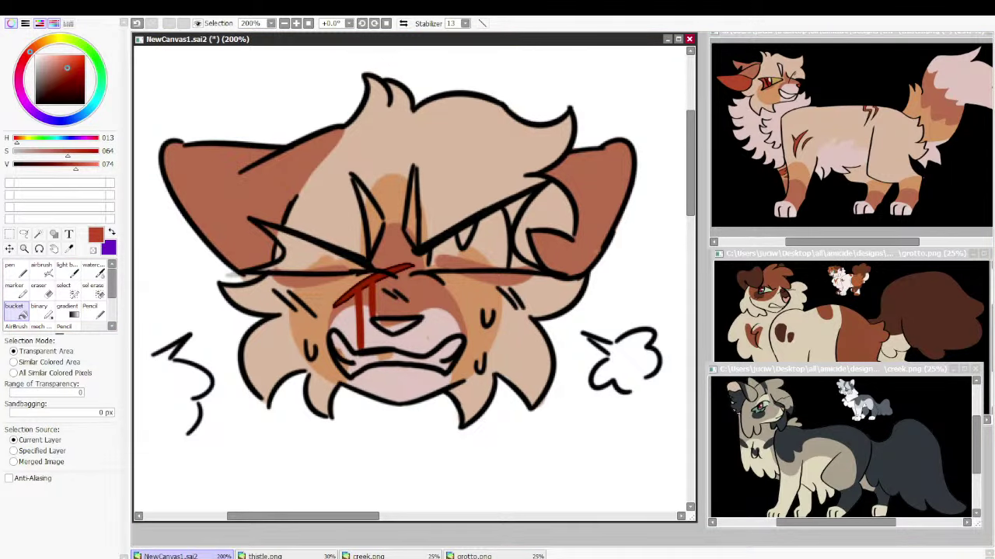
left_click(30, 452)
left_click(330, 256)
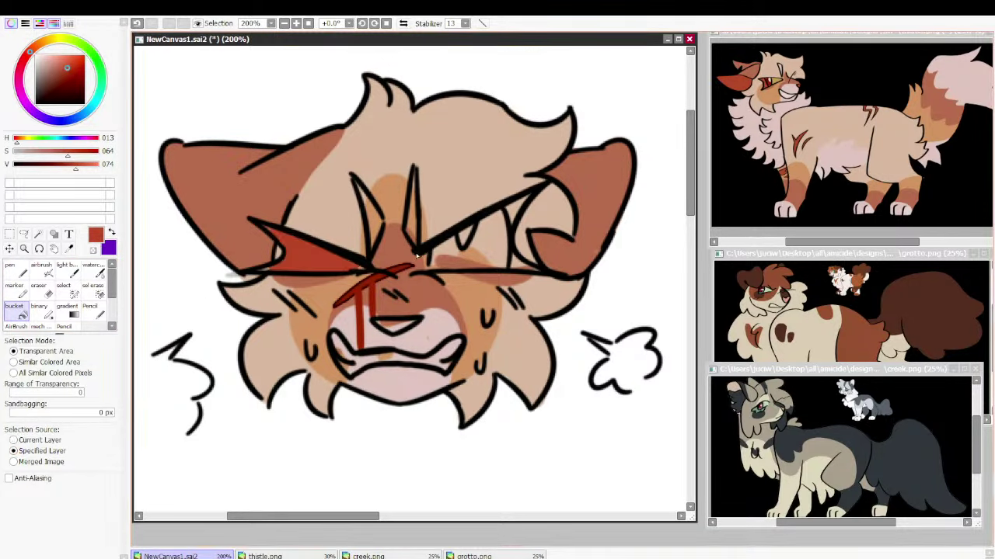
left_click(516, 216)
key("n")
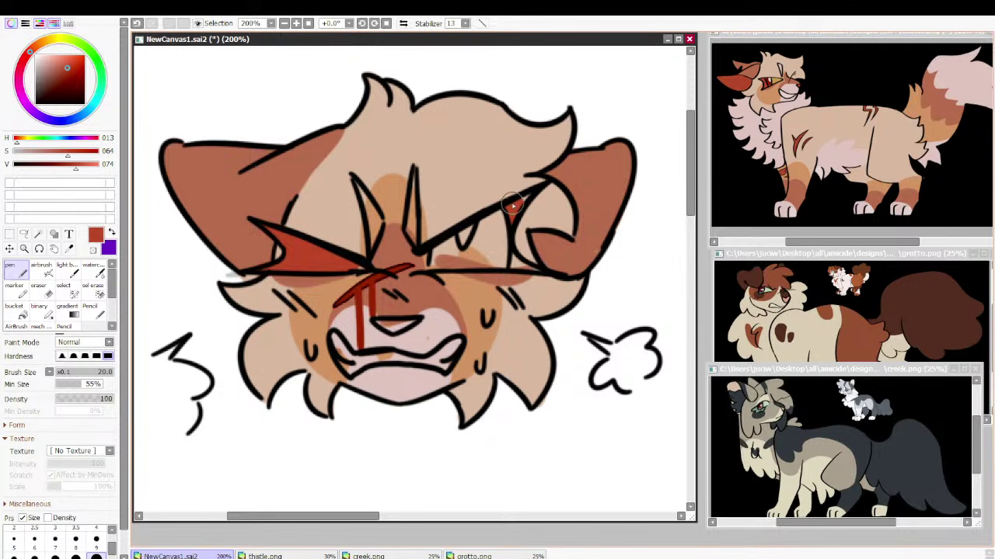
left_click_drag(523, 203, 516, 210)
left_click_drag(507, 258, 534, 266)
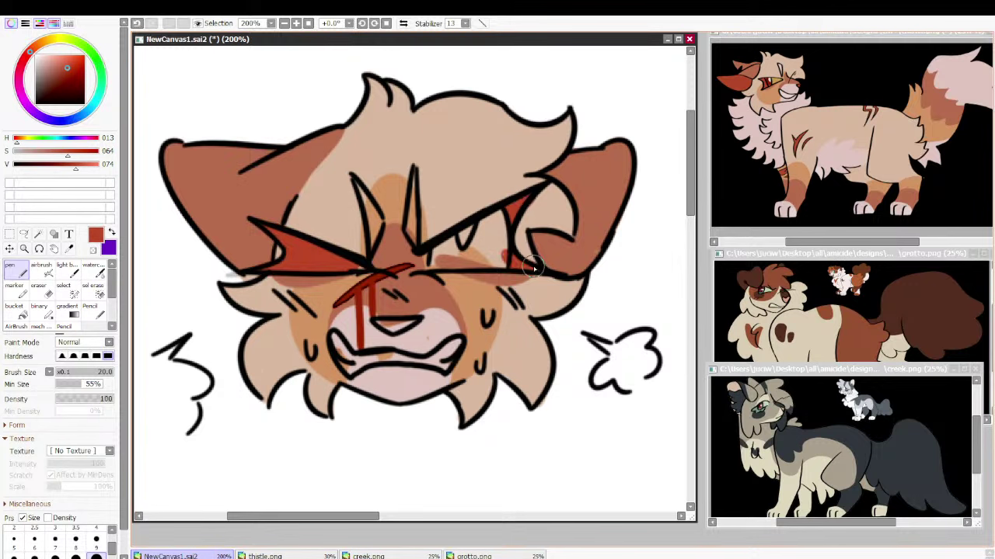
Tidy the red at the open eye's outer corner and paint a brighter red sheen inside the scarred eye
right_click(522, 247)
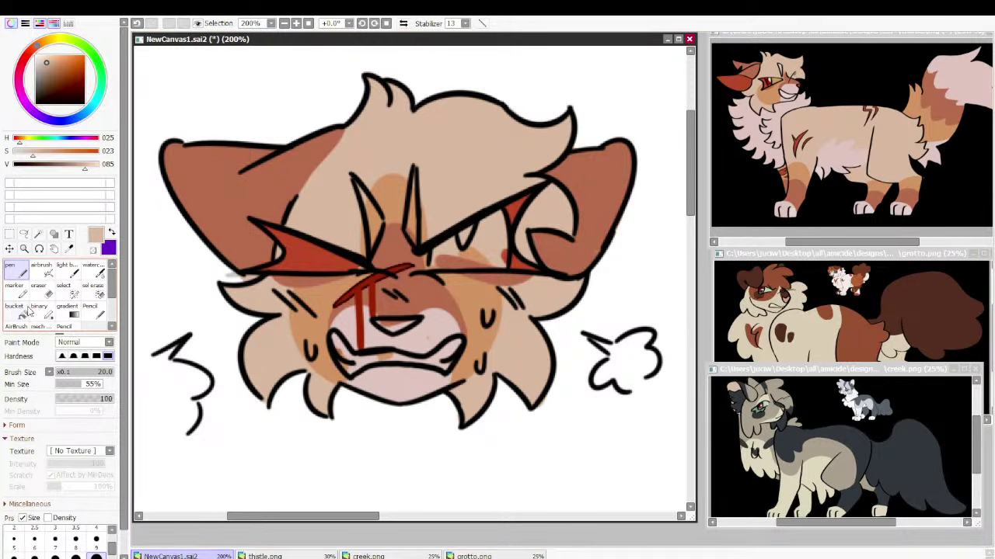
right_click(369, 268)
left_click(70, 60)
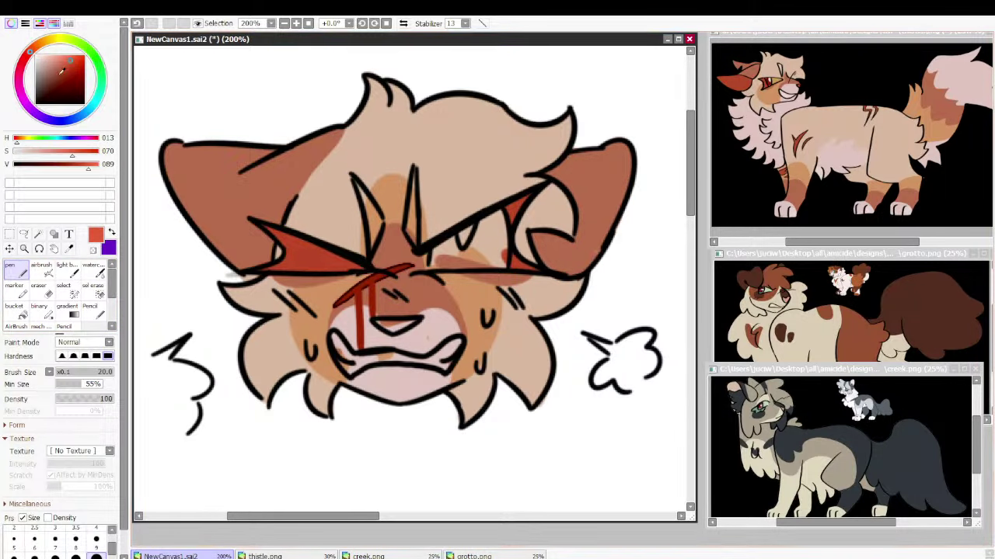
mouse_move(308, 252)
left_mouse_down()
mouse_move(331, 258)
mouse_move(310, 259)
mouse_move(341, 296)
mouse_move(331, 273)
mouse_move(310, 266)
mouse_move(334, 269)
left_mouse_up()
key("ctrl+z")
Sample yellow from the thistle reference's eye to colour the open eye, and give it a round red iris
right_click(776, 80)
mouse_move(494, 233)
left_mouse_down()
mouse_move(445, 250)
mouse_move(474, 263)
mouse_move(504, 257)
mouse_move(497, 219)
mouse_move(467, 236)
mouse_move(474, 228)
left_mouse_up()
right_click(516, 252)
Paint the open eye's pupil dark reddish brown and clean up the iris edge with the eye's yellow
left_click(76, 78)
left_click(69, 83)
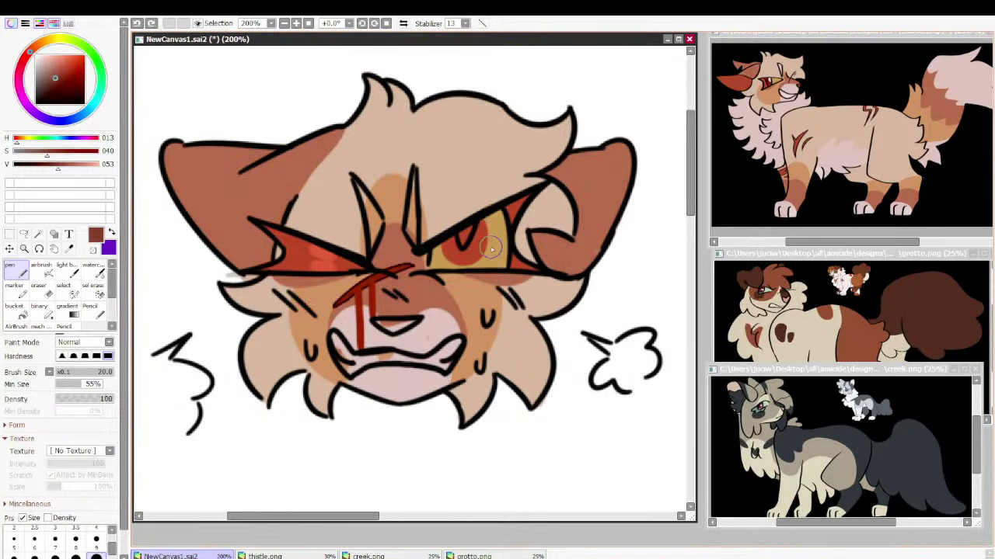
left_click(60, 81)
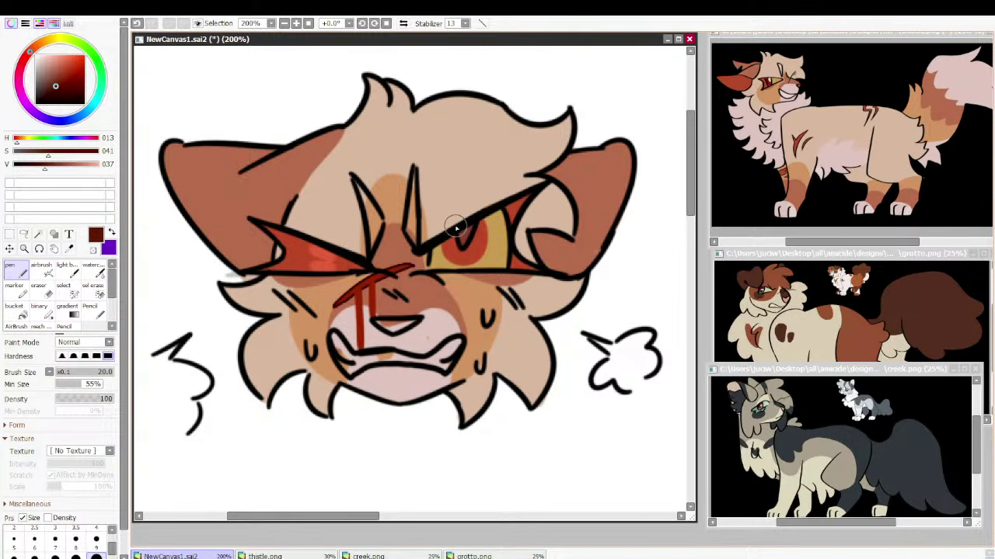
left_click(491, 242, "alt")
left_click_drag(485, 233, 491, 224)
key("ctrl+z")
Sample pale pink from the muzzle to highlight the open eye, and add small streaks in the scarred eye at brush size 7
left_click(438, 312, "alt")
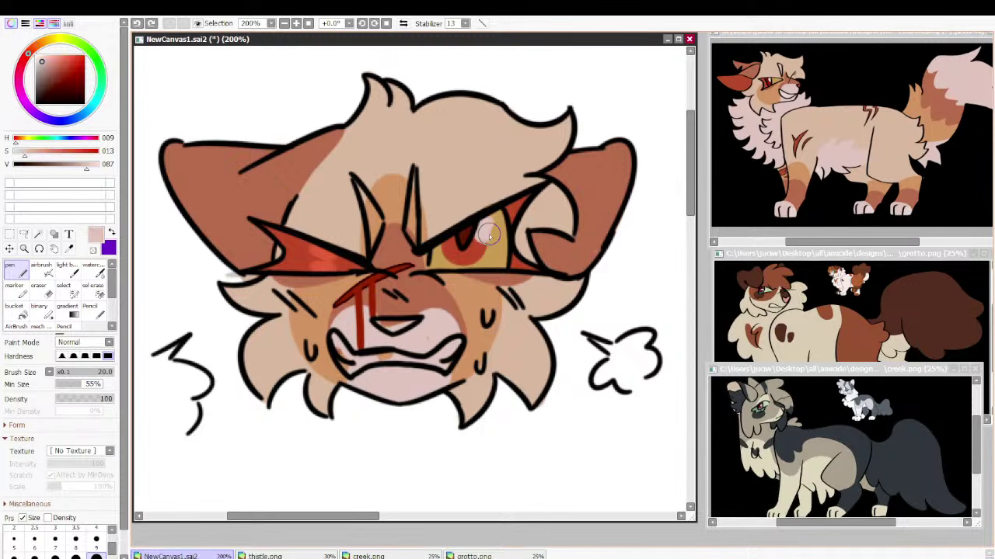
left_click_drag(316, 254, 330, 262)
key("ctrl+z")
left_click(55, 541)
key("ctrl+z")
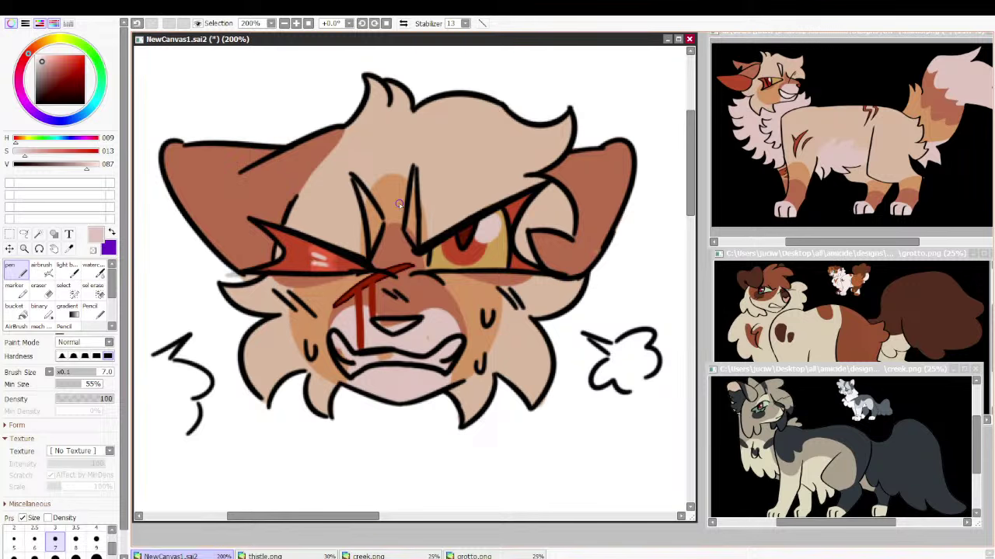
key("ctrl+z")
Refine the open eye's iris and highlight edges with sampled red and yellow
mouse_move(455, 250)
left_mouse_down()
mouse_move(482, 223)
mouse_move(470, 262)
mouse_move(463, 250)
mouse_move(473, 237)
mouse_move(487, 243)
mouse_move(474, 246)
mouse_move(510, 222)
mouse_move(497, 251)
mouse_move(481, 221)
mouse_move(467, 251)
mouse_move(450, 235)
mouse_move(468, 249)
mouse_move(479, 221)
left_mouse_up()
key("ctrl+z")
left_click(470, 259, "alt")
key("ctrl+z")
left_click(501, 230, "alt")
key("ctrl+z")
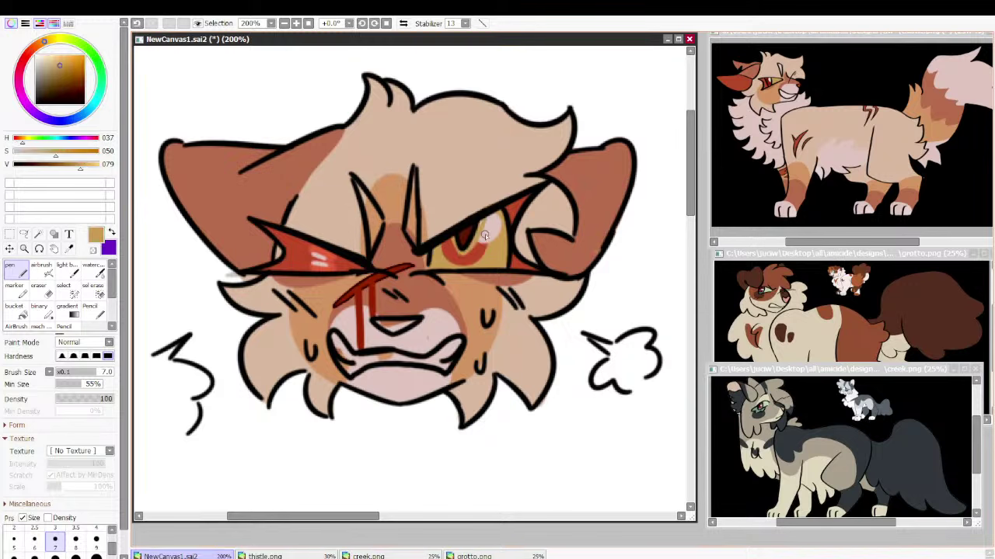
key("ctrl+z")
Try red shades around the open eye's pupil, and add a pale pink crescent beneath the pupil
left_click(471, 257, "alt")
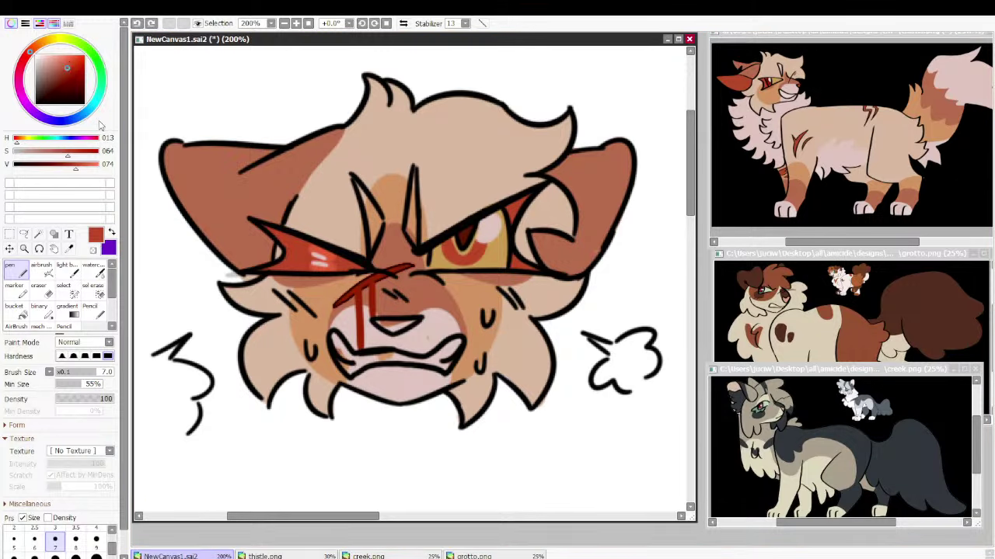
key("ctrl+z")
left_click(75, 73)
mouse_move(473, 238)
left_mouse_down()
mouse_move(484, 217)
mouse_move(470, 247)
mouse_move(492, 231)
mouse_move(458, 248)
mouse_move(484, 218)
mouse_move(494, 242)
mouse_move(488, 227)
mouse_move(456, 235)
left_mouse_up()
key("ctrl+z")
key("ctrl+z")
left_click(491, 230, "alt")
Fill the two brow spikes with sampled pale pink and colour the nose with red-brown sampled from the thistle reference's inner ear
left_click(470, 171, "alt")
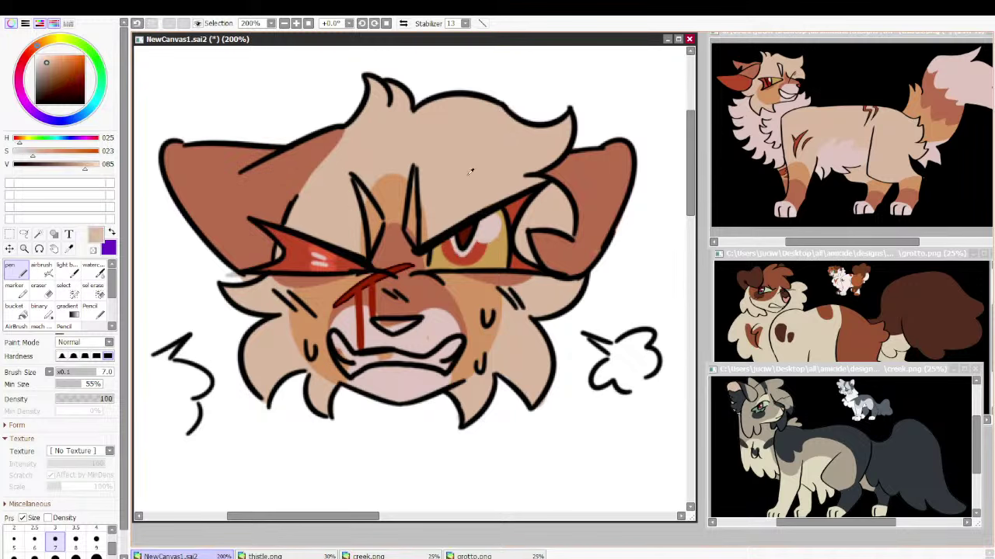
left_click(437, 326, "alt")
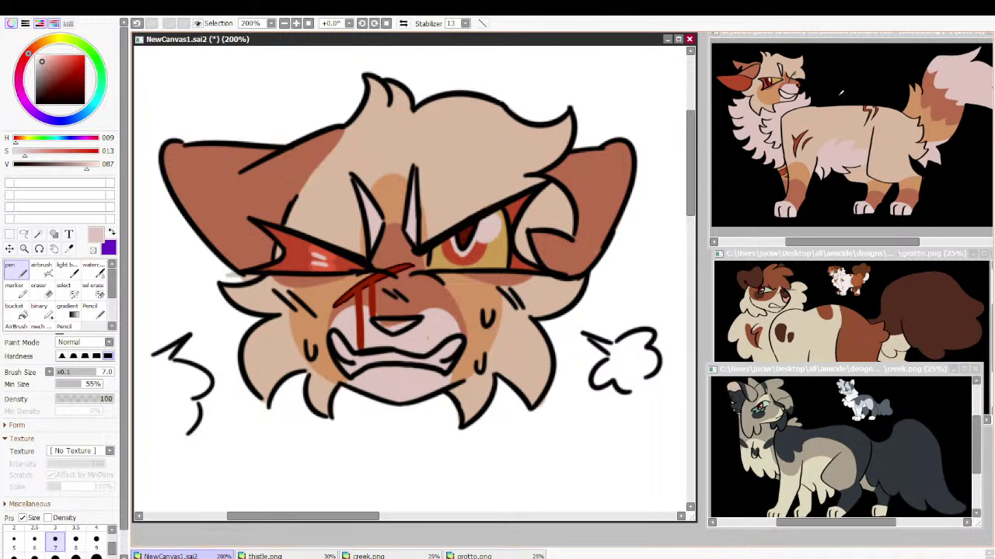
left_click(739, 79, "alt")
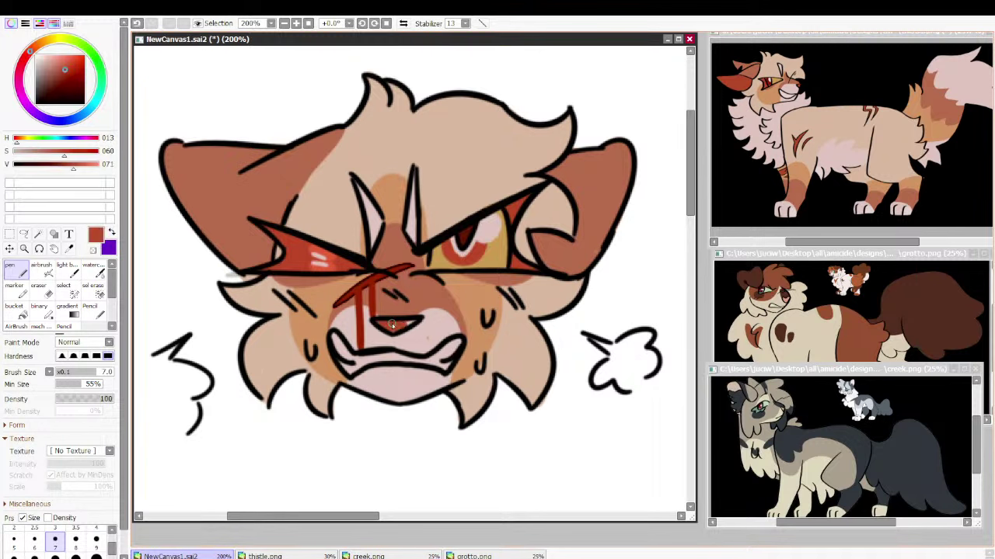
left_click(428, 319, "alt")
left_click(391, 303, "alt")
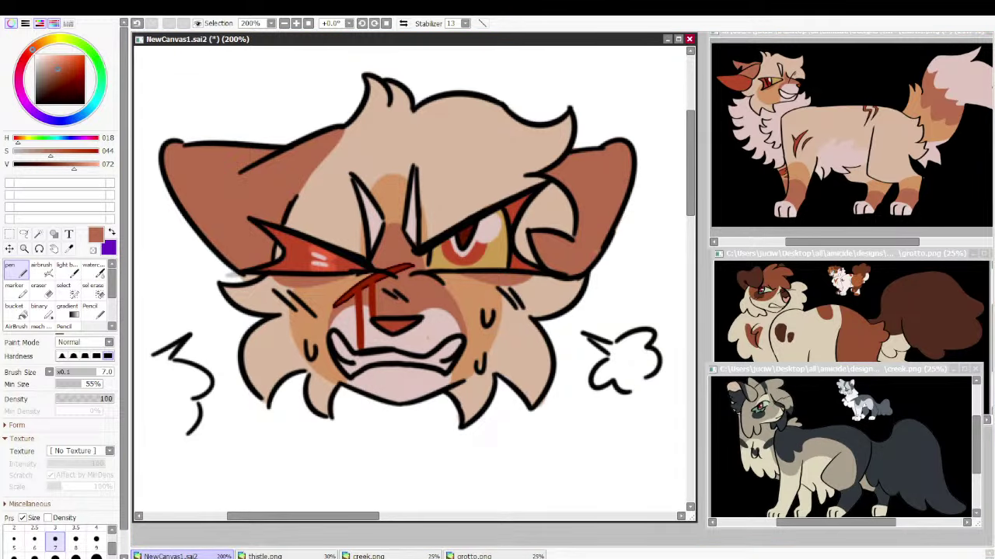
key("Delete")
key("ctrl+z")
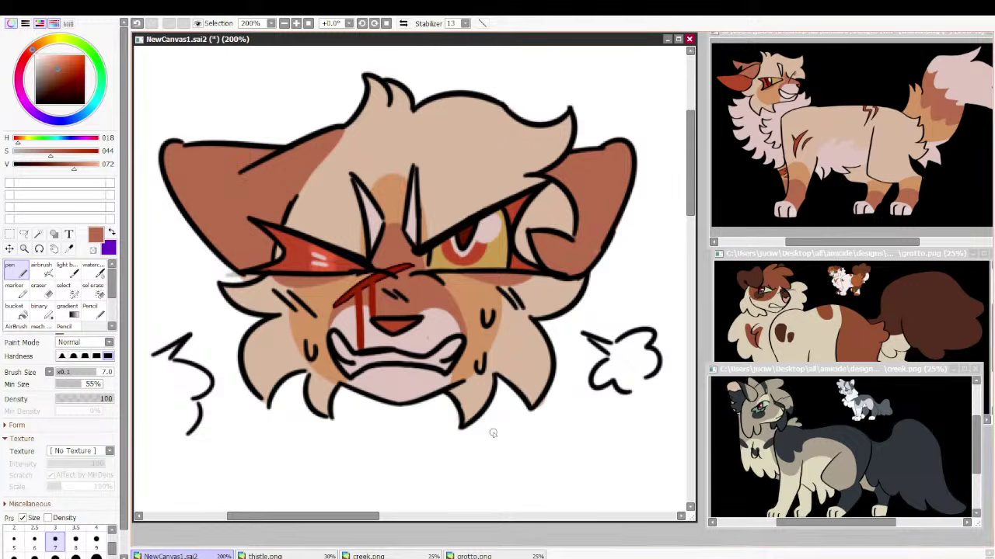
Recolour the whole line art very dark reddish brown (H 018, S 095, V 022) with the pen at size 120
left_click_drag(112, 548, 112, 556)
left_click(96, 557)
left_click(66, 79)
left_click_drag(65, 80, 66, 82)
mouse_move(322, 194)
left_mouse_down()
mouse_move(198, 230)
mouse_move(529, 225)
mouse_move(614, 292)
mouse_move(267, 426)
mouse_move(660, 242)
left_mouse_up()
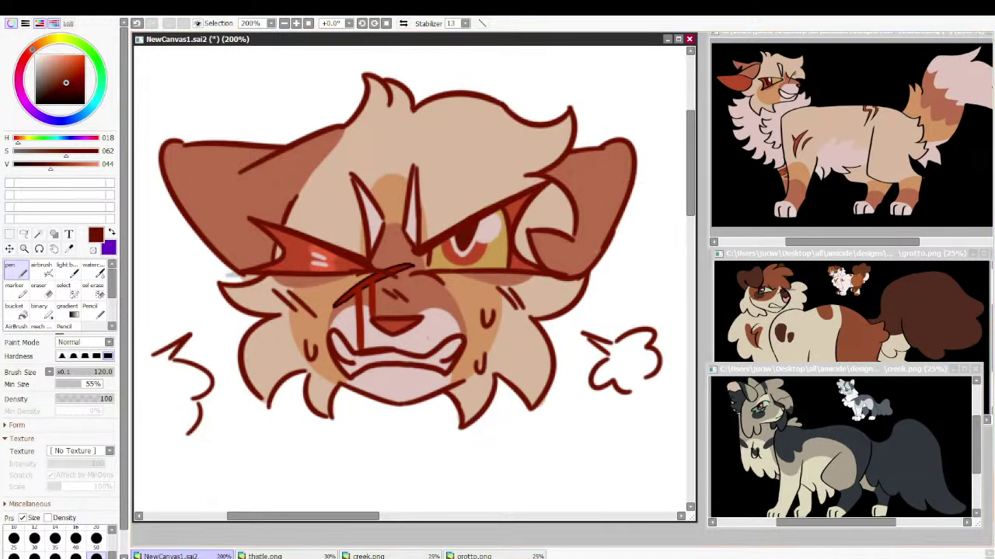
left_click(78, 95)
left_click_drag(330, 184, 171, 98)
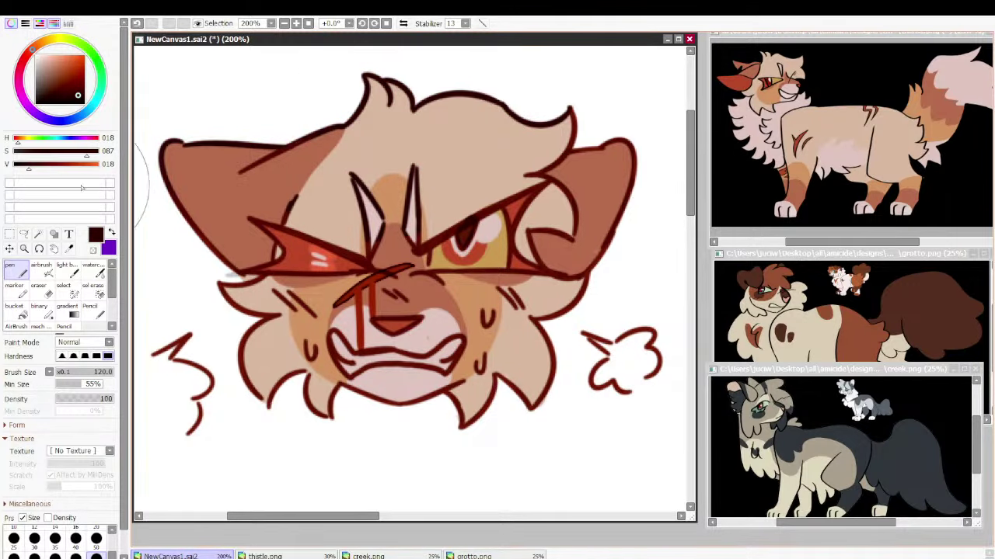
mouse_move(82, 187)
left_mouse_down()
mouse_move(176, 444)
mouse_move(622, 322)
left_mouse_up()
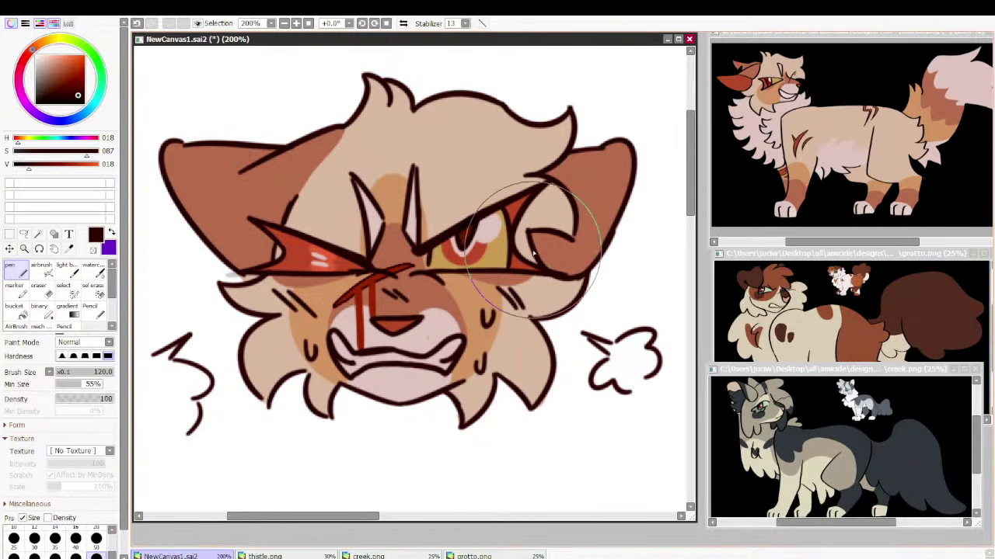
left_click(82, 93)
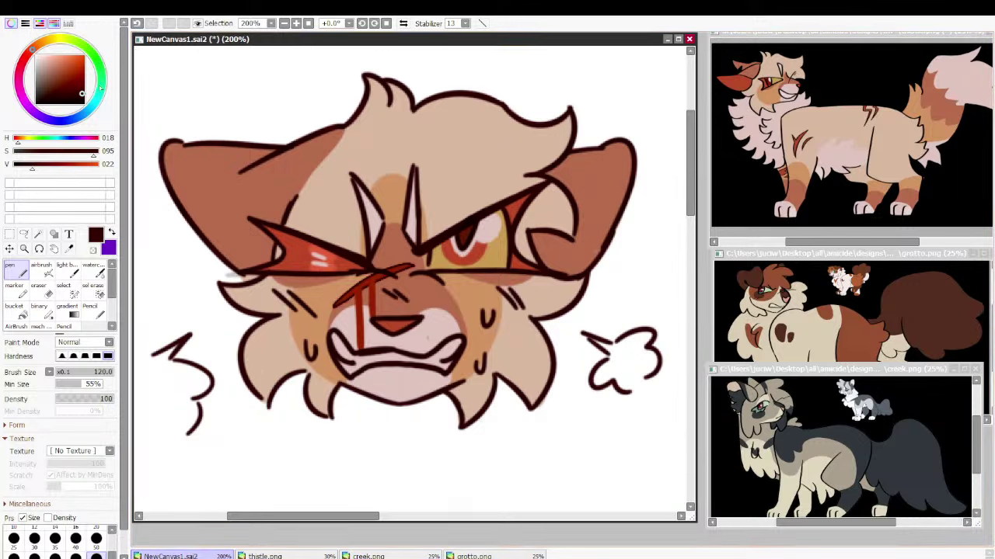
left_click(74, 74)
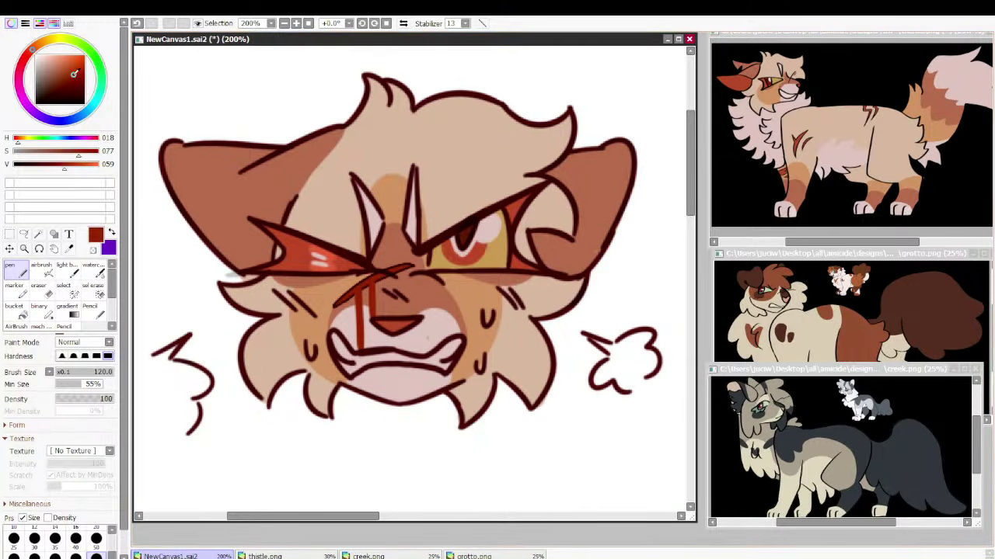
left_click(84, 63)
mouse_move(261, 233)
left_mouse_down()
mouse_move(278, 212)
mouse_move(246, 189)
mouse_move(292, 198)
mouse_move(380, 315)
mouse_move(388, 251)
left_mouse_up()
left_click(76, 540)
key("ctrl+z")
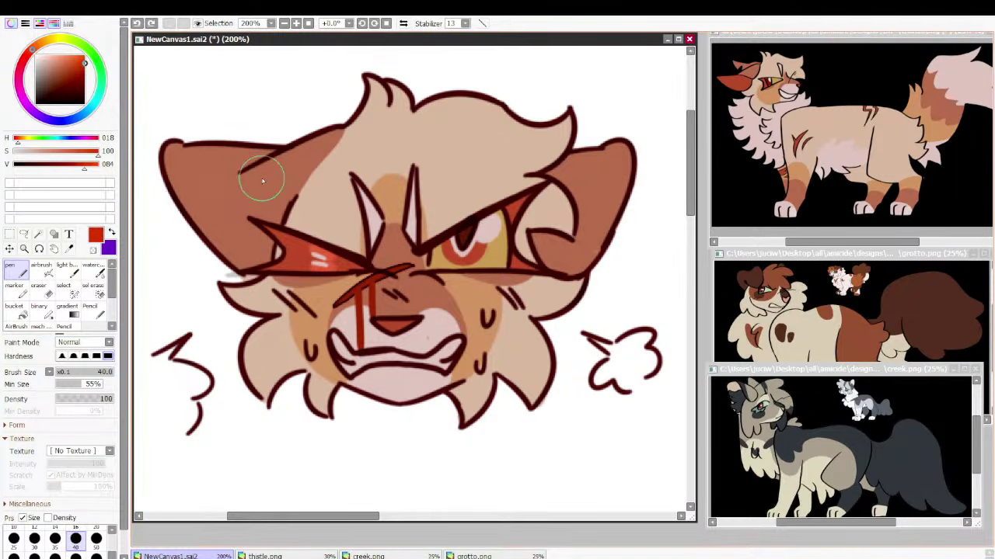
Soften the ear crease line with sampled reddish brown and the inner hair tuft line with sampled tan
right_click(263, 181)
mouse_move(243, 172)
left_mouse_down()
mouse_move(289, 171)
mouse_move(248, 161)
left_mouse_up()
right_click(382, 110)
mouse_move(385, 90)
left_mouse_down()
mouse_move(393, 120)
mouse_move(382, 94)
mouse_move(389, 111)
left_mouse_up()
key("ctrl+z")
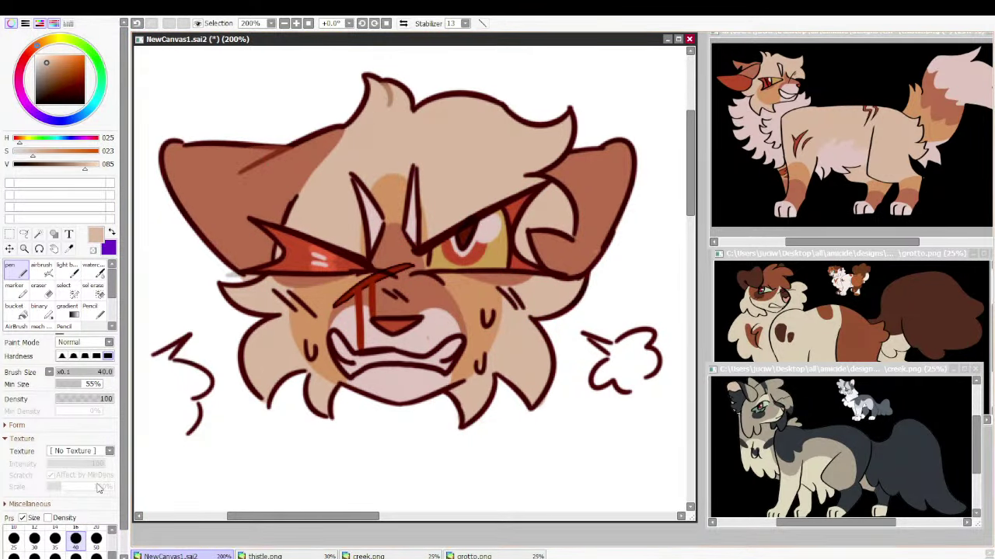
Soften the line end beside the chin and the mouth corner creases with colours sampled from the adjacent fur, at brush size 14
left_click(55, 529)
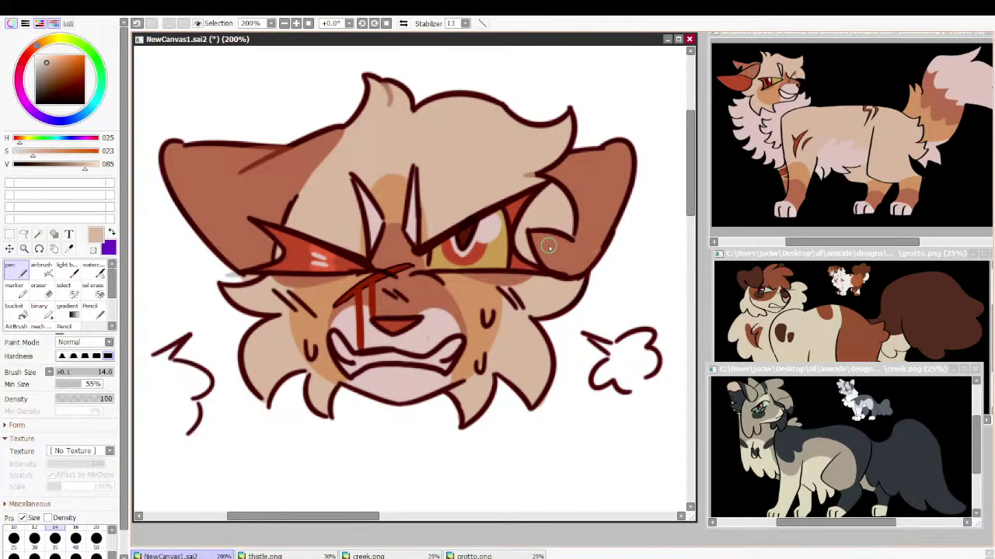
left_click(459, 385, "alt")
left_click(544, 298, "alt")
left_click(373, 377, "alt")
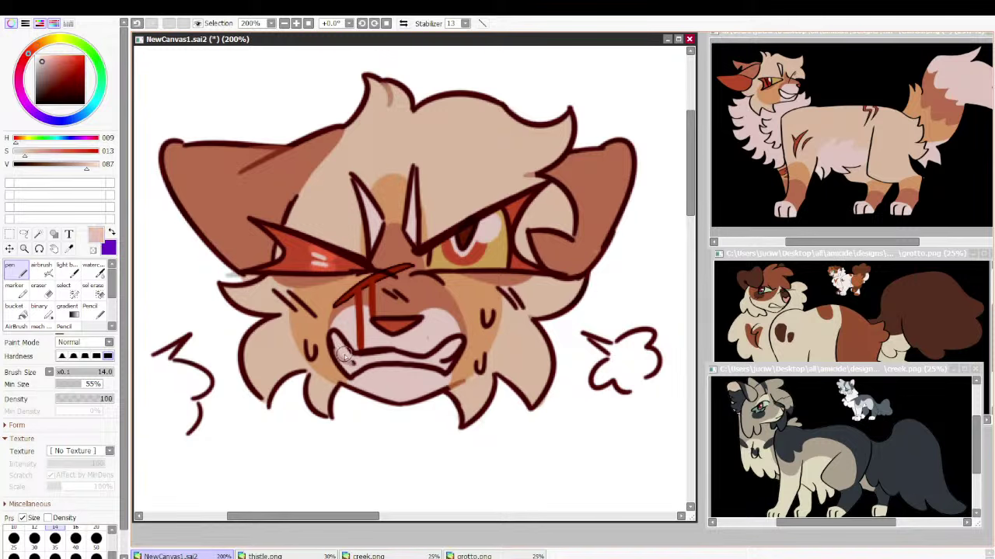
left_click_drag(446, 357, 456, 345)
Recolour the curved cheek marks and diagonal cheek slashes with tan orange and tan sampled from the surrounding fur
left_click(311, 344, "alt")
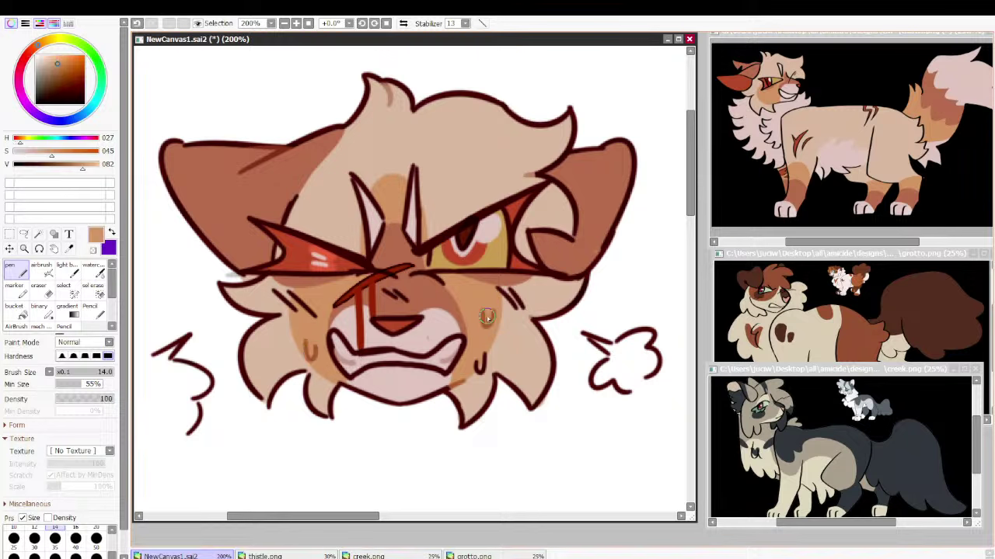
left_click(480, 376, "alt")
left_click_drag(508, 300, 505, 306)
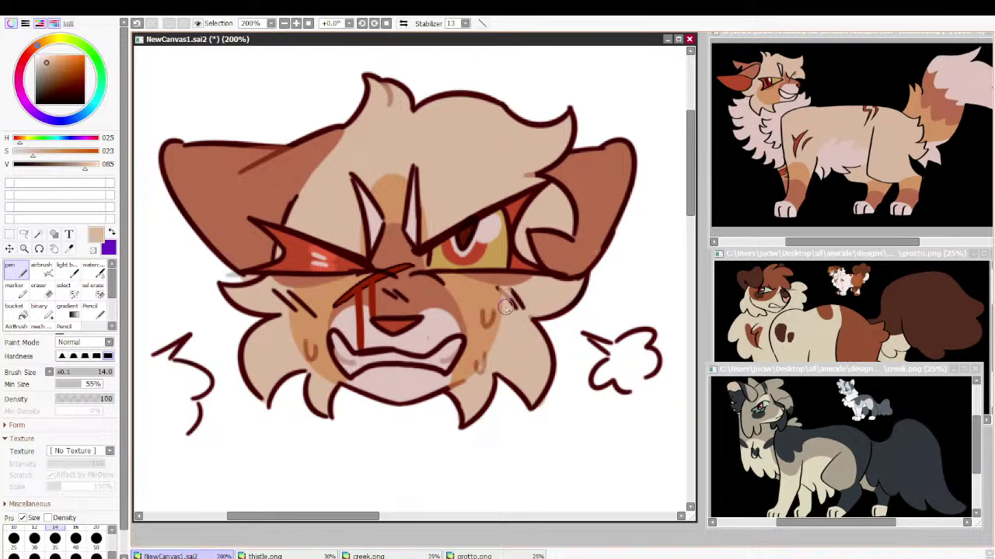
left_click(496, 292, "alt")
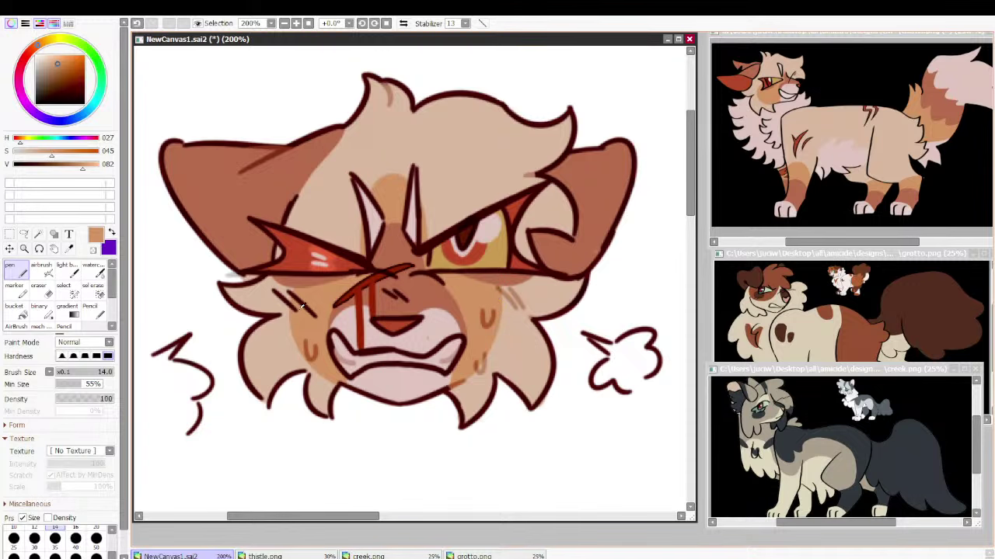
left_click(287, 285, "alt")
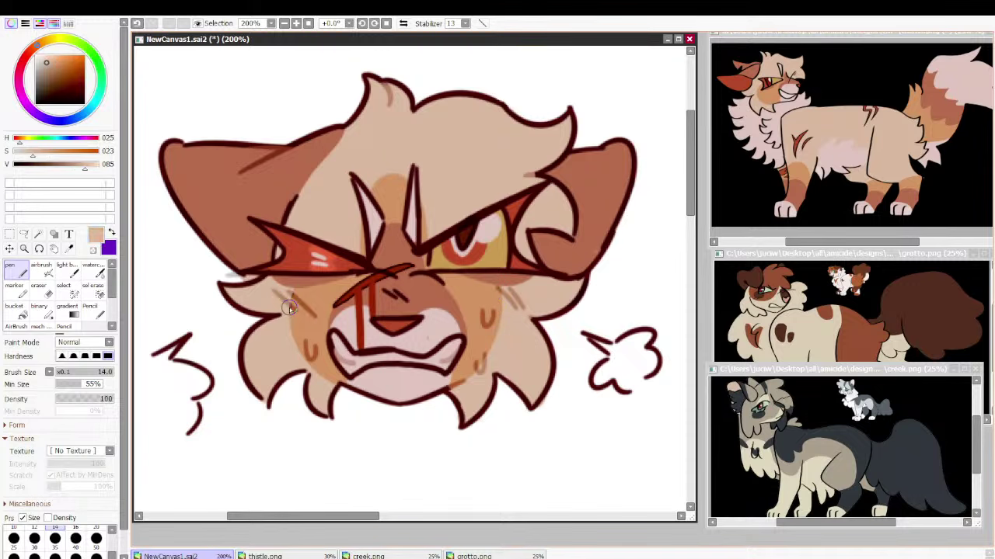
Soften the nose bridge wrinkles and the crease beside the open eye with reddish brown sampled from the fur (H 018, S 044, V 072)
left_click(295, 310, "alt")
left_click(288, 196, "alt")
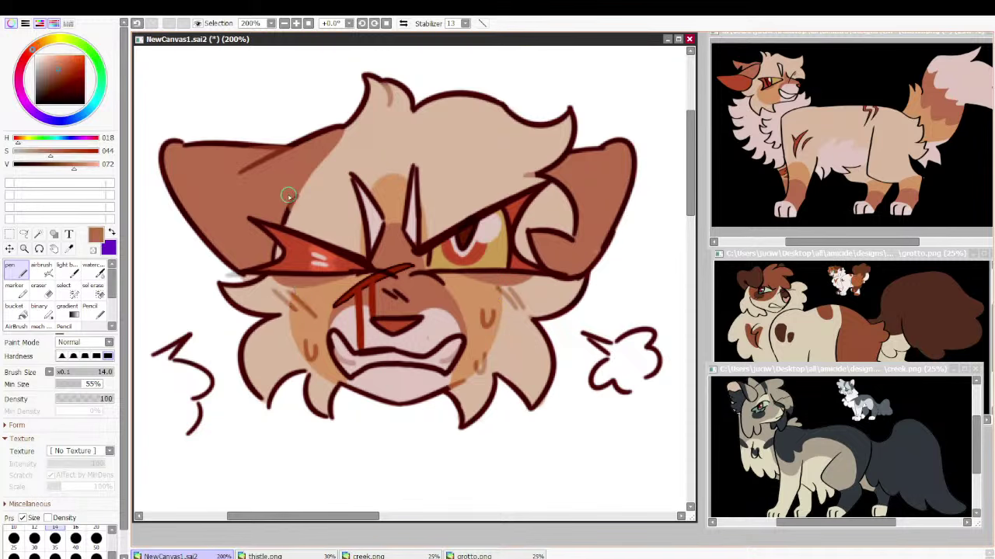
key("ctrl+z")
left_click(460, 282, "alt")
left_click(438, 281, "alt")
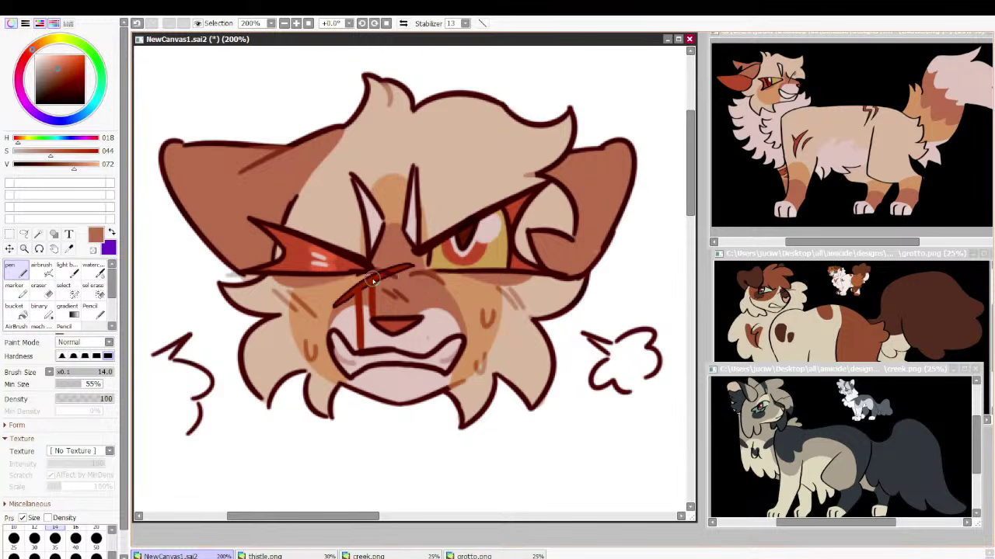
left_click(391, 270, "alt")
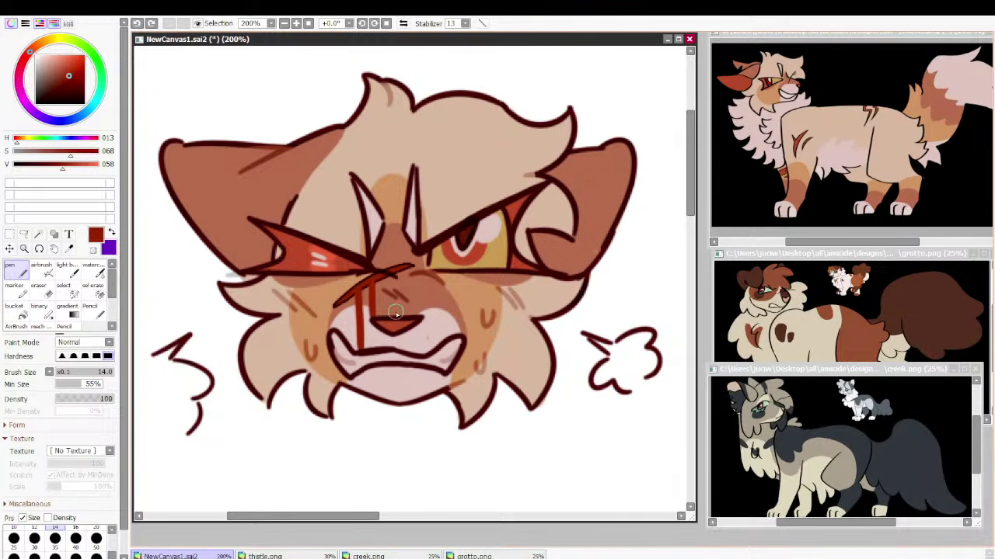
left_click(401, 284, "alt")
left_click(380, 275)
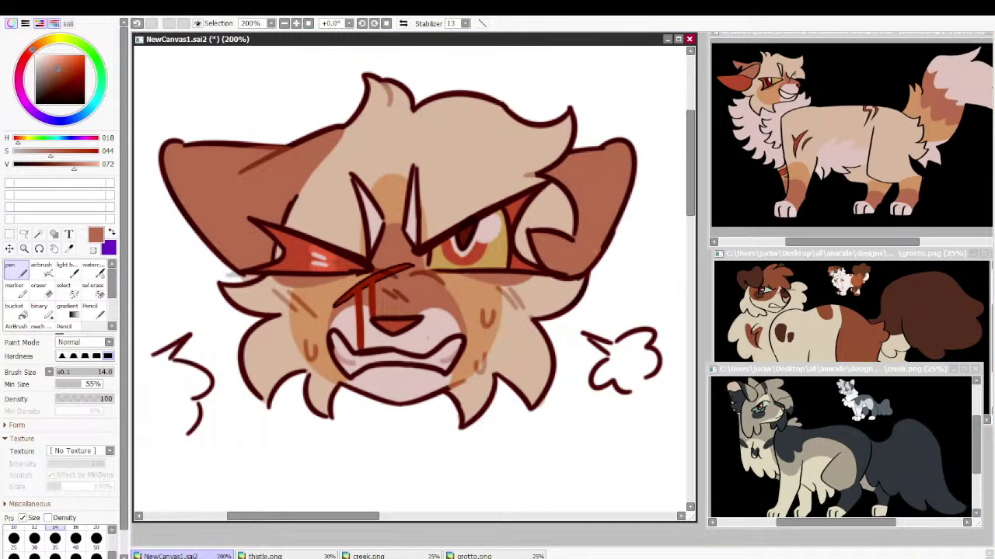
Recolour the puff and burst marks on both sides of the face with pale pink sampled from the muzzle (H 009, S 013, V 087)
scroll(380, 275, "down", 4)
scroll(345, 239, "up", 2)
left_click_drag(342, 155, 503, 298)
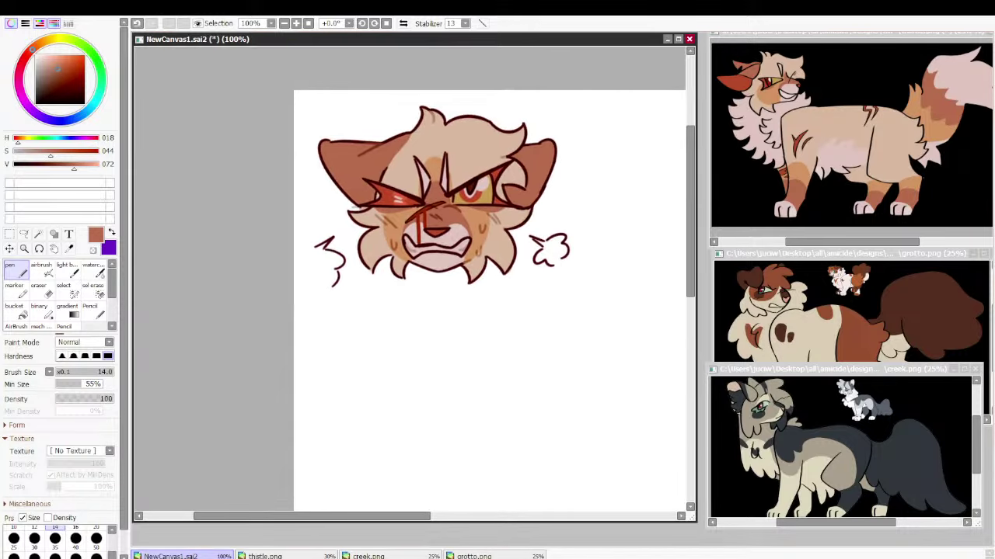
scroll(504, 280, "up", 2)
left_click(519, 184, "alt")
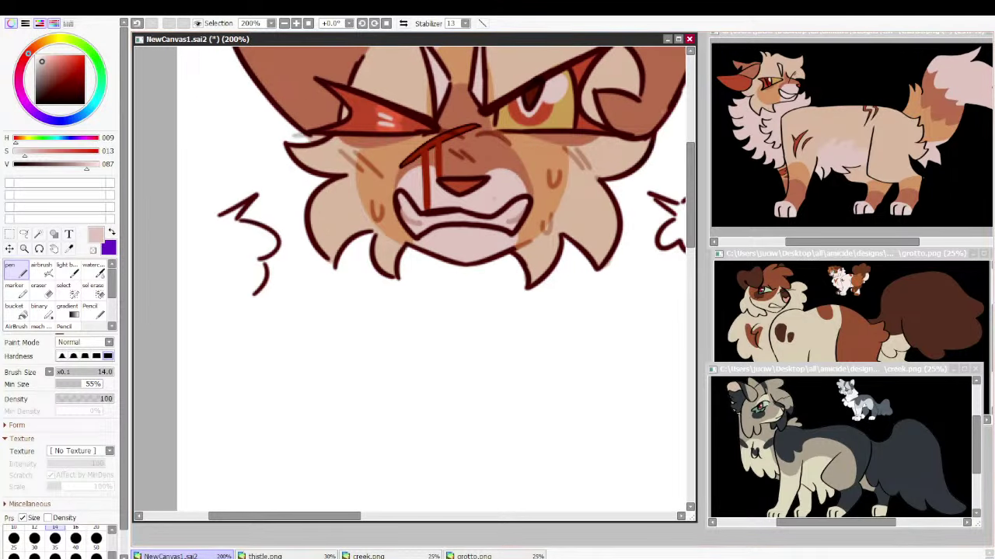
mouse_move(660, 247)
left_mouse_down()
mouse_move(655, 208)
mouse_move(678, 246)
mouse_move(668, 220)
mouse_move(639, 249)
left_mouse_up()
scroll(411, 279, "down", 1)
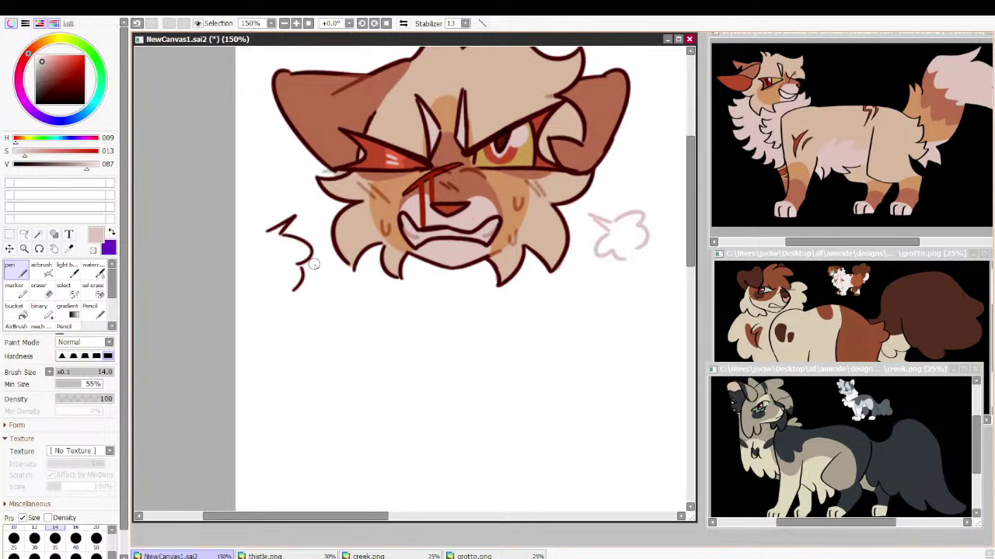
left_click_drag(290, 221, 269, 231)
left_click_drag(303, 268, 293, 288)
left_click_drag(284, 235, 305, 264)
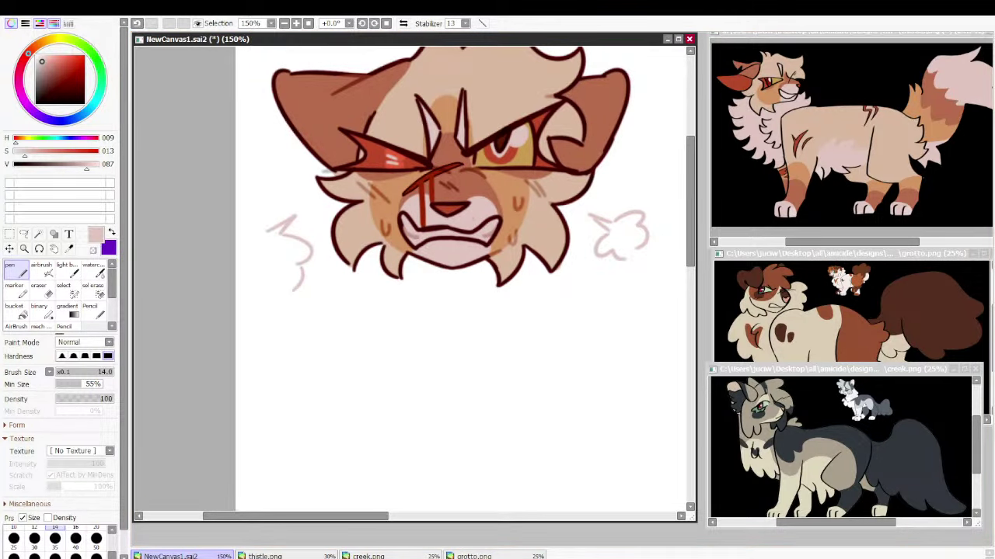
Compare the face before and after the line recolouring by stepping back and forth through the edit history
left_click_drag(653, 217, 562, 258)
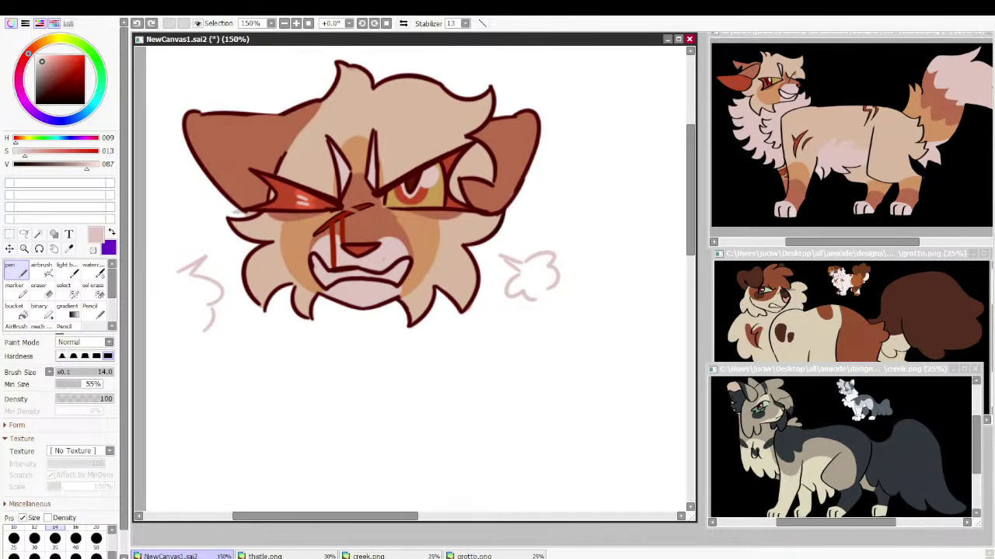
key("ctrl+z")
key("ctrl+z")
key("ctrl+z")
key("ctrl+z")
key("ctrl+z")
key("ctrl+z")
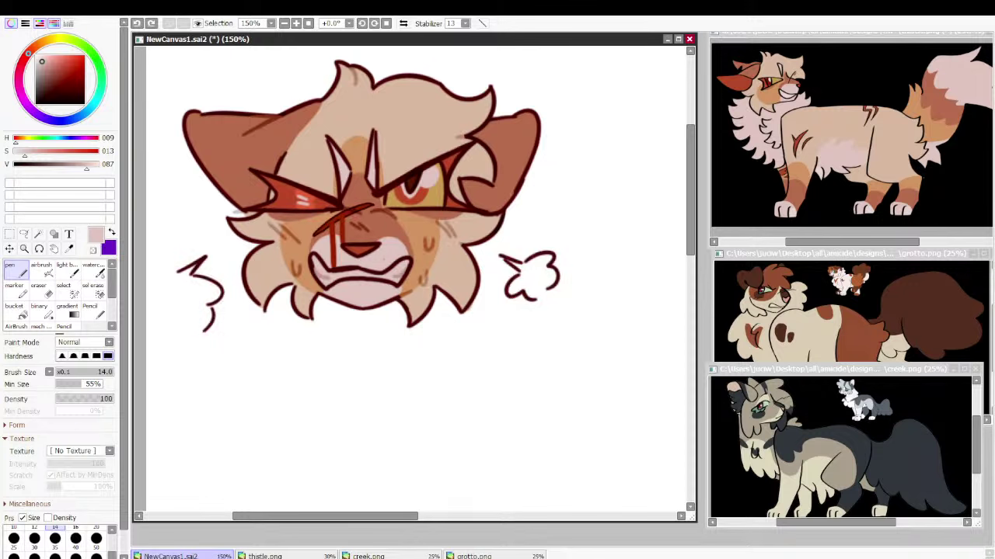
key("ctrl+z")
key("ctrl+z")
key("ctrl+z")
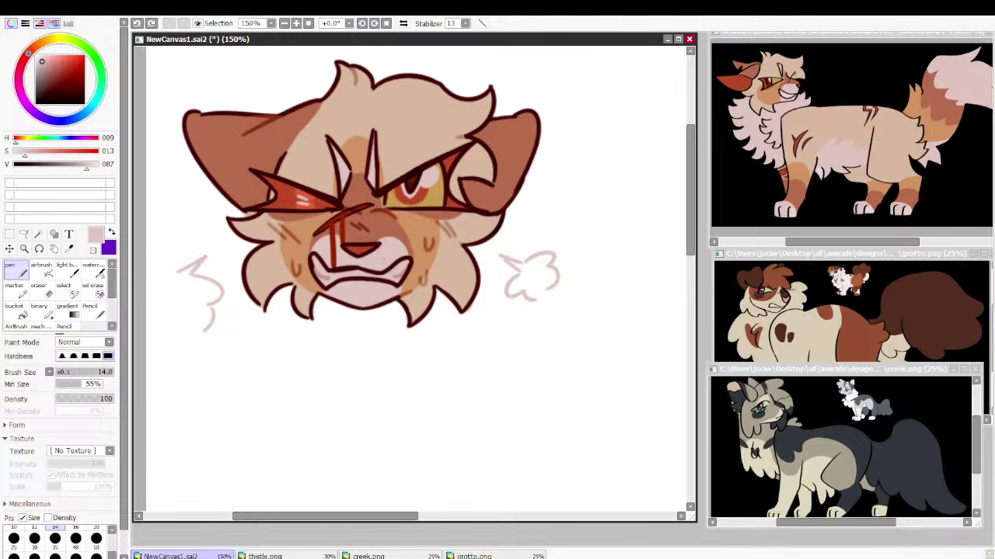
key("ctrl+y")
Sketch a black head guide circle beside the coloured face with the pen at size 9, and fade it to grey
key("Page_Down")
right_click(921, 353)
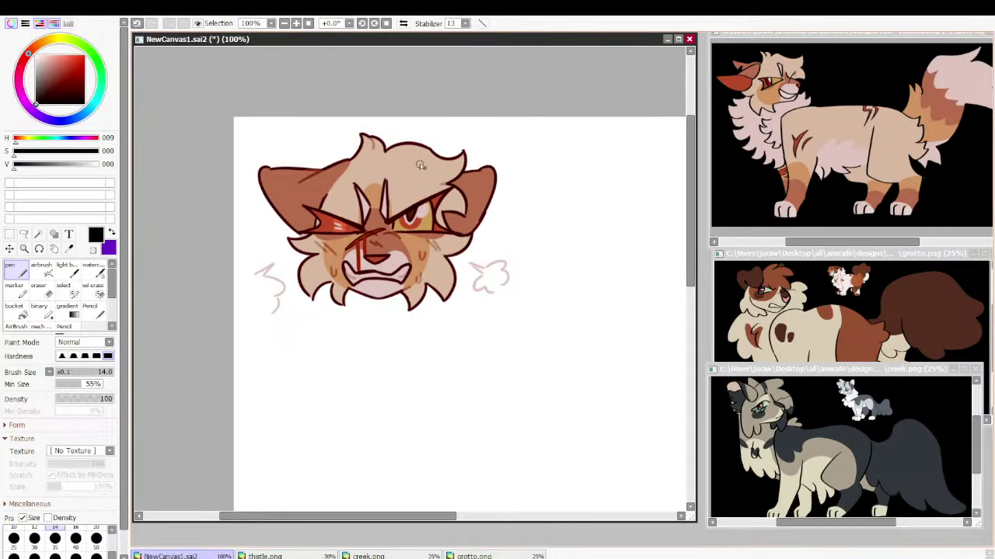
mouse_move(420, 165)
left_mouse_down()
mouse_move(431, 170)
mouse_move(319, 222)
mouse_move(364, 157)
mouse_move(320, 208)
mouse_move(359, 291)
left_mouse_up()
key("ctrl+z")
scroll(100, 544, "up", 2)
left_click(99, 543)
mouse_move(386, 258)
left_mouse_down()
mouse_move(678, 269)
mouse_move(614, 245)
left_mouse_up()
scroll(614, 245, "up", 2)
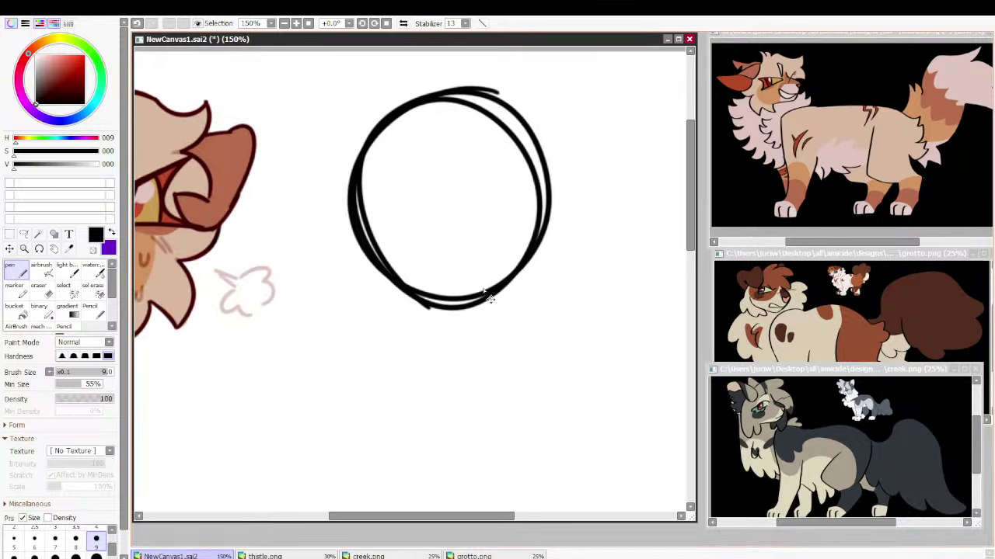
left_click_drag(484, 290, 531, 293)
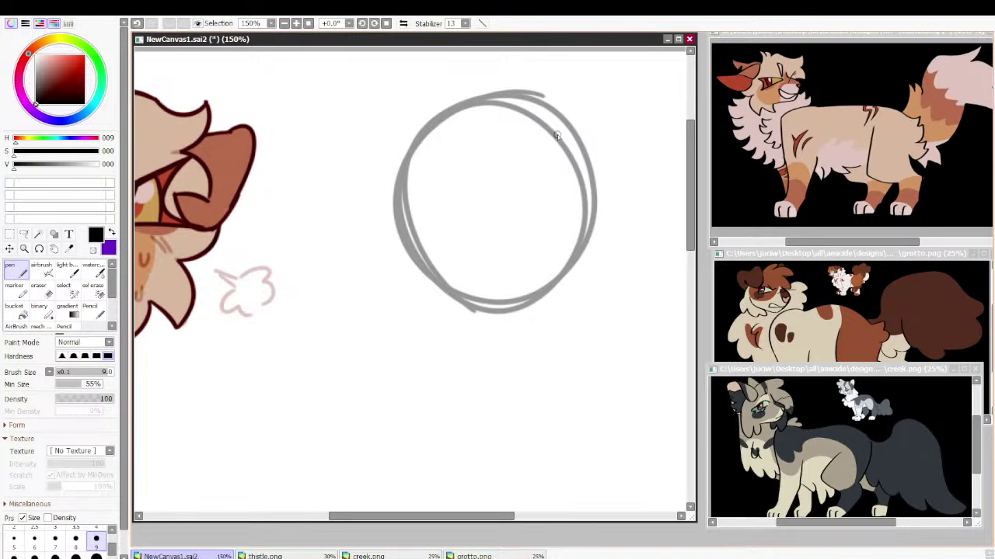
Sketch a side-view muzzle and jaw outline off the guide circle and a narrow slanted eye inside it
mouse_move(558, 126)
left_mouse_down()
mouse_move(652, 212)
mouse_move(625, 253)
left_mouse_up()
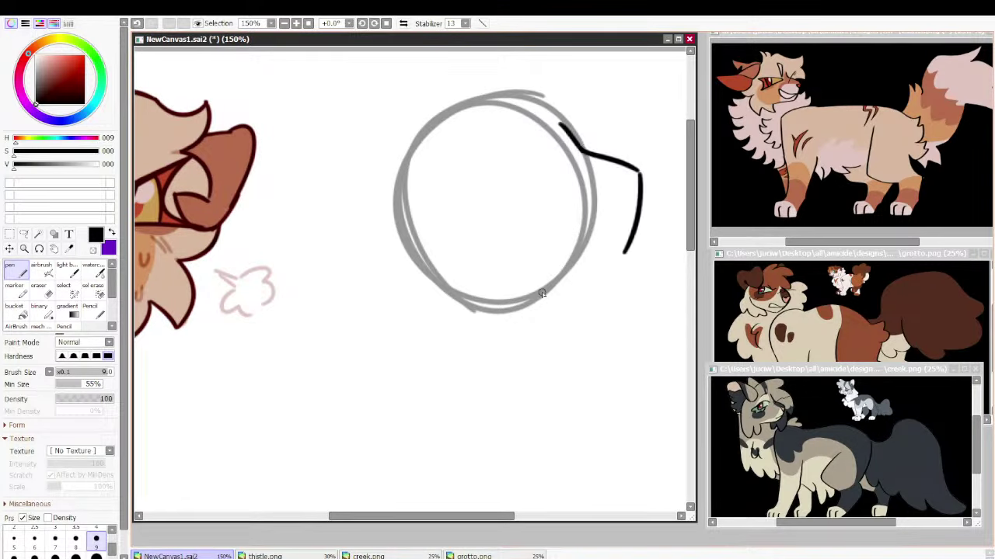
mouse_move(536, 297)
left_mouse_down()
mouse_move(627, 265)
mouse_move(631, 237)
left_mouse_up()
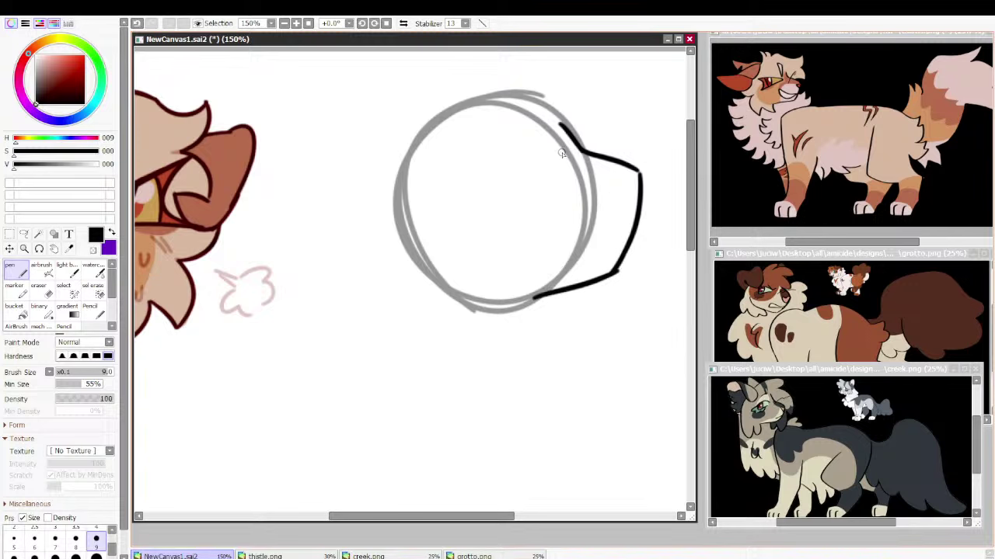
mouse_move(565, 160)
left_mouse_down()
mouse_move(489, 183)
mouse_move(497, 178)
mouse_move(449, 206)
mouse_move(497, 199)
mouse_move(475, 226)
mouse_move(555, 181)
mouse_move(555, 163)
mouse_move(517, 168)
mouse_move(567, 173)
left_mouse_up()
left_click_drag(536, 185, 489, 192)
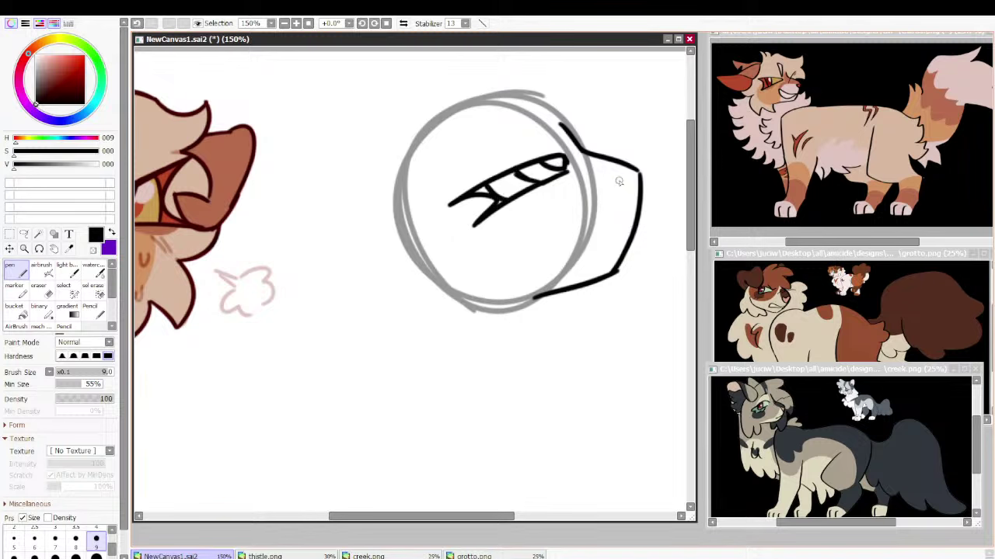
Add the nose, the mouth line with its corner, and a curved brow crease to the profile
mouse_move(617, 182)
left_mouse_down()
mouse_move(636, 200)
mouse_move(639, 180)
left_mouse_up()
left_click_drag(635, 226, 571, 236)
left_click_drag(544, 104, 511, 142)
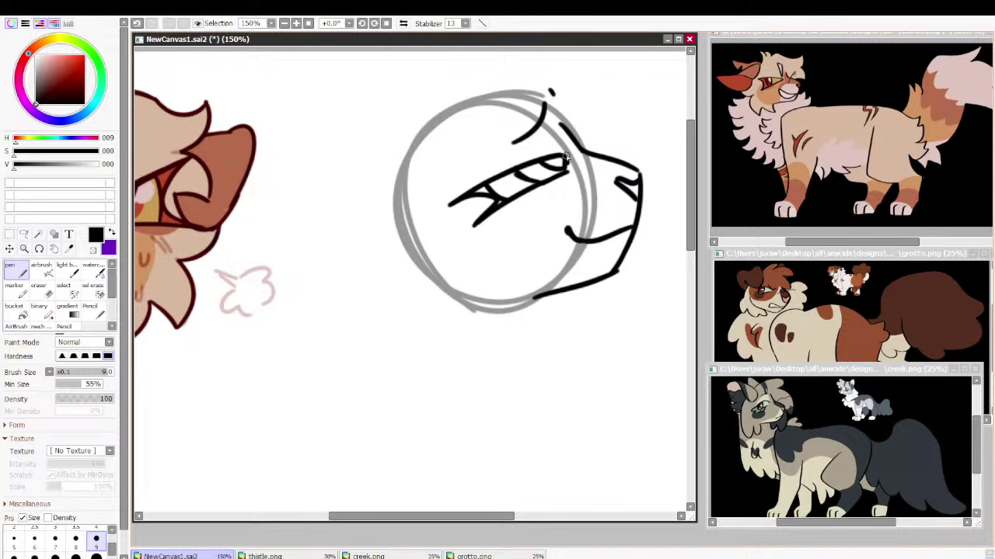
Redraw the eye with a wider arched upper lid using the Pencil at size 8, and add short wrinkles above the muzzle
mouse_move(566, 159)
left_mouse_down()
mouse_move(455, 206)
mouse_move(563, 159)
mouse_move(552, 178)
mouse_move(528, 157)
mouse_move(458, 181)
left_mouse_up()
left_click(17, 312)
left_click(41, 291)
left_click(93, 311)
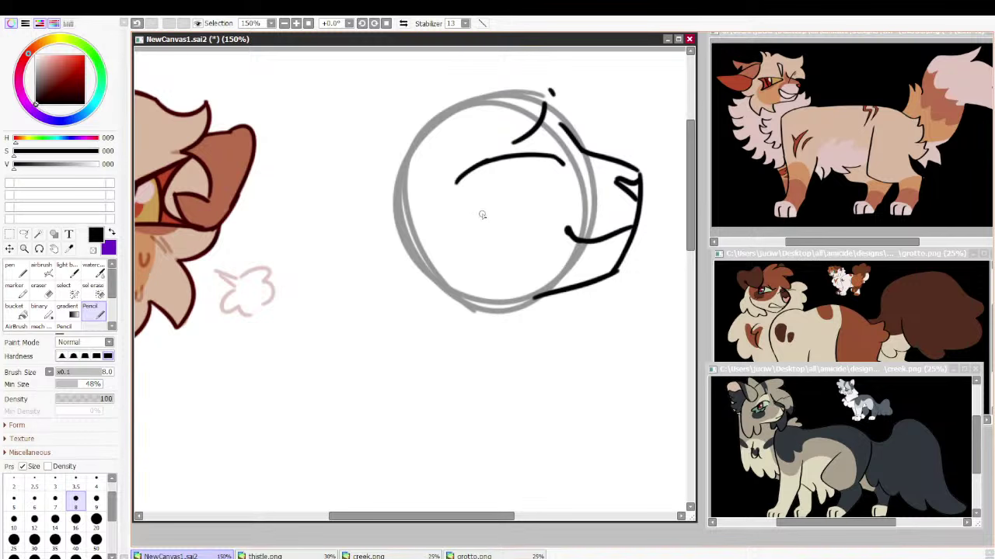
left_click_drag(482, 214, 557, 172)
mouse_move(453, 185)
left_mouse_down()
mouse_move(480, 212)
mouse_move(491, 164)
mouse_move(502, 198)
left_mouse_up()
mouse_move(528, 158)
left_mouse_down()
mouse_move(554, 175)
mouse_move(625, 135)
left_mouse_up()
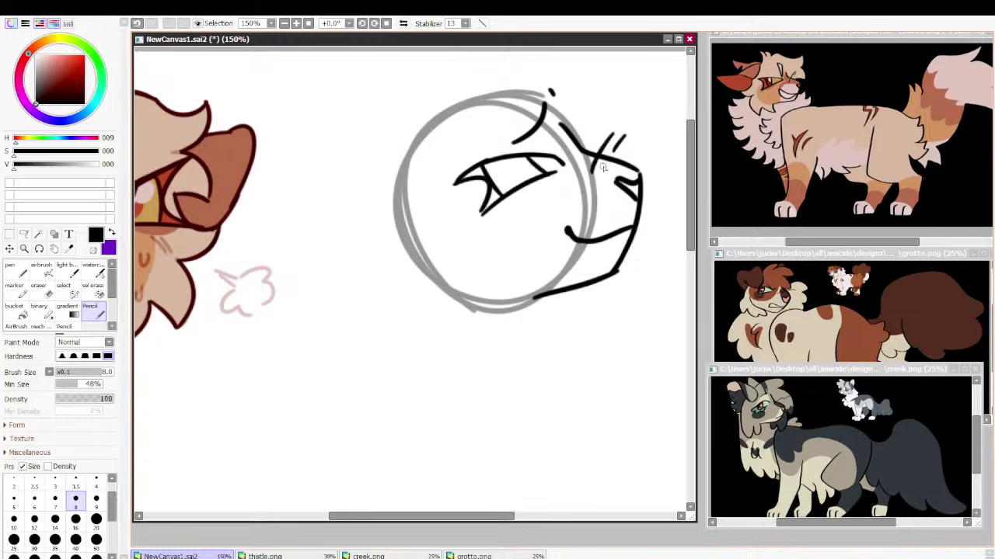
Erase the eye's pointed outer corner and redraw it with a longer, curved, forked marking
key("e")
mouse_move(459, 176)
left_mouse_down()
mouse_move(455, 155)
mouse_move(510, 224)
mouse_move(459, 144)
left_mouse_up()
key("n")
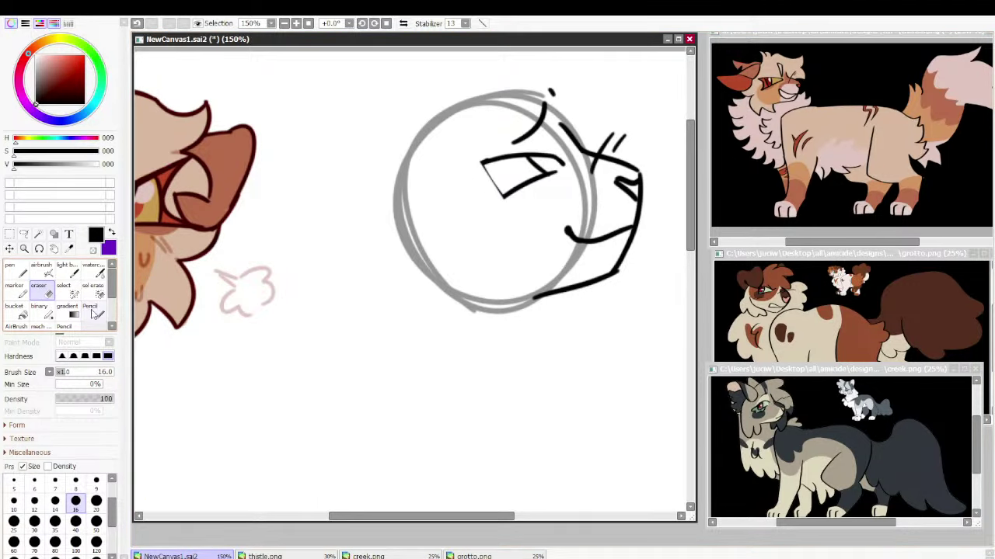
mouse_move(522, 156)
left_mouse_down()
mouse_move(467, 163)
mouse_move(439, 178)
mouse_move(460, 215)
mouse_move(535, 183)
left_mouse_up()
key("ctrl+z")
mouse_move(441, 175)
left_mouse_down()
mouse_move(477, 218)
mouse_move(516, 192)
mouse_move(502, 194)
mouse_move(480, 219)
mouse_move(542, 204)
left_mouse_up()
key("ctrl+z")
key("ctrl+z")
key("ctrl+z")
key("ctrl+z")
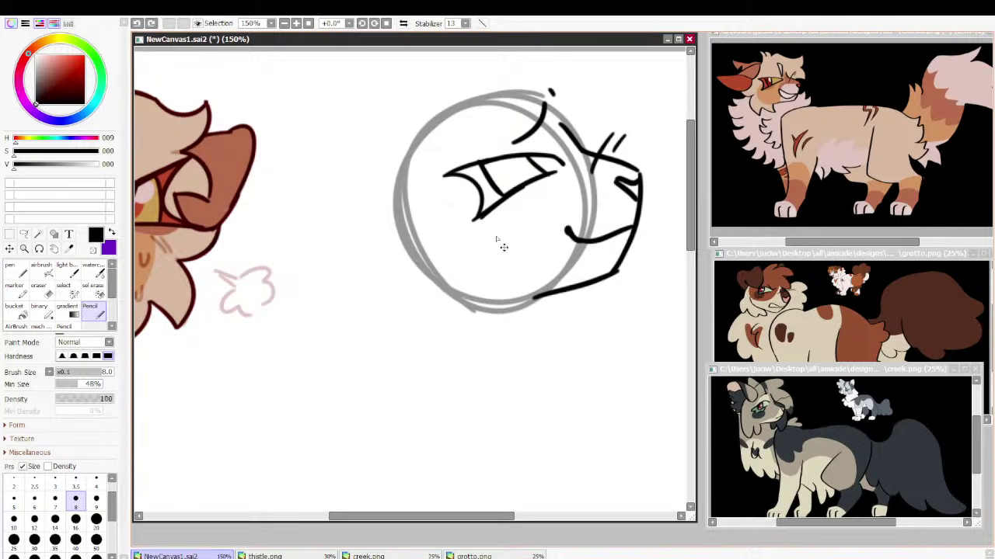
Draw two short diagonal creases beneath the eye and try a scar mark across the nose bridge
left_click_drag(491, 234, 539, 201)
key("ctrl+z")
mouse_move(591, 166)
left_mouse_down()
mouse_move(571, 180)
mouse_move(580, 233)
left_mouse_up()
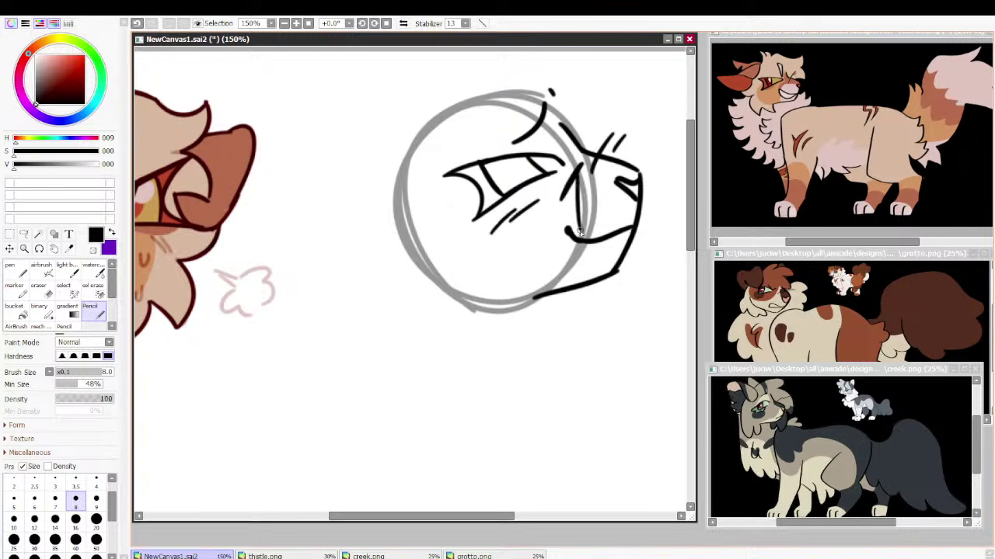
key("ctrl+z")
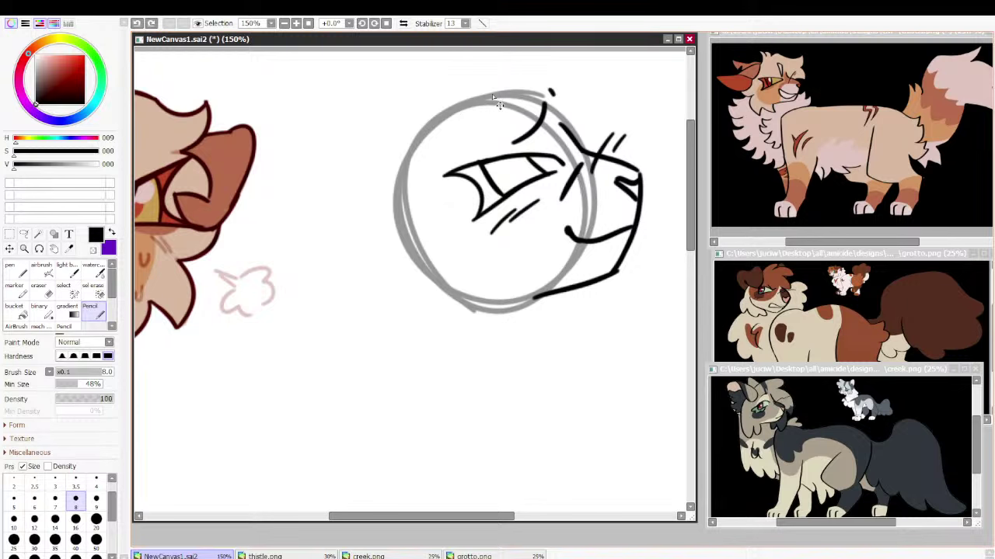
key("ctrl+z")
Draw the jagged cheek fur, the sloping back of the head and a pointed, flattened ear
mouse_move(418, 211)
left_mouse_down()
mouse_move(352, 261)
mouse_move(432, 298)
mouse_move(457, 373)
mouse_move(486, 322)
mouse_move(519, 319)
left_mouse_up()
mouse_move(445, 108)
left_mouse_down()
mouse_move(337, 207)
mouse_move(284, 228)
left_mouse_up()
key("ctrl+z")
mouse_move(353, 185)
left_mouse_down()
mouse_move(306, 201)
mouse_move(360, 258)
left_mouse_up()
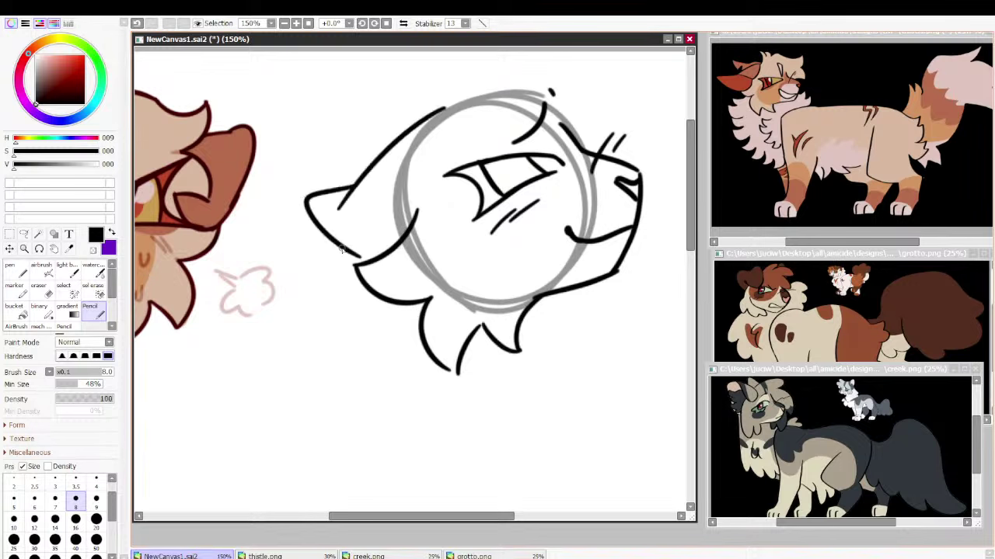
key("ctrl+z")
mouse_move(355, 186)
left_mouse_down()
mouse_move(308, 218)
mouse_move(347, 270)
left_mouse_up()
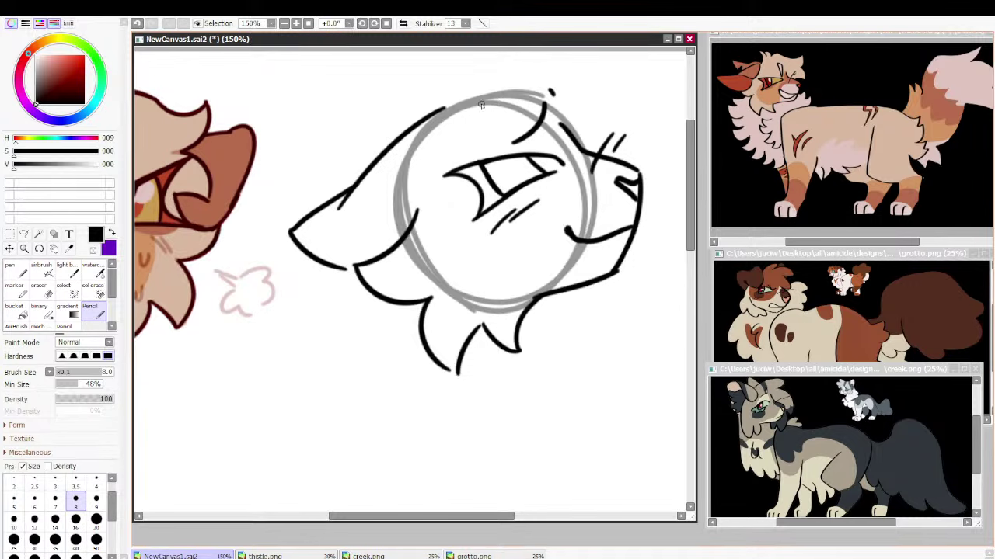
Draw the spiky hair tuft over the forehead and the small tip of the far ear behind the head
left_click_drag(647, 350, 644, 444)
mouse_move(441, 206)
left_mouse_down()
mouse_move(433, 141)
mouse_move(474, 141)
mouse_move(500, 161)
mouse_move(603, 132)
mouse_move(578, 197)
mouse_move(642, 227)
mouse_move(614, 230)
left_mouse_up()
key("ctrl+z")
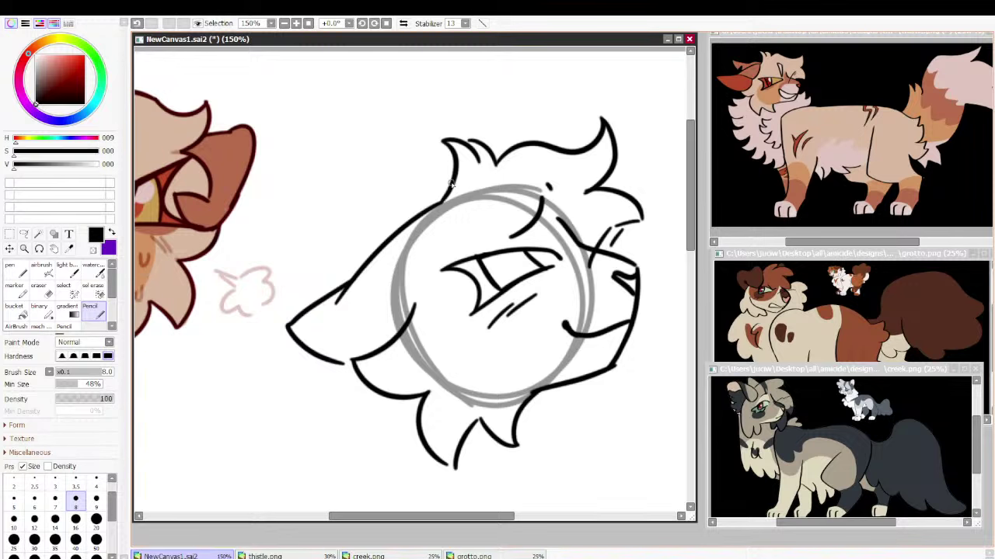
mouse_move(451, 184)
left_mouse_down()
mouse_move(393, 204)
mouse_move(344, 205)
mouse_move(385, 254)
mouse_move(356, 246)
mouse_move(362, 268)
left_mouse_up()
key("ctrl+z")
Draw a short throat line below the chin and spiky neck fur behind the cheek
left_click_drag(562, 387, 542, 428)
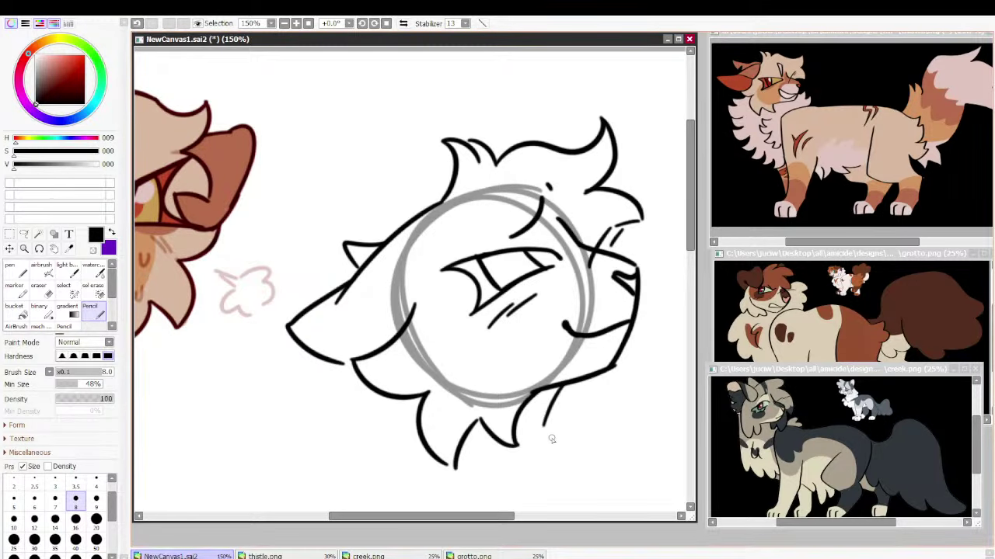
mouse_move(375, 427)
left_mouse_down()
mouse_move(349, 413)
mouse_move(361, 441)
left_mouse_up()
key("ctrl+z")
mouse_move(305, 367)
left_mouse_down()
mouse_move(307, 402)
mouse_move(296, 422)
mouse_move(303, 460)
mouse_move(341, 455)
left_mouse_up()
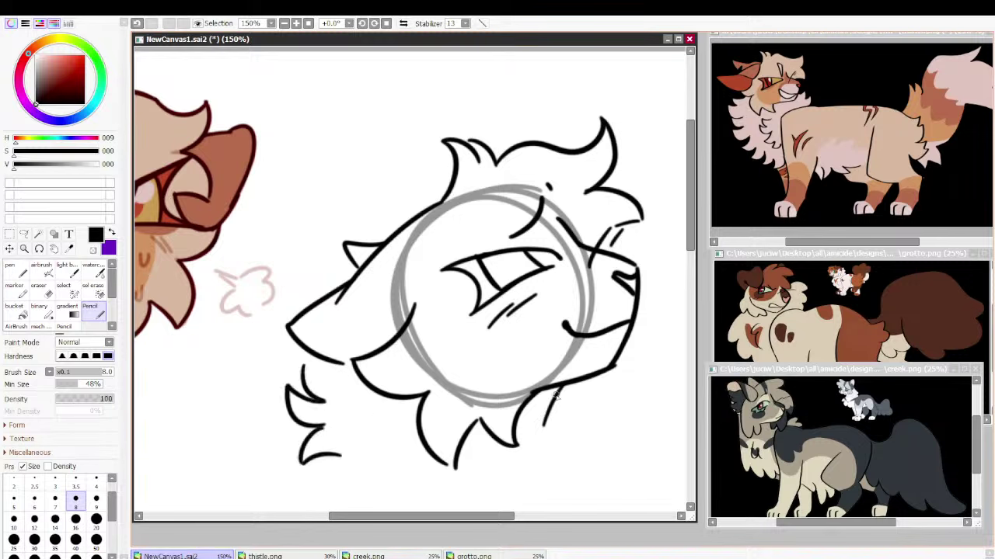
Try several versions of the chest fur contour running down from below the chin
left_click_drag(558, 397, 599, 411)
mouse_move(599, 412)
left_mouse_down()
mouse_move(562, 429)
mouse_move(583, 467)
left_mouse_up()
key("ctrl+z")
key("ctrl+z")
mouse_move(545, 427)
left_mouse_down()
mouse_move(589, 461)
mouse_move(551, 471)
left_mouse_up()
key("ctrl+z")
key("ctrl+z")
key("ctrl+z")
mouse_move(561, 391)
left_mouse_down()
mouse_move(598, 421)
mouse_move(560, 434)
left_mouse_up()
left_click_drag(558, 436, 564, 479)
mouse_move(559, 482)
left_mouse_down()
mouse_move(557, 428)
mouse_move(575, 478)
left_mouse_up()
key("ctrl+z")
key("ctrl+z")
key("ctrl+z")
key("ctrl+z")
key("ctrl+z")
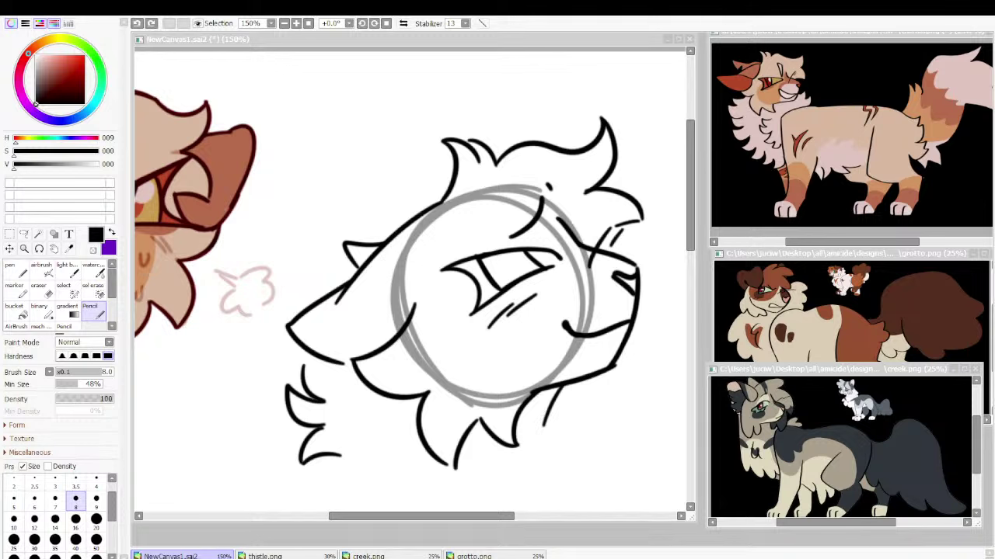
Draw a diagonal scar slash across the profile's nose bridge in dark red sampled from the coloured face's scar (H 013, S 068, V 059)
key("alt+Tab")
left_click_drag(388, 288, 364, 296)
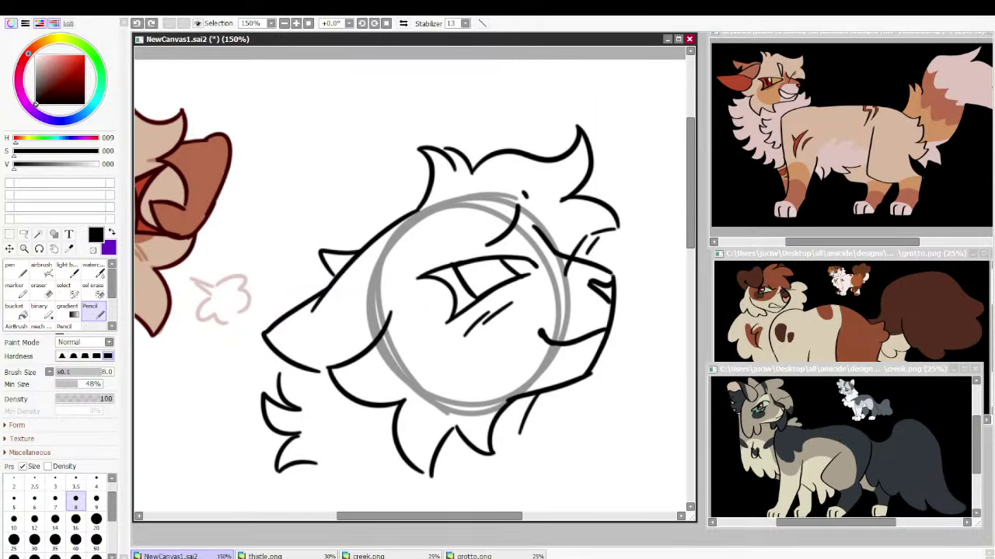
left_click_drag(247, 291, 433, 226)
right_click(220, 180)
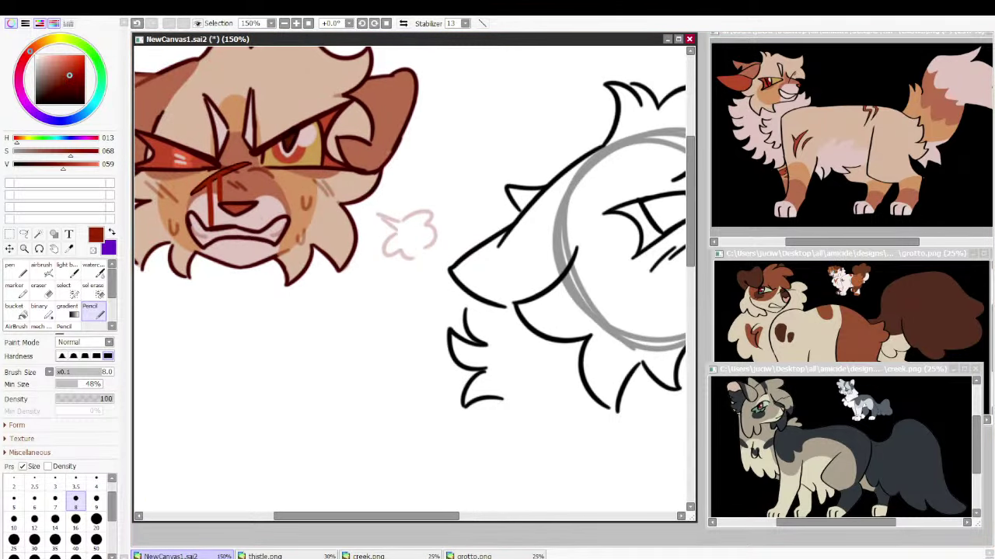
left_click_drag(435, 265, 355, 288)
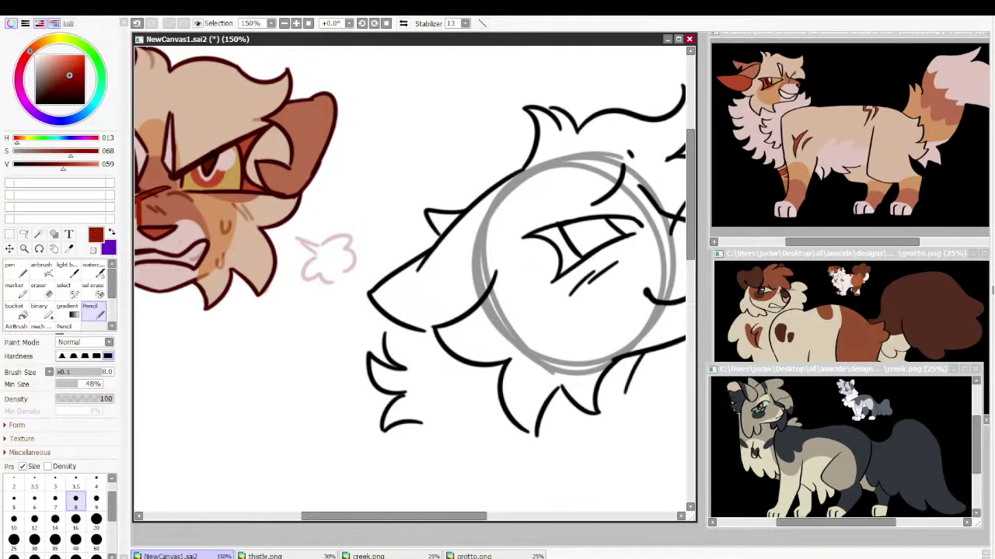
left_click_drag(466, 288, 377, 288)
mouse_move(542, 276)
left_mouse_down()
mouse_move(589, 211)
mouse_move(548, 262)
mouse_move(716, 265)
mouse_move(587, 286)
left_mouse_up()
key("ctrl+z")
left_click_drag(602, 245, 570, 289)
key("ctrl+z")
left_click_drag(601, 249, 573, 294)
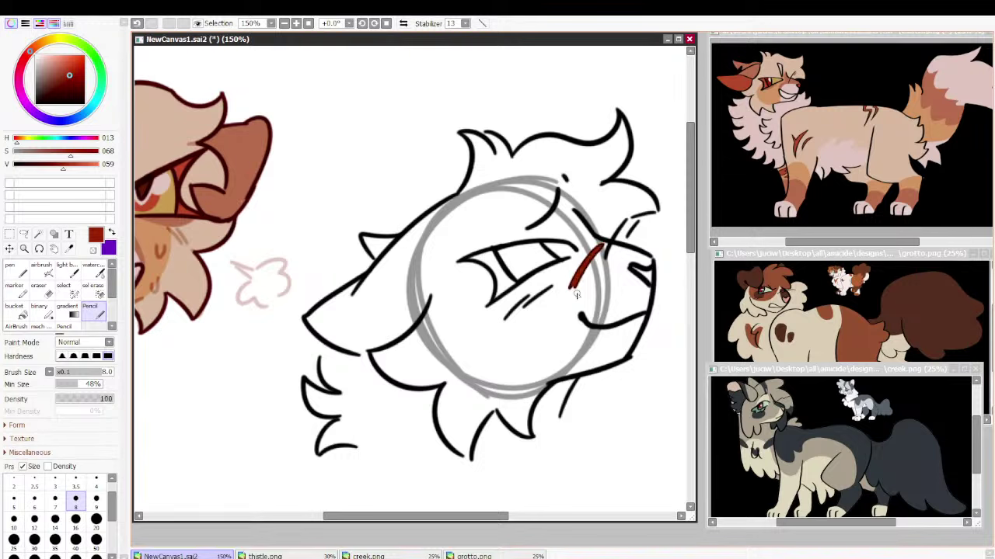
key("ctrl+z")
key("ctrl+z")
Try several versions of a dark red blood drip running from the nose-bridge scar down towards the mouth corner
mouse_move(583, 259)
left_mouse_down()
mouse_move(567, 295)
mouse_move(584, 318)
left_mouse_up()
key("ctrl+z")
key("ctrl+z")
key("ctrl+z")
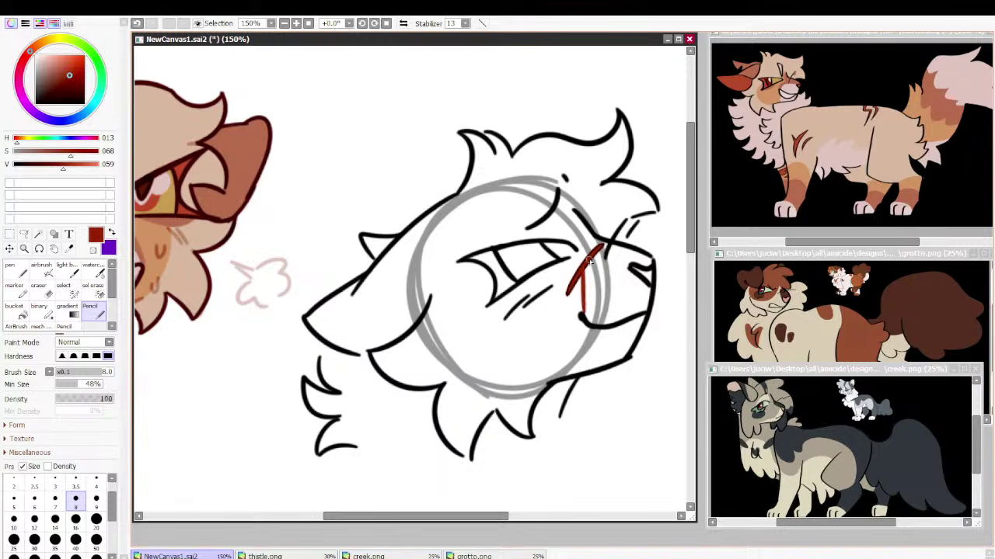
left_click_drag(589, 259, 585, 295)
key("ctrl+z")
left_click_drag(591, 260, 584, 300)
left_click_drag(595, 257, 596, 279)
key("ctrl+z")
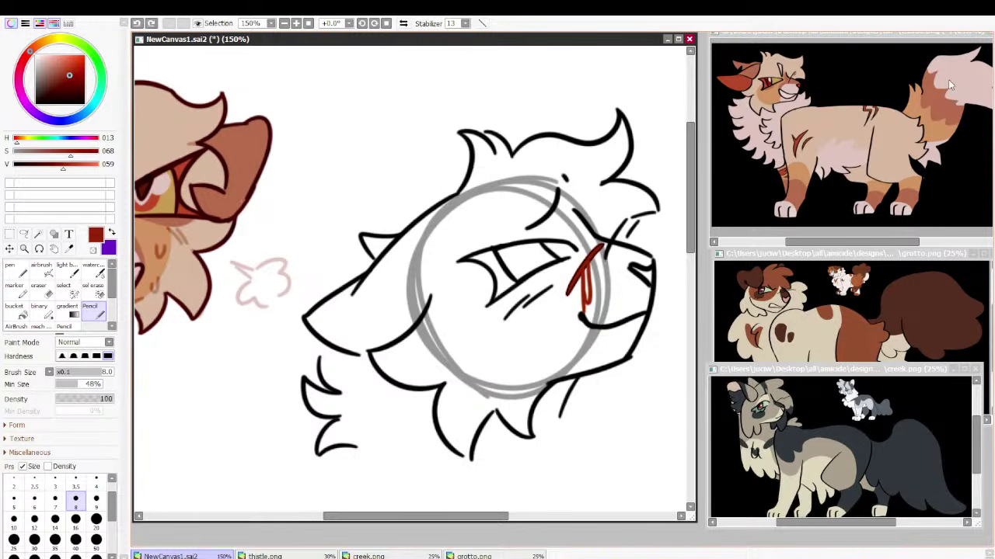
Try a soft blood smear trailing from the scar towards the cheek with the Marker at size 20
scroll(595, 257, "down", 1)
left_click_drag(595, 233, 526, 294)
left_click(22, 290)
key("ctrl+z")
key("ctrl+z")
left_click_drag(559, 256, 528, 293)
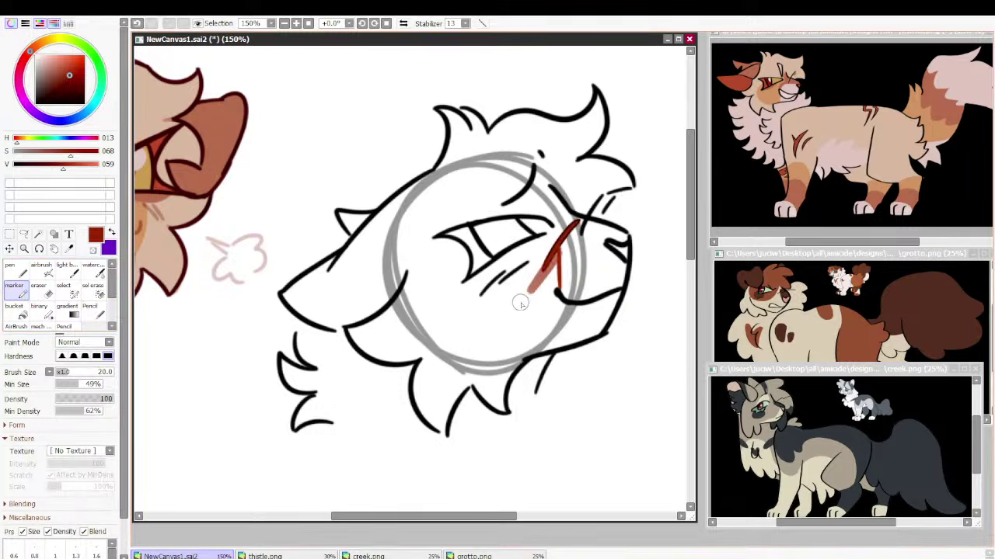
left_click_drag(558, 255, 533, 288)
key("ctrl+z")
Try extending the scar diagonally across the cheek with opaque dark red Pencil strokes
left_click(91, 310)
key("ctrl+z")
key("ctrl+z")
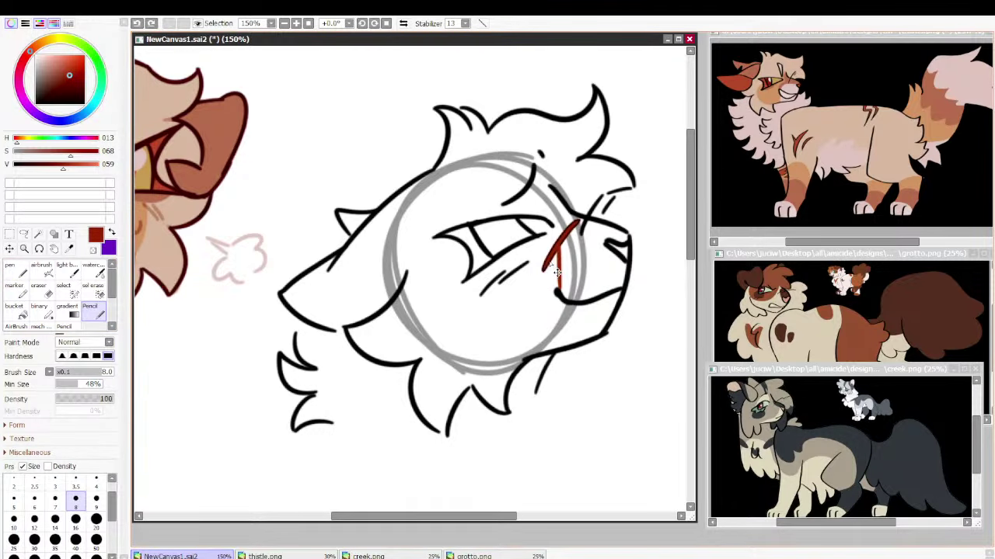
left_click_drag(555, 262, 525, 303)
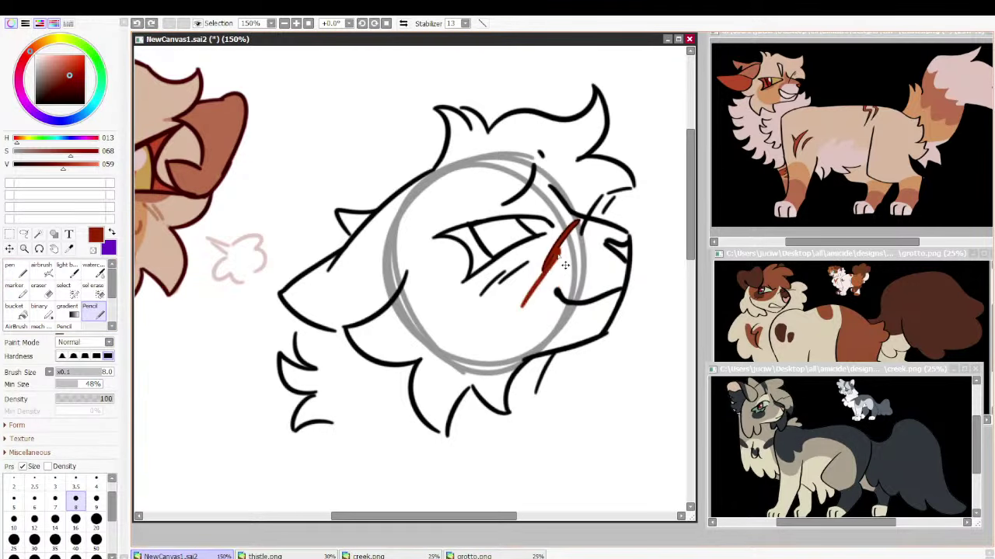
key("ctrl+z")
mouse_move(560, 248)
left_mouse_down()
mouse_move(547, 278)
mouse_move(513, 307)
left_mouse_up()
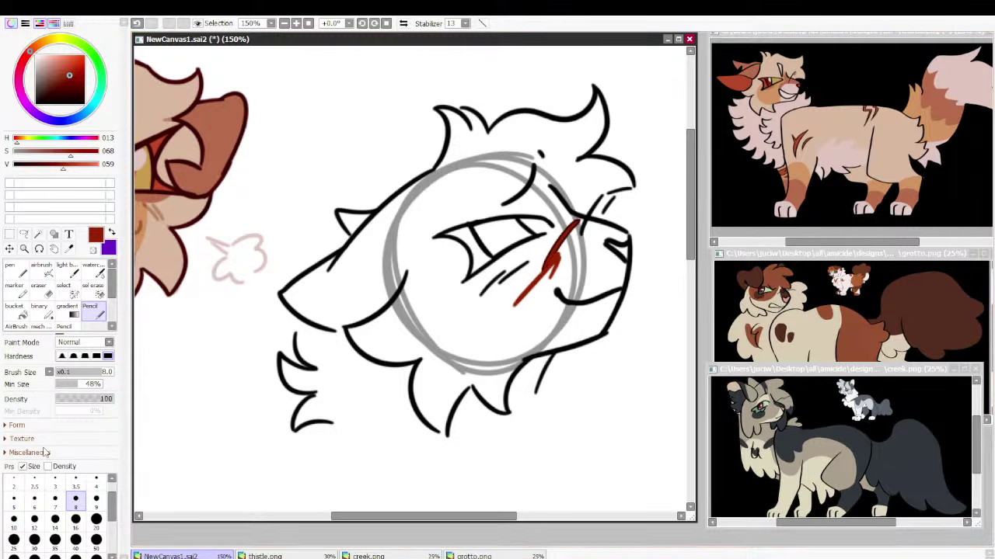
key("ctrl+z")
Lower the Pencil density to 36, paint faded blood streaks below the scar and trim their edge with transparent colour
left_click(77, 399)
mouse_move(557, 257)
left_mouse_down()
mouse_move(541, 297)
mouse_move(526, 286)
mouse_move(538, 270)
mouse_move(520, 309)
mouse_move(514, 304)
left_mouse_up()
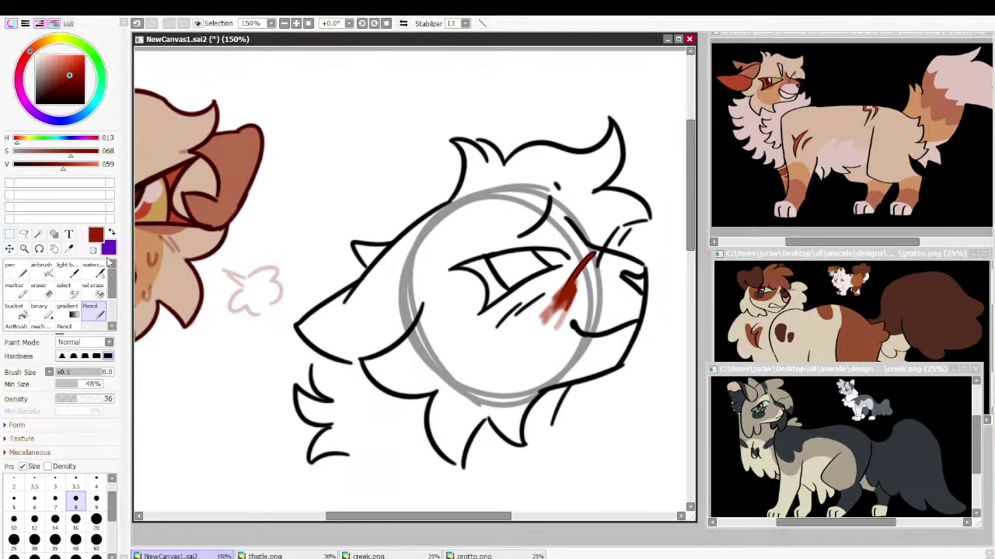
left_click(93, 250)
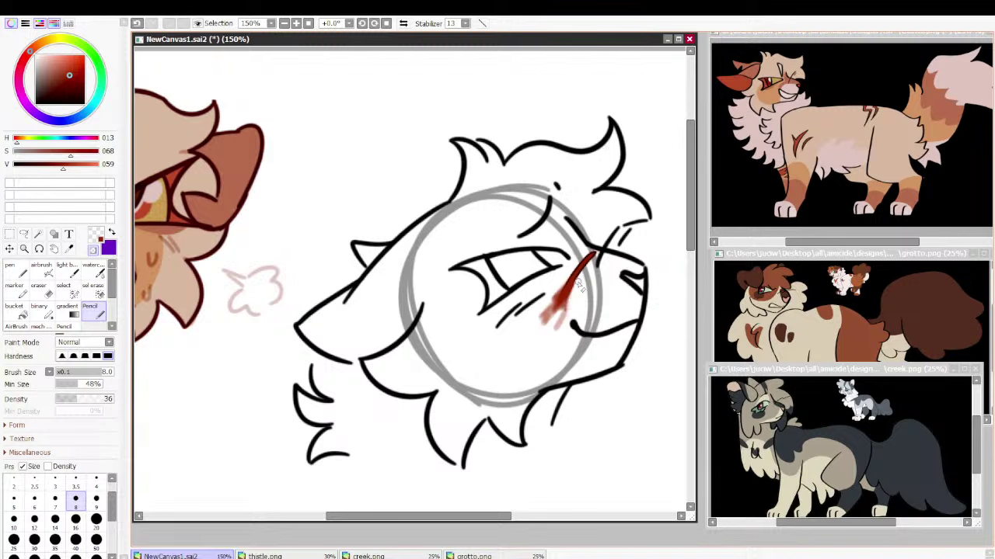
key("minus")
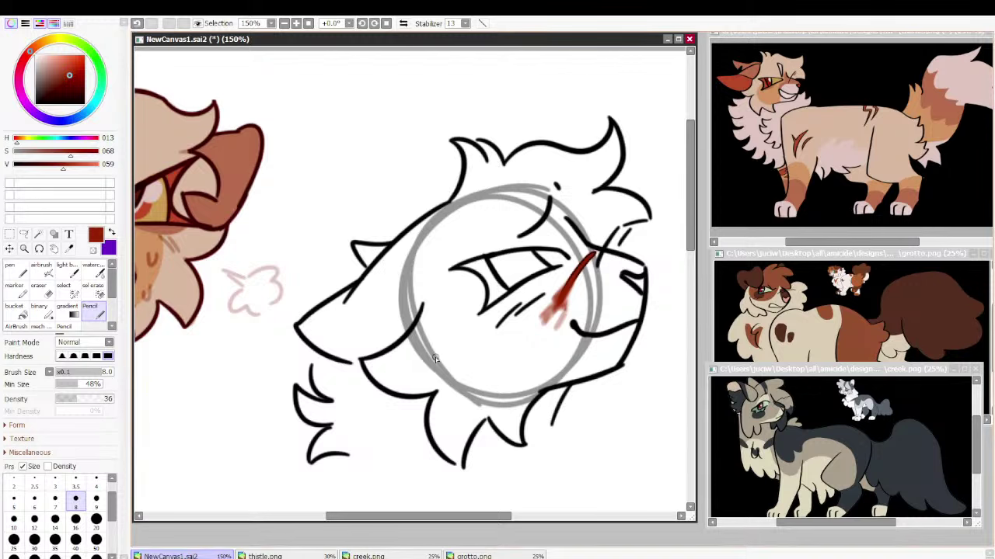
Paint the back of the head with a size 20 pen in the beige coat colour sampled from thistle.png (H 025, S 023, V 085)
key("n")
left_click(808, 119)
right_click(808, 120)
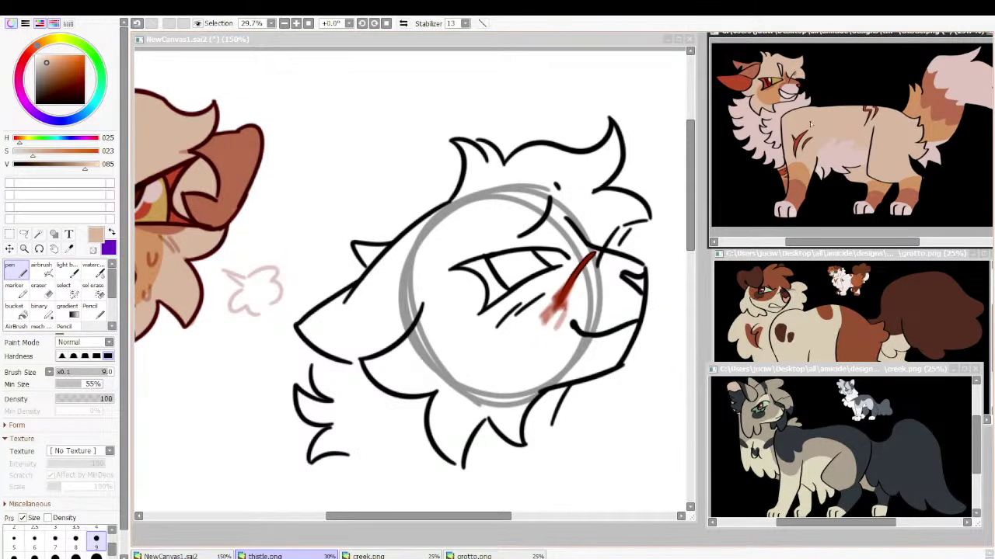
left_click_drag(112, 547, 112, 550)
left_click(97, 544)
left_click(449, 295)
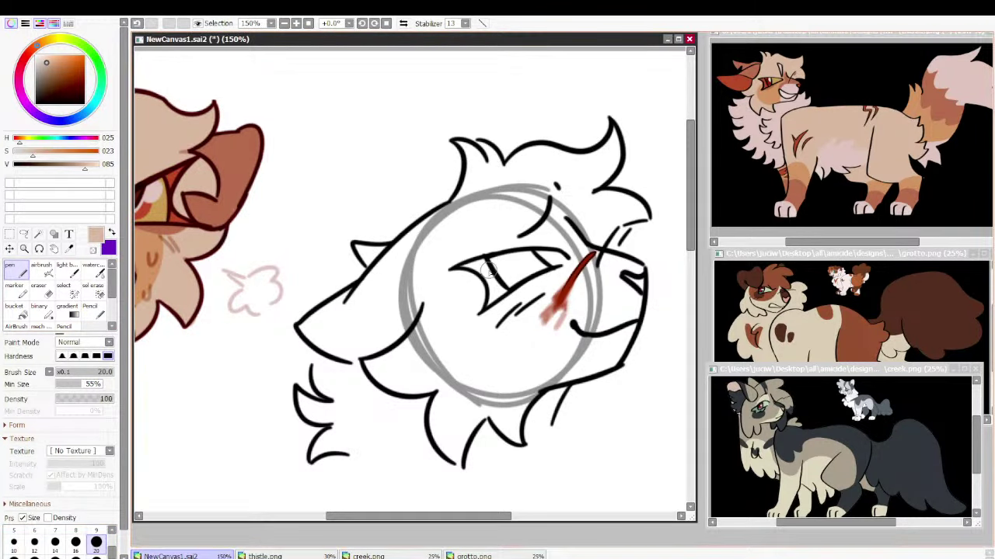
mouse_move(497, 266)
left_mouse_down()
mouse_move(383, 305)
mouse_move(415, 290)
mouse_move(421, 235)
mouse_move(392, 260)
left_mouse_up()
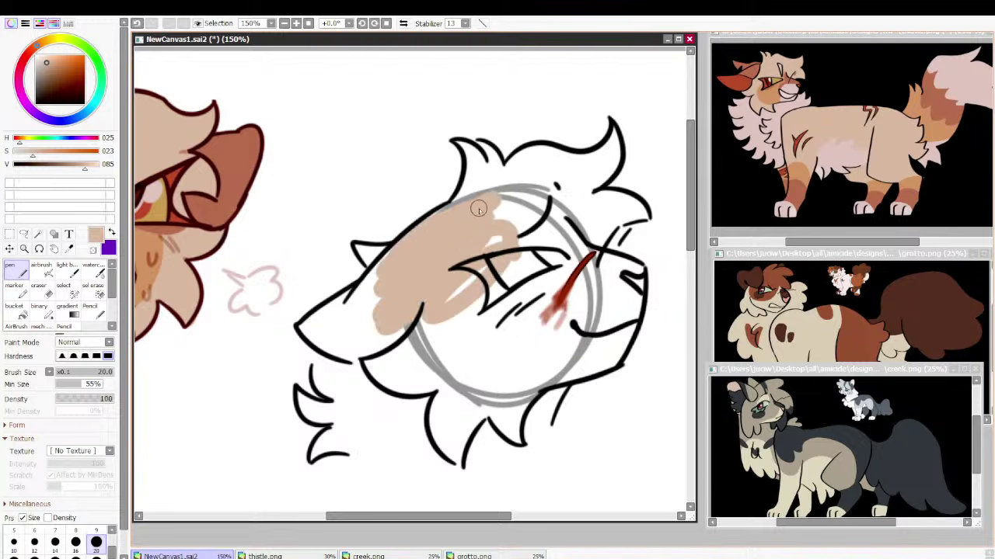
Close the open outline gaps at the neck base, behind the ear and between the forehead tuft and muzzle with beige strokes
mouse_move(338, 444)
left_mouse_down()
mouse_move(486, 459)
mouse_move(528, 433)
left_mouse_up()
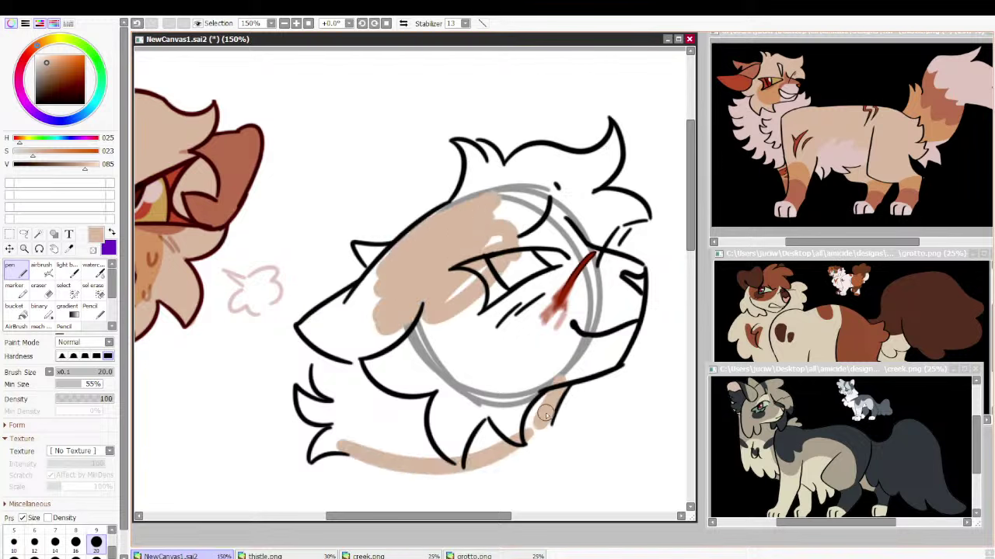
left_click_drag(560, 381, 412, 470)
key("ctrl+z")
mouse_move(551, 416)
left_mouse_down()
mouse_move(542, 428)
mouse_move(372, 439)
left_mouse_up()
left_click_drag(472, 435, 533, 408)
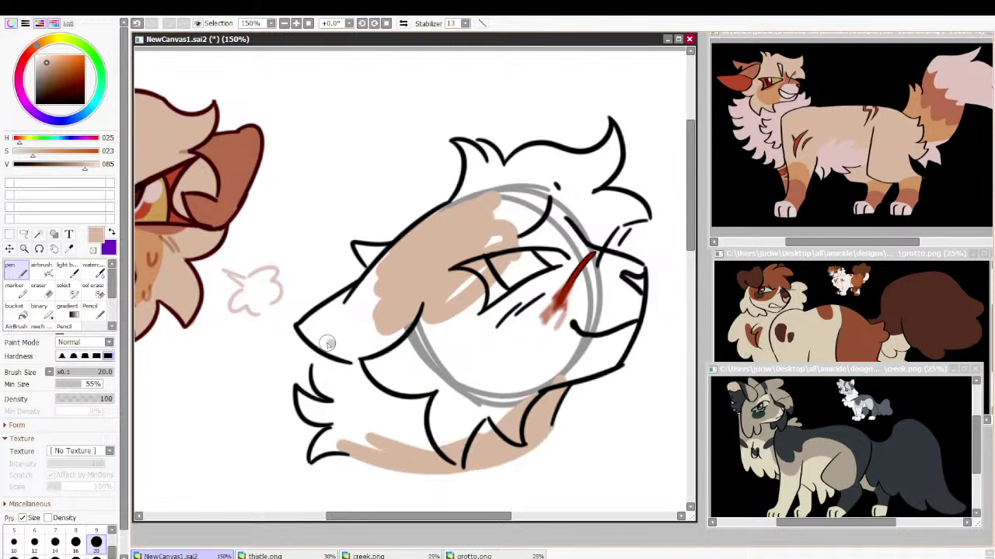
left_click_drag(326, 342, 317, 382)
left_click_drag(646, 219, 596, 252)
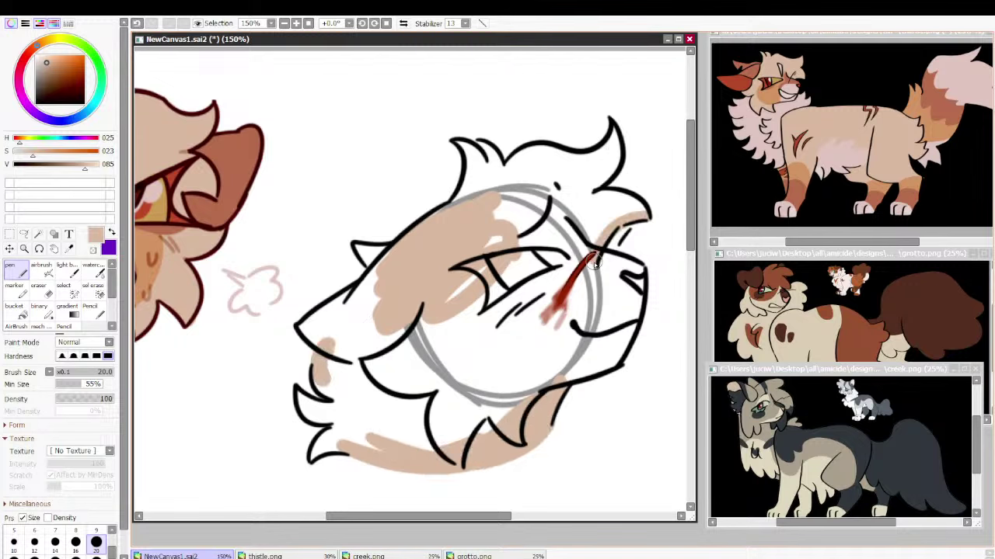
left_click_drag(634, 220, 609, 268)
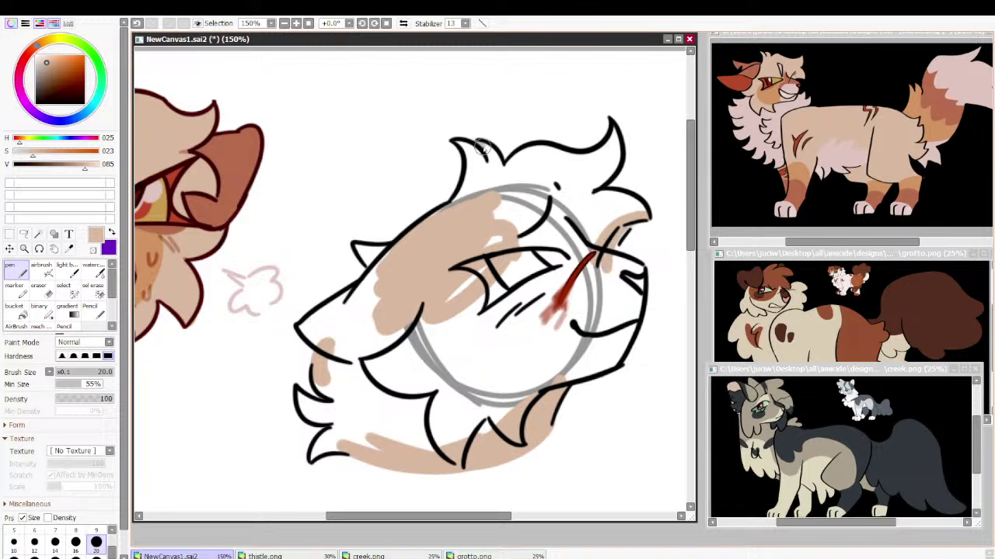
Bucket-fill the profile's head, neck fur, near ear and far ear tip with beige
left_click(18, 310)
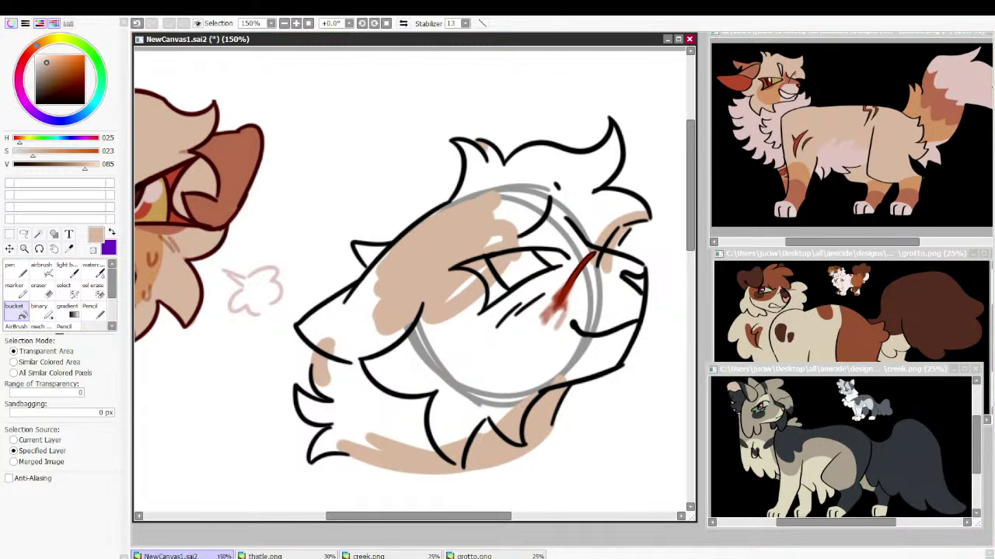
left_click(489, 397)
left_click(365, 419)
left_click(360, 346)
left_click(369, 256)
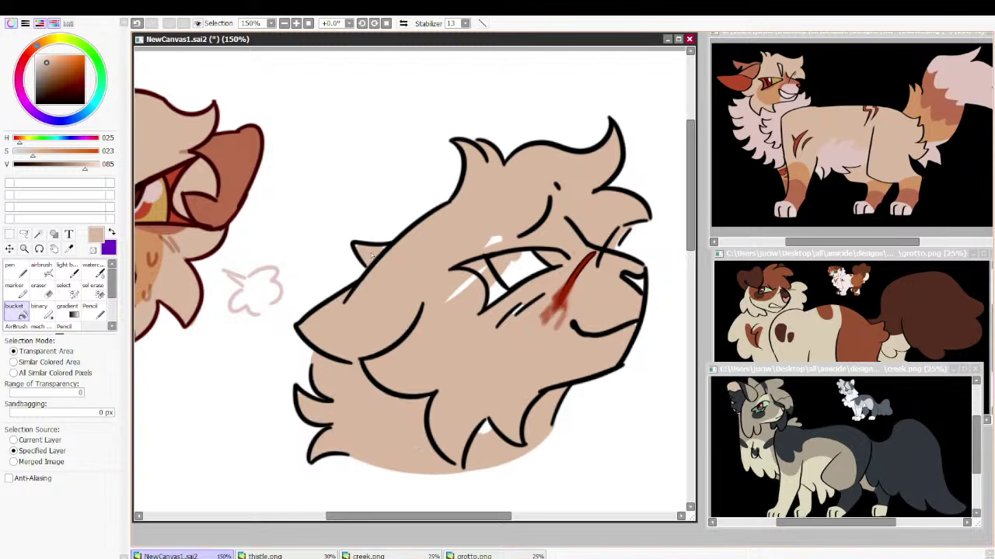
Cover the leftover white gaps around the eye, nose and neck fur in beige, and erase the excess between forehead tuft and muzzle
left_click(12, 274)
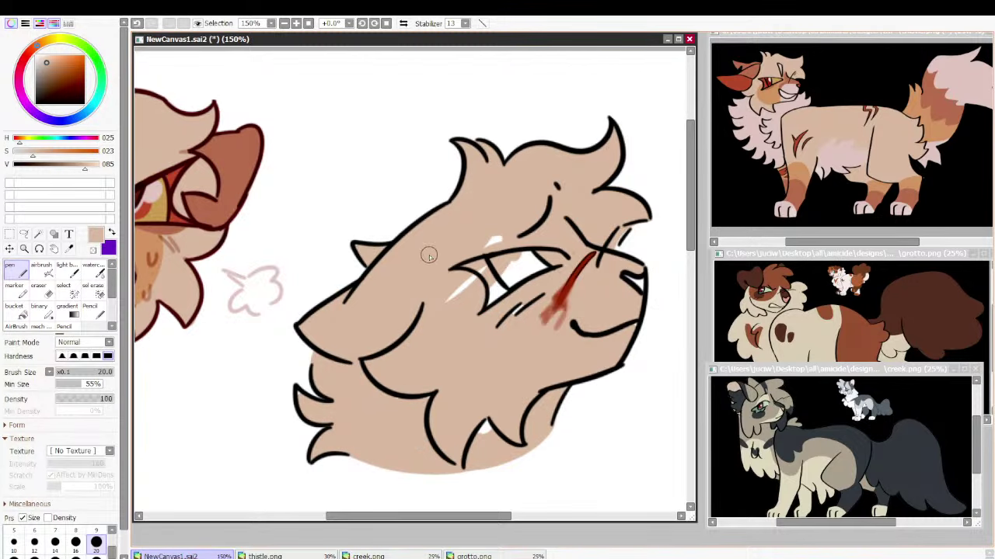
mouse_move(449, 300)
left_mouse_down()
mouse_move(519, 252)
mouse_move(534, 264)
mouse_move(532, 288)
left_mouse_up()
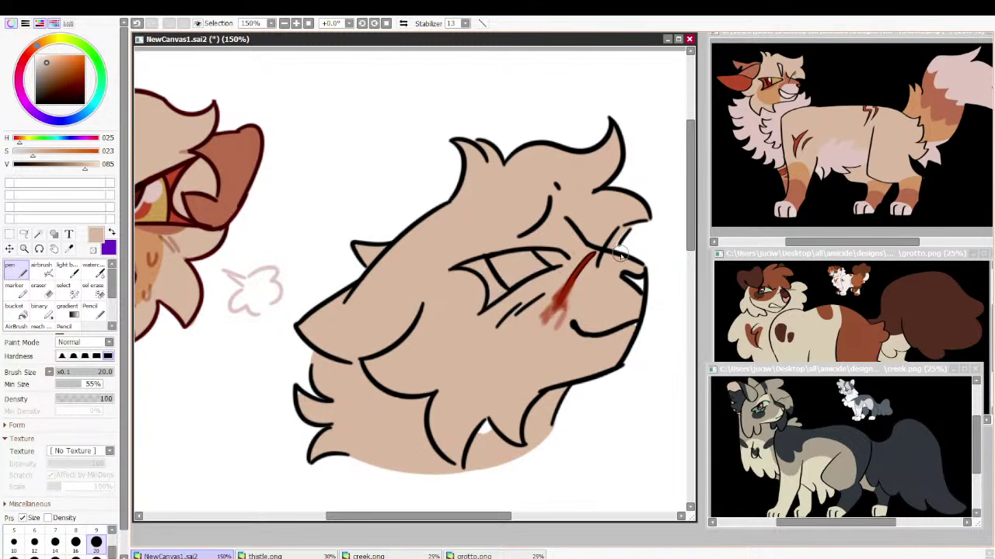
left_click_drag(620, 275, 638, 283)
left_click_drag(487, 426, 480, 434)
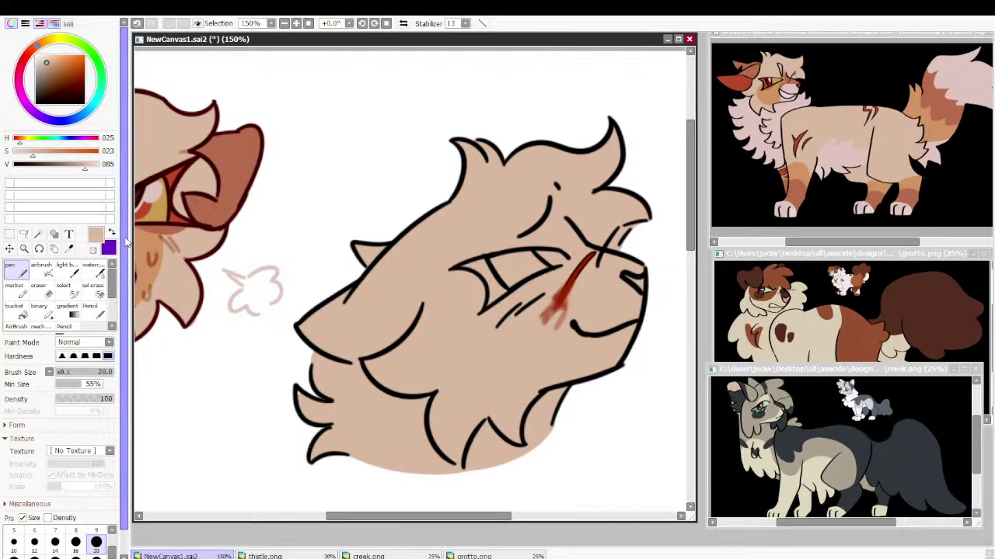
left_click(94, 248)
mouse_move(637, 224)
left_mouse_down()
mouse_move(658, 253)
mouse_move(622, 249)
left_mouse_up()
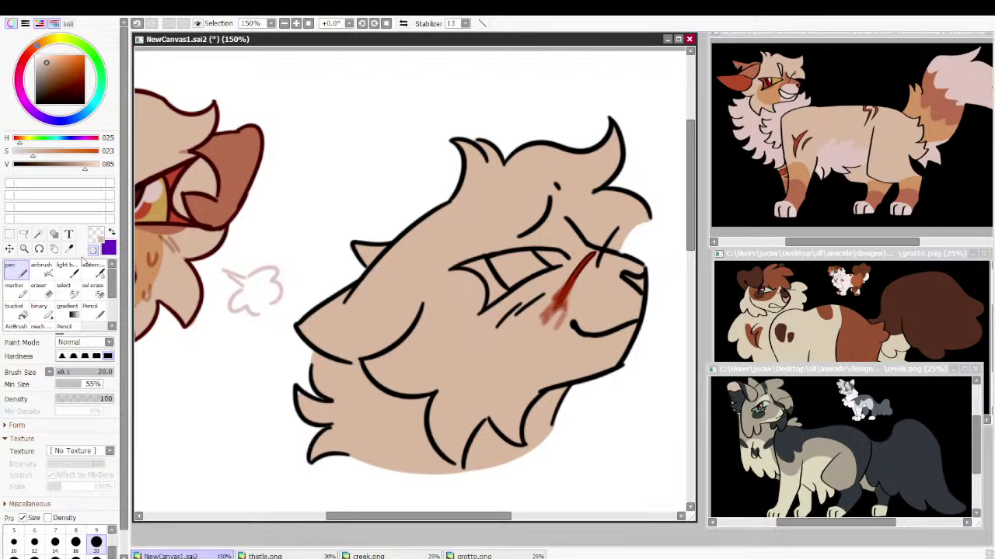
left_click(94, 249)
Draw the missing contour from the forehead tuft's tip down to the nose bridge with a black Pencil at density 100
left_click_drag(62, 71, 35, 105)
left_click(94, 312)
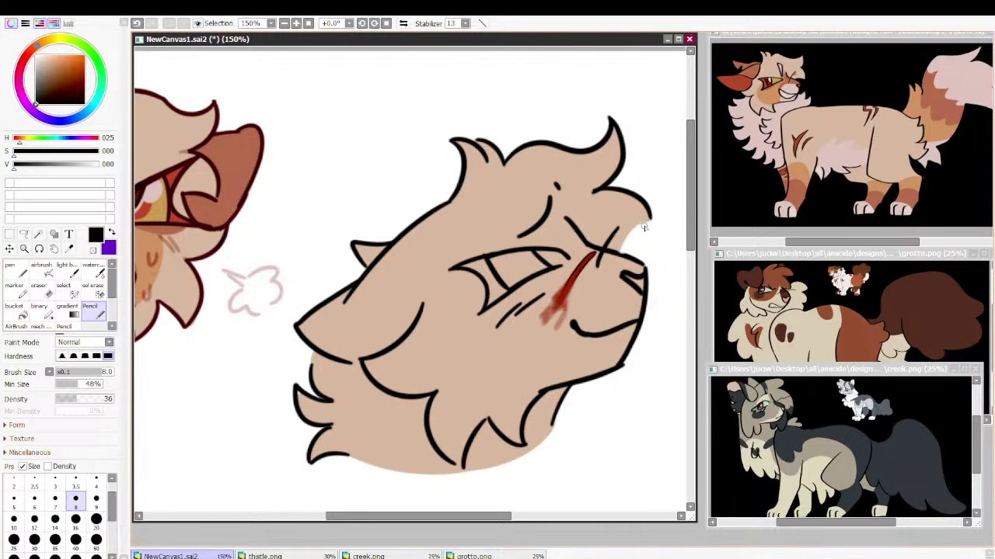
left_click_drag(109, 399, 142, 412)
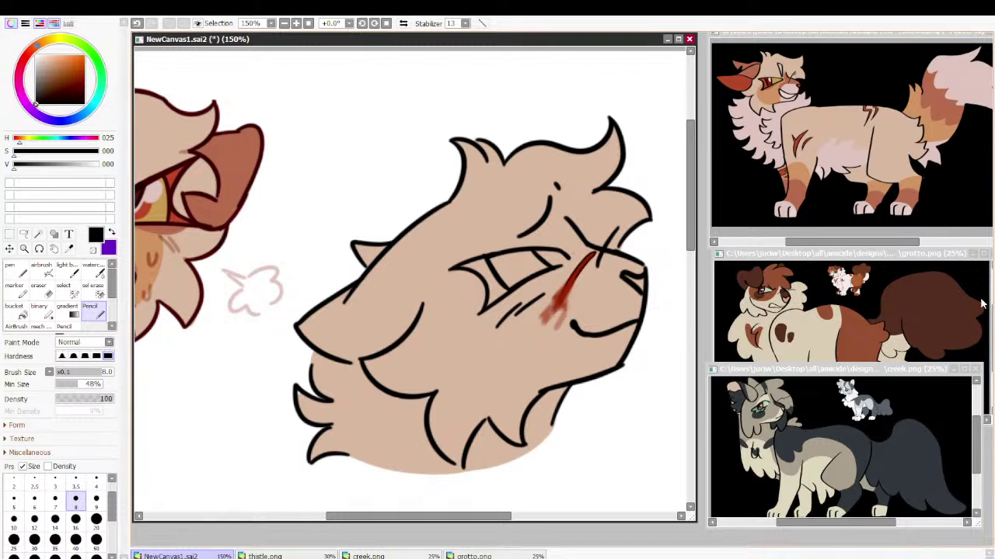
Paint the brow patch and the whole muzzle and lower cheek in orange-tan sampled from the front-facing face (H 027, S 045, V 082)
left_click(16, 270)
left_click(163, 241, "alt")
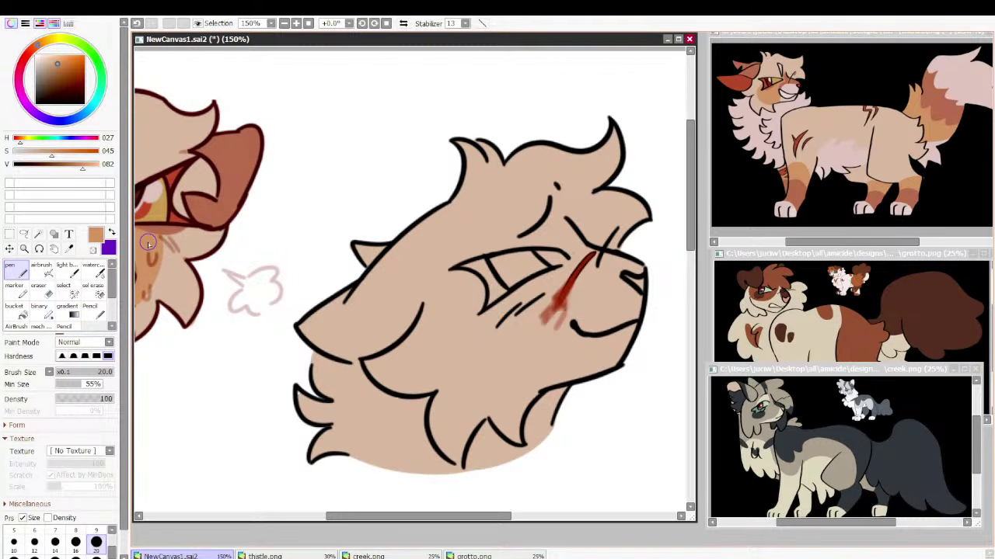
left_click_drag(575, 256, 563, 226)
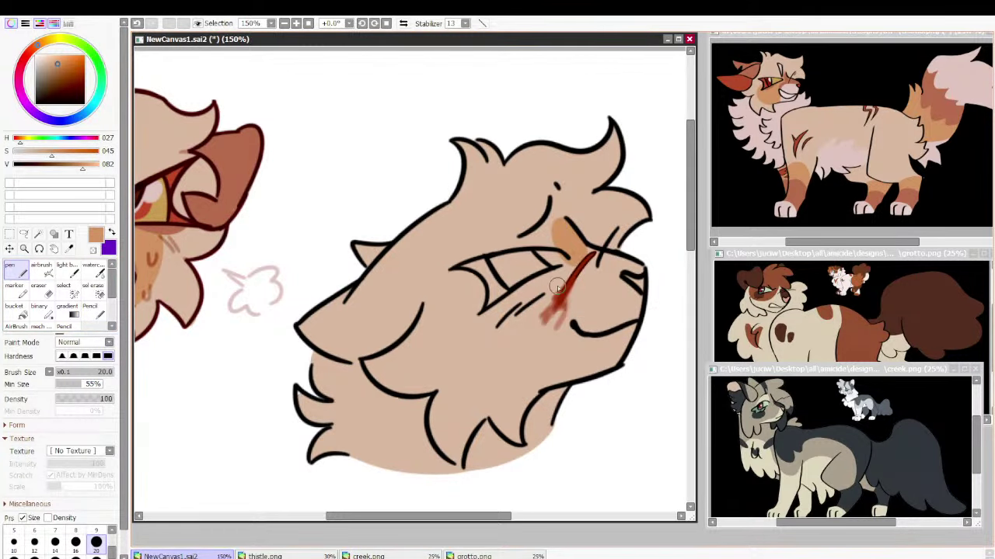
mouse_move(505, 307)
left_mouse_down()
mouse_move(499, 355)
mouse_move(590, 362)
left_mouse_up()
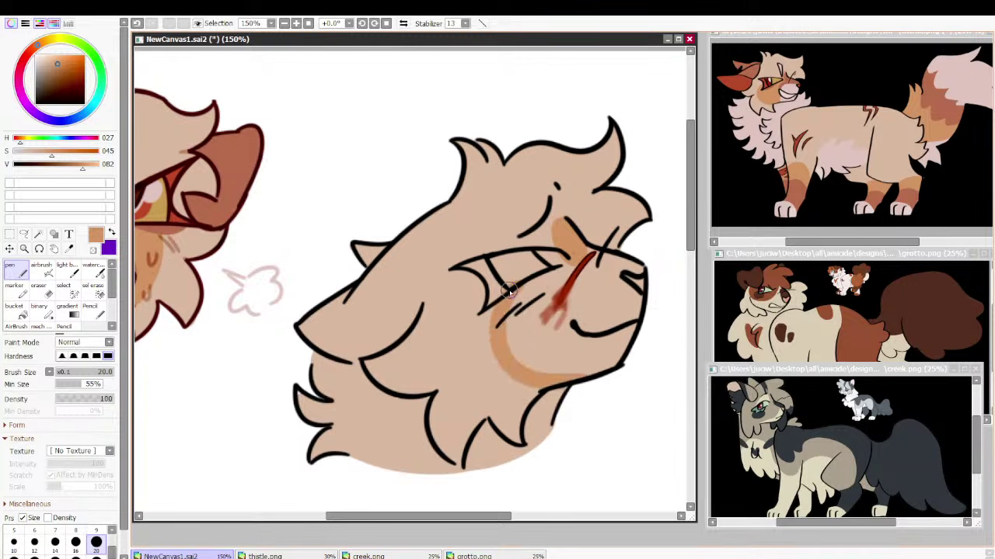
mouse_move(509, 291)
left_mouse_down()
mouse_move(568, 369)
mouse_move(509, 300)
mouse_move(550, 365)
left_mouse_up()
key("ctrl+z")
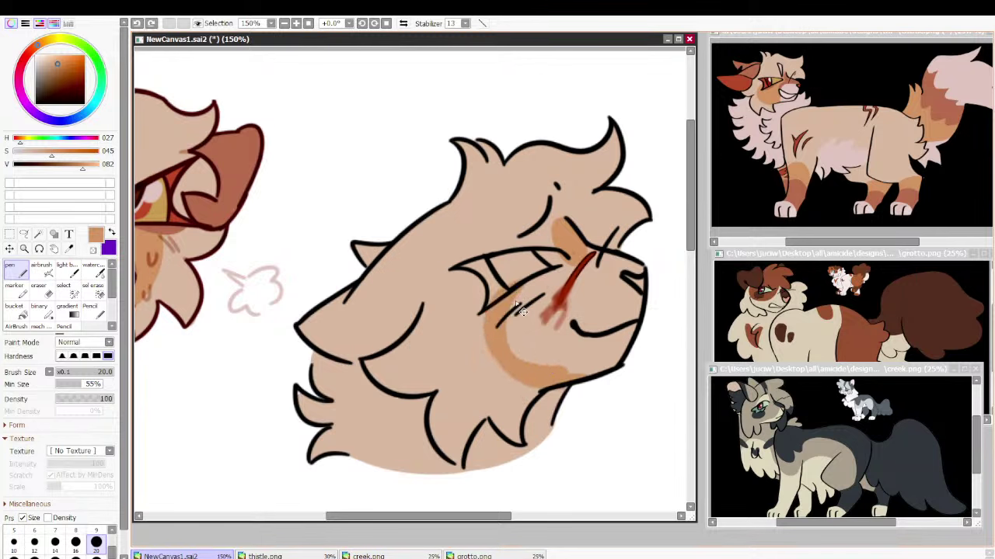
key("ctrl+z")
key("ctrl+z")
mouse_move(516, 288)
left_mouse_down()
mouse_move(571, 380)
mouse_move(513, 324)
mouse_move(556, 307)
mouse_move(608, 258)
mouse_move(589, 261)
mouse_move(523, 344)
mouse_move(546, 366)
mouse_move(572, 371)
mouse_move(610, 343)
left_mouse_up()
key("ctrl+z")
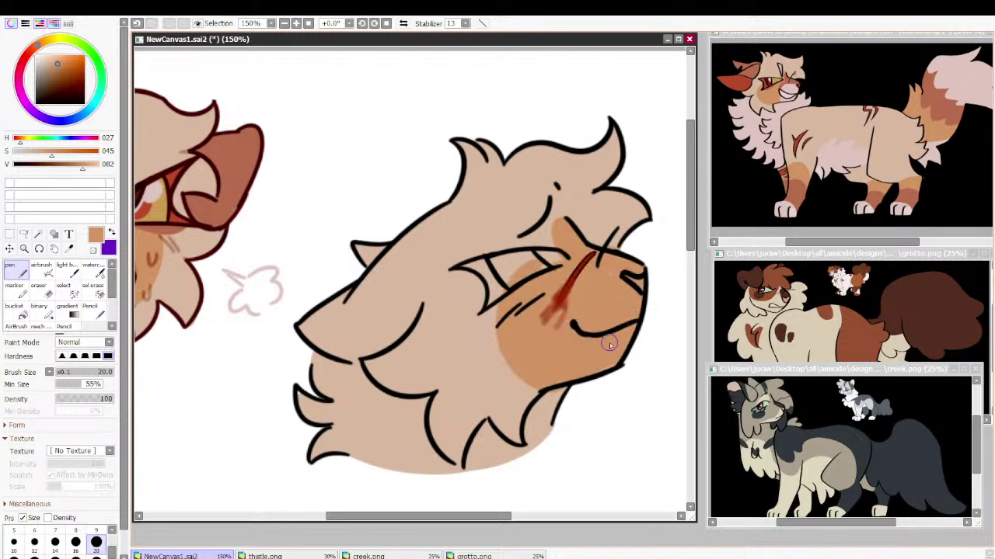
Paint the nose bridge and upper muzzle reddish brown sampled from the ear in thistle.png (H 018, S 044, V 072)
right_click(555, 397)
mouse_move(607, 245)
left_mouse_down()
mouse_move(584, 324)
mouse_move(594, 312)
mouse_move(620, 320)
mouse_move(582, 310)
mouse_move(586, 283)
mouse_move(640, 263)
left_mouse_up()
key("ctrl+z")
right_click(752, 70)
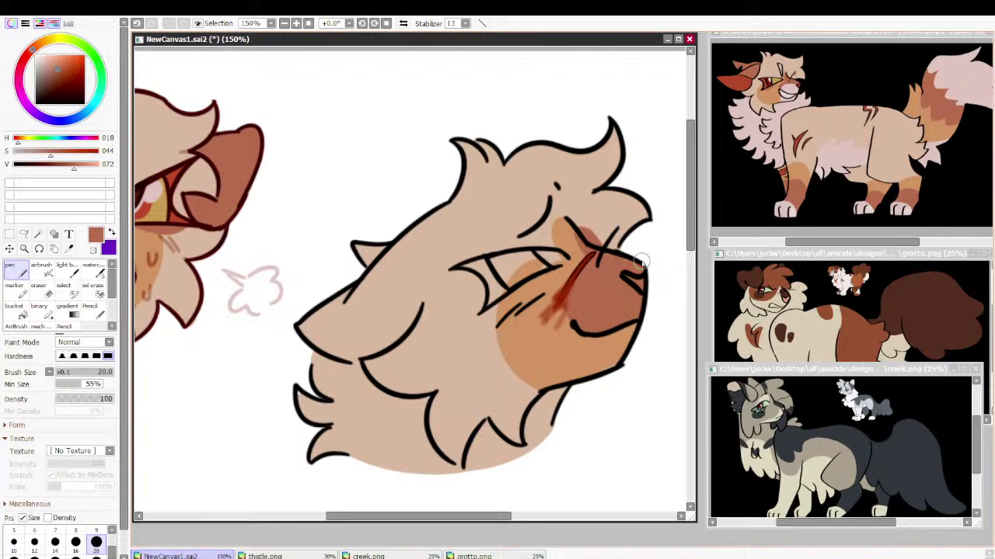
Paint the muzzle front, chin and throat fur pale pink sampled from thistle.png (H 009, S 013, V 087)
right_click(770, 109)
mouse_move(582, 346)
left_mouse_down()
mouse_move(603, 379)
mouse_move(640, 337)
mouse_move(592, 291)
mouse_move(583, 328)
mouse_move(584, 294)
mouse_move(641, 288)
mouse_move(597, 316)
mouse_move(629, 316)
mouse_move(645, 298)
left_mouse_up()
mouse_move(554, 403)
left_mouse_down()
mouse_move(525, 436)
mouse_move(487, 429)
mouse_move(514, 453)
mouse_move(487, 430)
mouse_move(486, 485)
mouse_move(530, 461)
left_mouse_up()
right_click(499, 417)
right_click(493, 450)
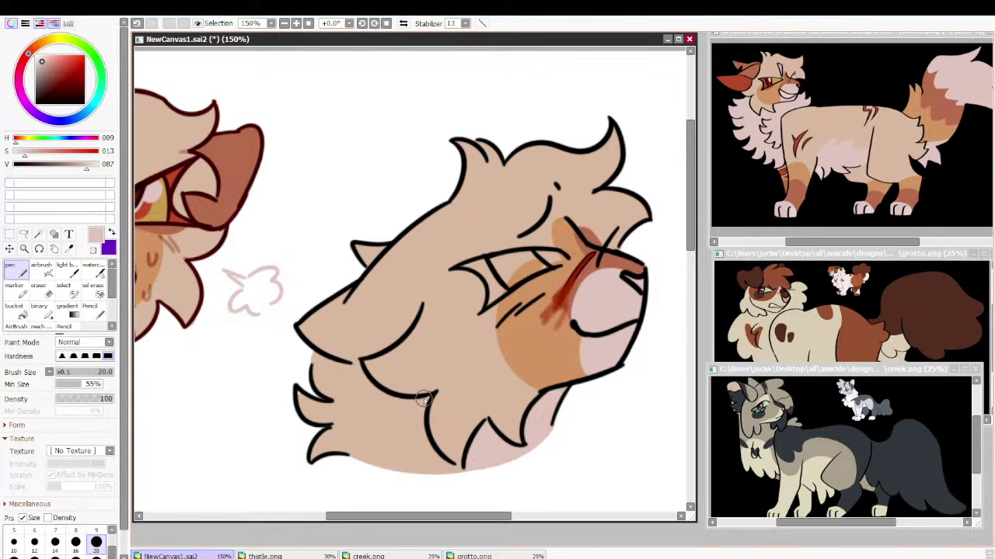
Recolour the remaining neck fur behind and below the cheek tufts in the same pale pink
left_click_drag(424, 400, 469, 477)
right_click(457, 463)
right_click(434, 443)
mouse_move(358, 376)
left_mouse_down()
mouse_move(384, 402)
mouse_move(422, 410)
mouse_move(310, 358)
mouse_move(323, 406)
mouse_move(278, 411)
mouse_move(317, 383)
mouse_move(407, 444)
left_mouse_up()
left_click(97, 555)
key("bracketleft")
key("bracketleft")
key("bracketleft")
key("bracketleft")
key("bracketleft")
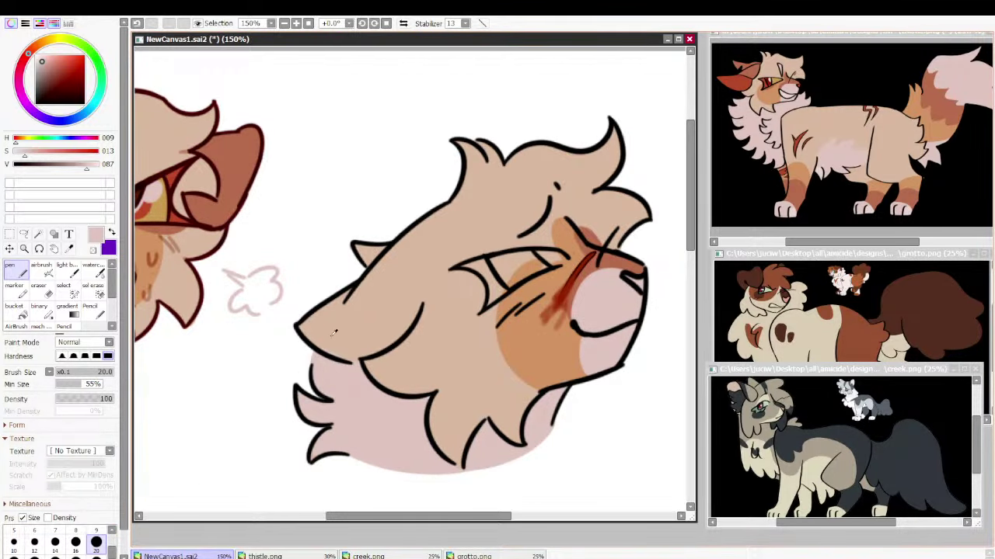
Draw a thin curved sliver on the forehead with the black size 8 Pencil, fill it pale pink, and cover the reddish brown above the nose in tan
left_click(338, 347, "alt")
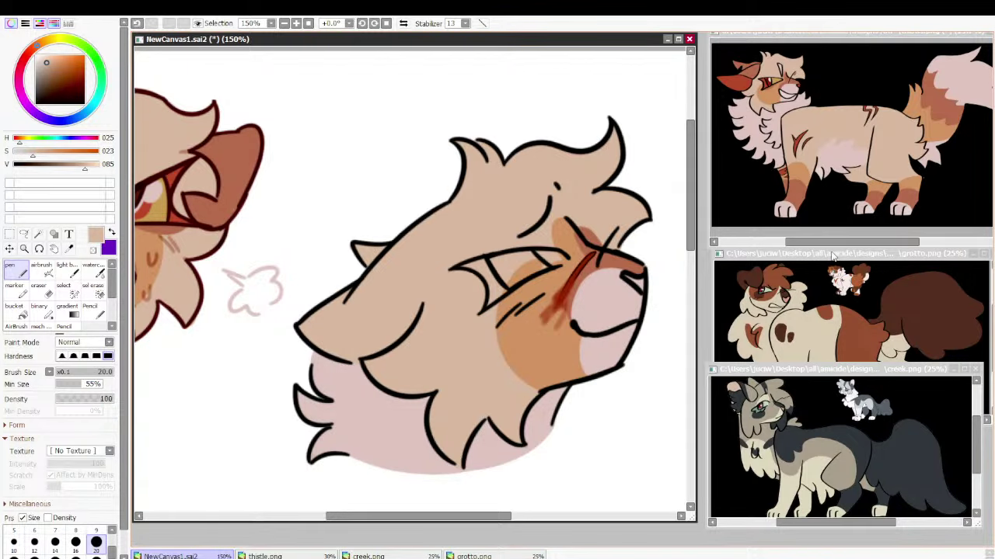
left_click(596, 310, "alt")
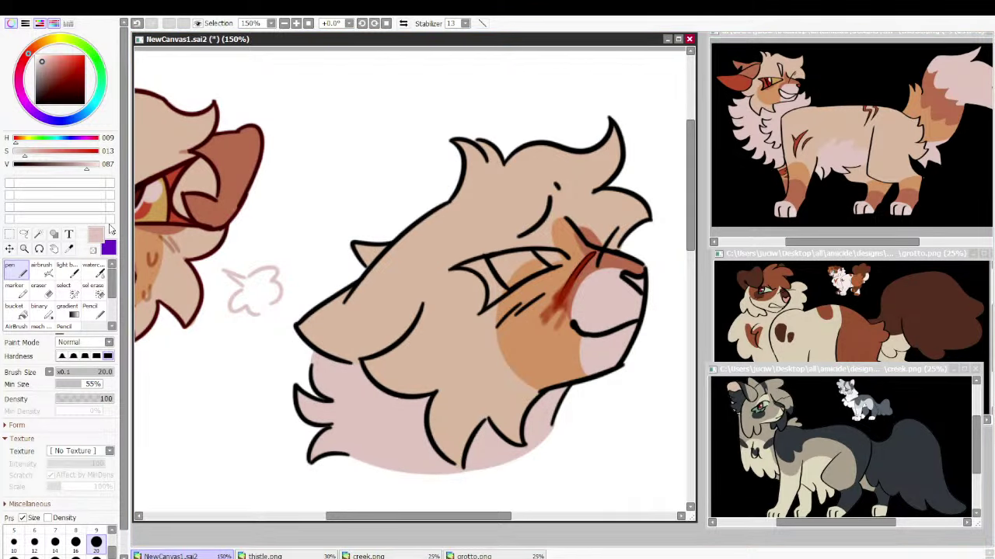
key("x")
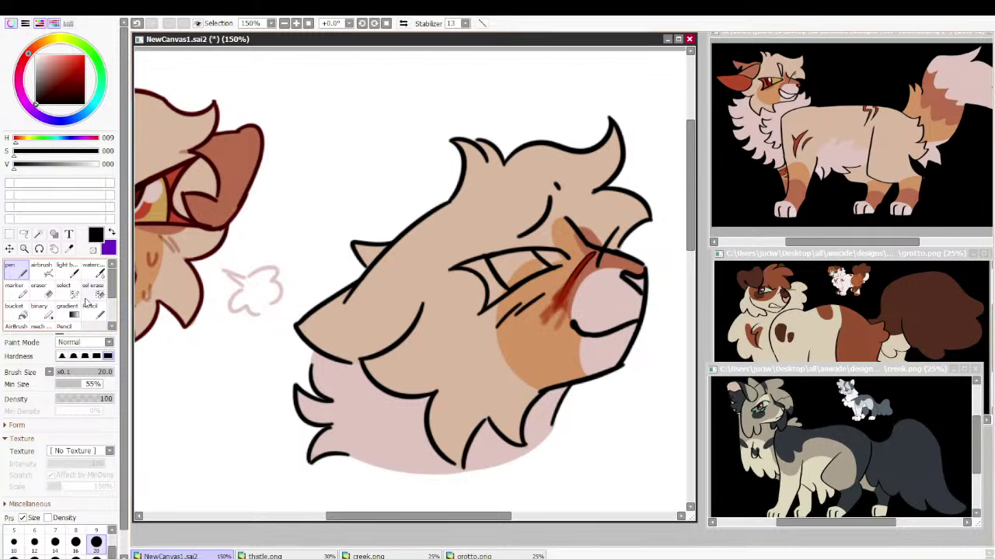
left_click(91, 311)
left_click_drag(510, 165, 546, 197)
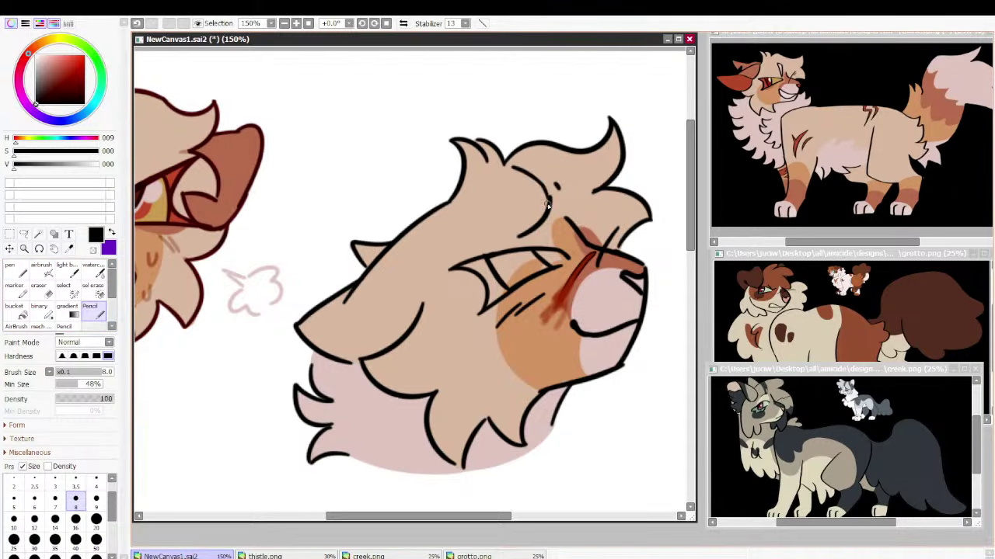
left_click_drag(514, 169, 546, 210)
left_click(602, 300, "alt")
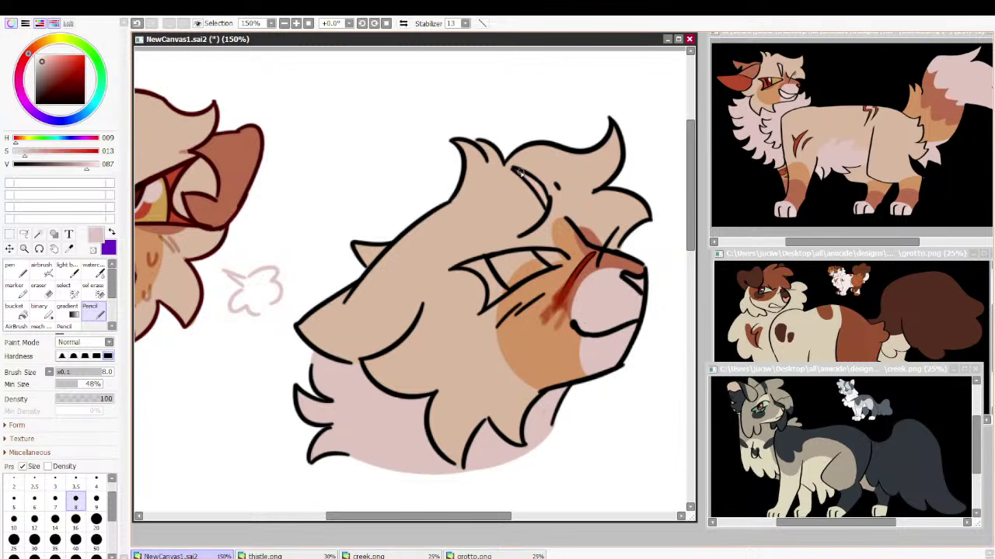
left_click(582, 222, "alt")
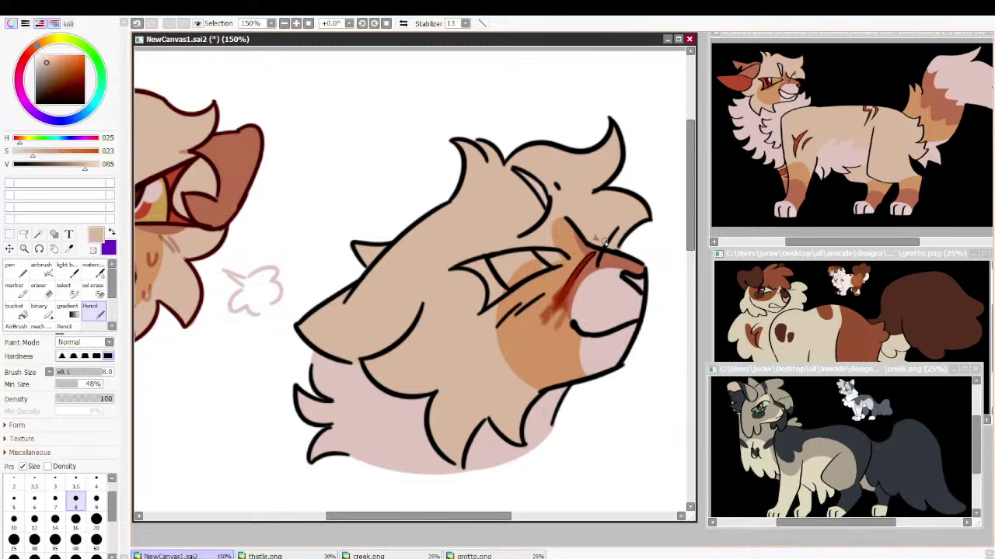
key("alt+Tab")
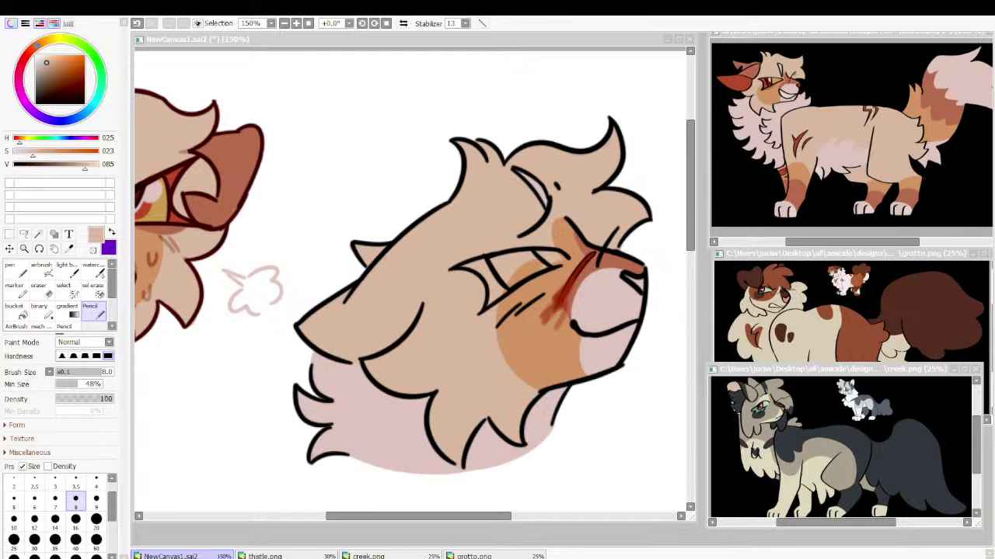
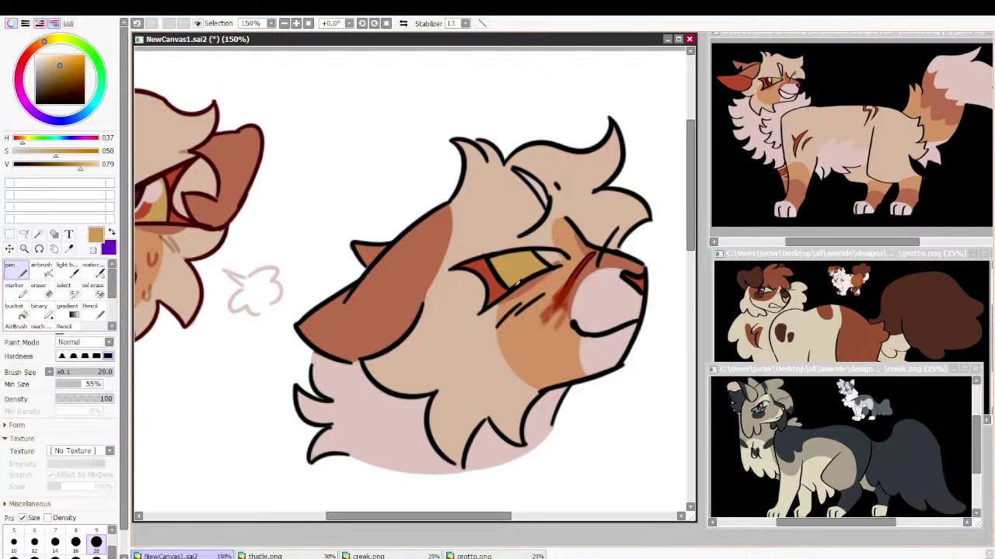
Paint the side-view eye's red iris (H 013, S 060, V 071), dark pupil and pale pink highlight over the yellow
right_click(485, 270)
key("ctrl+z")
left_click_drag(548, 268, 555, 261)
left_click(14, 305)
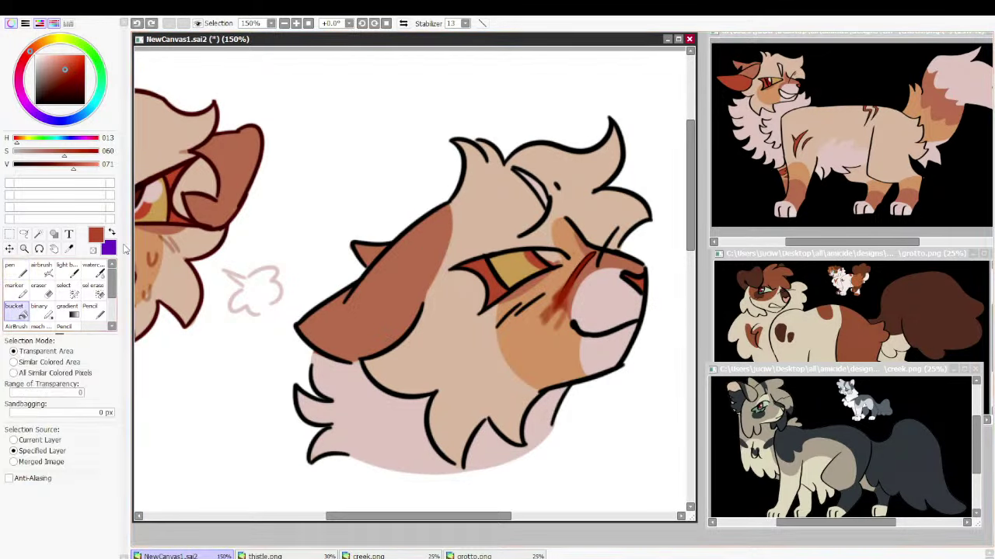
left_click(56, 85)
left_click(16, 274)
mouse_move(545, 266)
left_mouse_down()
mouse_move(559, 255)
mouse_move(541, 250)
mouse_move(563, 265)
mouse_move(518, 253)
mouse_move(551, 266)
mouse_move(573, 247)
mouse_move(622, 233)
mouse_move(642, 240)
left_mouse_up()
right_click(594, 286)
left_click(55, 544)
key("ctrl+z")
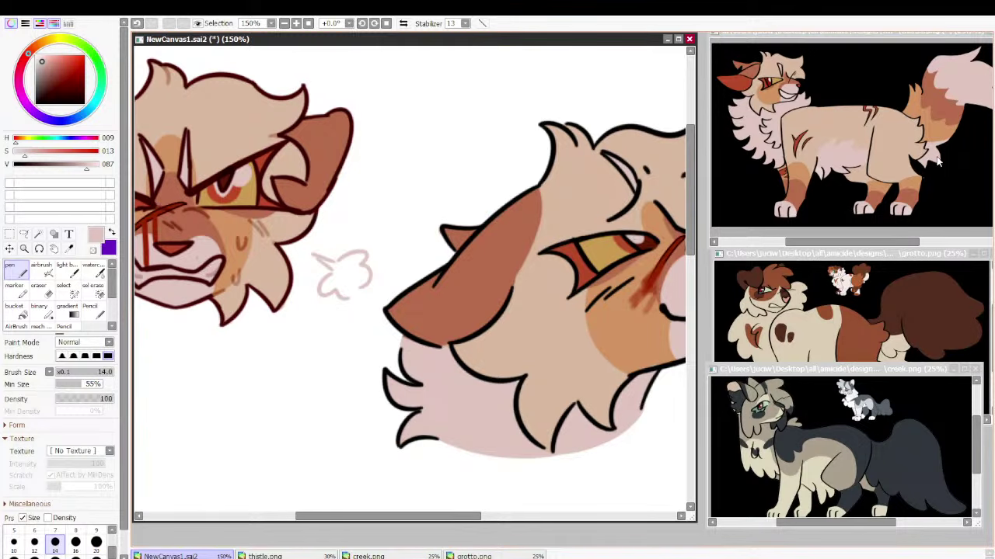
Recolour the side-view head's line art in dark maroon sampled from the front-facing face (H 000, S 030, V 027) with a size 350 pen
key("Home")
scroll(411, 279, "up", 2)
left_click_drag(411, 279, 491, 400)
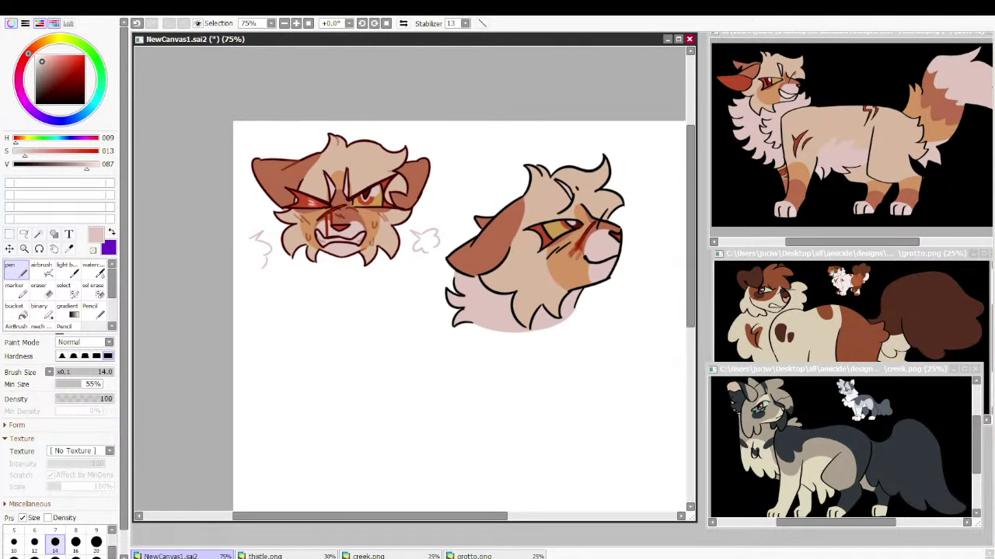
key("ctrl+plus")
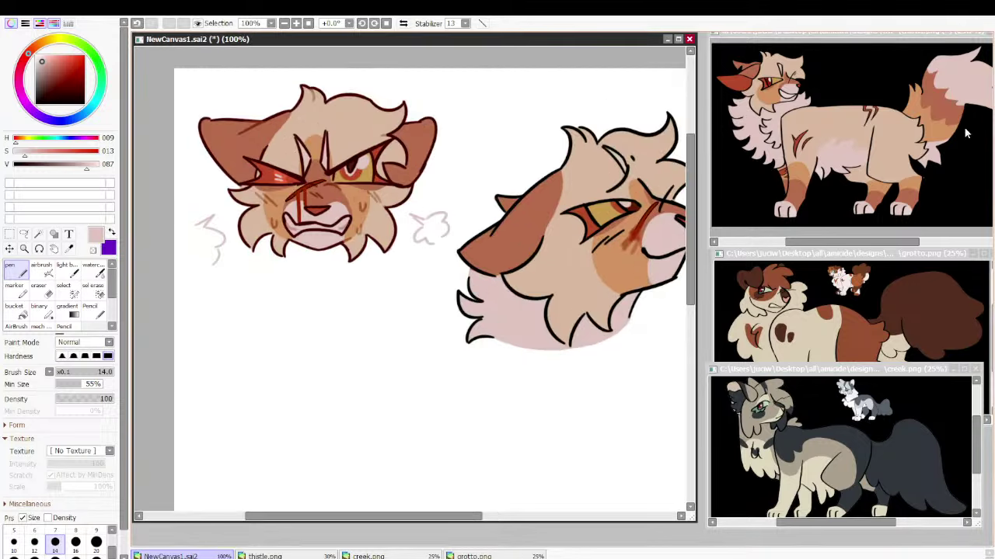
left_click(273, 115, "alt")
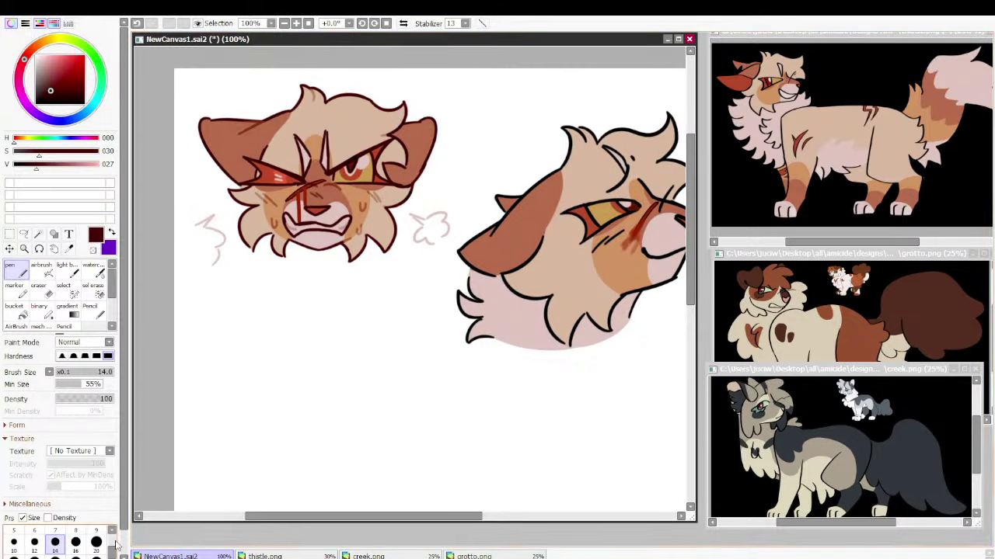
left_click(97, 542)
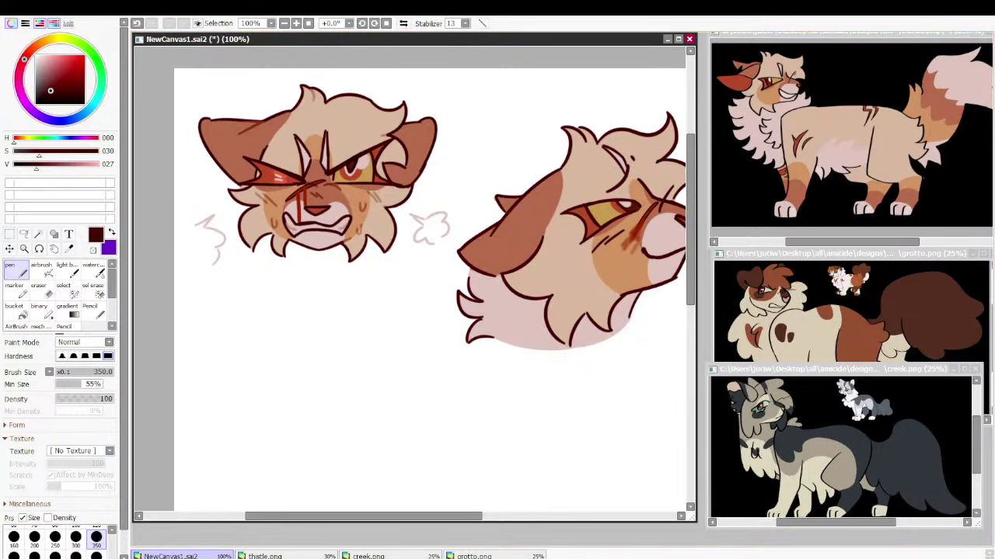
left_click_drag(436, 272, 403, 298)
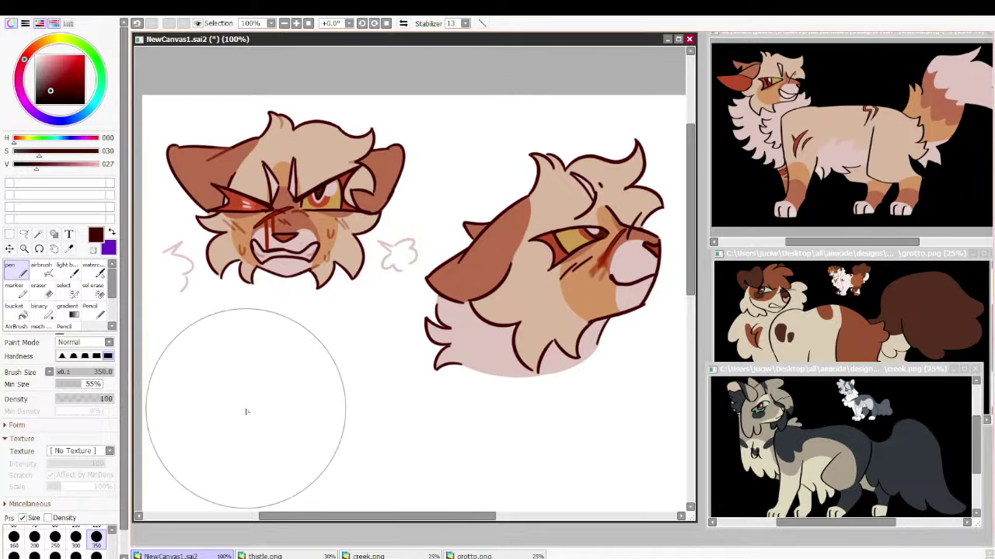
Try clearing the side-view head's line art, undo the clearing and select the whole canvas
scroll(54, 540, "up", 5)
left_click(96, 537)
left_click(485, 274, "alt")
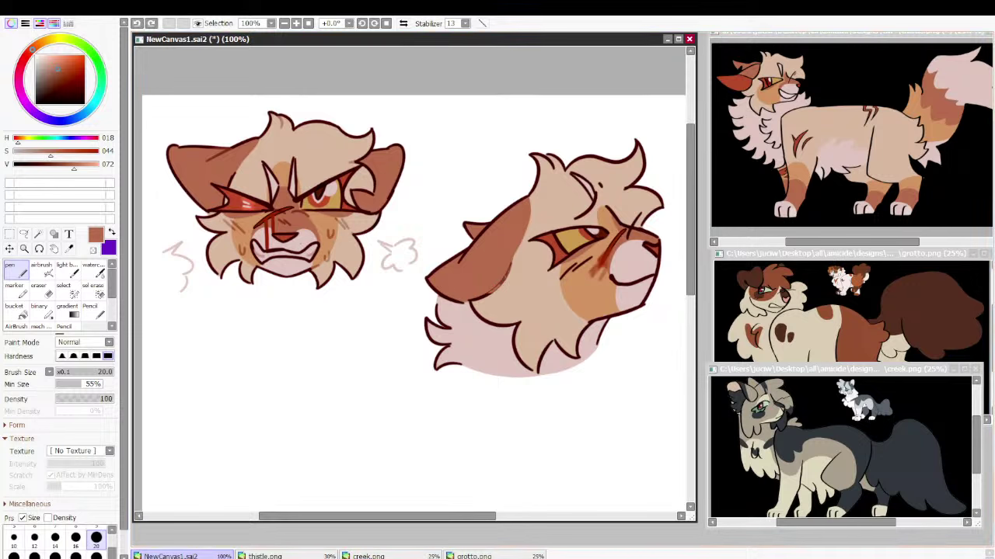
key("ctrl+z")
key("Delete")
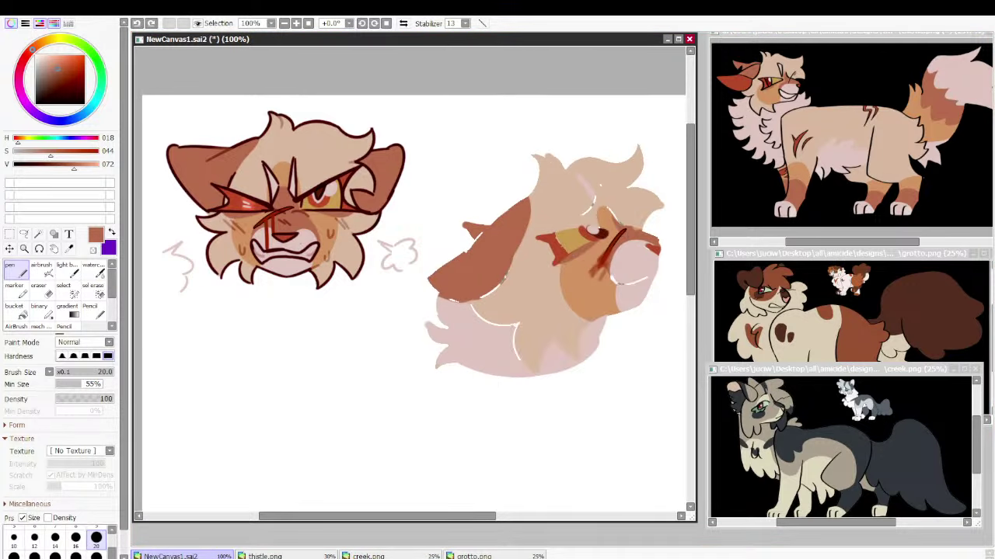
key("ctrl+z")
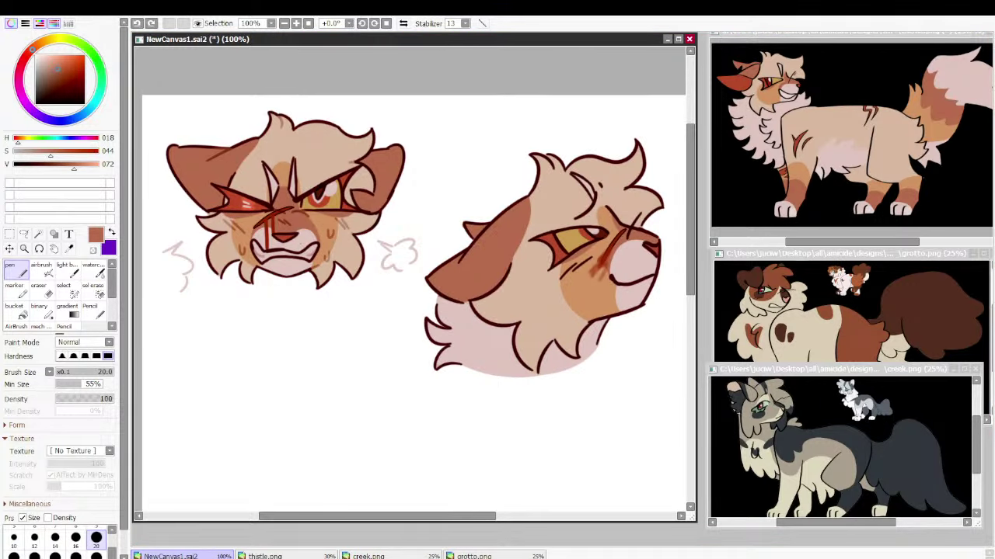
key("Delete")
key("ctrl+z")
key("ctrl+a")
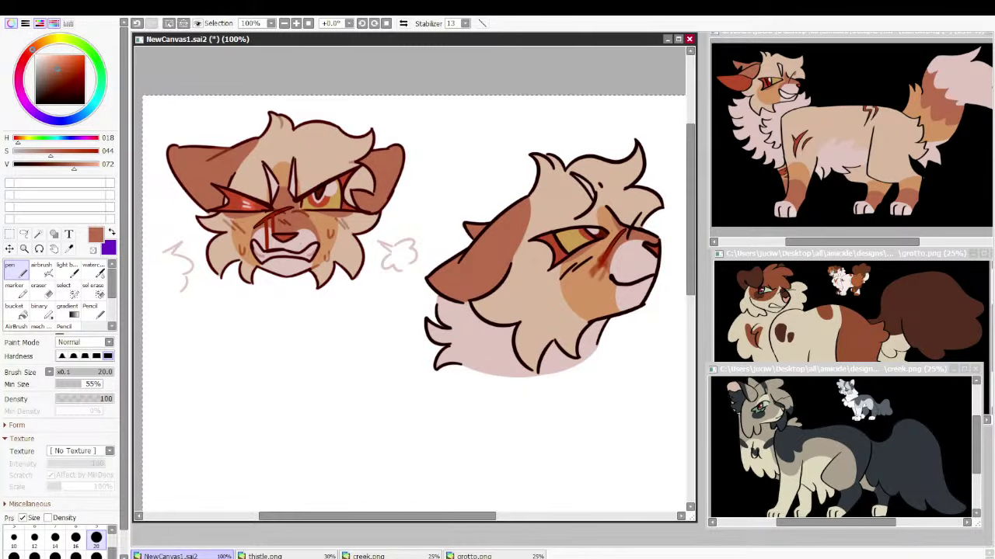
key("alt+Tab")
key("Return")
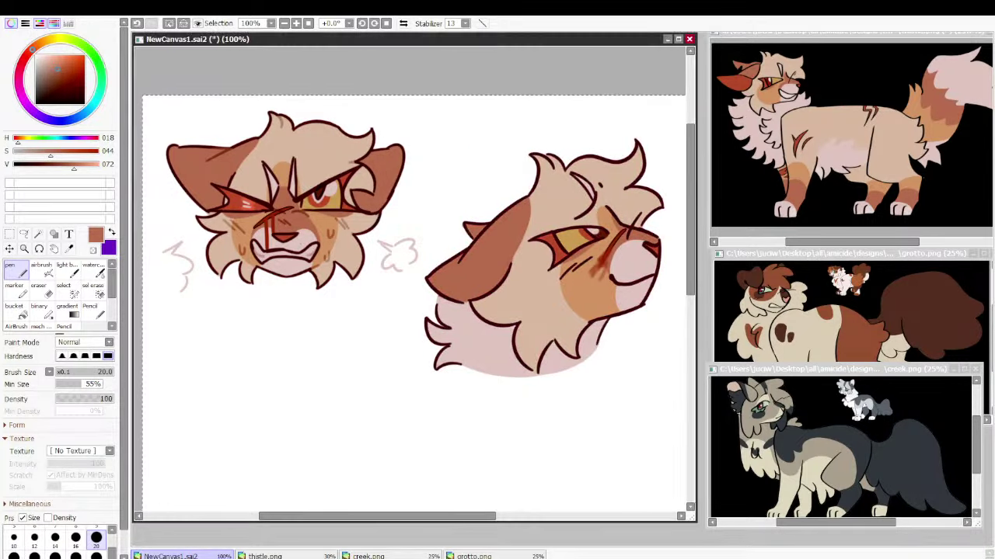
Undo and redo the line art clearing to compare the side-view head with and without its lines
key("ctrl+plus")
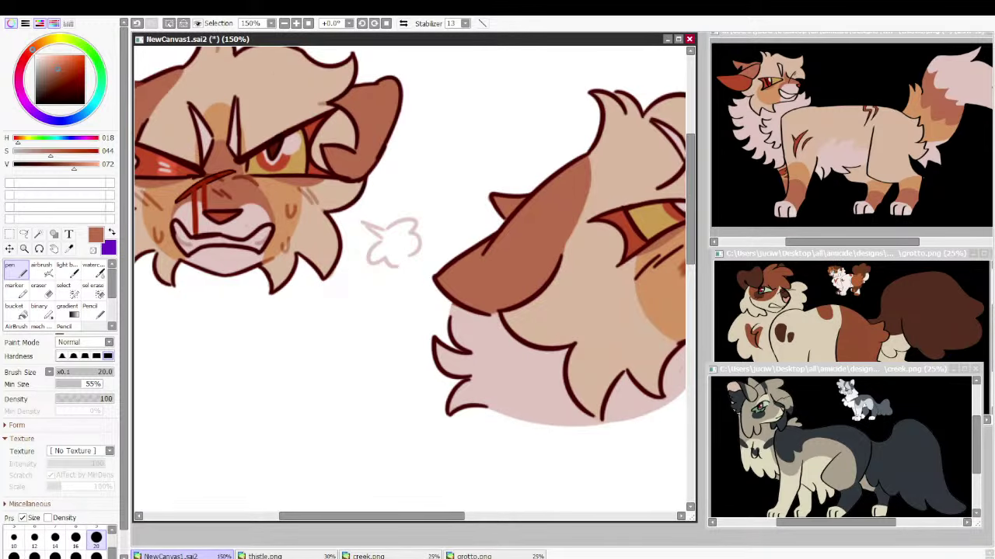
left_click_drag(599, 281, 470, 290)
key("ctrl+z")
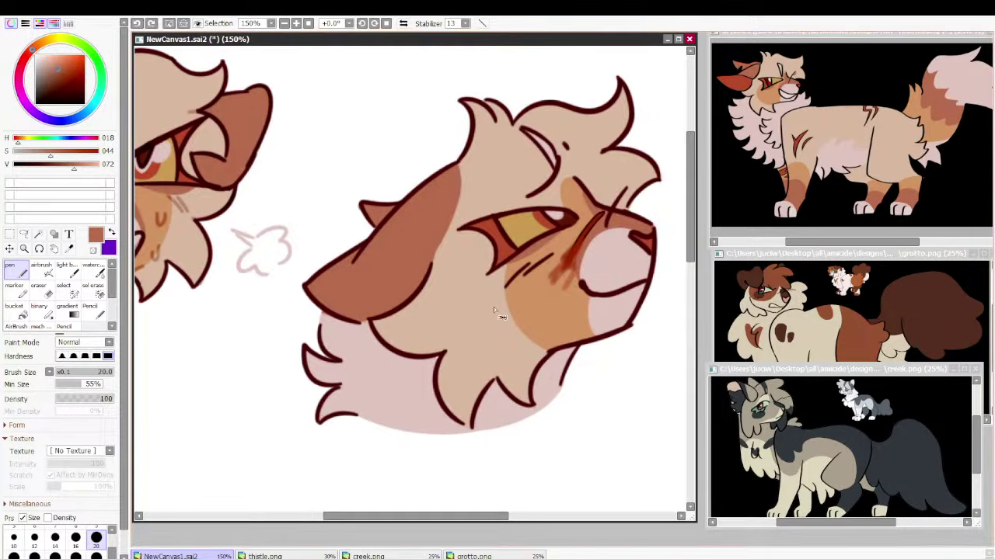
key("ctrl+y")
key("ctrl+z")
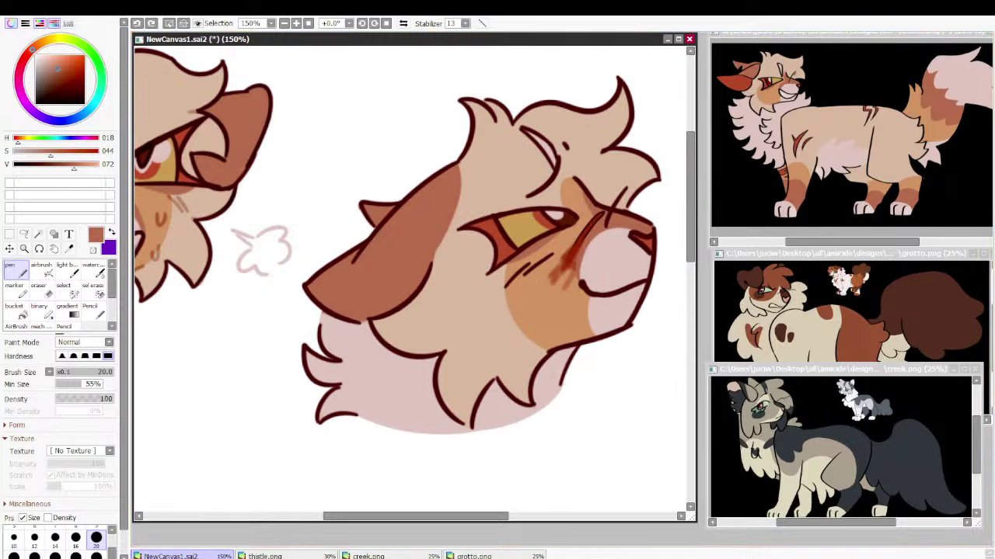
key("ctrl+y")
key("ctrl+z")
key("ctrl+y")
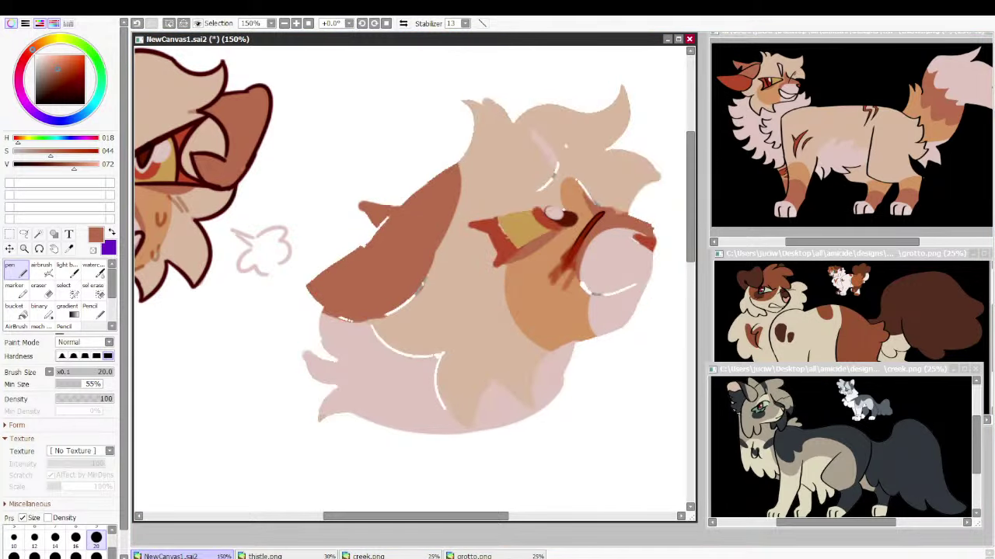
Undo the reddish-brown gap fills along the ear, restore the side-view line art and make it semi-transparent
right_click(431, 290)
right_click(424, 252)
left_click_drag(393, 305, 414, 280)
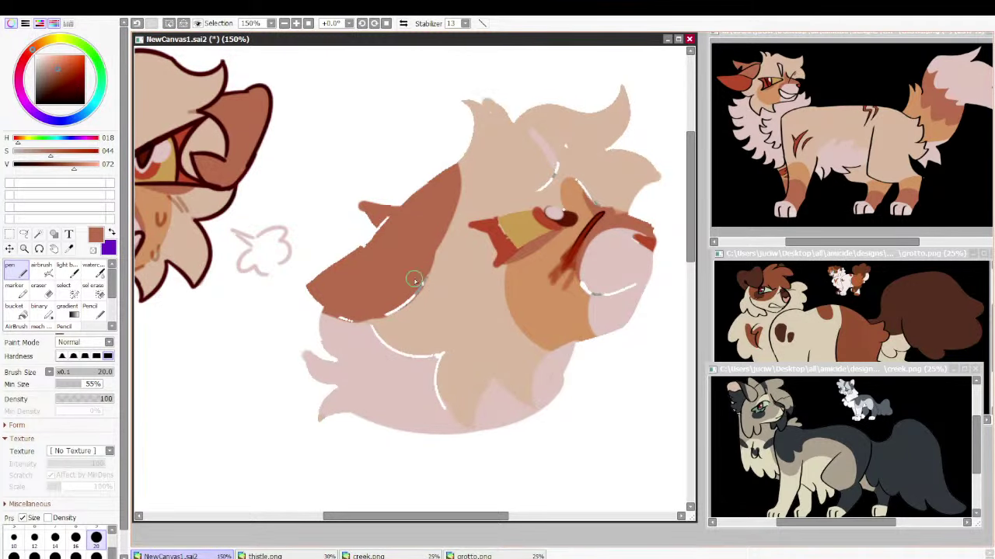
key("ctrl+z")
left_click_drag(390, 217, 362, 248)
key("ctrl+z")
key("ctrl+z")
key("ctrl+z")
key("ctrl+z")
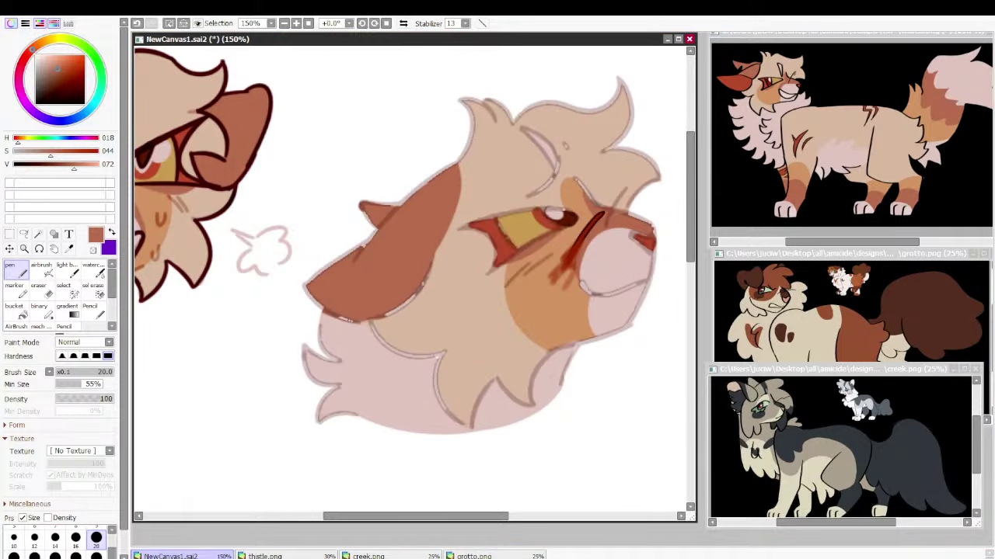
Try to paint the ear edge beneath the faded lines reddish brown (H 018, S 044, V 072)
mouse_move(376, 241)
left_mouse_down()
mouse_move(313, 282)
mouse_move(309, 292)
mouse_move(345, 309)
mouse_move(306, 283)
mouse_move(334, 304)
left_mouse_up()
key("ctrl+z")
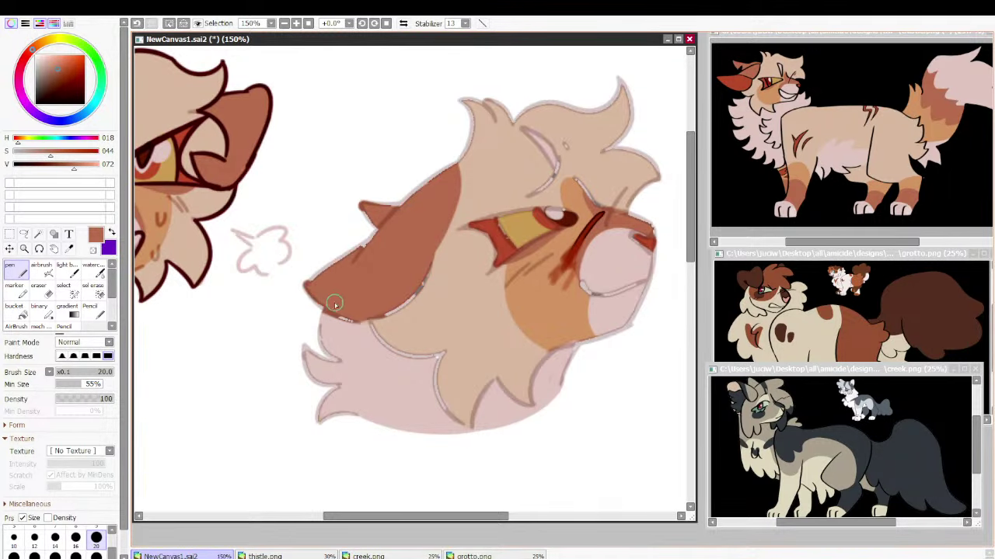
key("ctrl+z")
left_click(39, 235)
left_click(335, 192)
key("ctrl+z")
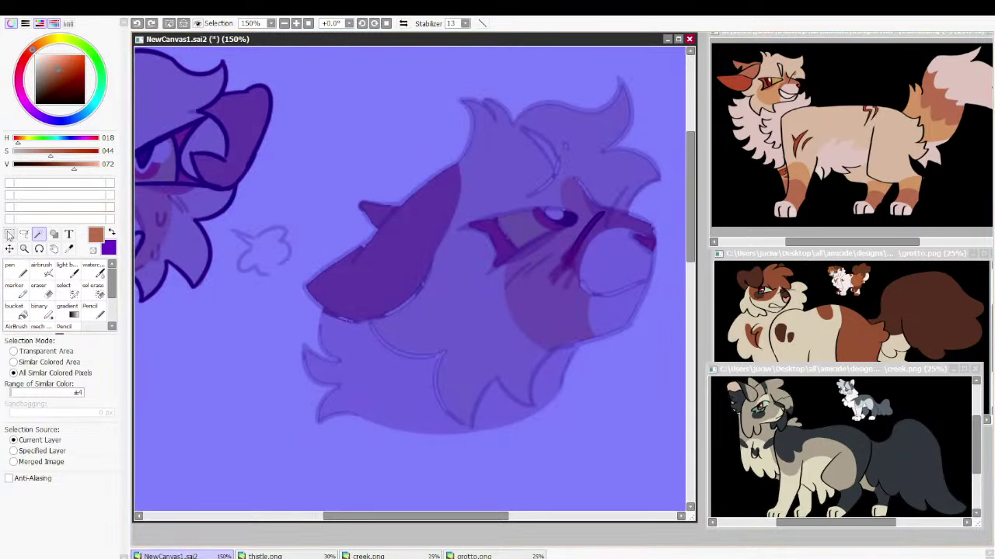
left_click(10, 234)
left_click_drag(690, 183, 691, 161)
left_click(661, 92)
Select only the side-view head's line art by picking the empty area with the Magic Wand and inverting the selection
left_click(39, 233)
left_click(330, 177)
key("ctrl+d")
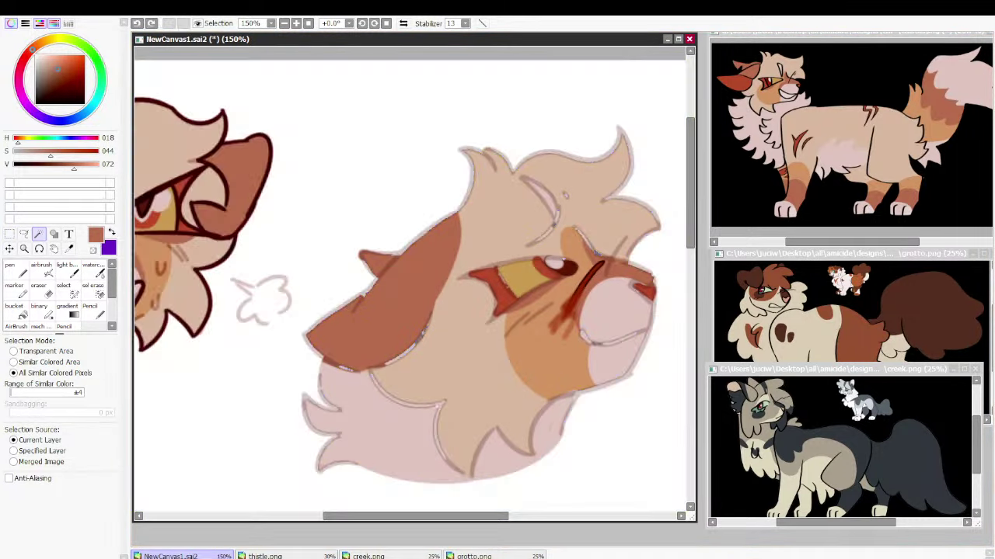
left_click(429, 108)
left_click(184, 23)
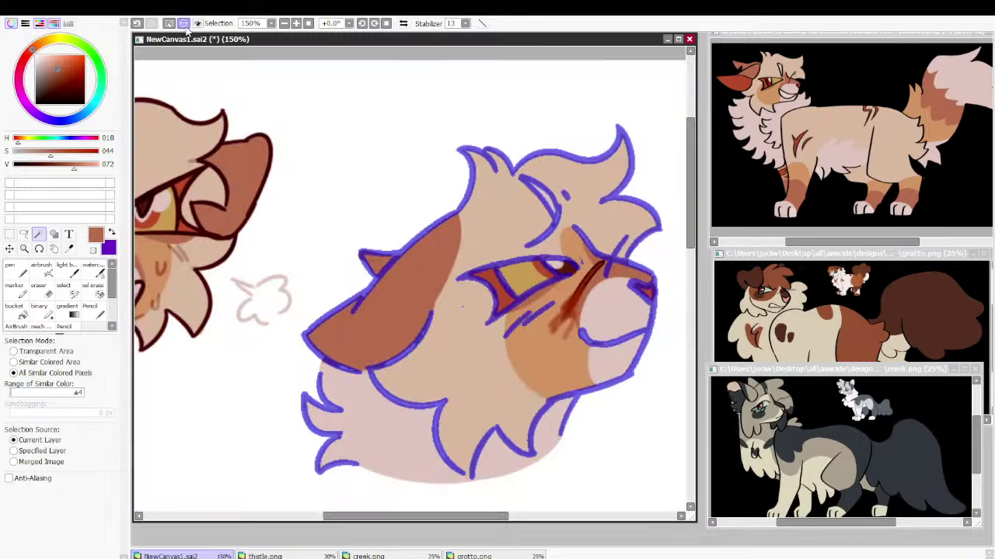
Paint within the selected lines around the ear in reddish brown and along the neck tufts in pale pink (H 009, S 013, V 087)
left_click(20, 269)
mouse_move(356, 301)
left_mouse_down()
mouse_move(302, 337)
mouse_move(402, 227)
mouse_move(455, 213)
left_mouse_up()
mouse_move(429, 317)
left_mouse_down()
mouse_move(376, 364)
mouse_move(303, 334)
left_mouse_up()
right_click(357, 416)
mouse_move(309, 399)
left_mouse_down()
mouse_move(332, 439)
mouse_move(316, 455)
left_mouse_up()
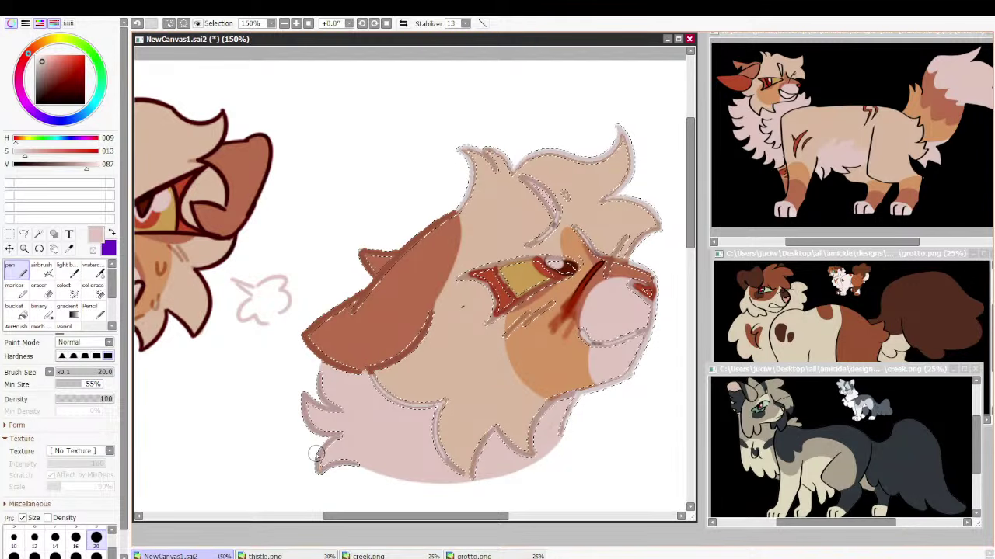
Paint within the selected cheek lines in tan (H 025, S 023, V 085) and the muzzle and jaw lines in orange-tan (H 027, S 045, V 082)
right_click(411, 389)
left_click_drag(371, 372, 378, 378)
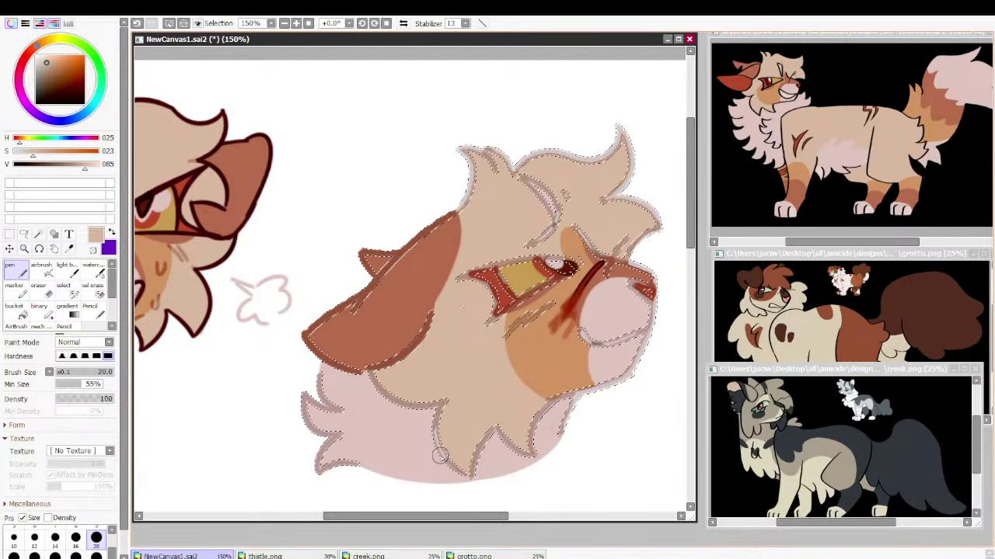
mouse_move(532, 412)
left_mouse_down()
mouse_move(564, 391)
mouse_move(612, 384)
left_mouse_up()
right_click(555, 376)
left_click_drag(646, 331, 583, 335)
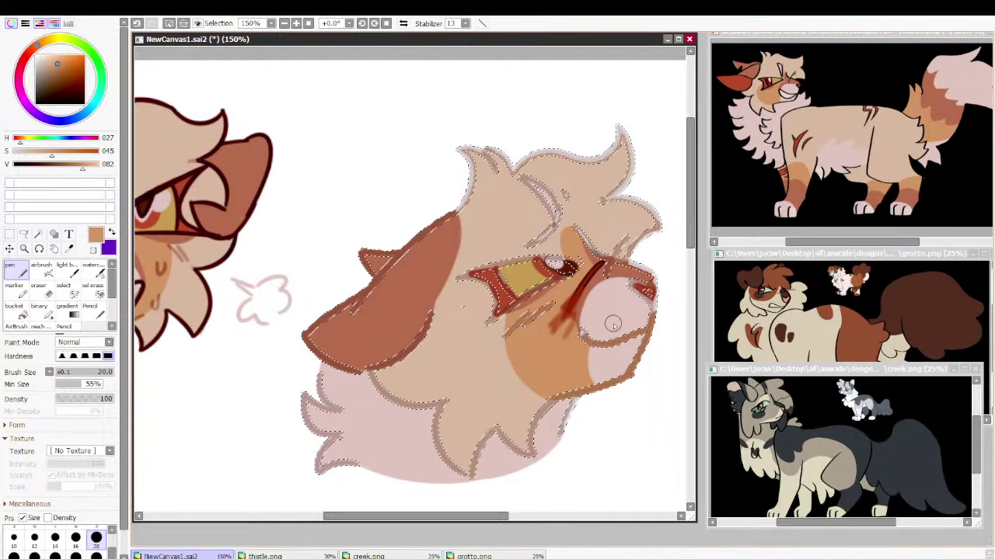
left_click_drag(650, 332, 652, 287)
Recolour the whole line selection in brown sampled from the ear outline (H 015, S 040, V 060) with a size 700 pen
right_click(429, 320)
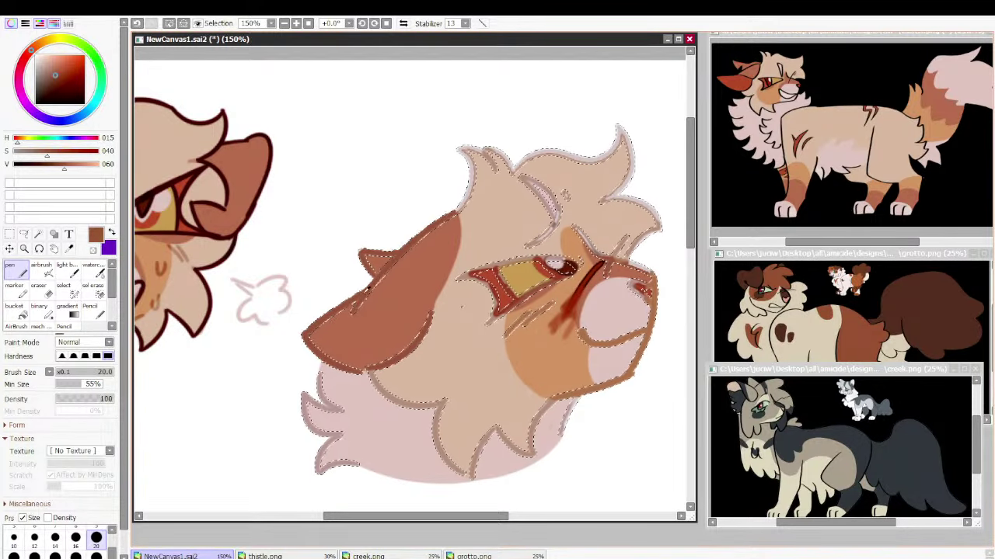
scroll(85, 542, "down", 3)
left_click(96, 553)
left_click_drag(505, 210, 681, 284)
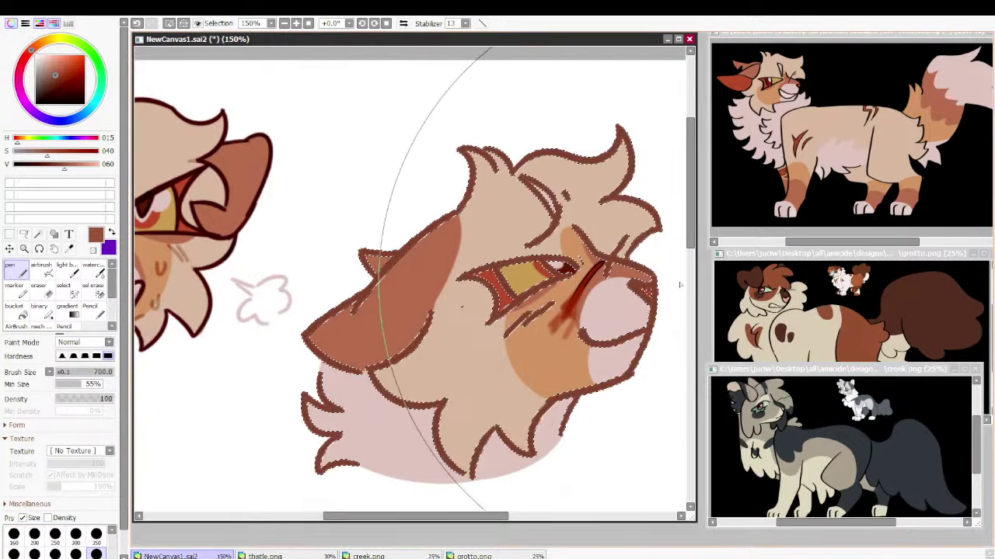
Undo the uniform brown recolour of the side-view head's line art
left_click(11, 234)
left_click(288, 56)
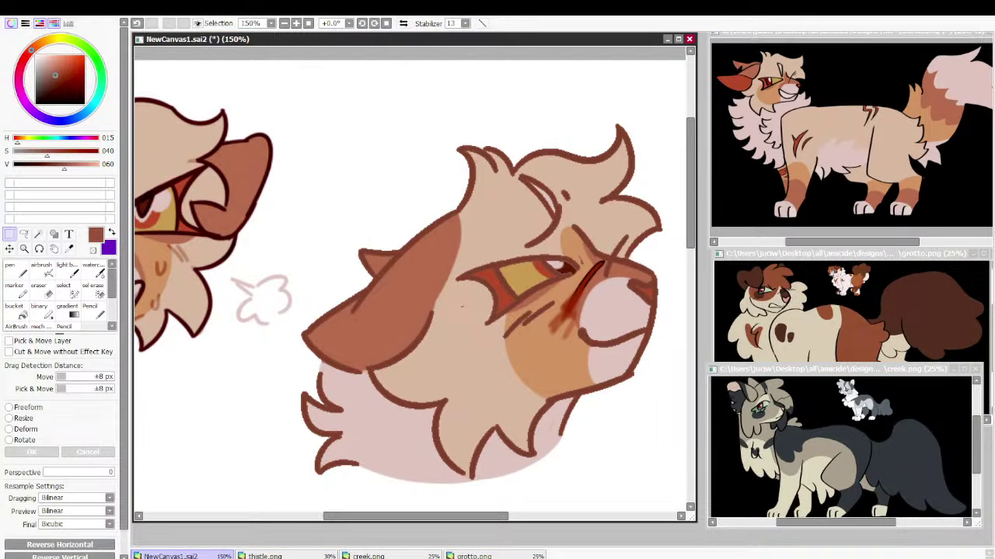
key("ctrl+z")
key("ctrl+z")
key("ctrl+z")
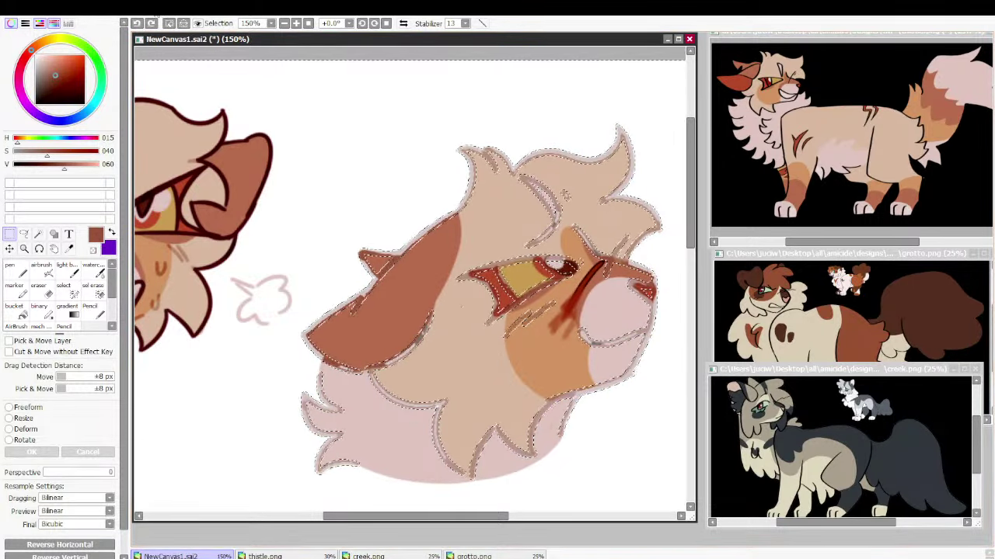
Return the side-view head's line art to its dark red-brown colour and clear the selection
left_click(165, 78)
mouse_move(485, 253)
left_mouse_down()
mouse_move(499, 276)
mouse_move(535, 292)
left_mouse_up()
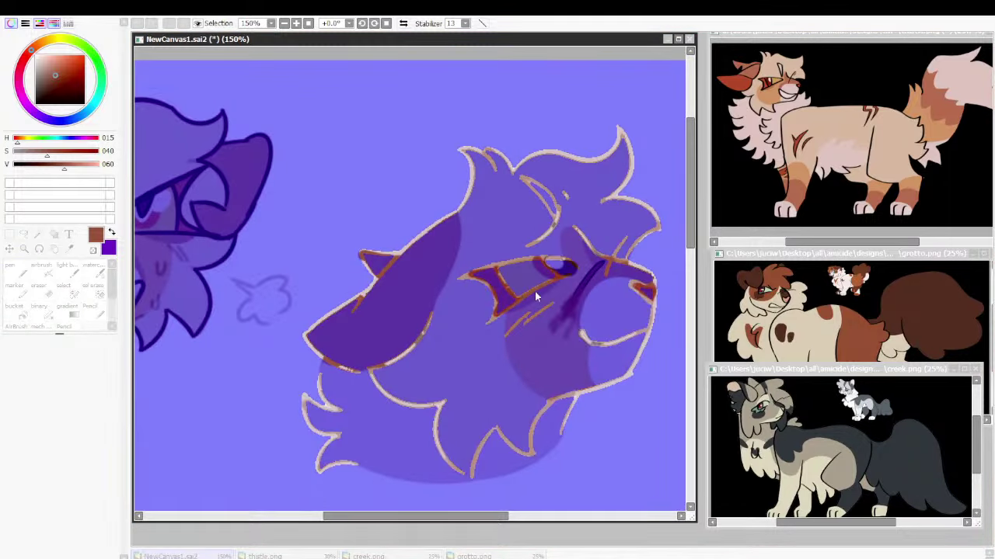
left_click(566, 320)
left_click(15, 271)
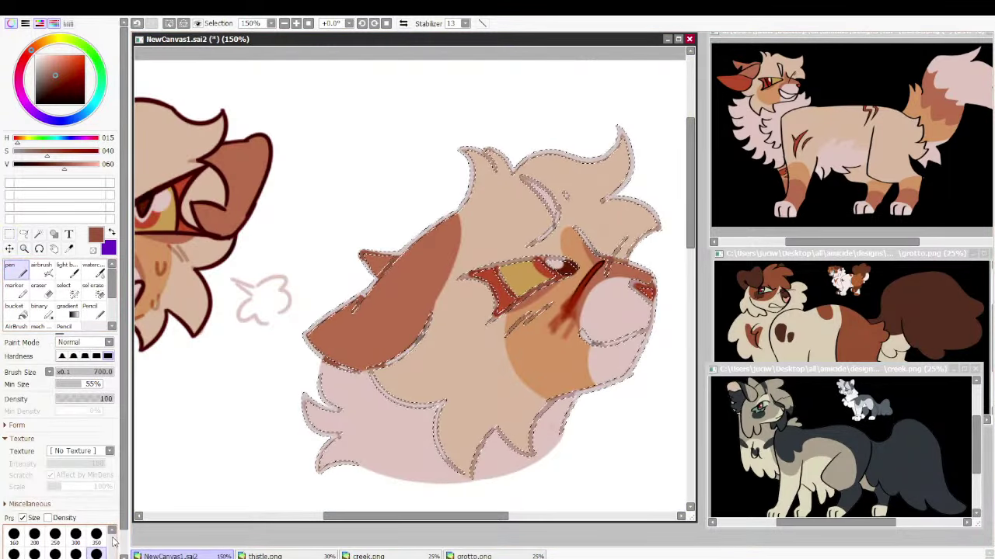
key("ctrl+t")
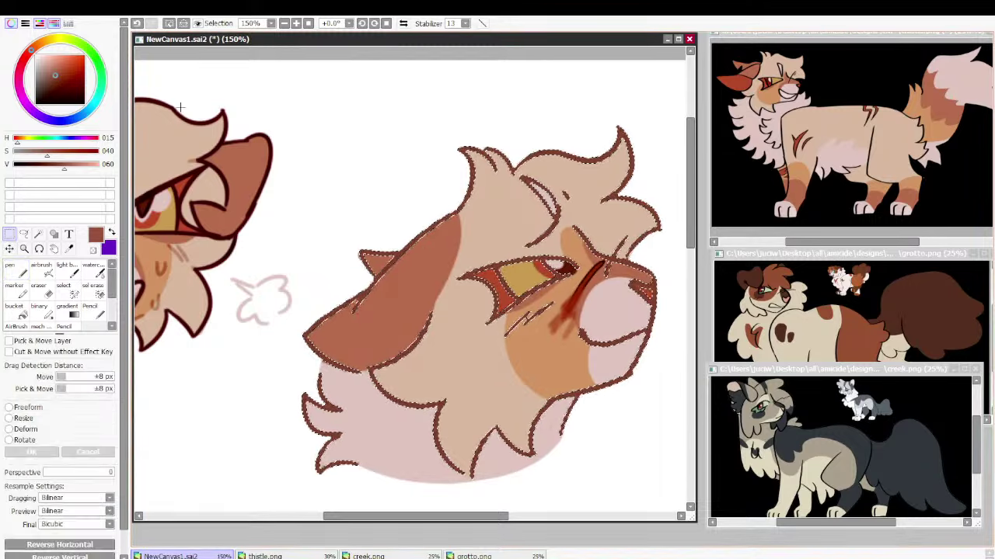
left_click(180, 107)
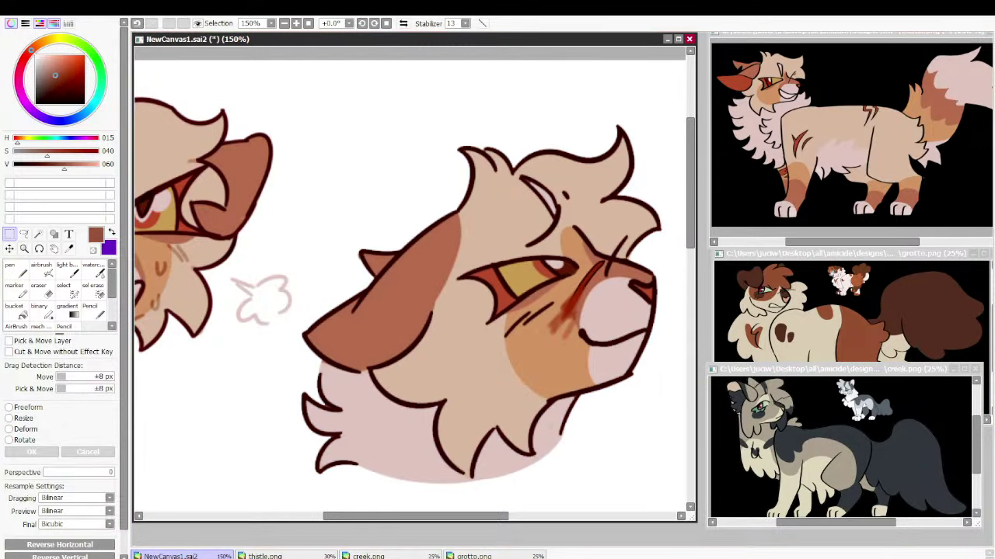
Tint the short line on the side-view ear in reddish brown (H 018, S 044, V 072) with a size 14 pen
left_click(14, 269)
left_click_drag(112, 555, 113, 557)
left_click(96, 555)
right_click(381, 297)
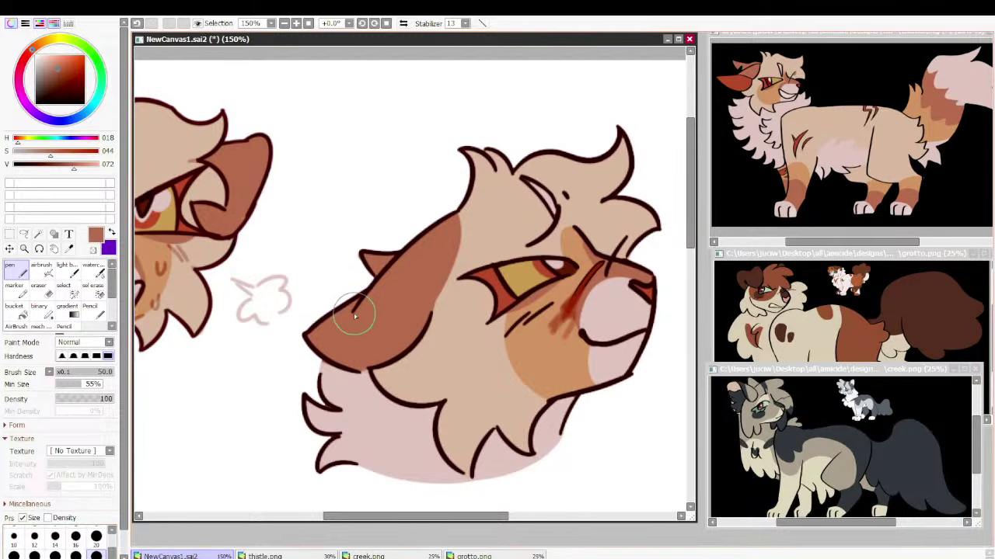
left_click(55, 536)
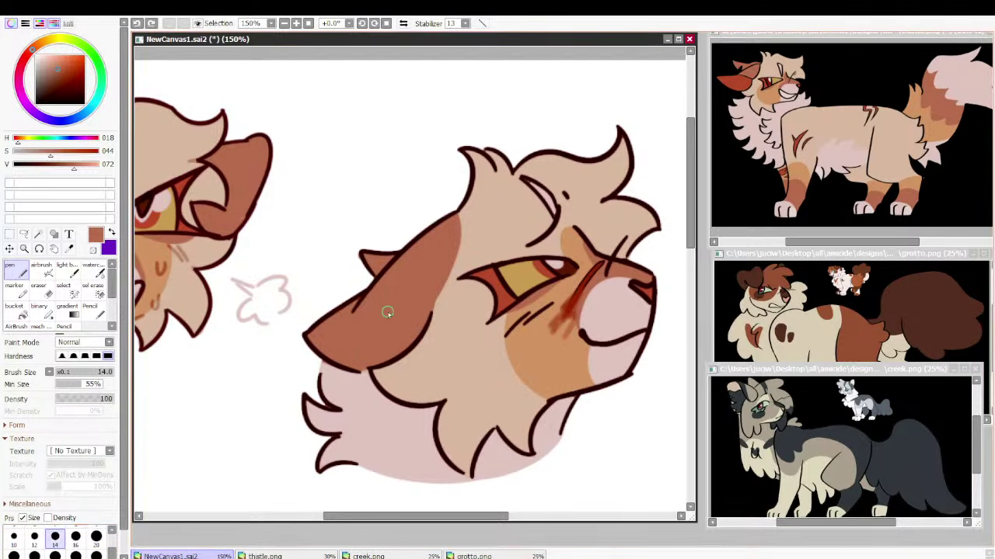
mouse_move(358, 306)
left_mouse_down()
mouse_move(351, 311)
mouse_move(376, 296)
left_mouse_up()
Tint the cheek fur tips and mouth line of the side-view head, using tan (H 025, S 023, V 085) for the fur
right_click(437, 318)
left_click_drag(433, 314, 371, 369)
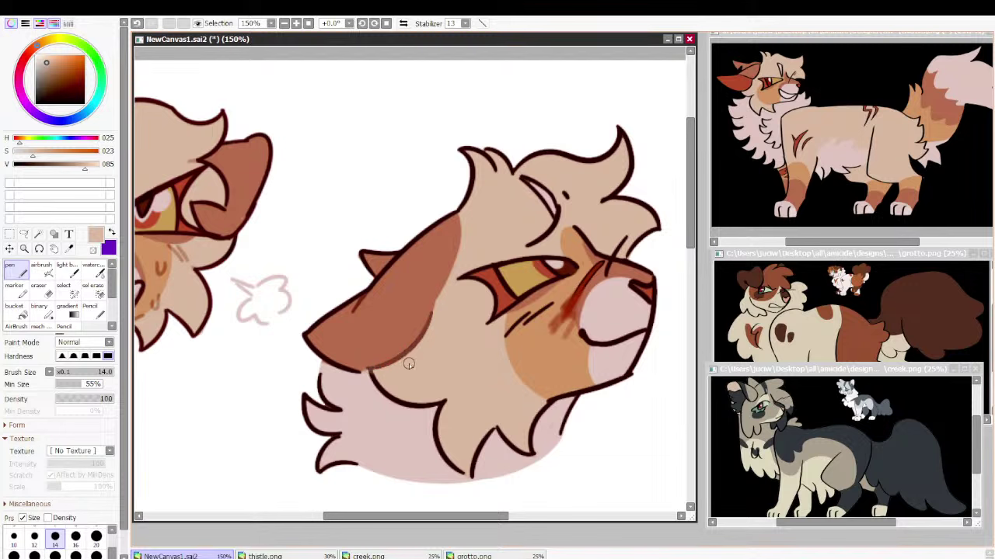
key("ctrl+z")
left_click_drag(444, 401, 485, 404)
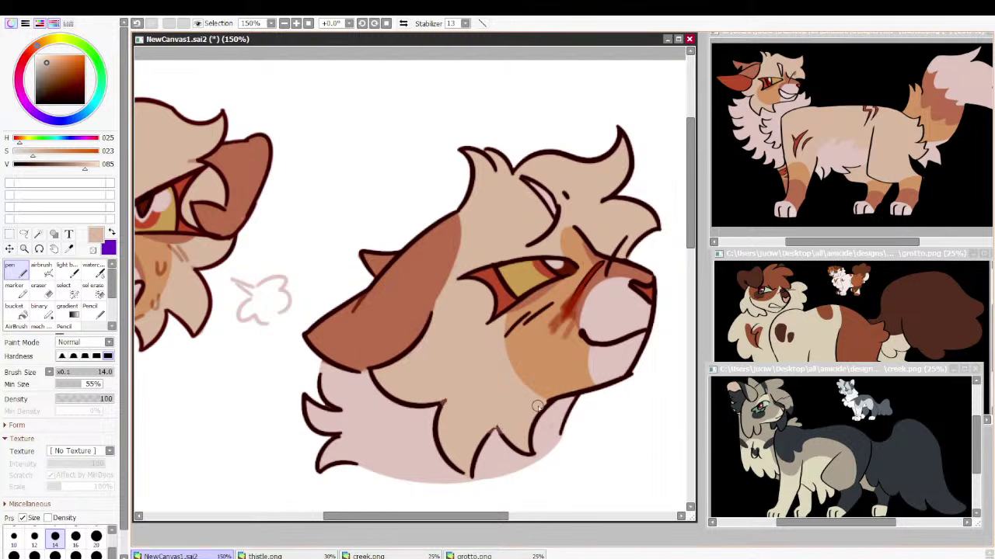
left_click(599, 352, "alt")
mouse_move(623, 342)
left_mouse_down()
mouse_move(644, 332)
mouse_move(610, 344)
mouse_move(584, 334)
mouse_move(644, 333)
left_mouse_up()
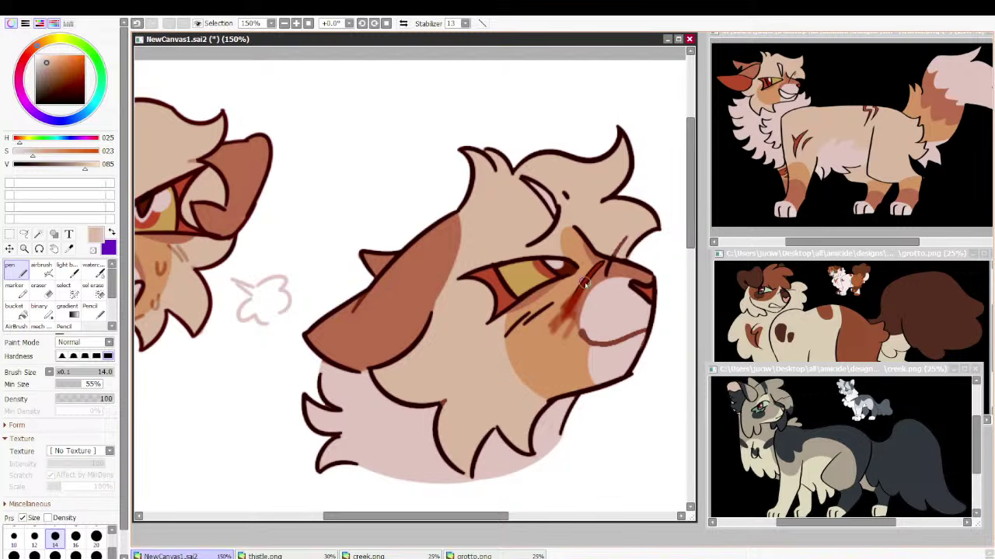
Tint the cheek creases, the neck tuft corners in pale pink (H 009, S 013, V 087) and the forelock lines in tan
left_click(511, 335, "alt")
left_click(412, 423, "alt")
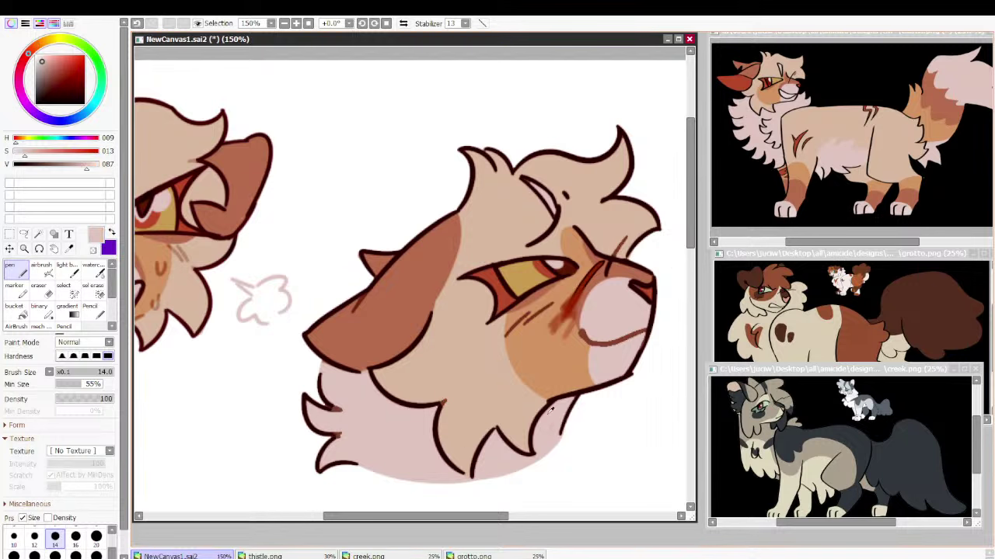
left_click_drag(565, 389, 577, 387)
left_click(484, 177, "alt")
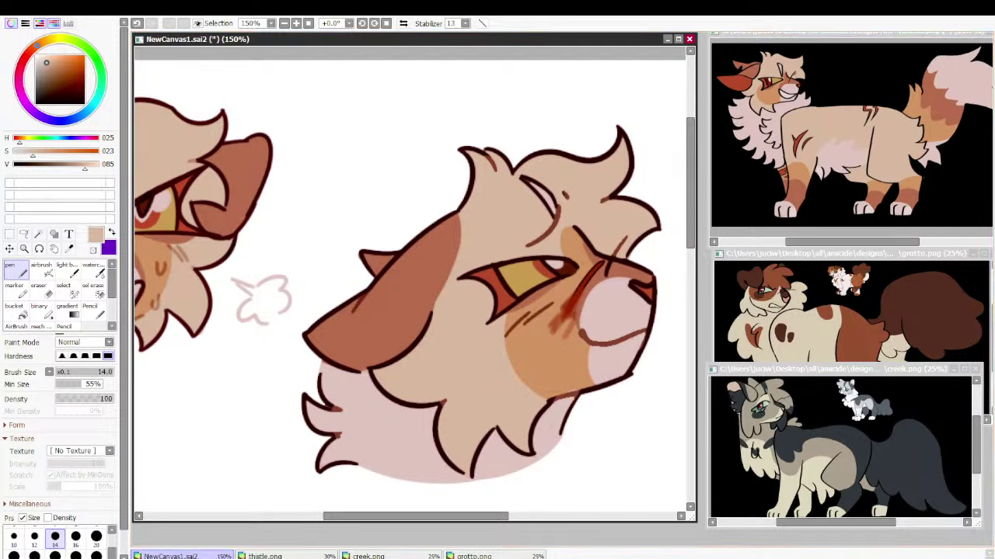
Scale the side-view head down slightly and reposition it beside the front-facing face
key("ctrl+0")
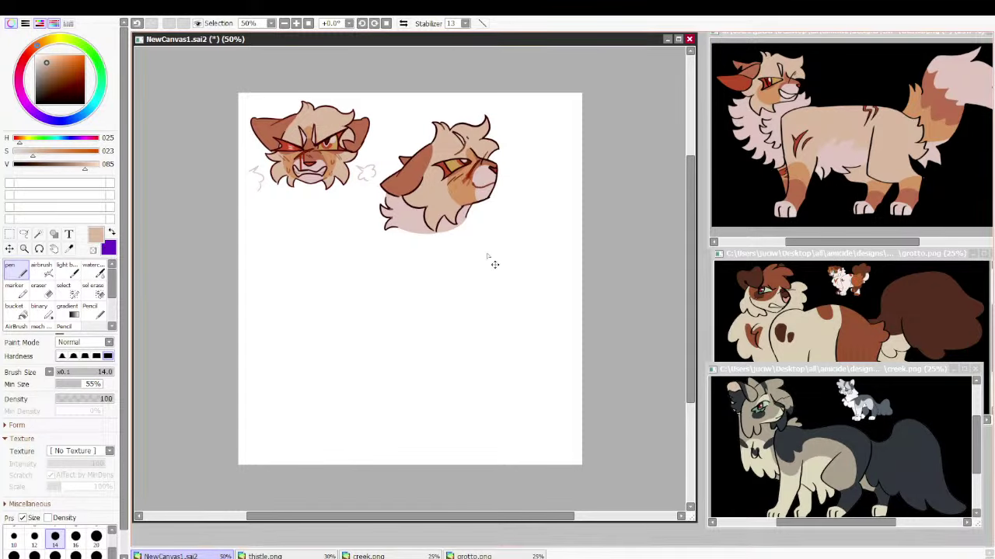
left_click_drag(497, 234, 560, 254)
scroll(409, 275, "up", 2)
left_click_drag(610, 123, 582, 199)
key("ctrl+t")
left_click_drag(443, 313, 477, 288)
left_click_drag(547, 240, 506, 255)
key("Return")
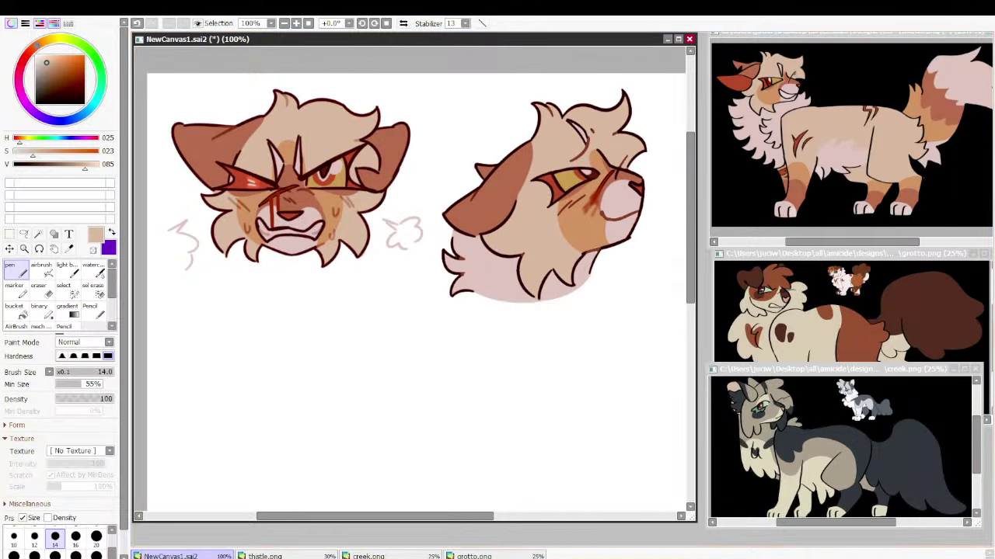
Draw three small hearts around the side-view head in red sampled from its eye (H 013, S 060, V 071)
key("plus")
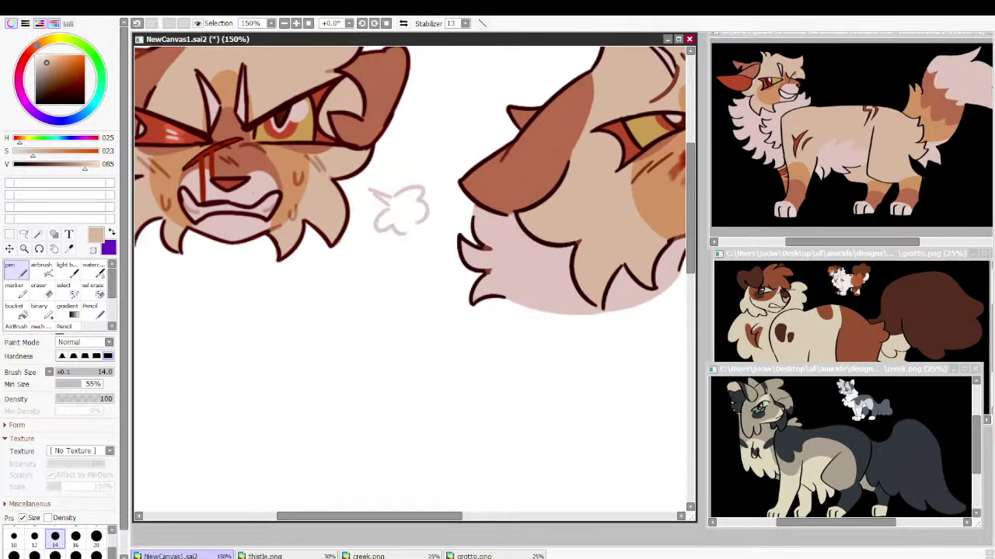
left_click_drag(665, 130, 511, 220)
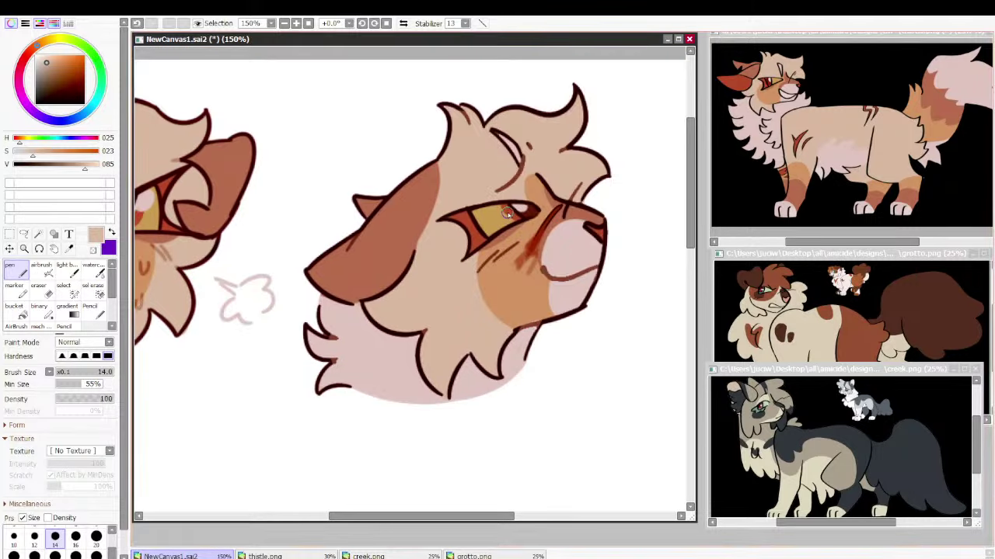
right_click(509, 211)
left_click_drag(619, 193, 628, 208)
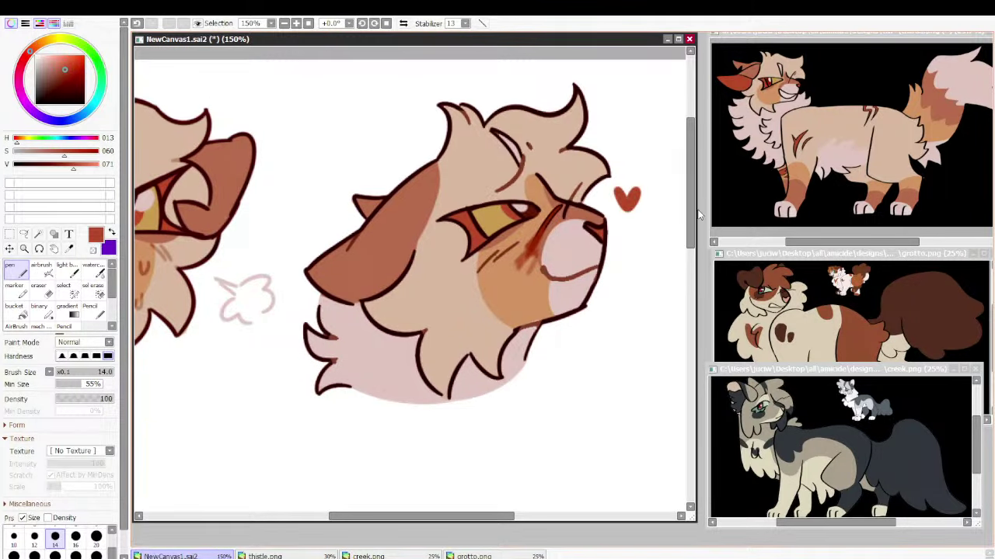
left_click_drag(369, 138, 381, 154)
left_click_drag(569, 347, 576, 363)
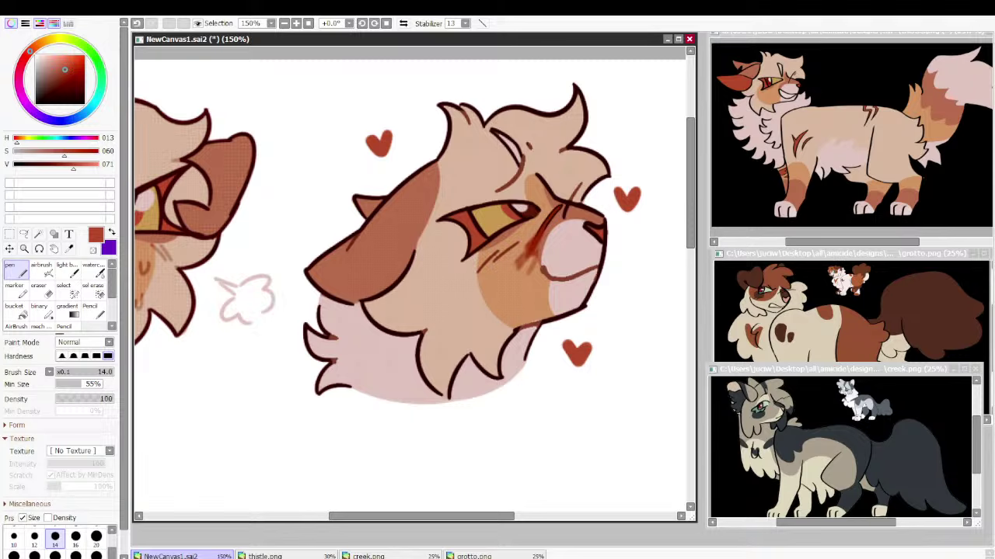
Narrow the thistle.png and grotto.png reference windows from their inner edge, keeping each character's head in view
left_click_drag(334, 288, 505, 247)
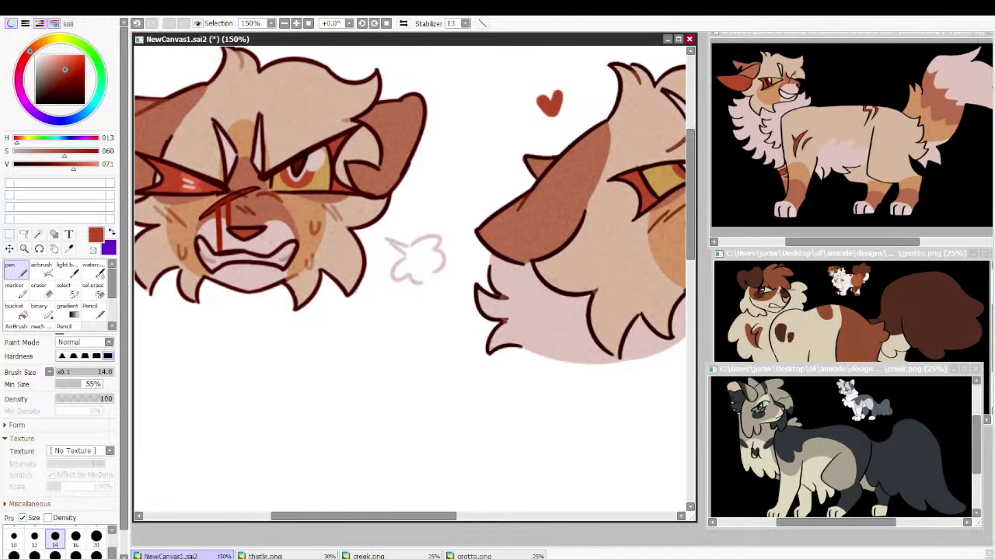
left_click_drag(481, 257, 295, 264)
left_click_drag(709, 202, 767, 205)
left_click_drag(868, 245, 853, 245)
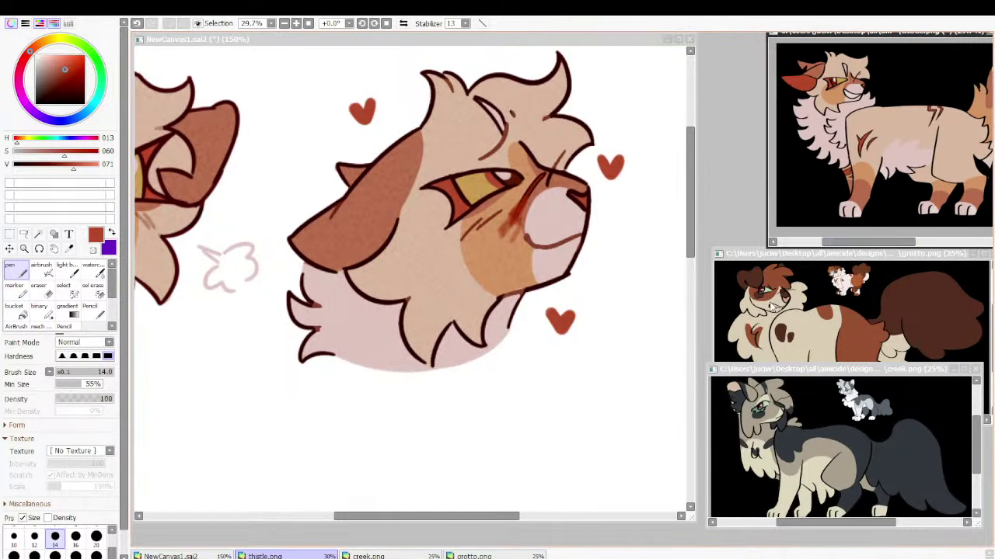
left_click(832, 295)
left_click_drag(824, 419, 814, 420)
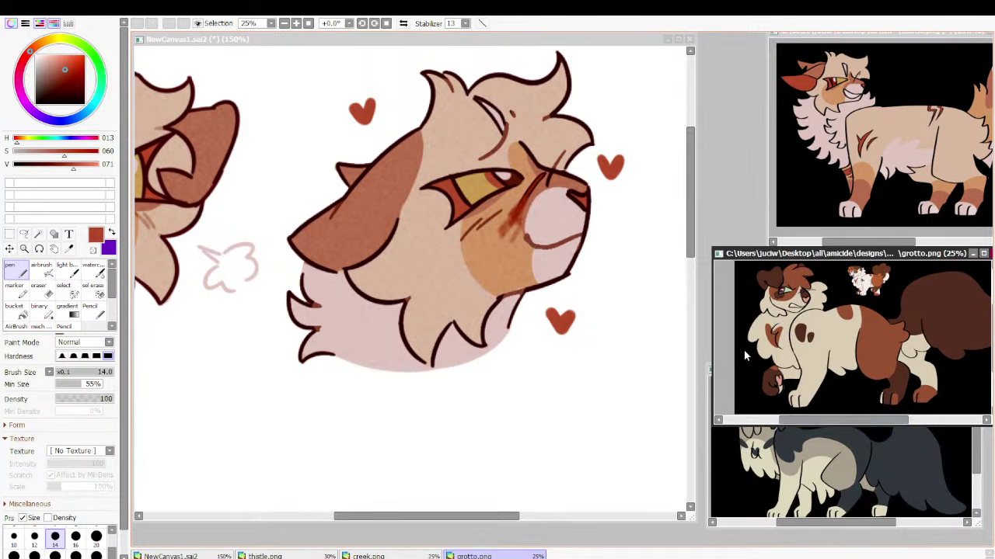
left_click_drag(779, 344, 767, 345)
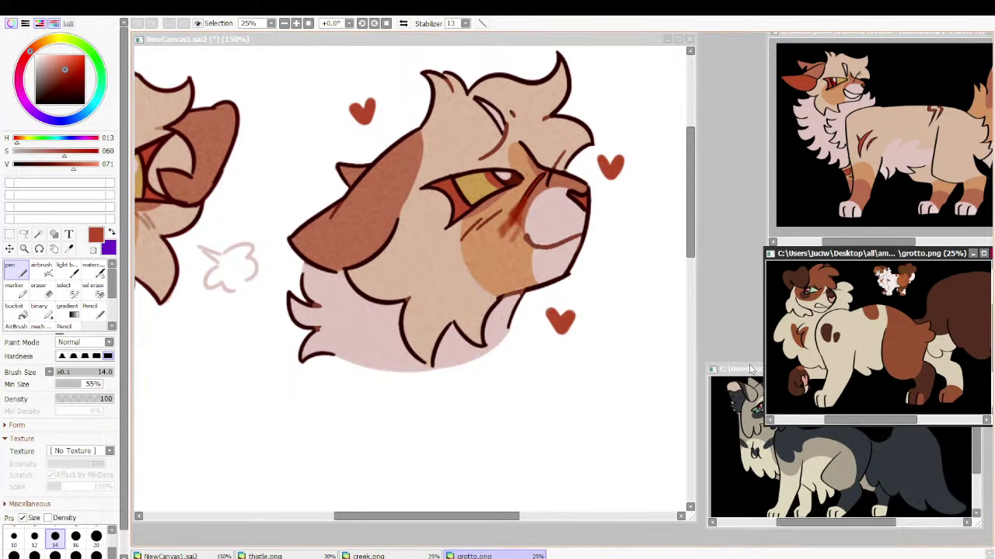
Narrow the creek.png reference window to match the others and widen the canvas window into the freed space
left_click(716, 422)
left_click_drag(706, 414, 766, 415)
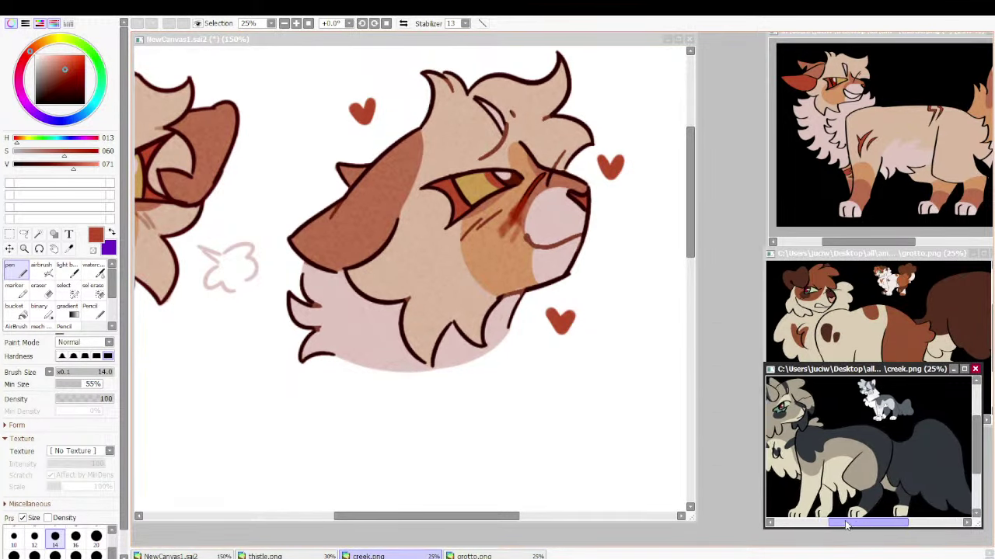
left_click_drag(696, 348, 751, 351)
Try a first black sketch stroke with the size 8 Pencil in the blank area below the two heads, and undo it
left_click_drag(482, 295, 660, 328)
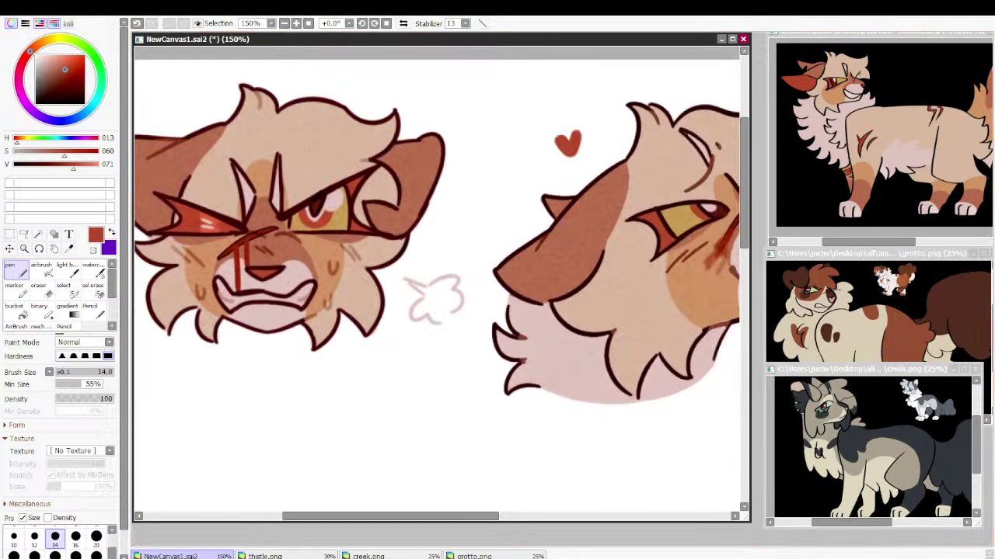
scroll(436, 278, "down", 5)
scroll(437, 278, "up", 1)
left_click_drag(437, 279, 430, 253)
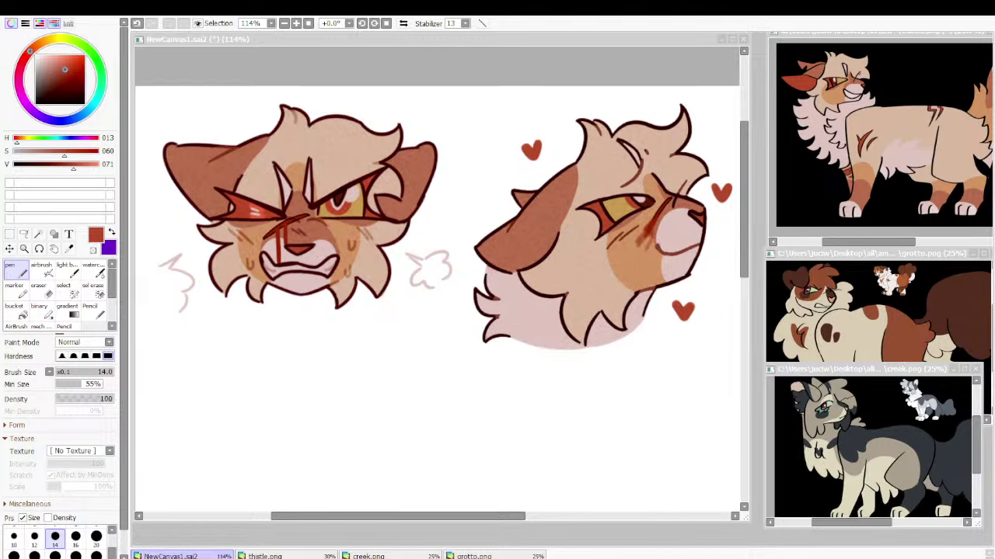
left_click_drag(388, 357, 463, 153)
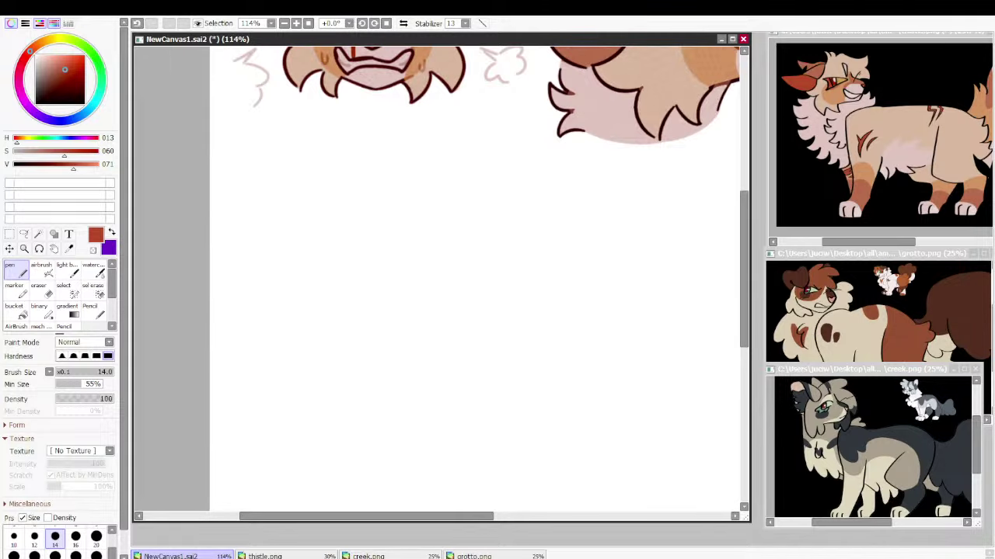
key("Page_Up")
key("Page_Up")
left_click(36, 104)
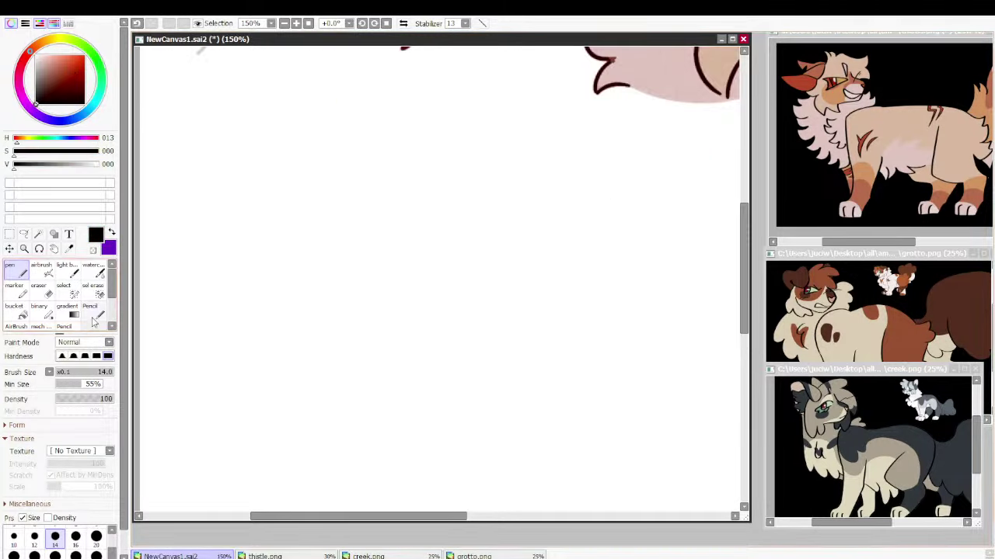
left_click(93, 312)
mouse_move(408, 241)
left_mouse_down()
mouse_move(256, 289)
mouse_move(264, 309)
left_mouse_up()
key("ctrl+z")
key("ctrl+z")
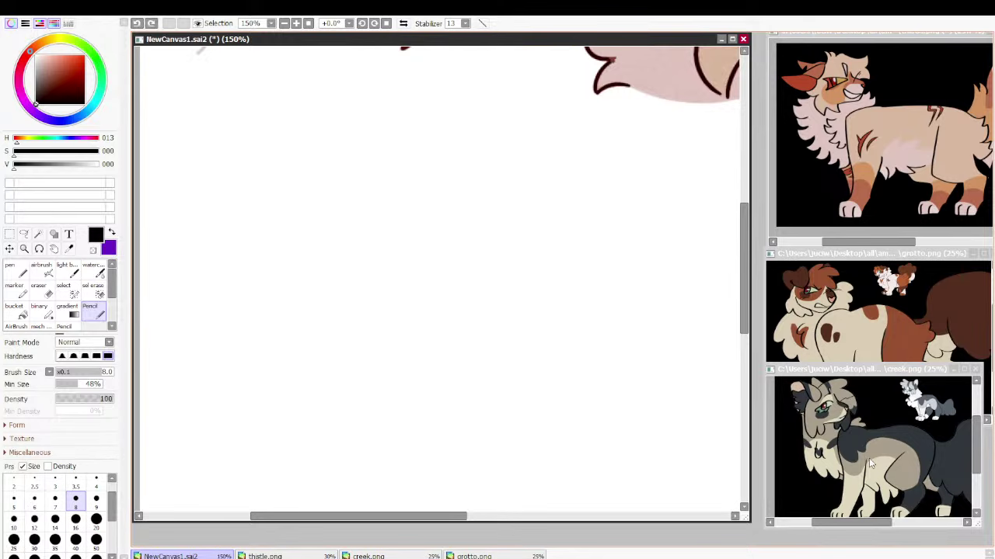
Raise the creek.png reference over the other references, zoom it to 50% and centre it on the character's head
left_click_drag(864, 370, 868, 97)
left_click_drag(878, 257, 879, 369)
scroll(878, 233, "up", 2)
left_click_drag(874, 226, 890, 238)
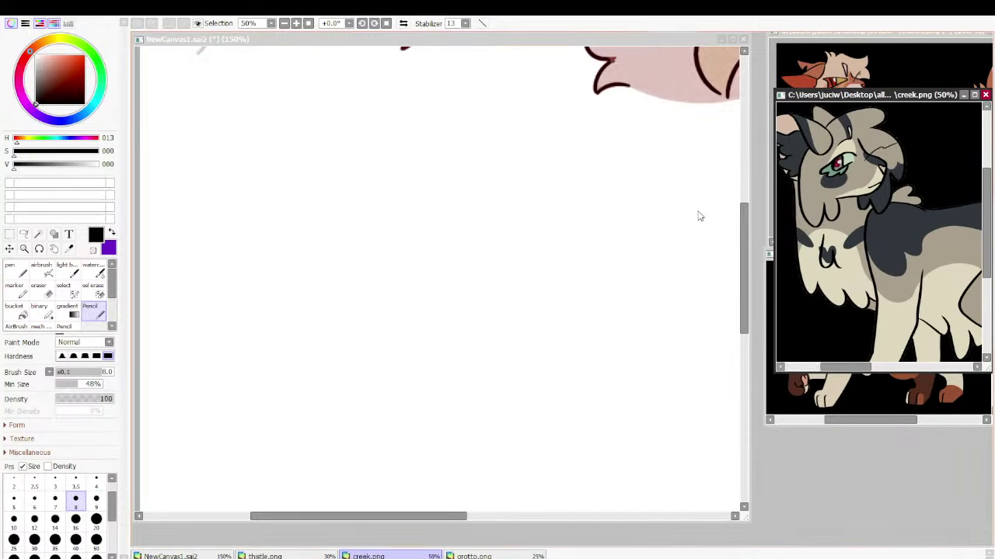
Sketch a round head guide on the empty canvas area with the right eye, its drooping lashes and a slanted angry brow
mouse_move(394, 146)
left_mouse_down()
mouse_move(294, 167)
mouse_move(473, 354)
mouse_move(259, 245)
mouse_move(496, 282)
mouse_move(304, 359)
mouse_move(437, 139)
left_mouse_up()
mouse_move(405, 247)
left_mouse_down()
mouse_move(447, 203)
mouse_move(471, 277)
mouse_move(491, 242)
left_mouse_up()
key("ctrl+z")
key("ctrl+z")
left_click_drag(406, 246, 509, 231)
mouse_move(418, 265)
left_mouse_down()
mouse_move(481, 287)
mouse_move(504, 254)
left_mouse_up()
mouse_move(457, 228)
left_mouse_down()
mouse_move(494, 236)
mouse_move(534, 293)
left_mouse_up()
key("ctrl+z")
key("ctrl+z")
mouse_move(444, 230)
left_mouse_down()
mouse_move(487, 246)
mouse_move(526, 290)
mouse_move(493, 294)
mouse_move(504, 325)
mouse_move(441, 268)
left_mouse_up()
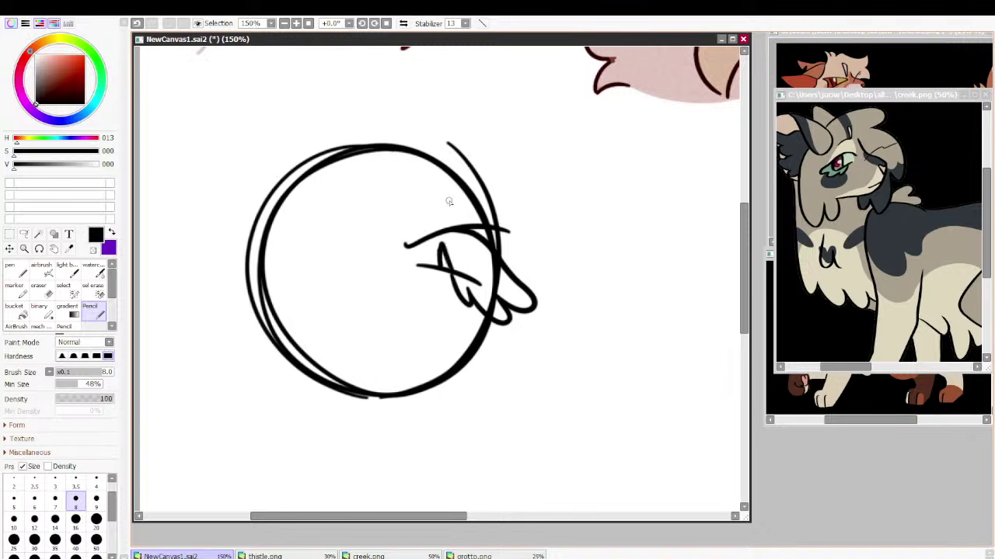
mouse_move(454, 203)
left_mouse_down()
mouse_move(405, 244)
mouse_move(392, 237)
mouse_move(471, 272)
left_mouse_up()
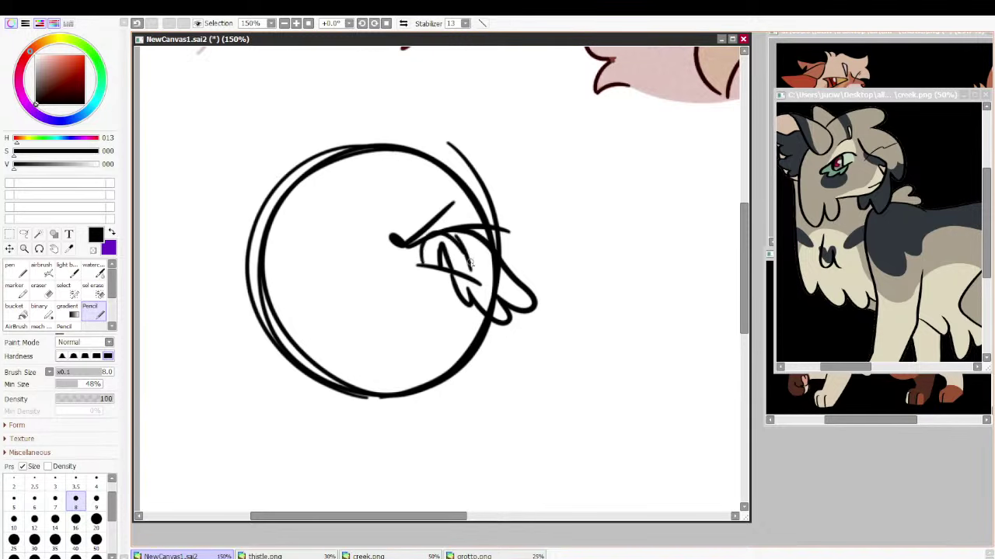
Refine the right eye's iris and sketch two nostril marks and a small open mouth down the middle of the face
key("ctrl+z")
key("ctrl+z")
mouse_move(445, 227)
left_mouse_down()
mouse_move(468, 274)
mouse_move(421, 261)
left_mouse_up()
mouse_move(371, 344)
left_mouse_down()
mouse_move(375, 333)
mouse_move(373, 350)
mouse_move(390, 359)
left_mouse_up()
key("ctrl+z")
left_click_drag(380, 289, 377, 298)
left_click_drag(392, 286, 390, 297)
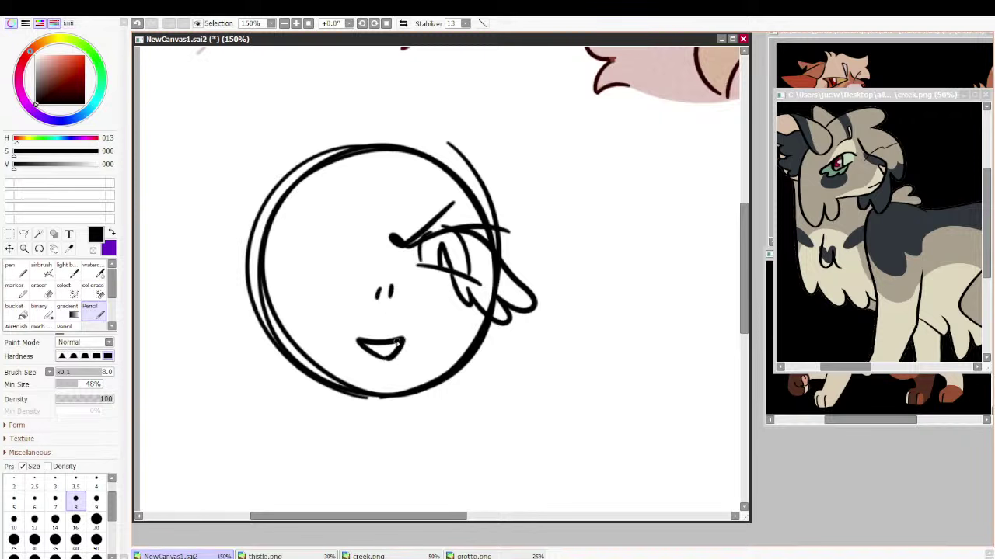
left_click_drag(376, 395, 411, 398)
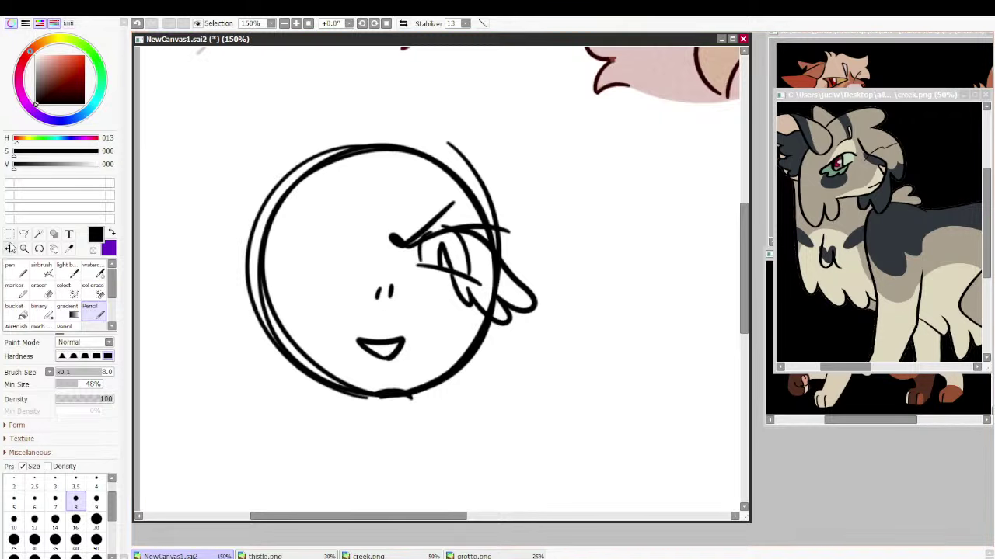
Select the right half of the face sketch and place a horizontally flipped copy over the left half
key("ctrl+t")
left_click_drag(535, 92, 388, 459)
left_click_drag(535, 262, 584, 344)
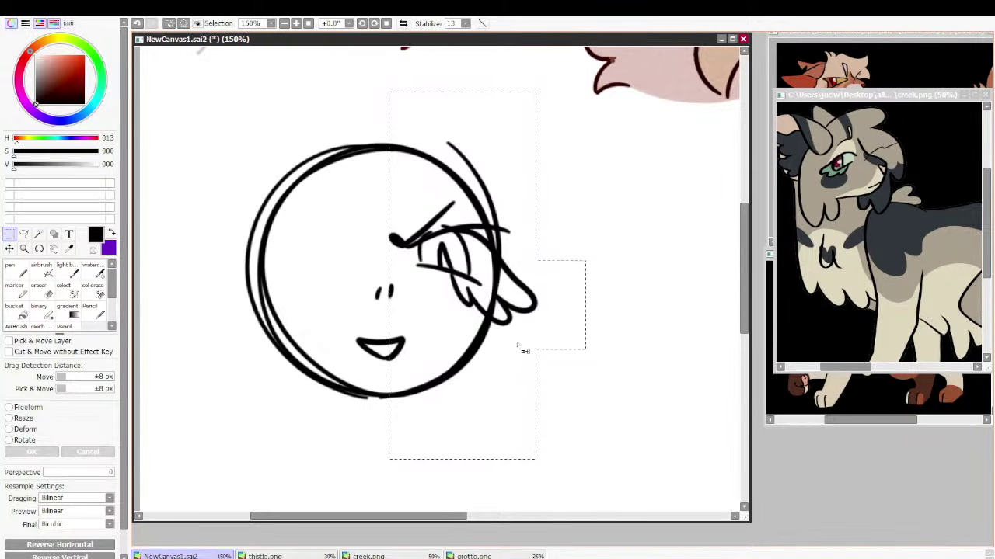
key("ctrl+t")
left_click(60, 545)
left_click_drag(444, 308, 287, 307)
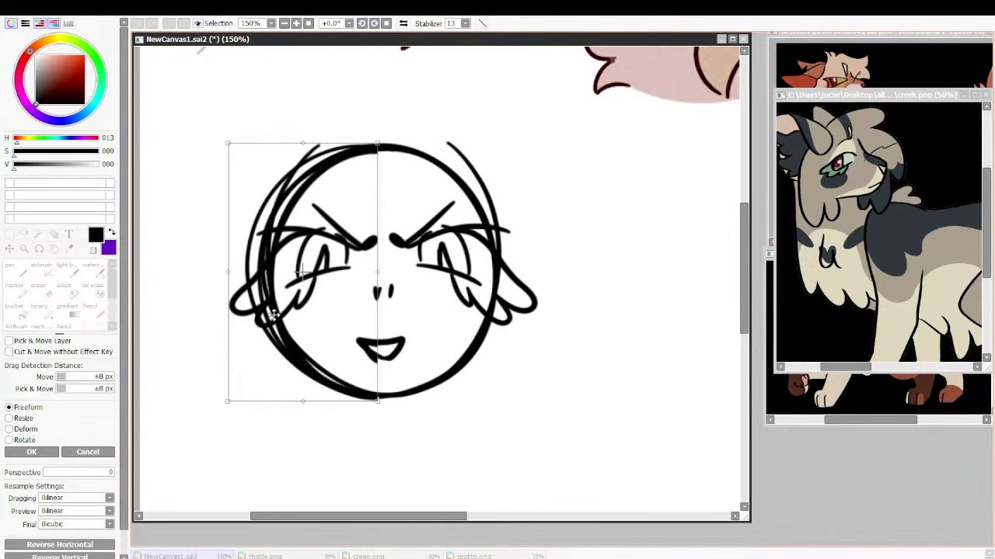
key("Return")
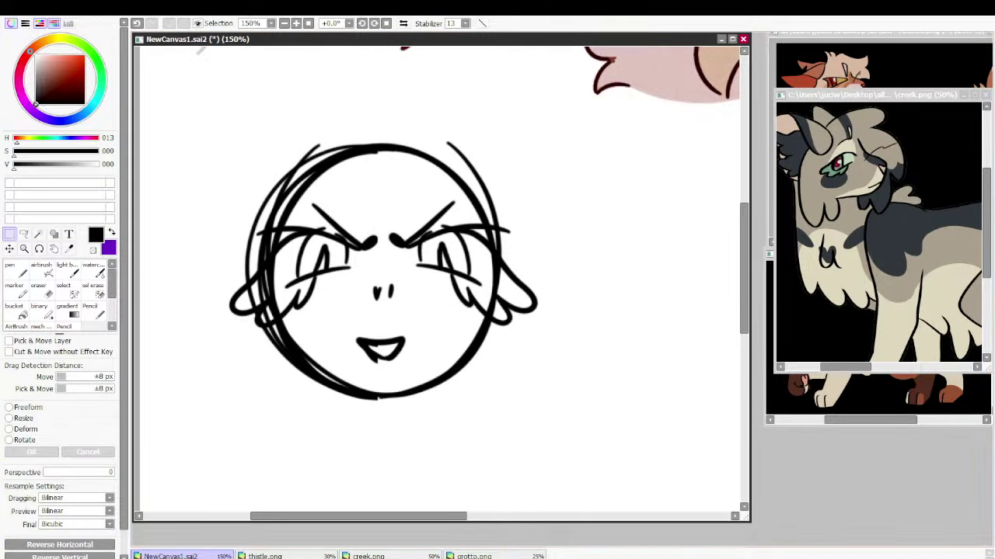
Fade the face sketch and ink the right eye's upper lid and drooping lashes over it with the Pencil at size 8
left_click(15, 270)
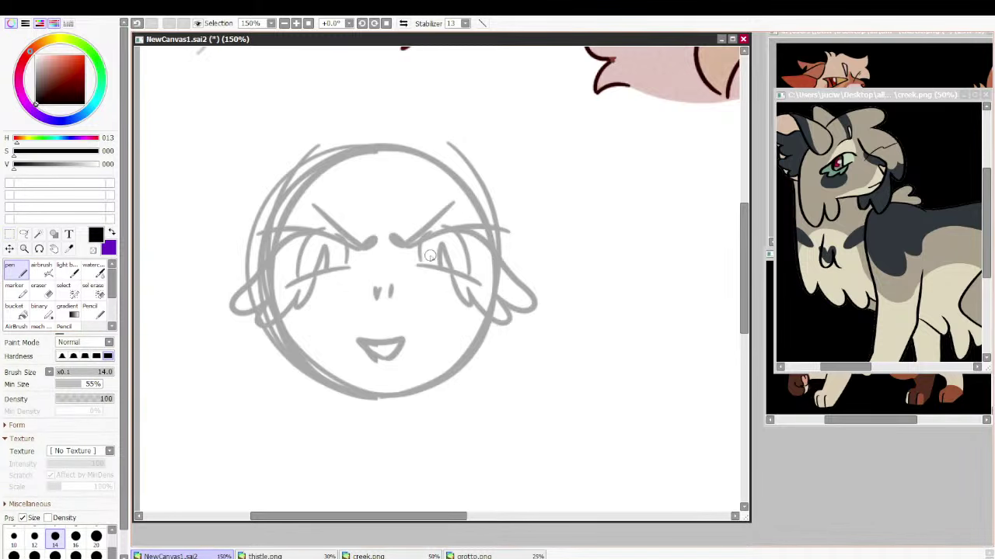
left_click_drag(404, 247, 499, 218)
key("v")
key("ctrl+z")
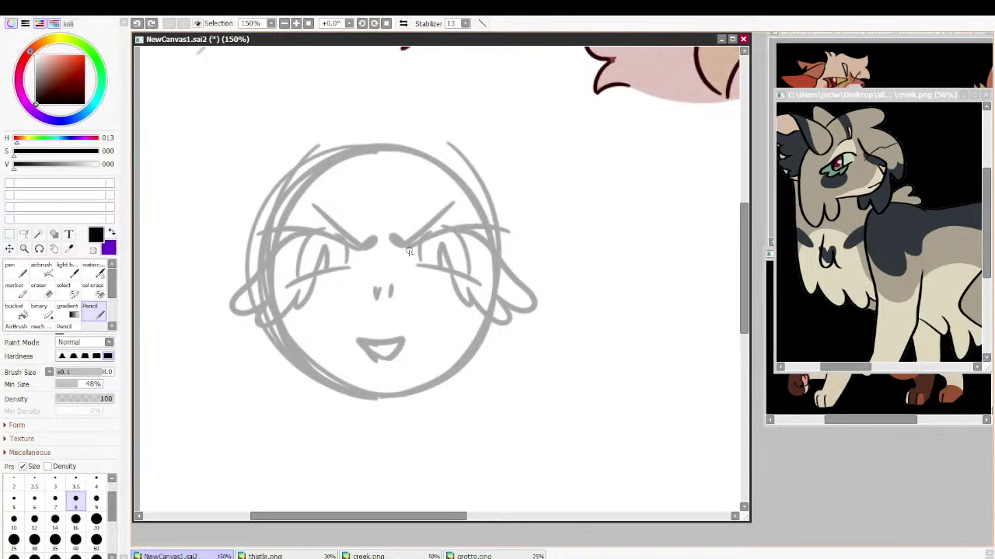
mouse_move(409, 251)
left_mouse_down()
mouse_move(493, 233)
mouse_move(483, 247)
mouse_move(461, 239)
mouse_move(505, 265)
left_mouse_up()
key("ctrl+z")
key("ctrl+z")
mouse_move(402, 251)
left_mouse_down()
mouse_move(444, 241)
mouse_move(493, 254)
mouse_move(539, 294)
mouse_move(488, 284)
mouse_move(478, 301)
mouse_move(450, 277)
mouse_move(414, 270)
mouse_move(458, 289)
mouse_move(417, 261)
left_mouse_up()
key("ctrl+z")
Ink the left eye's upper lid and drooping lashes over the sketch to match the right eye
mouse_move(348, 250)
left_mouse_down()
mouse_move(301, 238)
mouse_move(229, 286)
mouse_move(264, 299)
mouse_move(307, 278)
left_mouse_up()
key("ctrl+z")
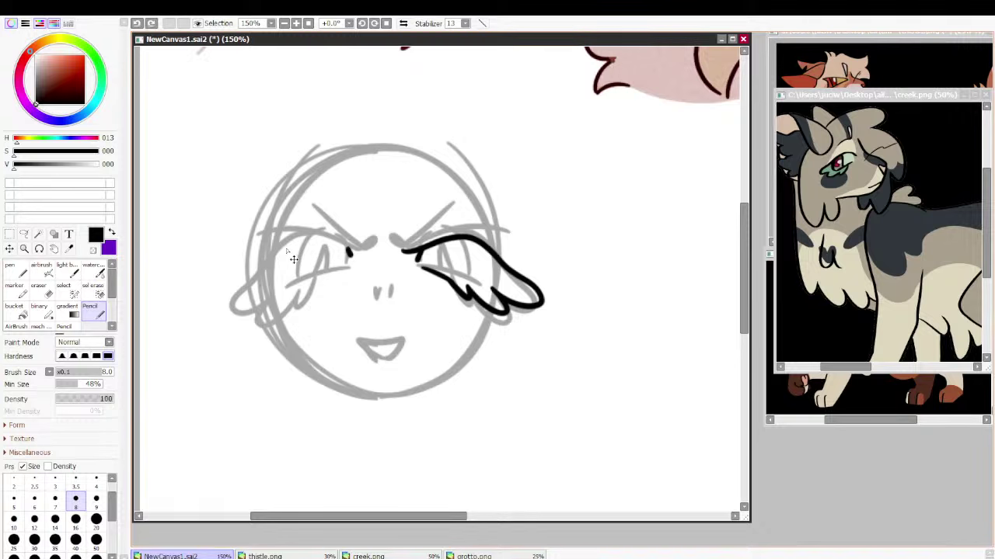
mouse_move(349, 250)
left_mouse_down()
mouse_move(276, 236)
mouse_move(258, 264)
mouse_move(278, 299)
left_mouse_up()
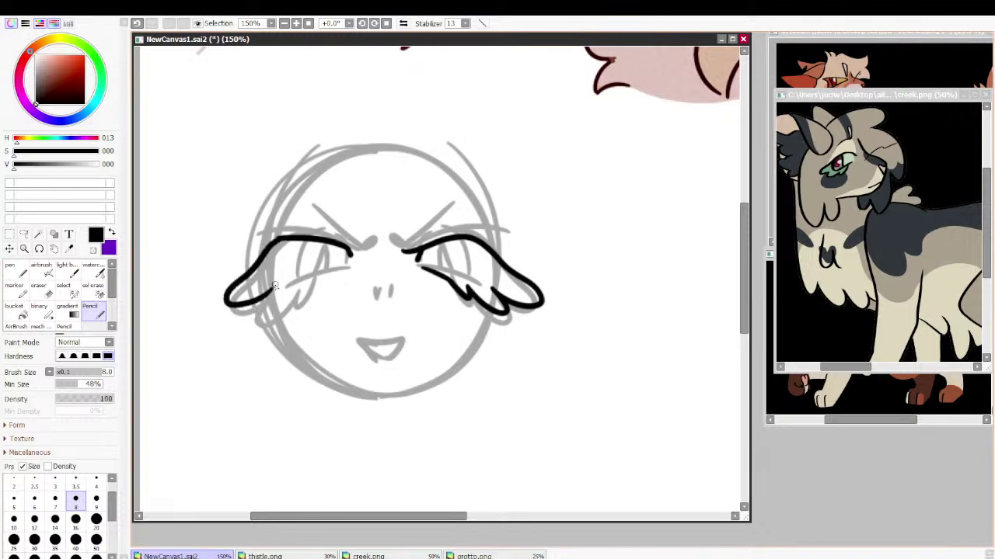
key("ctrl+z")
mouse_move(351, 248)
left_mouse_down()
mouse_move(328, 235)
mouse_move(261, 266)
mouse_move(268, 304)
mouse_move(348, 272)
mouse_move(359, 256)
left_mouse_up()
key("ctrl+z")
Ink both slanted brow lines and a narrow oval mark at the inner end of each brow
mouse_move(312, 211)
left_mouse_down()
mouse_move(371, 256)
mouse_move(466, 206)
left_mouse_up()
mouse_move(389, 226)
left_mouse_down()
mouse_move(397, 253)
mouse_move(363, 233)
mouse_move(367, 245)
mouse_move(396, 253)
left_mouse_up()
key("ctrl+z")
key("ctrl+z")
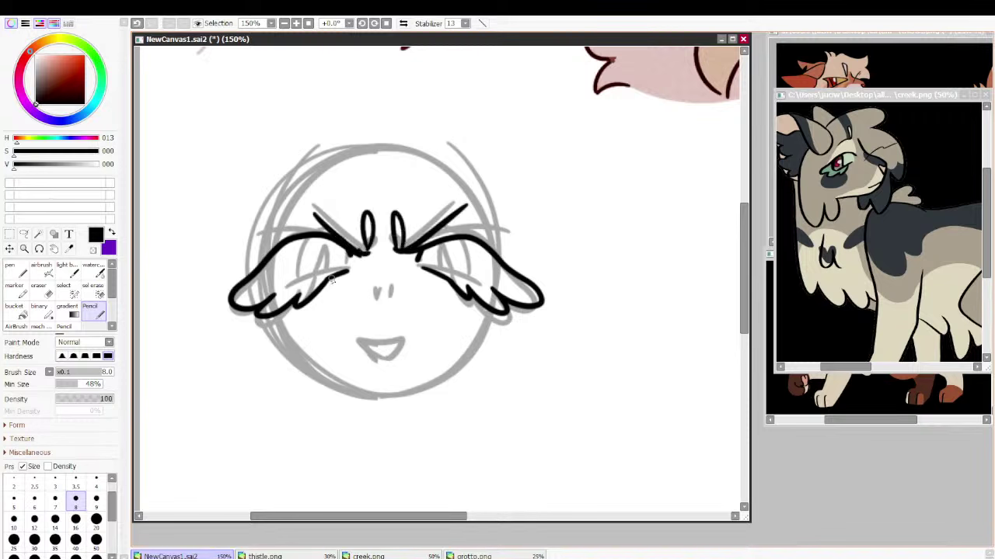
Ink the curved lower eyelid lines inside the lash shapes of both eyes
mouse_move(328, 247)
left_mouse_down()
mouse_move(334, 277)
mouse_move(291, 284)
left_mouse_up()
key("ctrl+z")
key("ctrl+z")
mouse_move(279, 250)
left_mouse_down()
mouse_move(285, 292)
mouse_move(340, 279)
mouse_move(323, 281)
left_mouse_up()
key("ctrl+z")
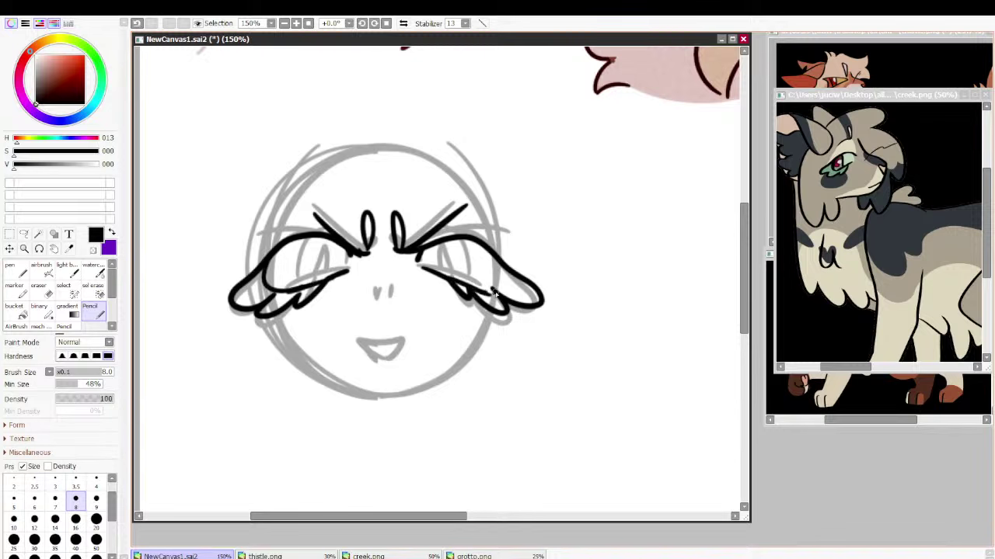
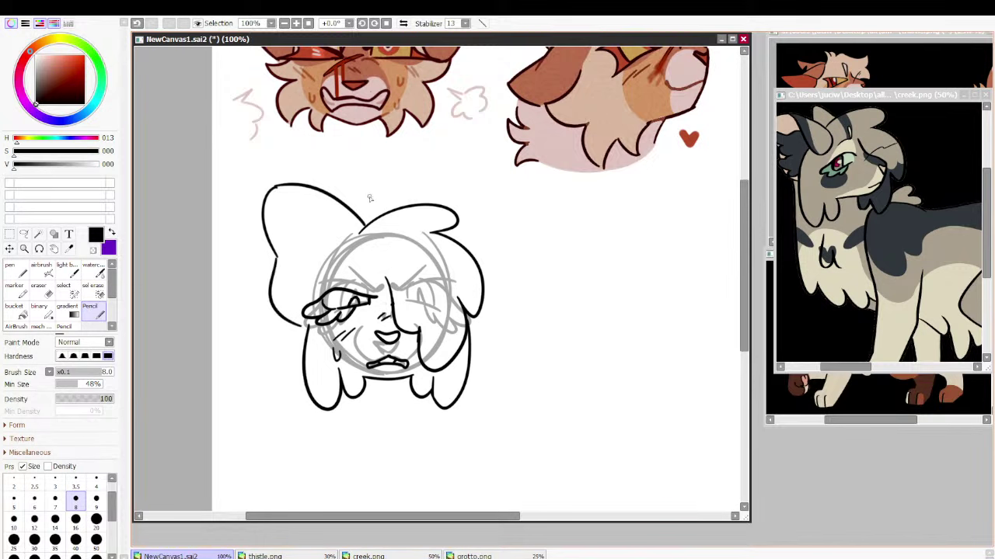
Remove the upright ear outline from the head's left side and reduce the Pencil size to 6
key("ctrl+z")
key("ctrl+z")
mouse_move(272, 189)
left_mouse_down()
mouse_move(275, 268)
mouse_move(305, 332)
left_mouse_up()
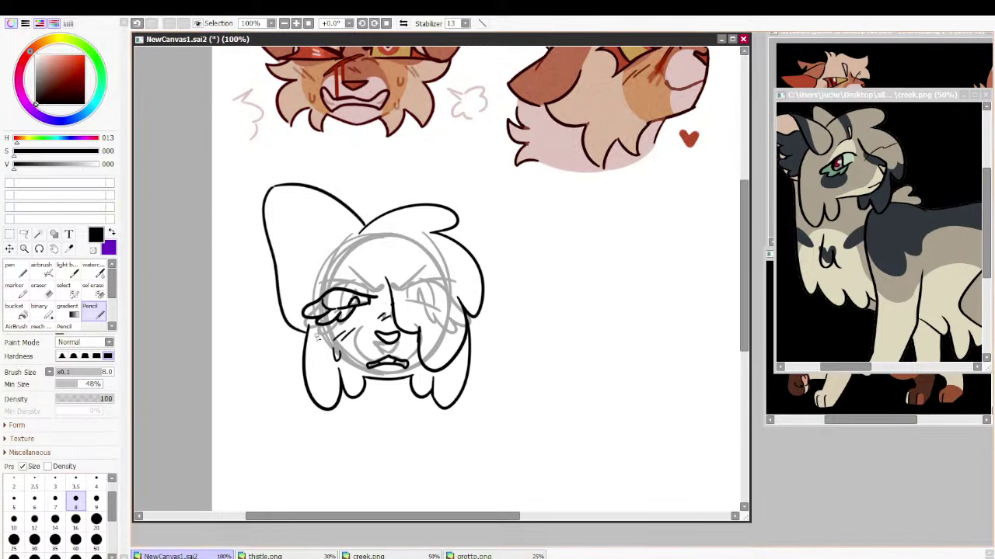
key("ctrl+z")
key("bracketleft")
key("ctrl+z")
key("bracketleft")
mouse_move(372, 224)
left_mouse_down()
mouse_move(251, 258)
mouse_move(289, 348)
left_mouse_up()
key("ctrl+z")
mouse_move(371, 226)
left_mouse_down()
mouse_move(263, 215)
mouse_move(304, 333)
left_mouse_up()
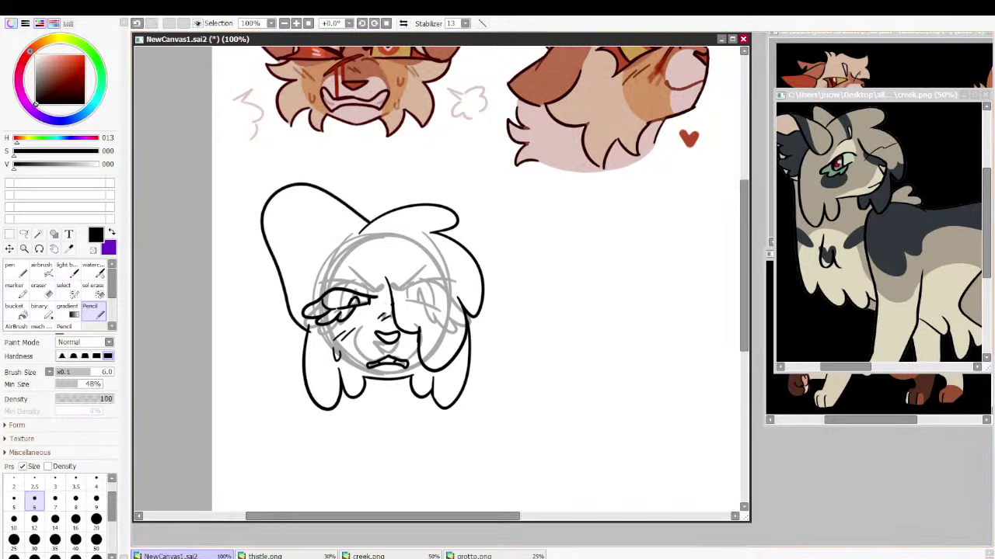
key("ctrl+z")
Shift the creek.png reference to show its whole ear, and ink a sideways-drooping ear outline on the head's left side
left_click(928, 142)
left_click_drag(928, 142, 961, 146)
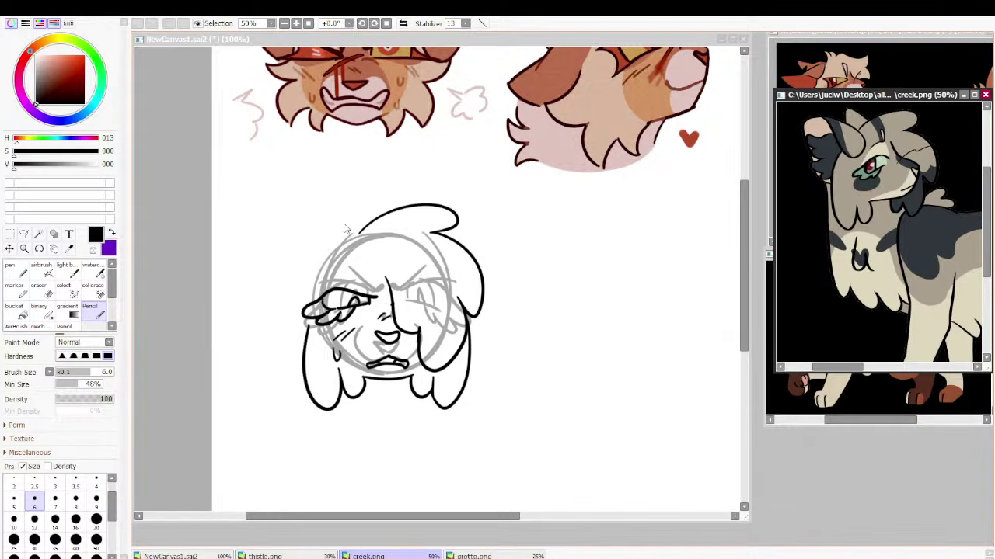
left_click(359, 232)
mouse_move(360, 233)
left_mouse_down()
mouse_move(280, 206)
mouse_move(269, 260)
mouse_move(292, 323)
left_mouse_up()
key("ctrl+z")
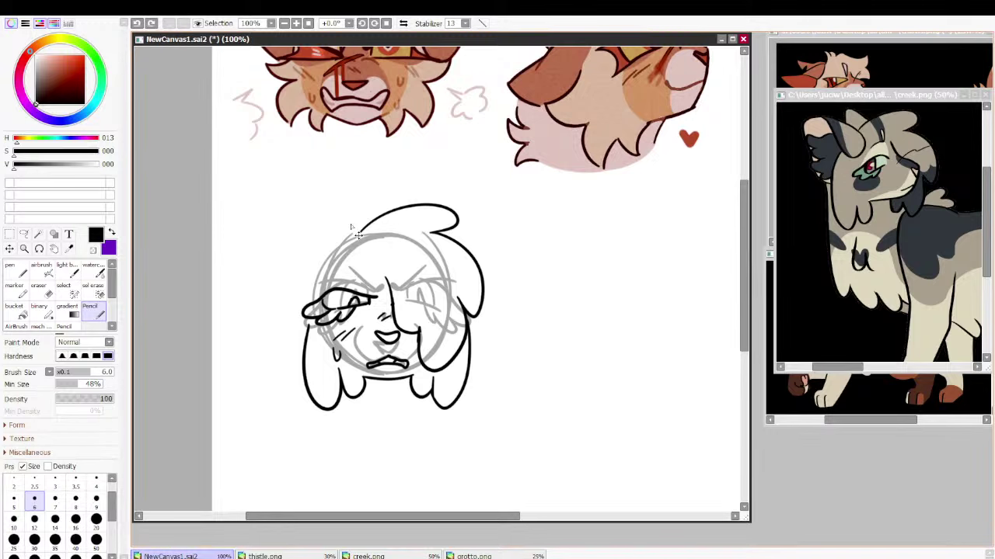
mouse_move(362, 231)
left_mouse_down()
mouse_move(286, 229)
mouse_move(246, 281)
mouse_move(313, 328)
left_mouse_up()
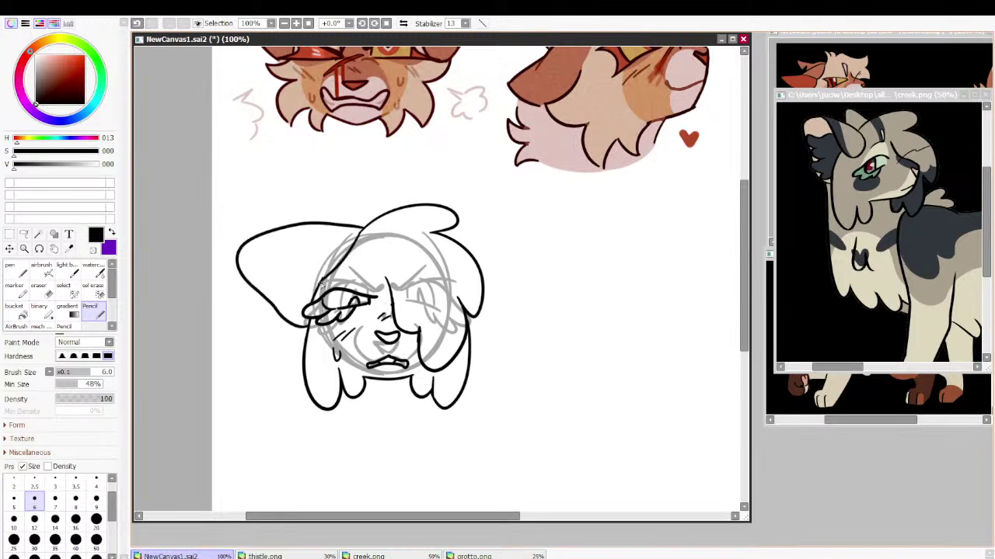
Ink the inner fold line and ragged fur tufts inside the left ear
key("ctrl+z")
key("ctrl+z")
key("ctrl+y")
key("ctrl+z")
left_click_drag(272, 233, 313, 272)
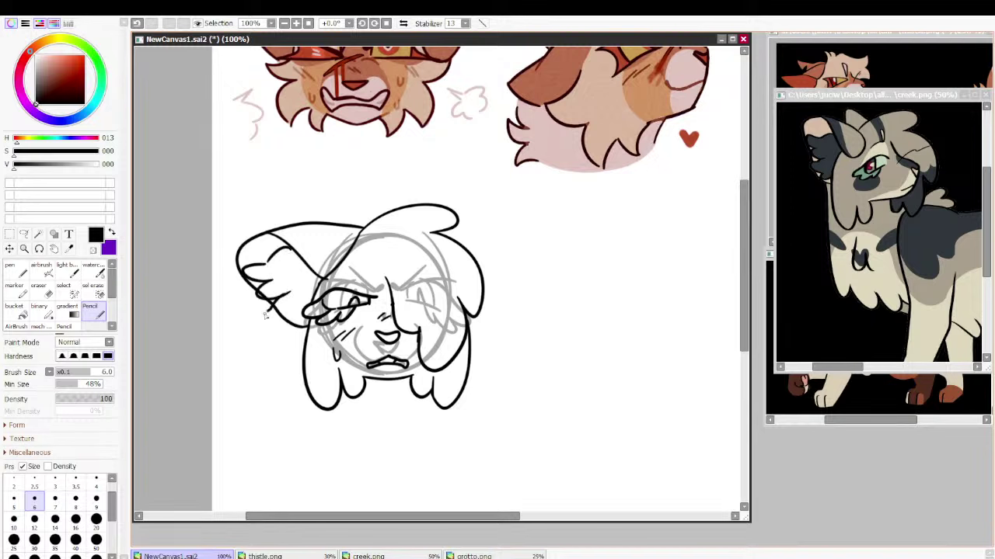
key("ctrl+z")
Lasso the left ear and place a horizontally flipped, faded copy on the head's right side as a guide
key("e")
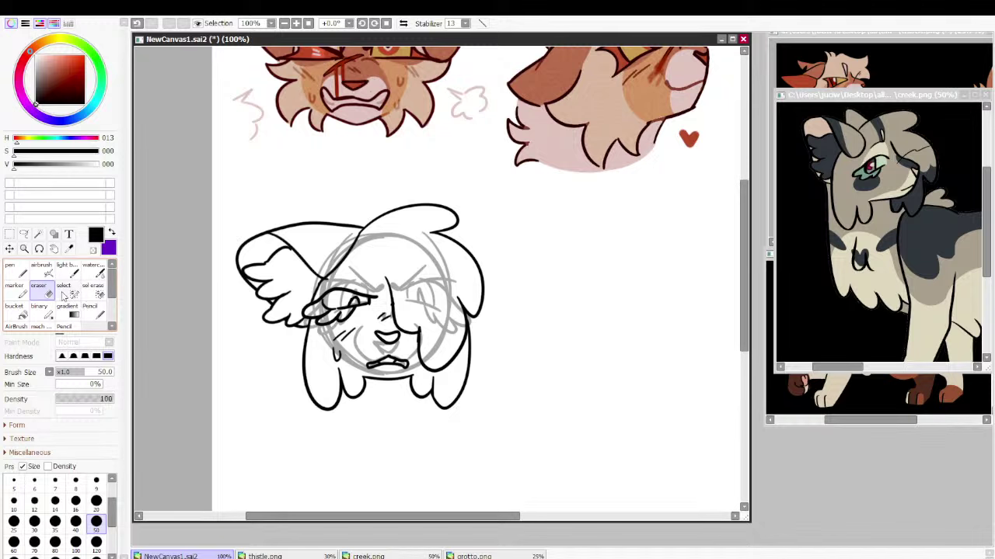
key("n")
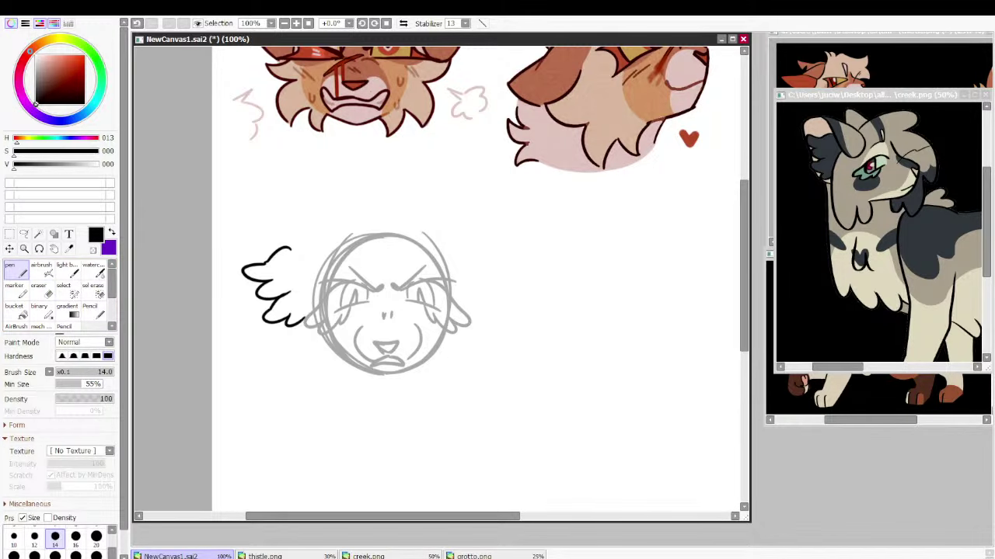
key("a")
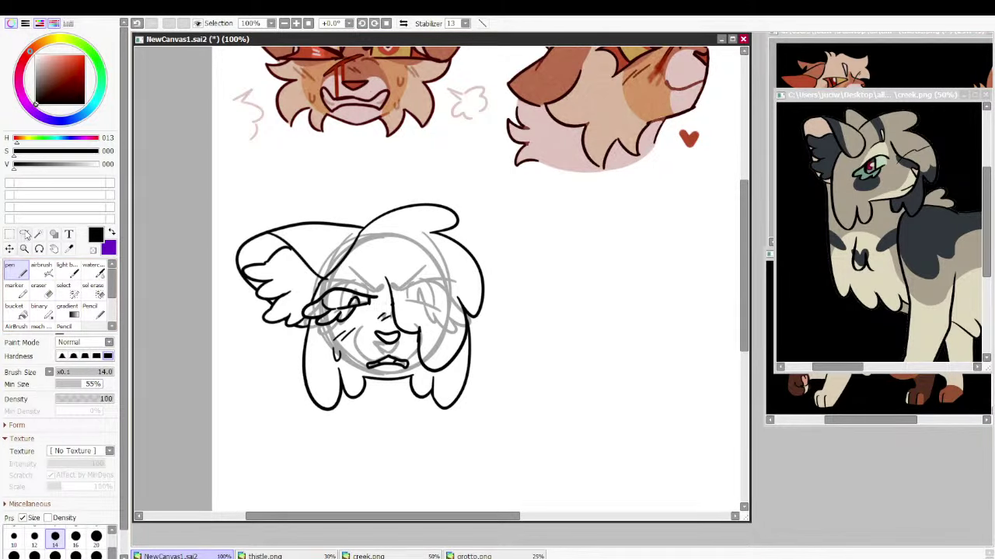
left_click_drag(313, 181, 206, 336)
left_click_drag(309, 330, 309, 330)
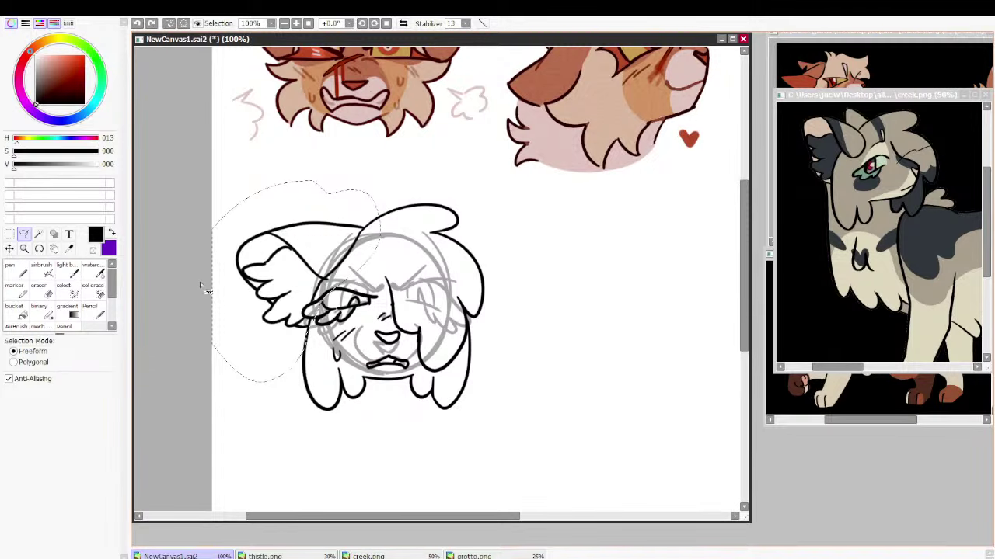
key("ctrl+t")
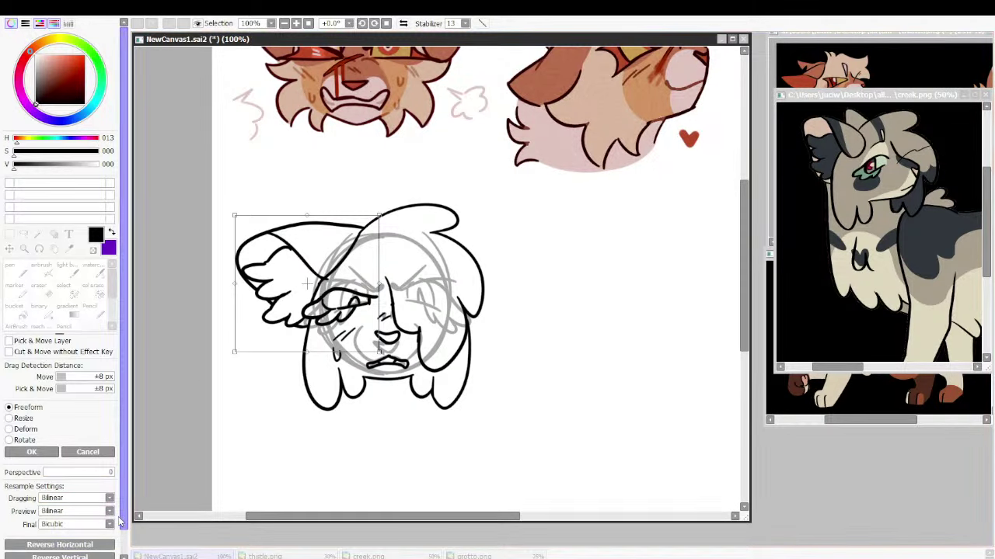
left_click(59, 545)
mouse_move(323, 302)
left_mouse_down()
mouse_move(502, 301)
mouse_move(486, 301)
left_mouse_up()
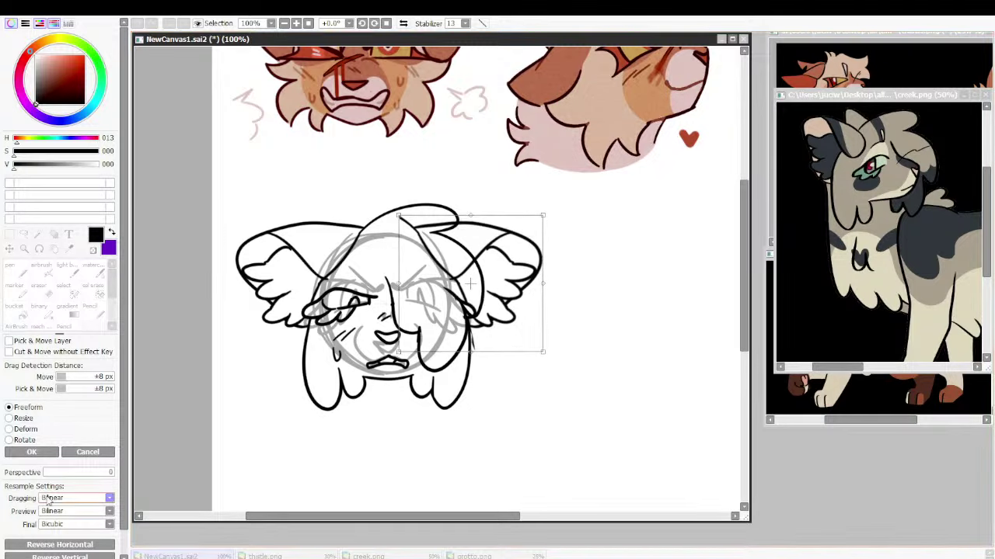
left_click(32, 452)
left_click(16, 268)
key("ctrl+z")
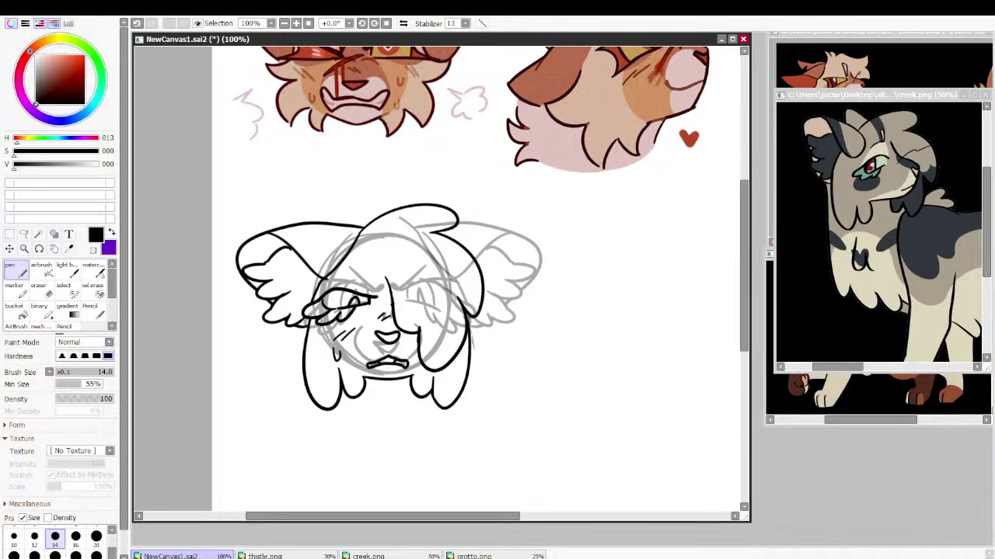
Ink the right ear's outer outline and inner fold line over the mirrored guide with the Pencil at size 6
scroll(437, 279, "up", 2)
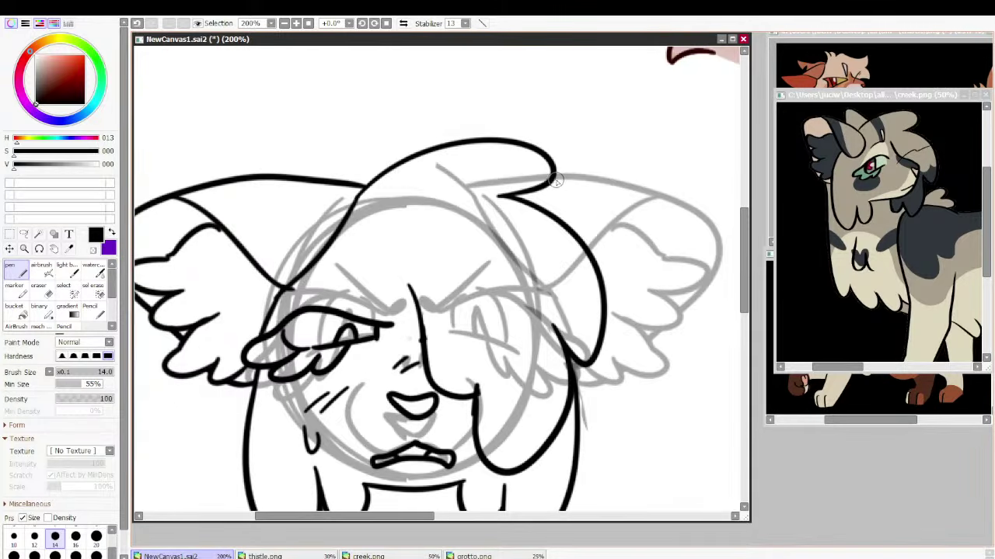
left_click_drag(557, 181, 738, 235)
left_click(92, 312)
key("ctrl+z")
left_click_drag(587, 245, 612, 225)
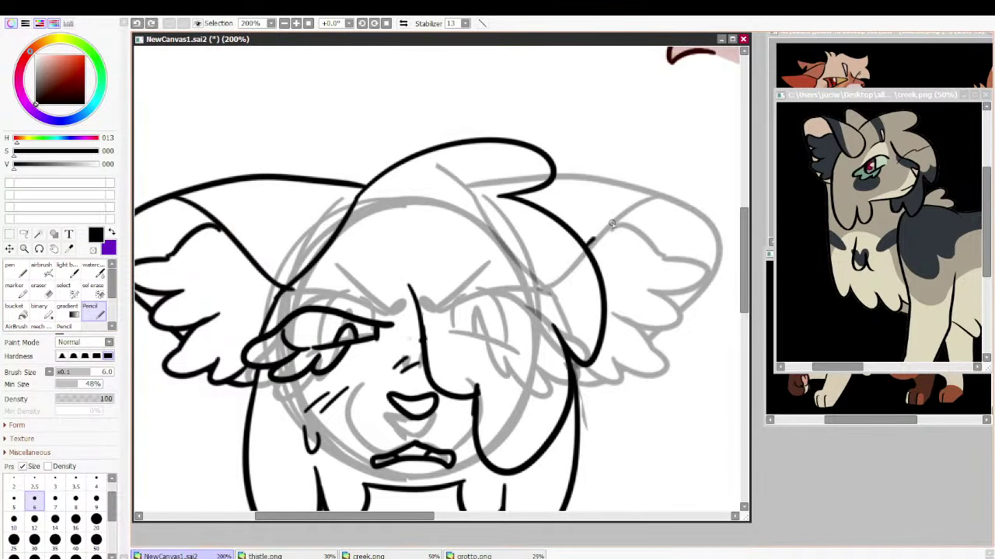
mouse_move(555, 180)
left_mouse_down()
mouse_move(719, 230)
mouse_move(689, 306)
left_mouse_up()
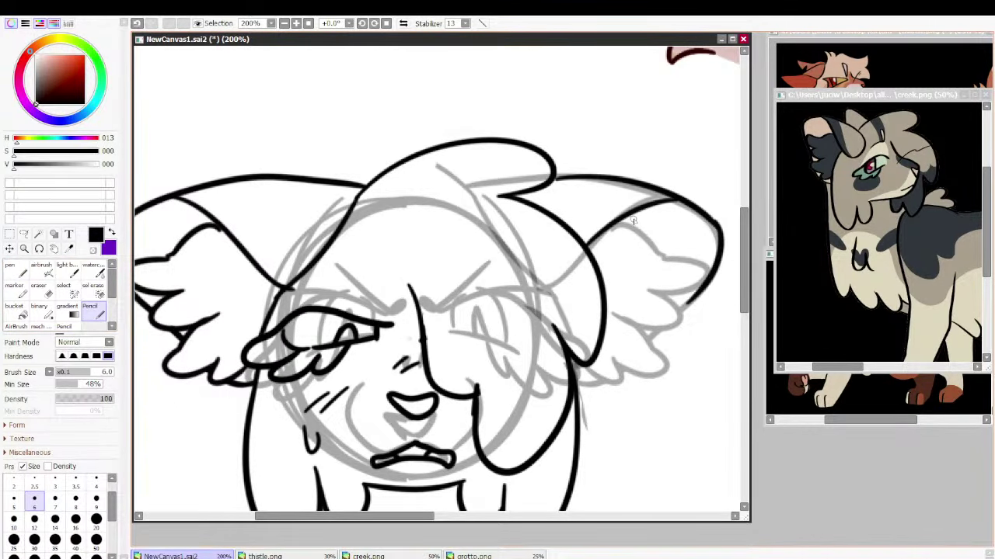
Ink the ragged fur tufts along the right ear's inner and lower edge down to the cheek
mouse_move(614, 225)
left_mouse_down()
mouse_move(669, 263)
mouse_move(666, 300)
mouse_move(650, 296)
left_mouse_up()
mouse_move(677, 301)
left_mouse_down()
mouse_move(686, 329)
mouse_move(628, 313)
left_mouse_up()
left_click_drag(641, 323, 654, 349)
left_click_drag(652, 345, 619, 357)
left_click_drag(622, 360, 592, 373)
key("ctrl+z")
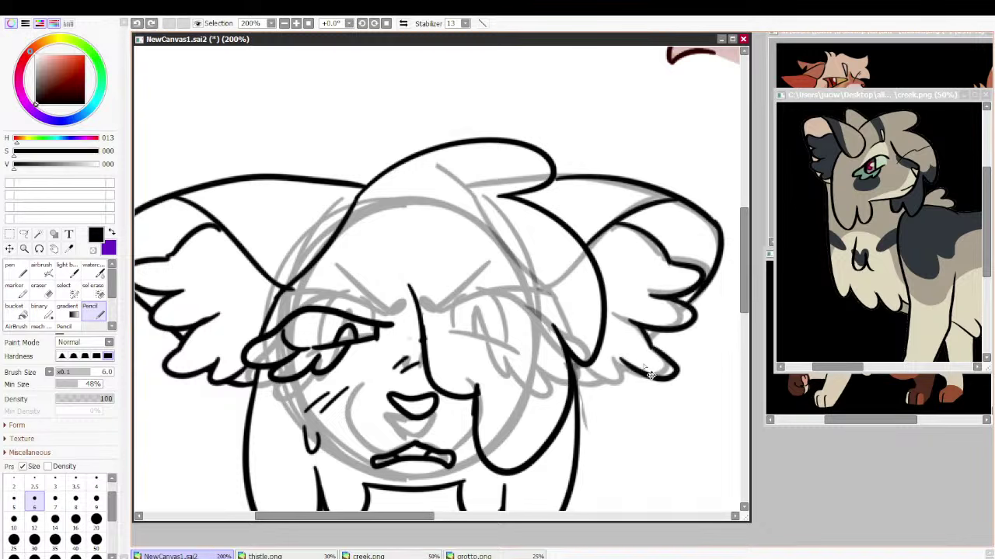
key("ctrl+z")
mouse_move(650, 348)
left_mouse_down()
mouse_move(589, 372)
mouse_move(628, 377)
mouse_move(590, 363)
mouse_move(592, 382)
mouse_move(620, 382)
mouse_move(595, 379)
left_mouse_up()
key("ctrl+z")
key("ctrl+z")
key("ctrl+z")
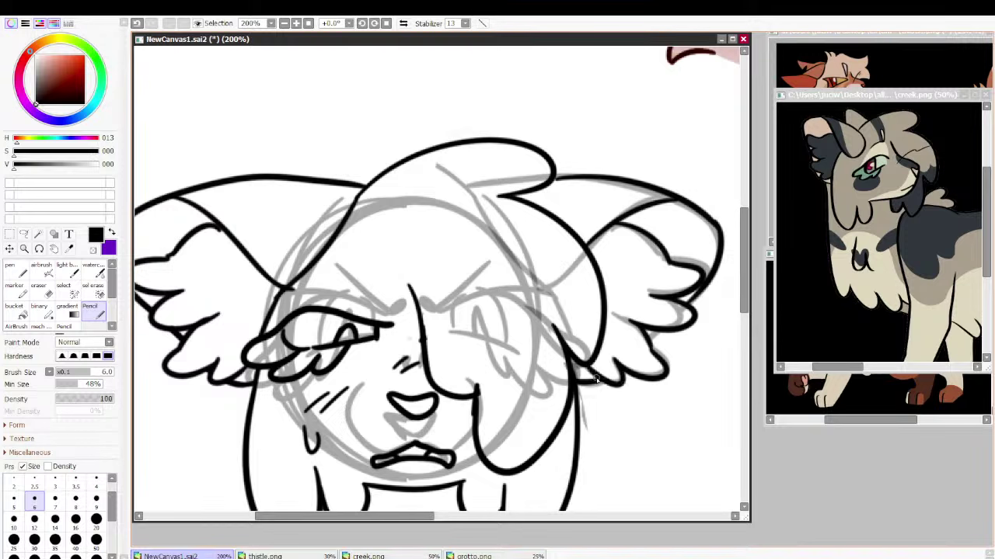
Hide the grey ear guide and the grey face sketch beneath the ink lines
left_click(994, 373)
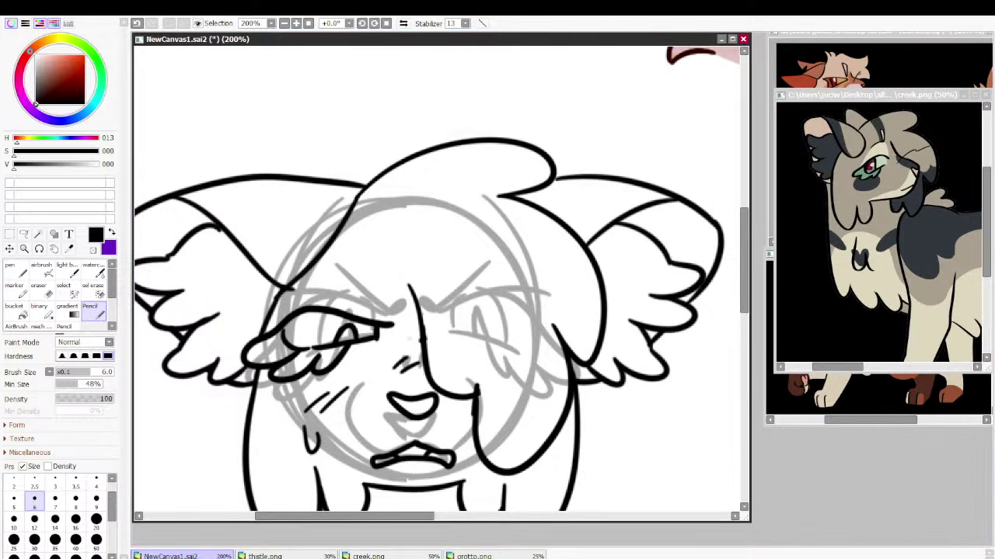
left_click_drag(435, 350, 445, 273)
left_click(994, 381)
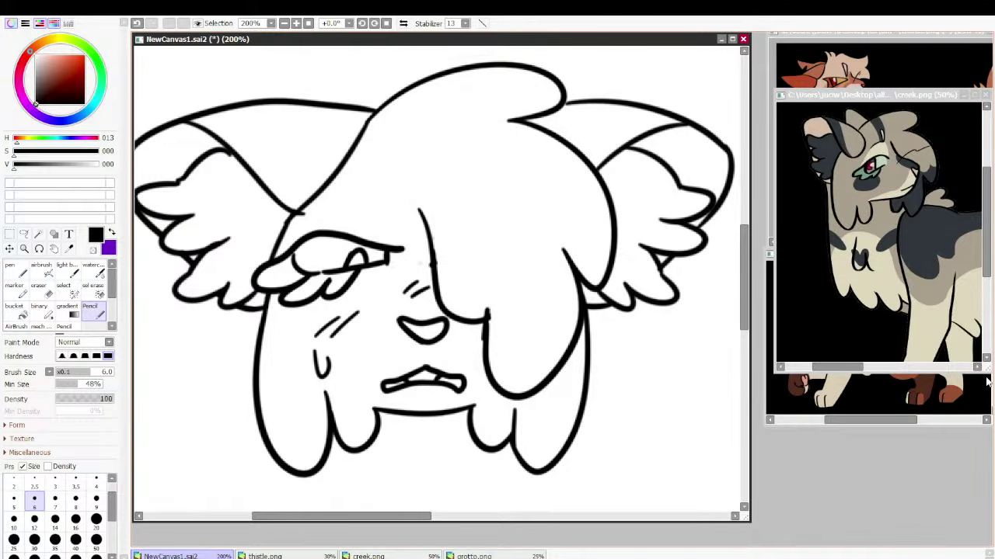
Try to ink neck lines running down from both cheeks with the Pencil at size 6
left_click_drag(194, 299, 154, 460)
left_click_drag(656, 319, 699, 463)
key("ctrl+z")
key("ctrl+z")
left_click_drag(583, 357, 592, 510)
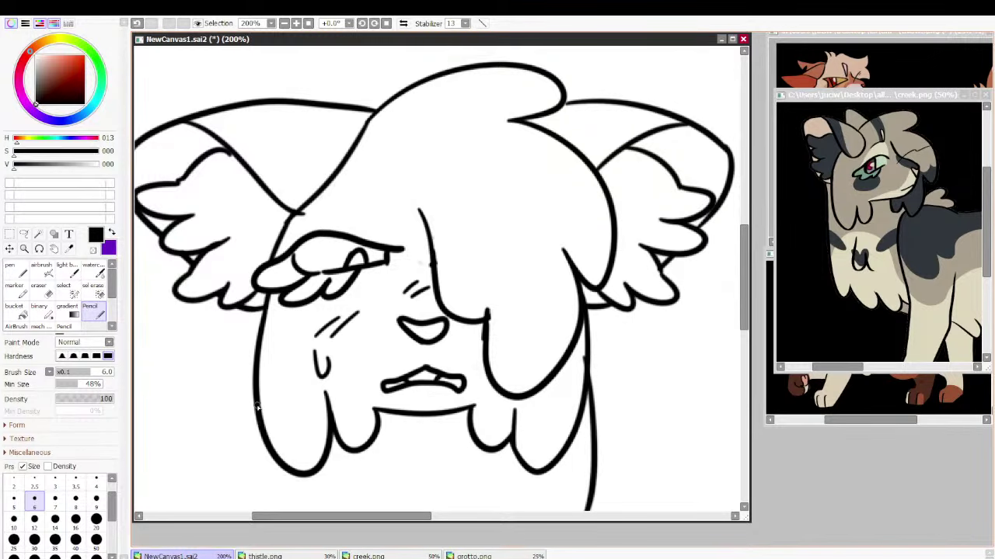
left_click_drag(258, 406, 254, 511)
left_click_drag(647, 501, 701, 263)
key("ctrl+z")
key("ctrl+z")
Try to ink sloping shoulder lines outward from beneath both cheeks, then undo them
left_click_drag(630, 186, 699, 312)
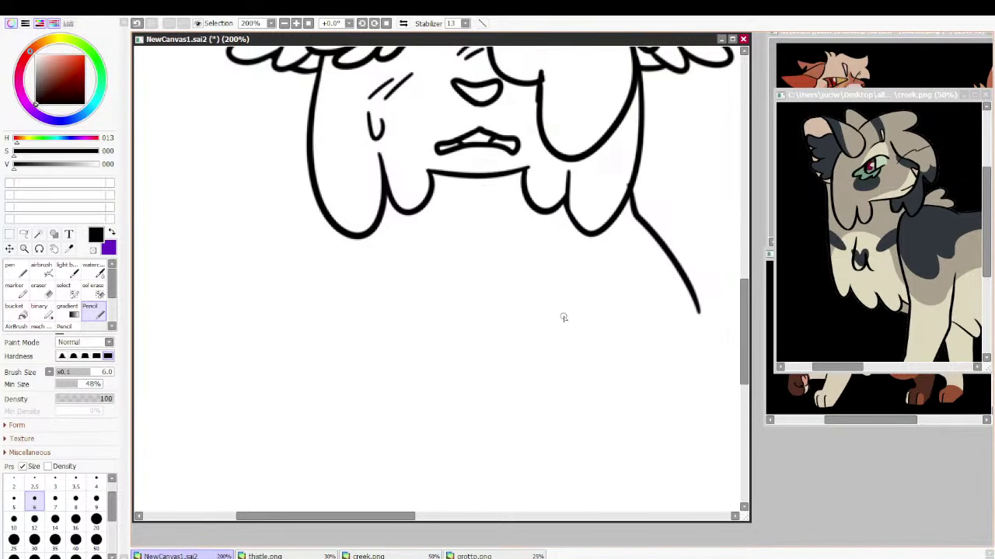
left_click_drag(324, 219, 274, 340)
scroll(493, 348, "down", 3)
scroll(493, 347, "up", 2)
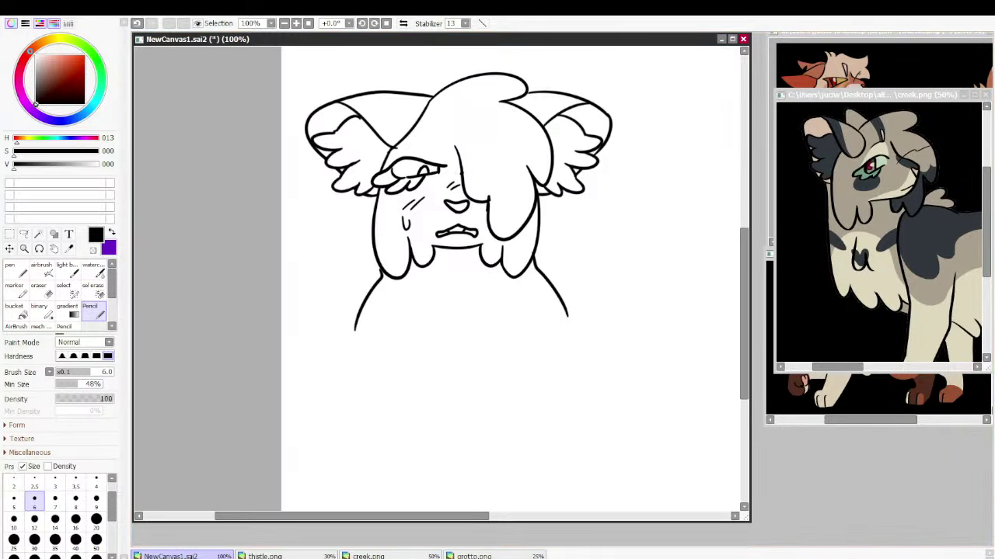
key("ctrl+z")
key("ctrl+z")
Try two diagonal chest lines converging below the chin, then undo them
left_click_drag(530, 317, 478, 379)
left_click_drag(390, 324, 449, 383)
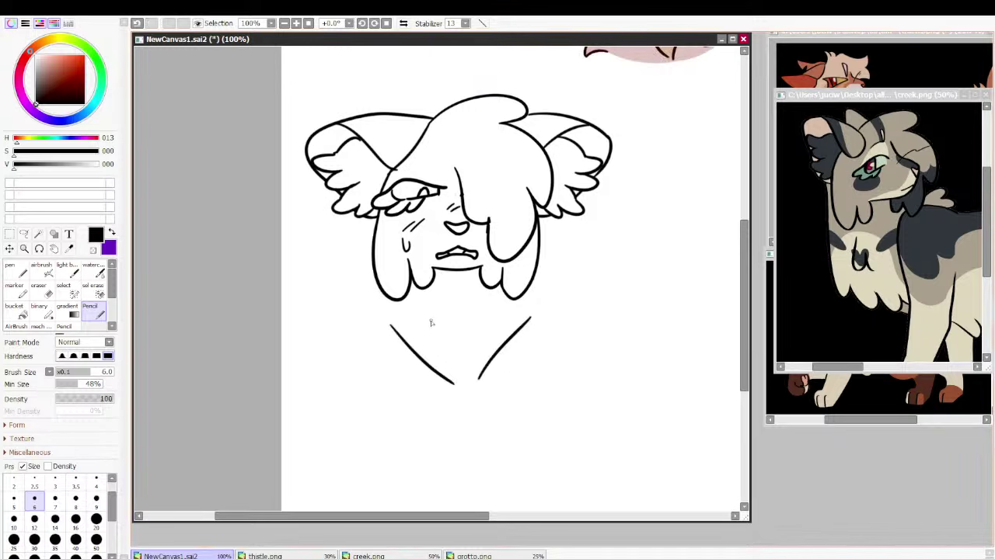
key("ctrl+z")
key("ctrl+z")
Try to ink a scalloped chest-fur outline hanging beneath the cheeks, then undo its strokes
left_click_drag(383, 299, 424, 366)
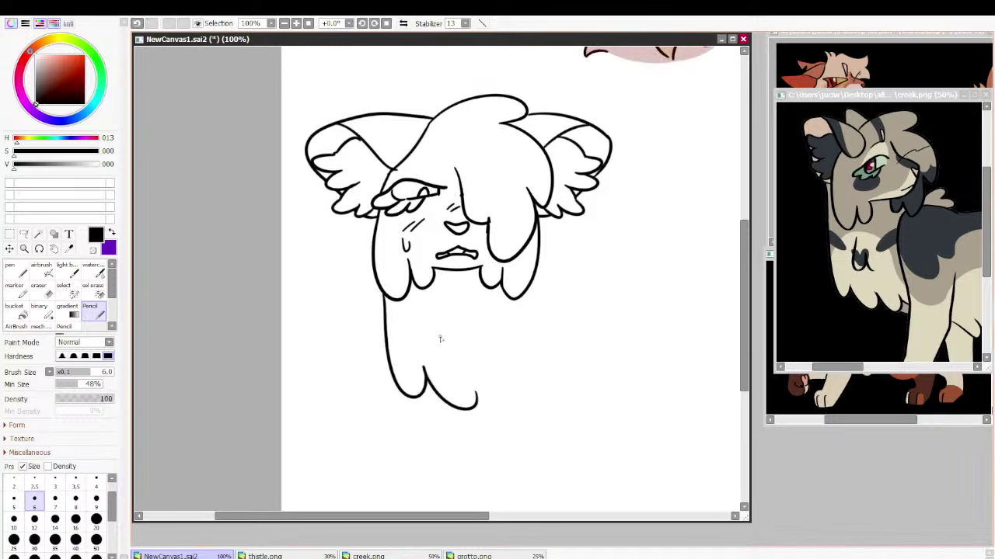
key("ctrl+z")
mouse_move(403, 302)
left_mouse_down()
mouse_move(401, 339)
mouse_move(438, 378)
mouse_move(522, 388)
mouse_move(497, 387)
mouse_move(526, 402)
mouse_move(521, 379)
mouse_move(553, 366)
mouse_move(609, 279)
mouse_move(559, 285)
mouse_move(602, 371)
left_mouse_up()
key("ctrl+z")
key("ctrl+z")
key("ctrl+z")
mouse_move(542, 263)
left_mouse_down()
mouse_move(614, 348)
mouse_move(612, 377)
mouse_move(544, 391)
mouse_move(568, 395)
mouse_move(616, 365)
left_mouse_up()
key("ctrl+z")
key("ctrl+z")
key("ctrl+z")
key("ctrl+z")
key("ctrl+z")
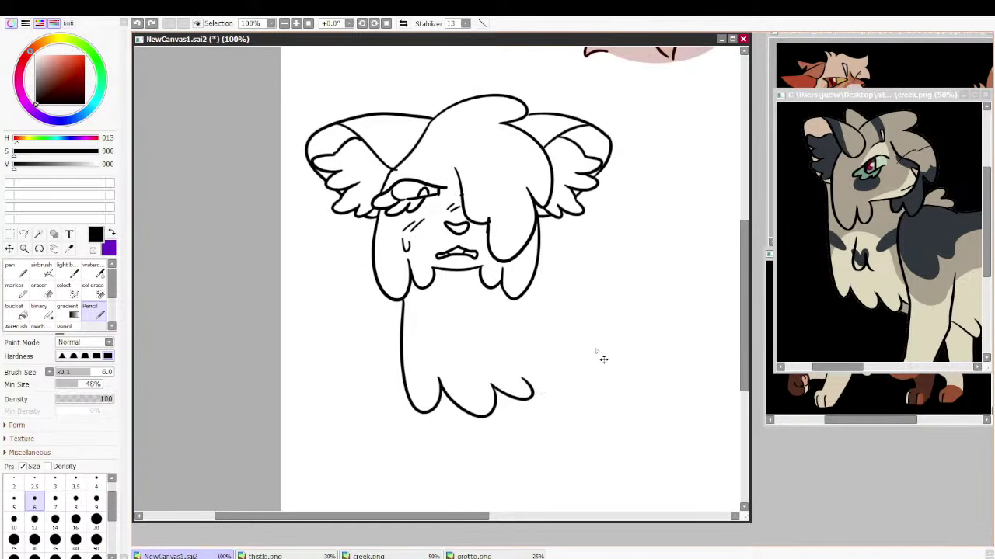
scroll(436, 278, "up", 2)
left_click_drag(435, 279, 452, 399)
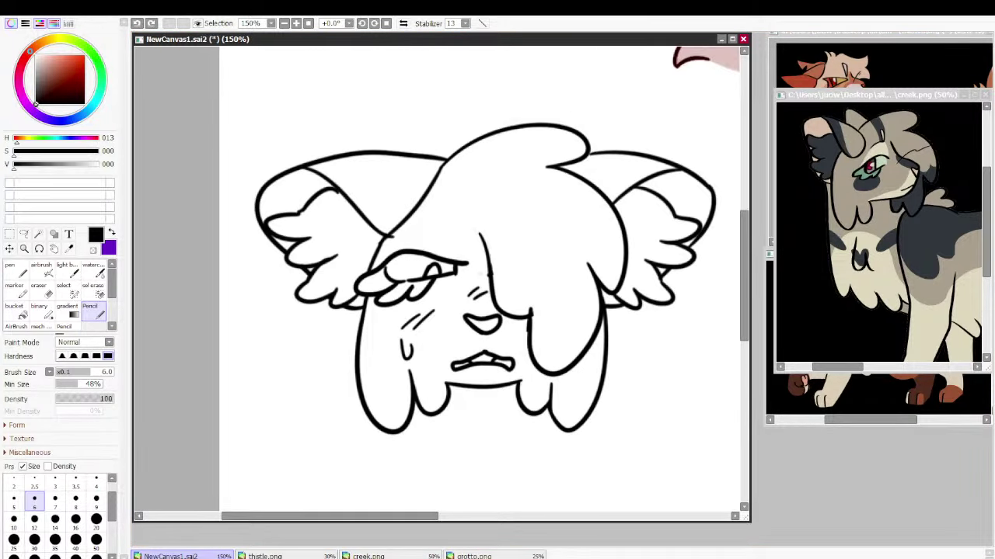
left_click(38, 234)
left_click(246, 81)
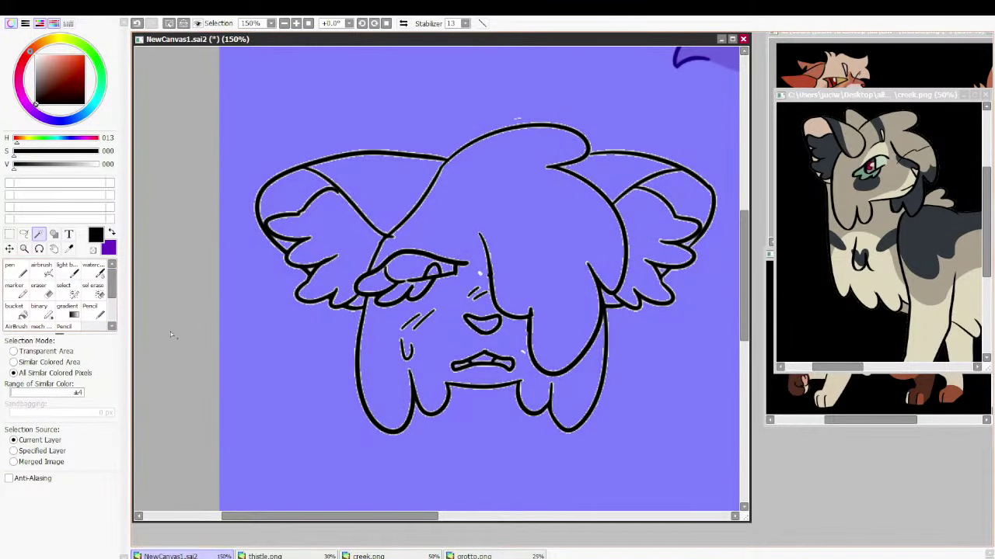
key("ctrl+z")
Close the small line gap where the right ear's upper outline meets the hair tuft
left_click(14, 270)
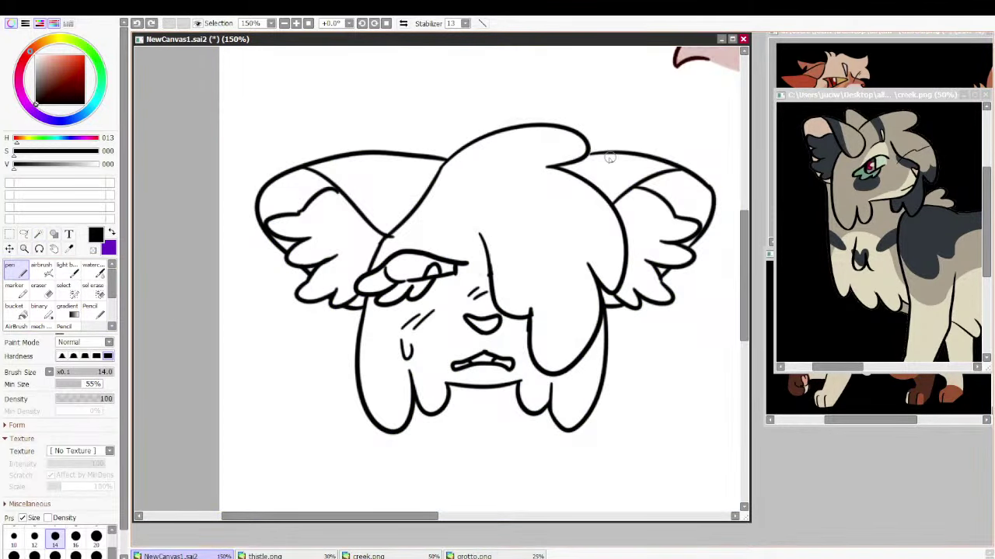
left_click_drag(592, 154, 586, 157)
left_click(93, 311)
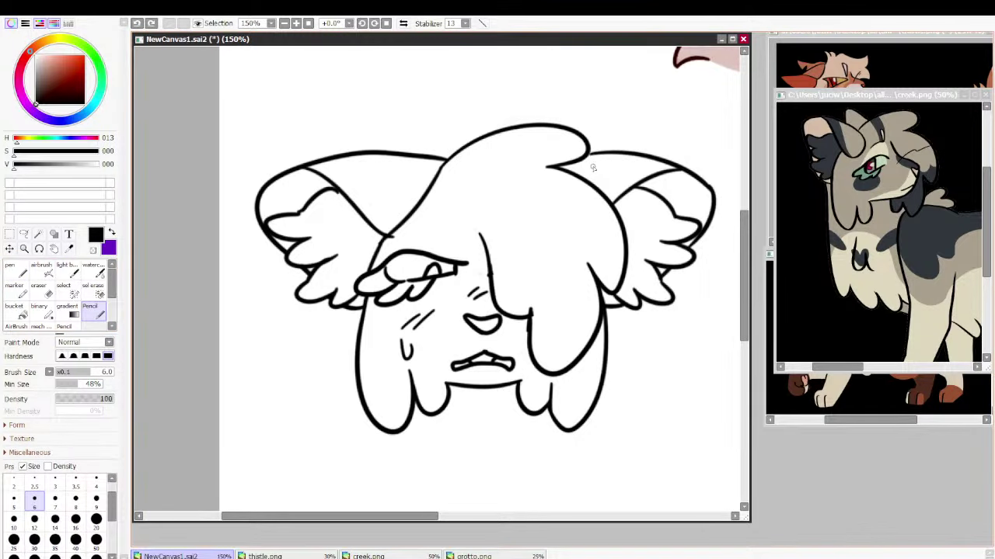
Select the area outside the headshot with the Magic Wand in Transparent Area mode, then invert the selection
left_click(38, 234)
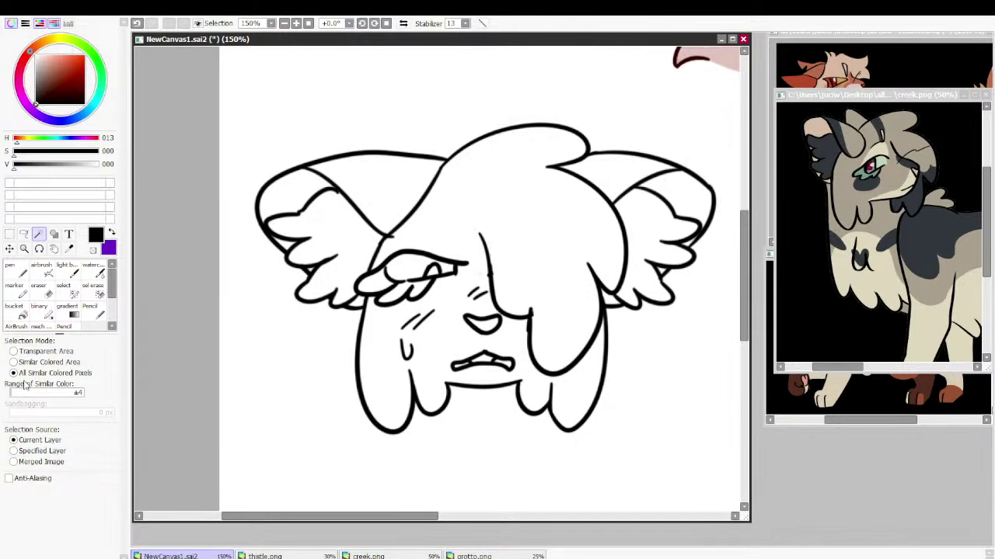
left_click(31, 351)
left_click(260, 349)
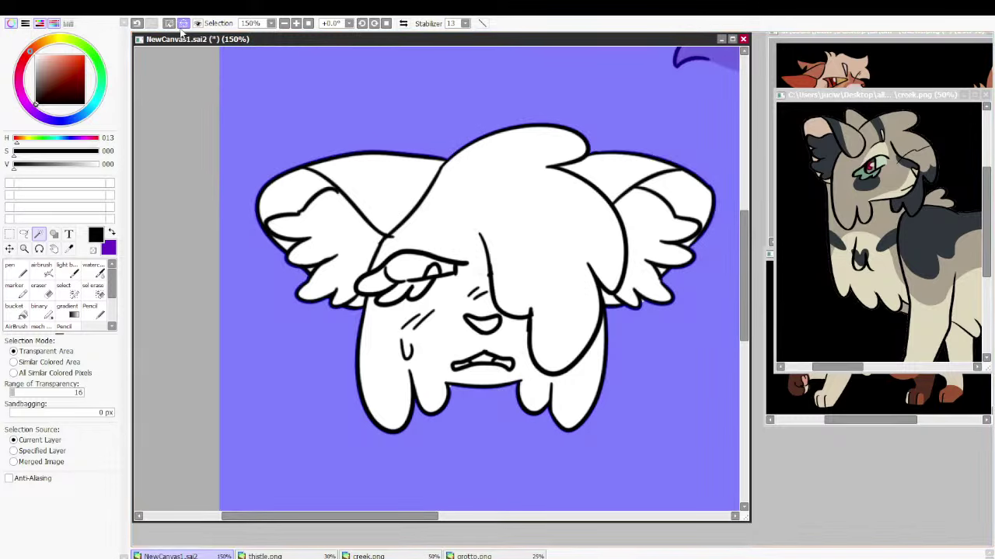
left_click(69, 291)
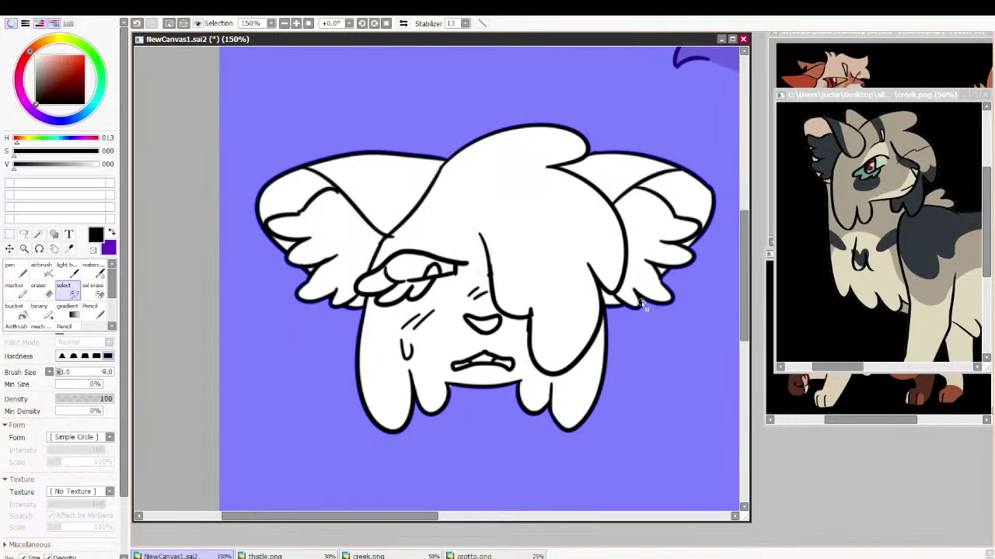
left_click(184, 23)
Clean up the selection edge beneath the chin with the selection eraser at size 3
left_click(93, 289)
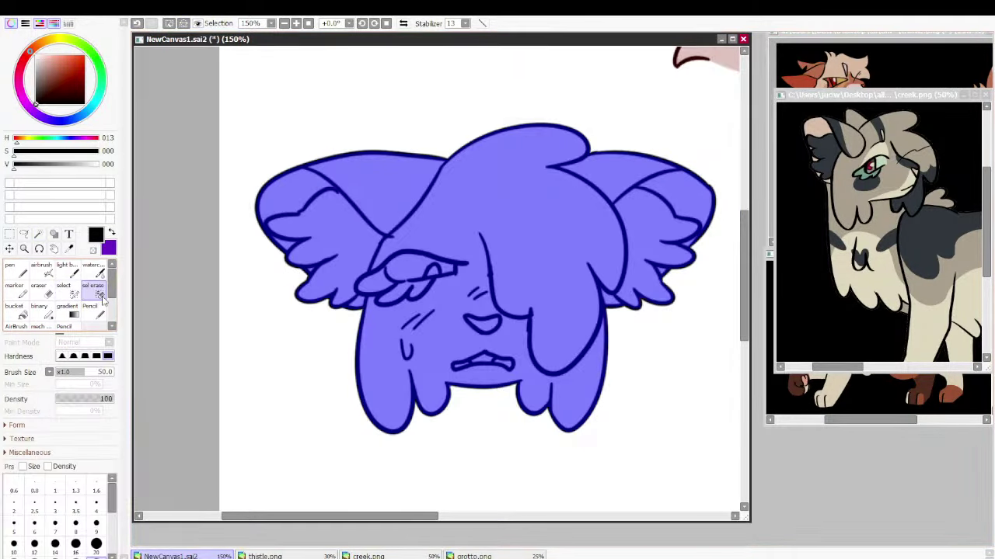
left_click_drag(453, 387, 457, 395)
left_click(56, 505)
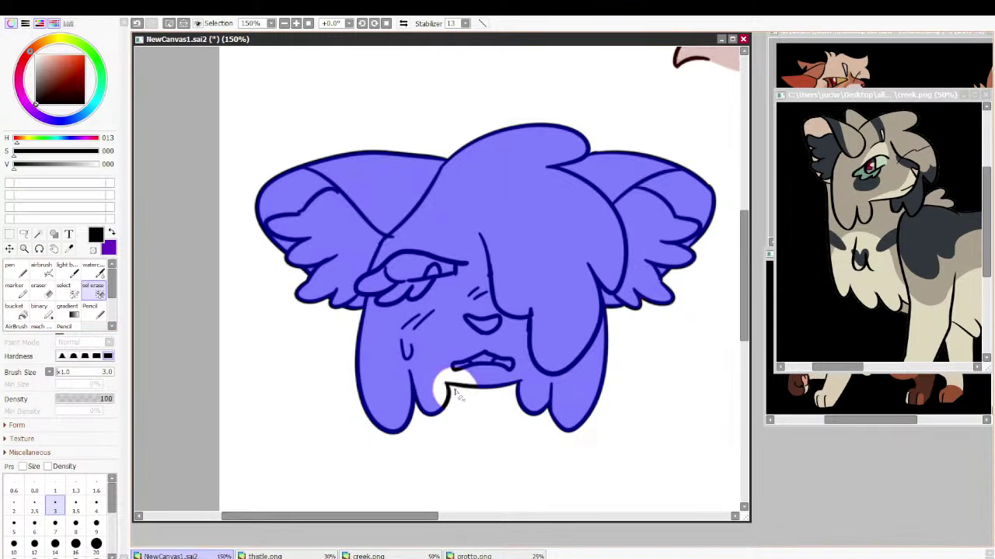
key("ctrl+z")
left_click(452, 388)
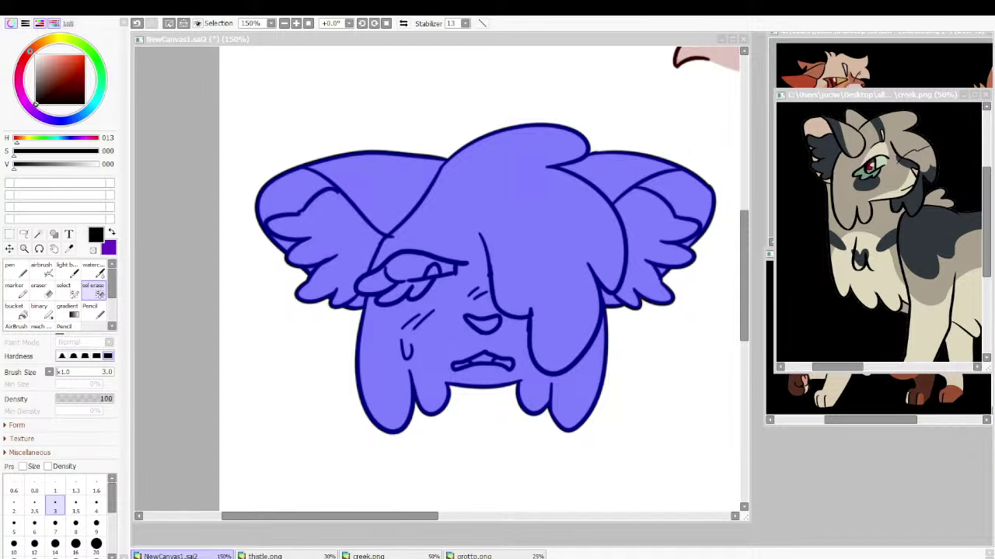
Paint the whole selected head with the grey-brown fur colour sampled from creek.png, using the Pen at size 120
left_click(6, 268)
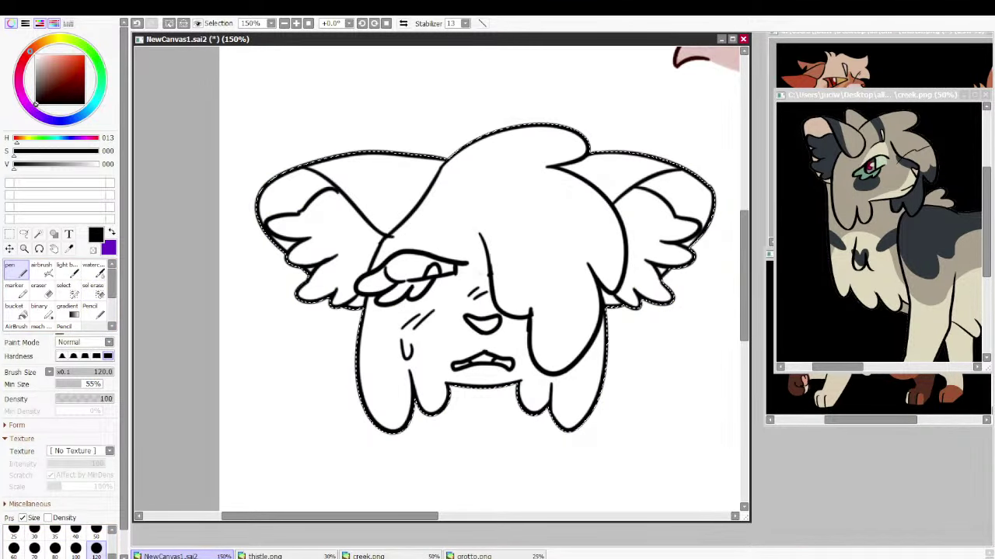
left_click(875, 215, "alt")
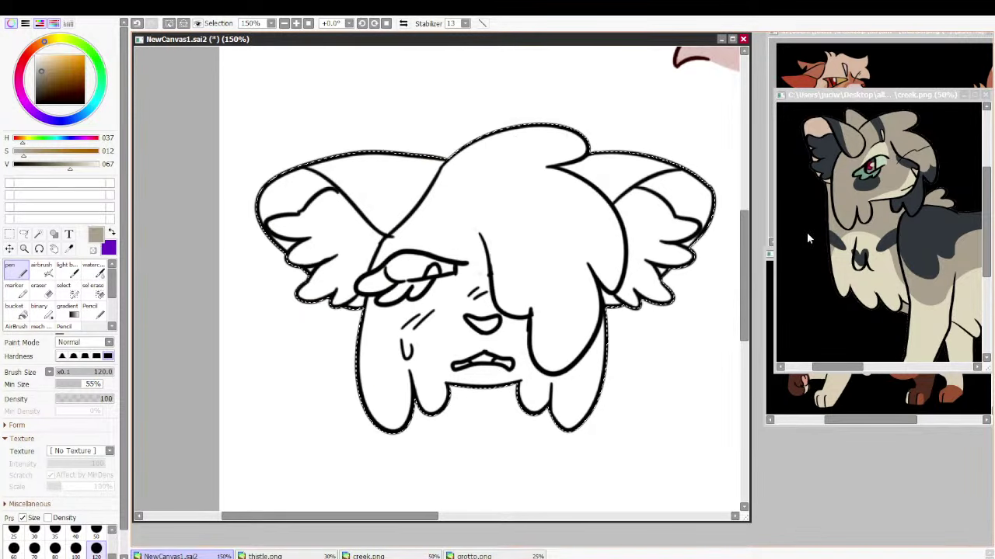
mouse_move(481, 350)
left_mouse_down()
mouse_move(688, 261)
mouse_move(515, 249)
mouse_move(322, 300)
mouse_move(471, 428)
left_mouse_up()
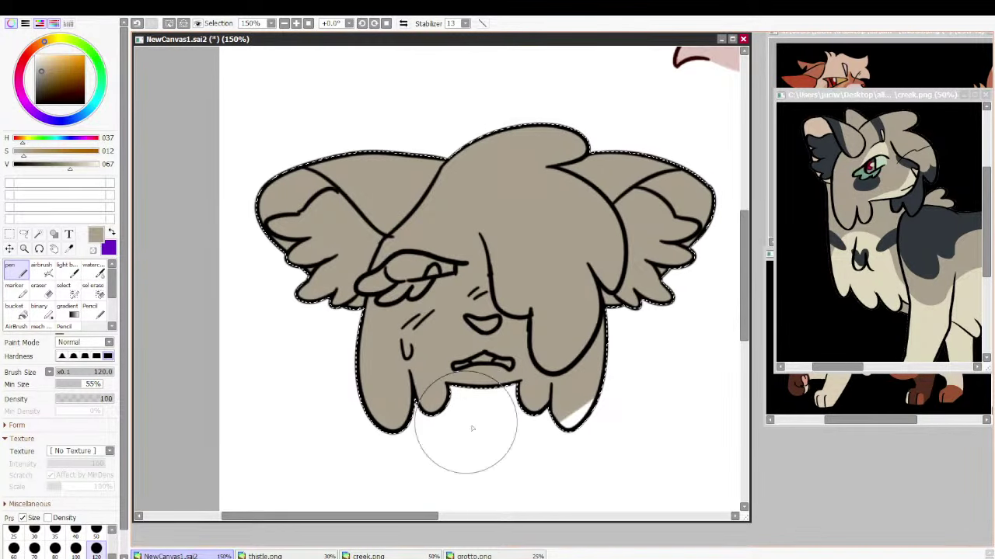
Paint the muzzle and chin in the reference's cream colour with the Pen at size 35, shaping the edges in grey-brown
left_click(911, 185, "alt")
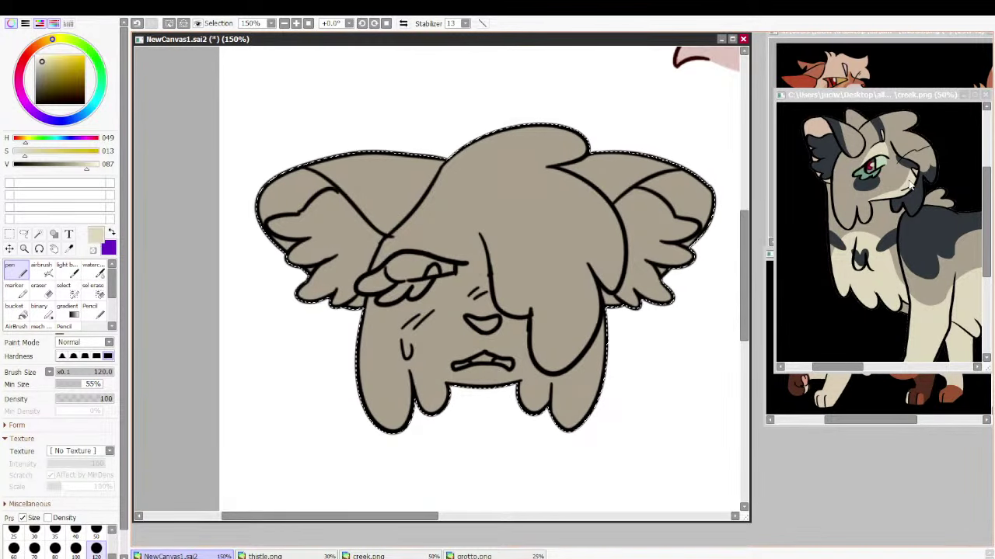
left_click(54, 531)
mouse_move(470, 325)
left_mouse_down()
mouse_move(469, 365)
mouse_move(488, 348)
mouse_move(484, 392)
mouse_move(494, 328)
mouse_move(512, 394)
mouse_move(467, 336)
mouse_move(467, 320)
mouse_move(466, 378)
mouse_move(443, 322)
mouse_move(456, 309)
mouse_move(442, 356)
left_mouse_up()
left_click(455, 315, "alt")
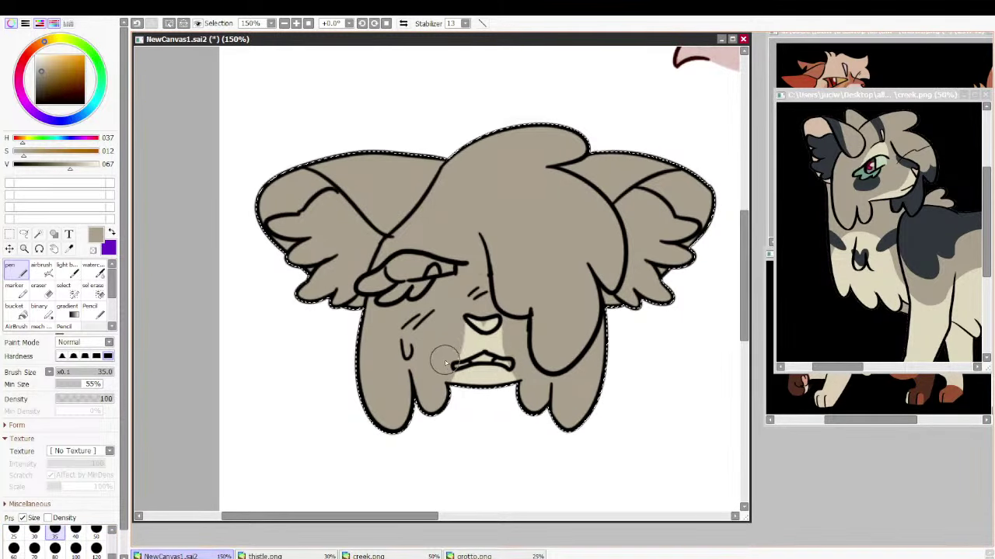
Paint a dark slate patch above the nose and a matching vertical stripe up the forehead
left_click(906, 168, "alt")
mouse_move(476, 312)
left_mouse_down()
mouse_move(483, 286)
mouse_move(492, 315)
mouse_move(480, 278)
mouse_move(478, 310)
mouse_move(485, 278)
mouse_move(503, 294)
left_mouse_up()
right_click(504, 274)
right_click(477, 282)
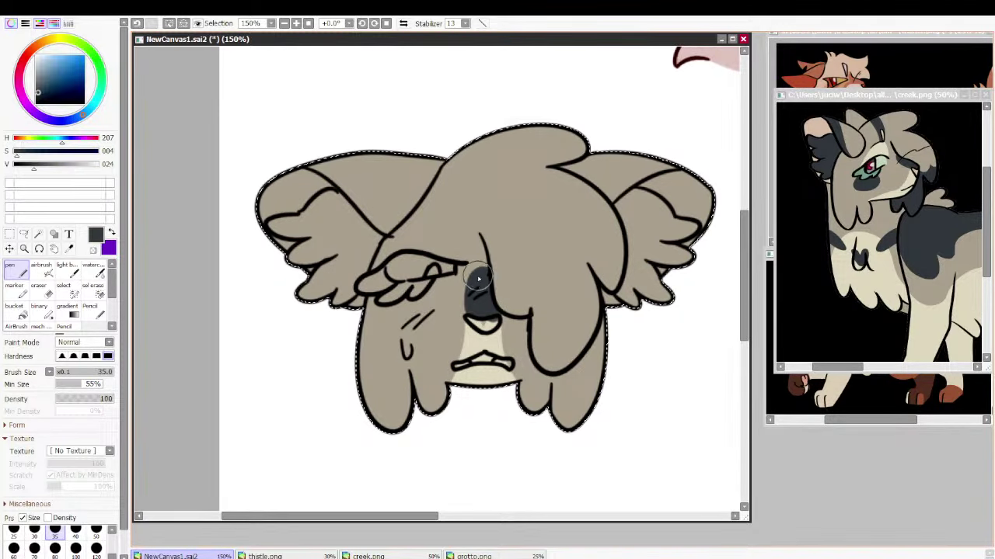
left_click_drag(452, 253, 437, 142)
Ink a small curved black mark beside the forehead stripe, above the eye's inner corner, with the Pencil
right_click(443, 173)
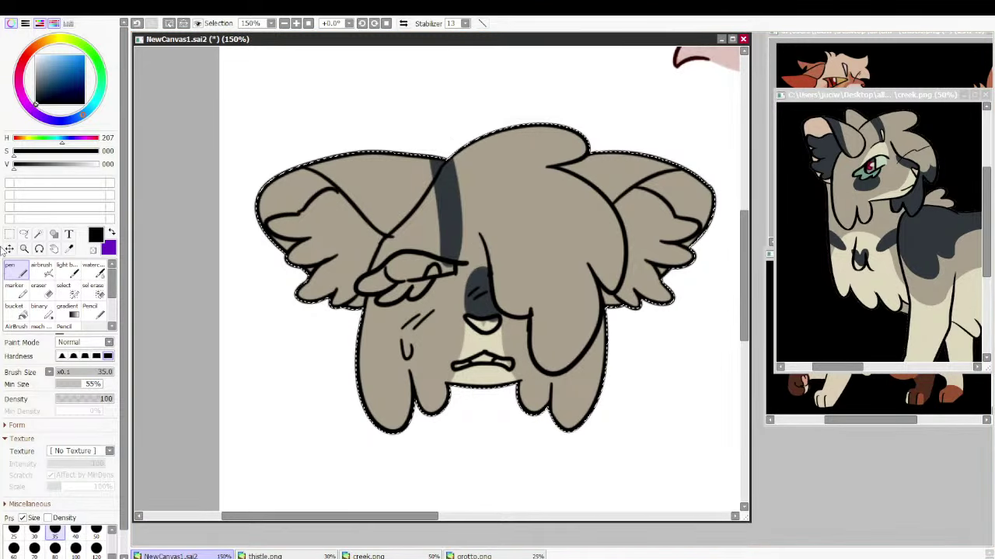
left_click(91, 310)
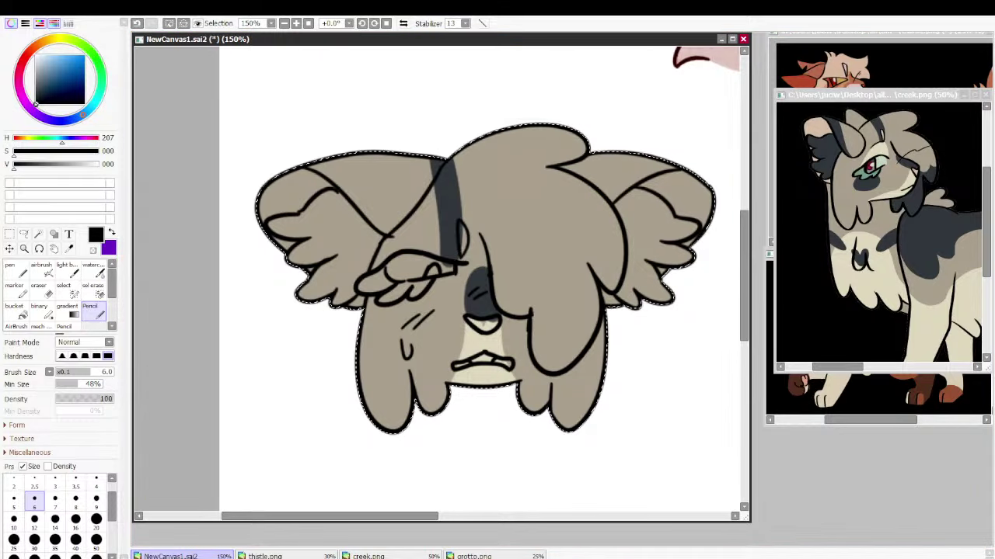
key("n")
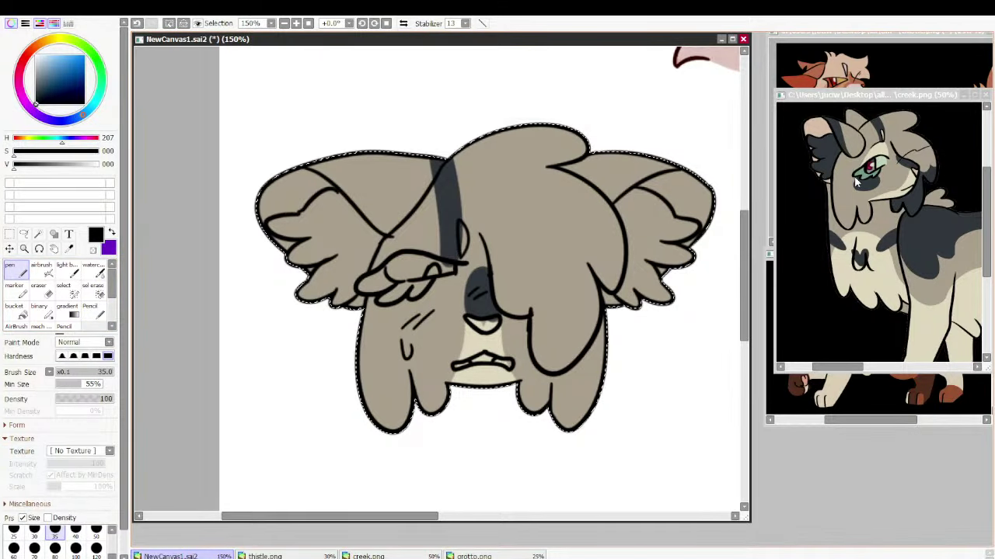
Paint a dark slate patch under the eye and a cream marking over the eyelid, using the reference colours
right_click(861, 185)
left_click_drag(383, 297, 394, 297)
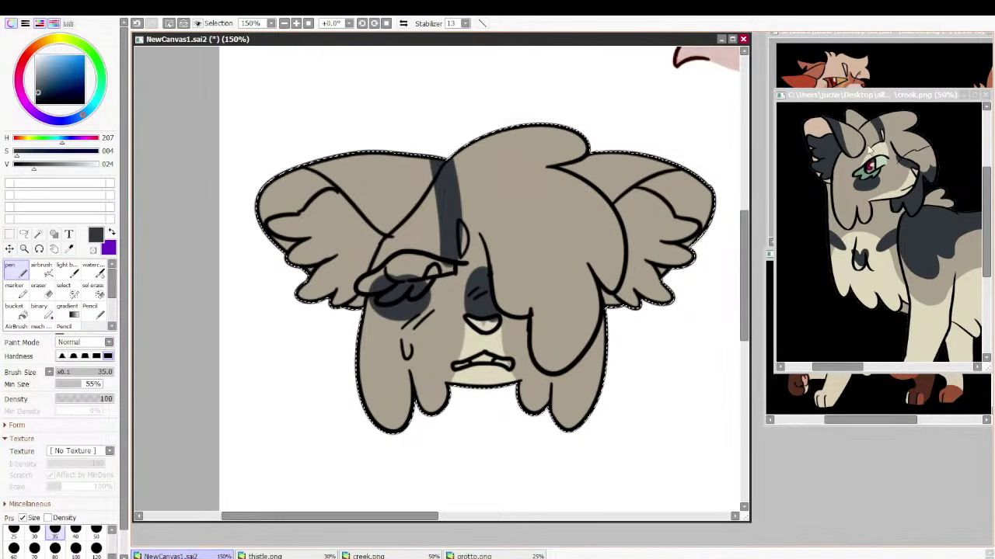
right_click(872, 152)
mouse_move(463, 262)
left_mouse_down()
mouse_move(417, 251)
mouse_move(409, 258)
mouse_move(482, 268)
left_mouse_up()
right_click(480, 261)
key("ctrl+z")
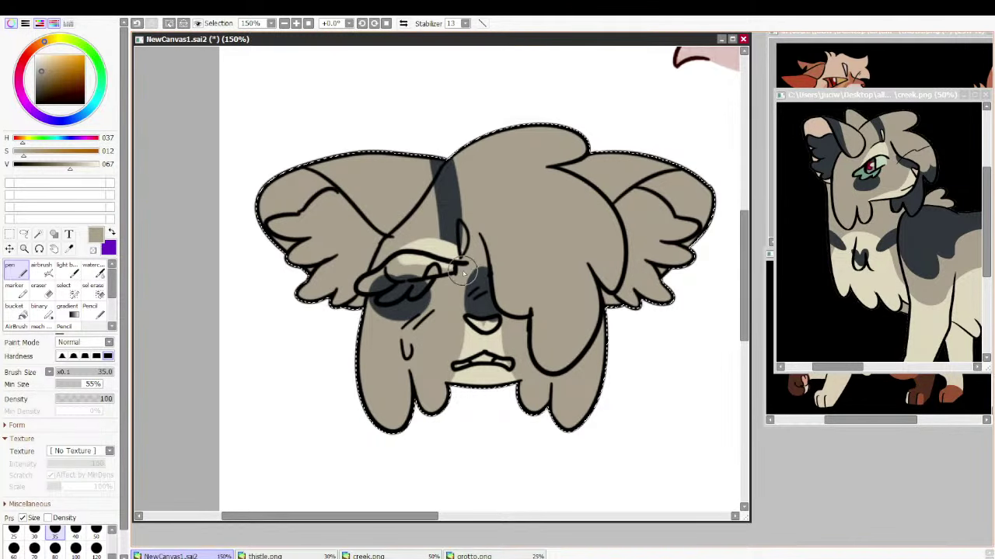
Paint a dark slate stripe along the left ear's fold with the Pen at size 25, trimming its edges in grey-brown
left_click(13, 531)
left_click(424, 148, "alt")
left_click_drag(325, 158, 392, 225)
left_click_drag(339, 193, 397, 231)
left_click(378, 168, "alt")
left_click_drag(359, 161, 399, 223)
mouse_move(438, 160)
left_mouse_down()
mouse_move(419, 178)
mouse_move(435, 161)
left_mouse_up()
left_click_drag(391, 244, 408, 225)
Paint a matching dark slate stripe along the right ear's fold and restore grey-brown on the adjoining hair
left_click(447, 180, "alt")
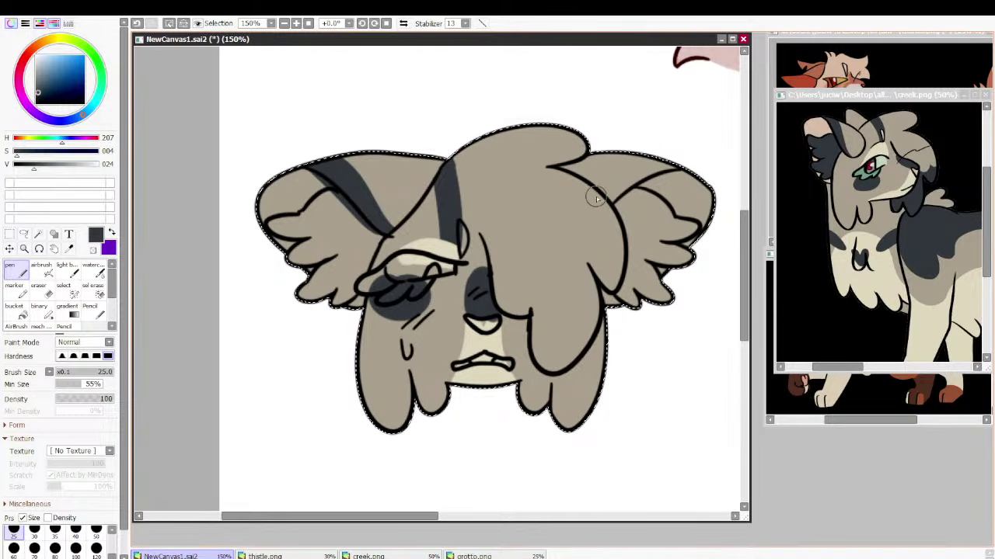
left_click(566, 191, "alt")
left_click_drag(562, 201, 579, 231)
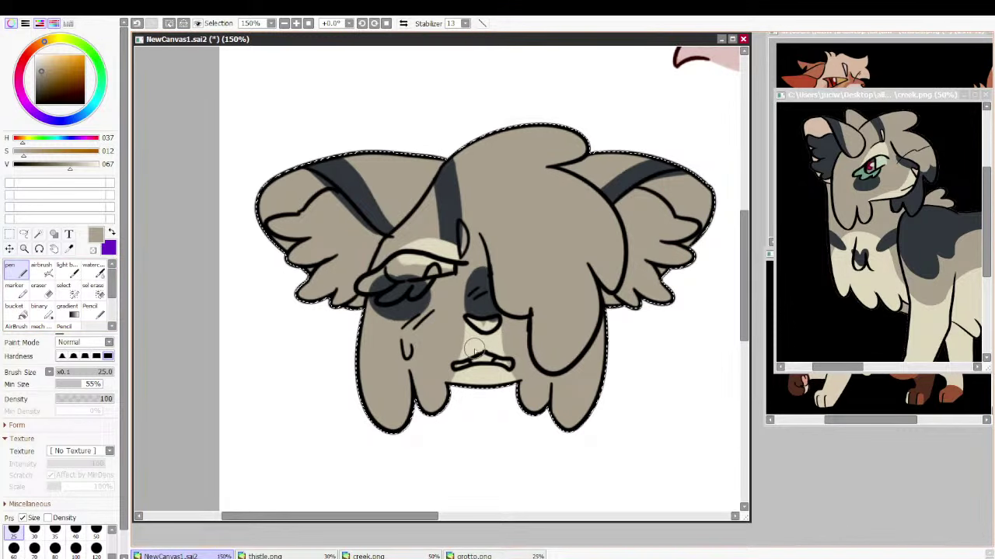
Fill the inner tips of both ears with the reference's peach and touch up the gaps between the left ear's tufts
left_click(17, 308)
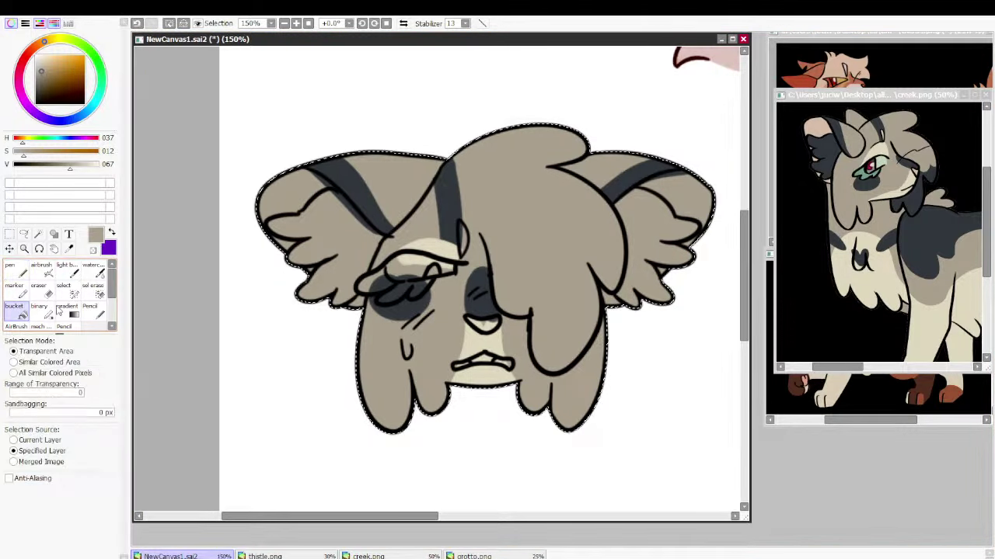
left_click(822, 132, "alt")
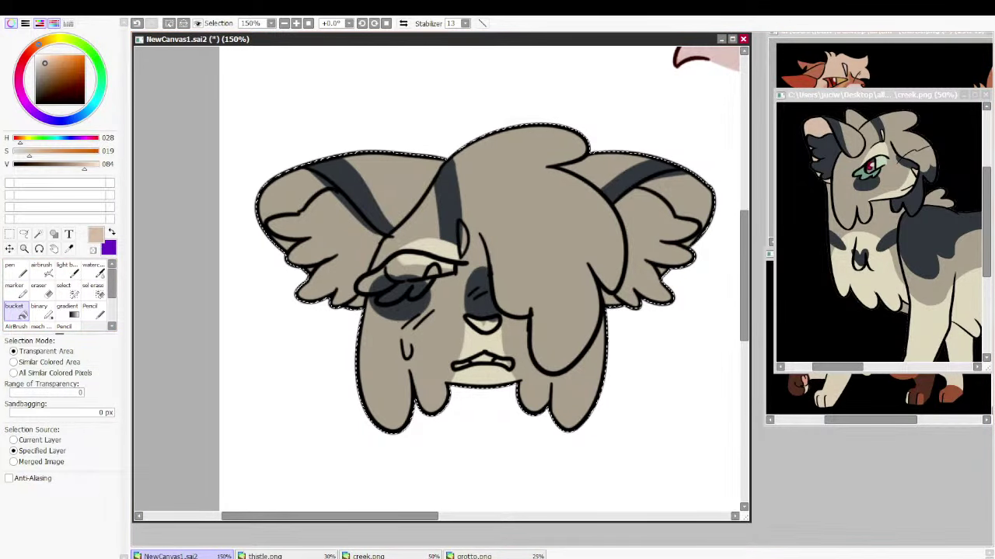
left_click(674, 194)
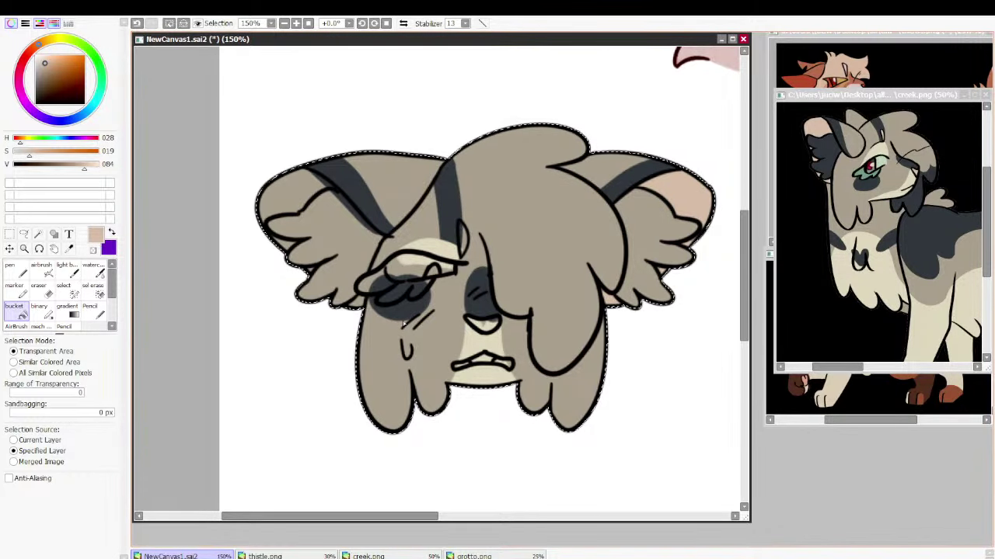
left_click(289, 196)
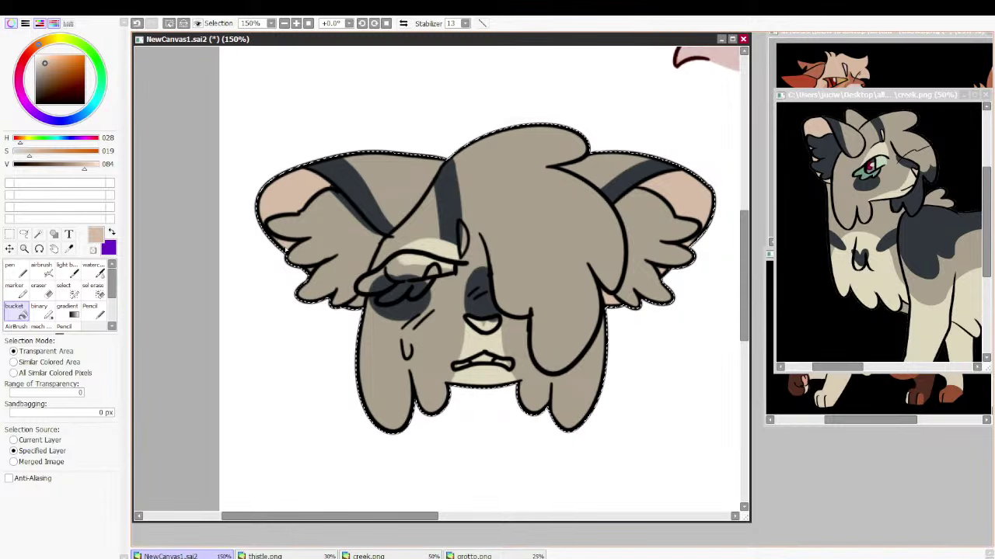
key("n")
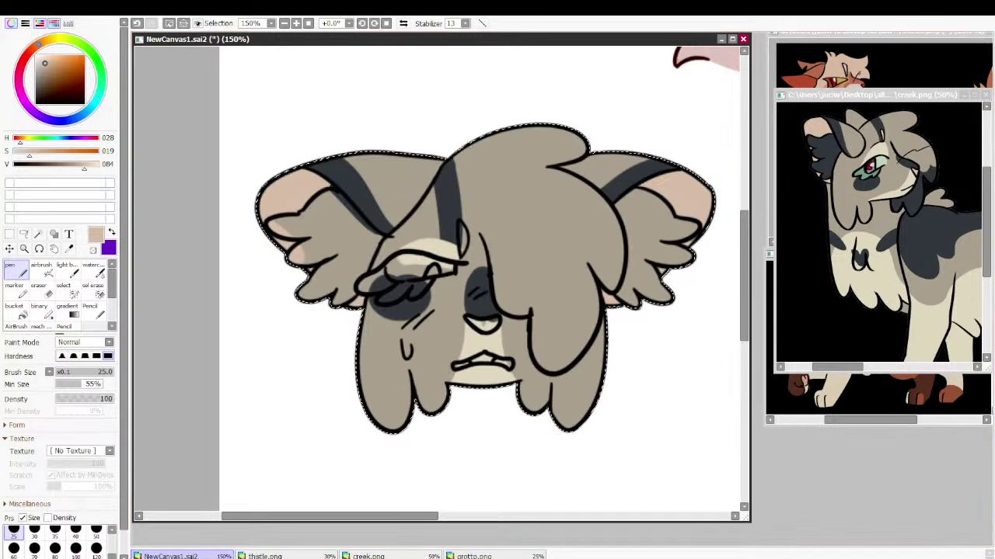
Fill the inner tufts of both ears with the reference's dark slate using the Bucket
left_click(15, 310)
left_click(837, 150, "alt")
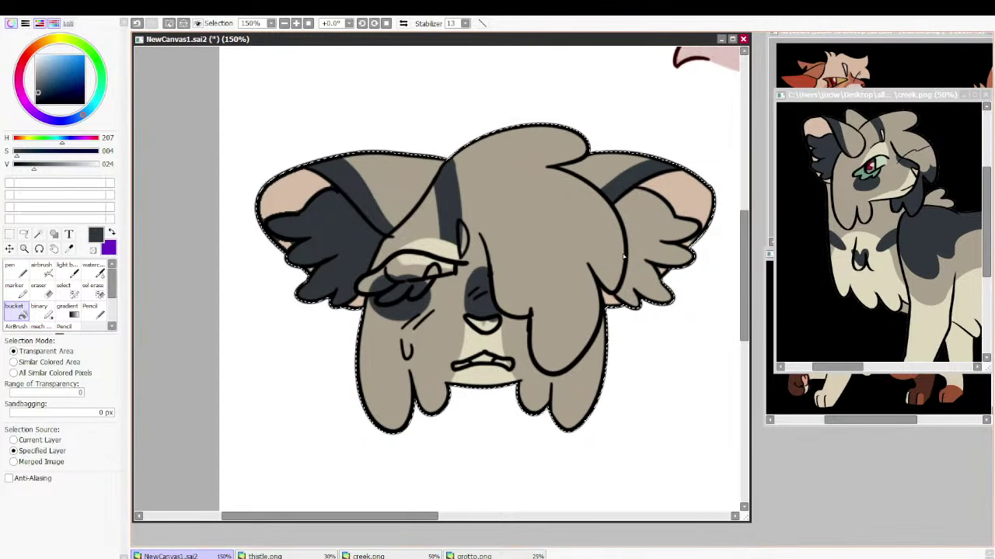
left_click(15, 270)
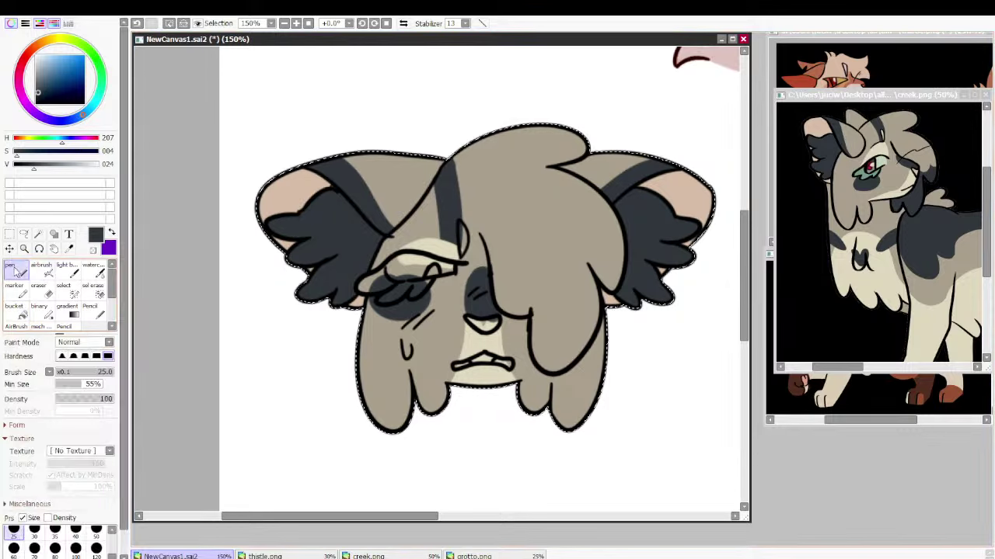
key("g")
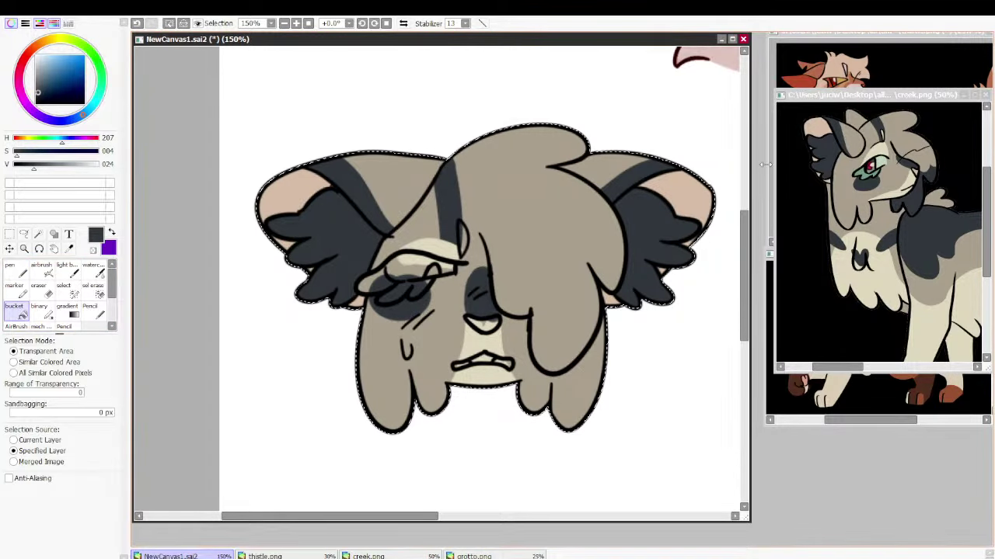
Fill the open eye with the reference's pale green and its iris with dark crimson
left_click(882, 167, "alt")
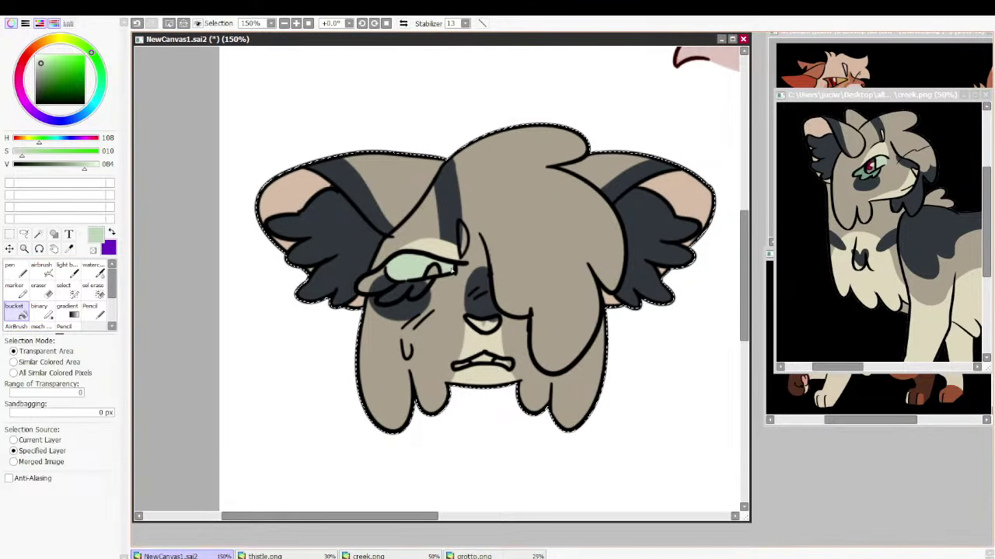
left_click(870, 165, "alt")
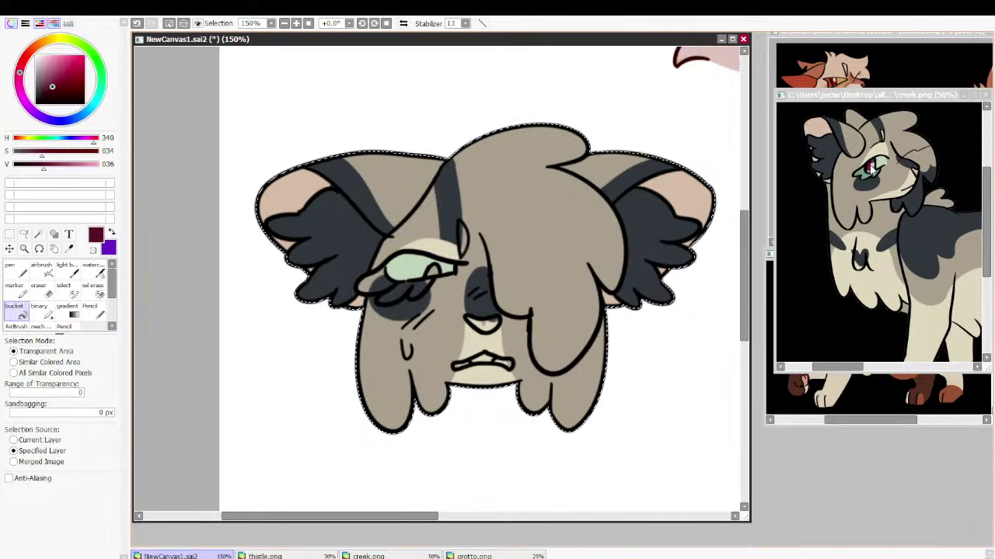
left_click(432, 270)
Shade the eye around the iris with the Pencil at size 6, using greys, pale green, brighter crimson and a cream highlight
key("n")
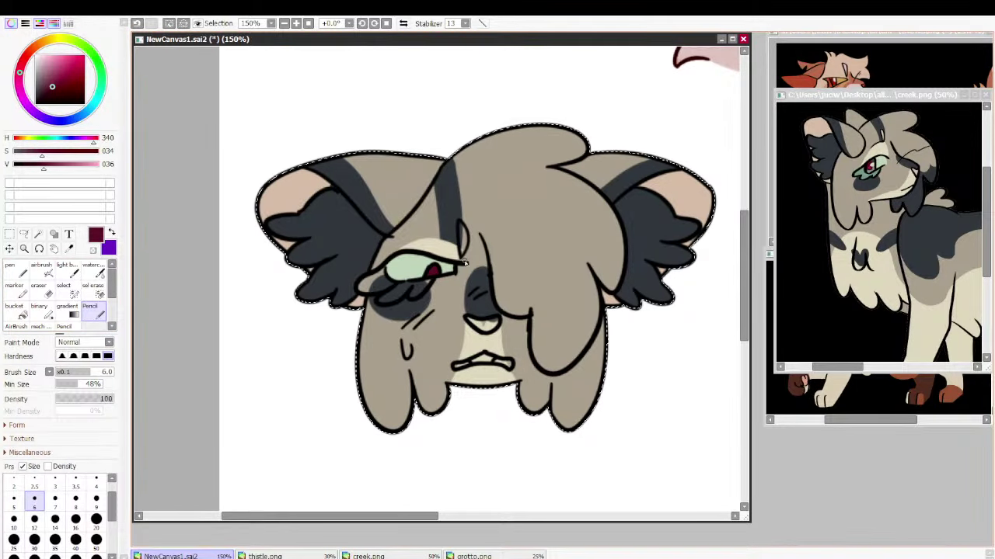
left_click(874, 173, "alt")
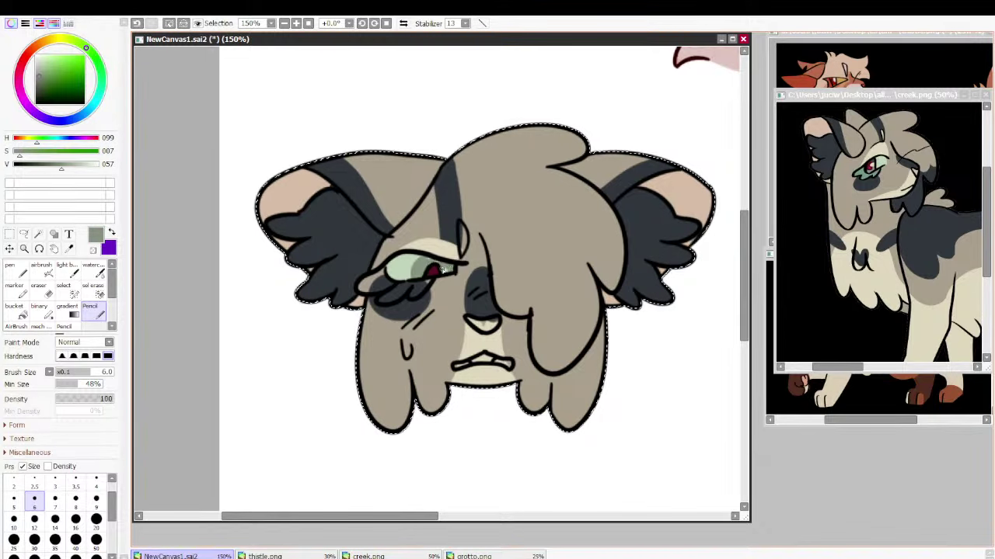
left_click(876, 164, "alt")
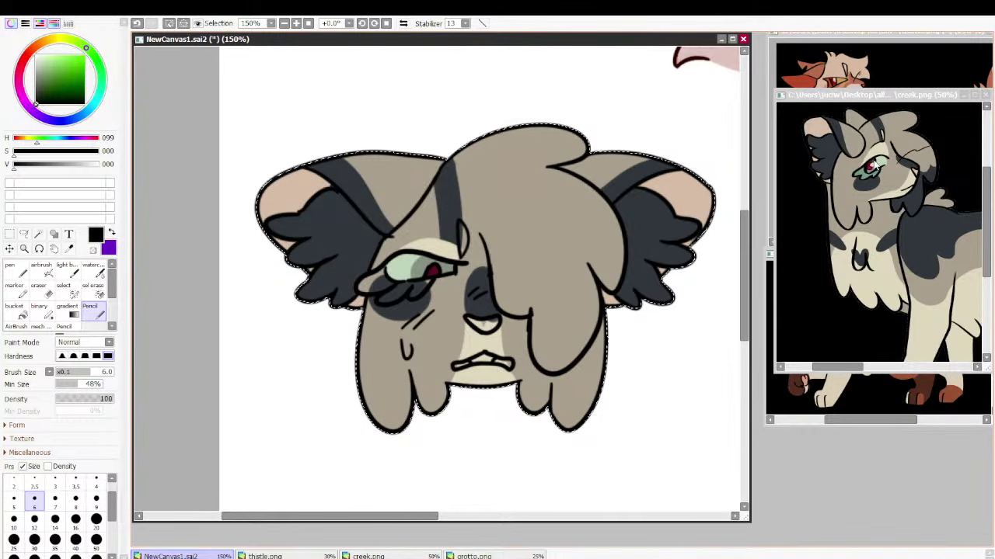
right_click(875, 164)
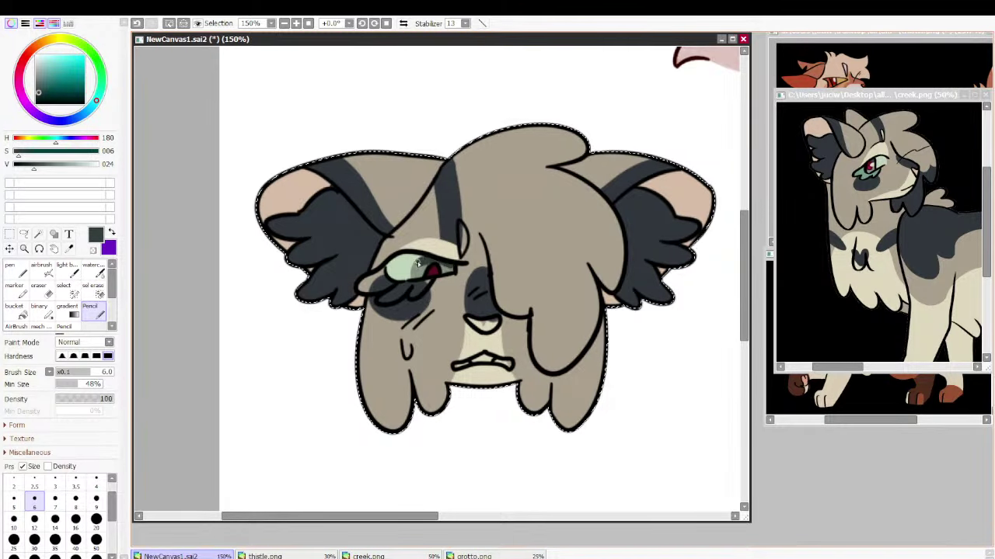
left_click(424, 258, "alt")
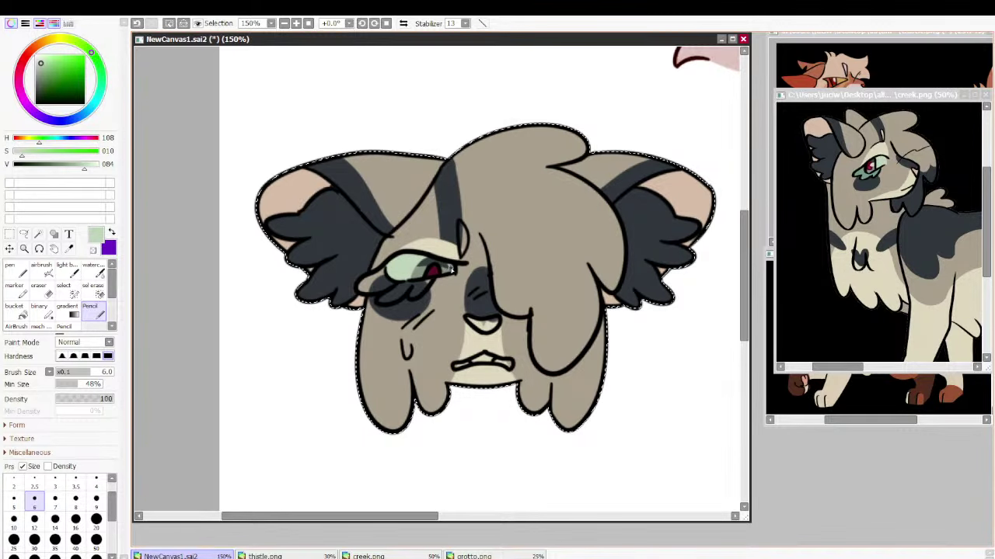
left_click(440, 269, "alt")
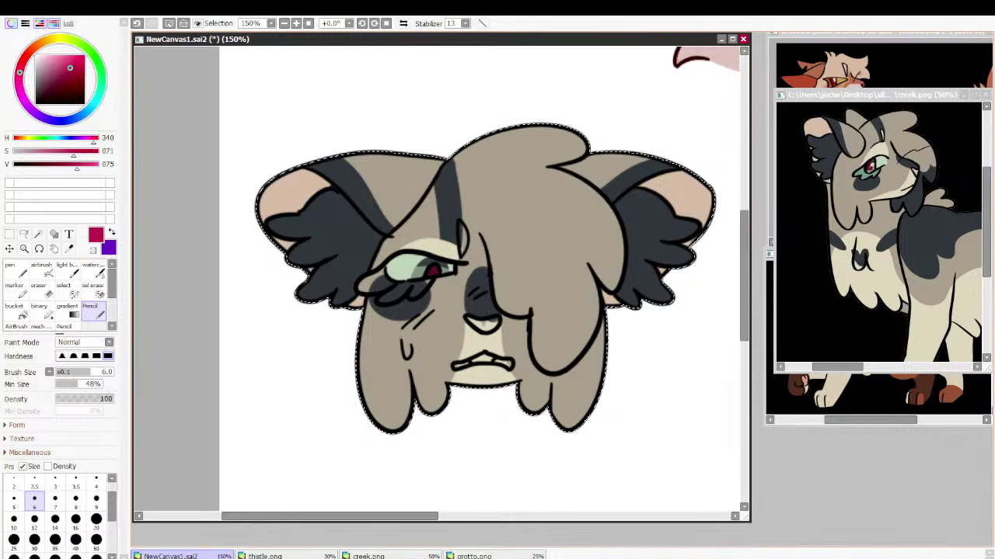
left_click(873, 170, "alt")
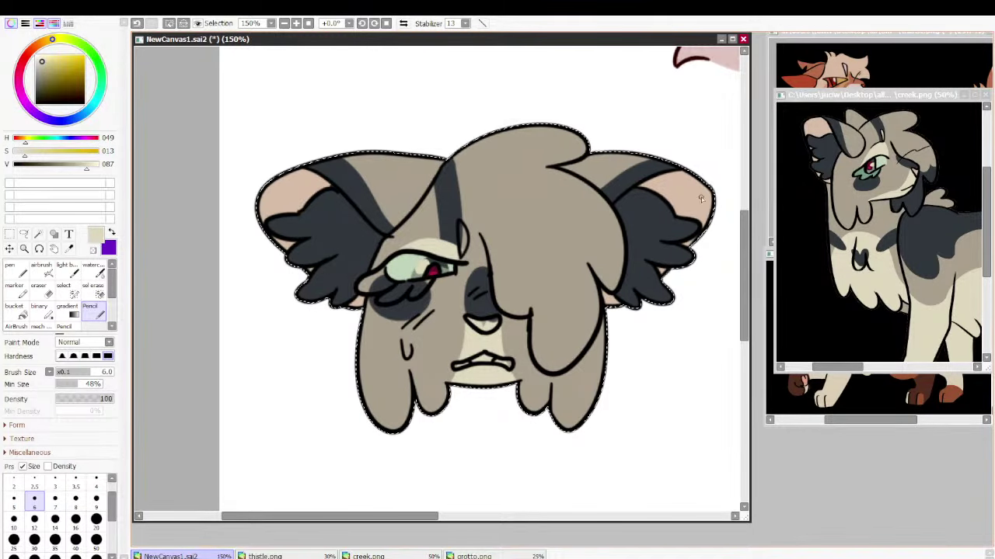
Paint the nose peach and the teeth white, touching up the mouth area with peach and cream
right_click(298, 199)
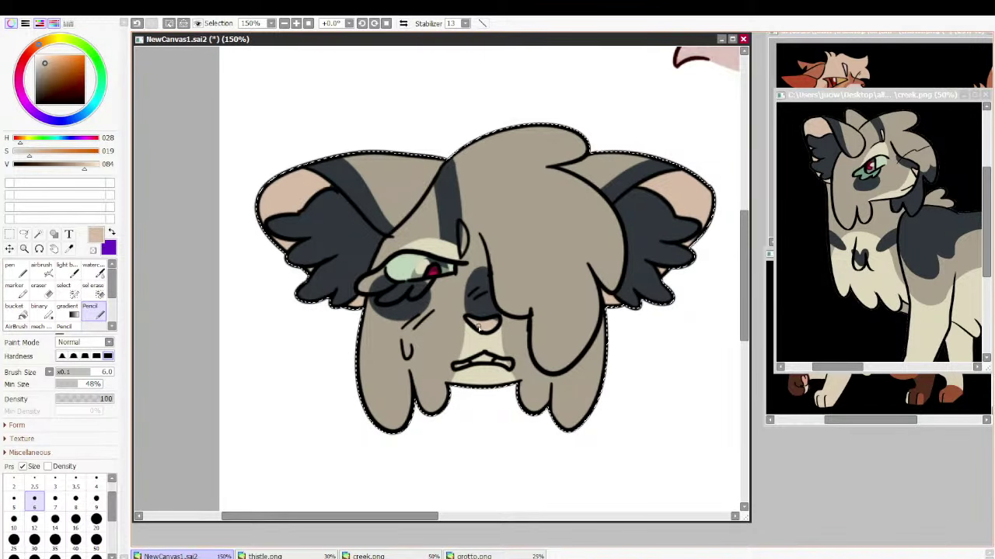
right_click(464, 412)
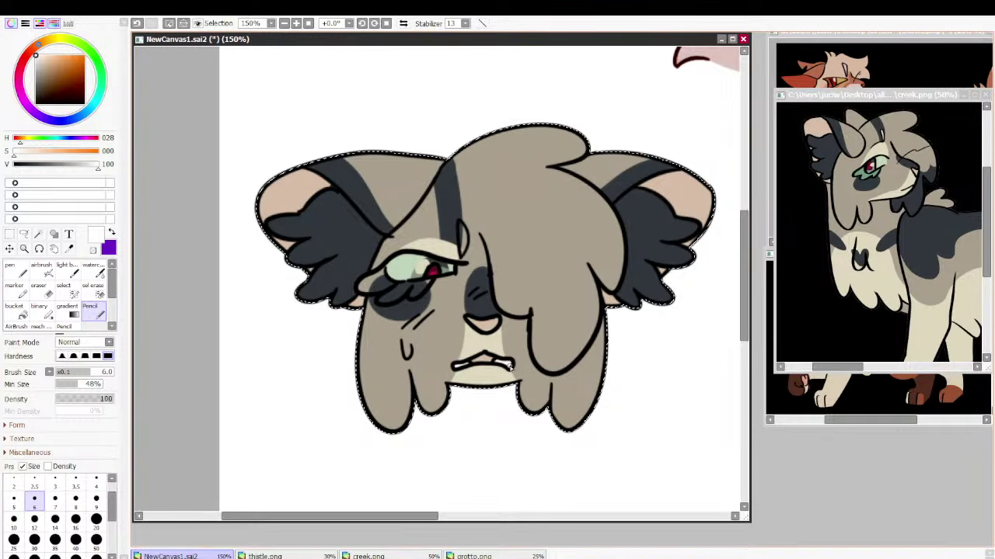
left_click(471, 365, "alt")
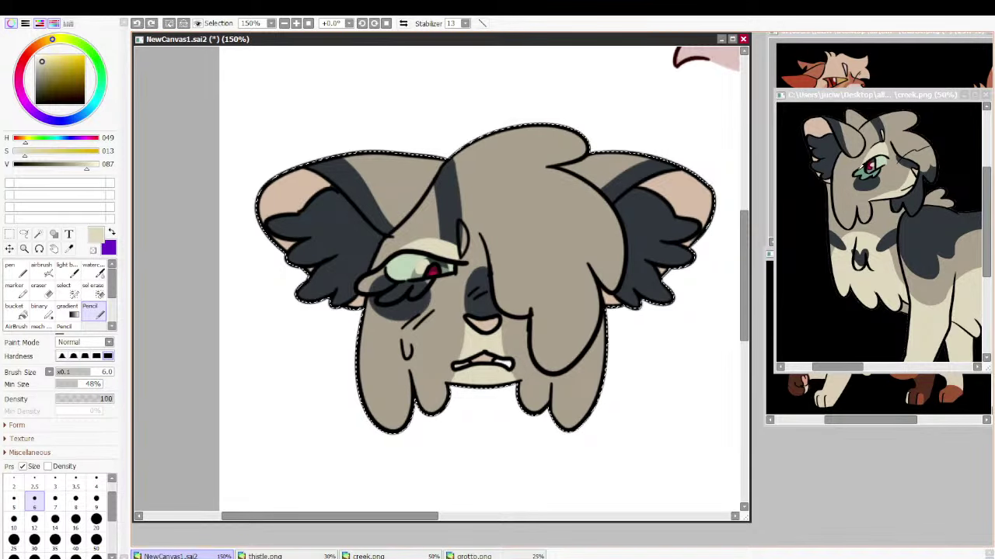
Paint the lower lashes muted teal green and the small pointed tuft beside the brow cream
left_click(376, 297, "alt")
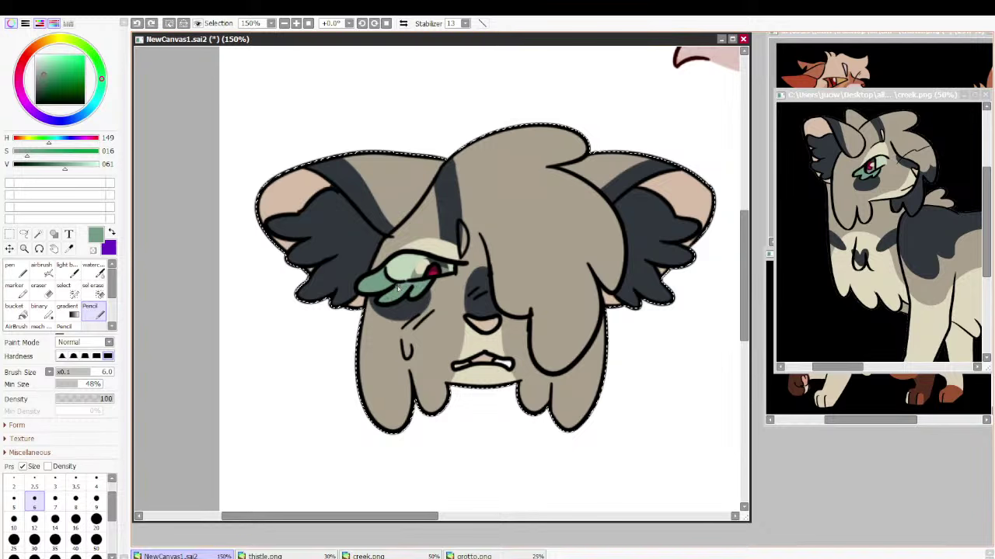
left_click(462, 231, "alt")
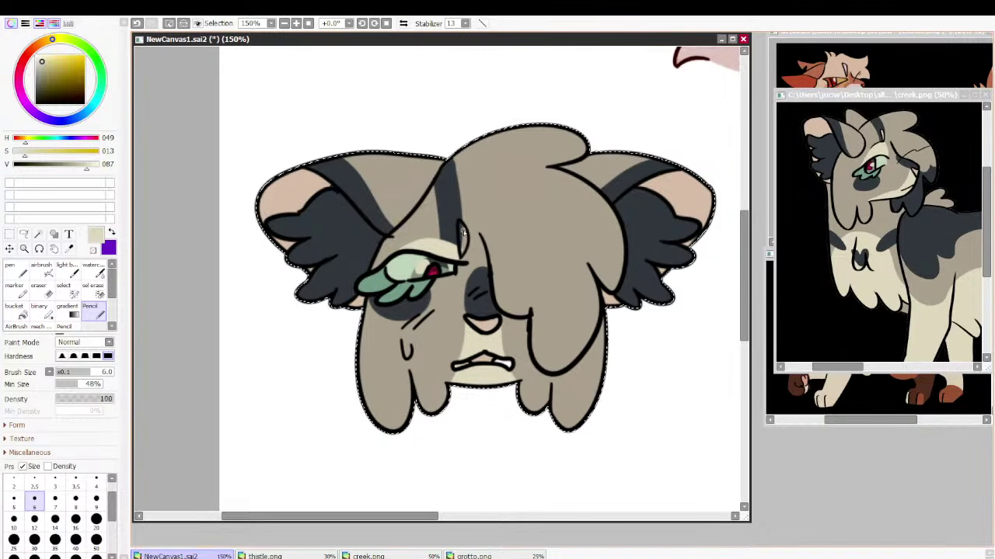
left_click_drag(459, 223, 461, 245)
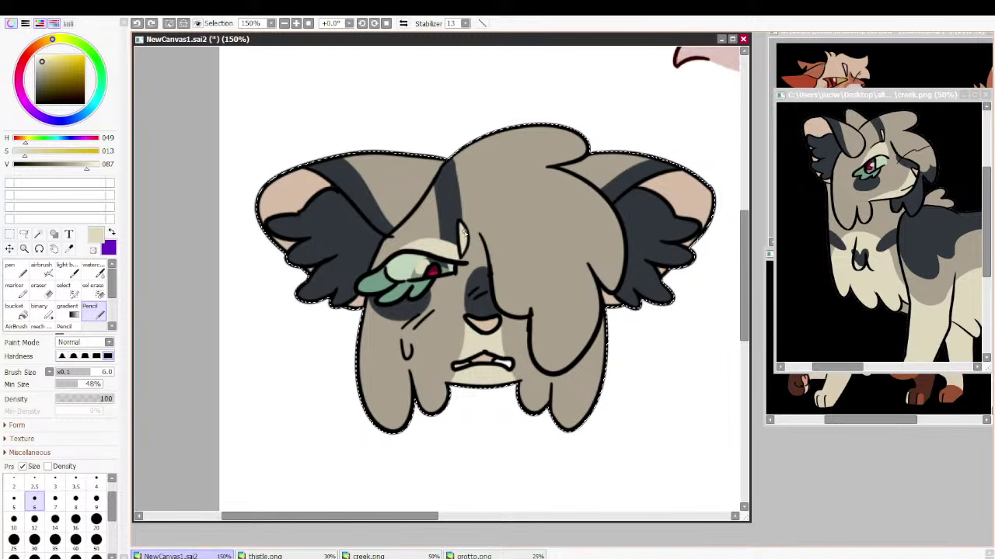
Clear the selection and recolour the whole headshot's line art dark crimson using the Pen at size 120
scroll(463, 232, "down", 3)
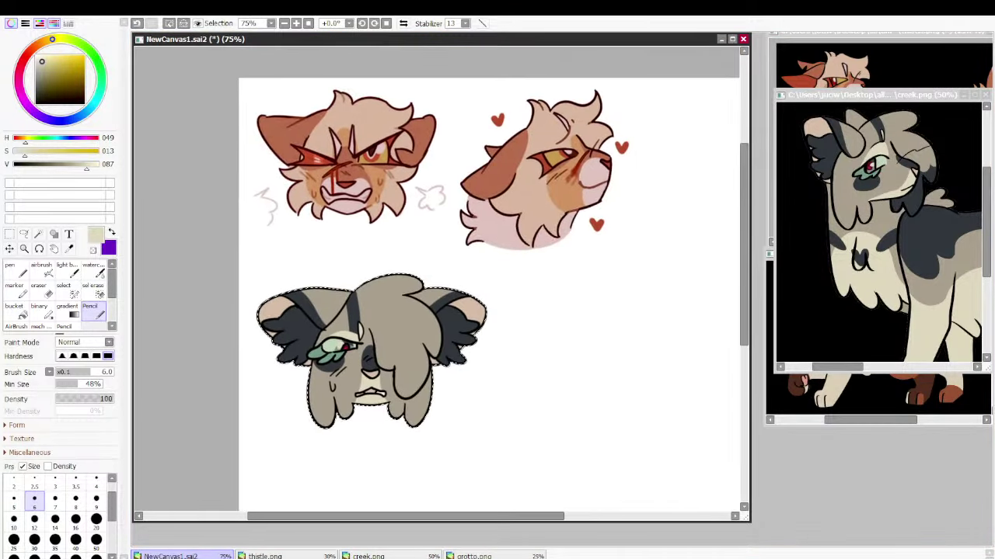
left_click_drag(462, 232, 498, 133)
left_click(10, 233)
key("ctrl+d")
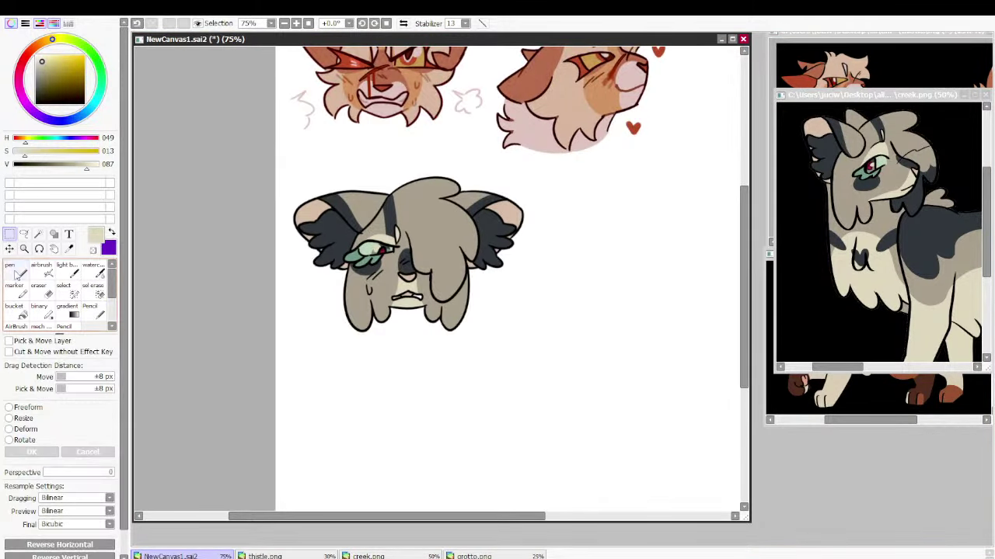
left_click(17, 271)
left_click(96, 548)
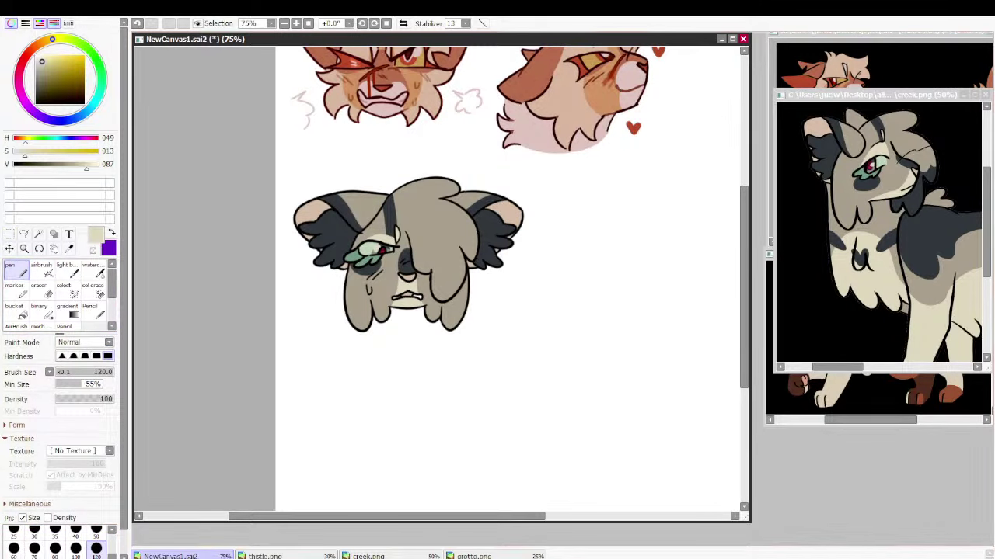
right_click(383, 250)
mouse_move(313, 225)
left_mouse_down()
mouse_move(538, 221)
mouse_move(428, 259)
left_mouse_up()
left_click(79, 87)
mouse_move(313, 203)
left_mouse_down()
mouse_move(287, 280)
mouse_move(611, 248)
left_mouse_up()
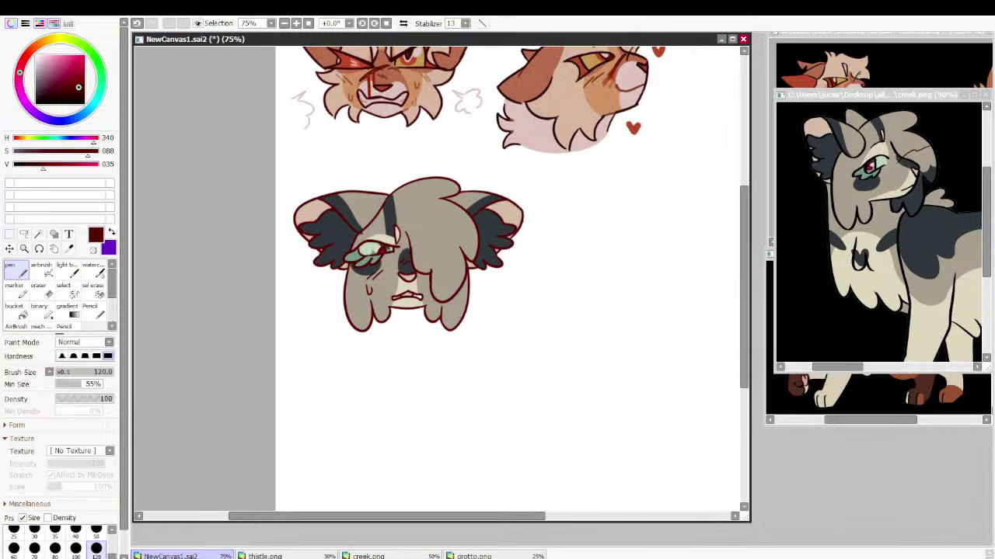
Recolour the fringe's inner lines grey-brown and the right ear's tuft lines dark slate with the Pen at size 40
key("Page_Up")
key("Page_Up")
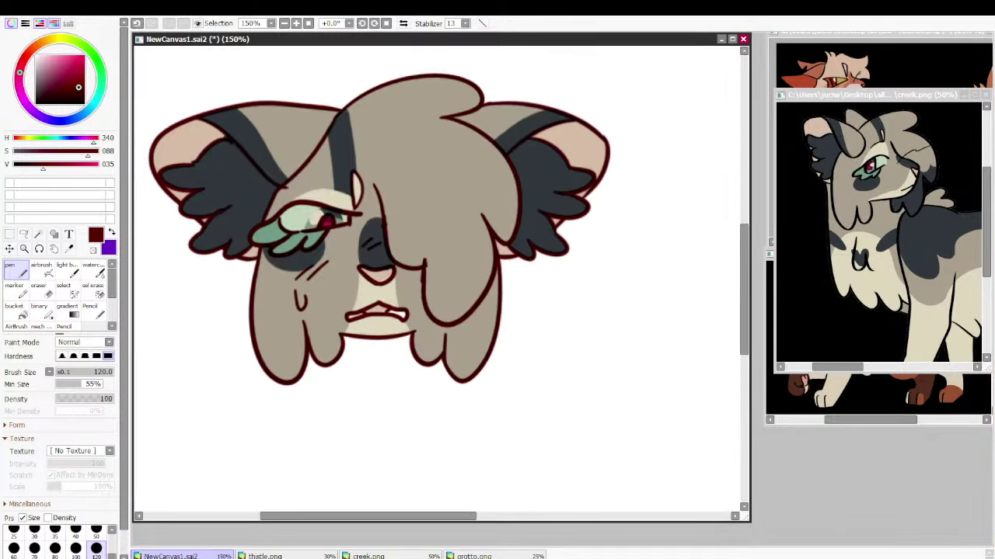
left_click_drag(404, 261, 469, 299)
left_click(75, 534)
right_click(471, 205)
mouse_move(443, 228)
left_mouse_down()
mouse_move(477, 255)
mouse_move(464, 259)
mouse_move(509, 325)
mouse_move(519, 322)
mouse_move(535, 344)
left_mouse_up()
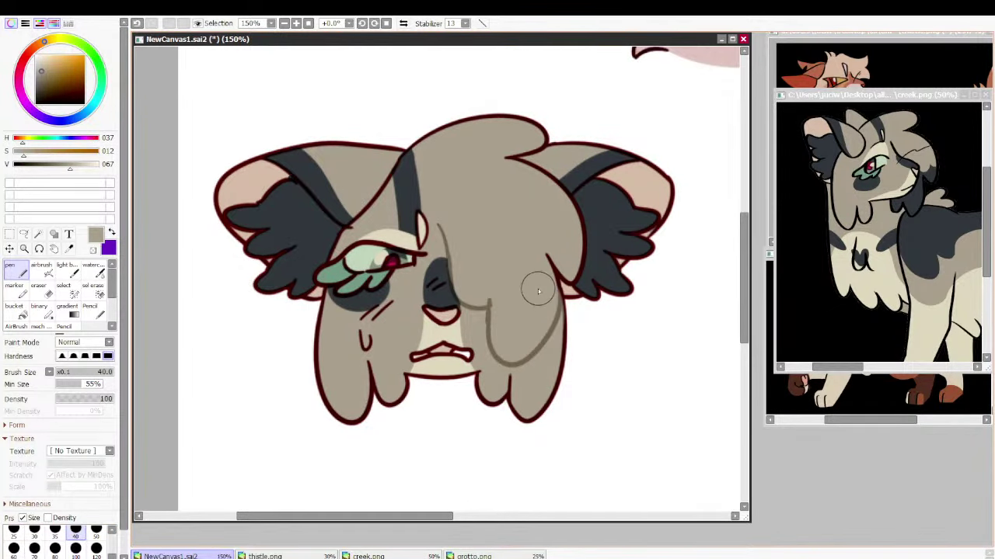
left_click(585, 251, "alt")
mouse_move(585, 251)
left_mouse_down()
mouse_move(591, 207)
mouse_move(624, 177)
mouse_move(635, 223)
mouse_move(614, 204)
mouse_move(604, 263)
left_mouse_up()
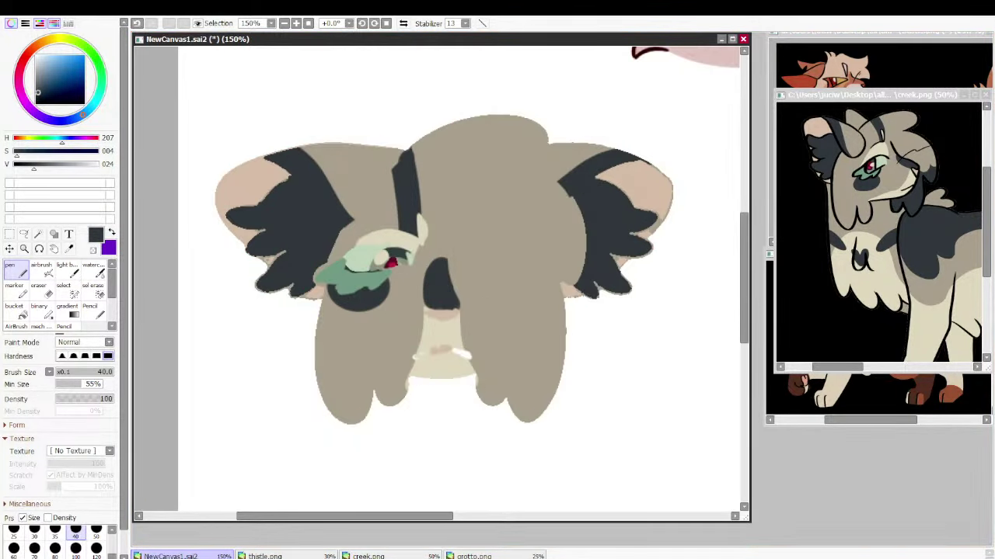
Select the whole canvas, copy and paste the artwork in place, and compare the line colours with and without the change
key("ctrl+a")
key("ctrl+c")
key("ctrl+v")
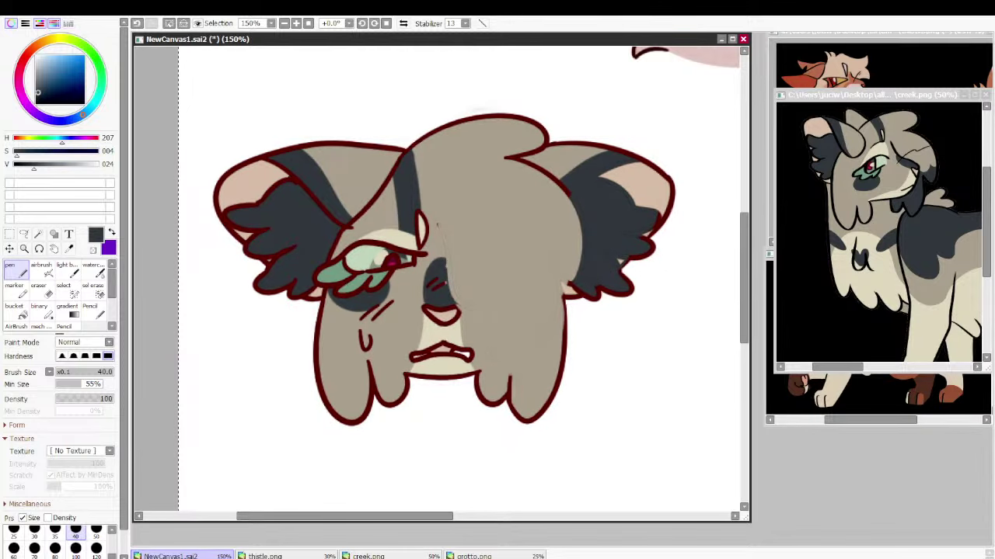
key("ctrl+z")
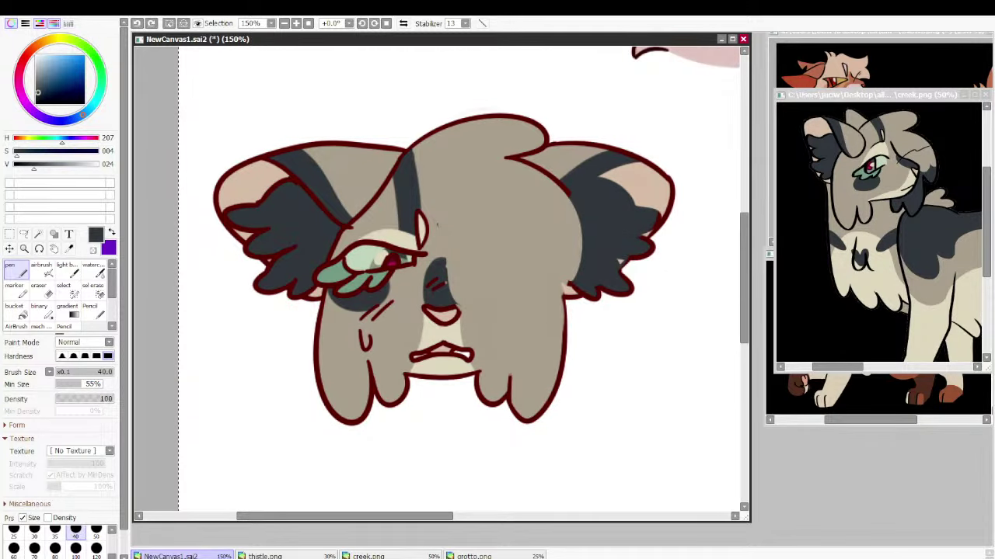
key("ctrl+y")
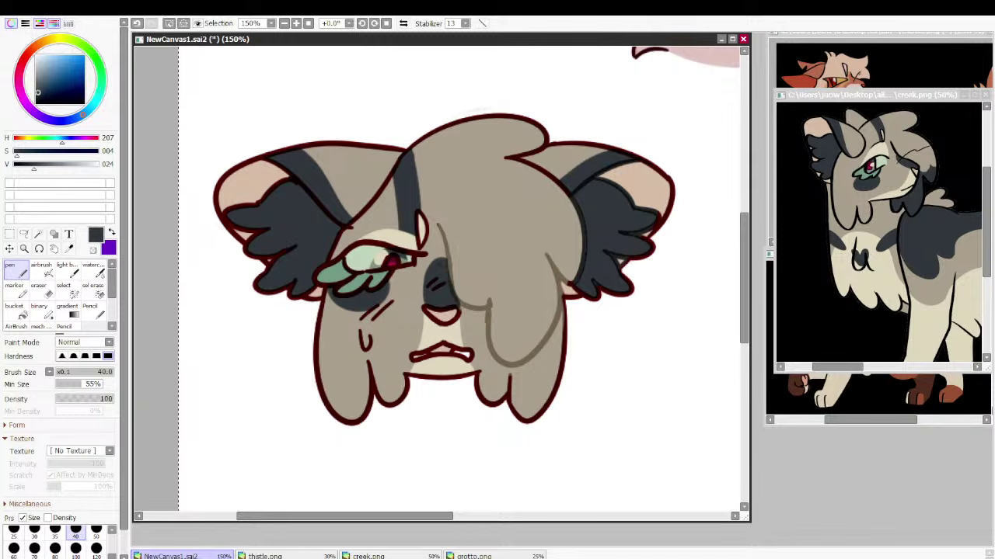
key("ctrl+z")
key("ctrl+y")
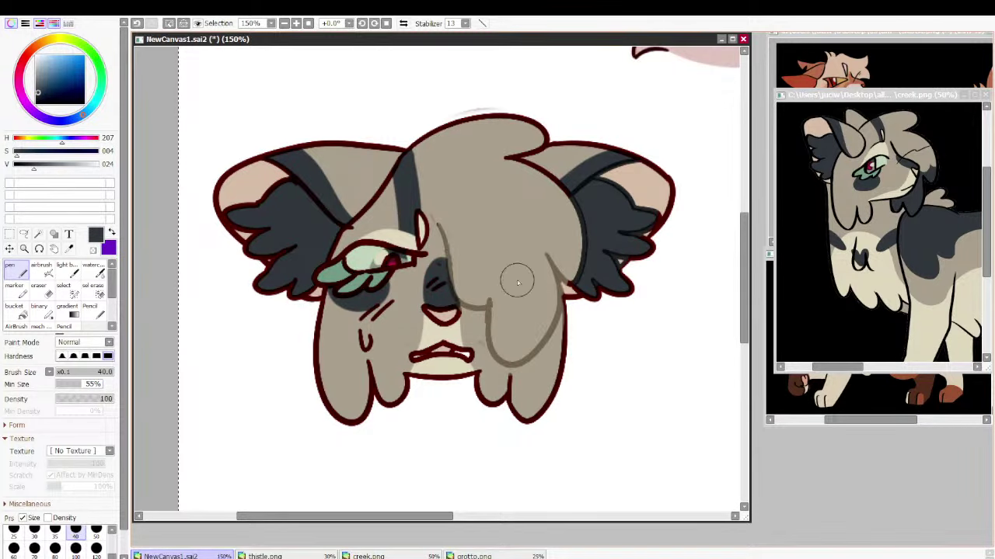
Recolour the hair's edges beside both ears grey-brown, using dark slate where the lines cross the stripes
left_click(477, 227, "alt")
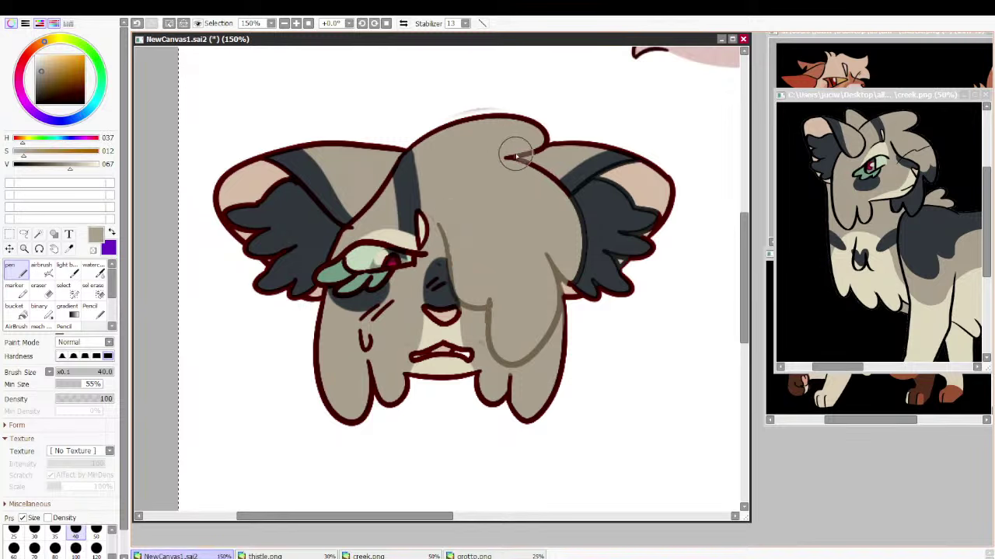
left_click_drag(515, 150, 566, 195)
left_click(566, 183, "alt")
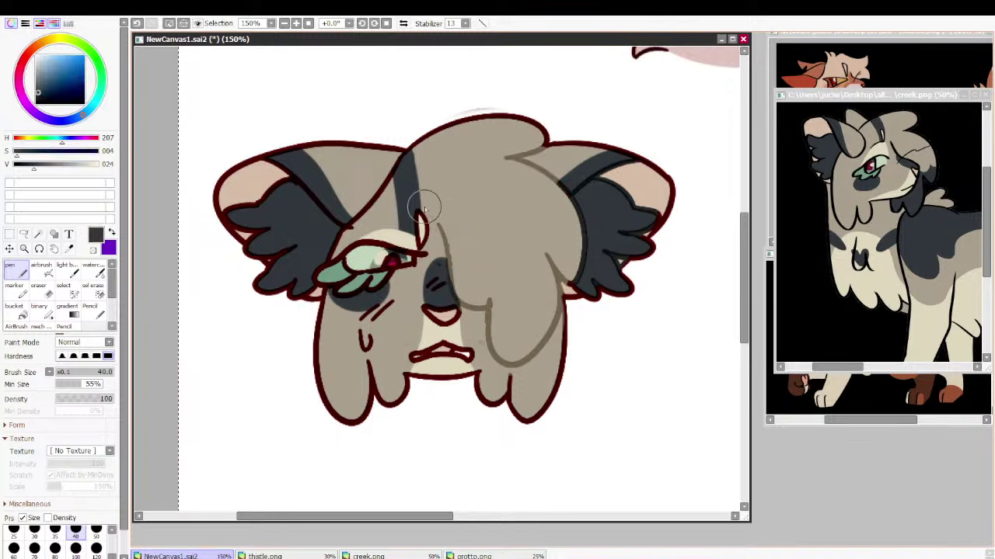
left_click(359, 202, "alt")
left_click_drag(365, 218, 413, 160)
left_click(402, 170, "alt")
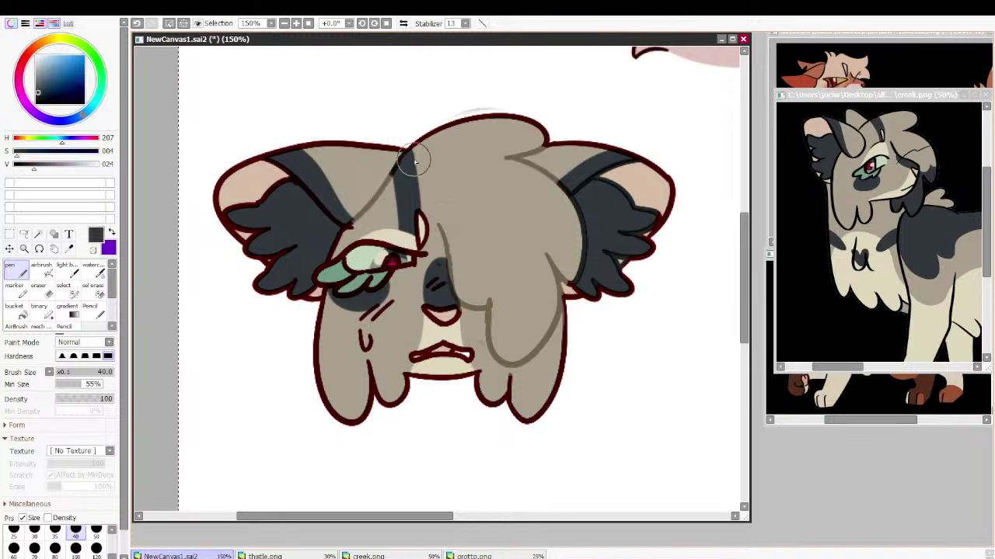
Recolour the left ear's tuft and fold lines dark slate and the inner cheek lines grey-brown
mouse_move(342, 223)
left_mouse_down()
mouse_move(274, 177)
mouse_move(242, 207)
mouse_move(280, 237)
left_mouse_up()
left_click_drag(269, 260, 302, 255)
left_click(358, 322, "alt")
mouse_move(363, 374)
left_mouse_down()
mouse_move(362, 340)
mouse_move(379, 361)
mouse_move(399, 302)
left_mouse_up()
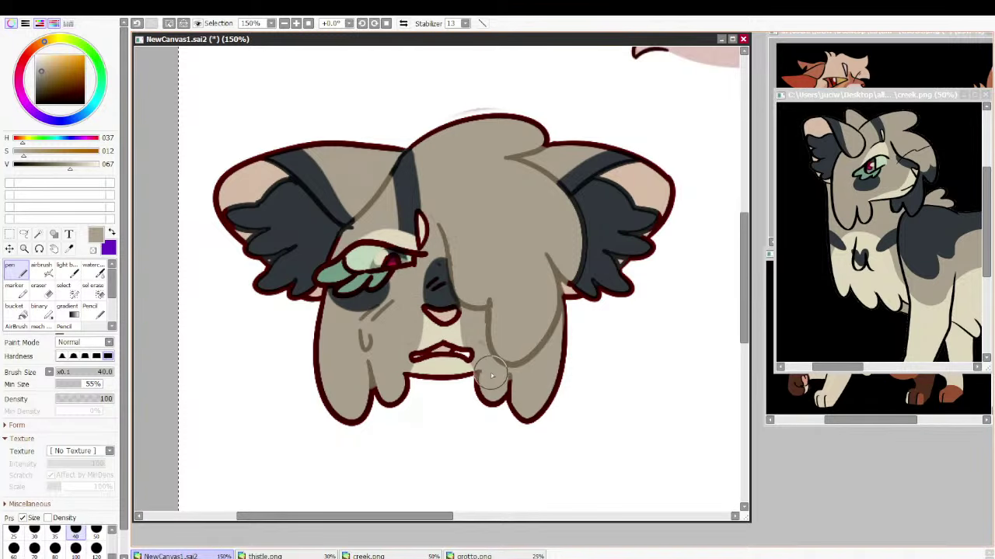
left_click_drag(510, 370, 515, 385)
Try recolouring the mouth lines grey-brown and the nose lines peach, and undo the strokes
mouse_move(416, 358)
left_mouse_down()
mouse_move(475, 353)
mouse_move(460, 342)
left_mouse_up()
key("ctrl+z")
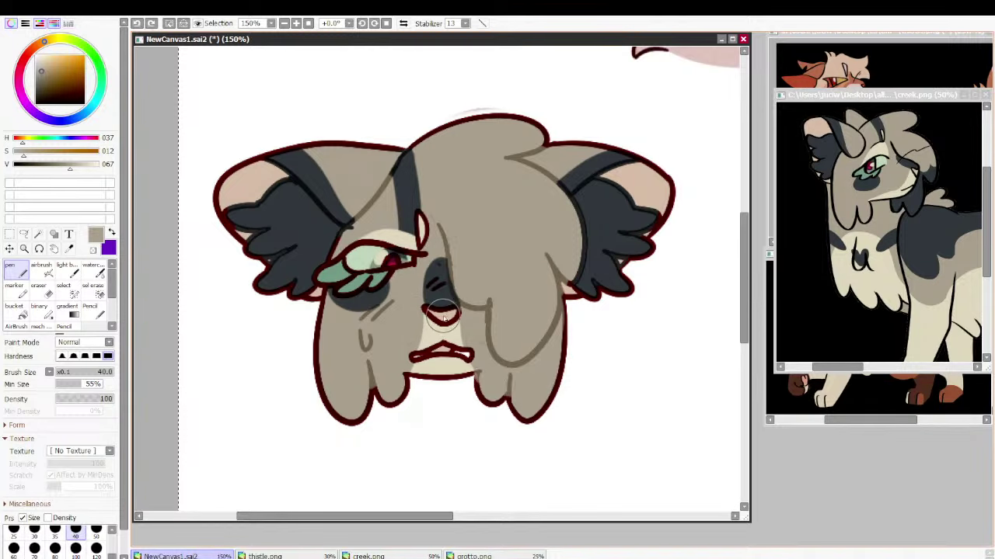
left_click(444, 317, "alt")
left_click_drag(428, 311, 459, 312)
left_click_drag(433, 313, 459, 310)
key("ctrl+z")
key("ctrl+z")
left_click(442, 299, "alt")
key("ctrl+z")
key("ctrl+z")
scroll(437, 279, "down", 1)
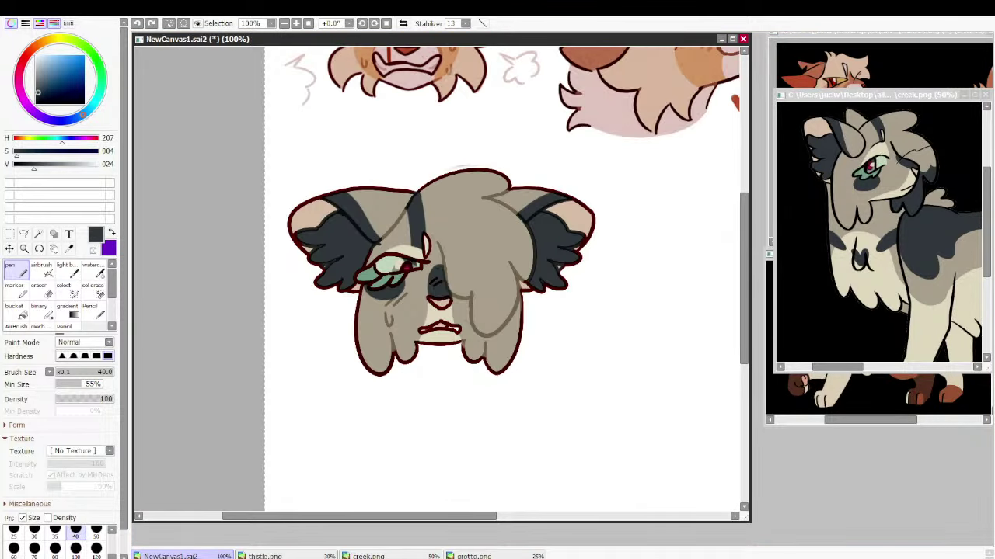
Redo the last undone change to the line art and clear the whole-canvas selection
key("ctrl+minus")
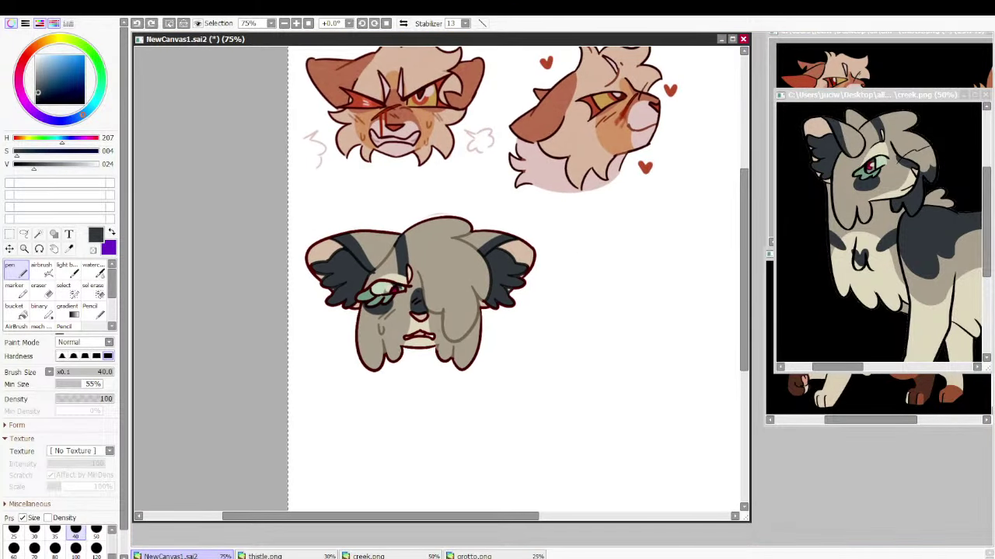
left_click_drag(466, 280, 470, 284)
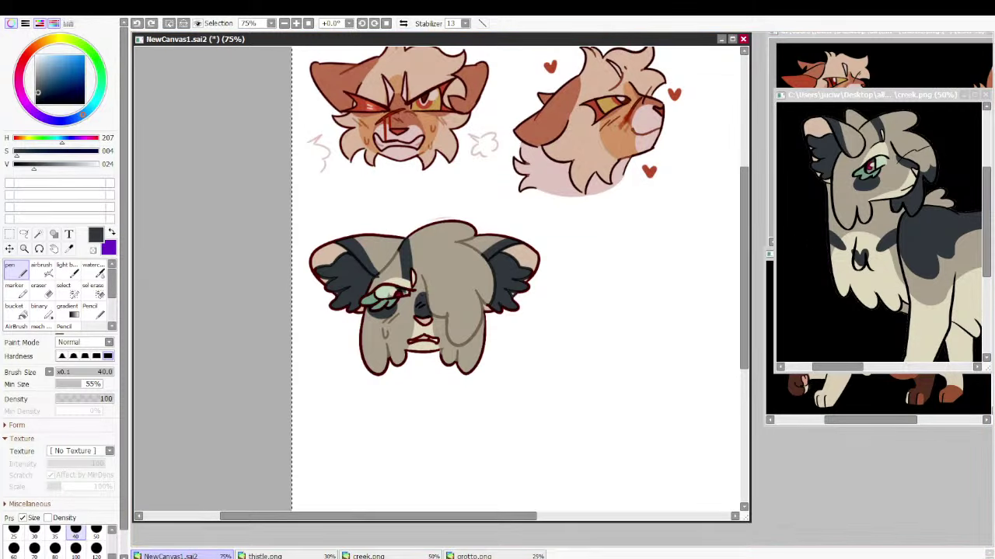
key("ctrl+y")
scroll(357, 271, "up", 2)
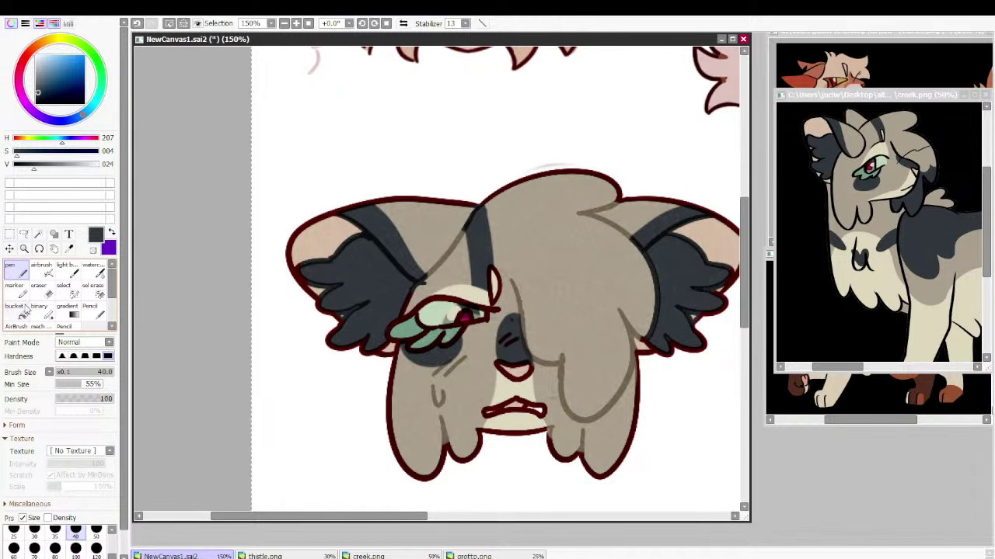
left_click(24, 234)
key("ctrl+d")
Sketch a rough head circle with a trial eye on the blank area beside the finished headshot, using the Pencil in black at size 5
left_click_drag(625, 176, 698, 274)
mouse_move(660, 341)
left_mouse_down()
mouse_move(573, 433)
mouse_move(262, 53)
mouse_move(410, 163)
mouse_move(240, 163)
left_mouse_up()
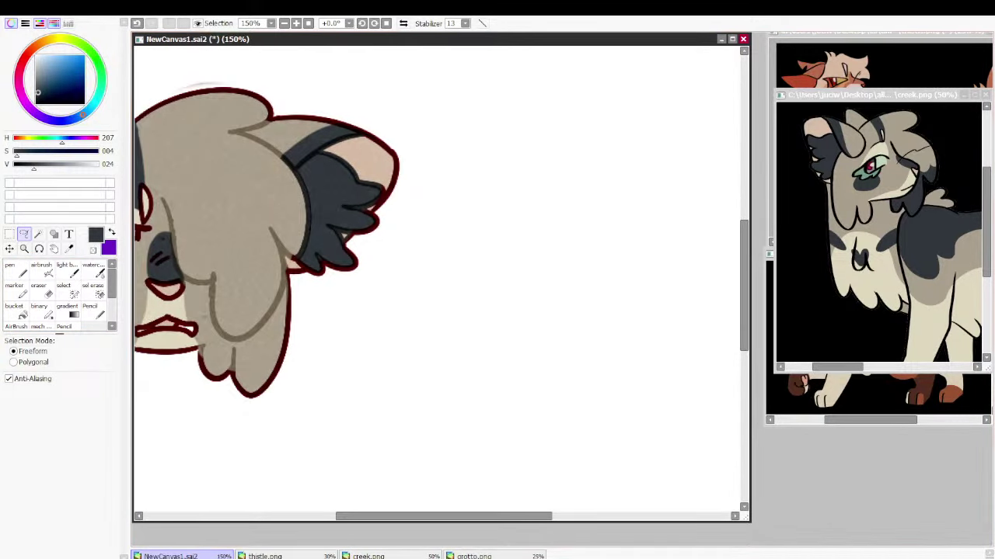
left_click(91, 312)
left_click(36, 105)
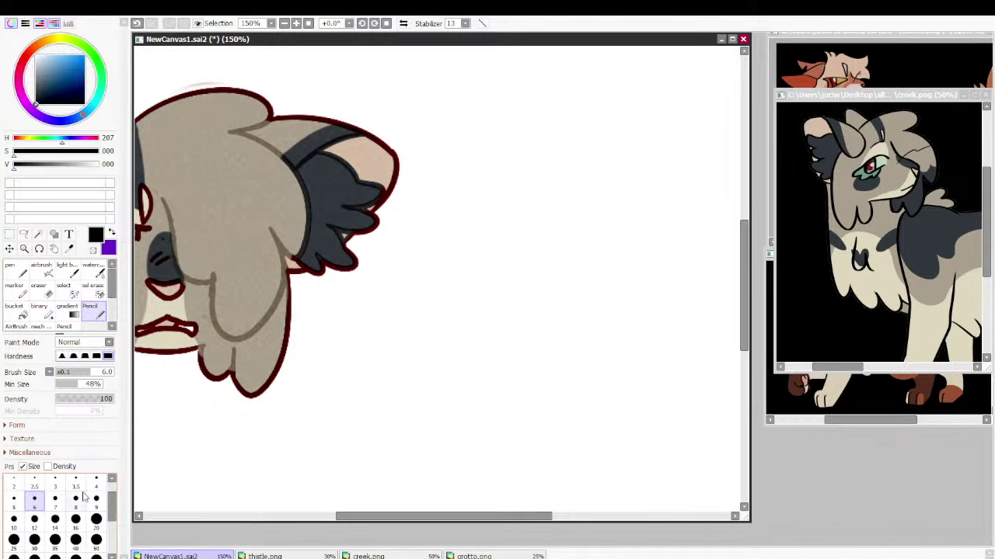
left_click(13, 501)
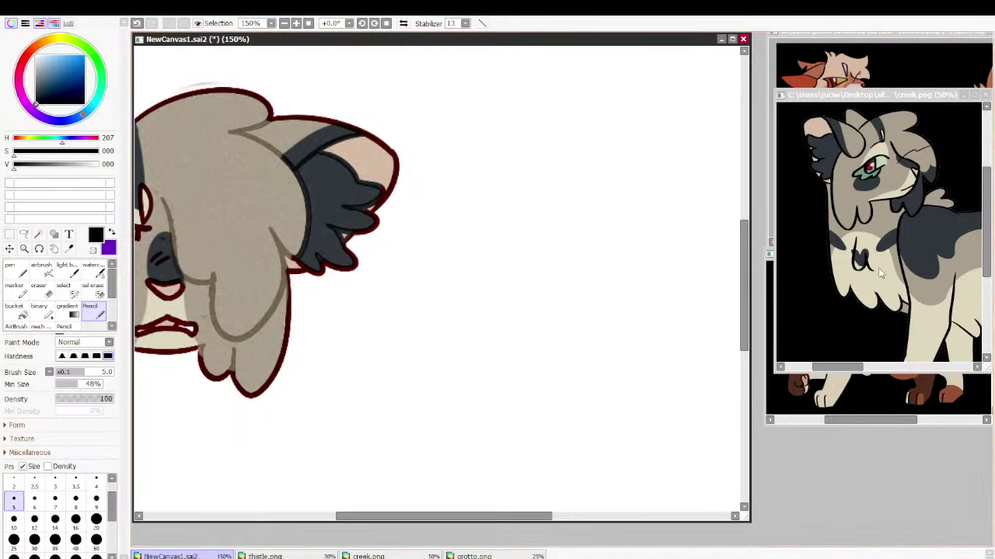
mouse_move(677, 212)
left_mouse_down()
mouse_move(543, 365)
mouse_move(606, 175)
mouse_move(670, 370)
mouse_move(507, 271)
mouse_move(704, 277)
left_mouse_up()
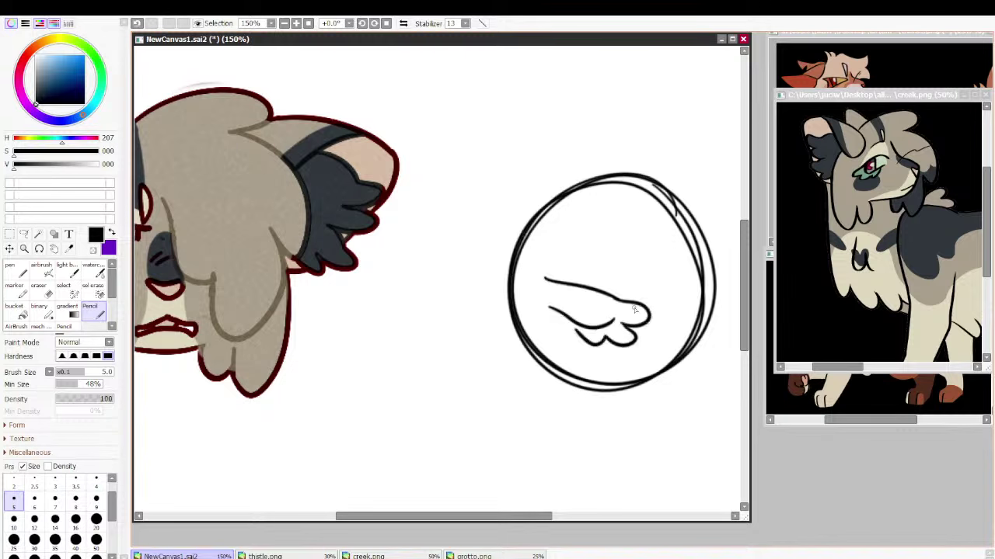
Undo the trial eye and sketch a new one with an arched upper lid and rounded lash tufts inside the circle
key("ctrl+z")
key("ctrl+z")
key("ctrl+z")
key("ctrl+z")
left_click_drag(541, 309, 614, 296)
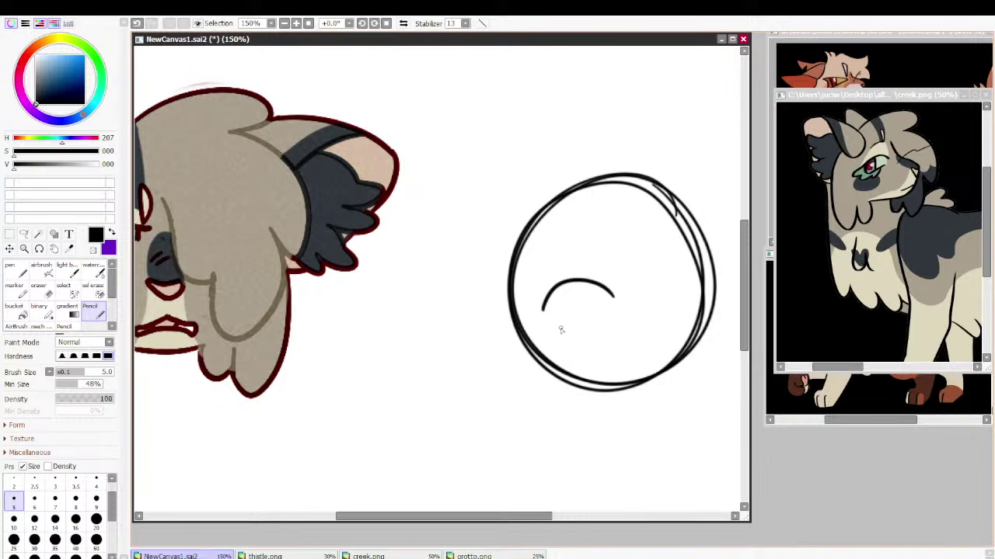
key("ctrl+z")
left_click_drag(653, 316, 633, 336)
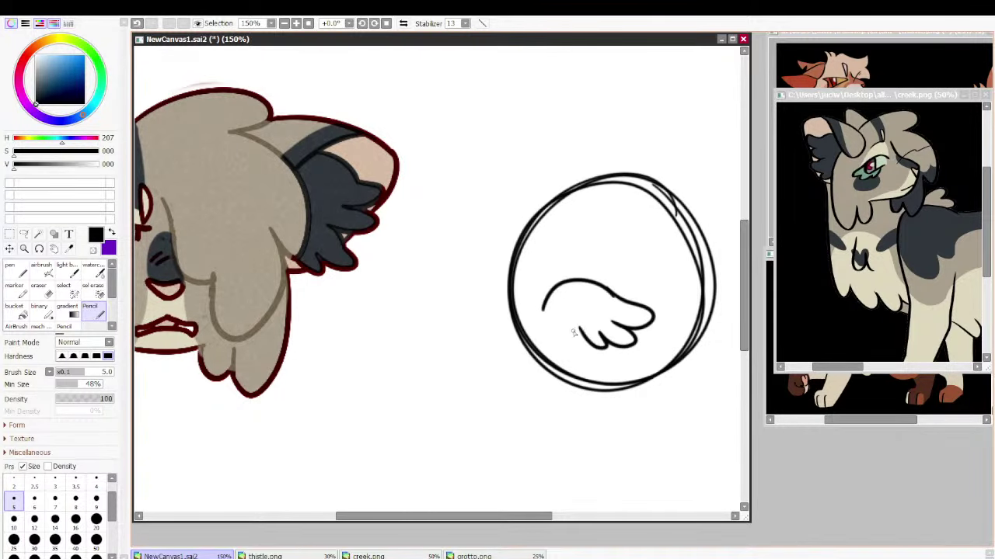
Rework the eye's lower lid into a line that curves up to meet the upper lid at the lash tufts
key("ctrl+z")
mouse_move(576, 329)
left_mouse_down()
mouse_move(608, 331)
mouse_move(603, 296)
mouse_move(616, 319)
left_mouse_up()
key("ctrl+z")
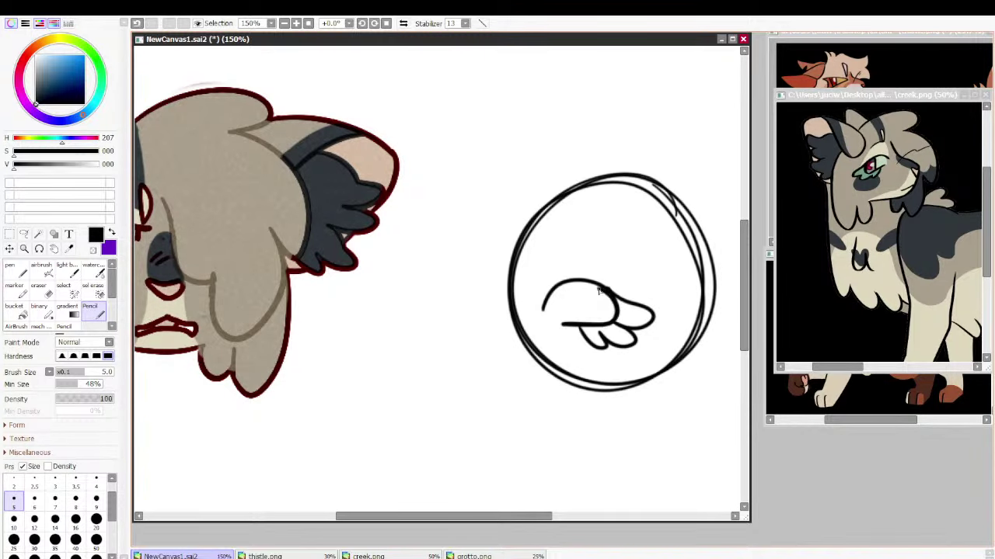
key("ctrl+z")
mouse_move(593, 281)
left_mouse_down()
mouse_move(616, 319)
mouse_move(567, 324)
left_mouse_up()
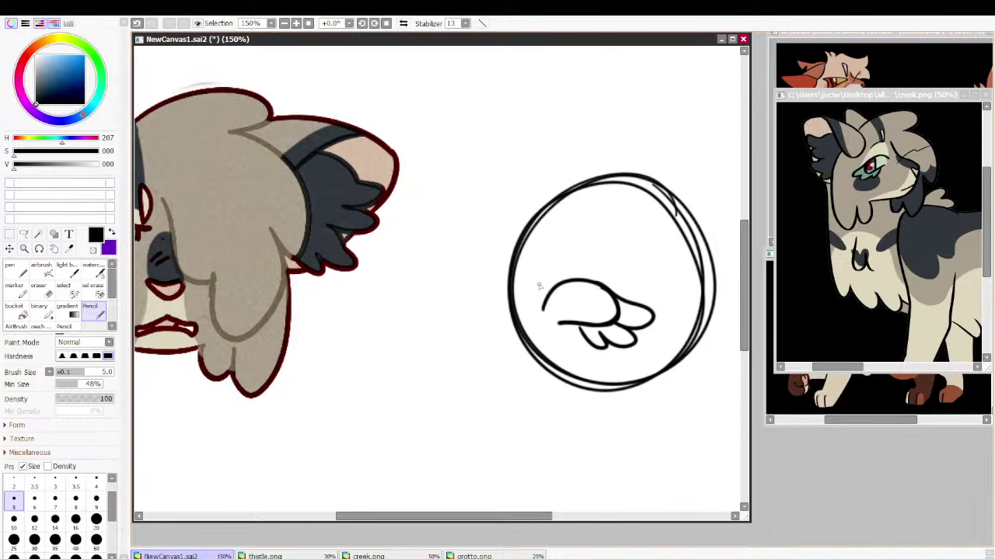
left_click_drag(575, 278, 590, 280)
key("ctrl+z")
Select the sketched eye and transform it, rotating it counterclockwise and repositioning it inside the circle
left_click(24, 234)
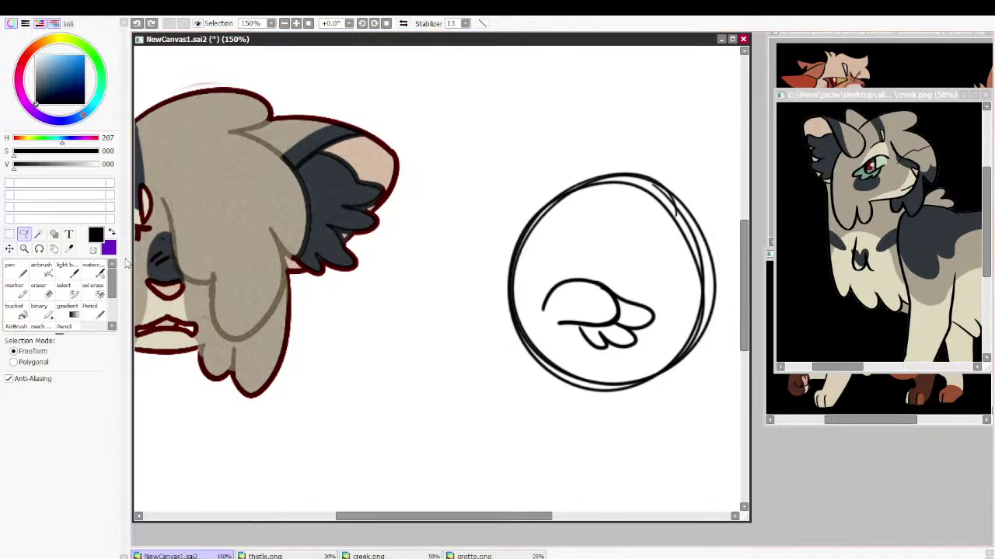
mouse_move(553, 250)
left_mouse_down()
mouse_move(534, 285)
mouse_move(616, 236)
left_mouse_up()
key("ctrl+t")
left_click_drag(690, 217, 677, 203)
left_click_drag(618, 309, 609, 314)
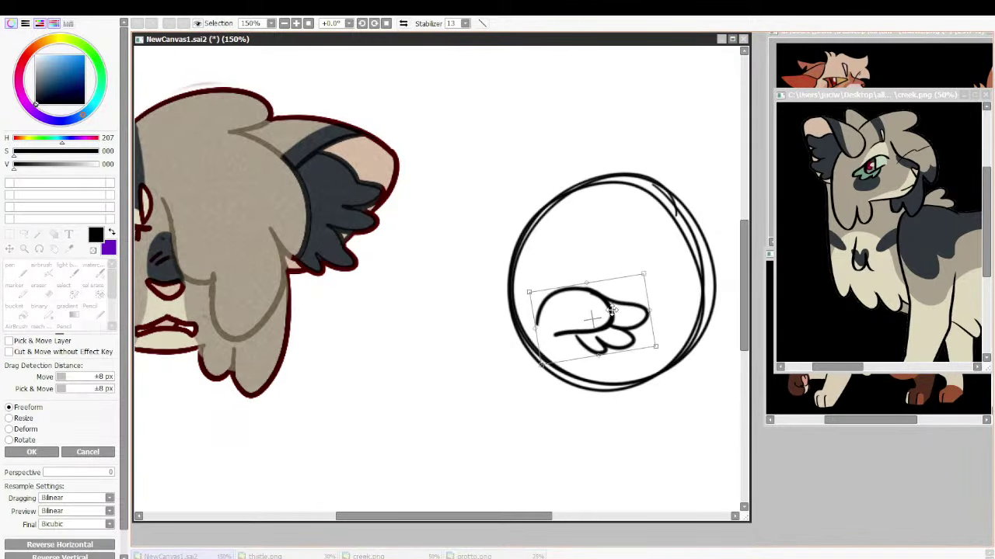
left_click_drag(689, 250, 661, 223)
left_click_drag(611, 299, 626, 291)
key("Return")
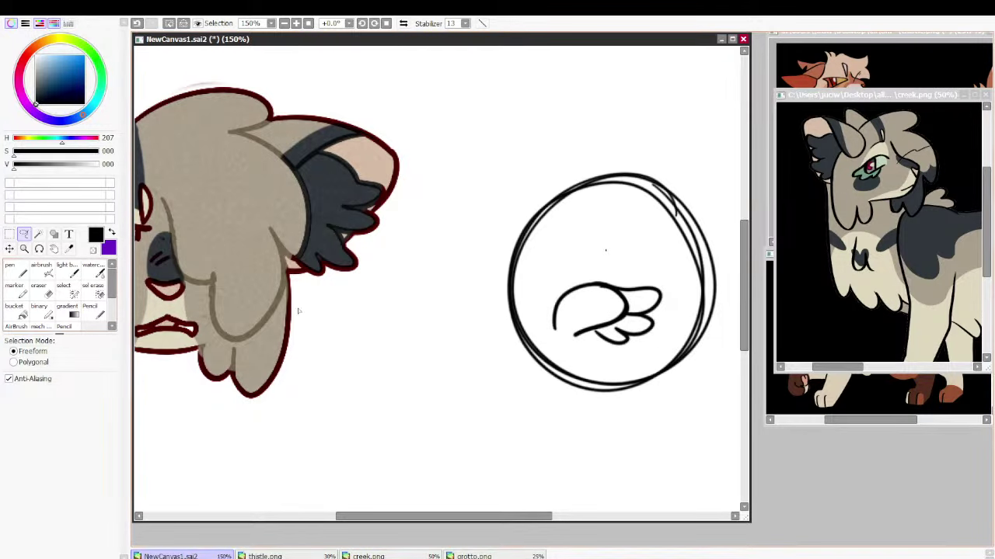
Select the whole head sketch, rotate it clockwise and deselect it
key("ctrl+d")
left_click_drag(630, 108, 716, 159)
key("ctrl+t")
mouse_move(649, 134)
left_mouse_down()
mouse_move(697, 111)
mouse_move(692, 171)
mouse_move(668, 174)
left_mouse_up()
key("Return")
key("ctrl+d")
Select the eye again, rotate it slightly counterclockwise and shift it a little towards the circle's centre
mouse_move(488, 244)
left_mouse_down()
mouse_move(596, 343)
mouse_move(512, 247)
left_mouse_up()
key("ctrl+t")
mouse_move(540, 297)
left_mouse_down()
mouse_move(551, 285)
mouse_move(537, 286)
mouse_move(544, 291)
left_mouse_up()
left_click_drag(640, 272, 633, 249)
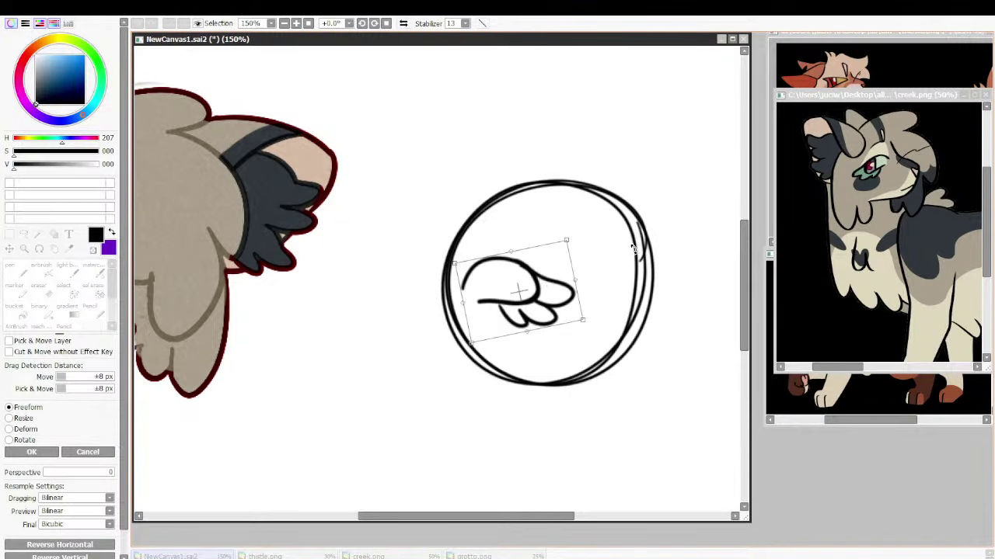
left_click_drag(550, 289, 562, 289)
key("Return")
key("ctrl+d")
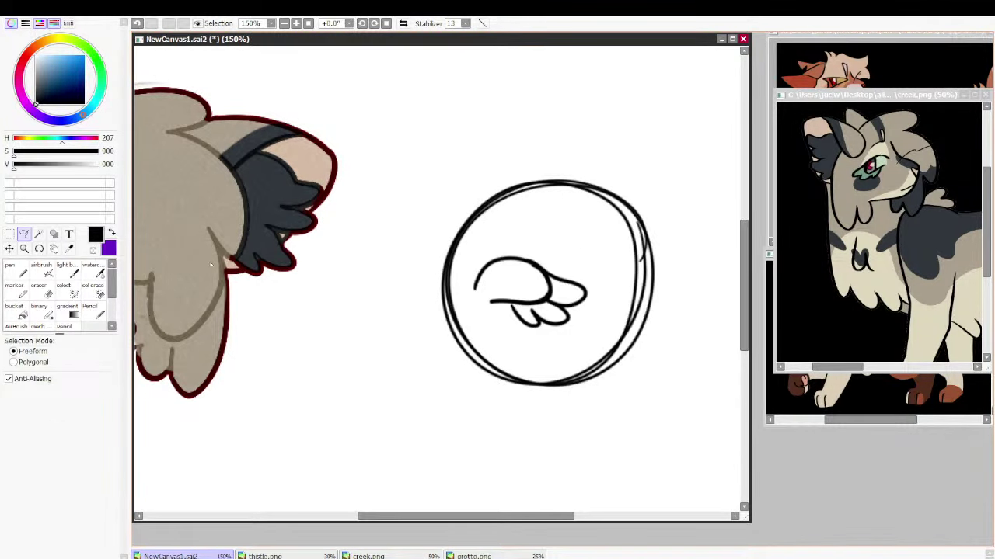
Try sketching a rounded muzzle bulging from the lower left of the head circle with the Pencil
key("n")
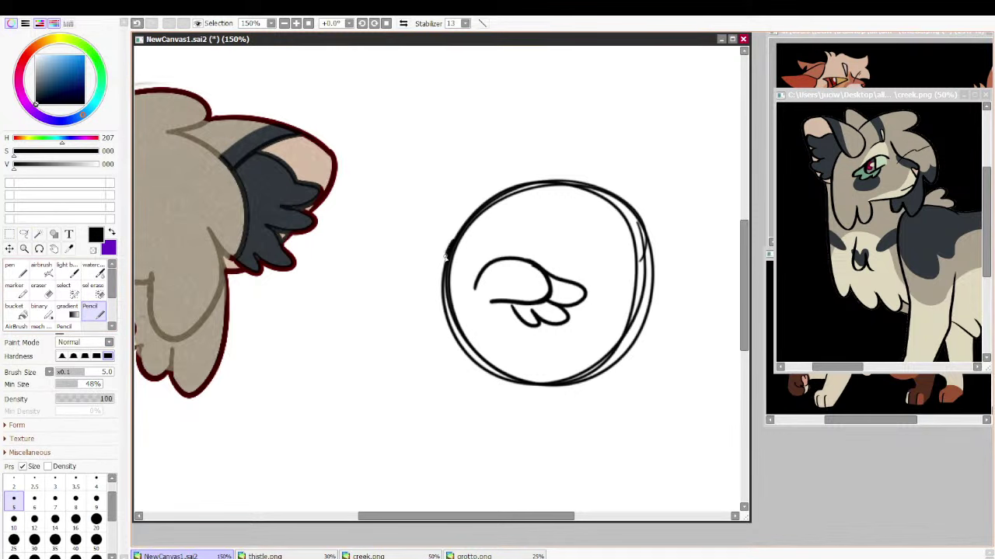
mouse_move(444, 255)
left_mouse_down()
mouse_move(419, 282)
mouse_move(406, 345)
mouse_move(485, 391)
left_mouse_up()
key("ctrl+z")
mouse_move(450, 250)
left_mouse_down()
mouse_move(411, 283)
mouse_move(400, 341)
mouse_move(425, 380)
mouse_move(490, 383)
mouse_move(421, 313)
mouse_move(398, 350)
mouse_move(453, 409)
mouse_move(487, 414)
mouse_move(467, 414)
mouse_move(441, 404)
mouse_move(542, 388)
mouse_move(459, 406)
mouse_move(391, 330)
mouse_move(443, 283)
mouse_move(424, 301)
mouse_move(420, 362)
mouse_move(552, 387)
left_mouse_up()
key("ctrl+z")
key("ctrl+z")
key("ctrl+z")
key("ctrl+z")
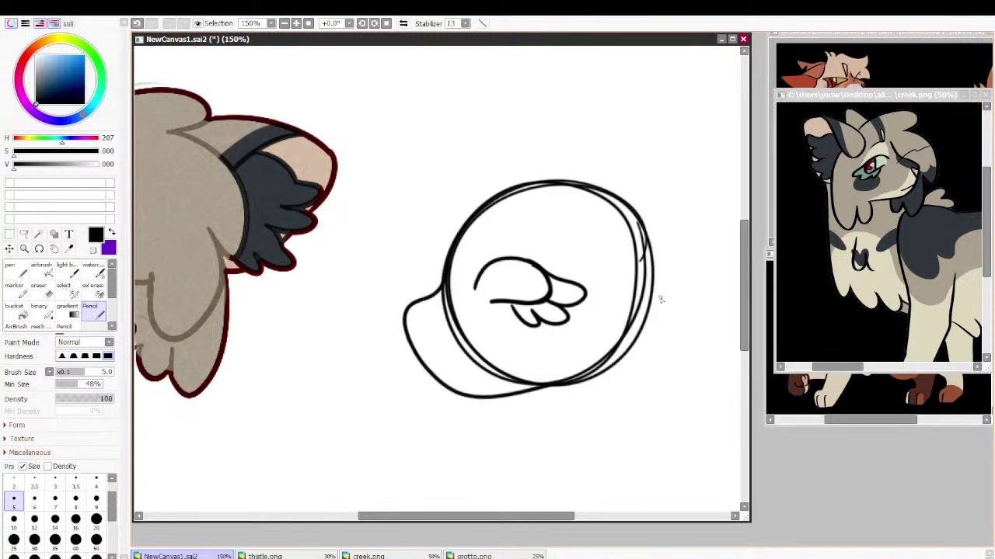
key("ctrl+z")
Try sketching two cheek-fur tufts hanging from the lower right of the head circle
left_click_drag(647, 264, 575, 423)
key("ctrl+z")
mouse_move(564, 381)
left_mouse_down()
mouse_move(590, 396)
mouse_move(647, 269)
mouse_move(651, 399)
mouse_move(584, 410)
mouse_move(590, 405)
left_mouse_up()
key("ctrl+z")
key("ctrl+z")
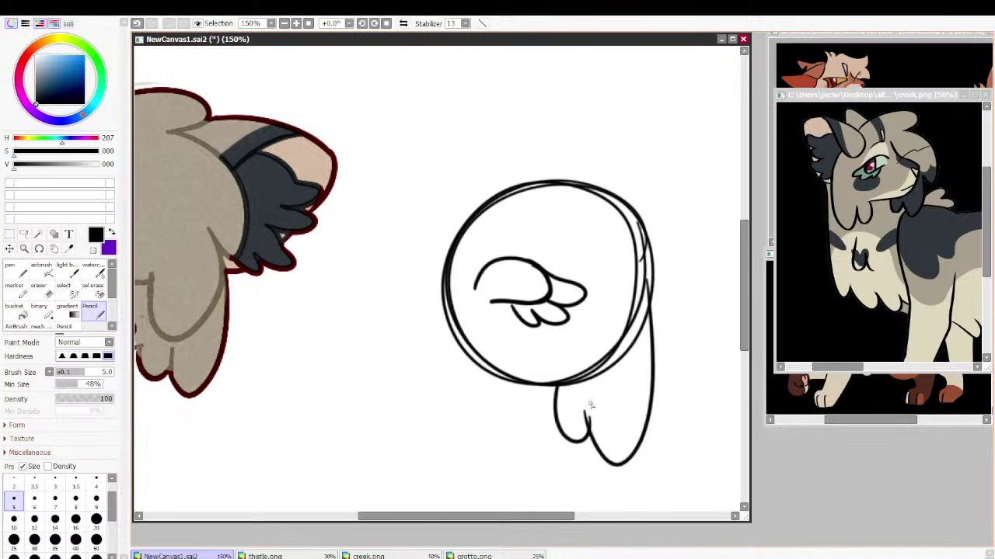
key("ctrl+z")
key("ctrl+y")
key("ctrl+z")
key("ctrl+z")
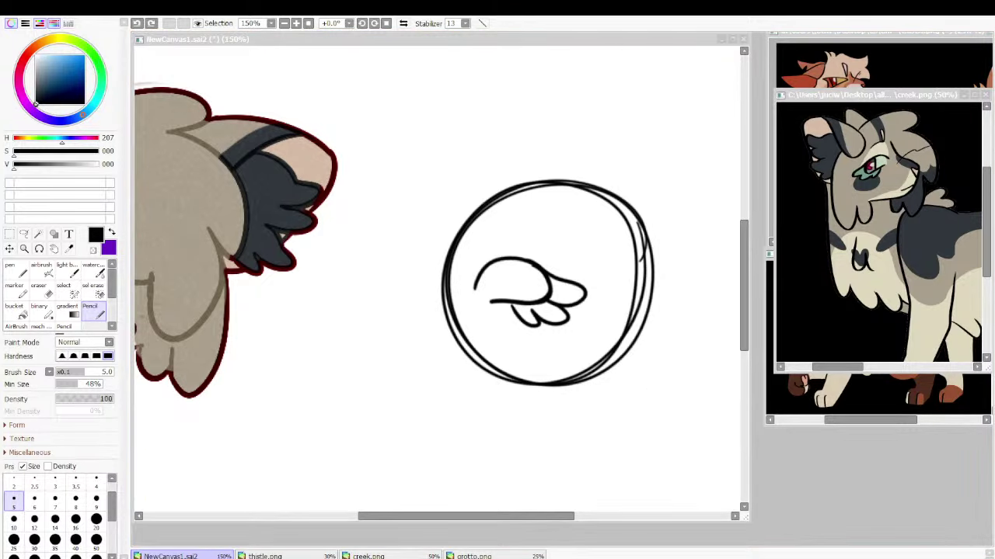
Try a version of the cheek fur with a narrower front tuft and a wider, rounder rear tuft
left_click(557, 384)
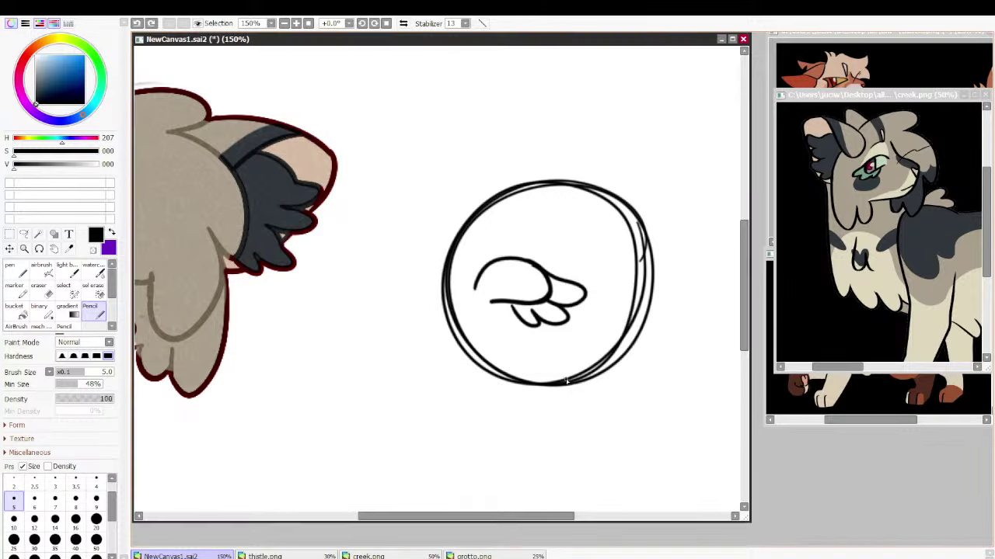
mouse_move(557, 384)
left_mouse_down()
mouse_move(577, 409)
mouse_move(645, 312)
left_mouse_up()
key("ctrl+z")
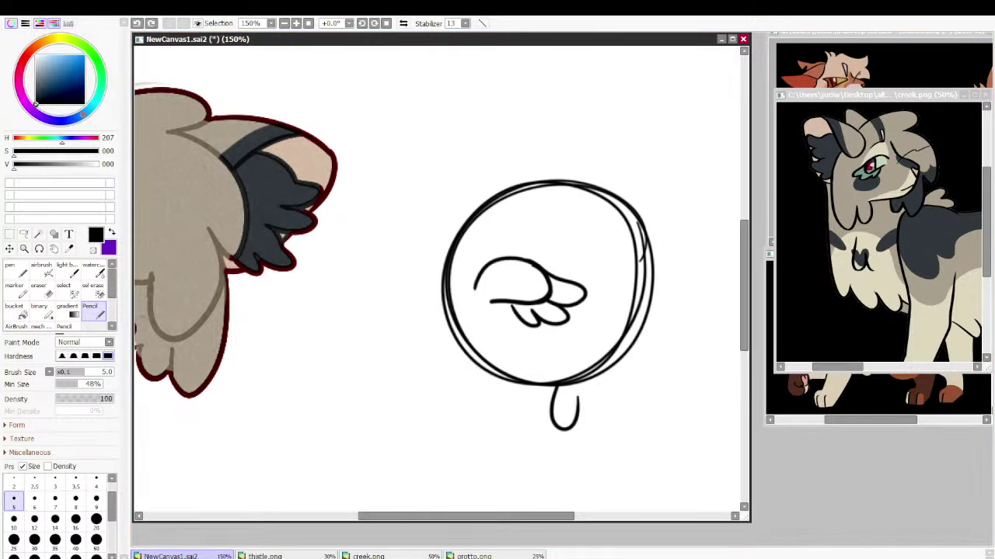
key("ctrl+z")
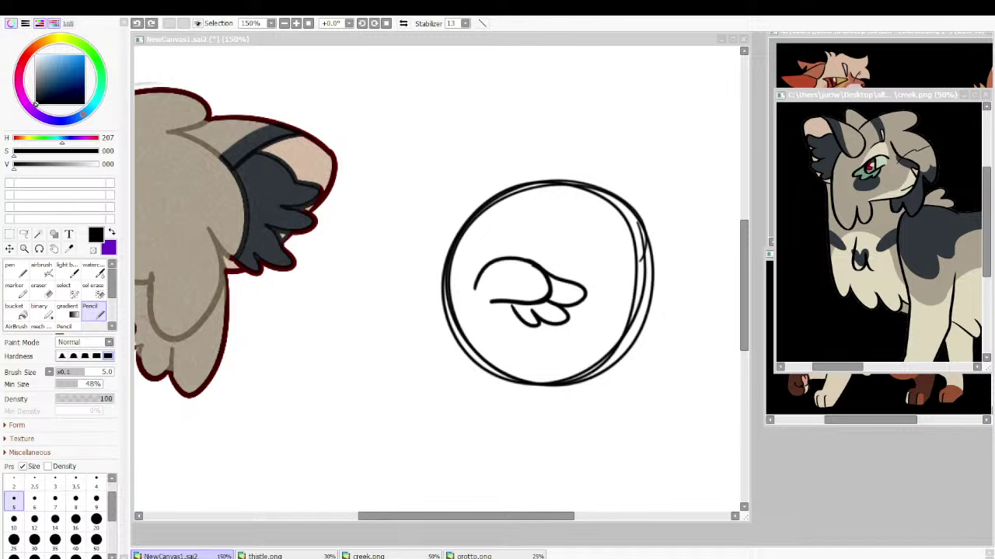
left_click(577, 277)
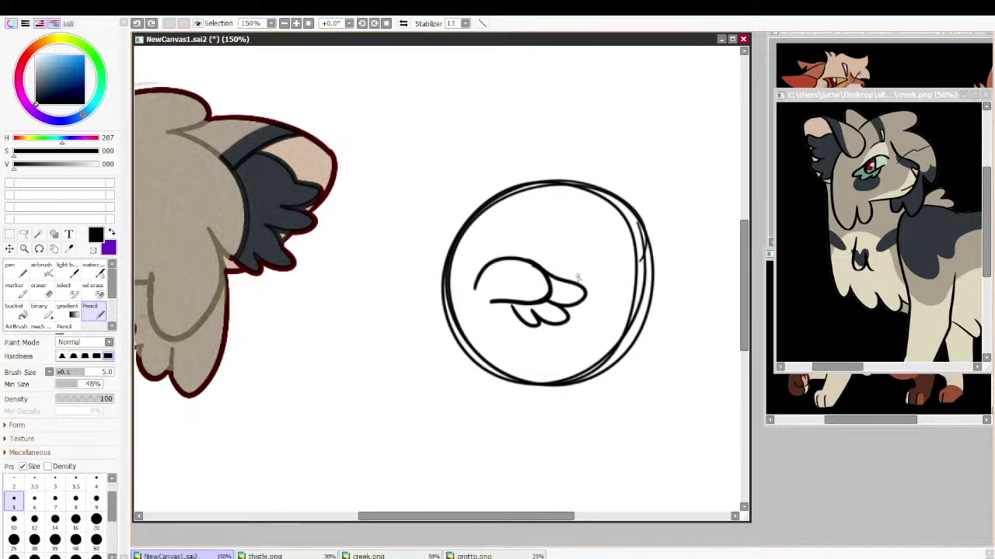
left_click_drag(647, 298, 581, 433)
left_click_drag(564, 386, 577, 424)
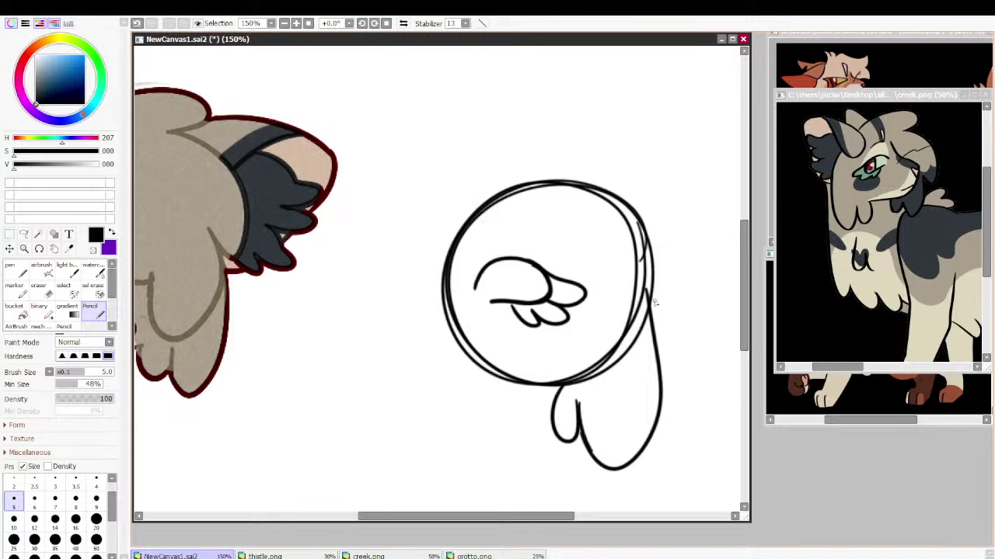
key("ctrl+z")
key("ctrl+z")
Sketch two tapered cheek-fur tufts below the head circle and a muzzle on its left whose jaw line meets them
left_click_drag(652, 282, 587, 398)
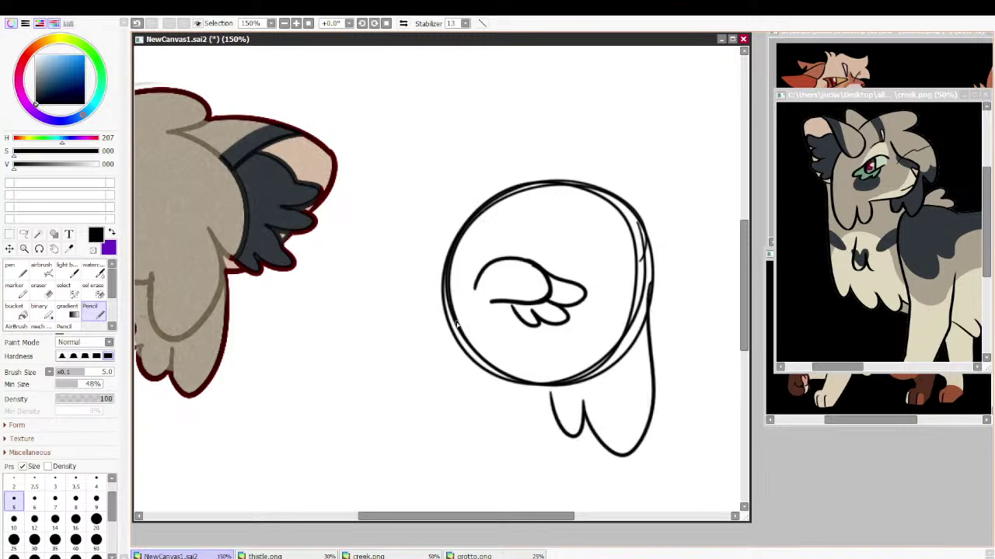
mouse_move(438, 287)
left_mouse_down()
mouse_move(400, 322)
mouse_move(428, 378)
mouse_move(484, 393)
left_mouse_up()
key("ctrl+z")
mouse_move(558, 389)
left_mouse_down()
mouse_move(475, 392)
mouse_move(409, 334)
mouse_move(446, 259)
mouse_move(412, 307)
mouse_move(410, 344)
mouse_move(474, 406)
mouse_move(556, 394)
left_mouse_up()
key("ctrl+z")
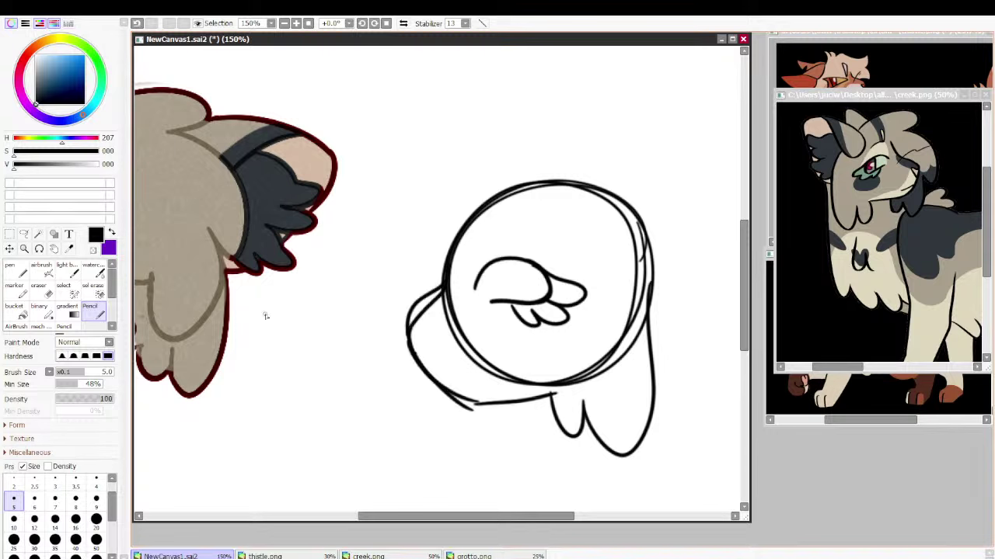
Erase the eye, the circle lines inside the head and the overlapping chin lines with the Eraser at size 50
key("e")
left_click(93, 251)
left_click(42, 291)
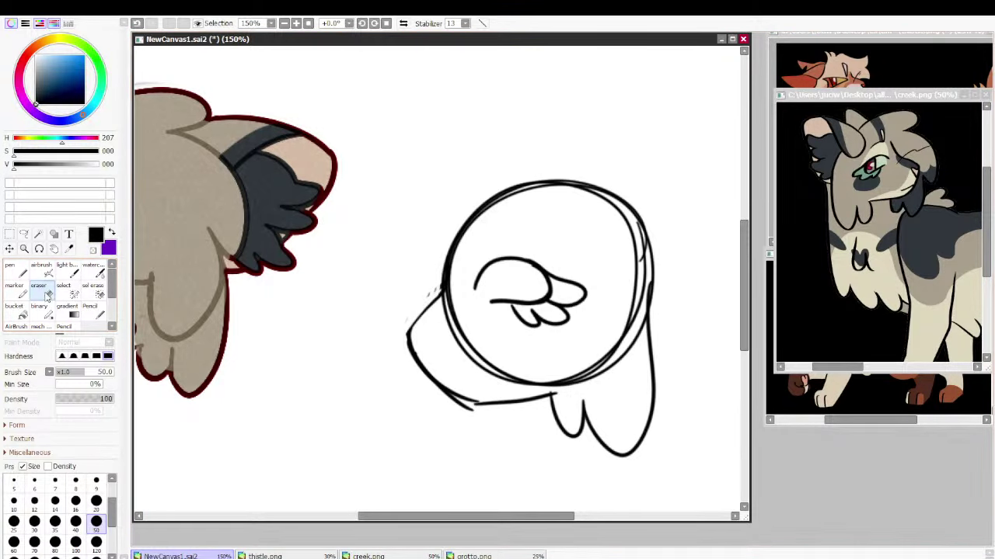
mouse_move(541, 264)
left_mouse_down()
mouse_move(482, 311)
mouse_move(472, 333)
mouse_move(444, 337)
mouse_move(572, 347)
mouse_move(631, 325)
mouse_move(628, 277)
mouse_move(515, 220)
left_mouse_up()
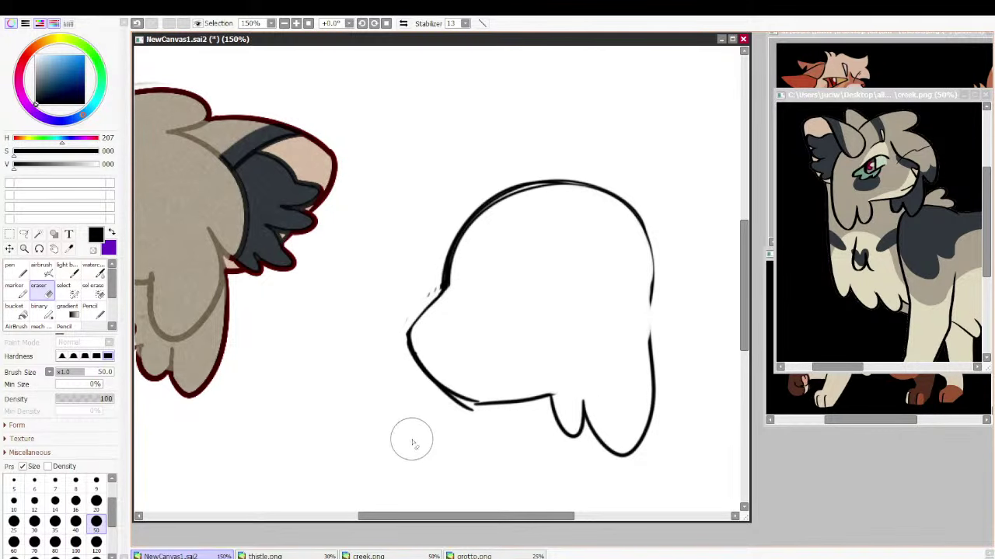
mouse_move(408, 438)
left_mouse_down()
mouse_move(405, 409)
mouse_move(428, 400)
left_mouse_up()
Redraw the chin curve and strengthen the back-of-head line down into the rear cheek tuft with the Pencil
left_click(91, 313)
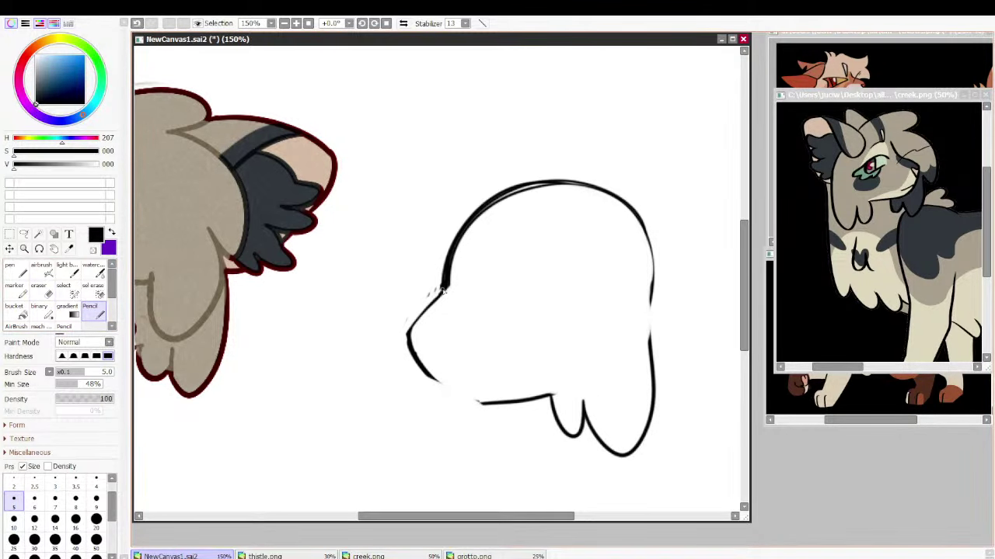
left_click_drag(423, 374, 506, 407)
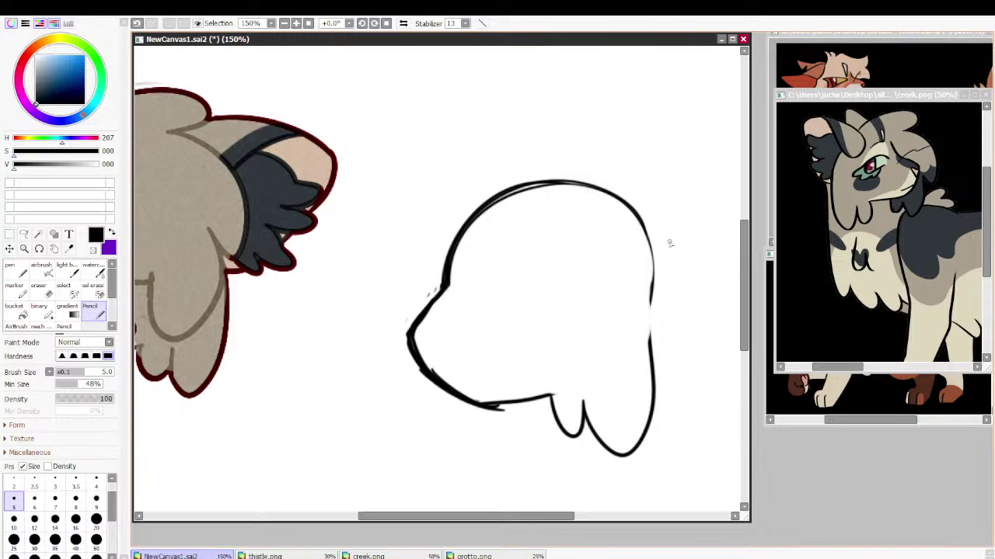
left_click_drag(623, 206, 655, 342)
mouse_move(652, 255)
left_mouse_down()
mouse_move(657, 353)
mouse_move(649, 247)
left_mouse_up()
left_click_drag(641, 219, 651, 247)
left_click_drag(662, 286, 662, 306)
left_click_drag(631, 209, 662, 302)
left_click_drag(648, 254, 648, 396)
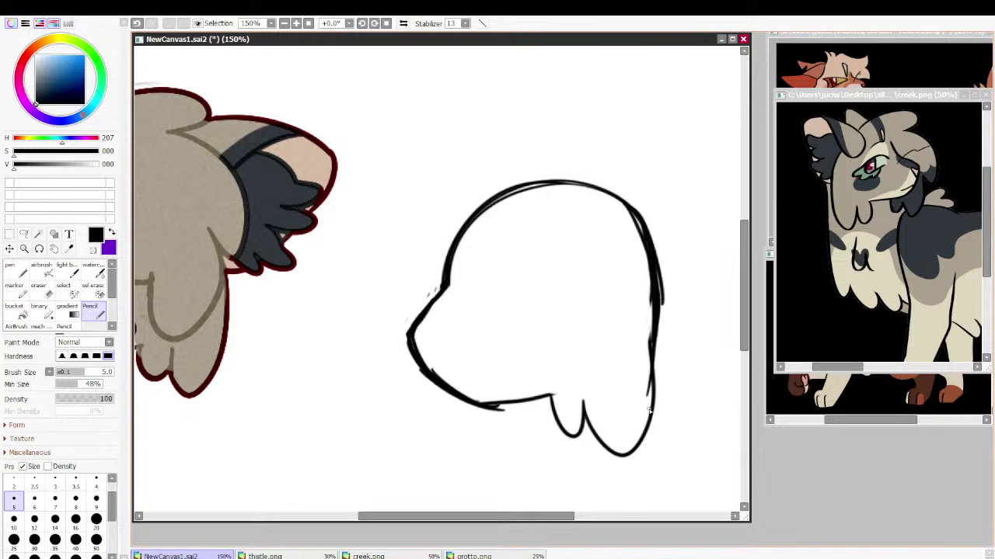
left_click_drag(657, 325, 645, 436)
Erase the doubled lines along the back of the head and clean both sides of the chin line
left_click(50, 295)
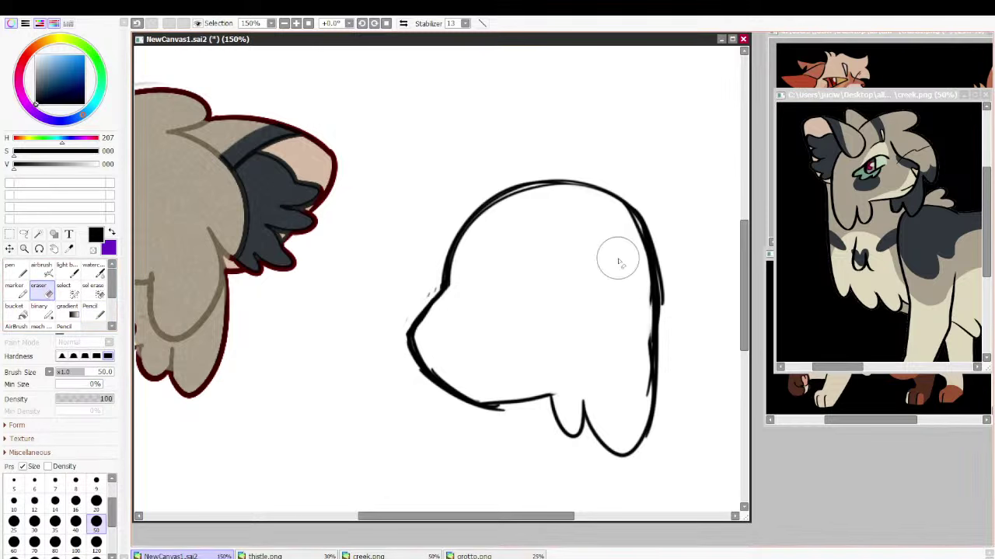
mouse_move(628, 391)
left_mouse_down()
mouse_move(642, 295)
mouse_move(599, 190)
left_mouse_up()
mouse_move(443, 351)
left_mouse_down()
mouse_move(477, 380)
mouse_move(495, 381)
left_mouse_up()
left_click_drag(410, 392, 508, 425)
Redraw the back of the head with the Pencil as a fuller curve from the crown to the rear cheek tuft's tip
mouse_move(112, 285)
left_mouse_down()
mouse_move(107, 320)
mouse_move(112, 272)
left_mouse_up()
left_click(93, 266)
left_click_drag(654, 254, 662, 401)
left_click_drag(662, 333, 638, 446)
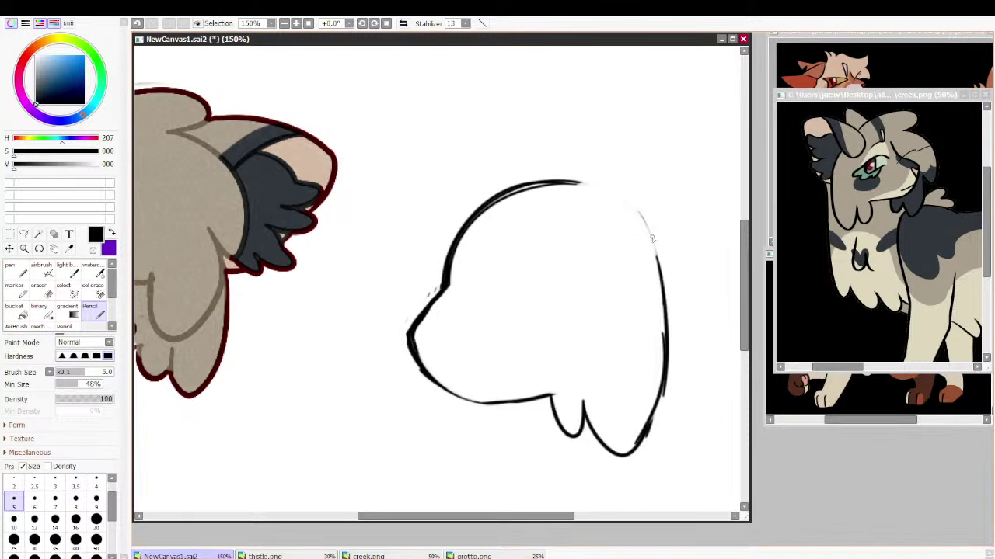
left_click_drag(577, 185, 666, 262)
mouse_move(644, 215)
left_mouse_down()
mouse_move(657, 402)
mouse_move(626, 452)
left_mouse_up()
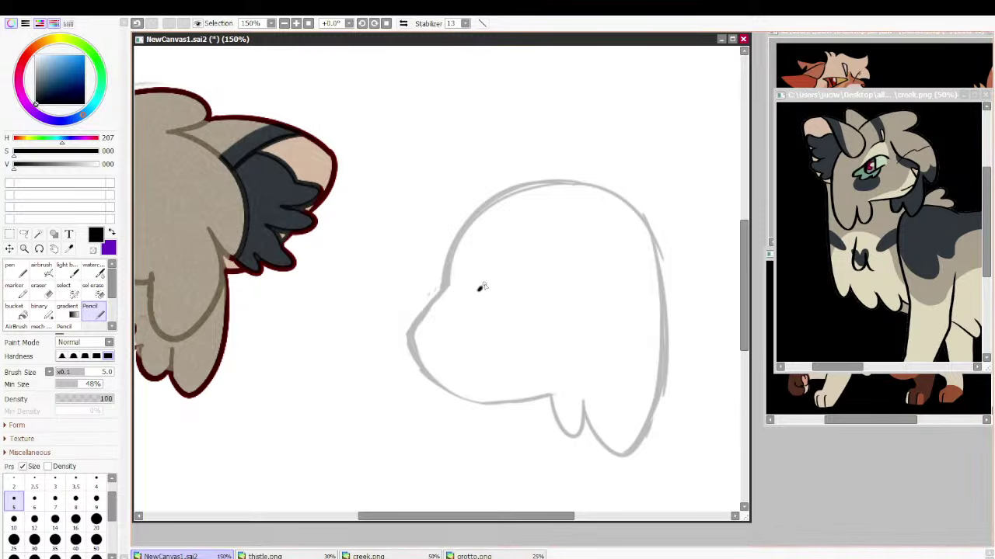
Sketch the side-view eye in black with the Pencil at size 5, with upper and lower lids and lash tufts at the outer corner
mouse_move(479, 290)
left_mouse_down()
mouse_move(530, 272)
mouse_move(572, 296)
mouse_move(574, 317)
mouse_move(551, 314)
mouse_move(565, 324)
mouse_move(522, 335)
mouse_move(497, 317)
mouse_move(554, 310)
left_mouse_up()
key("ctrl+z")
key("ctrl+z")
mouse_move(490, 311)
left_mouse_down()
mouse_move(544, 315)
mouse_move(550, 296)
mouse_move(557, 310)
mouse_move(549, 311)
mouse_move(570, 326)
mouse_move(540, 330)
mouse_move(545, 340)
mouse_move(519, 323)
mouse_move(562, 333)
left_mouse_up()
key("ctrl+z")
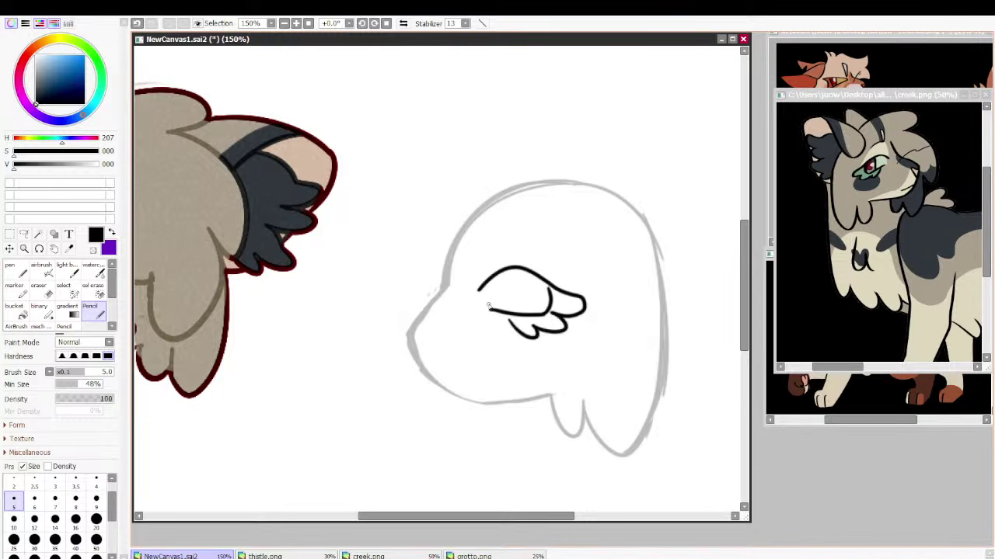
Replace the arched upper lid with a flat half-closed one, add a slanted iris line and draw a short curved brow above
left_click_drag(480, 289, 519, 311)
key("ctrl+z")
mouse_move(481, 286)
left_mouse_down()
mouse_move(521, 312)
mouse_move(554, 293)
left_mouse_up()
key("ctrl+z")
left_click_drag(474, 282, 559, 280)
key("ctrl+z")
left_click_drag(483, 237, 542, 249)
mouse_move(480, 289)
left_mouse_down()
mouse_move(561, 286)
mouse_move(477, 281)
mouse_move(543, 270)
mouse_move(478, 274)
mouse_move(558, 275)
left_mouse_up()
key("ctrl+z")
Try a wider upper-lid line just above the flat lid with the Pencil
key("e")
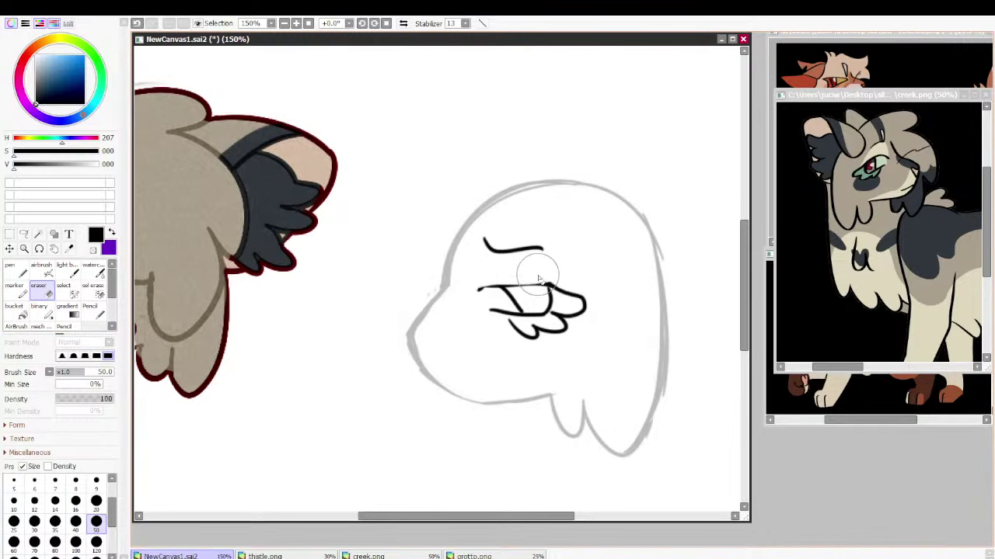
key("n")
left_click_drag(472, 280, 555, 283)
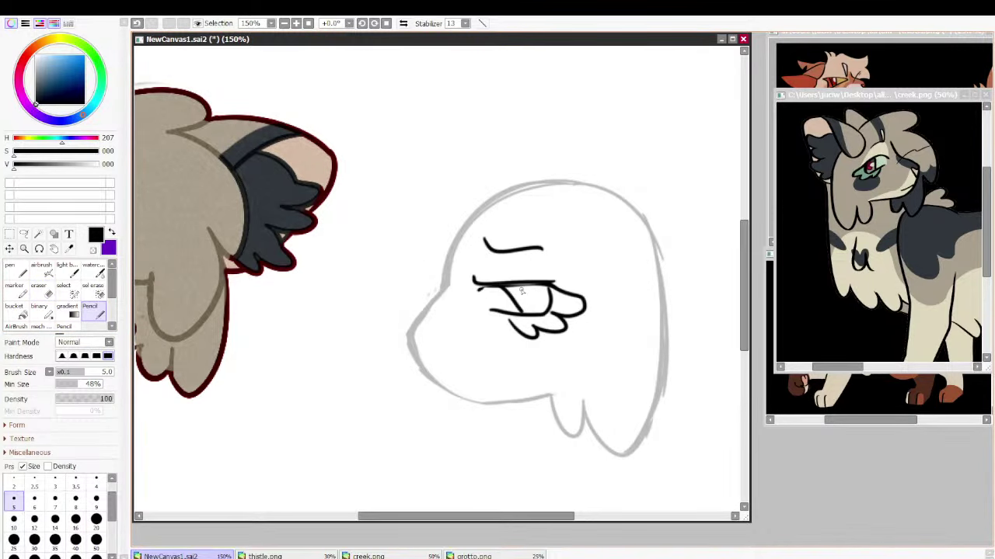
key("ctrl+z")
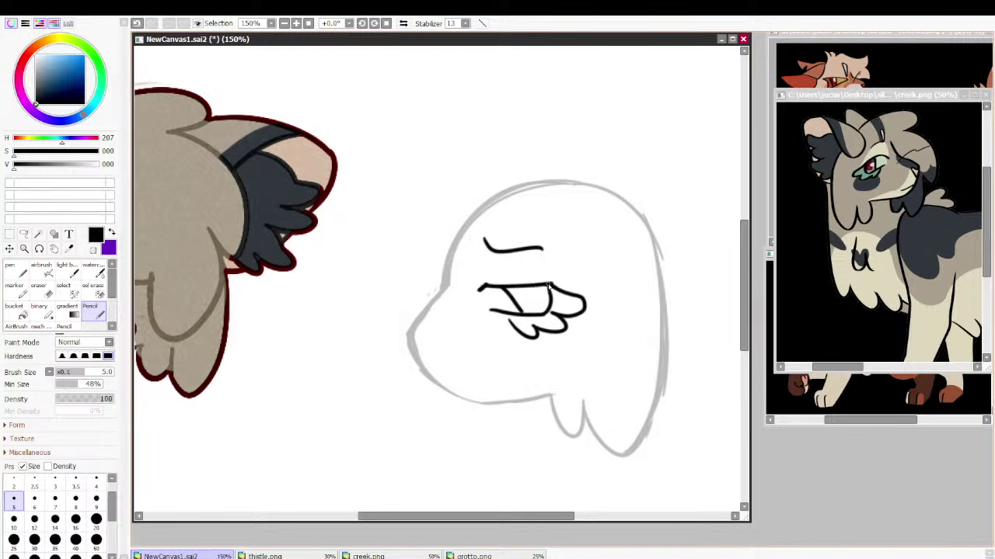
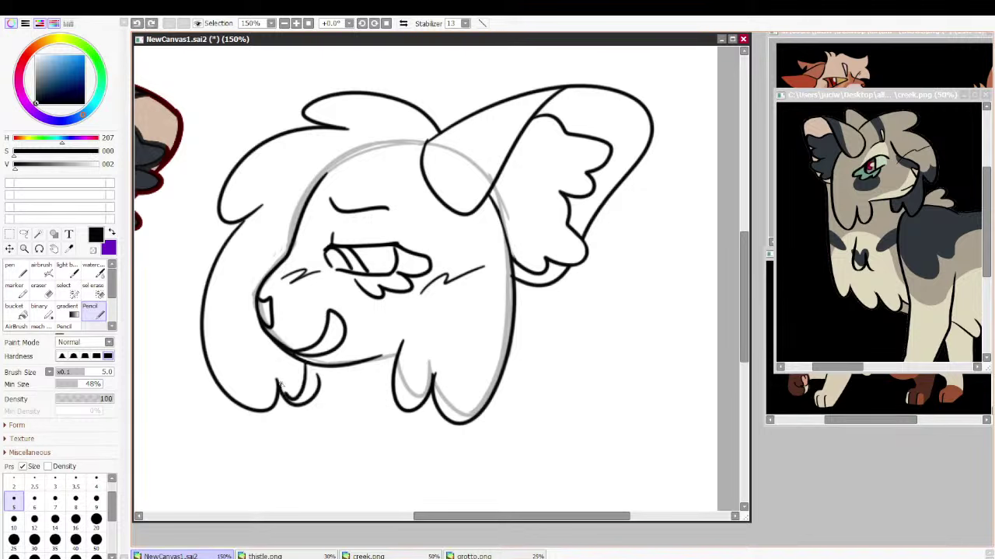
Remove the extra curve from the small front cheek tuft and redraw the tuft slightly wider beneath the chin
key("ctrl+z")
key("ctrl+z")
key("ctrl+z")
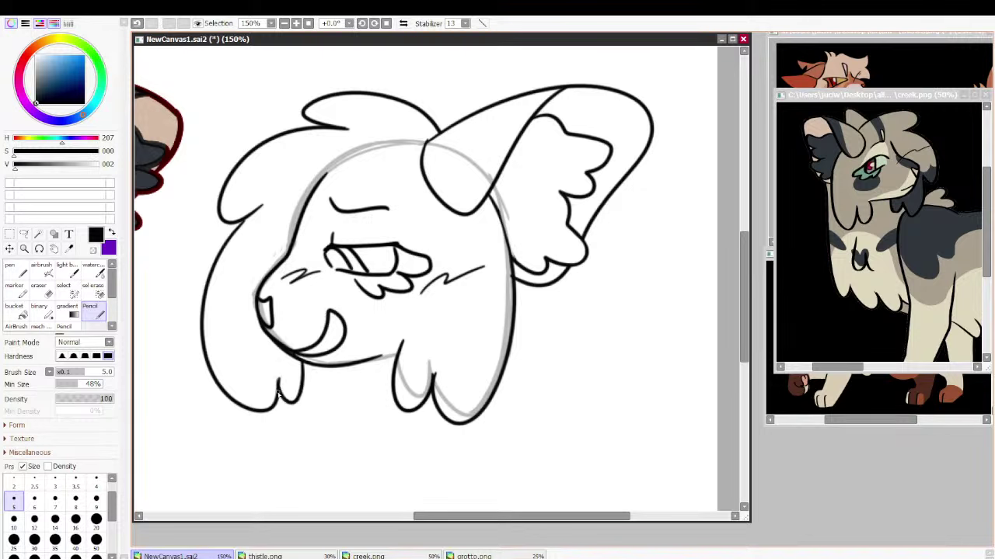
key("ctrl+z")
mouse_move(316, 363)
left_mouse_down()
mouse_move(285, 377)
mouse_move(280, 369)
left_mouse_up()
key("ctrl+z")
key("ctrl+z")
key("ctrl+z")
key("ctrl+z")
mouse_move(314, 365)
left_mouse_down()
mouse_move(281, 382)
mouse_move(279, 369)
left_mouse_up()
key("ctrl+z")
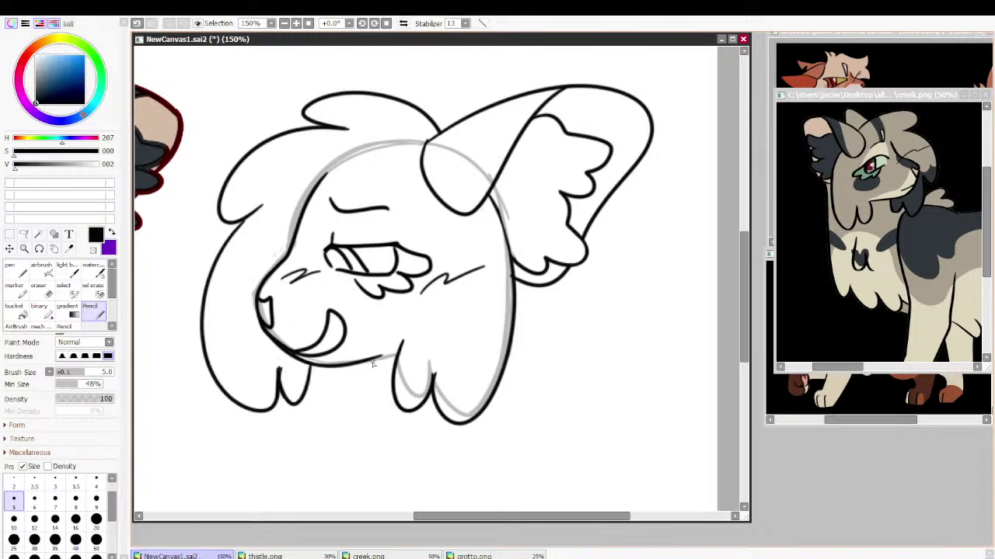
Erase the upper part of the forehead line and redraw its end as a short stroke above the muzzle bridge
key("e")
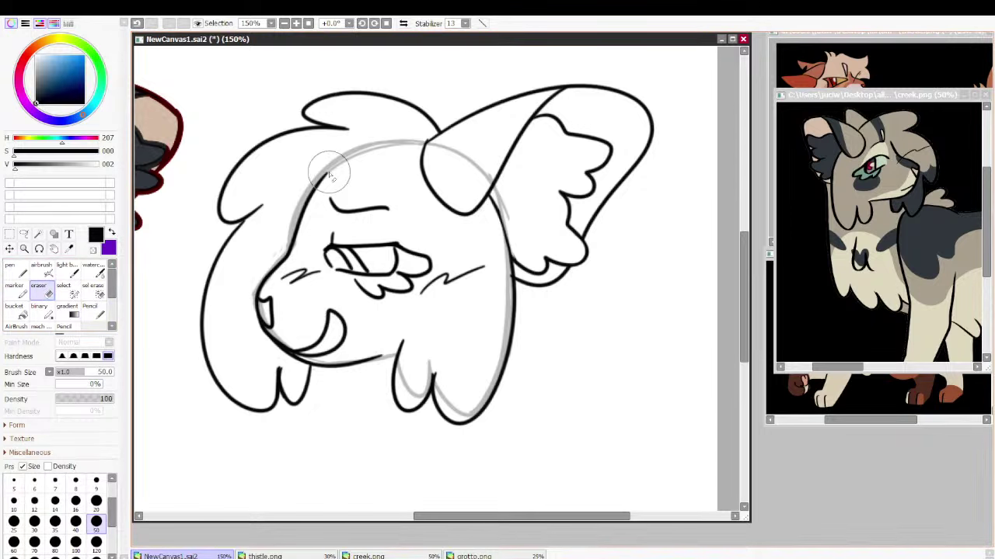
key("e")
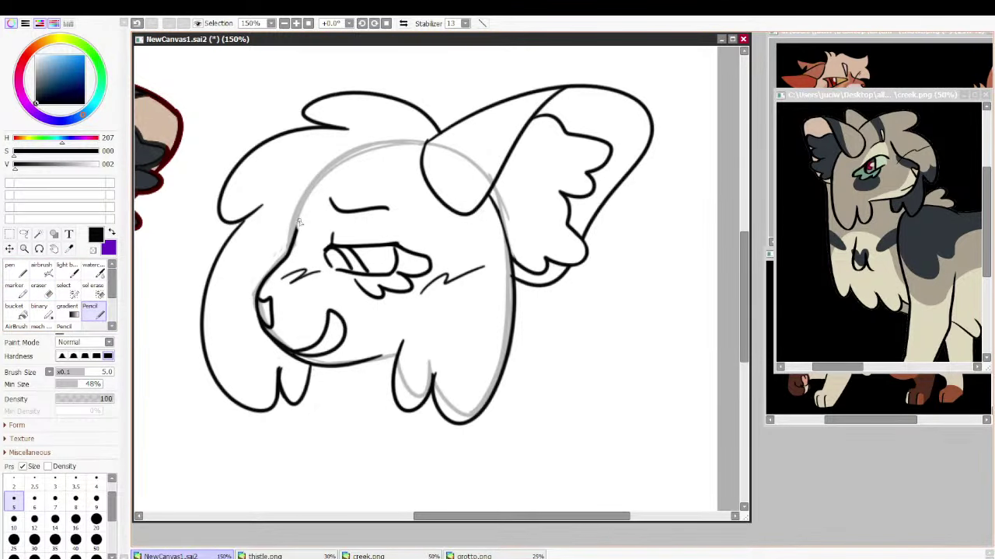
key("ctrl+z")
left_click_drag(298, 223, 294, 242)
Try a wide oval speech bubble with a small tail behind the rear cheek and hearts on its outline
mouse_move(532, 338)
left_mouse_down()
mouse_move(657, 401)
mouse_move(556, 316)
left_mouse_up()
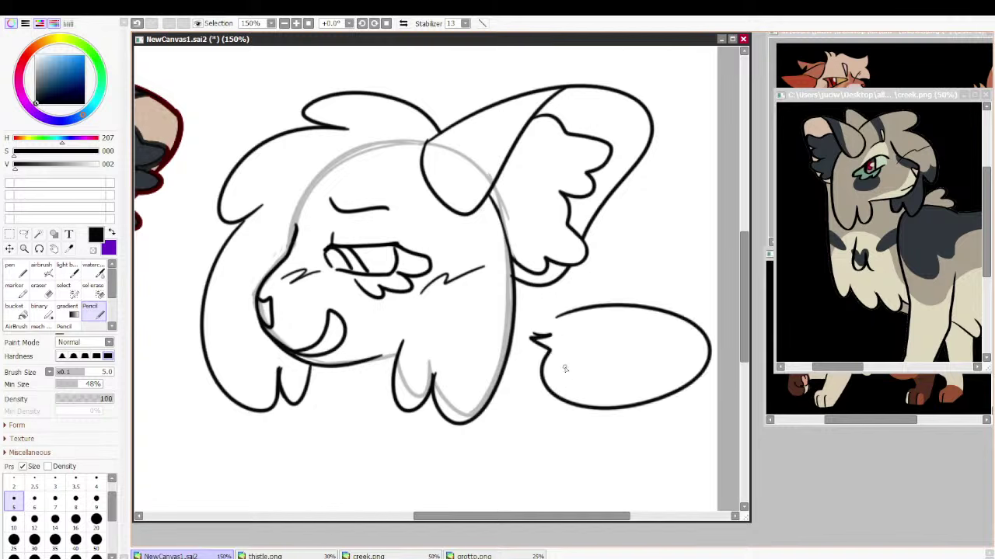
left_click_drag(542, 393, 568, 385)
left_click_drag(653, 295, 657, 311)
left_click_drag(655, 296, 652, 325)
key("ctrl+z")
key("ctrl+z")
key("ctrl+z")
key("ctrl+z")
key("ctrl+z")
Draw two small hearts at opposite corners of the speech bubble and an upper outline from the tail to the upper heart
left_click_drag(554, 386, 553, 409)
key("ctrl+z")
key("ctrl+z")
mouse_move(652, 312)
left_mouse_down()
mouse_move(655, 294)
mouse_move(659, 314)
left_mouse_up()
mouse_move(544, 340)
left_mouse_down()
mouse_move(637, 301)
mouse_move(538, 331)
mouse_move(565, 310)
mouse_move(636, 295)
left_mouse_up()
key("ctrl+z")
key("ctrl+z")
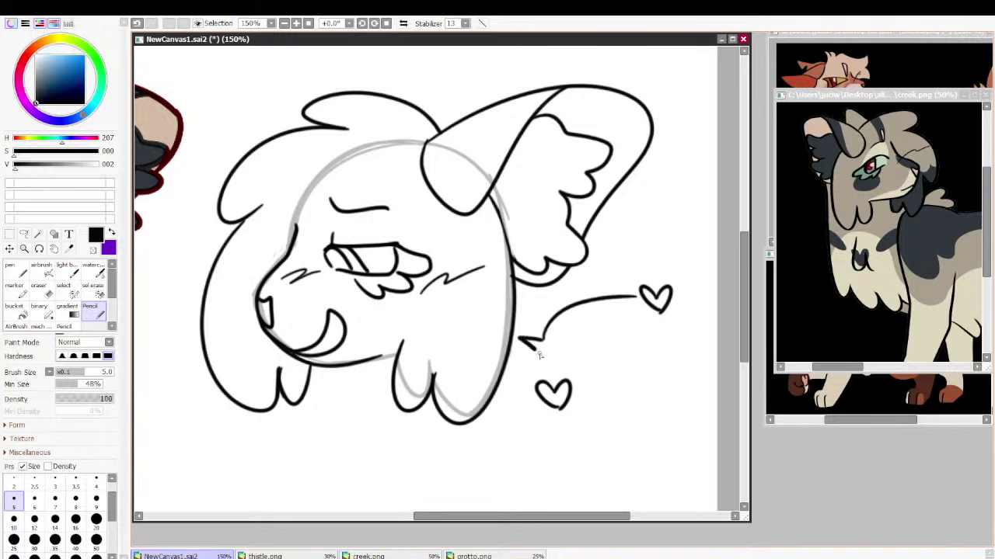
Complete the speech bubble with one rounded line from the upper heart around the far side to the lower heart
left_click_drag(581, 405, 712, 365)
key("ctrl+z")
left_click_drag(674, 306, 666, 398)
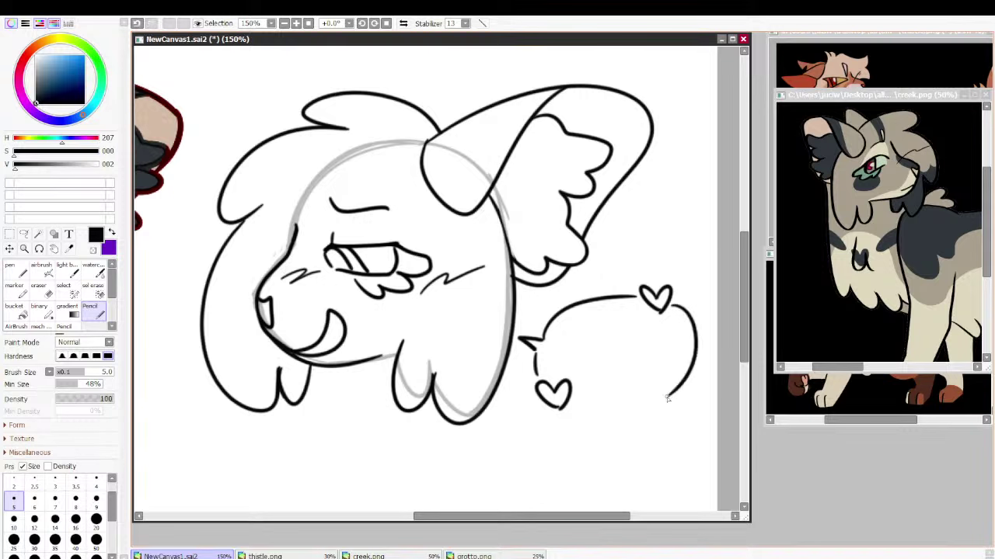
key("ctrl+z")
key("ctrl+z")
mouse_move(579, 406)
left_mouse_down()
mouse_move(642, 412)
mouse_move(709, 324)
mouse_move(704, 337)
left_mouse_up()
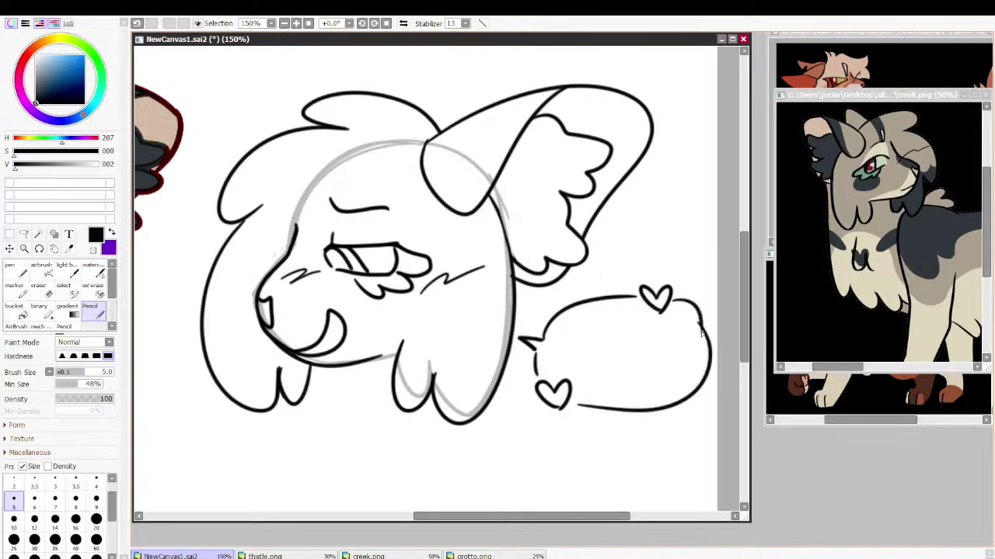
key("ctrl+z")
key("ctrl+z")
mouse_move(676, 304)
left_mouse_down()
mouse_move(696, 376)
mouse_move(612, 411)
mouse_move(571, 404)
left_mouse_up()
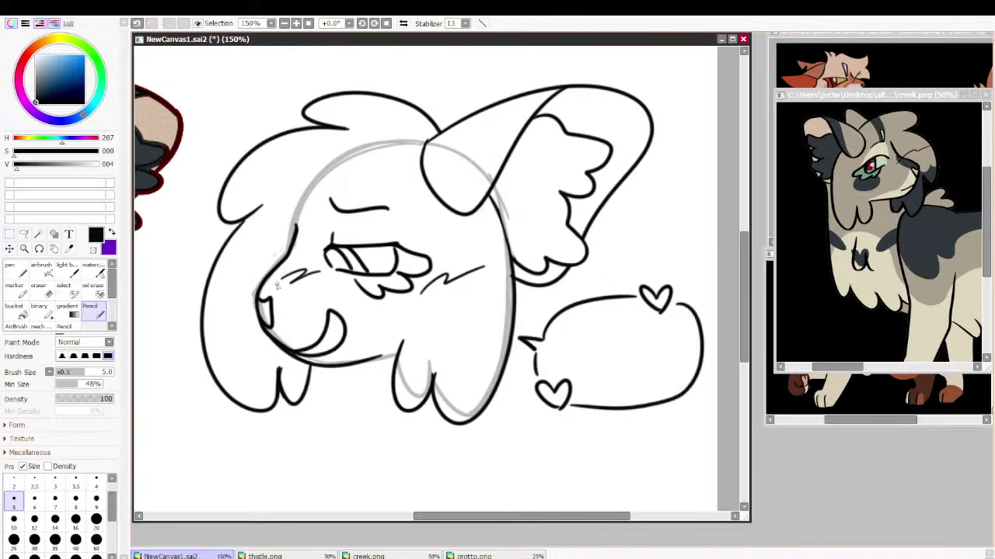
Set the colour to pure black, remove the grey guide sketch and extend the chin line to the rear cheek tuft
left_click_drag(53, 95, 11, 136)
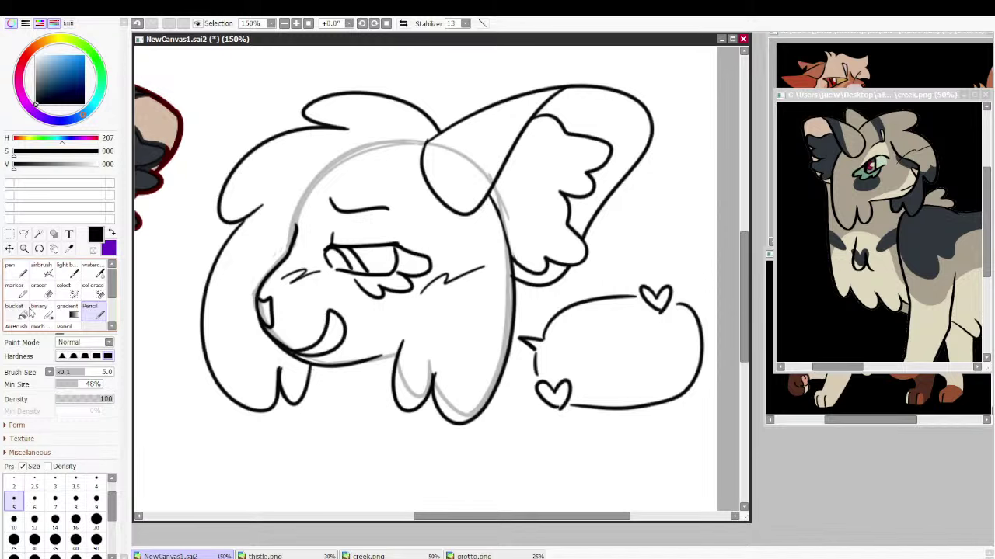
key("alt+Tab")
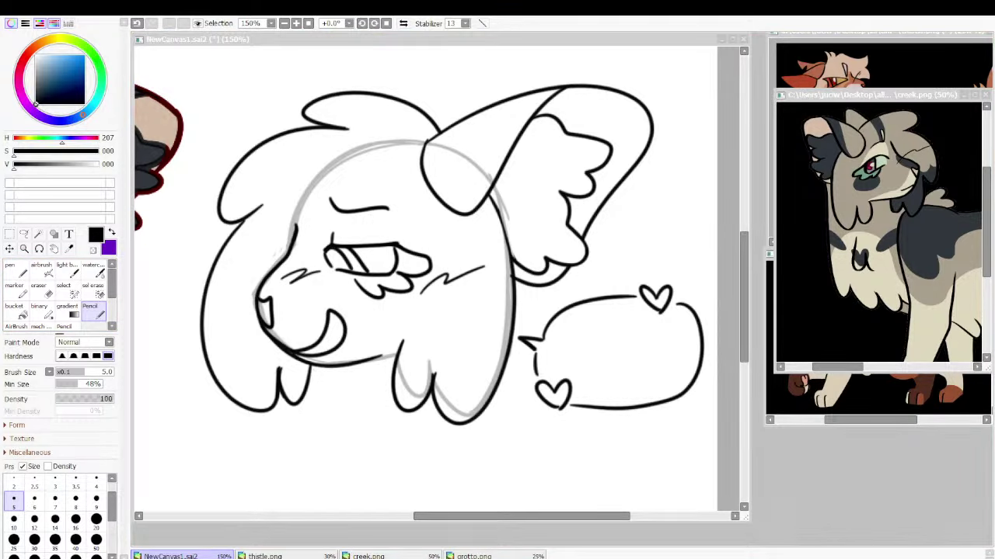
key("alt+Tab")
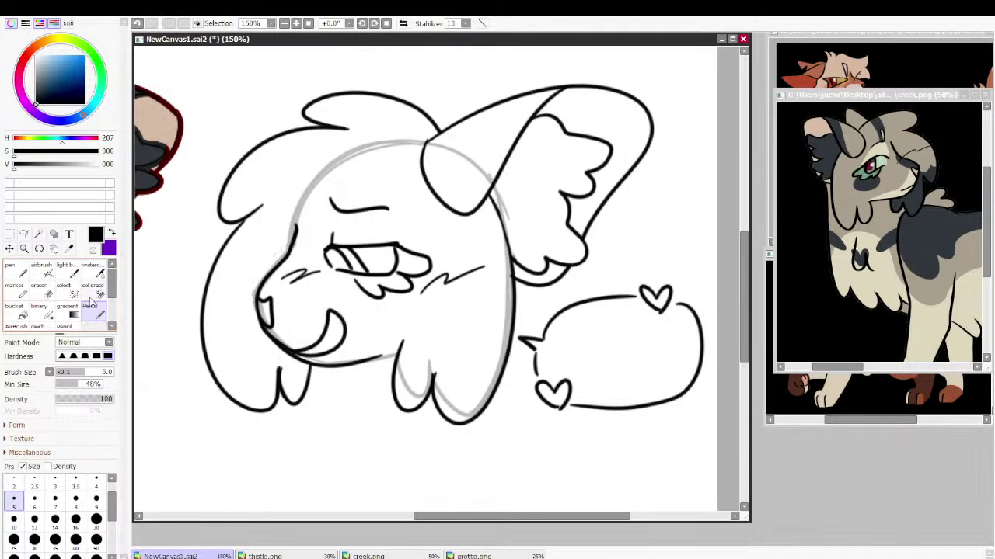
key("Delete")
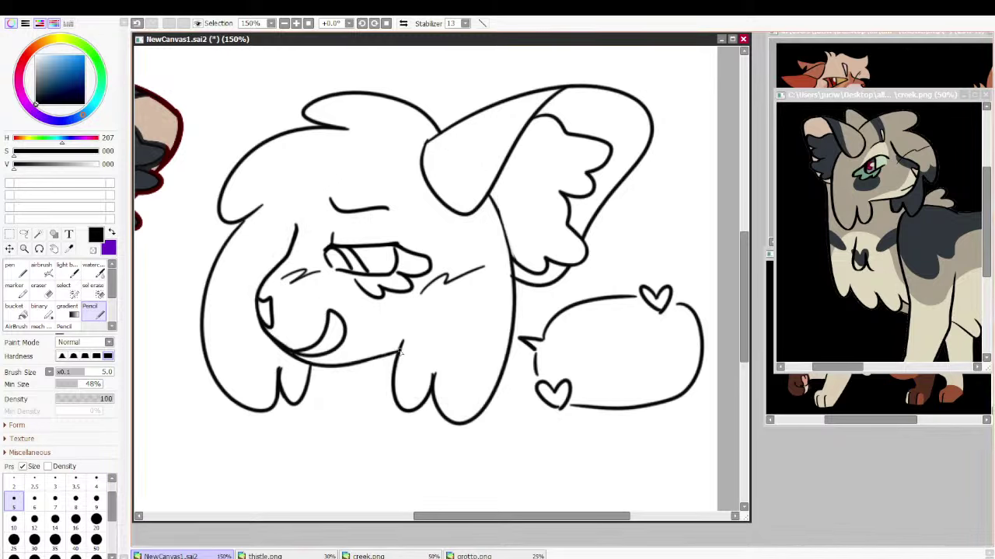
Select the transparent area outside the head with the Magic Wand and invert the selection to cover the head and hearts
left_click(38, 234)
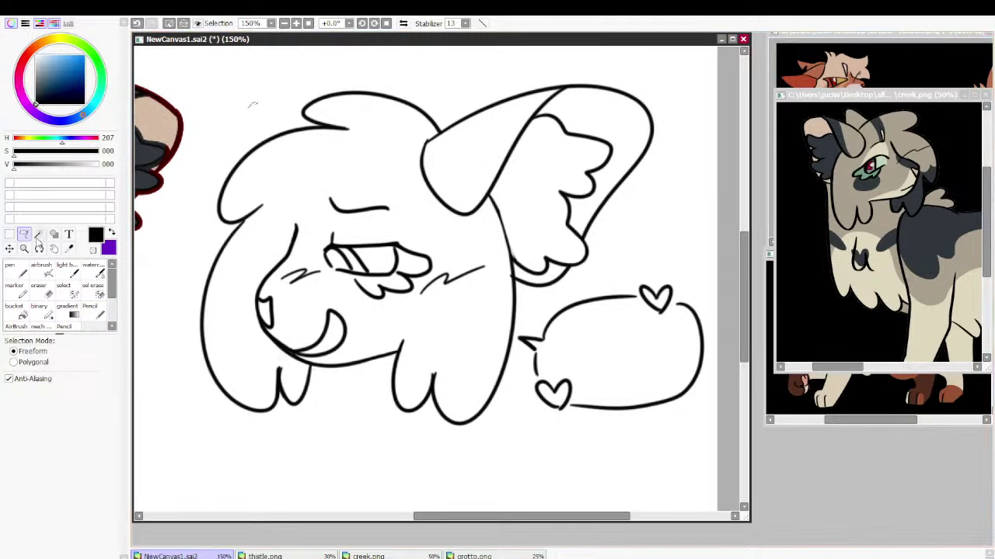
left_click(227, 109)
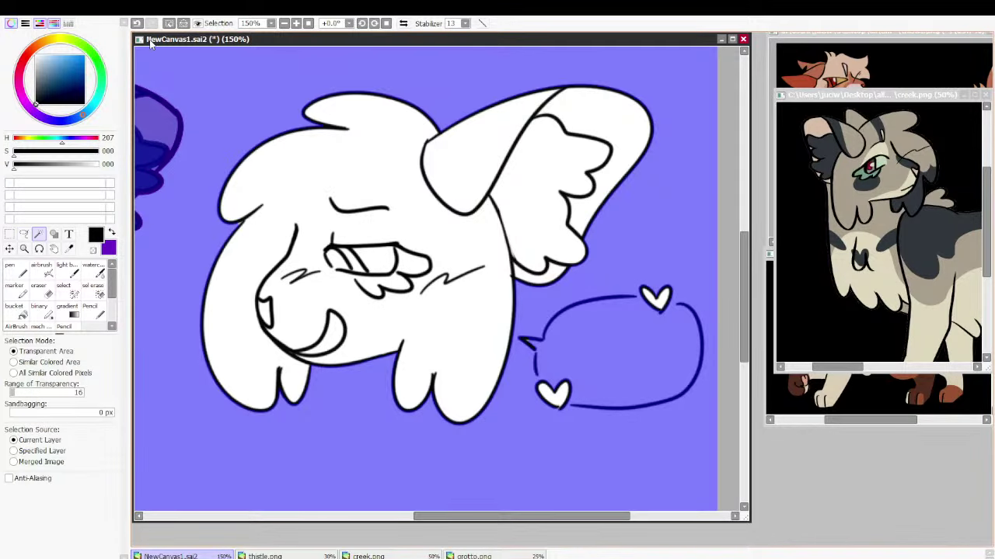
key("ctrl+d")
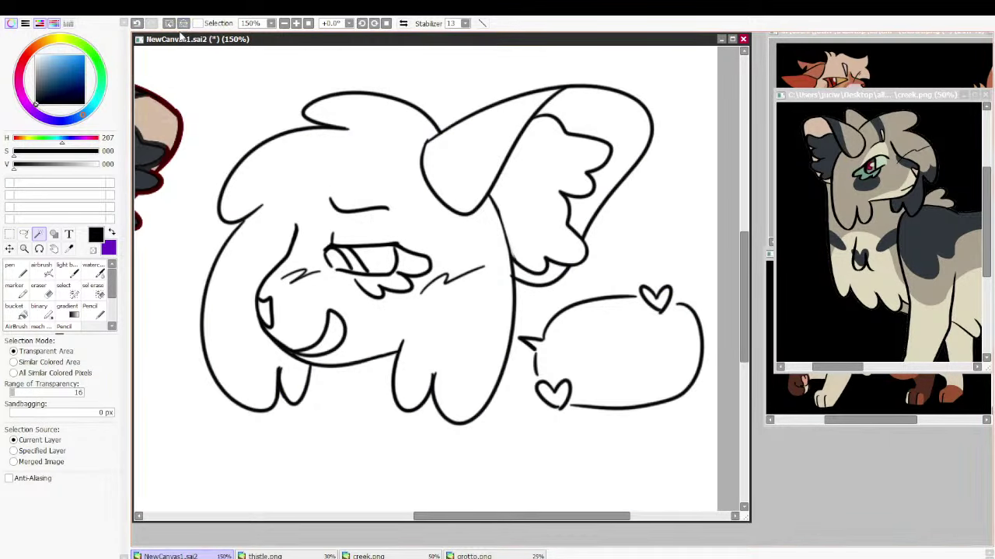
left_click(183, 25)
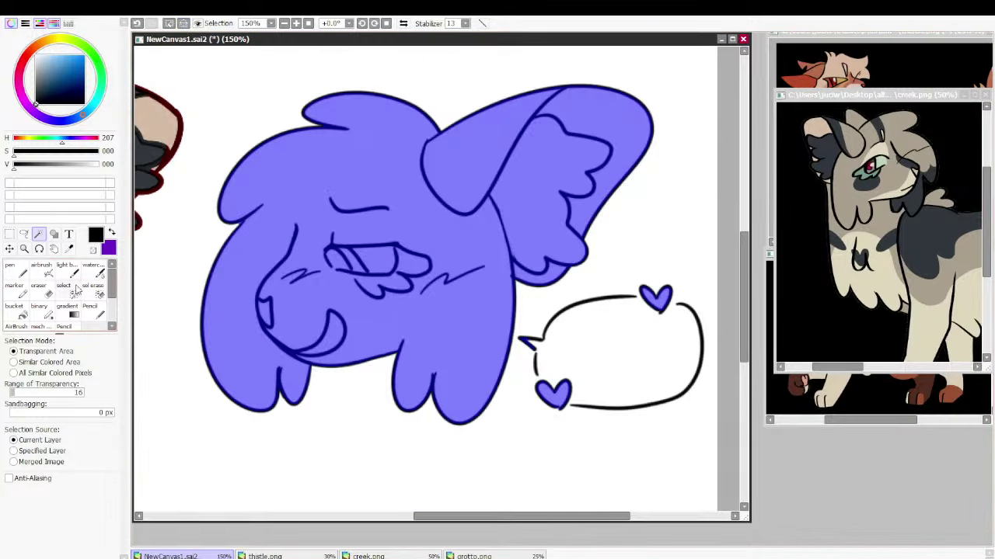
Fill the selected head with the taupe fur colour sampled from the creek.png reference using the Bucket
left_click(21, 314)
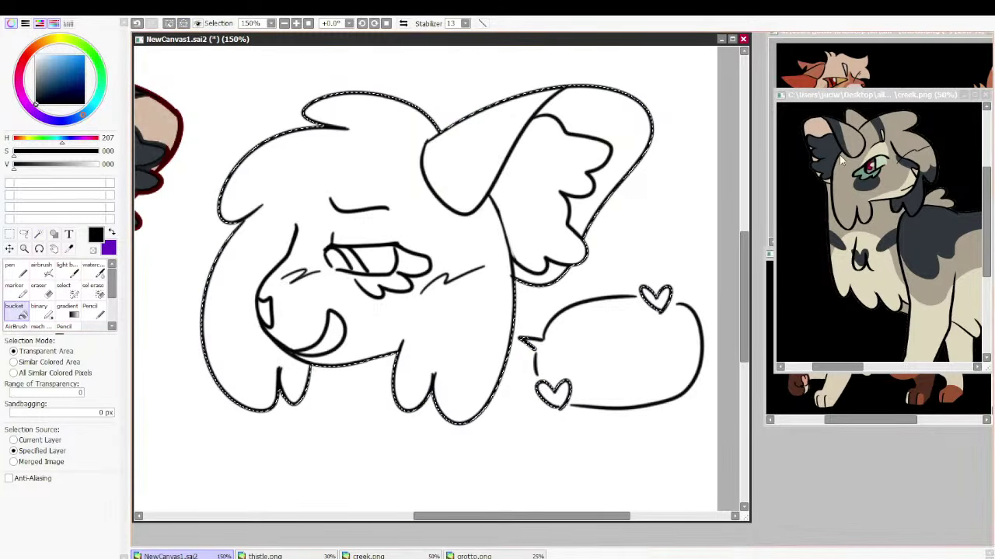
left_click(842, 185, "alt")
left_click(330, 194)
left_click(10, 234)
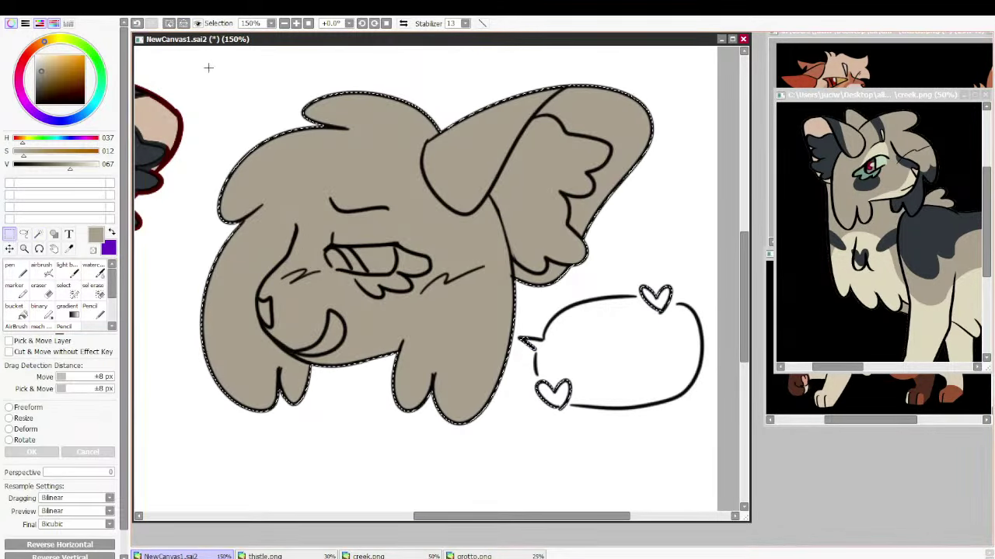
Paint both speech-bubble hearts with the Pen in the crimson sampled from the reference's eye, and clear the selection
left_click(15, 270)
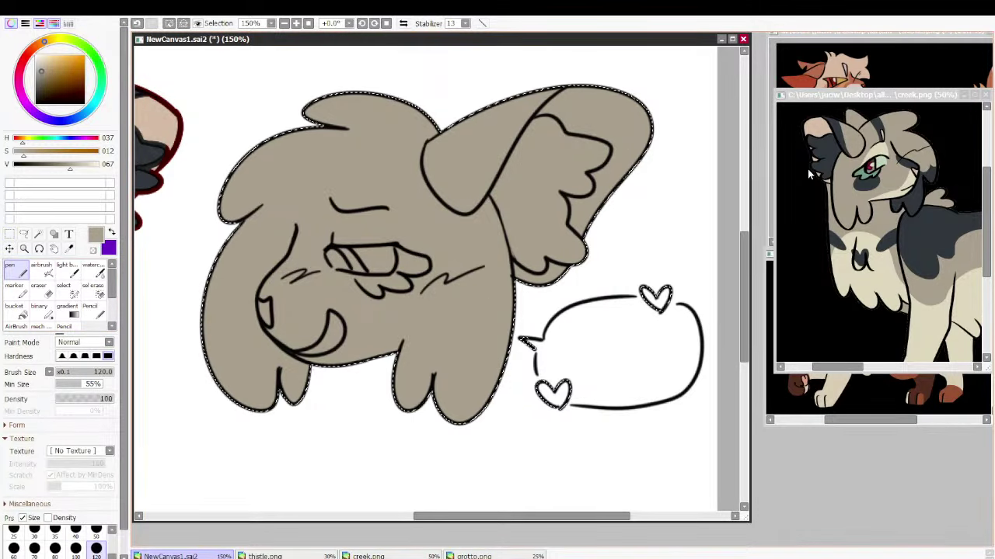
right_click(825, 128)
left_click_drag(546, 389, 556, 397)
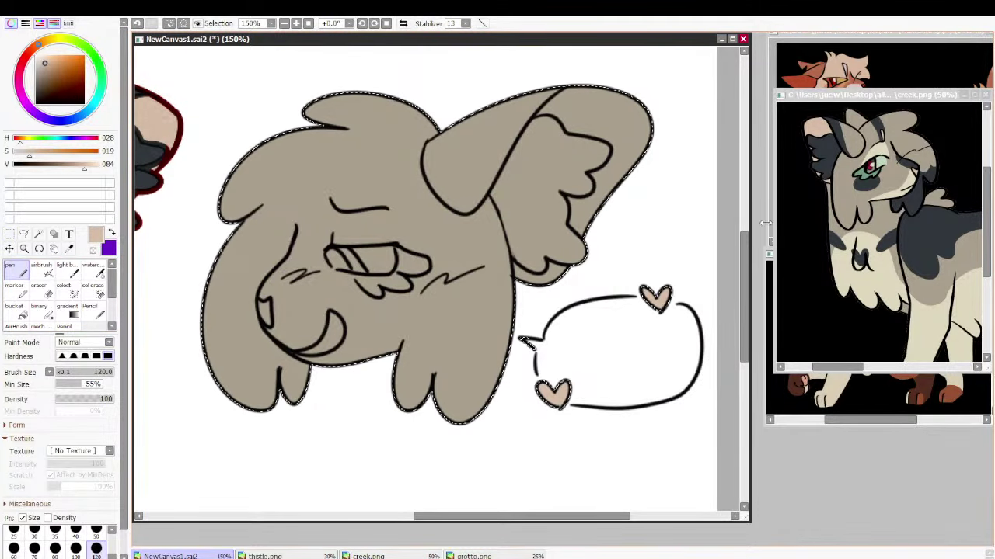
left_click(871, 167, "alt")
mouse_move(666, 333)
left_mouse_down()
mouse_move(640, 343)
mouse_move(611, 362)
left_mouse_up()
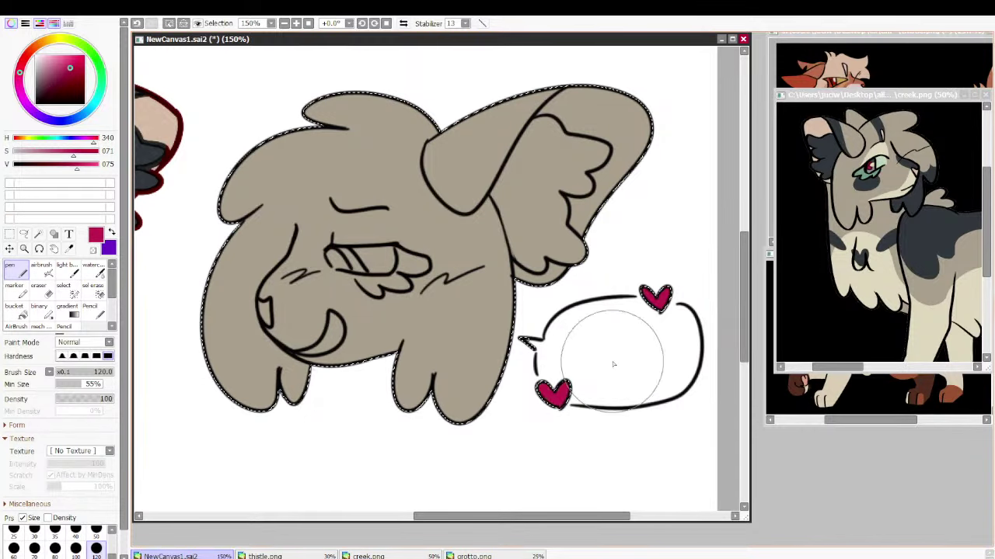
left_click(10, 234)
left_click(188, 60)
Paint the eye patch below the brow, the lower muzzle and the chin in the reference's cream with the Pen at size 35
left_click(16, 270)
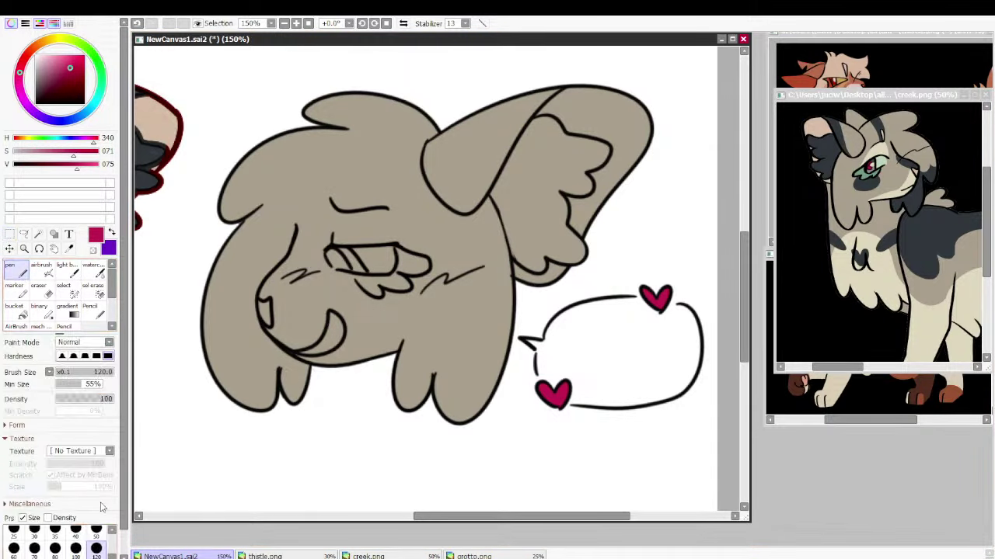
left_click(57, 536)
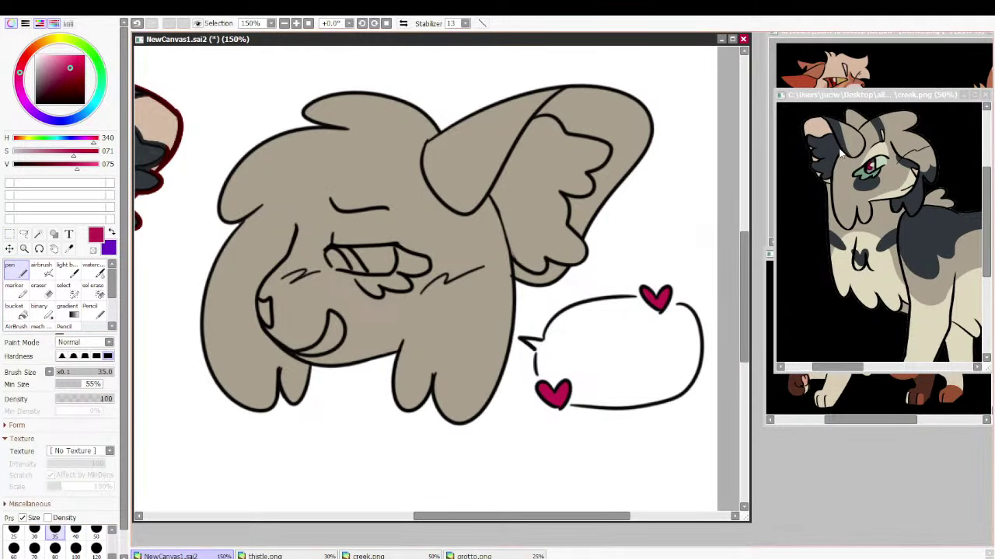
left_click(881, 155, "alt")
mouse_move(342, 206)
left_mouse_down()
mouse_move(339, 244)
mouse_move(350, 220)
mouse_move(373, 248)
mouse_move(352, 232)
mouse_move(387, 251)
mouse_move(346, 247)
mouse_move(351, 204)
left_mouse_up()
left_click(345, 195, "alt")
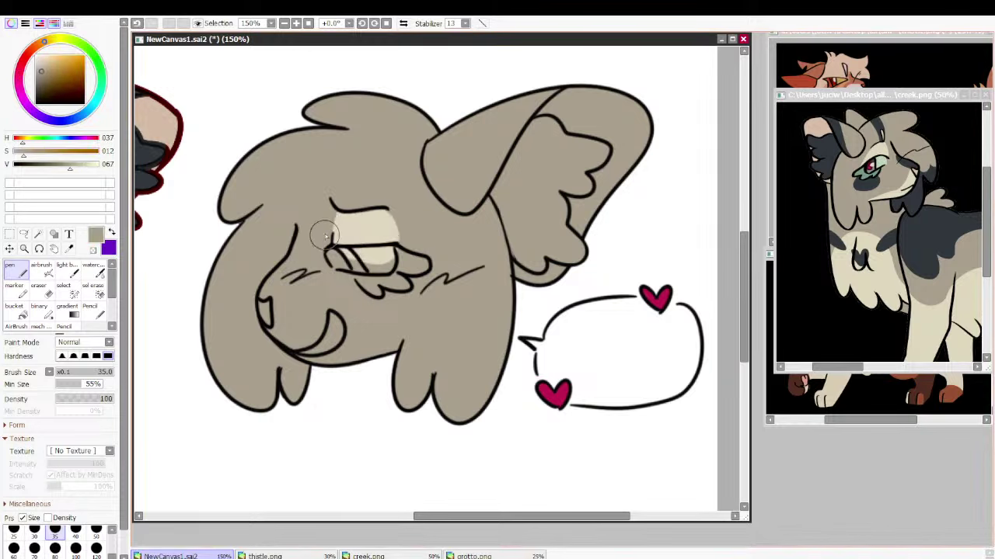
left_click(344, 238, "alt")
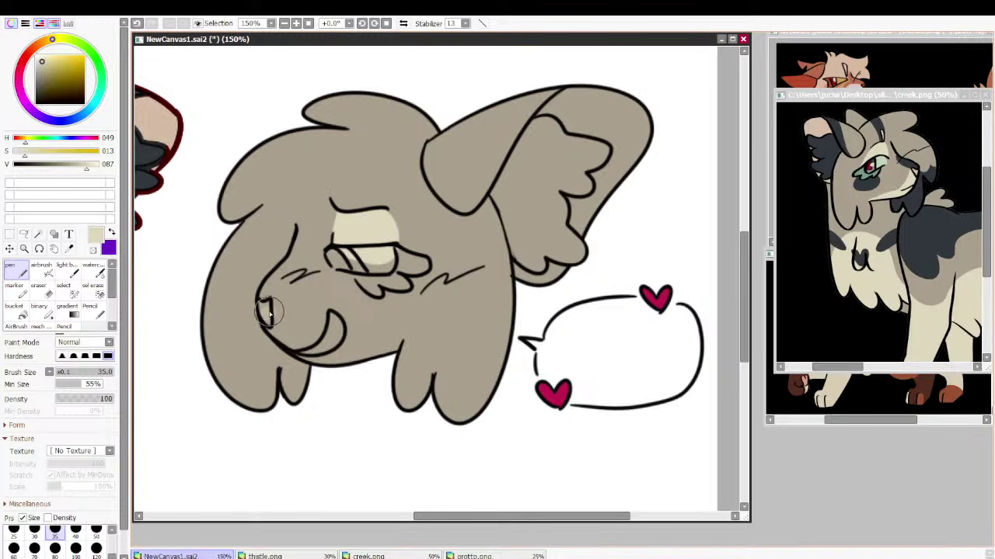
mouse_move(273, 314)
left_mouse_down()
mouse_move(342, 365)
mouse_move(311, 308)
left_mouse_up()
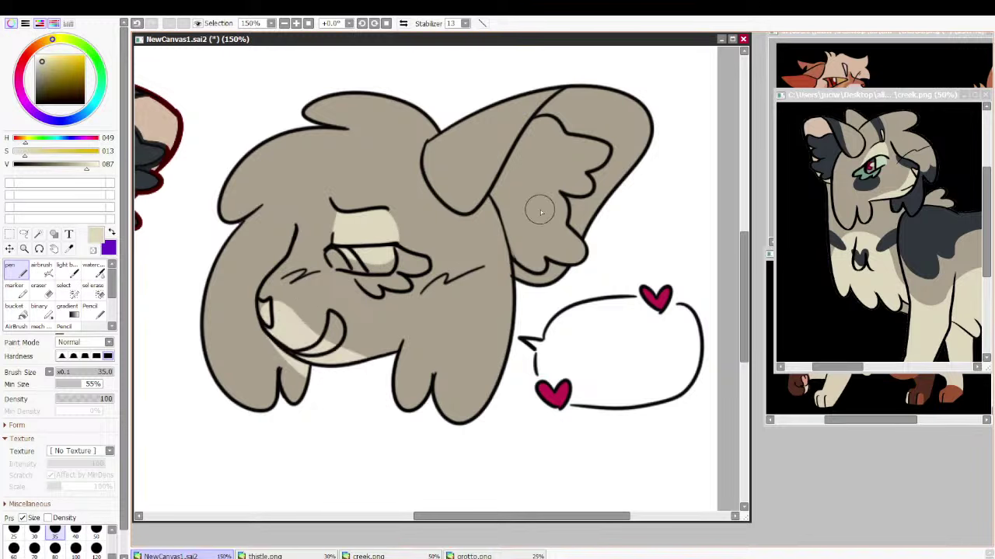
Paint a dark slate stripe along the ear's fold with the Pen in the reference's colour and trim its edges in the taupe fur colour
left_click(818, 136, "alt")
mouse_move(432, 211)
left_mouse_down()
mouse_move(465, 204)
mouse_move(590, 98)
mouse_move(553, 98)
mouse_move(461, 228)
mouse_move(499, 209)
left_mouse_up()
key("ctrl+z")
left_click(435, 216, "alt")
left_click_drag(456, 243, 444, 244)
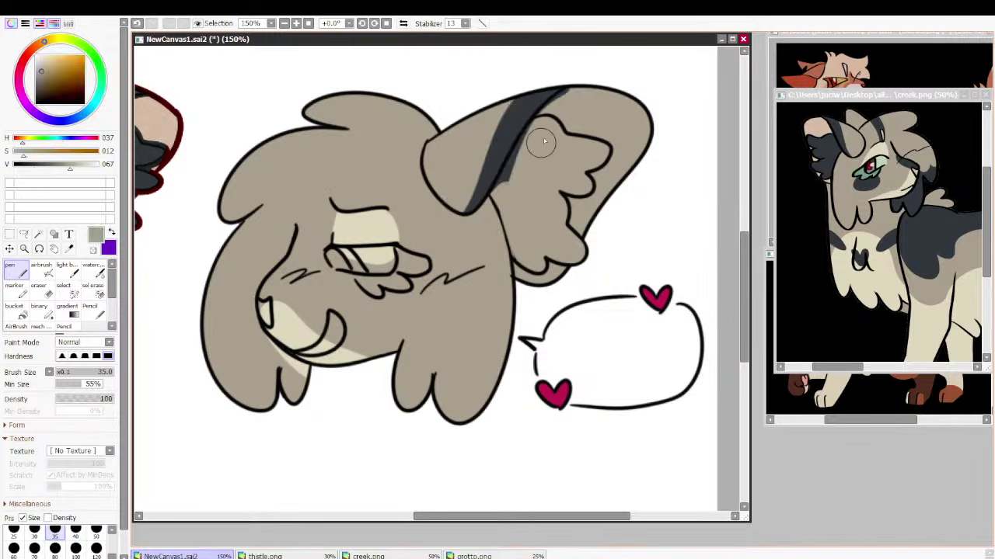
left_click_drag(581, 90, 511, 191)
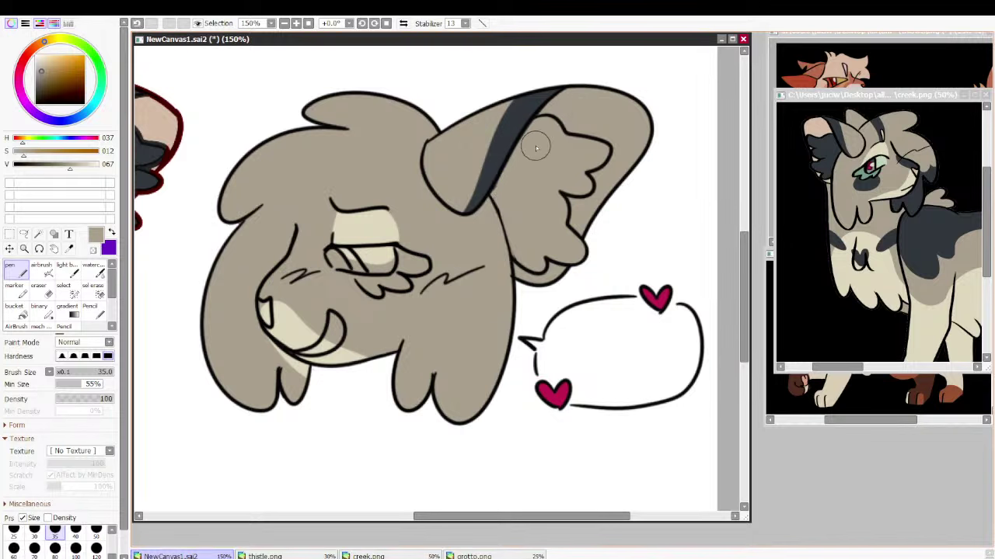
left_click(494, 177, "alt")
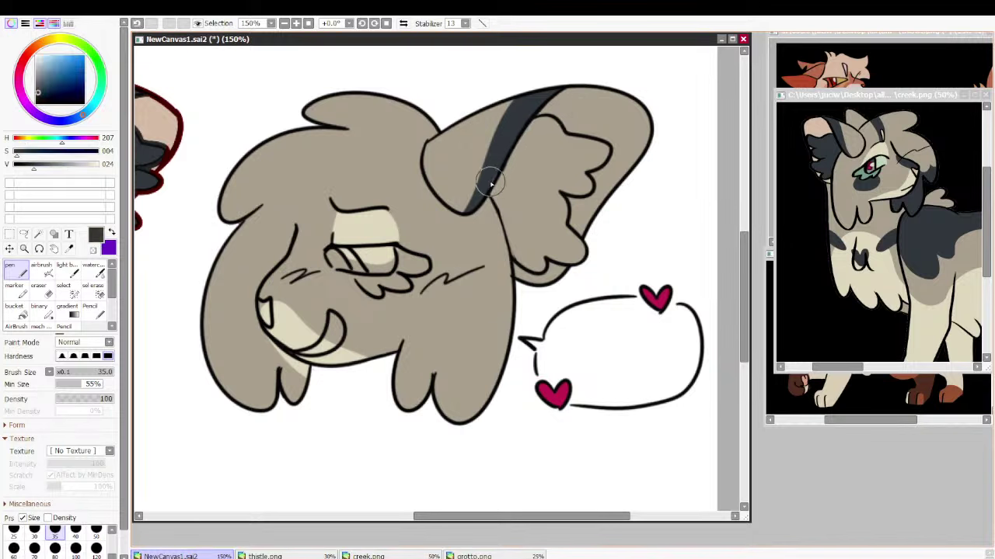
left_click(499, 214, "alt")
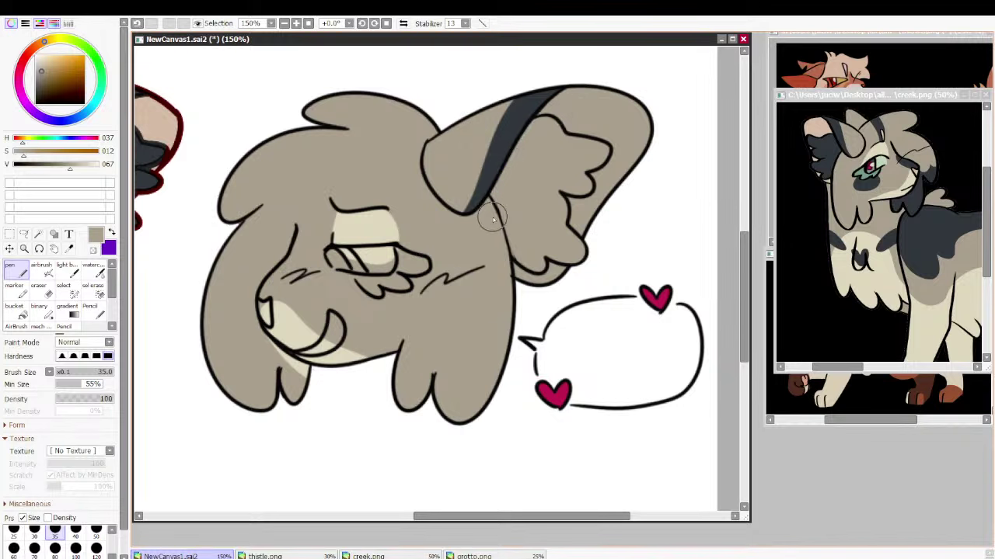
Paint a dark slate stripe from the hair tuft down the forehead to the brow and tidy its edge in taupe
left_click(497, 156, "alt")
left_click_drag(341, 207, 369, 98)
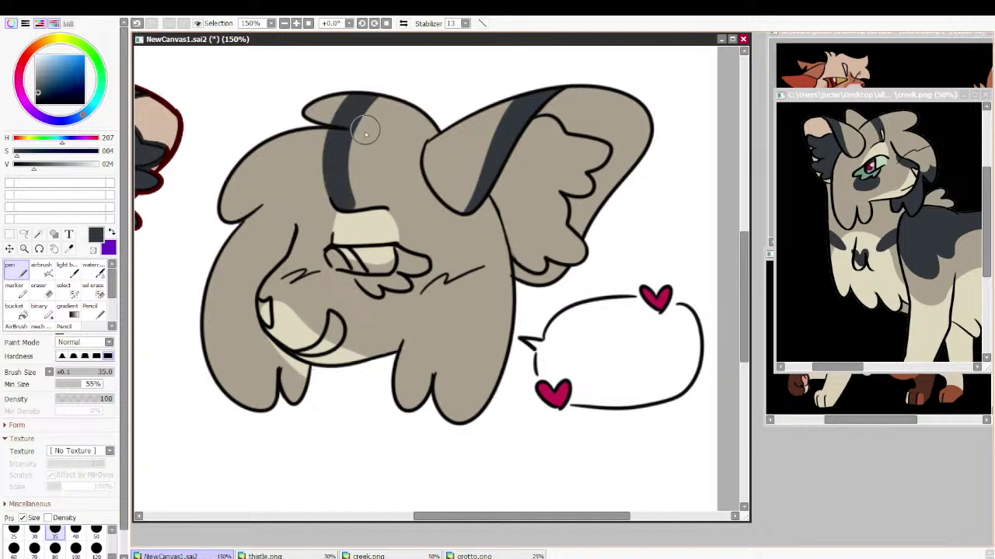
left_click(361, 180, "alt")
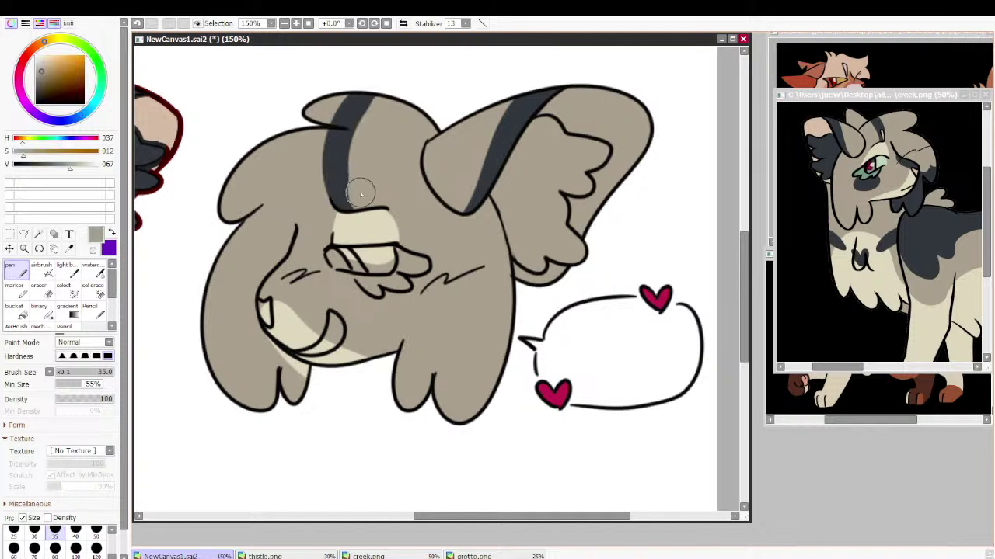
left_click_drag(355, 187, 362, 153)
left_click(21, 534)
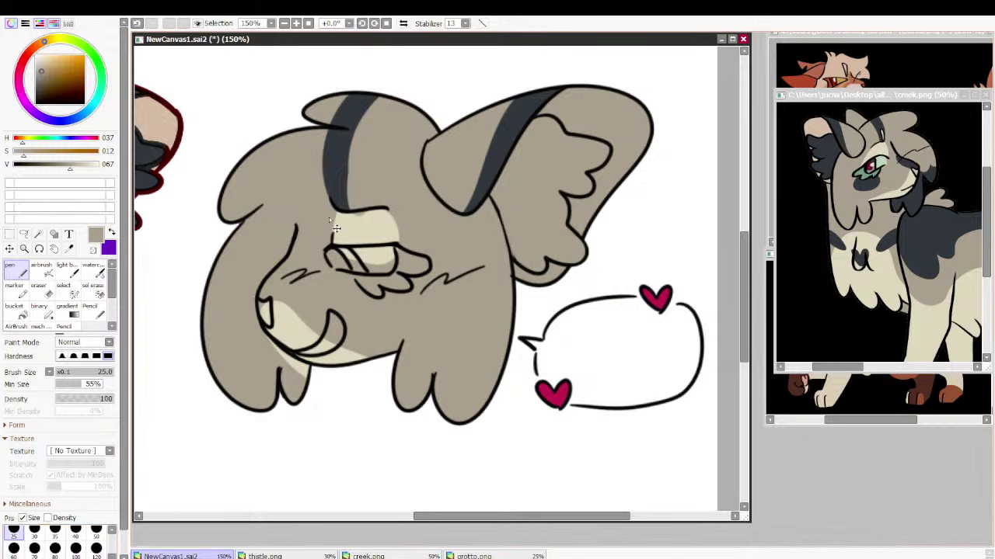
key("ctrl+z")
mouse_move(356, 210)
left_mouse_down()
mouse_move(365, 161)
mouse_move(358, 212)
left_mouse_up()
key("ctrl+z")
key("ctrl+z")
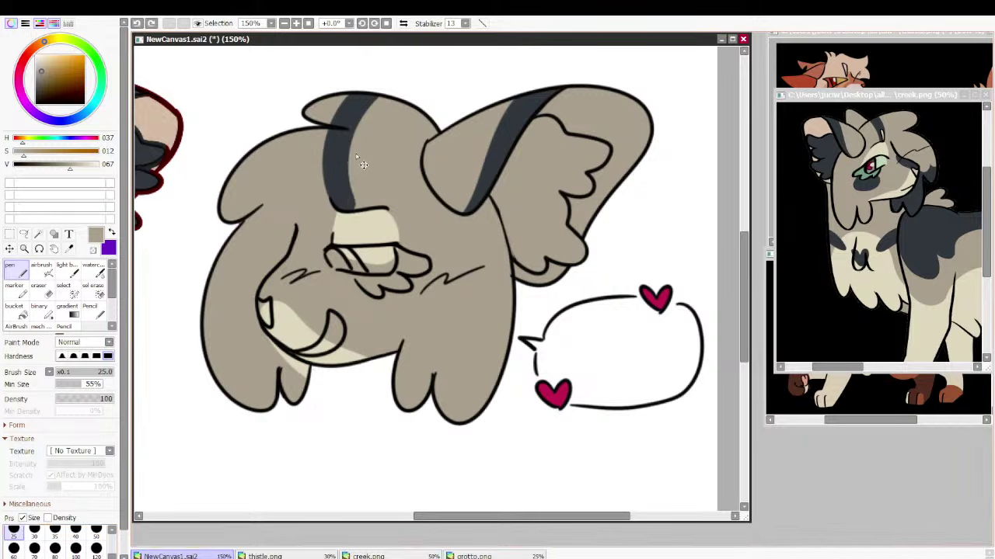
key("ctrl+y")
Paint a small cream oval on the front edge of the forehead stripe with the Pen at size 8
left_click(365, 226, "alt")
left_click(327, 181)
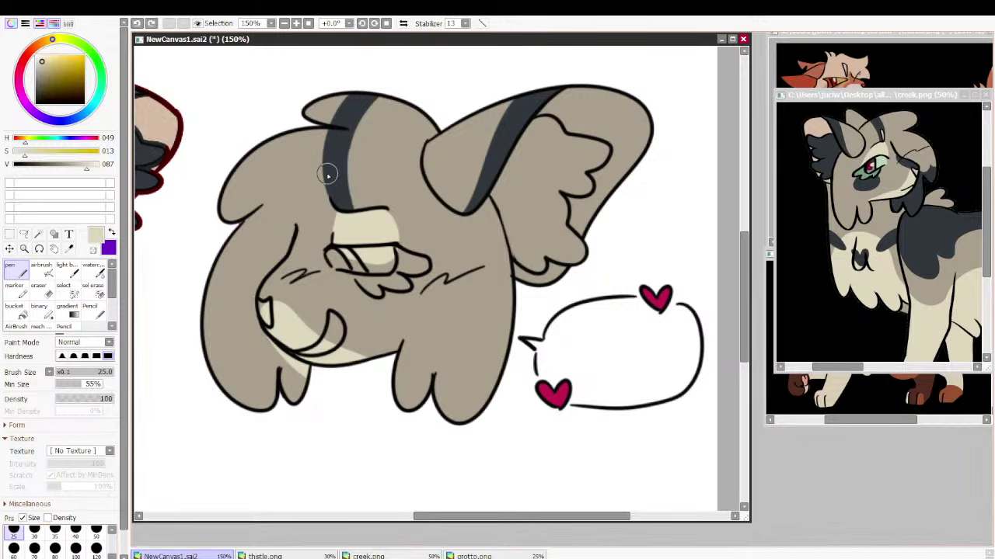
left_click(112, 532)
left_click(76, 532)
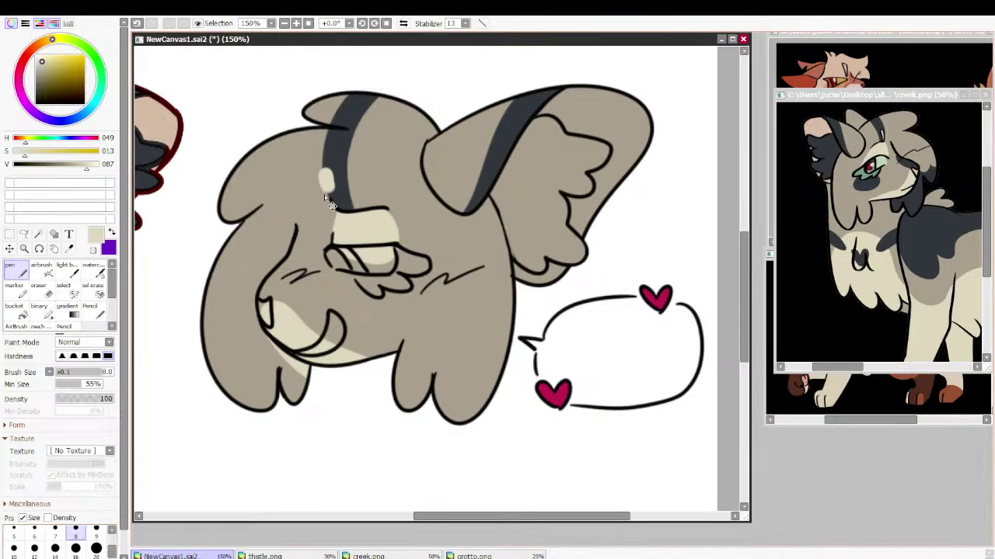
key("ctrl+z")
left_click_drag(324, 168, 325, 182)
Outline the cream forehead oval in black with the Pencil at size 5
left_click(291, 153, "alt")
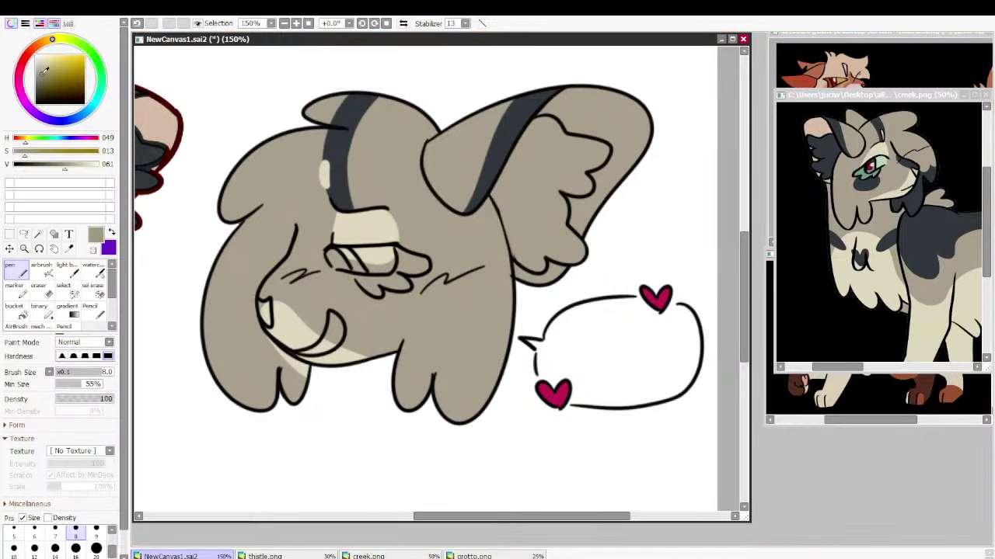
left_click(248, 215, "alt")
left_click(94, 312)
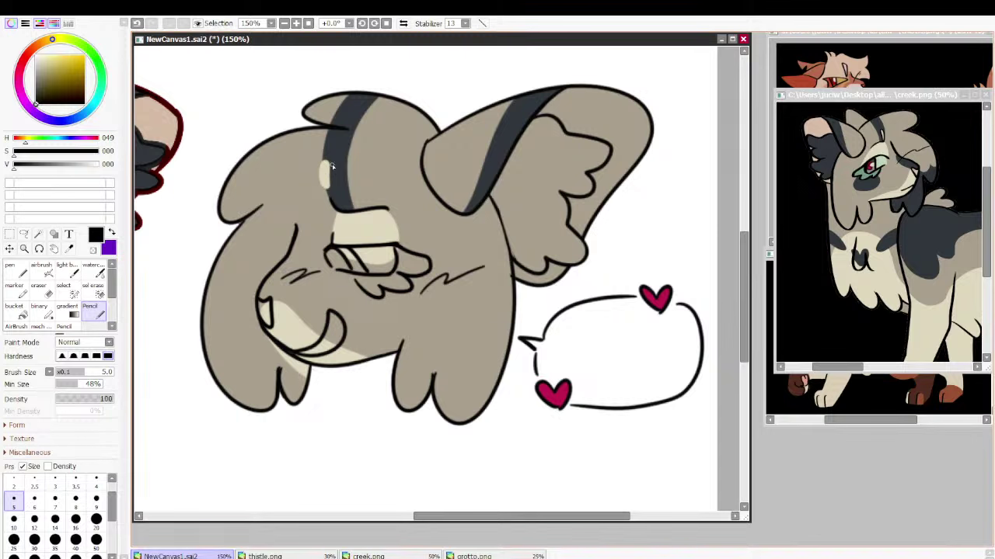
key("ctrl+z")
mouse_move(327, 184)
left_mouse_down()
mouse_move(326, 158)
mouse_move(328, 184)
left_mouse_up()
key("ctrl+z")
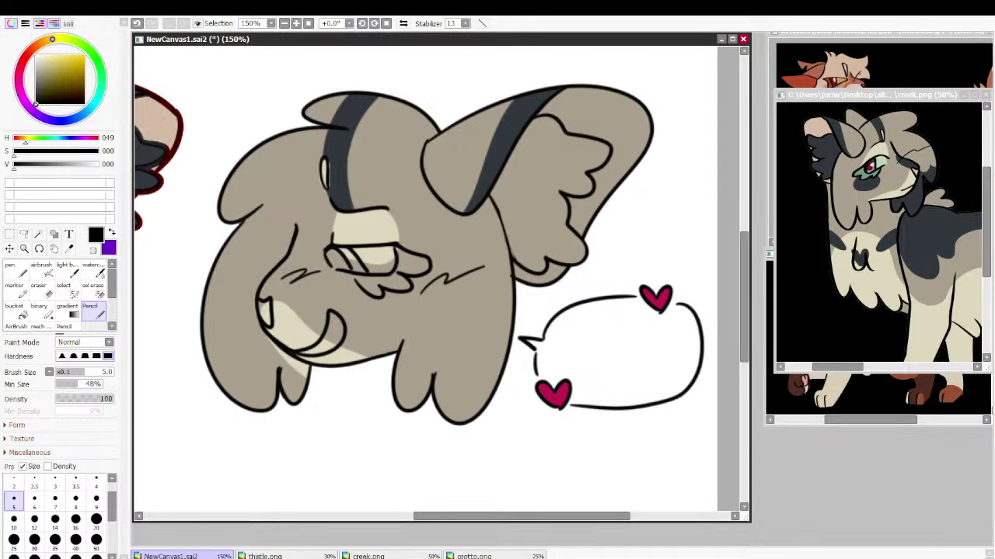
Paint the inside rim of the open ear in the reference's pinkish beige with the Pen at size 20
left_click(334, 153, "alt")
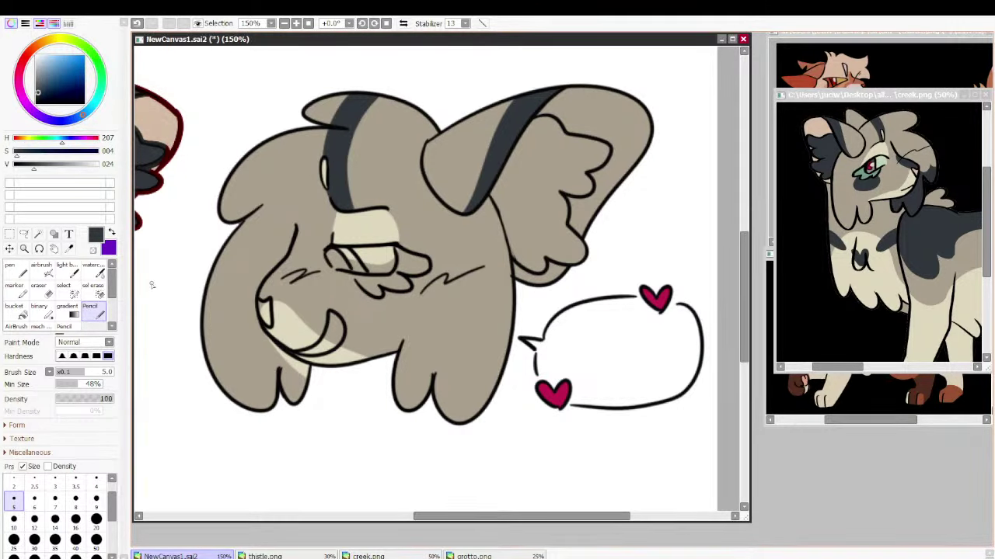
left_click(15, 268)
left_click(839, 138, "alt")
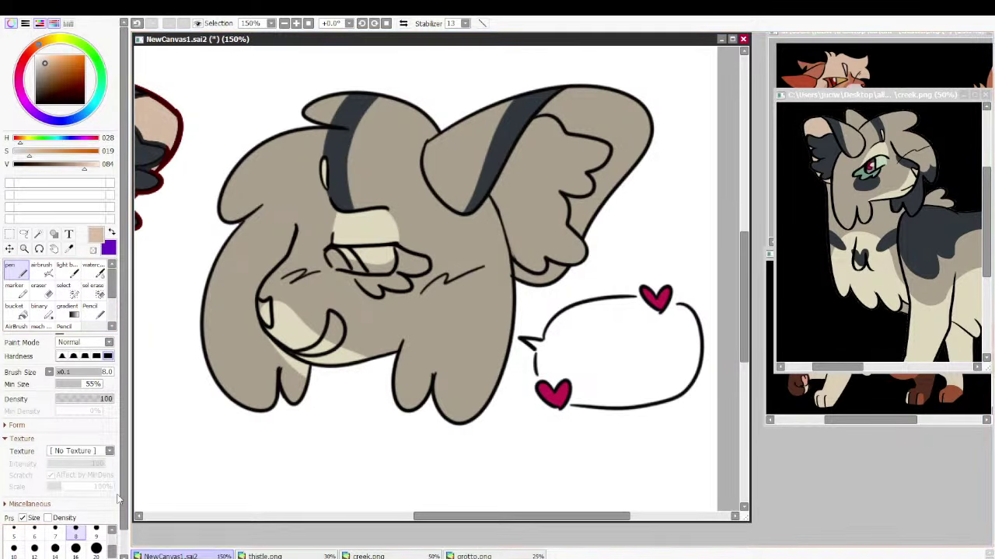
left_click(95, 548)
mouse_move(582, 91)
left_mouse_down()
mouse_move(554, 139)
mouse_move(606, 148)
mouse_move(528, 278)
mouse_move(517, 232)
mouse_move(599, 99)
left_mouse_up()
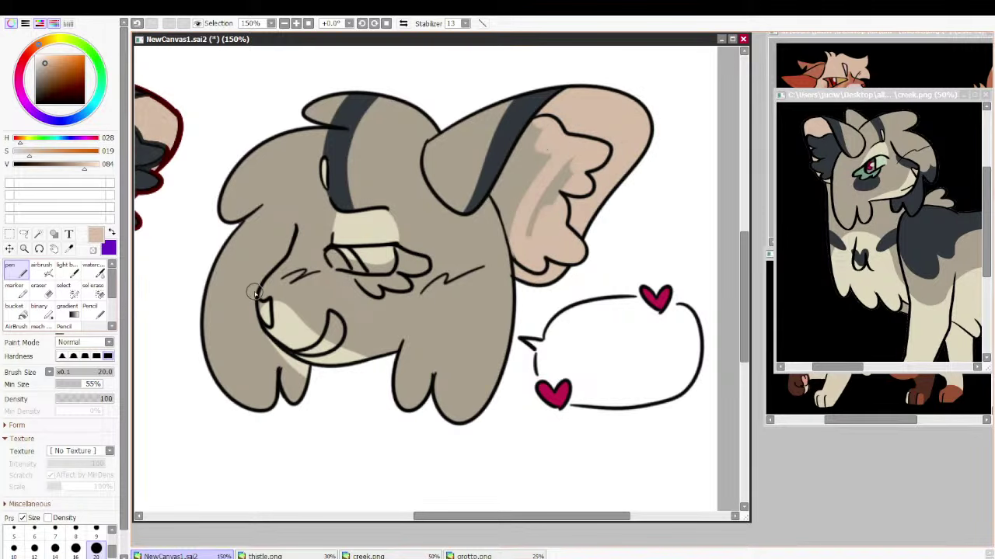
Fill the fur tuft inside the ear with the reference's dark slate using the Bucket
left_click(15, 309)
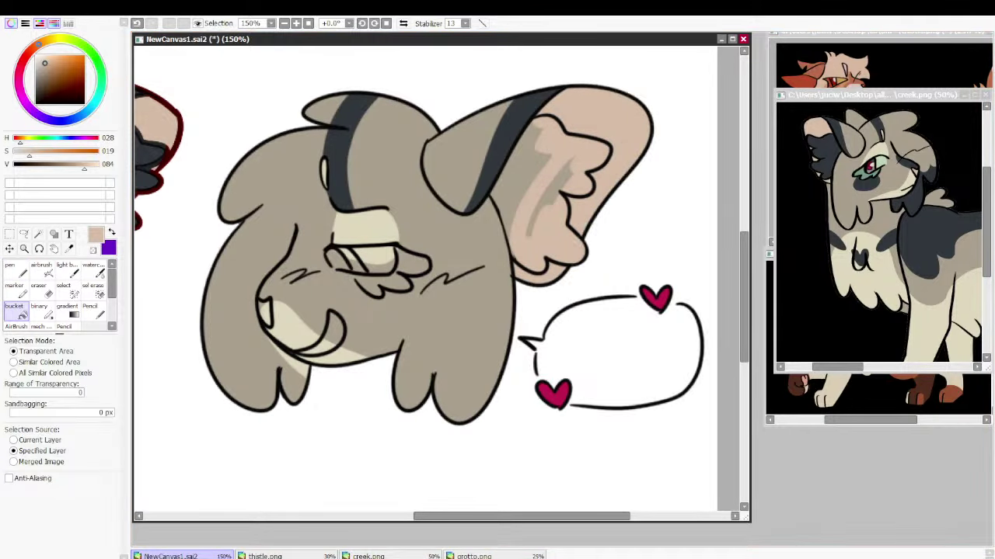
right_click(831, 138)
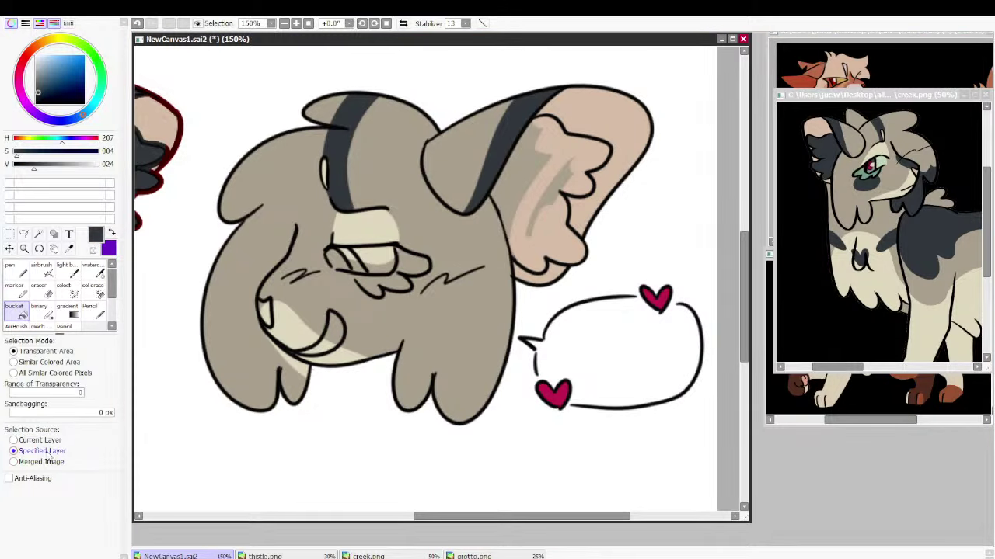
key("alt+Tab")
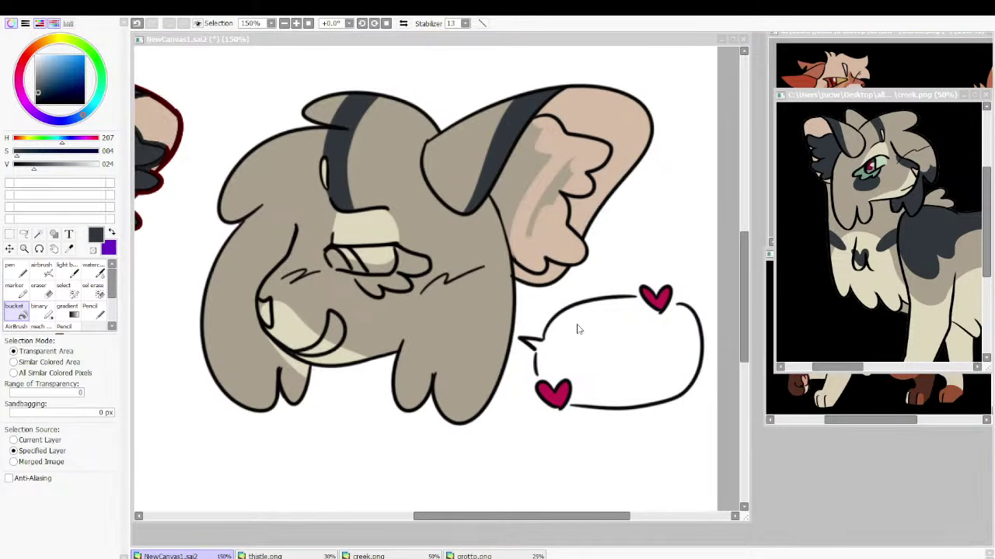
left_click(547, 188)
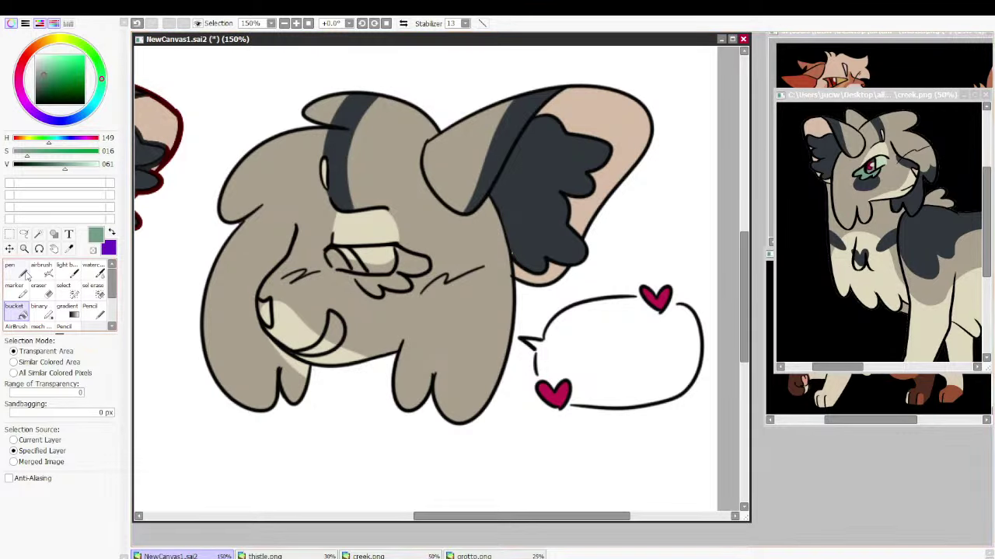
Paint dark slate patches under the eye and along the bridge of the nose with the Pen at size 20
key("n")
mouse_move(383, 301)
left_mouse_down()
mouse_move(392, 289)
mouse_move(359, 270)
left_mouse_up()
mouse_move(274, 282)
left_mouse_down()
mouse_move(289, 256)
mouse_move(281, 296)
left_mouse_up()
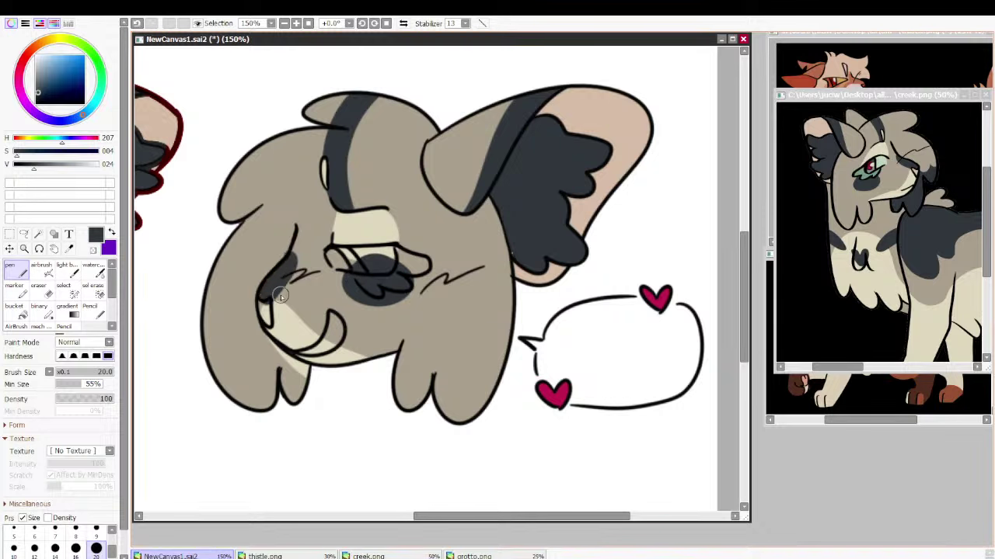
left_click_drag(355, 274, 400, 281)
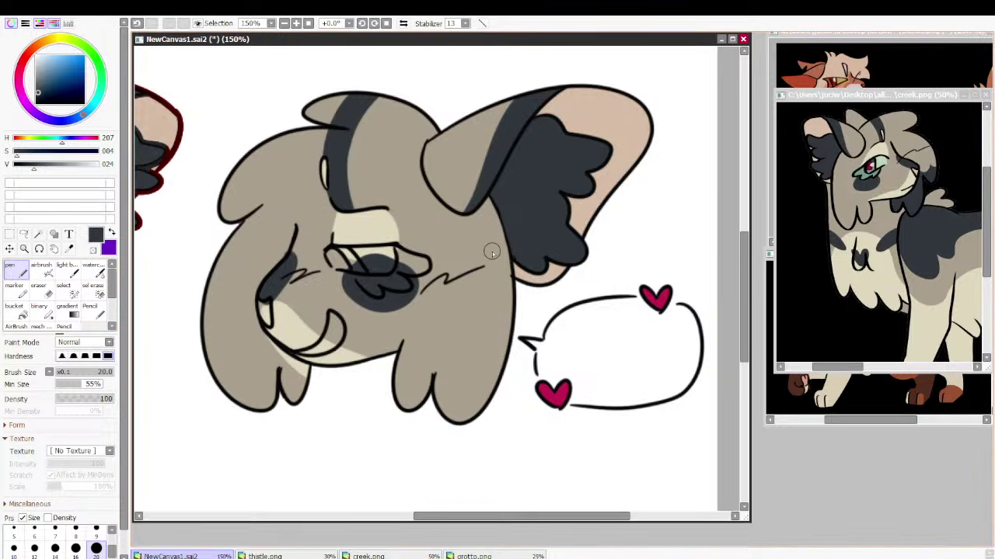
Try to fill the tufts below the eye with the reference's green using the Bucket, and undo the fill
left_click(25, 316)
right_click(281, 360)
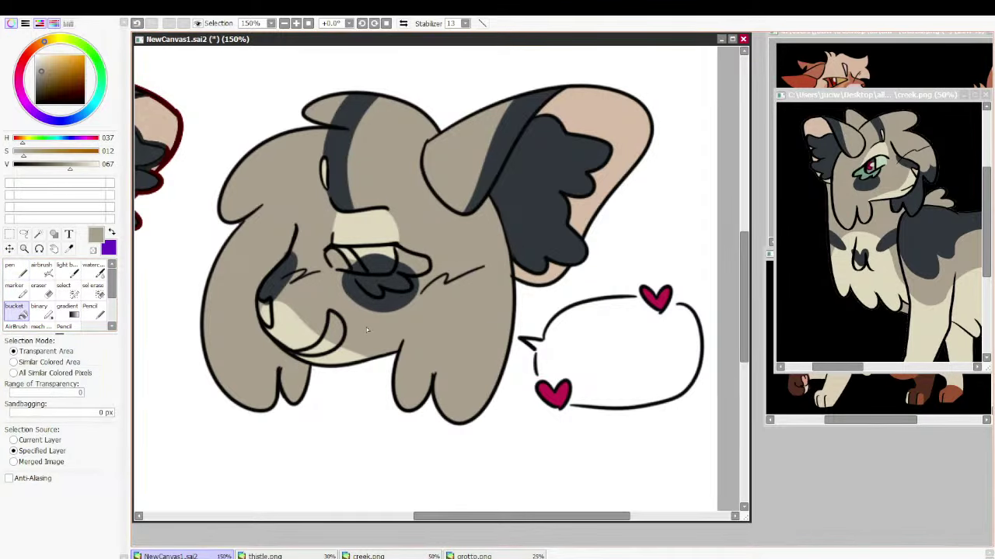
left_click(863, 177, "alt")
left_click(393, 280)
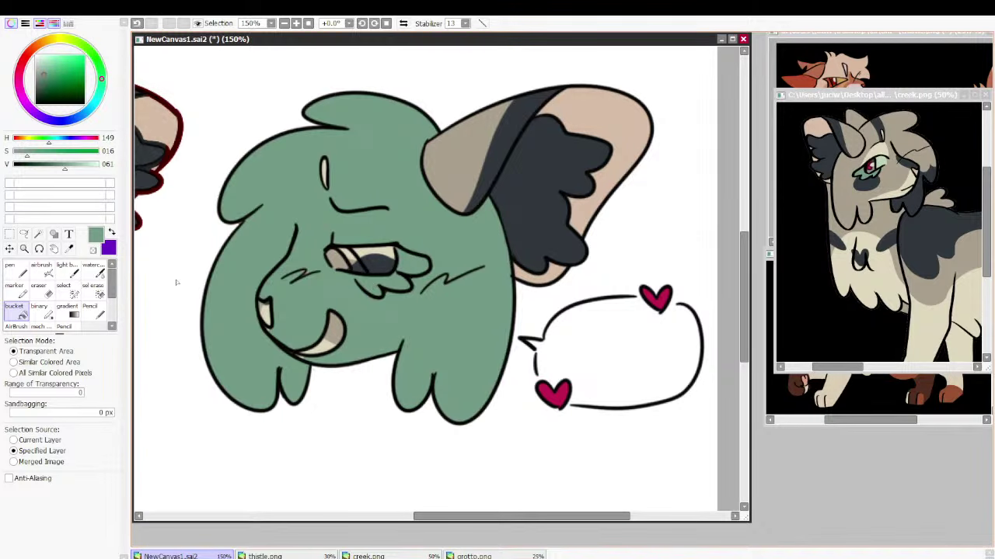
key("n")
key("ctrl+z")
Paint the tufts around the eye in green with the Pen and the eyeball in the reference's pale green
mouse_move(368, 284)
left_mouse_down()
mouse_move(407, 281)
mouse_move(402, 268)
mouse_move(396, 290)
mouse_move(387, 292)
mouse_move(390, 279)
mouse_move(383, 285)
mouse_move(398, 314)
mouse_move(386, 278)
mouse_move(395, 294)
mouse_move(412, 295)
mouse_move(372, 253)
left_mouse_up()
left_click(396, 290, "alt")
left_click(387, 283, "alt")
key("ctrl+z")
left_click(393, 301, "alt")
left_click(391, 285, "alt")
left_click(394, 295, "alt")
right_click(884, 159)
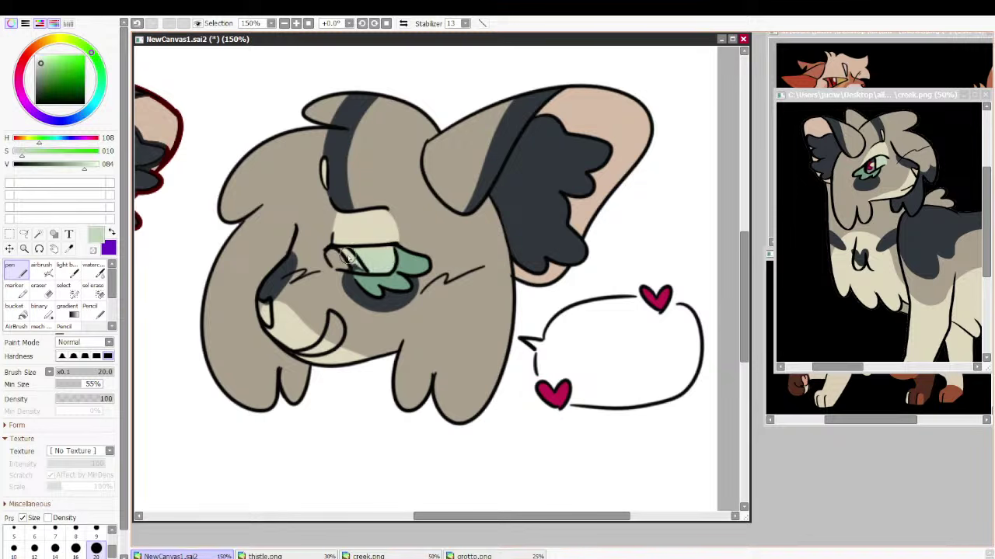
Paint the slanted band and front corner of the eye in grey and dark slate tones with the Pen
left_click(874, 165, "alt")
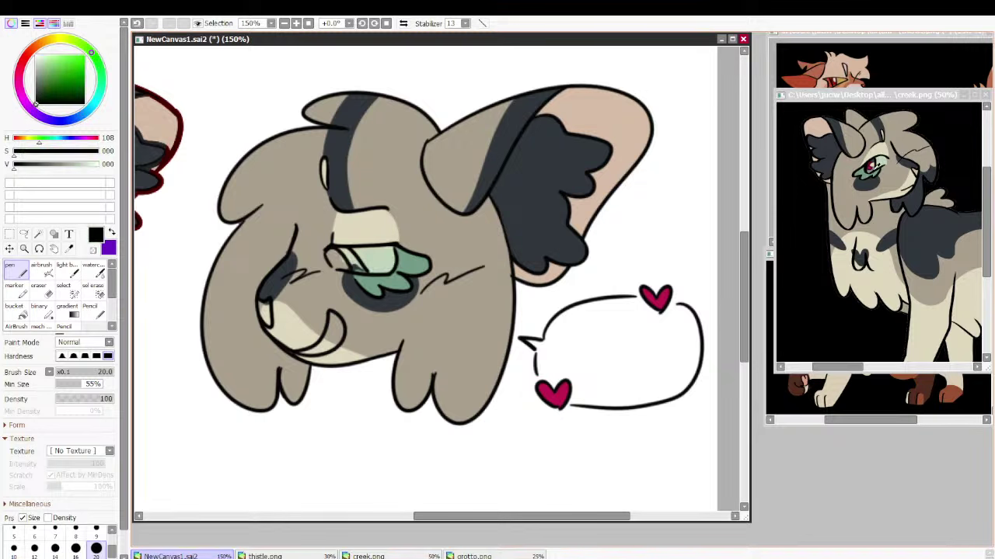
left_click(840, 177, "alt")
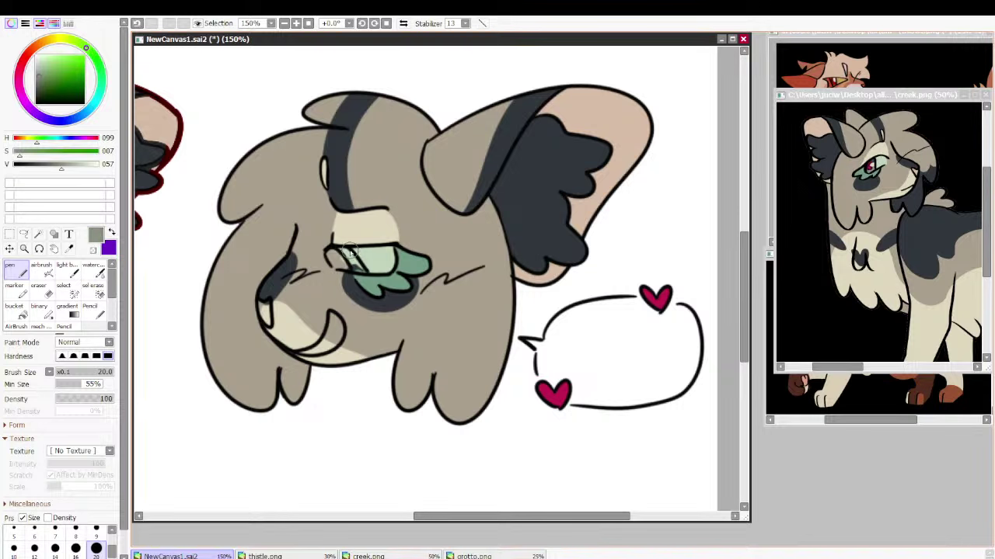
mouse_move(350, 250)
left_mouse_down()
mouse_move(340, 258)
mouse_move(367, 268)
left_mouse_up()
left_click(374, 261, "alt")
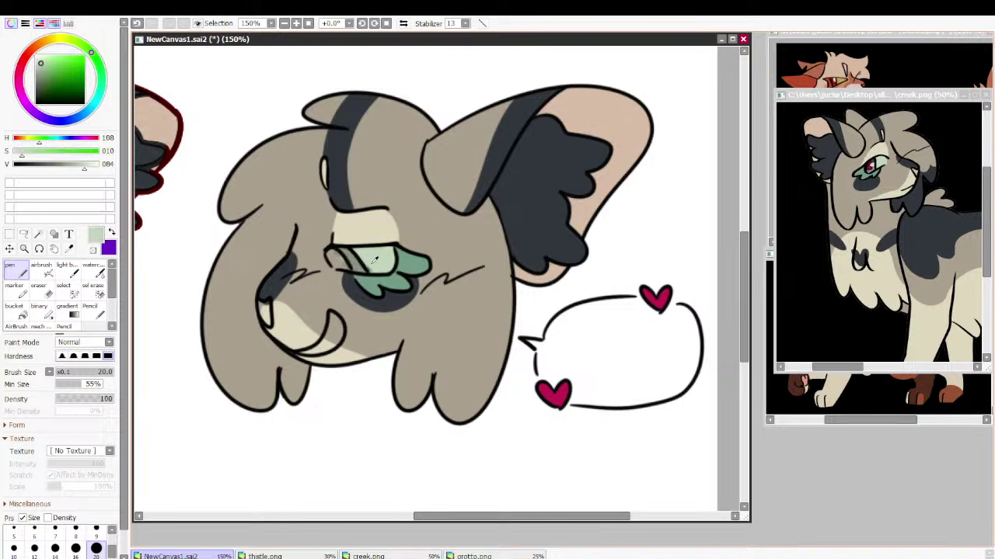
left_click(876, 160, "alt")
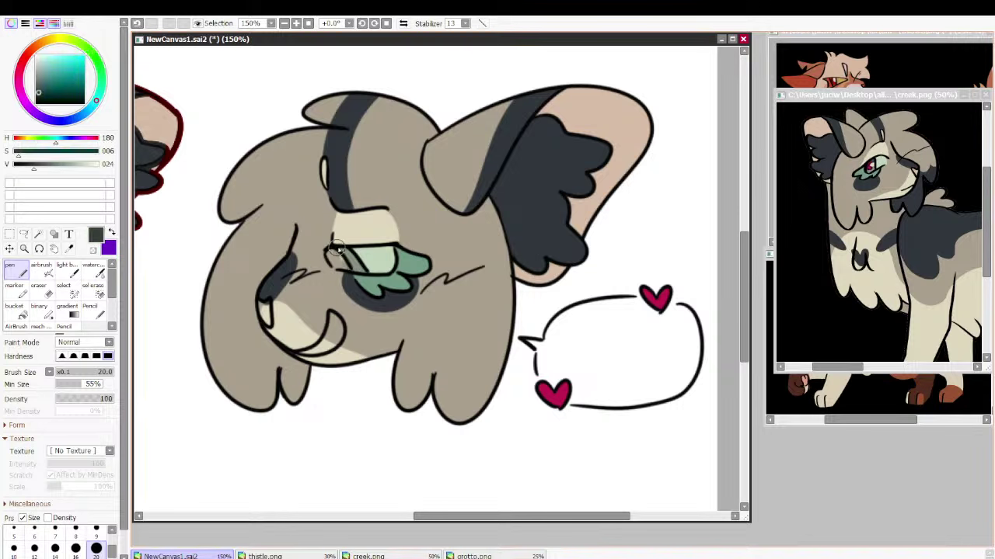
left_click_drag(335, 248, 364, 267)
left_click(378, 259, "alt")
left_click(347, 263, "alt")
Paint the iris in the dark maroon and crimson sampled from the front-view headshot's eye
left_click_drag(303, 202, 530, 226)
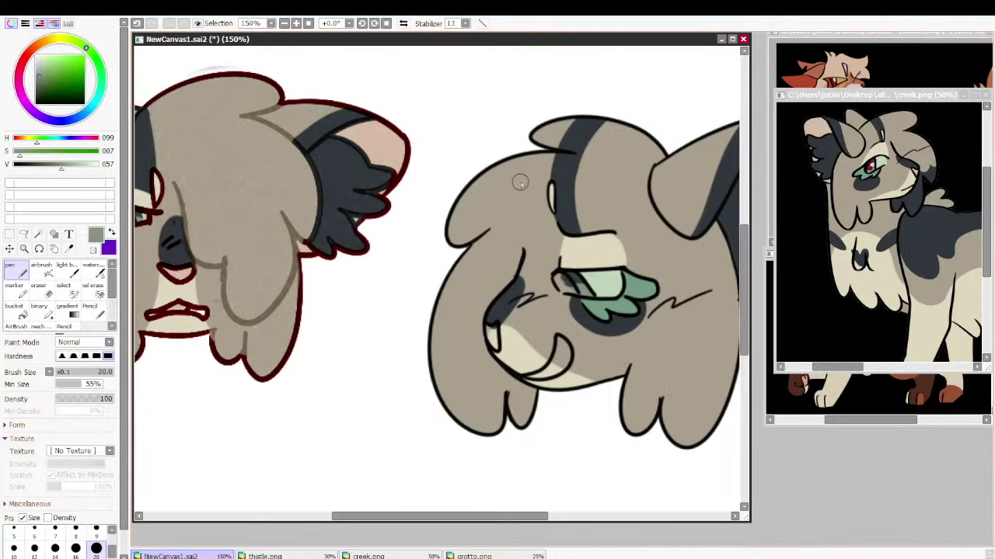
left_click_drag(520, 183, 553, 190)
left_click(164, 225, "alt")
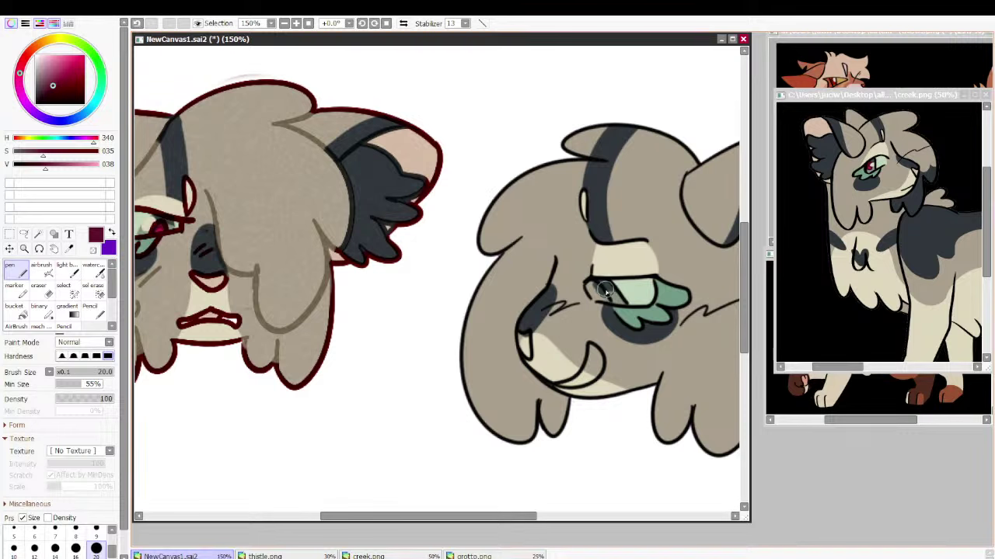
left_click_drag(604, 289, 598, 294)
left_click(158, 231, "alt")
left_click_drag(593, 299, 612, 302)
Paint the nose in the pinkish beige sampled from the front-view headshot and fill in the smile's corner with cream
left_click(533, 362, "alt")
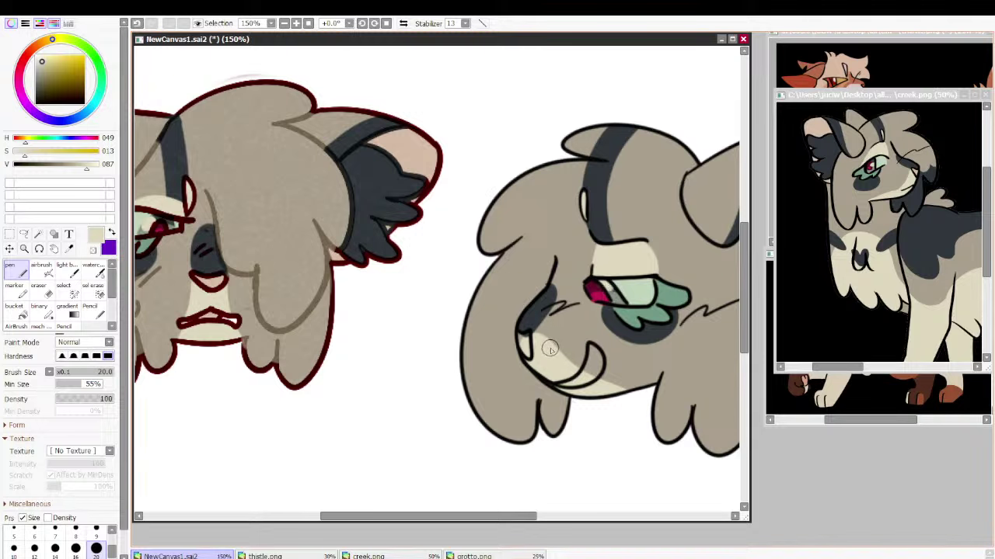
left_click(230, 288, "alt")
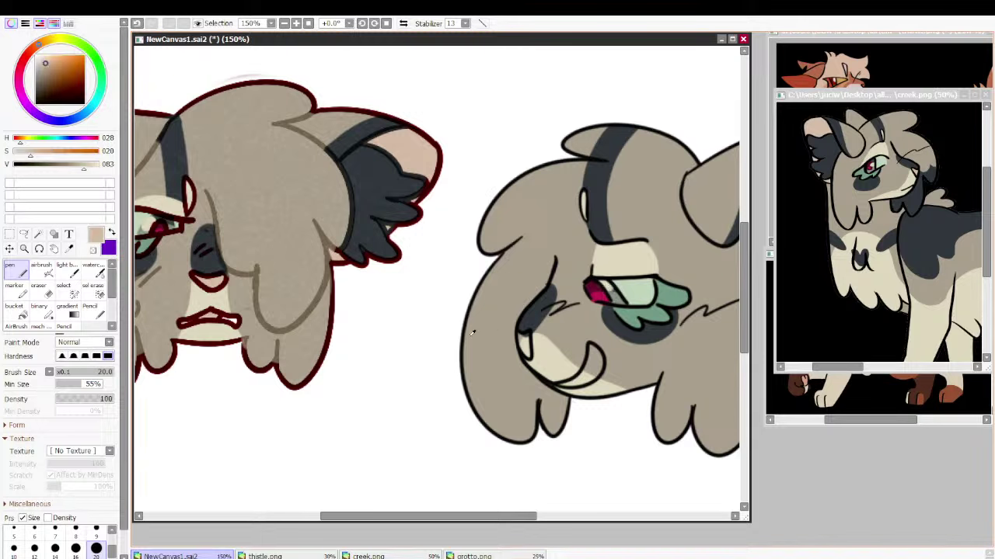
left_click(526, 328, "alt")
left_click(610, 284, "alt")
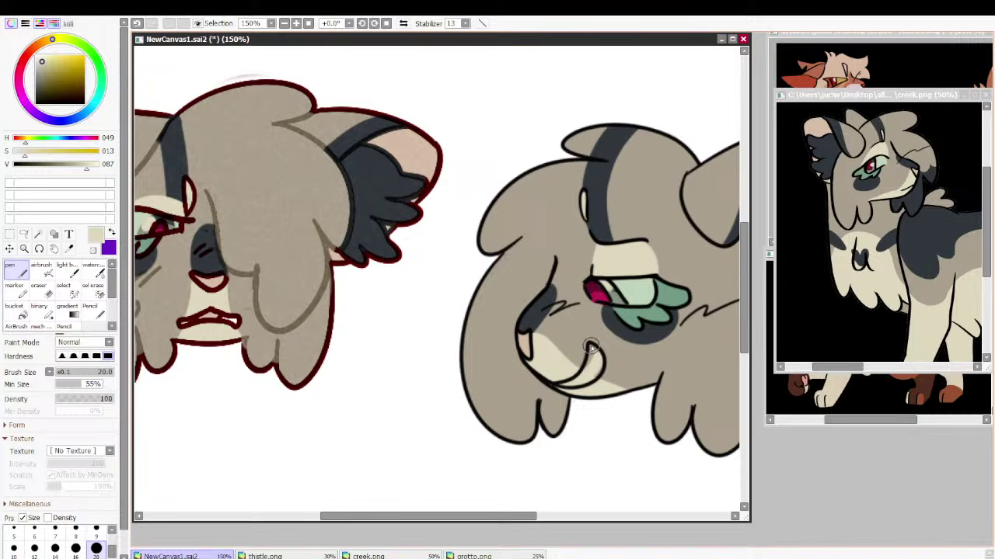
scroll(666, 247, "down", 1)
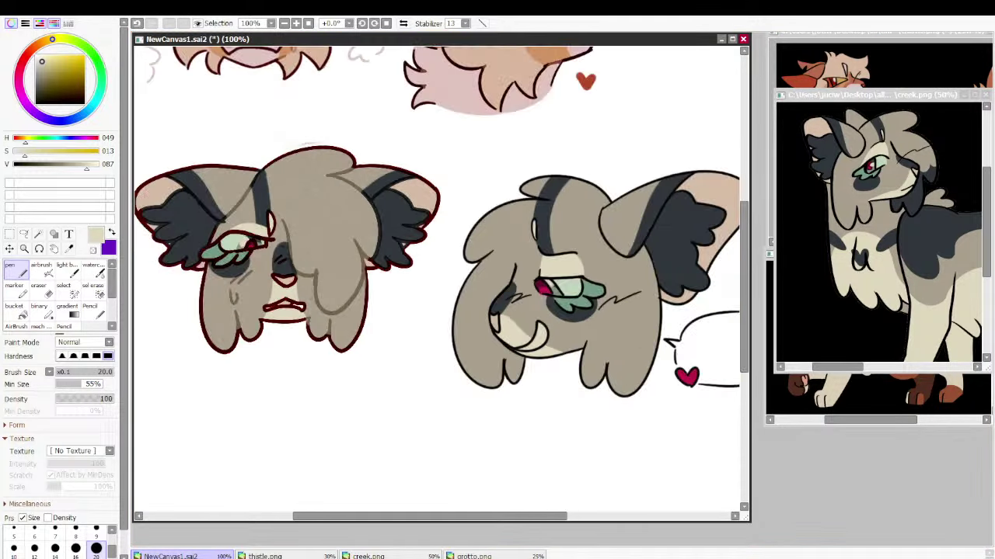
Recolour the line art of the side-view headshot and its speech bubble in dark maroon sampled from the front-view headshot's outline, at brush size 120
left_click_drag(666, 247, 611, 243)
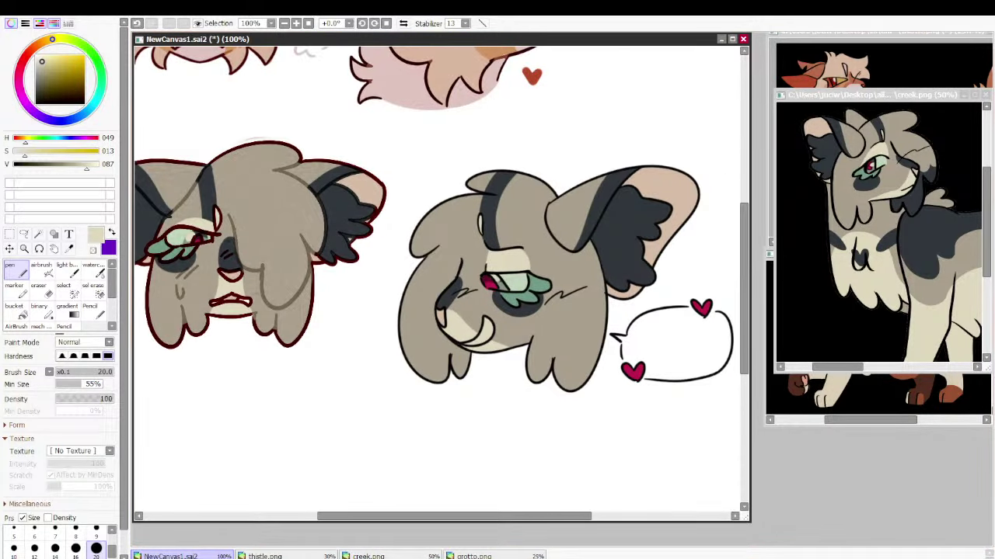
left_click(228, 316, "alt")
key("bracketright")
key("bracketright")
key("bracketright")
key("bracketright")
key("bracketright")
key("bracketright")
key("bracketright")
key("bracketright")
key("bracketright")
key("bracketright")
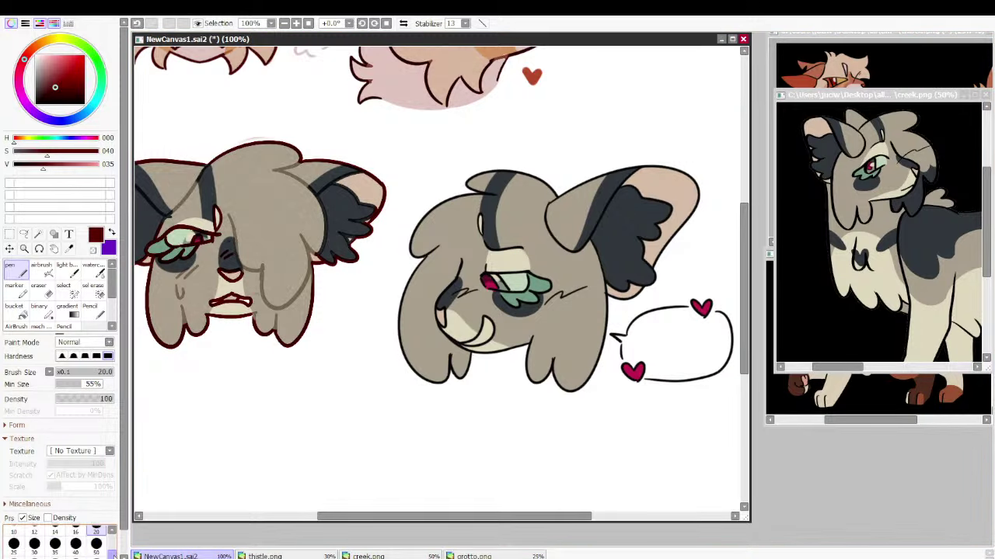
mouse_move(435, 311)
left_mouse_down()
mouse_move(593, 189)
mouse_move(548, 259)
left_mouse_up()
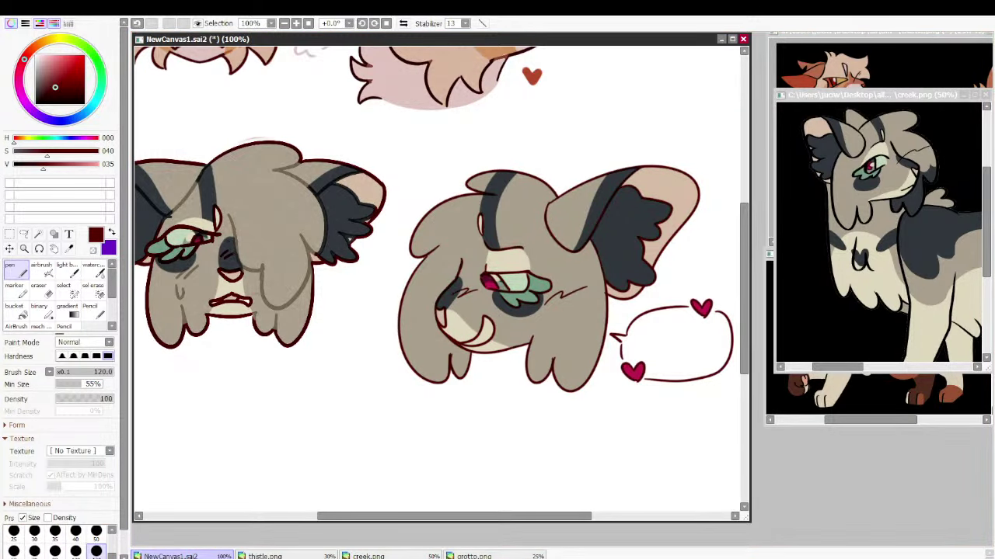
Recolour the inner lines of the ear in the sampled taupe fur and dark slate marking colours with the Pen at size 50
key("Page_Up")
left_click(96, 531)
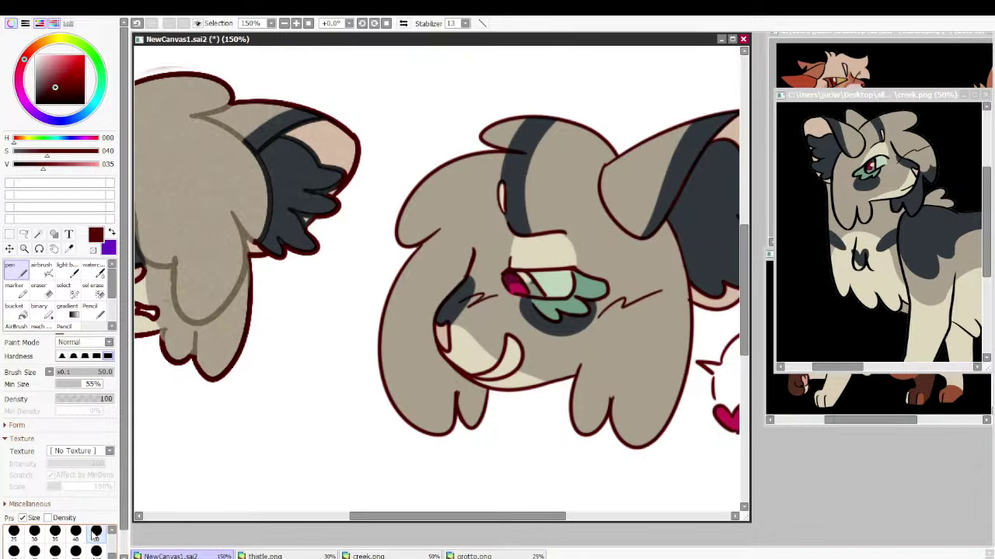
left_click(437, 230, "alt")
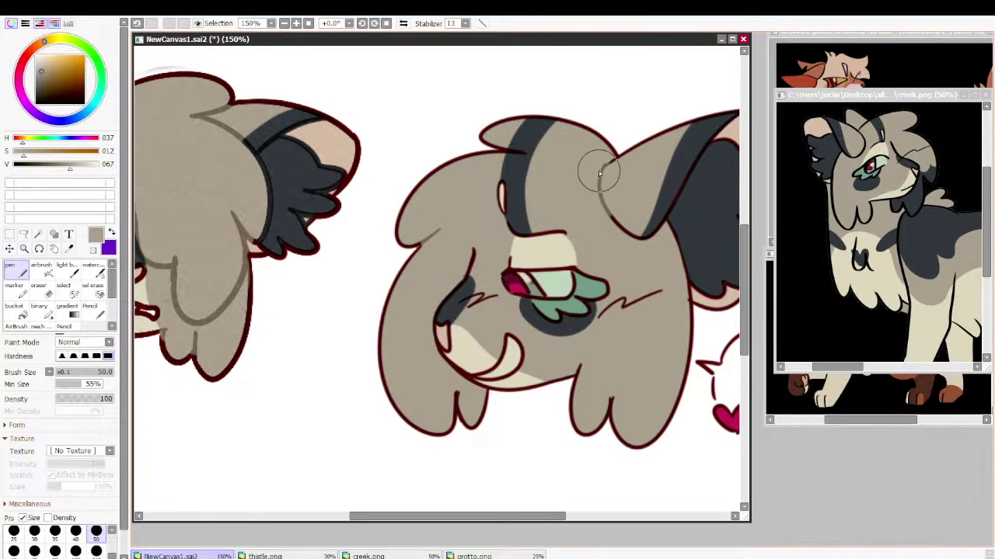
left_click(663, 179, "alt")
mouse_move(660, 243)
left_mouse_down()
mouse_move(711, 148)
mouse_move(675, 232)
mouse_move(684, 211)
mouse_move(687, 243)
left_mouse_up()
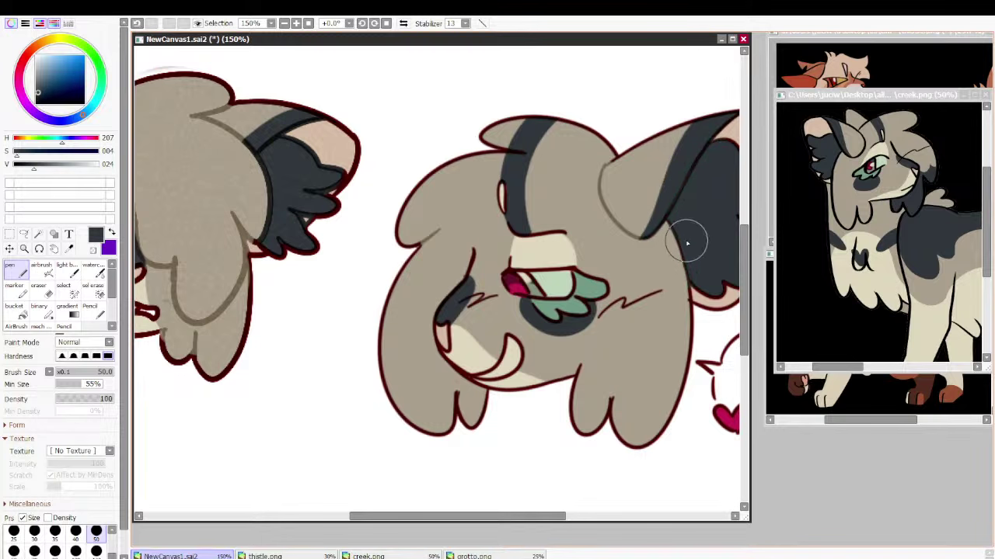
Recolour the lines inside the cheeks, face and hair in the fur's taupe and those along the forehead stripe in dark slate
left_click(598, 363, "alt")
left_click_drag(445, 396, 459, 398)
left_click_drag(577, 361, 611, 408)
left_click_drag(658, 294, 608, 317)
left_click_drag(469, 303, 489, 300)
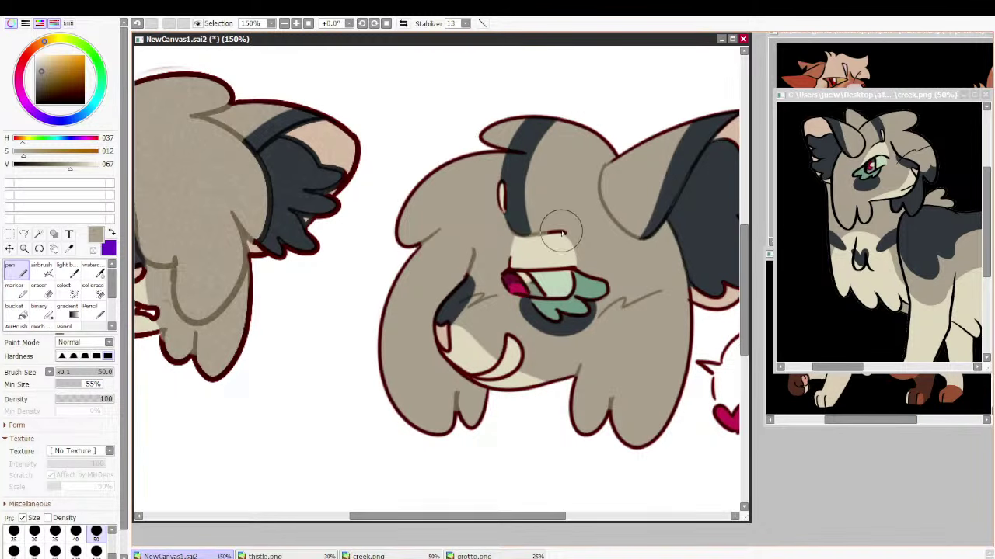
left_click(515, 225, "alt")
mouse_move(515, 226)
left_mouse_down()
mouse_move(528, 221)
mouse_move(497, 180)
left_mouse_up()
left_click_drag(622, 233, 582, 258)
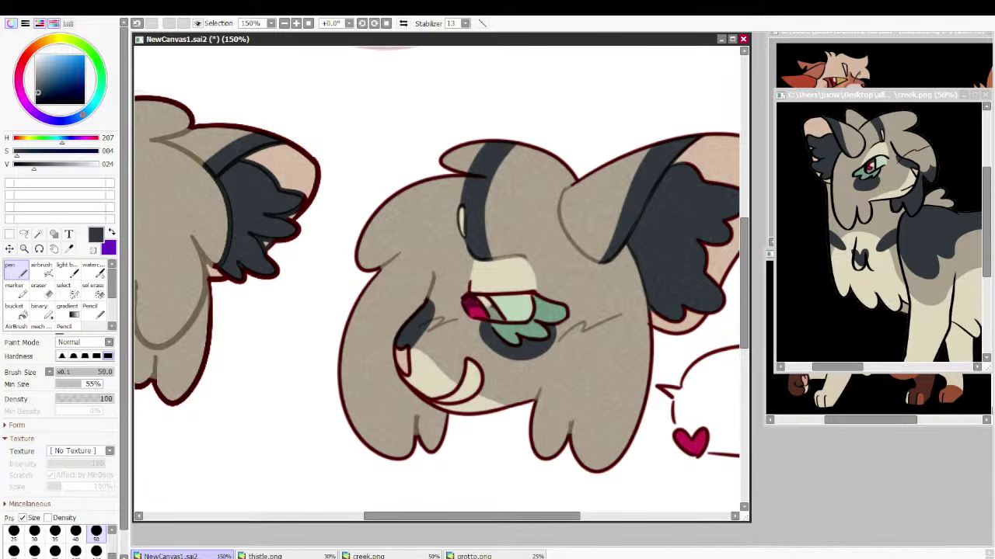
Minimize the creek.png and thistle.png references and place grotto.png beside the canvas in a taller window, zoomed to 50% on its head
left_click(966, 95)
left_click(968, 36)
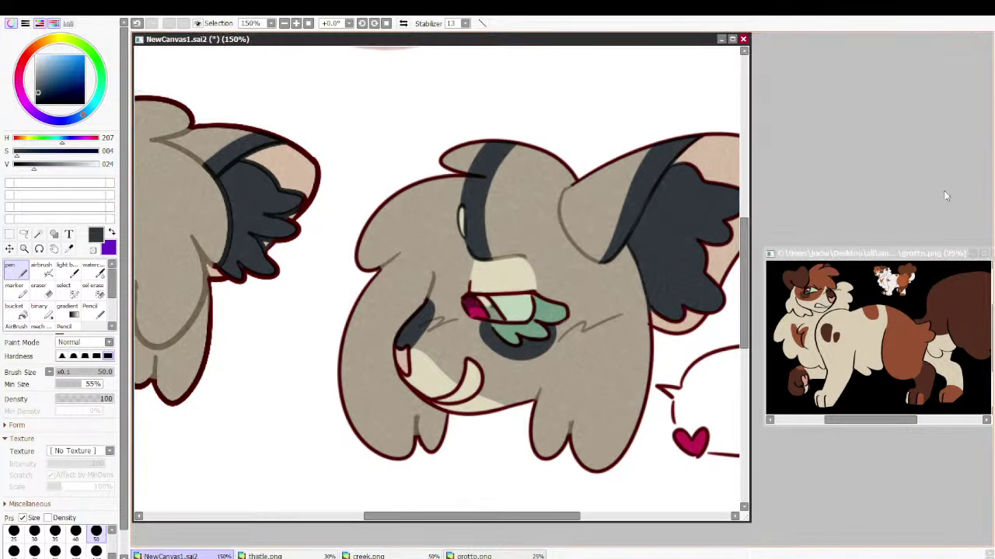
left_click_drag(809, 247, 866, 31)
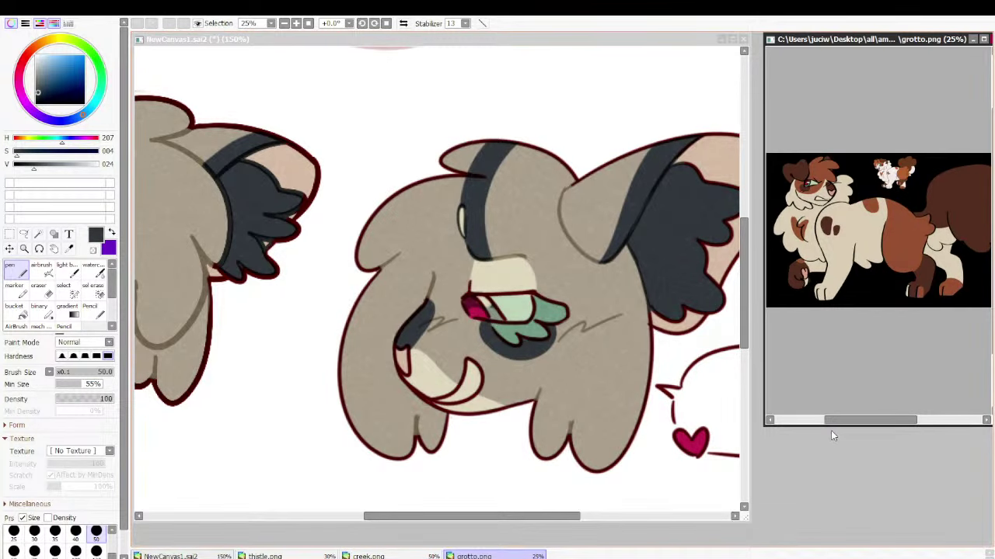
left_click_drag(834, 426, 834, 529)
scroll(835, 291, "up", 5)
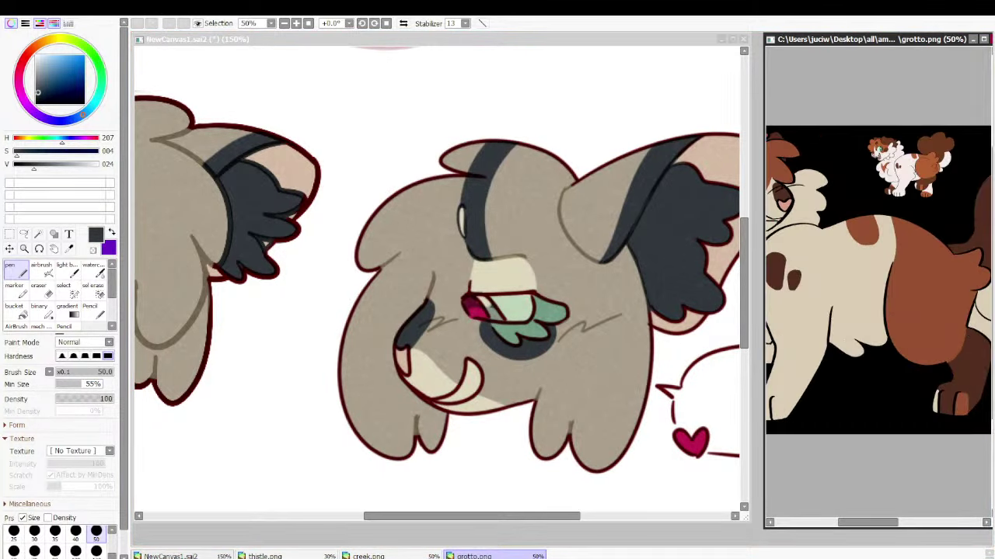
left_click_drag(816, 282, 905, 298)
Prepare the Pencil in black at size 6 over the blank area below the front-view headshot
left_click(645, 93)
left_click_drag(264, 442, 729, 80)
scroll(513, 280, "up", 2)
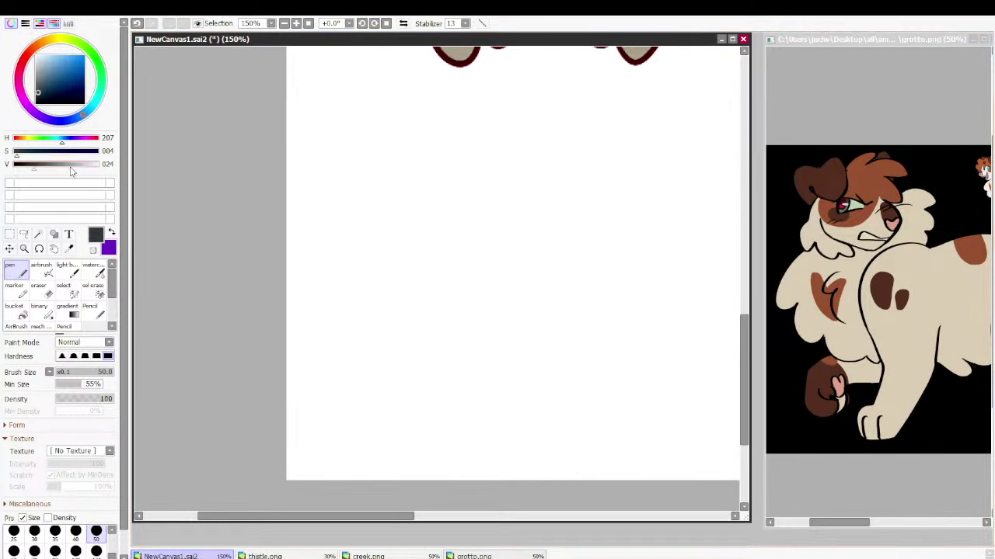
left_click(35, 103)
left_click(89, 310)
left_click(34, 501)
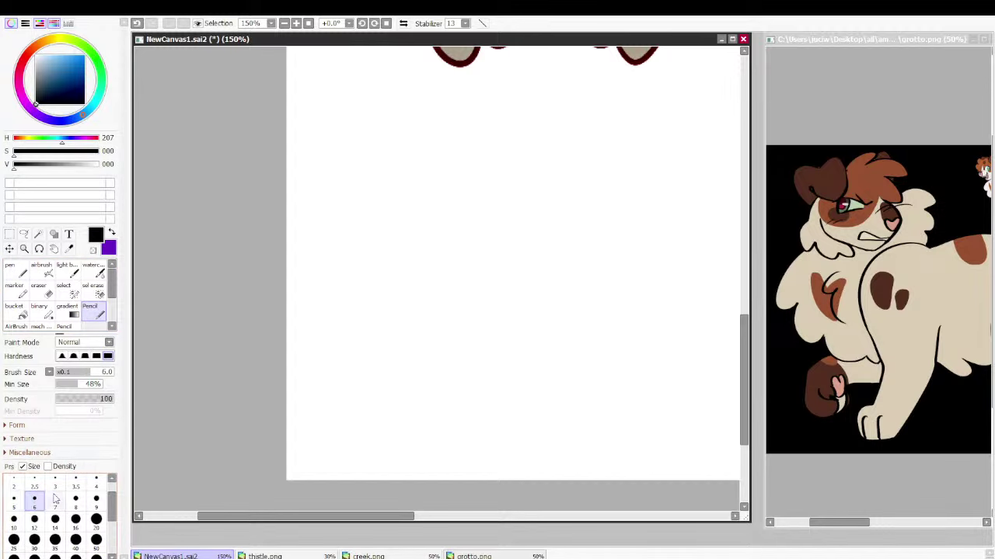
scroll(421, 280, "down", 1)
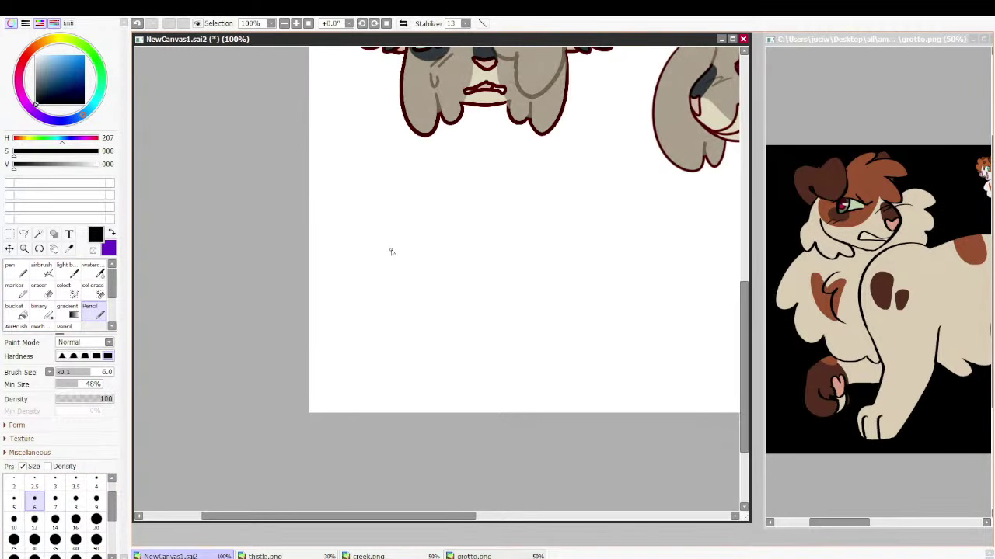
mouse_move(509, 186)
left_mouse_down()
mouse_move(385, 272)
mouse_move(449, 339)
mouse_move(509, 330)
mouse_move(467, 344)
mouse_move(409, 339)
mouse_move(389, 257)
mouse_move(420, 239)
left_mouse_up()
left_click_drag(482, 187, 373, 284)
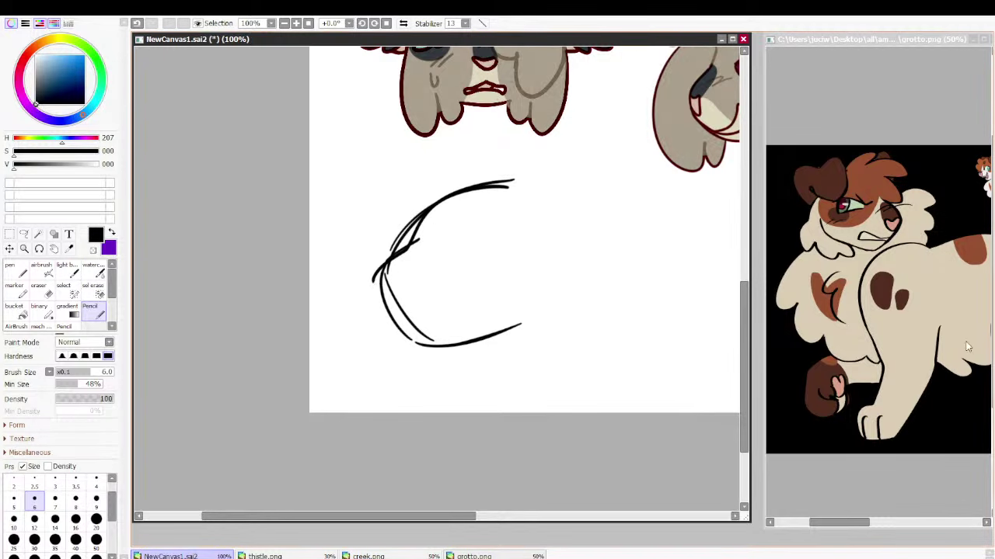
key("Delete")
mouse_move(513, 169)
left_mouse_down()
mouse_move(434, 306)
mouse_move(500, 334)
mouse_move(478, 182)
left_mouse_up()
mouse_move(489, 268)
left_mouse_down()
mouse_move(507, 280)
mouse_move(522, 263)
left_mouse_up()
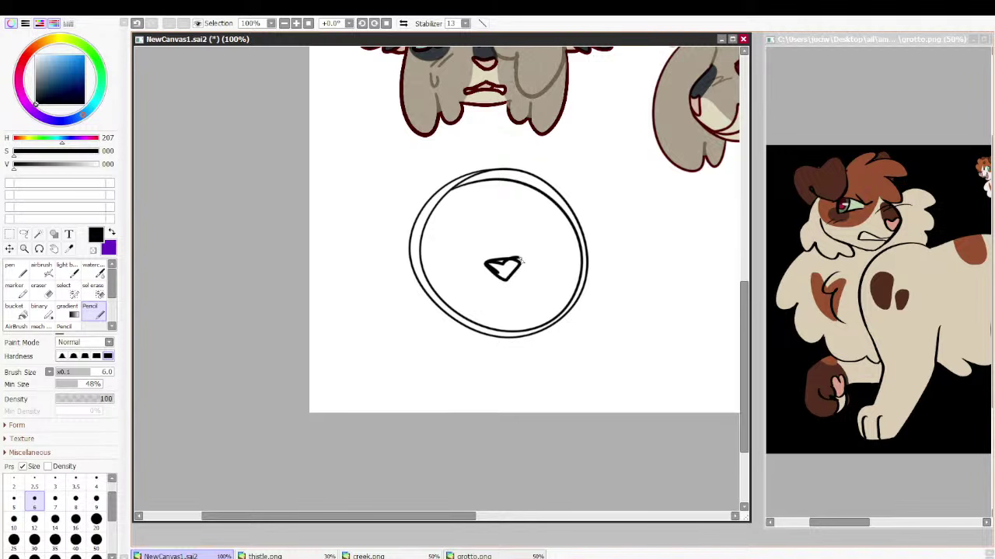
key("ctrl+z")
key("ctrl+z")
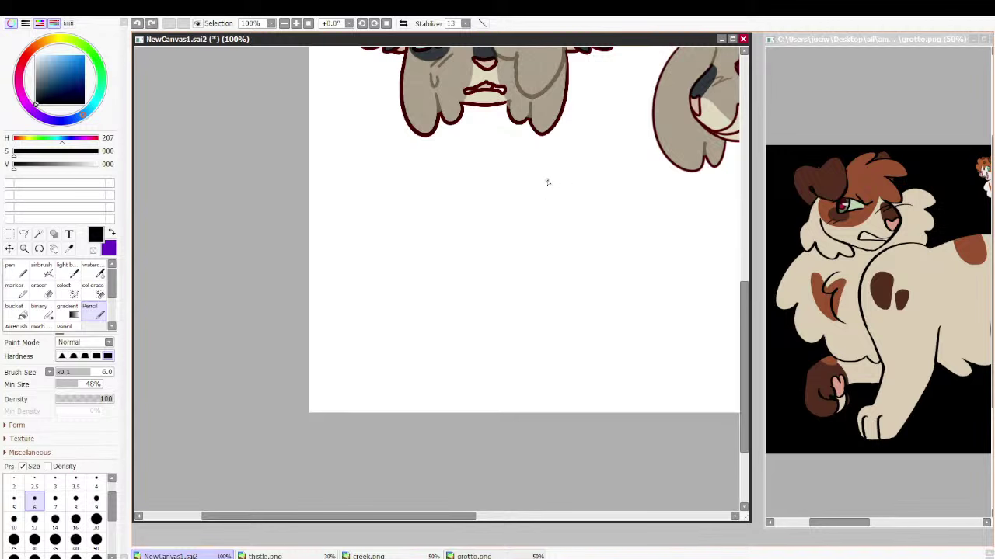
Sketch the head's base circle in four curved strokes below the front-view headshot
left_click_drag(441, 196, 576, 207)
left_click_drag(435, 219, 455, 325)
mouse_move(462, 332)
left_mouse_down()
mouse_move(492, 335)
mouse_move(569, 312)
left_mouse_up()
left_click_drag(584, 214, 589, 298)
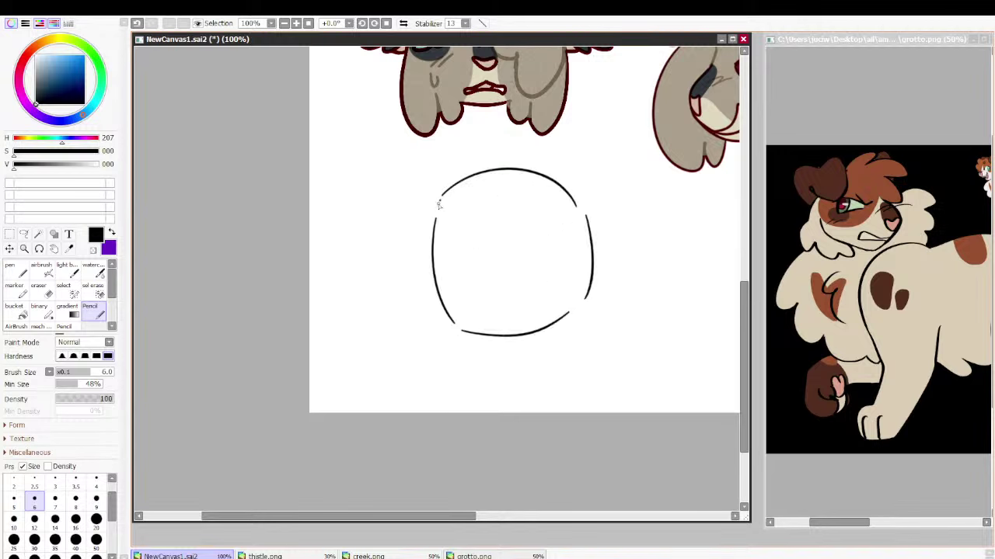
Sketch the rounded muzzle and jaw on the circle's front, with a heart-shaped nose and a glaring eye under a slanted brow
mouse_move(438, 204)
left_mouse_down()
mouse_move(387, 293)
mouse_move(413, 340)
mouse_move(450, 355)
left_mouse_up()
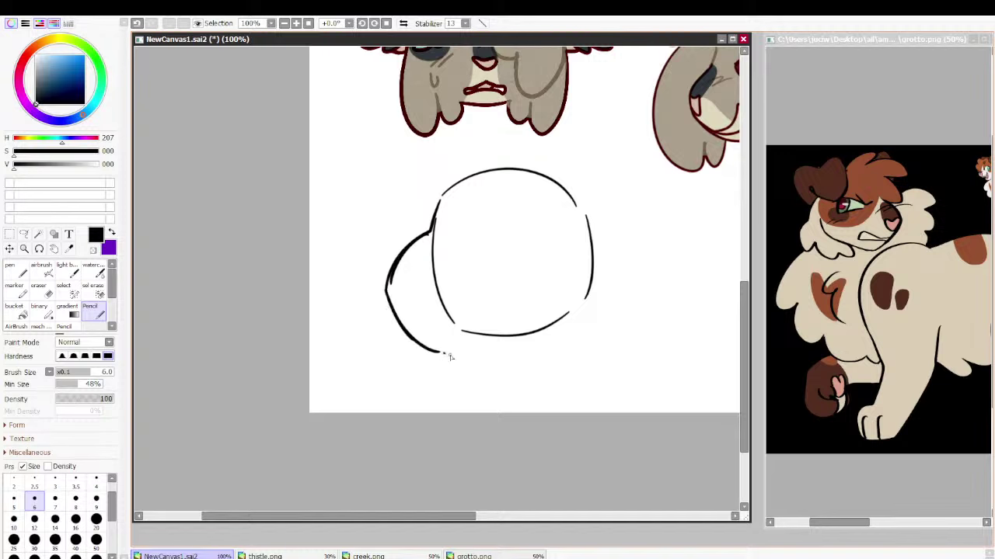
left_click_drag(507, 339, 410, 337)
mouse_move(388, 286)
left_mouse_down()
mouse_move(413, 310)
mouse_move(398, 311)
mouse_move(412, 309)
left_mouse_up()
left_click_drag(450, 244, 526, 217)
mouse_move(457, 251)
left_mouse_down()
mouse_move(488, 253)
mouse_move(525, 230)
mouse_move(488, 249)
mouse_move(448, 245)
left_mouse_up()
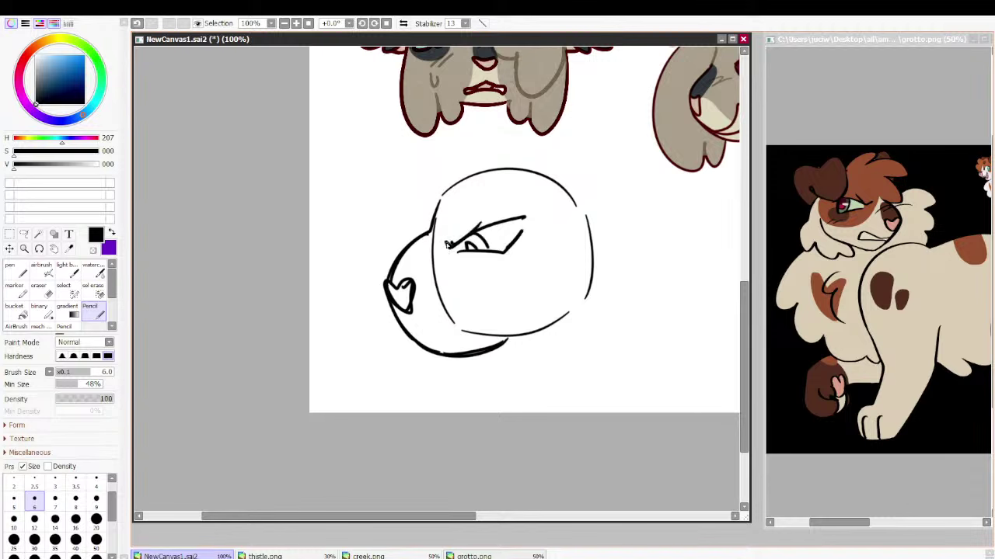
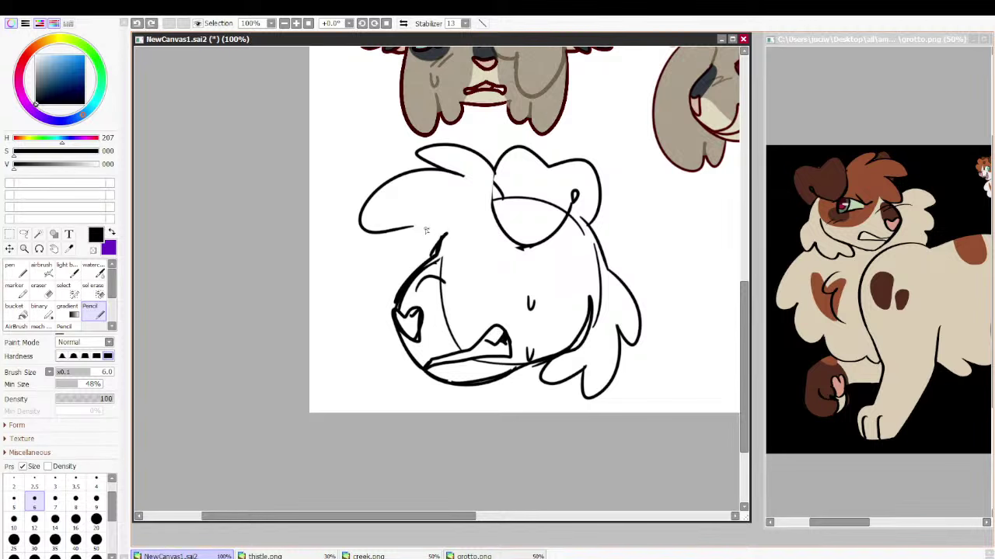
left_click_drag(428, 228, 381, 269)
left_click_drag(464, 281, 457, 287)
mouse_move(467, 274)
left_mouse_down()
mouse_move(508, 261)
mouse_move(490, 278)
mouse_move(525, 251)
left_mouse_up()
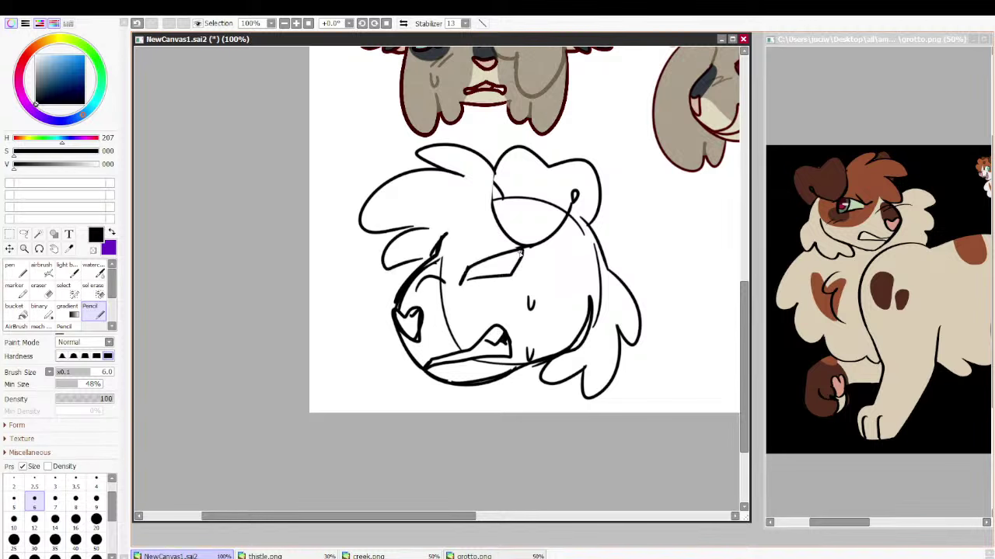
Undo the recent hair and eye strokes back to the earlier hair tufts and glaring eye with its pupil
key("ctrl+z")
key("ctrl+z")
key("ctrl+z")
key("ctrl+z")
key("ctrl+z")
key("ctrl+z")
key("ctrl+z")
key("ctrl+z")
key("ctrl+z")
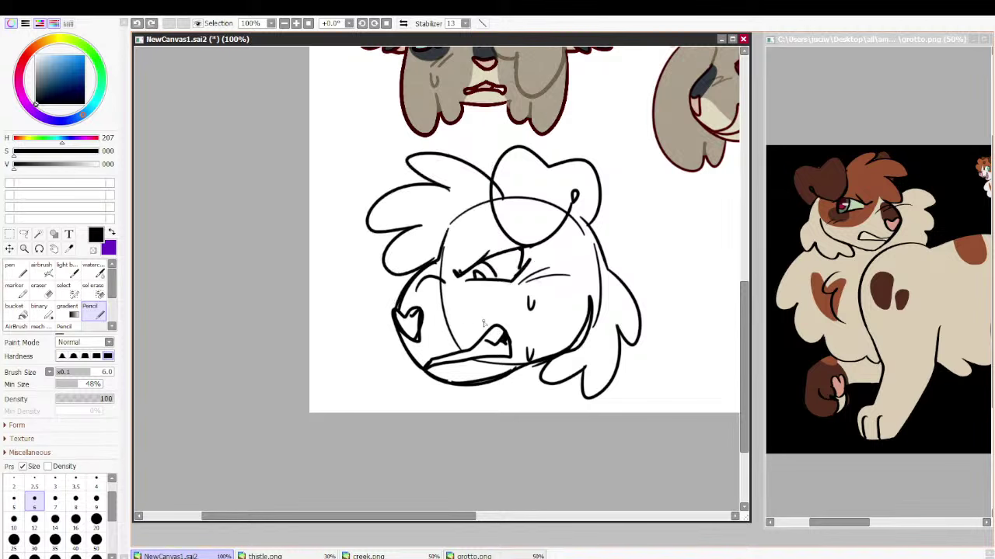
Sketch a two-lobed fur tuft extending from behind the ear at the back of the head
mouse_move(599, 214)
left_mouse_down()
mouse_move(706, 240)
mouse_move(716, 262)
left_mouse_up()
left_click_drag(720, 266, 667, 342)
key("ctrl+z")
key("ctrl+z")
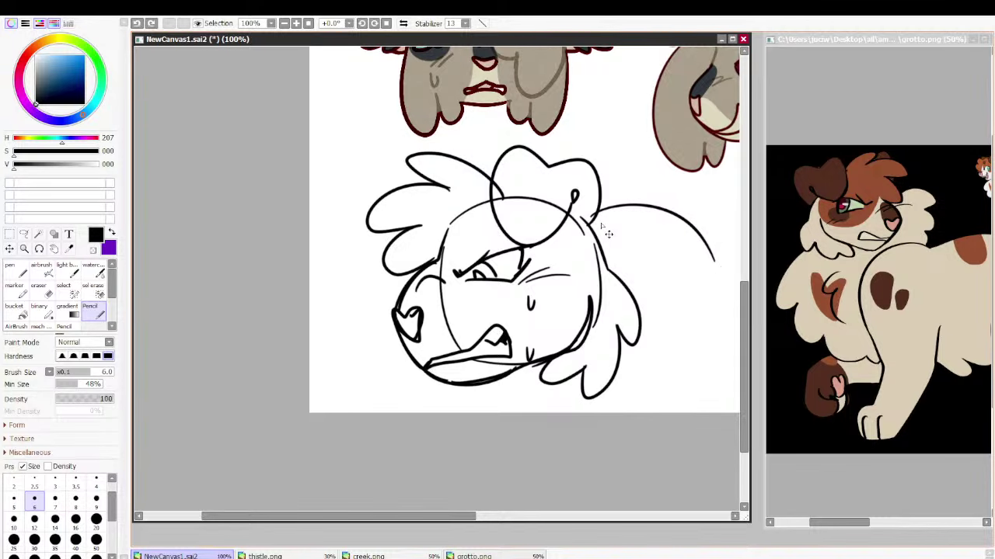
mouse_move(588, 225)
left_mouse_down()
mouse_move(669, 243)
mouse_move(655, 284)
mouse_move(607, 285)
left_mouse_up()
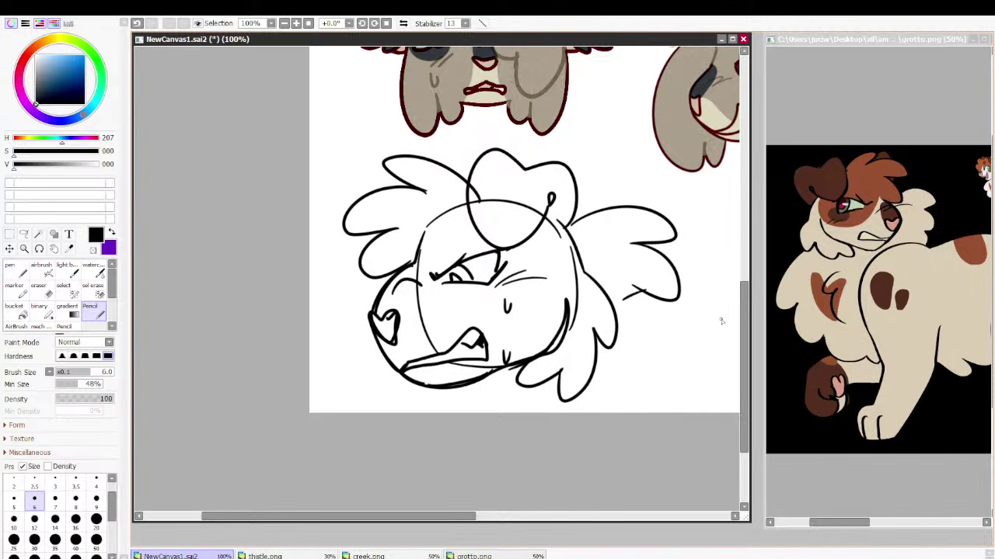
Paint the fur around the eye and lowest hair tuft in the beige sampled from grotto.png at brush size 50, and switch to the Bucket
left_click(96, 539)
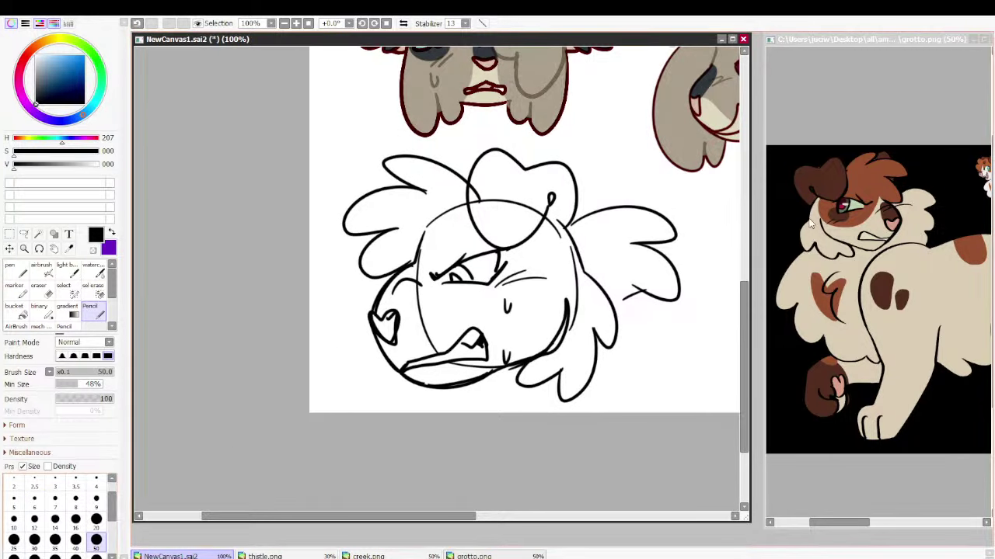
left_click(851, 236, "alt")
mouse_move(446, 311)
left_mouse_down()
mouse_move(483, 285)
mouse_move(478, 233)
mouse_move(450, 223)
mouse_move(377, 266)
mouse_move(410, 240)
left_mouse_up()
left_click(17, 311)
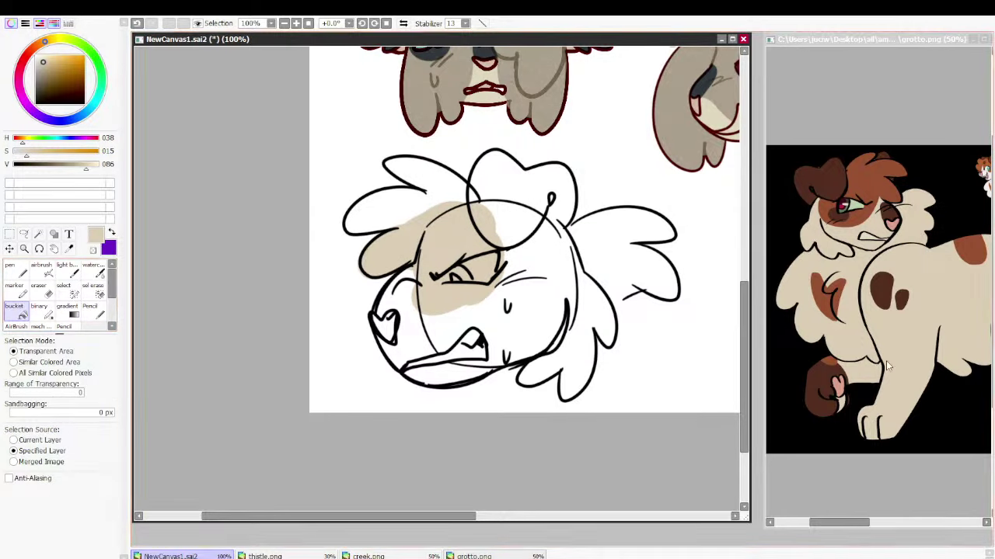
left_click(660, 334)
left_click(499, 285)
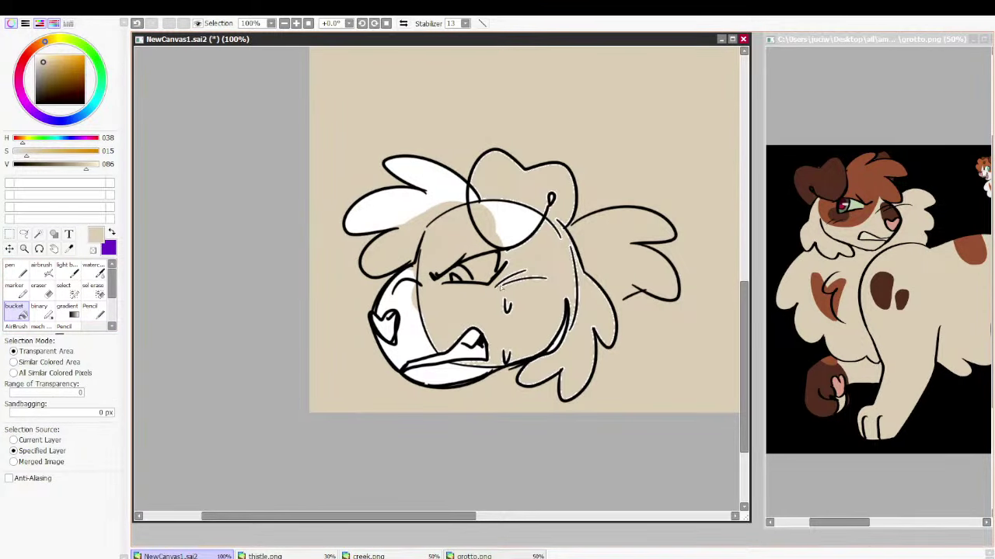
key("ctrl+z")
key("ctrl+z")
Fill the muzzle, face, ear, hair, mouth and nose with beige using the Bucket in Similar Colored Area mode
left_click(13, 362)
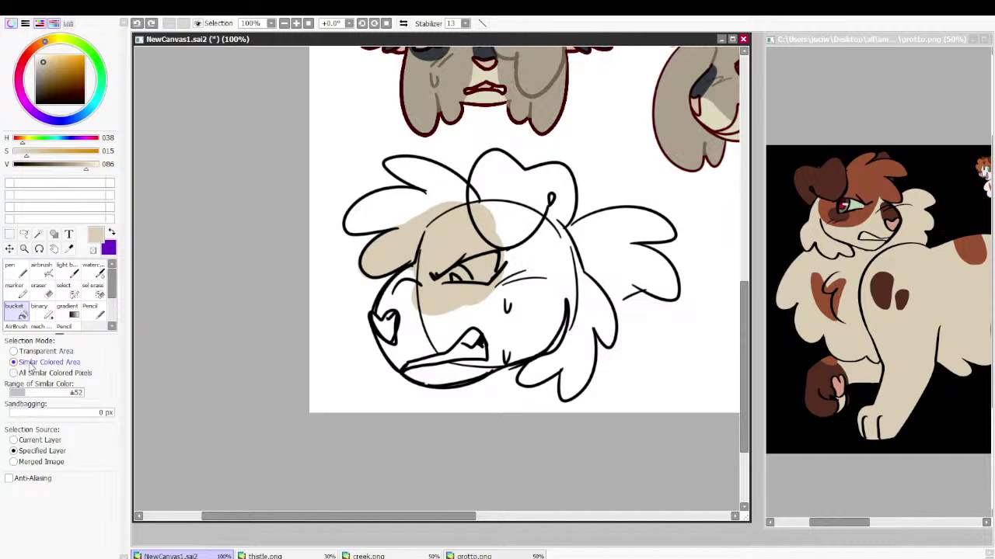
left_click(413, 323)
left_click(517, 225)
left_click(615, 252)
key("ctrl+z")
left_click(401, 205)
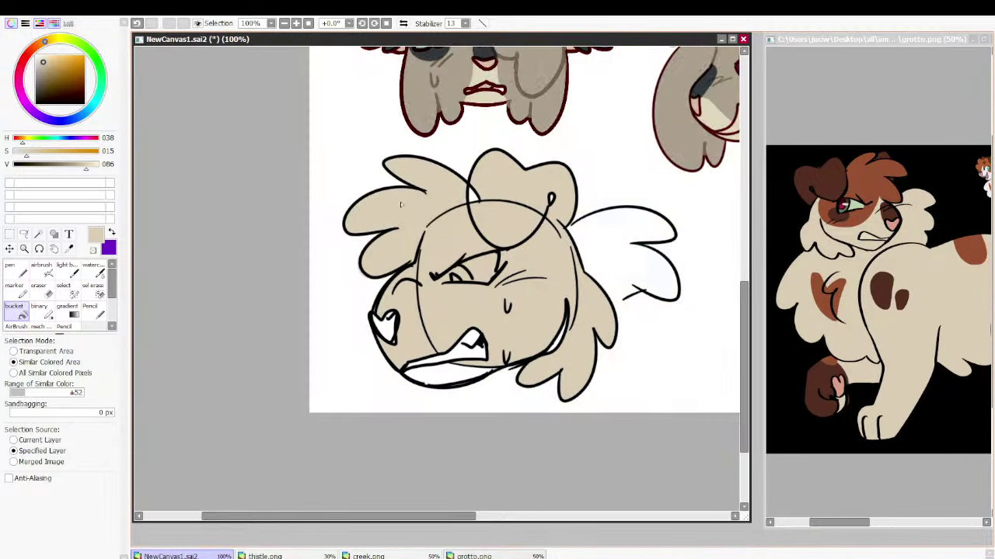
left_click(449, 360)
left_click(390, 326)
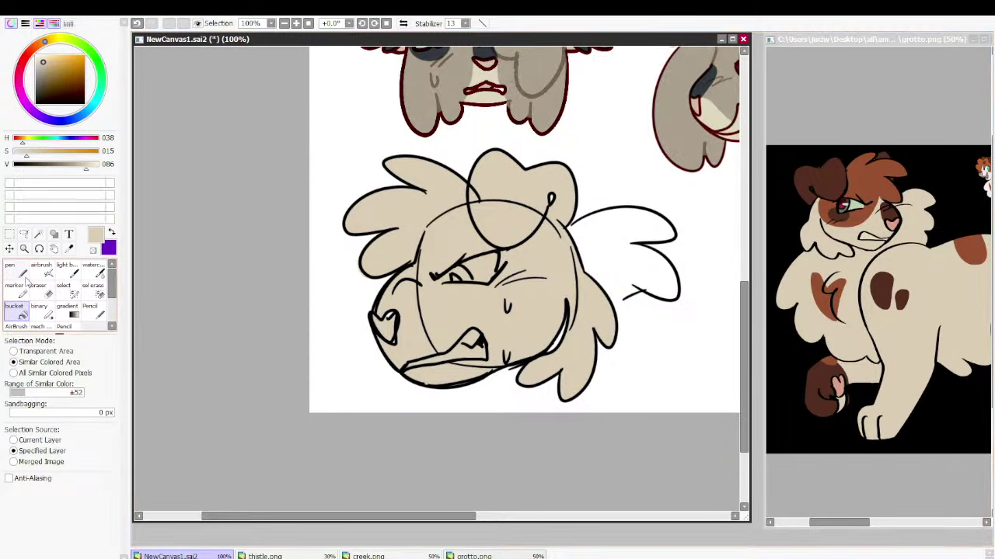
Close the open base of the back fur tuft with beige Pen strokes and fill the rest of the tuft with the Bucket
left_click(30, 270)
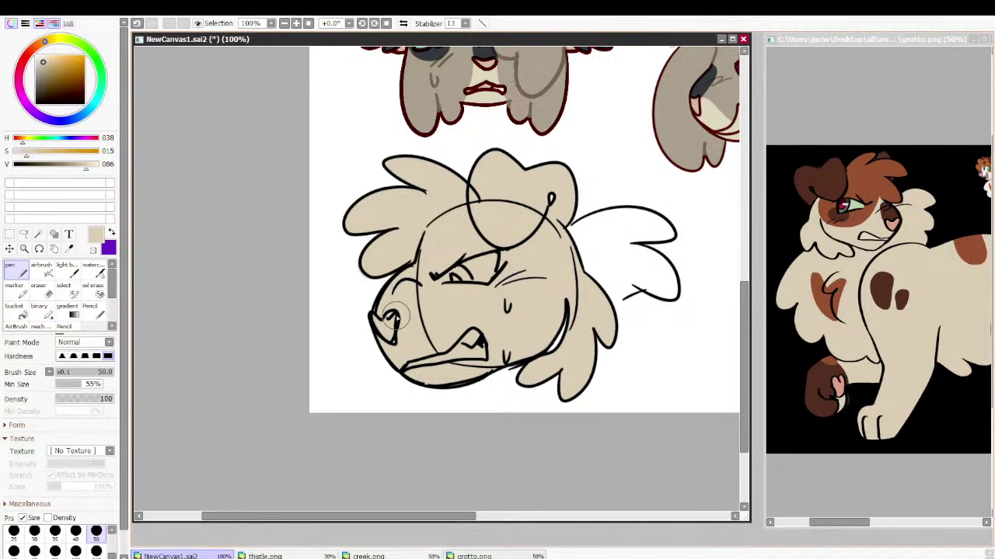
left_click_drag(605, 299, 648, 273)
left_click_drag(576, 234, 609, 228)
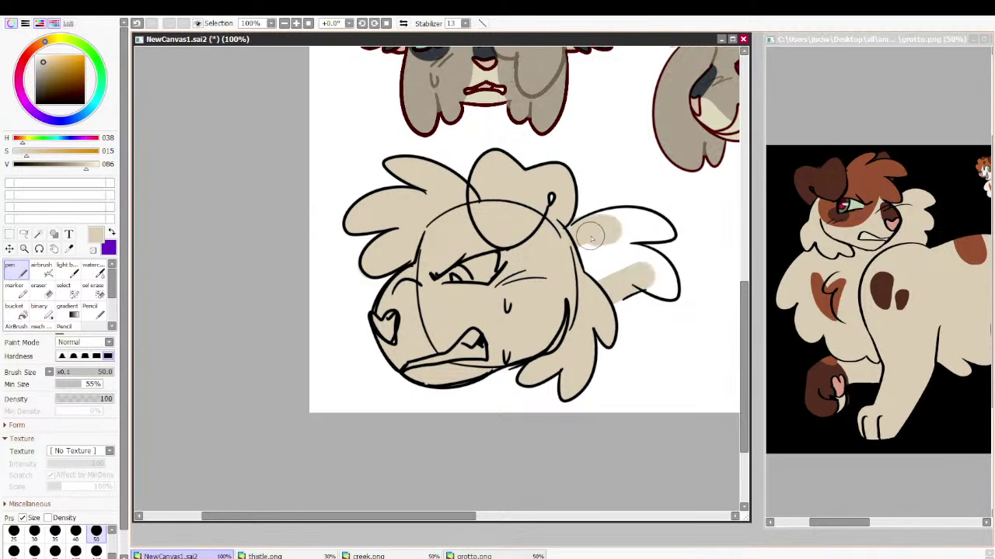
left_click(13, 316)
left_click(606, 266)
left_click(10, 276)
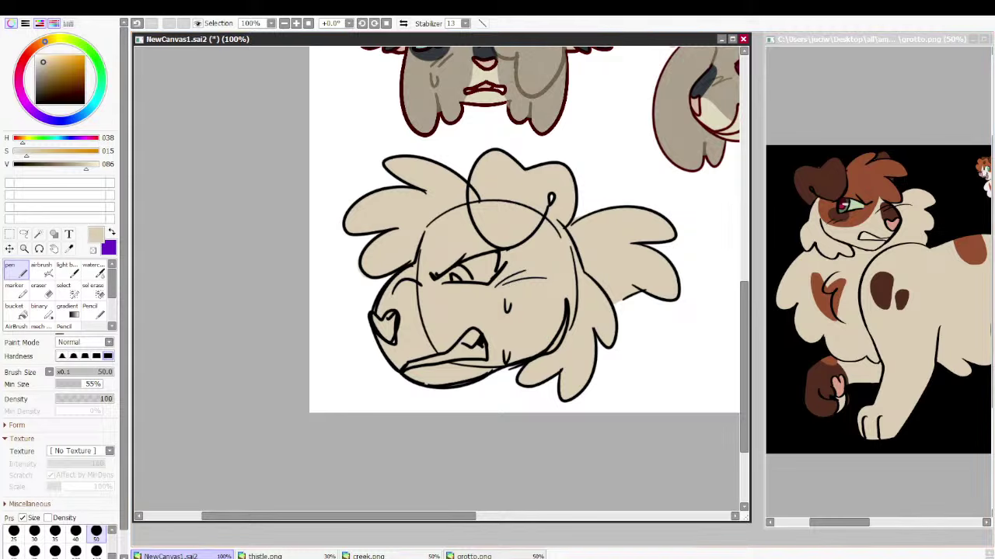
left_click(860, 169, "alt")
mouse_move(439, 256)
left_mouse_down()
mouse_move(443, 290)
mouse_move(556, 198)
mouse_move(497, 279)
mouse_move(535, 250)
mouse_move(444, 226)
left_mouse_up()
key("ctrl+z")
key("ctrl+z")
key("ctrl+z")
key("ctrl+z")
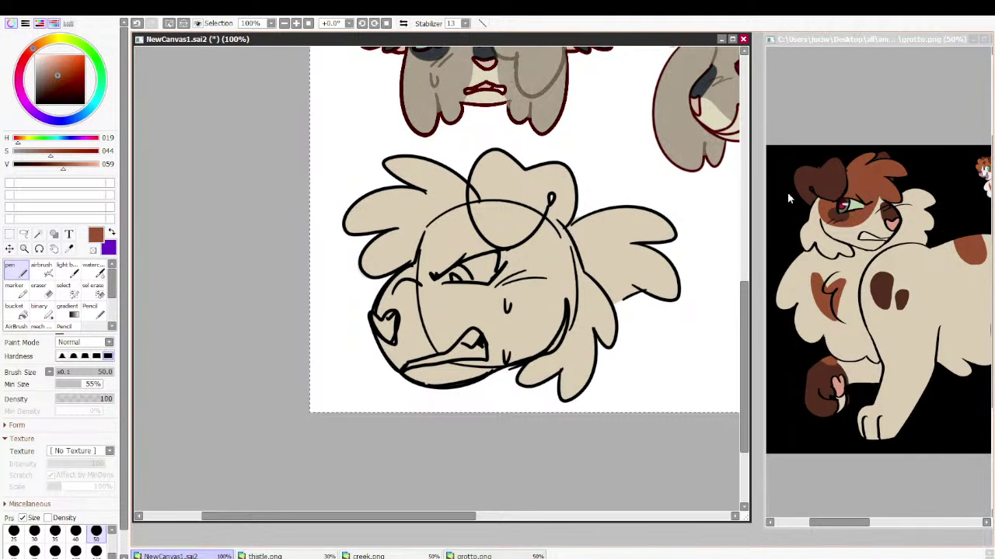
Paint the reddish-brown marking over the eye, forehead, ear and front hair tufts with the Pen at brush size 50
mouse_move(409, 227)
left_mouse_down()
mouse_move(498, 294)
mouse_move(553, 203)
mouse_move(522, 239)
mouse_move(509, 221)
left_mouse_up()
key("ctrl+z")
key("ctrl+z")
key("ctrl+z")
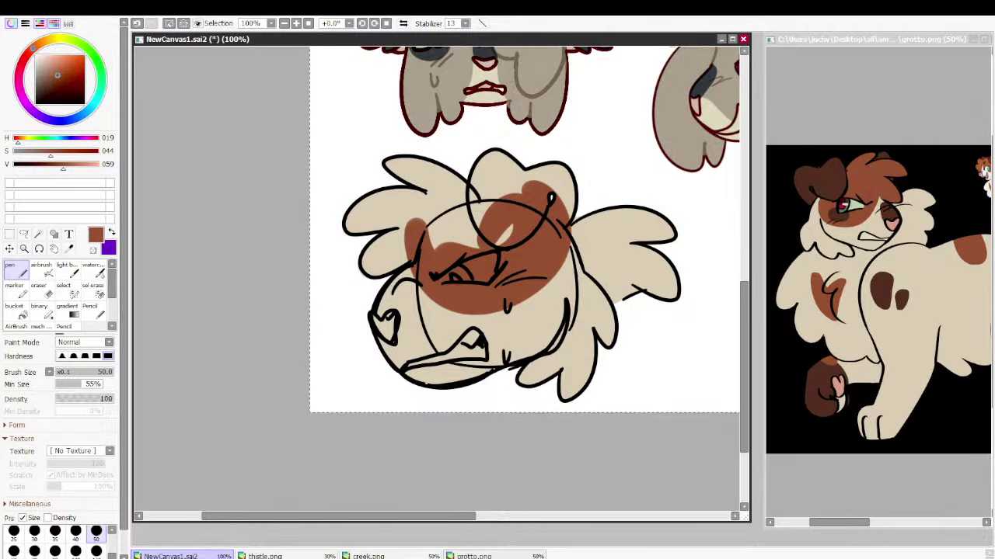
mouse_move(513, 227)
left_mouse_down()
mouse_move(473, 220)
mouse_move(465, 207)
mouse_move(418, 231)
mouse_move(461, 169)
mouse_move(381, 188)
mouse_move(566, 142)
mouse_move(543, 169)
mouse_move(553, 195)
left_mouse_up()
right_click(610, 232)
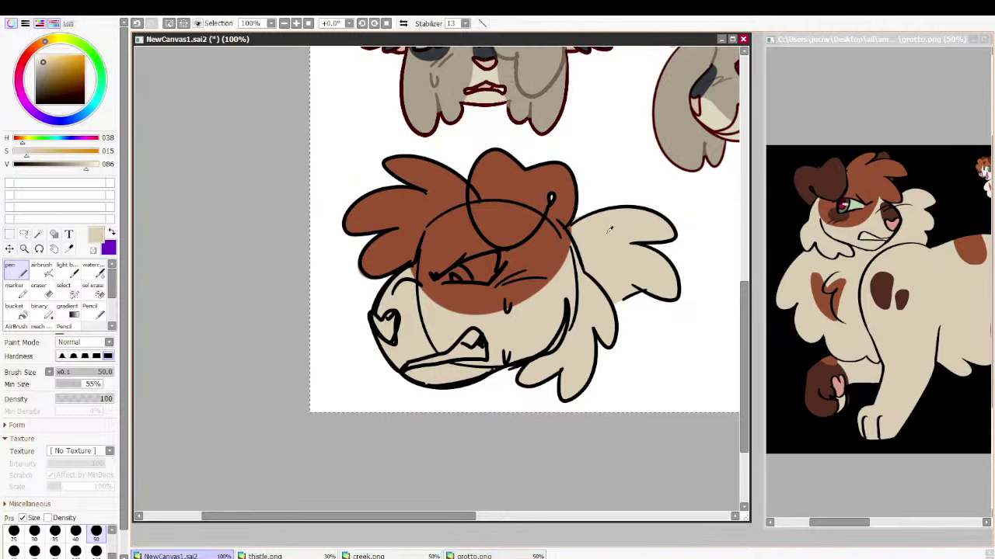
Paint the upper nose and the round patch behind the eye in dark brown sampled from grotto.png
left_click(892, 221, "alt")
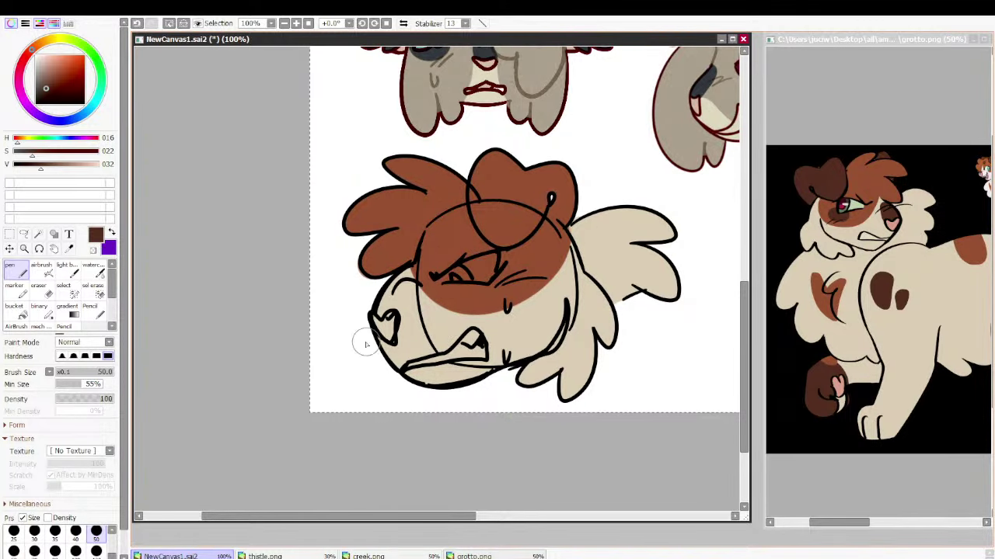
mouse_move(381, 318)
left_mouse_down()
mouse_move(366, 300)
mouse_move(385, 292)
left_mouse_up()
mouse_move(499, 260)
left_mouse_down()
mouse_move(497, 285)
mouse_move(504, 274)
left_mouse_up()
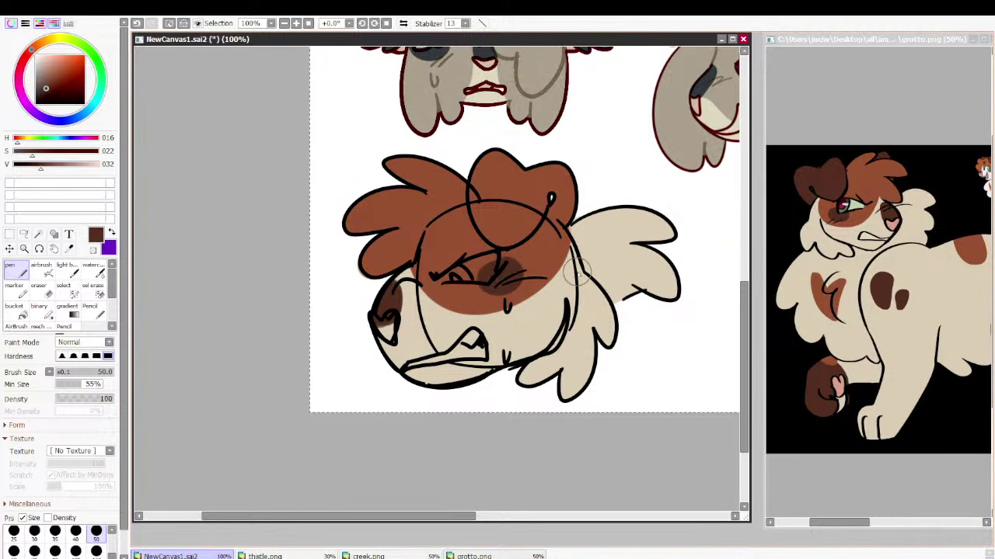
Paint the teeth in pale cream at brush size 9 and the lower nose in pink, both sampled from grotto.png
left_click(55, 532)
left_click(867, 243, "alt")
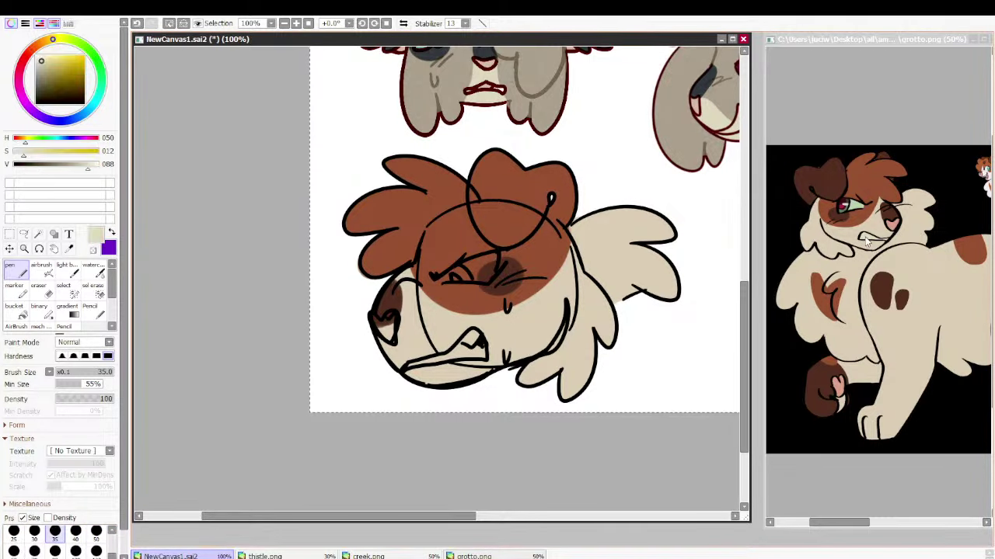
left_click_drag(412, 359, 462, 358)
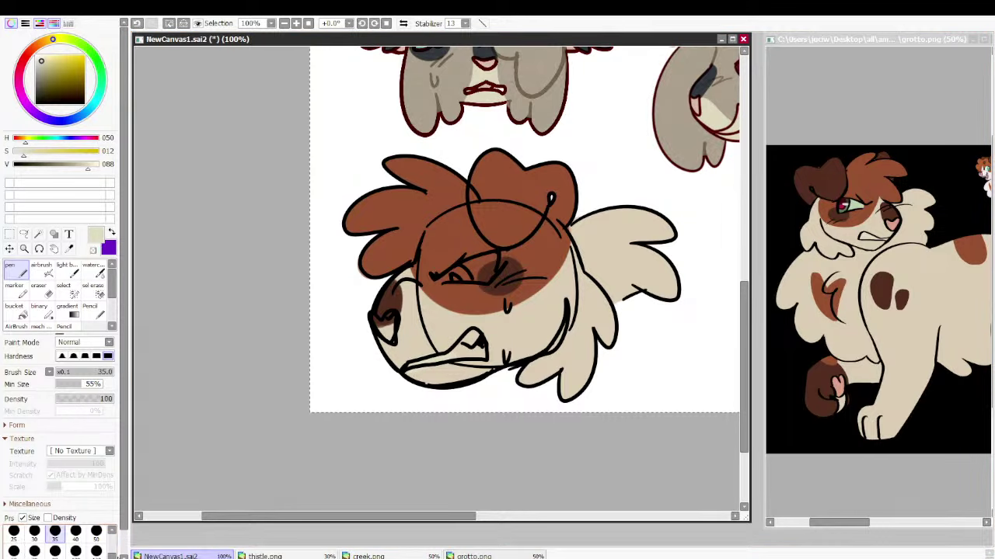
scroll(101, 542, "up", 2)
left_click(96, 534)
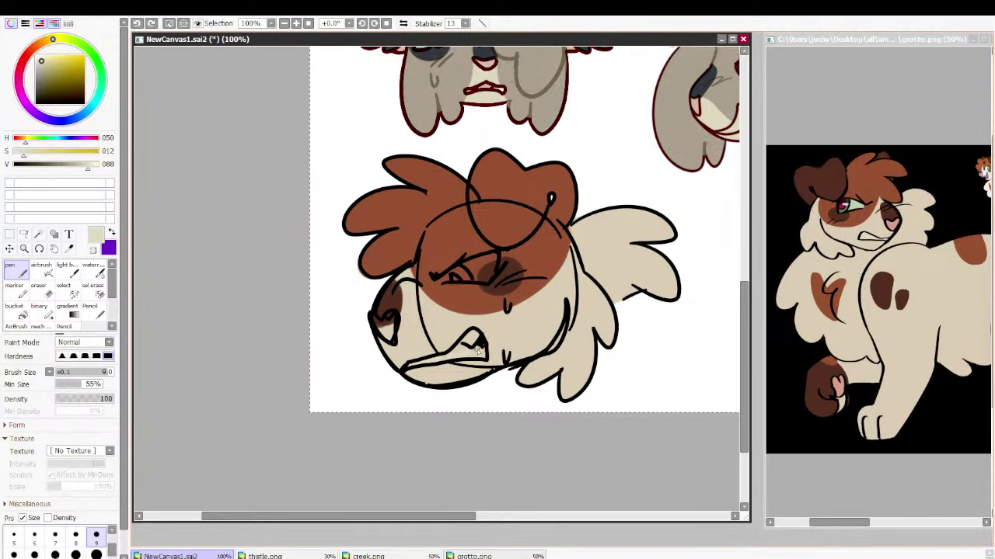
left_click_drag(459, 352, 472, 340)
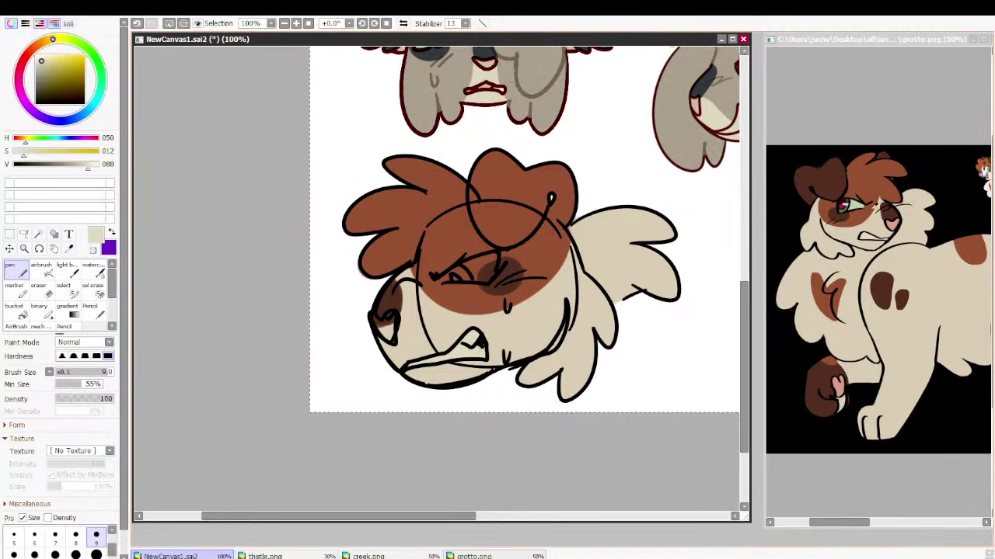
left_click(894, 223, "alt")
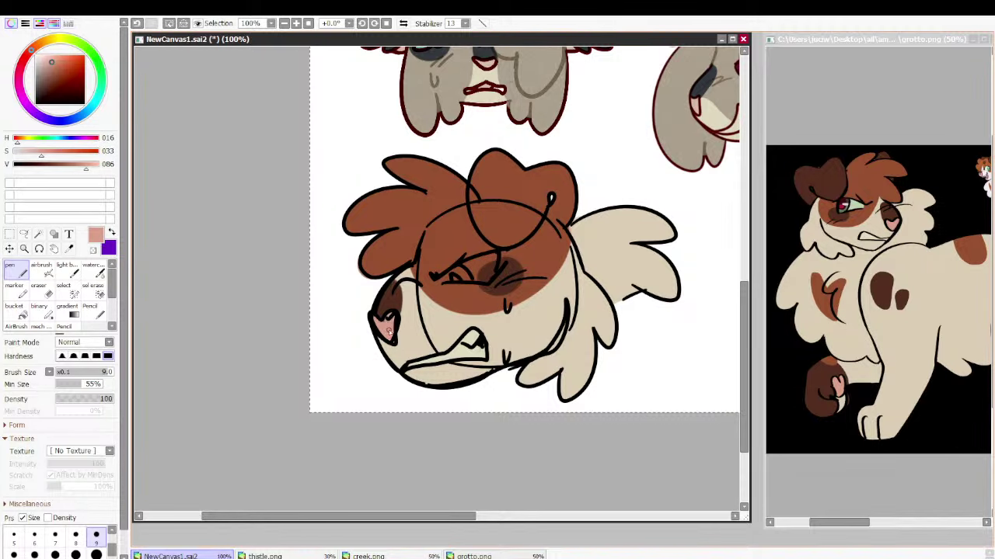
Separate the ear's base with dark brown Pen strokes and fill both parts of the ear dark brown with the Bucket
left_click(569, 208, "alt")
left_click(822, 180, "alt")
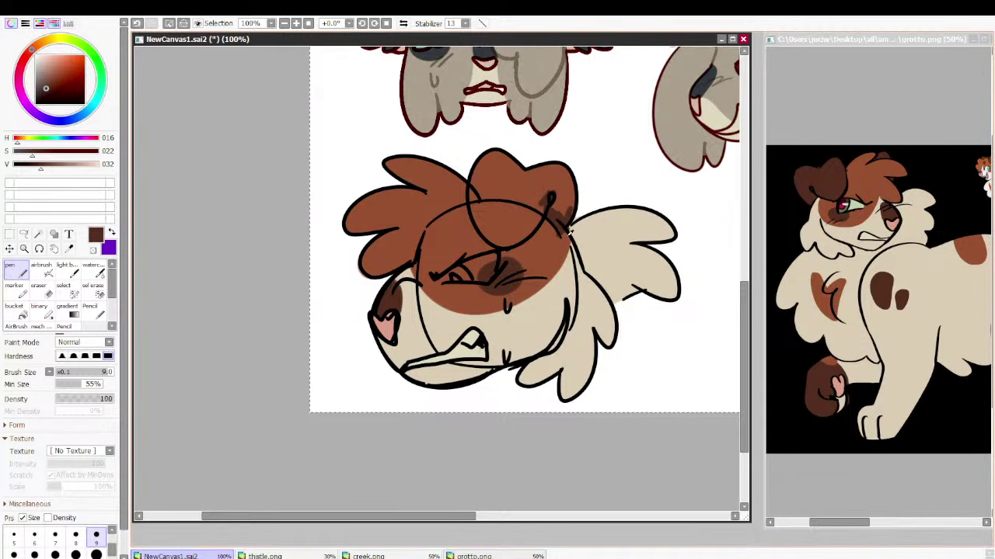
left_click(570, 232, "alt")
left_click(574, 229, "alt")
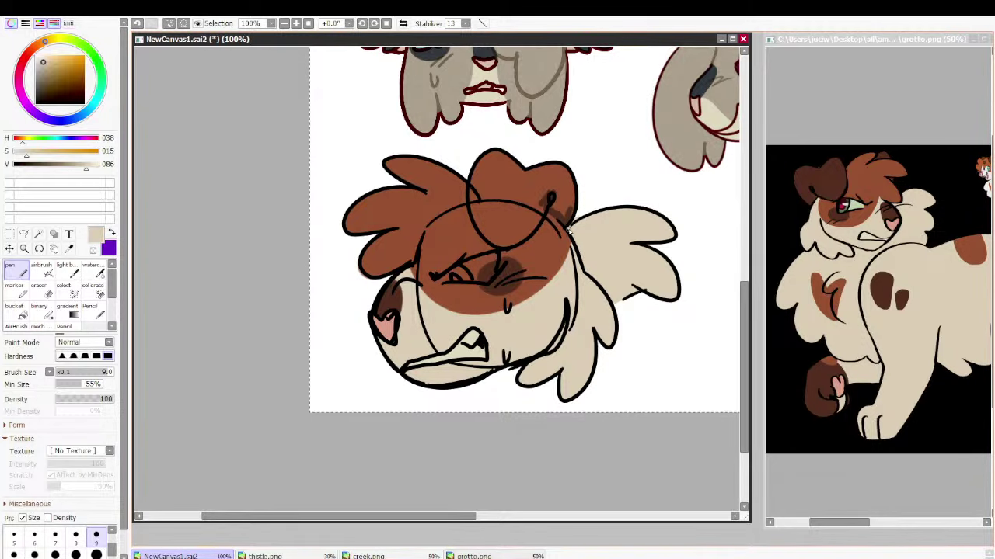
left_click(19, 311)
left_click(563, 207, "alt")
left_click(563, 206)
left_click(501, 220)
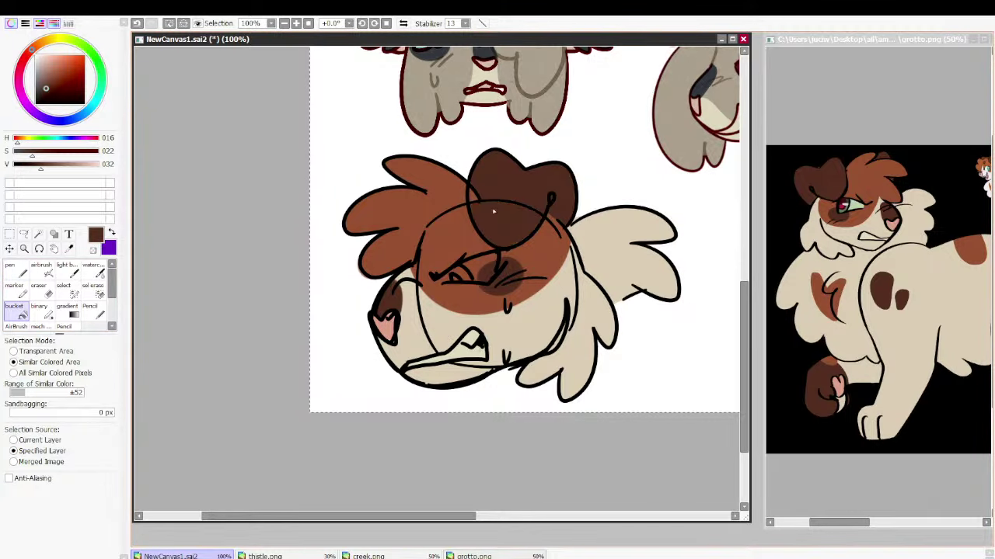
Touch up the gaps and edges of the ear's colour fill with the Pen at brush size 20
key("n")
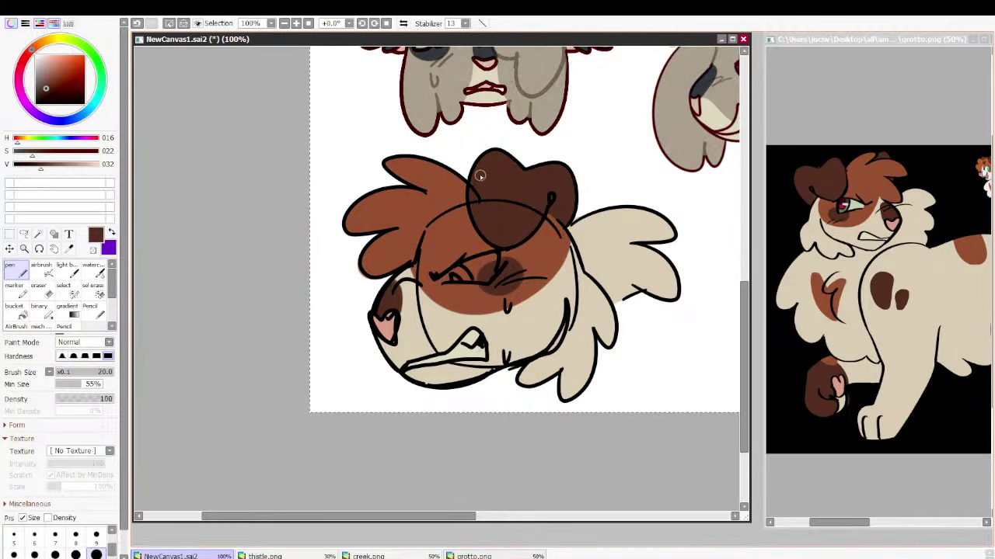
left_click_drag(539, 194, 545, 196)
right_click(479, 247)
left_click_drag(476, 243, 486, 245)
right_click(490, 233)
left_click_drag(488, 158, 495, 155)
Paint the eyeball pale green and the iris darker green using colours sampled from grotto.png
left_click(853, 204, "alt")
mouse_move(473, 272)
left_mouse_down()
mouse_move(494, 259)
mouse_move(460, 271)
mouse_move(509, 270)
mouse_move(468, 280)
left_mouse_up()
right_click(508, 266)
left_click(845, 215, "alt")
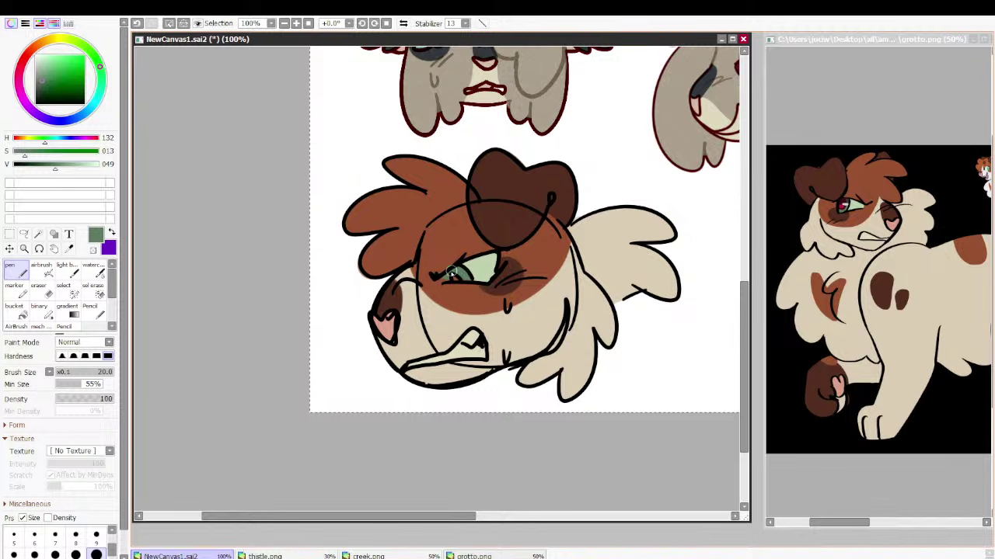
right_click(848, 207)
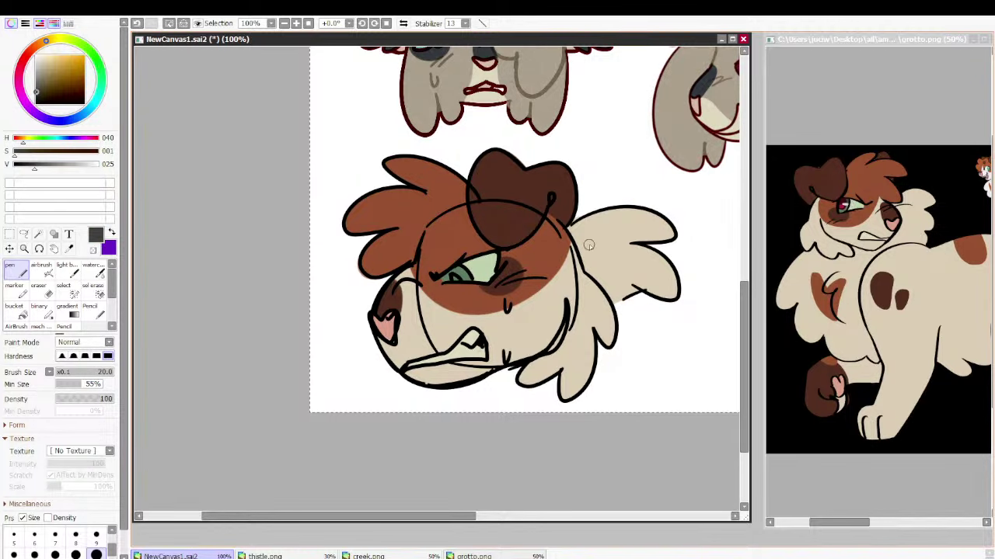
Touch up the eye's front corner and iris shading, and paint the pupil in dark red sampled from grotto.png
left_click(439, 272, "alt")
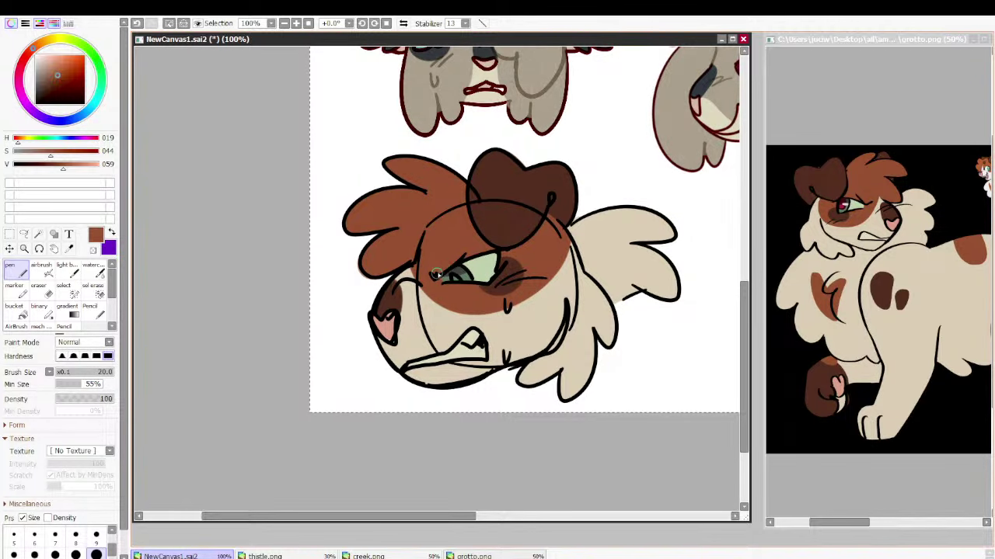
left_click(451, 280, "alt")
left_click_drag(461, 272, 468, 273)
left_click(843, 206, "alt")
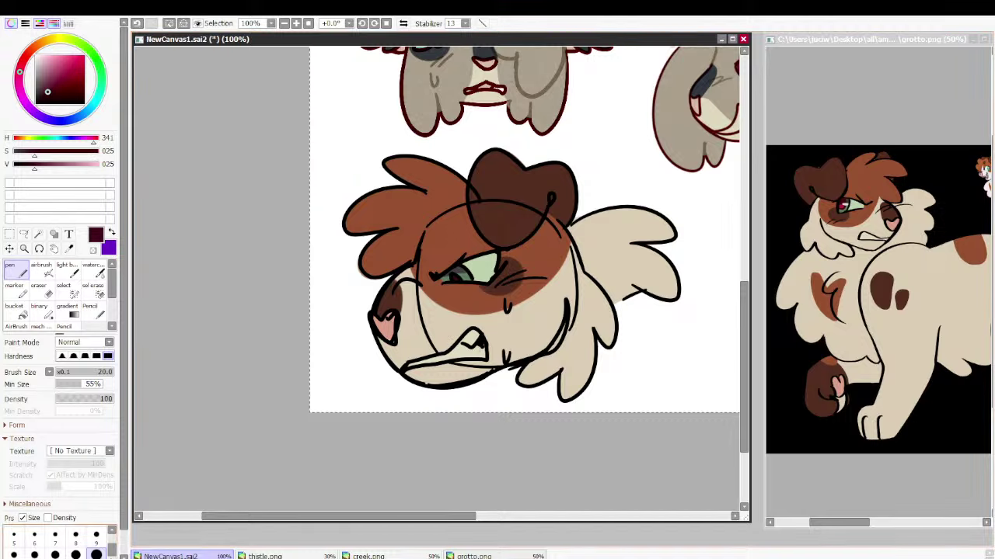
Recolour the headshot's line art bright red (H 001, S 088, V 065), enlarging the Pen to brush size 350
left_click_drag(112, 549, 112, 554)
left_click(97, 545)
left_click_drag(49, 92, 69, 92)
left_click(25, 59)
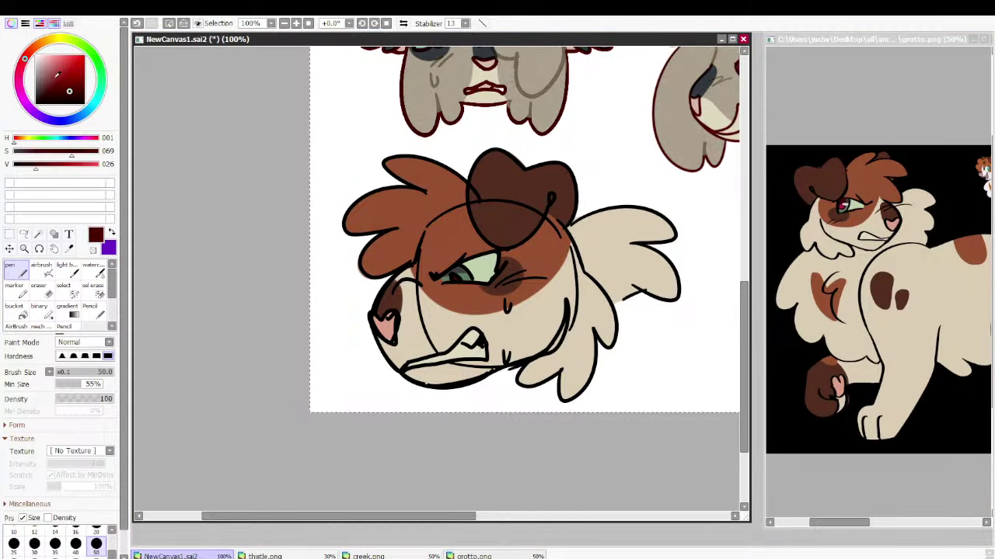
left_click(78, 72)
mouse_move(412, 227)
left_mouse_down()
mouse_move(573, 176)
mouse_move(275, 202)
left_mouse_up()
left_click_drag(112, 549, 112, 557)
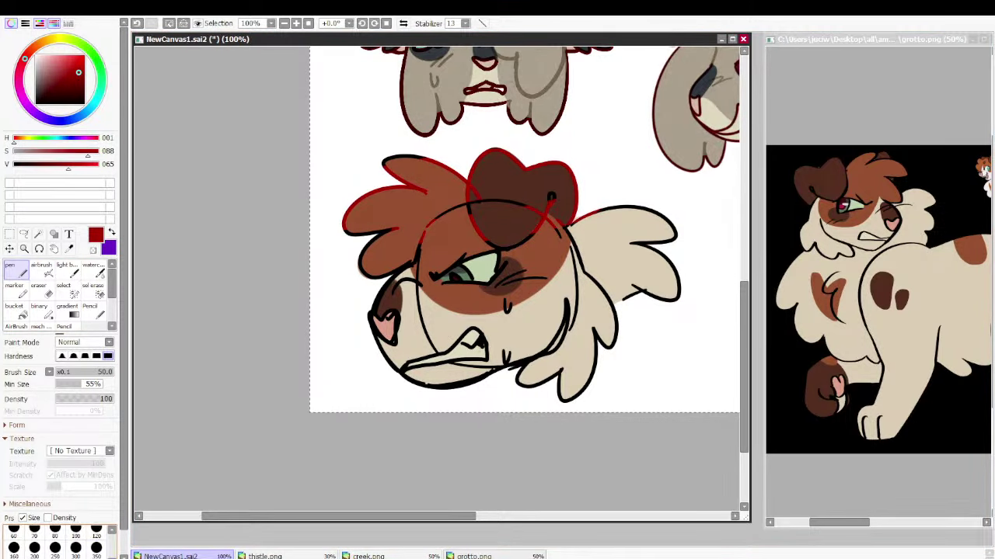
left_click(96, 548)
mouse_move(396, 233)
left_mouse_down()
mouse_move(628, 189)
mouse_move(632, 352)
mouse_move(497, 366)
left_mouse_up()
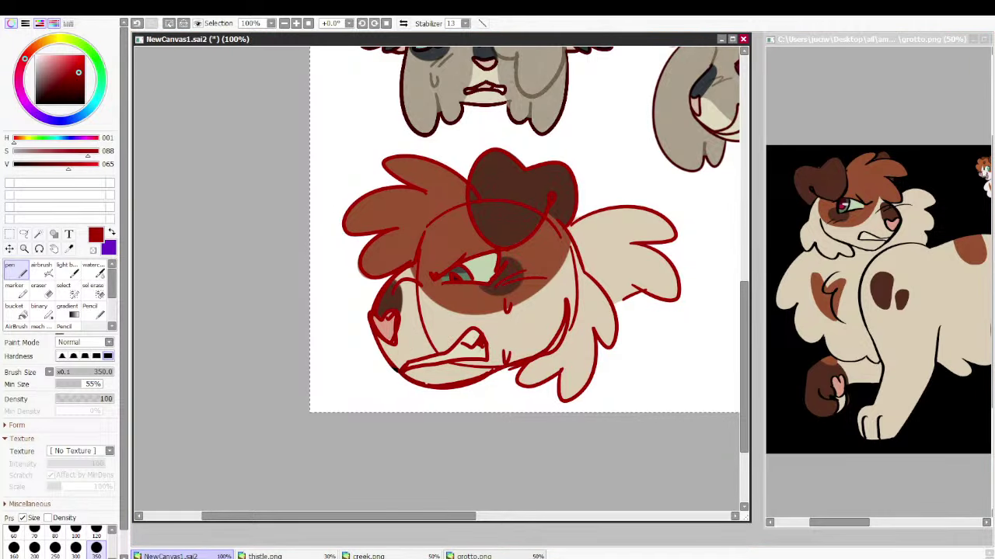
Recolour the whole line art very dark red (H 001, S 075, V 018) at brush size 350
left_click(76, 89)
left_click_drag(447, 268, 549, 200)
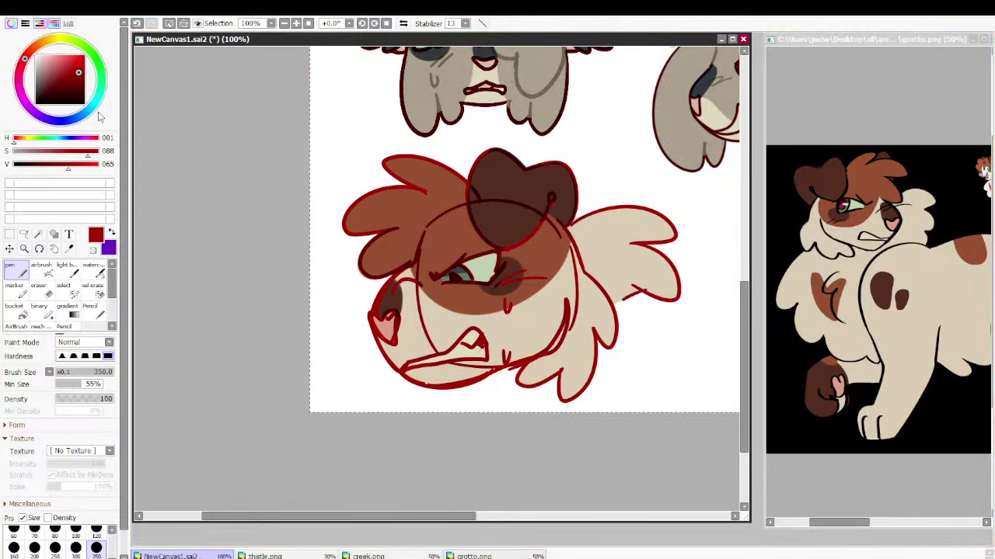
mouse_move(412, 214)
left_mouse_down()
mouse_move(509, 340)
mouse_move(631, 301)
left_mouse_up()
left_click_drag(76, 86, 73, 95)
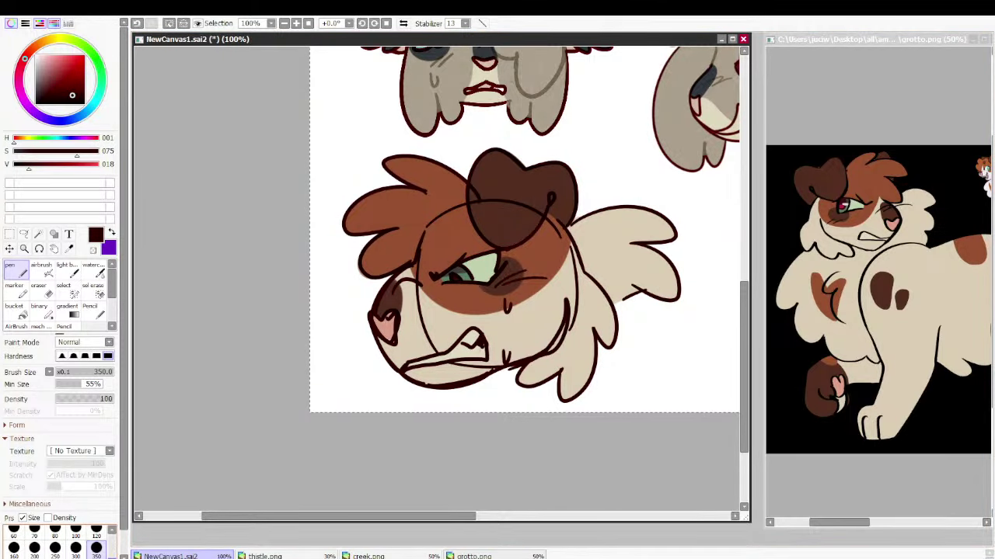
Try a dark brown stroke along the ear's lower edge at brush size 20, undo it, and touch up the pupil
scroll(96, 540, "up", 2)
left_click(97, 537)
right_click(519, 183)
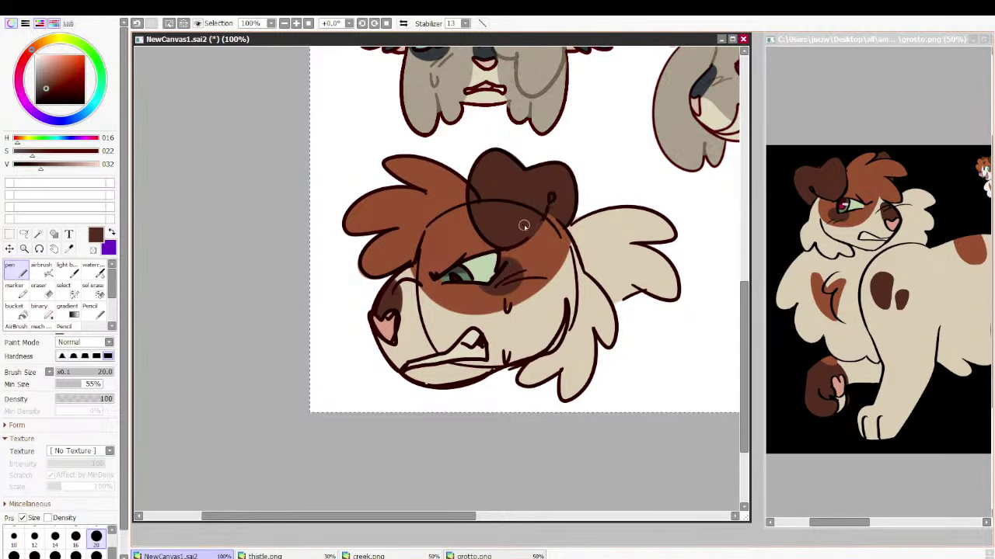
left_click_drag(547, 203, 525, 238)
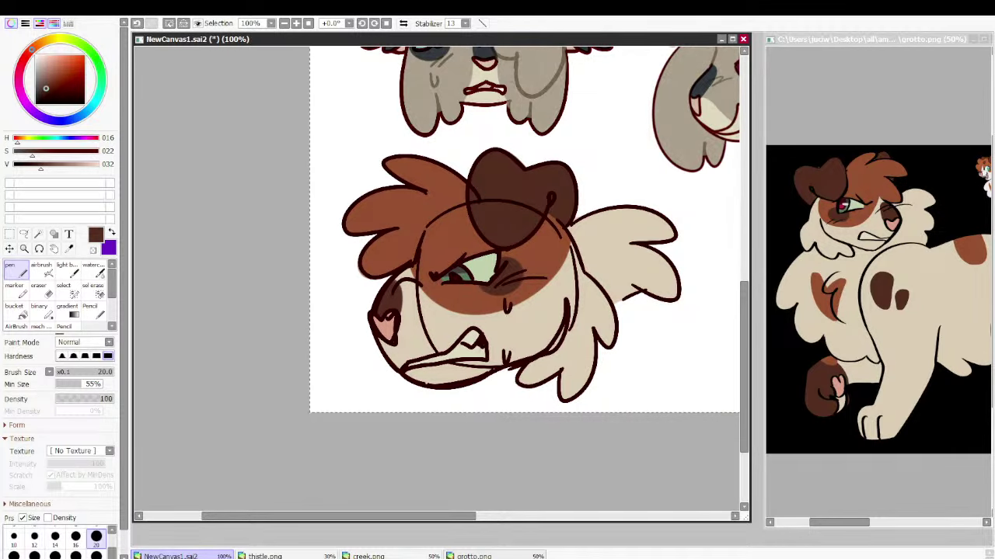
key("ctrl+z")
left_click_drag(452, 275, 458, 279)
Hide the line art and paint over the white gaps between the cheek and the neck fur in beige
left_click(635, 285, "alt")
mouse_move(604, 304)
left_mouse_down()
mouse_move(582, 263)
mouse_move(614, 342)
mouse_move(598, 334)
left_mouse_up()
key("ctrl+z")
key("ctrl+h")
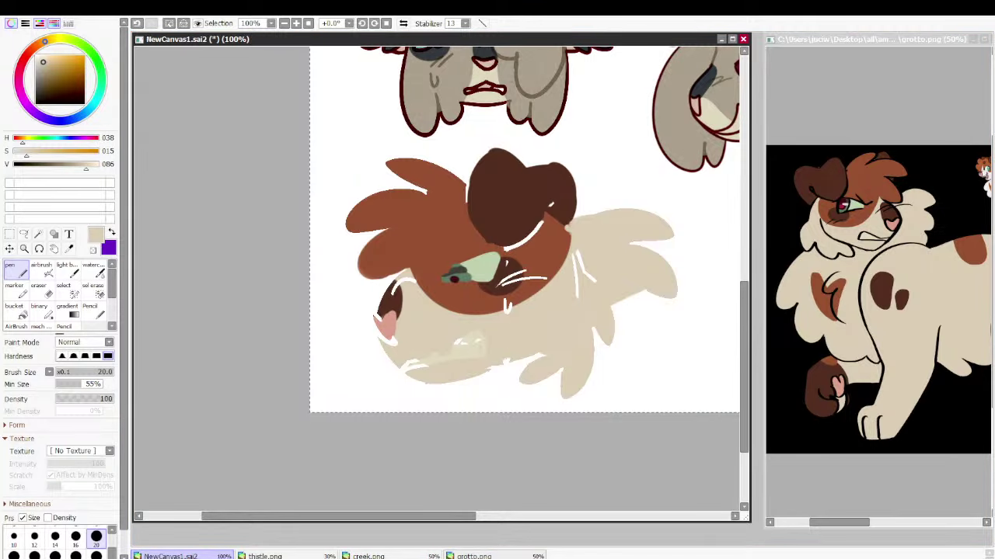
key("ctrl+h")
key("ctrl+h")
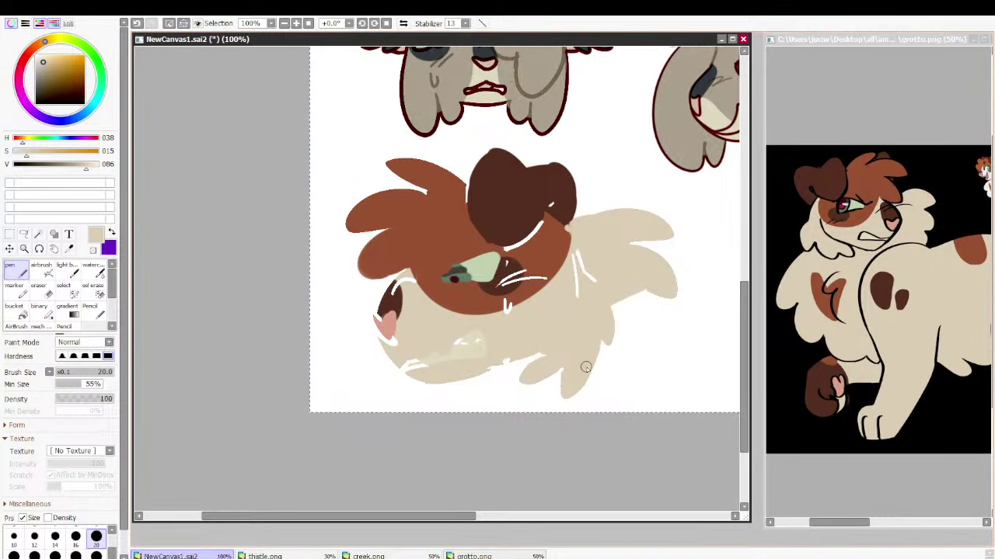
left_click_drag(581, 293, 583, 250)
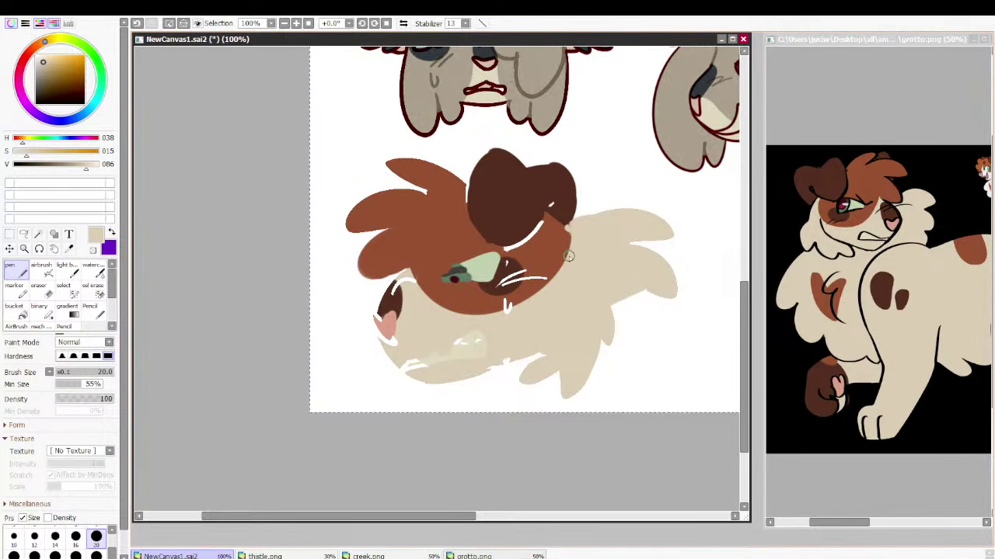
Cover the white gaps along the ear's lower edge in dark brown and between the hair tufts in reddish brown
right_click(491, 240)
mouse_move(492, 242)
left_mouse_down()
mouse_move(536, 205)
mouse_move(522, 241)
left_mouse_up()
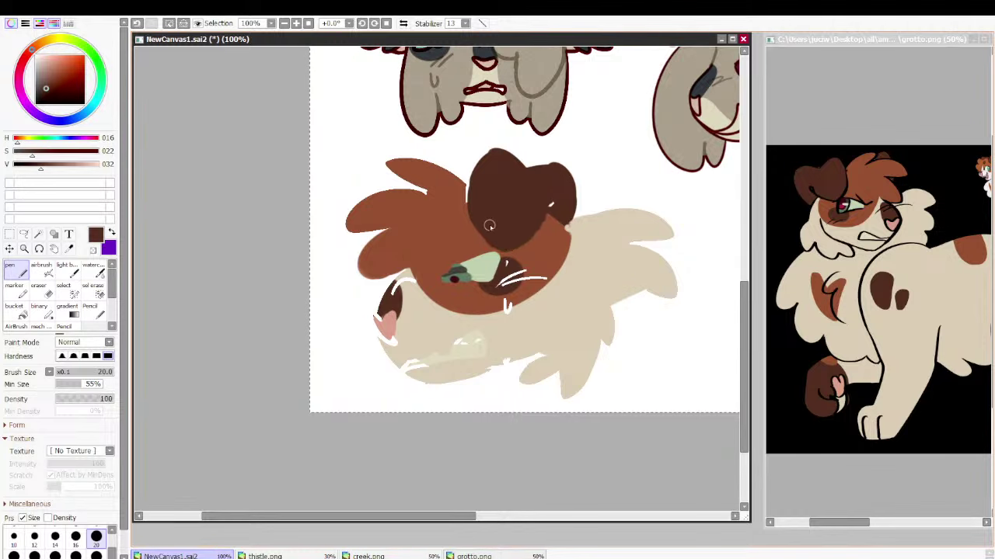
left_click(427, 195, "alt")
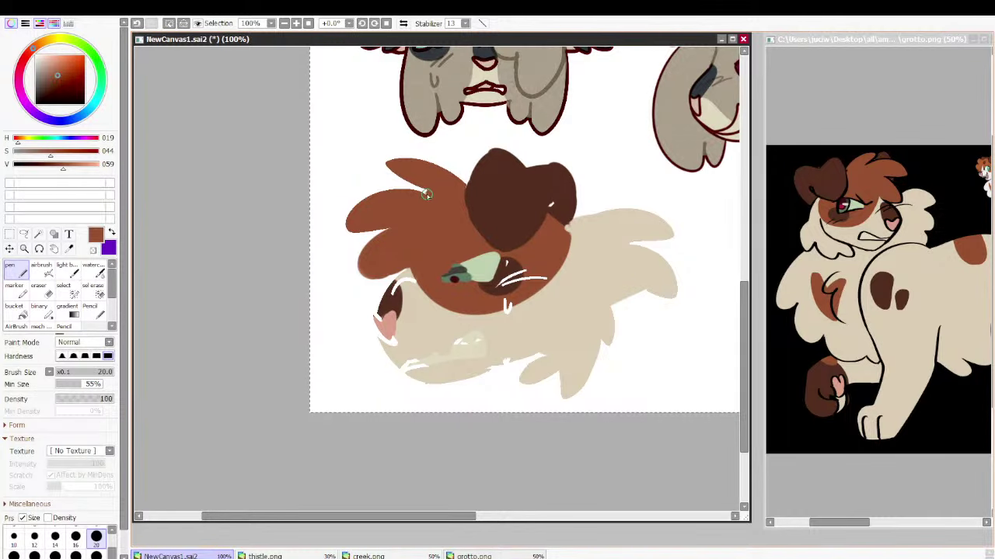
Cover the white gaps around the muzzle, nose and mouth with the matching beige, dark brown and cream fill colours
left_click(419, 311, "alt")
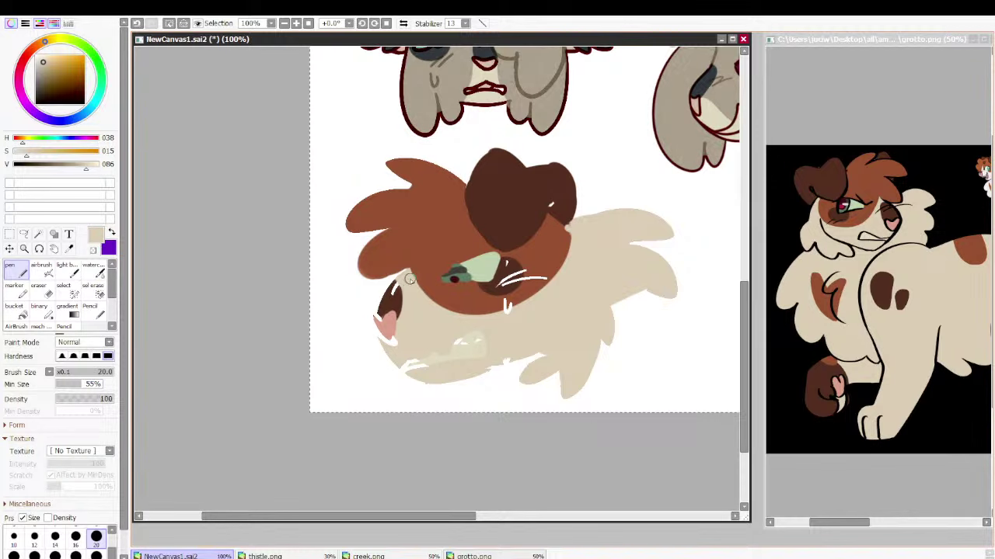
left_click(390, 302, "alt")
left_click_drag(394, 289, 391, 305)
left_click(410, 340, "alt")
left_click_drag(391, 347, 413, 360)
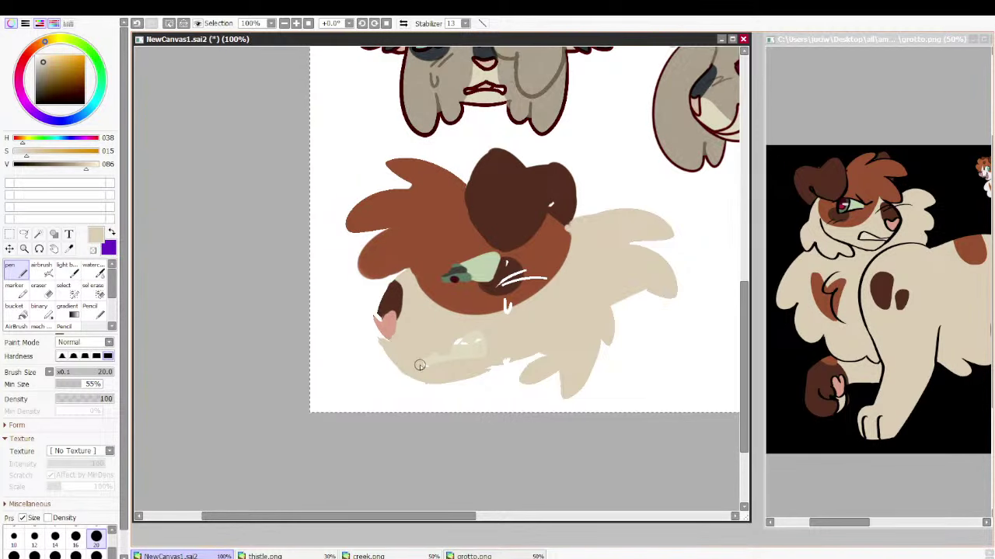
left_click(423, 358, "alt")
left_click(413, 376, "alt")
Cover the white gaps in the eye patch, reddish-brown marking and cheek with their matching fill colours
left_click(502, 285, "alt")
left_click_drag(501, 283, 507, 262)
left_click(532, 257, "alt")
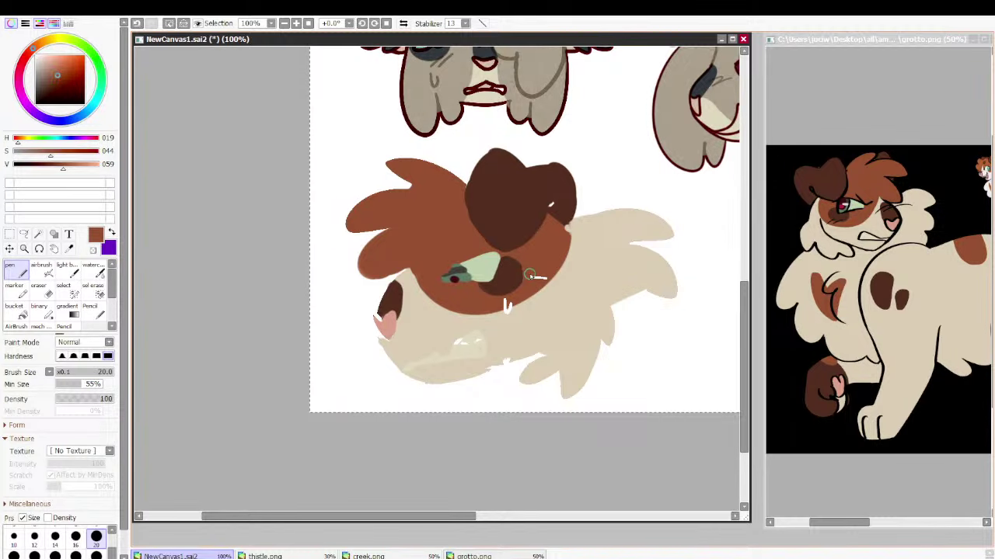
left_click(523, 317, "alt")
key("ctrl+z")
left_click_drag(519, 310, 491, 307)
left_click(522, 301, "alt")
left_click(512, 266, "alt")
Show the line art again and recolour the inner cheek and neck fur lines with the sampled beige
left_click(993, 351)
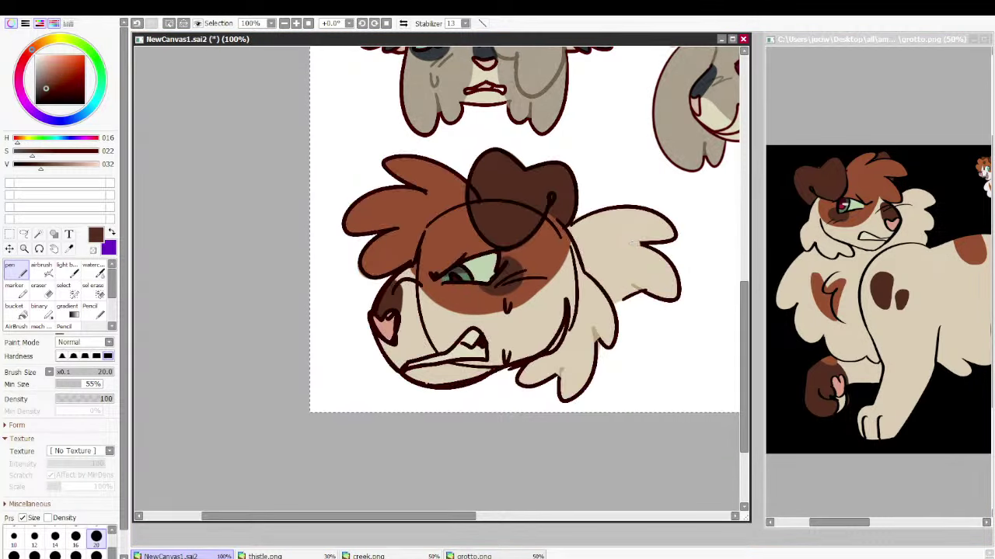
left_click(548, 342, "alt")
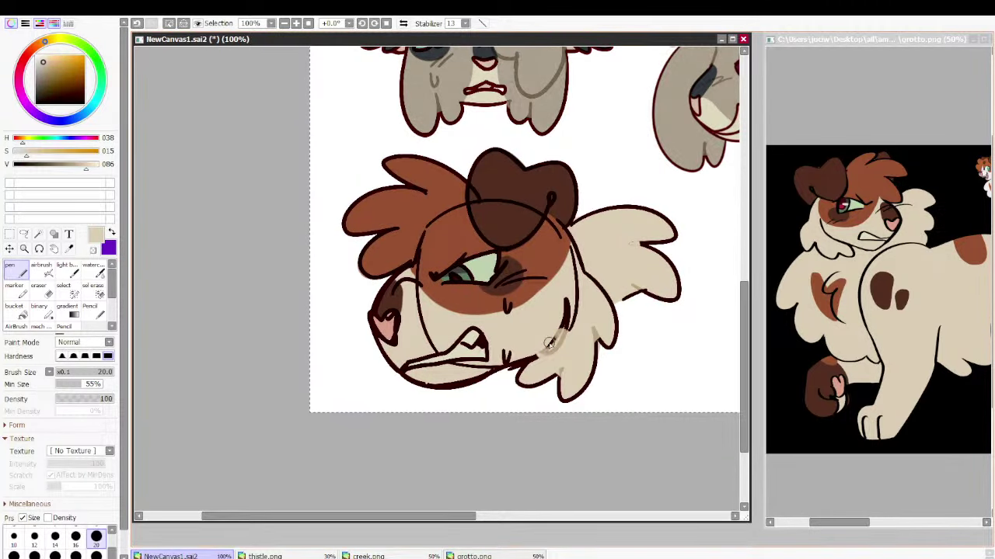
mouse_move(566, 331)
left_mouse_down()
mouse_move(572, 283)
mouse_move(565, 319)
left_mouse_up()
key("ctrl+z")
key("ctrl+z")
mouse_move(572, 253)
left_mouse_down()
mouse_move(576, 303)
mouse_move(556, 346)
left_mouse_up()
left_click_drag(554, 346, 567, 298)
mouse_move(583, 270)
left_mouse_down()
mouse_move(579, 255)
mouse_move(605, 292)
mouse_move(594, 274)
left_mouse_up()
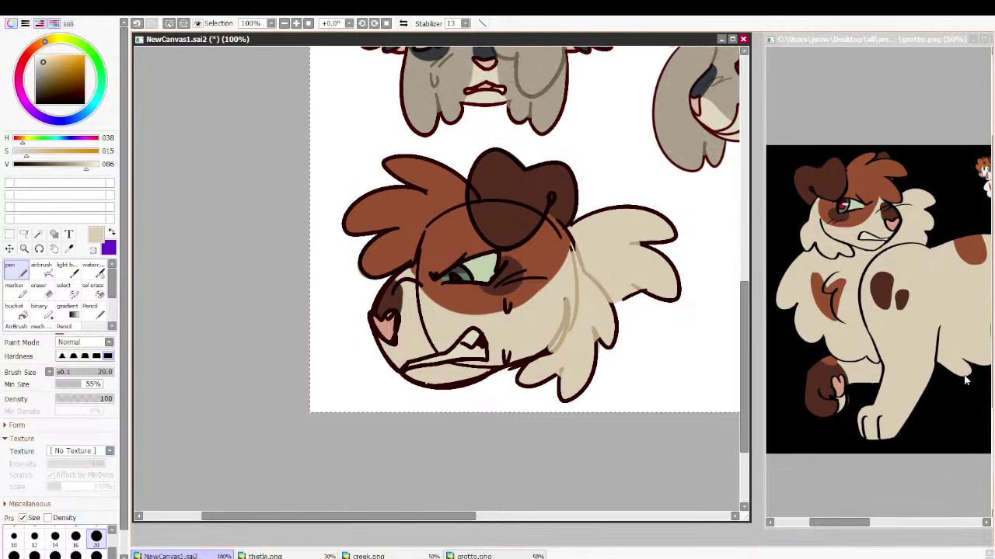
Recolour the remaining jaw, muzzle and mouth guide lines of the angry headshot with the sampled beige
left_click_drag(547, 359, 535, 351)
left_click_drag(435, 352, 416, 304)
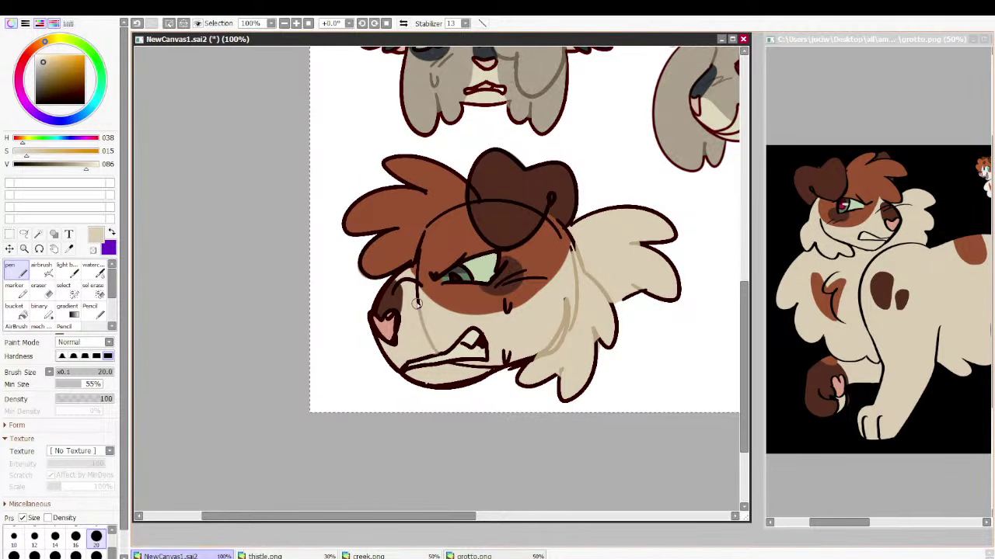
left_click_drag(450, 370, 492, 365)
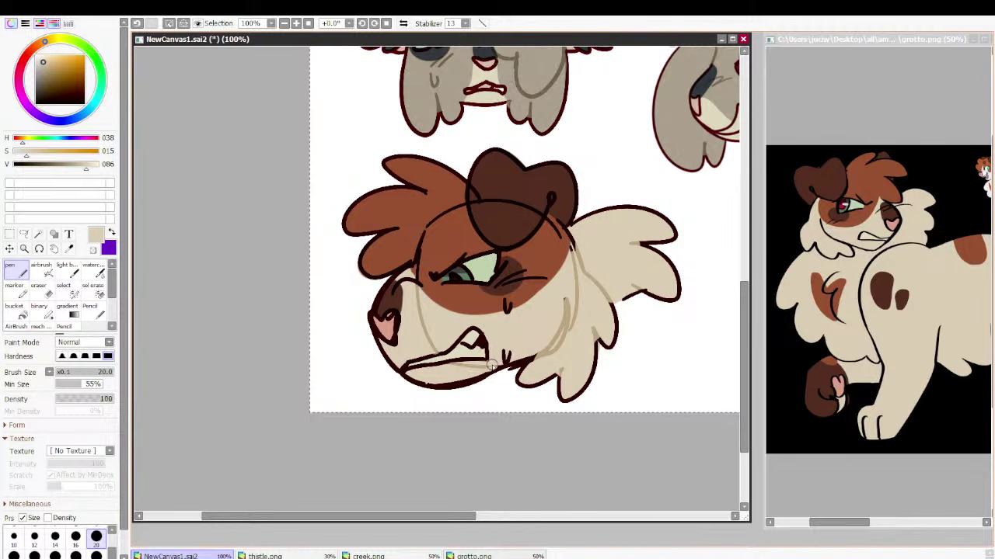
Recolour the eye-patch creases, ear lines and forehead lines with the matching dark brown and reddish brown sampled from the fills
left_click(509, 272, "alt")
left_click(529, 284, "alt")
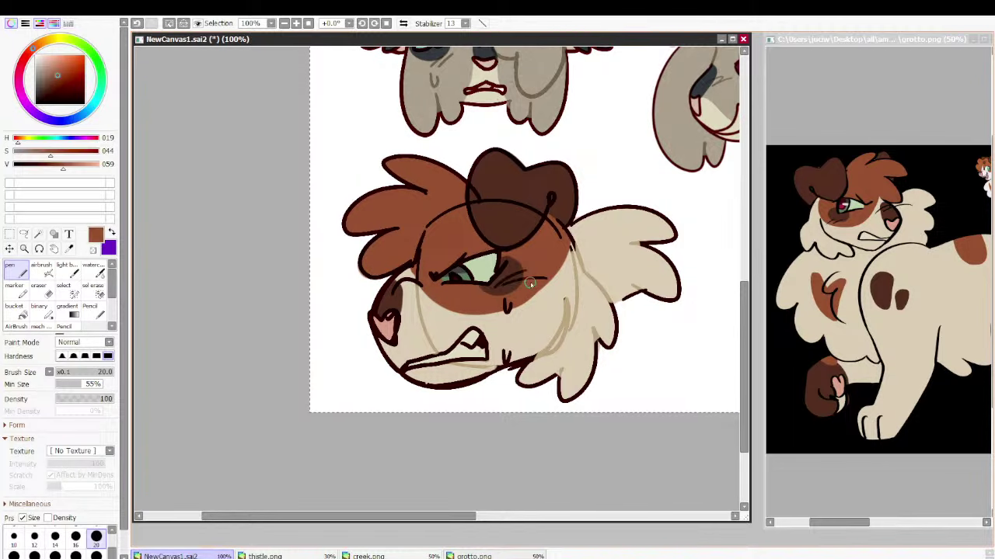
left_click(549, 190, "alt")
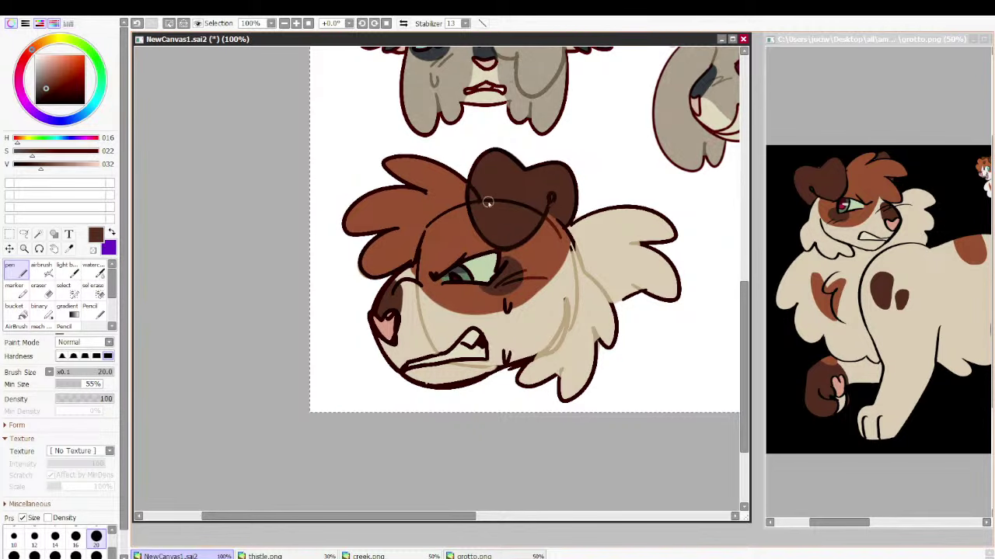
left_click(459, 210, "alt")
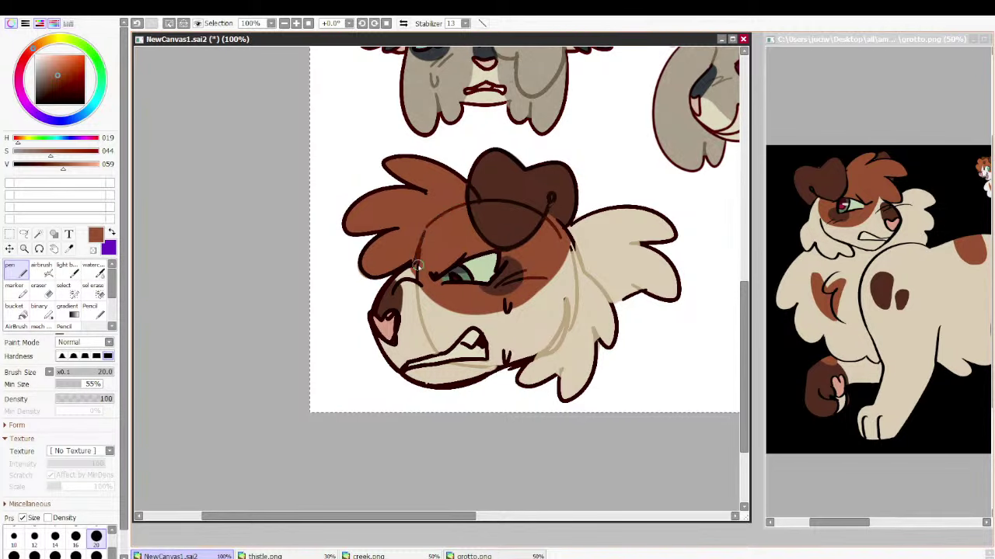
Recolour the muzzle bridge line in beige, the nose lines in pink and the tooth lines in pale cream
left_click(402, 278, "alt")
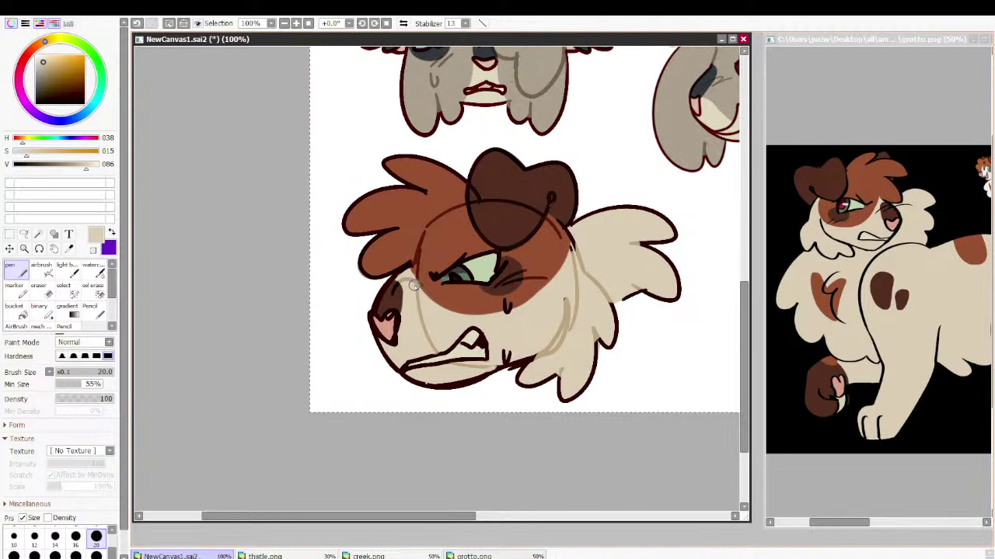
left_click(392, 298, "alt")
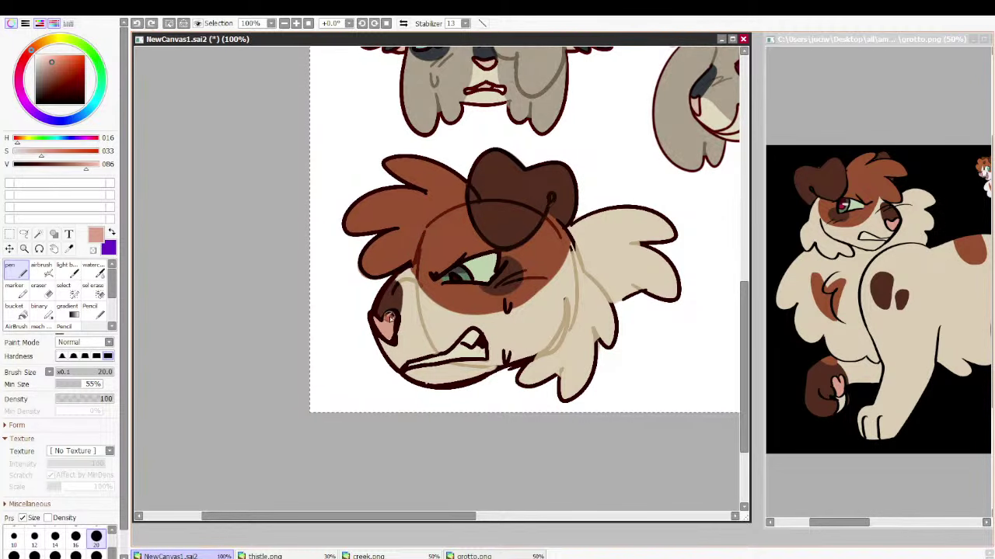
left_click(470, 342, "alt")
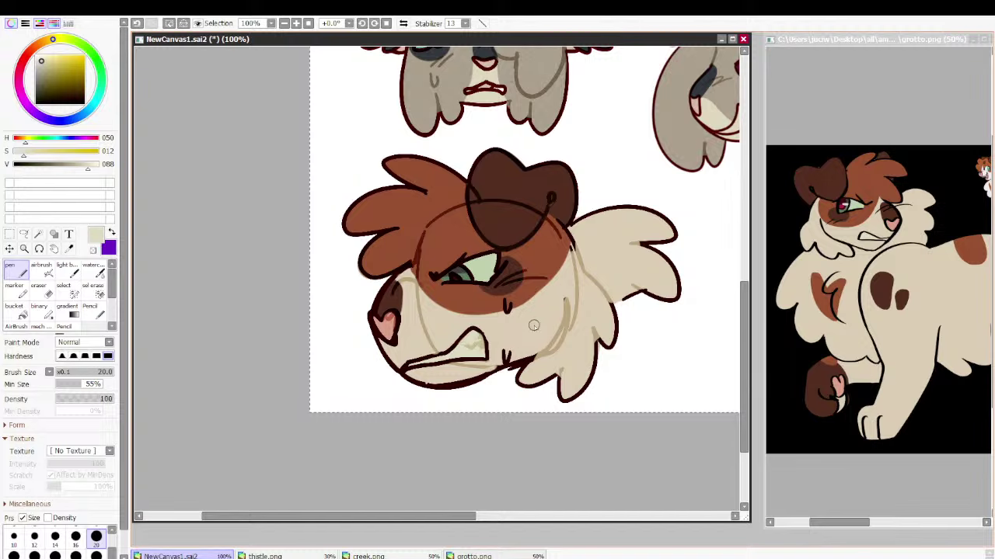
Recolour the small cheek mark in reddish brown and the short chin marks in beige
left_click(519, 303, "alt")
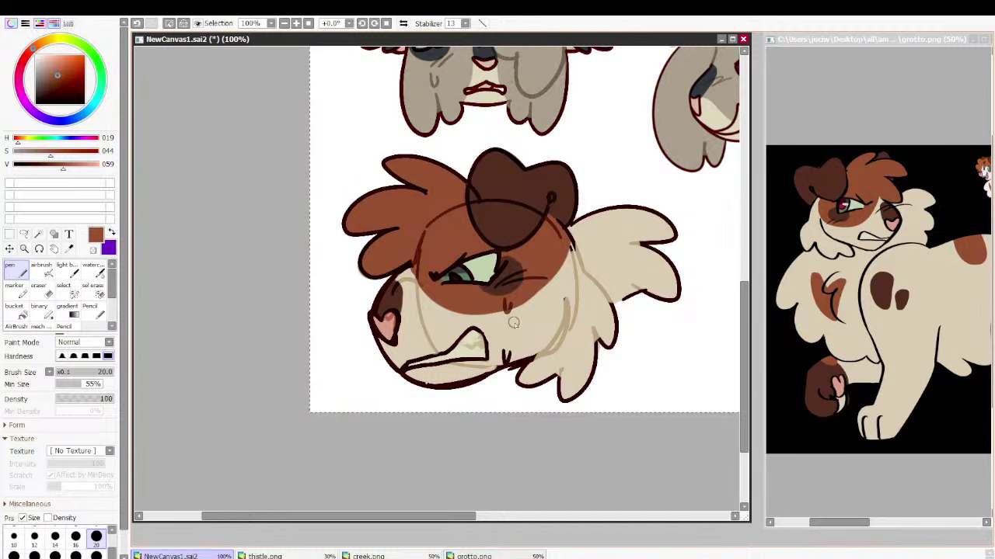
left_click_drag(504, 349, 513, 359)
left_click(534, 352, "alt")
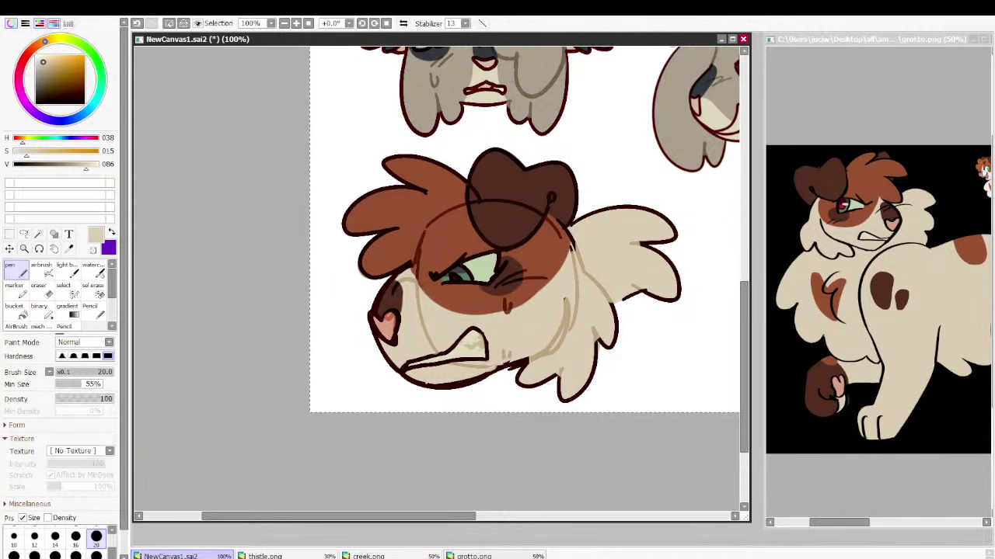
Try crimson shading across the muzzle bridge and under the eye with a size 50 pen
left_click(59, 72)
left_click(23, 62)
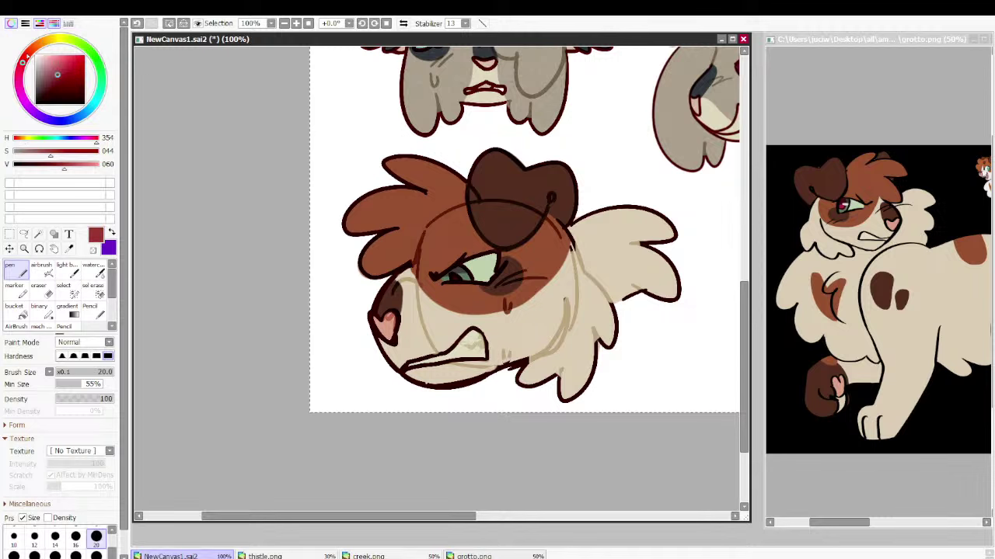
left_click(97, 556)
mouse_move(390, 287)
left_mouse_down()
mouse_move(480, 288)
mouse_move(404, 276)
left_mouse_up()
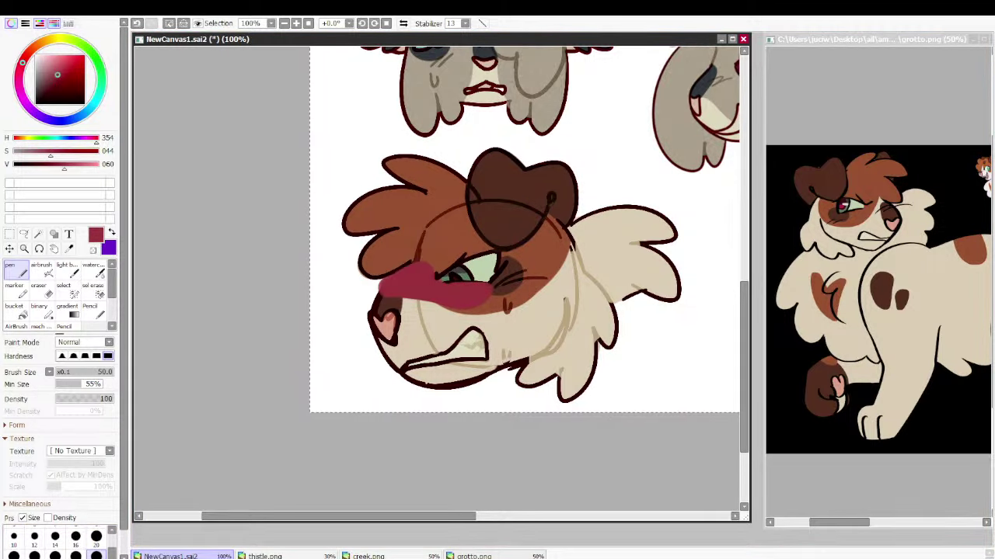
key("ctrl+z")
key("e")
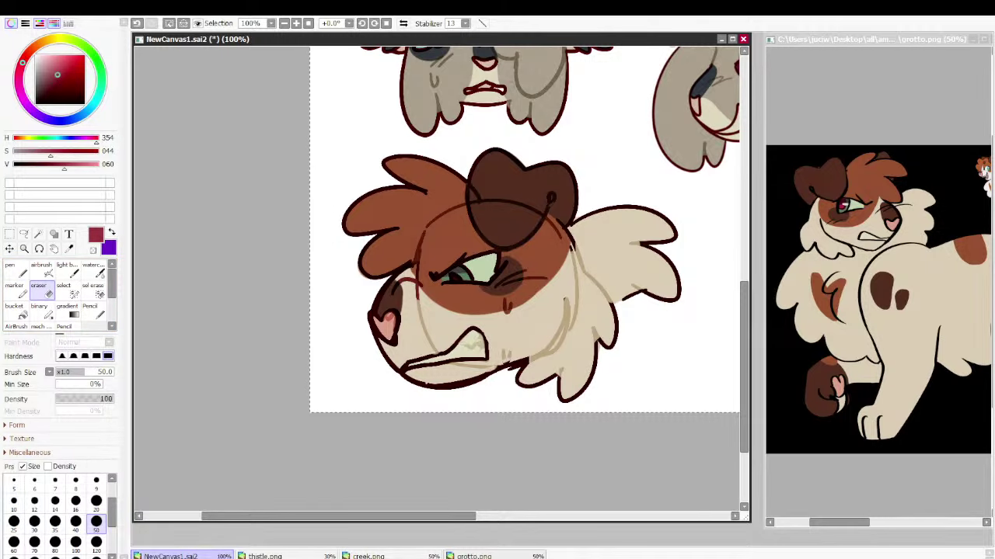
key("ctrl+y")
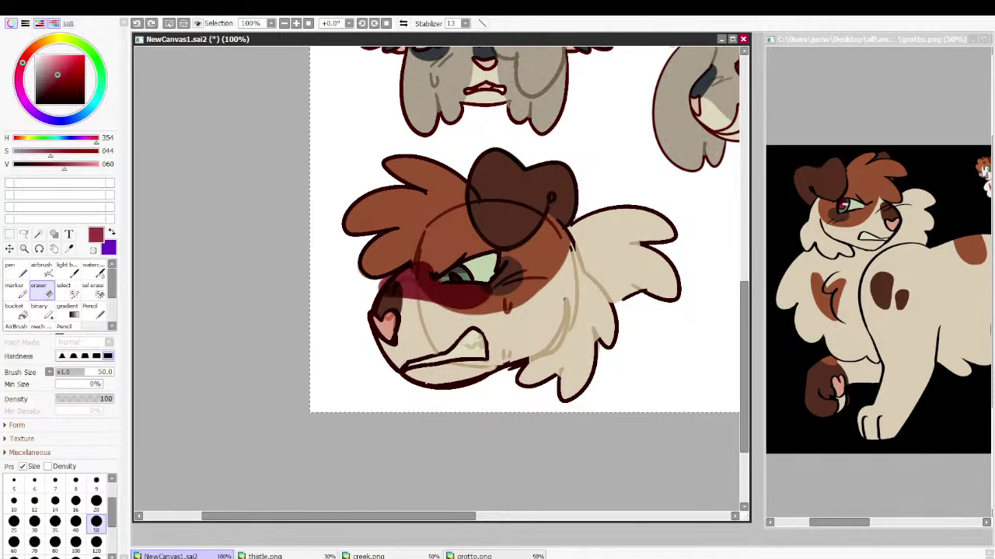
key("ctrl+z")
key("ctrl+y")
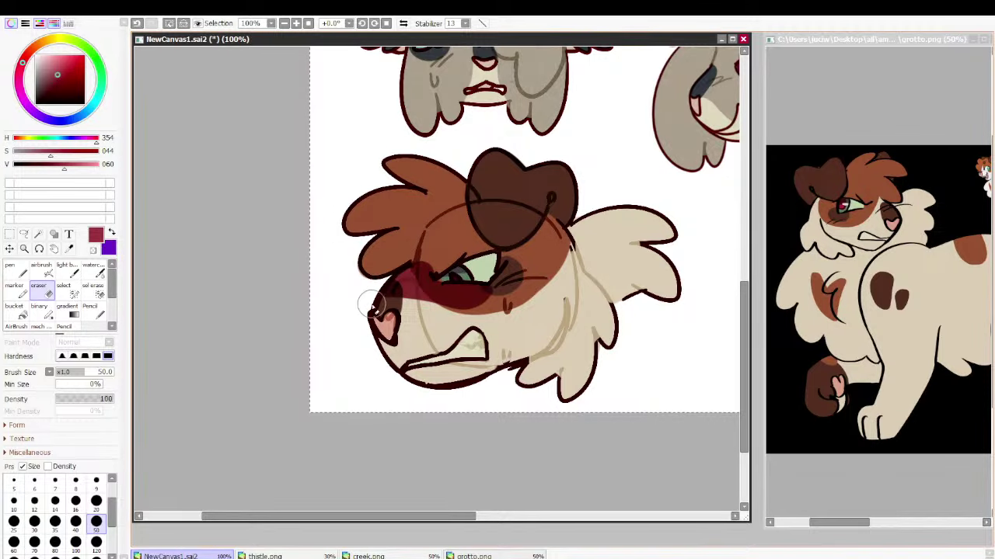
left_click_drag(373, 303, 512, 283)
key("ctrl+z")
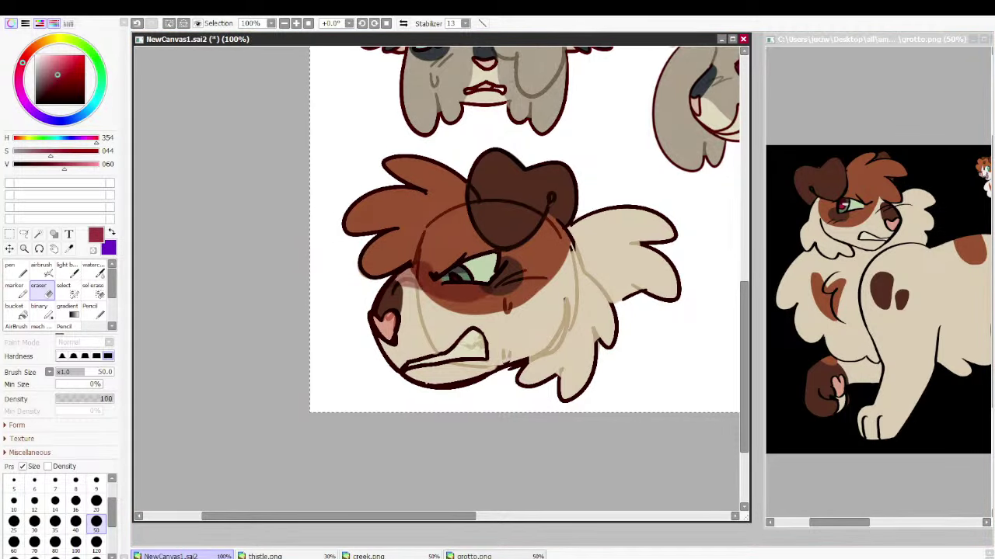
Try purple shading over the muzzle bridge and under the eye with the pen and marker
key("n")
key("x")
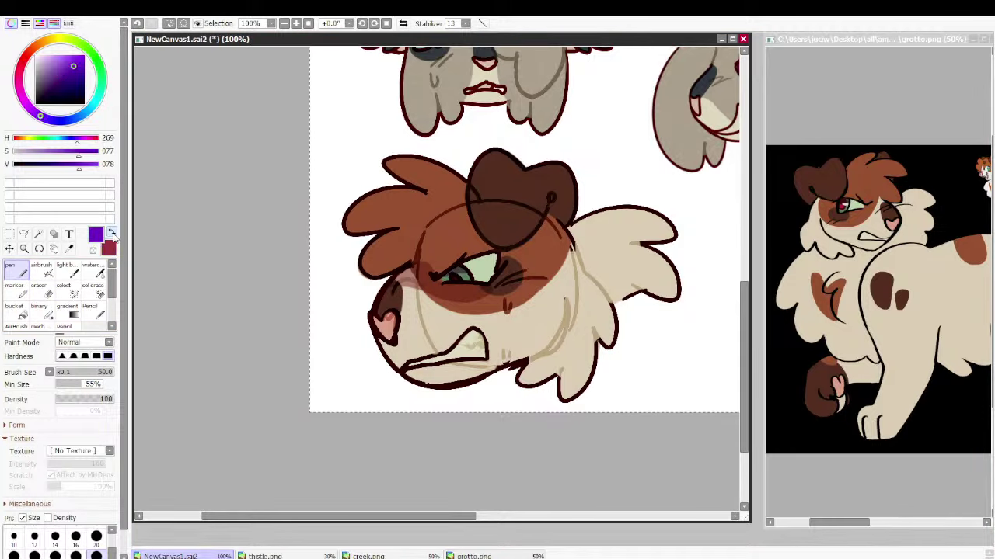
left_click_drag(410, 285, 415, 275)
left_click_drag(430, 295, 459, 298)
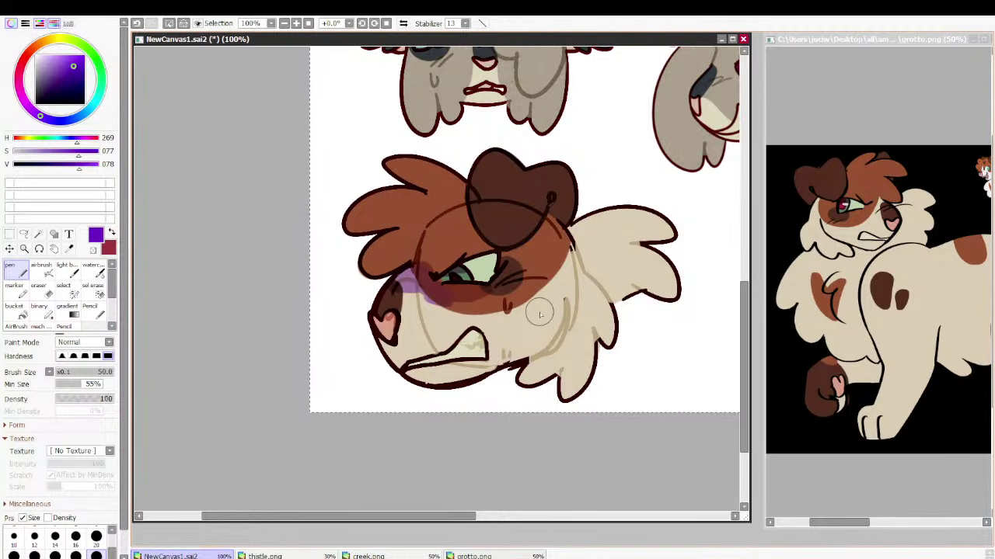
key("ctrl+z")
left_click(14, 287)
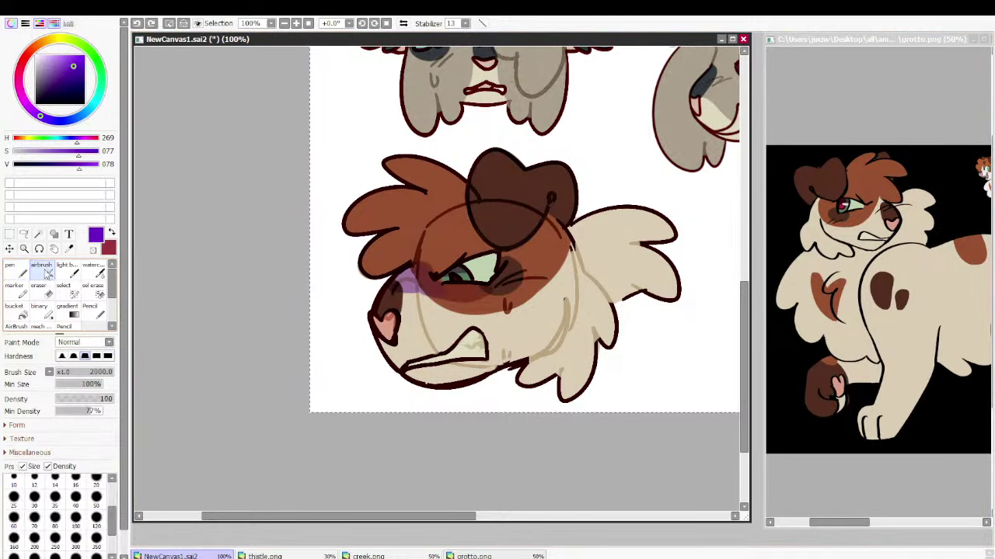
mouse_move(439, 296)
left_mouse_down()
mouse_move(374, 290)
mouse_move(472, 293)
mouse_move(398, 291)
mouse_move(460, 303)
left_mouse_up()
key("ctrl+z")
key("ctrl+z")
Shade the muzzle bridge and under the eye in purple with the marker, softening the edges with transparent colour
left_click_drag(401, 293, 452, 305)
key("e")
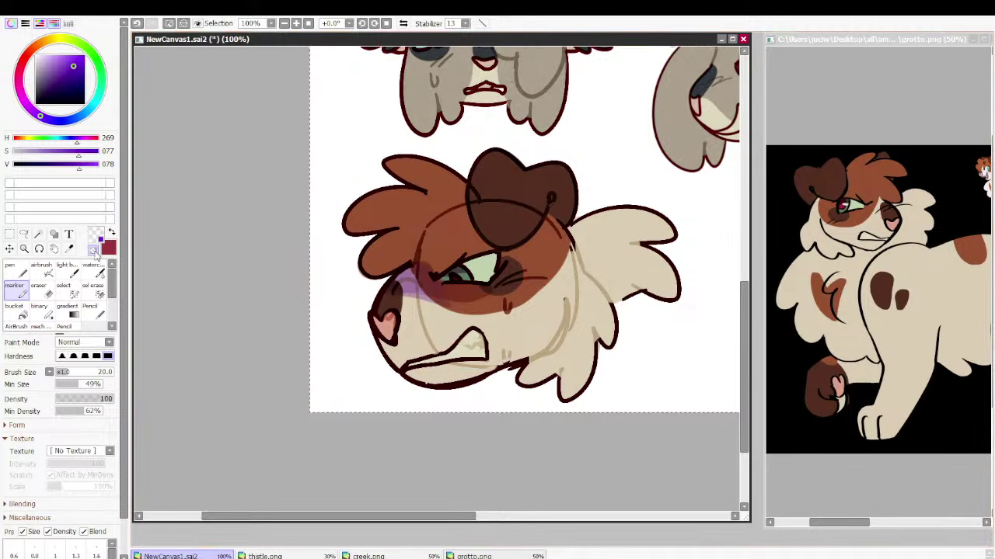
mouse_move(376, 298)
left_mouse_down()
mouse_move(447, 313)
mouse_move(427, 320)
mouse_move(461, 311)
mouse_move(399, 303)
left_mouse_up()
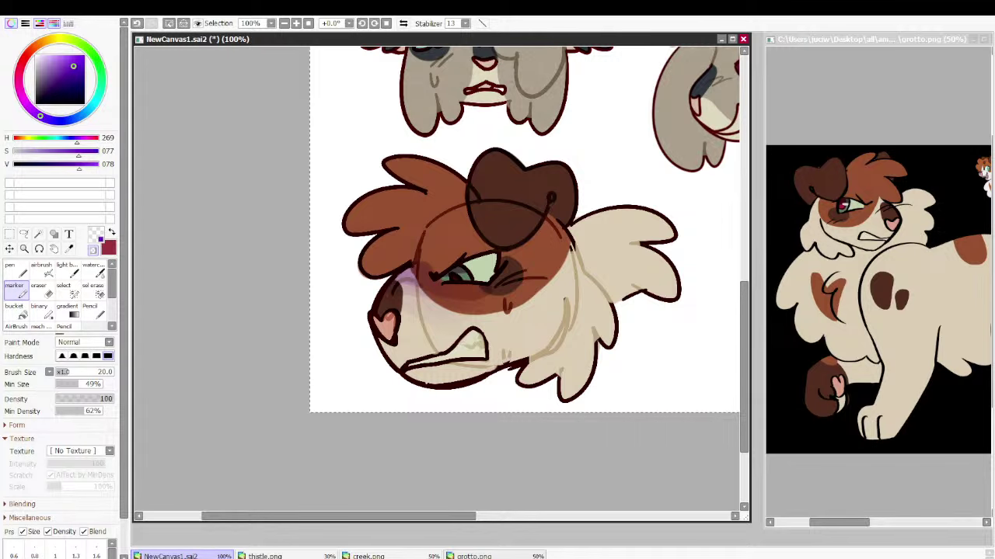
key("Delete")
key("ctrl+z")
key("ctrl+0")
left_click_drag(436, 311, 447, 240)
key("ctrl+alt+0")
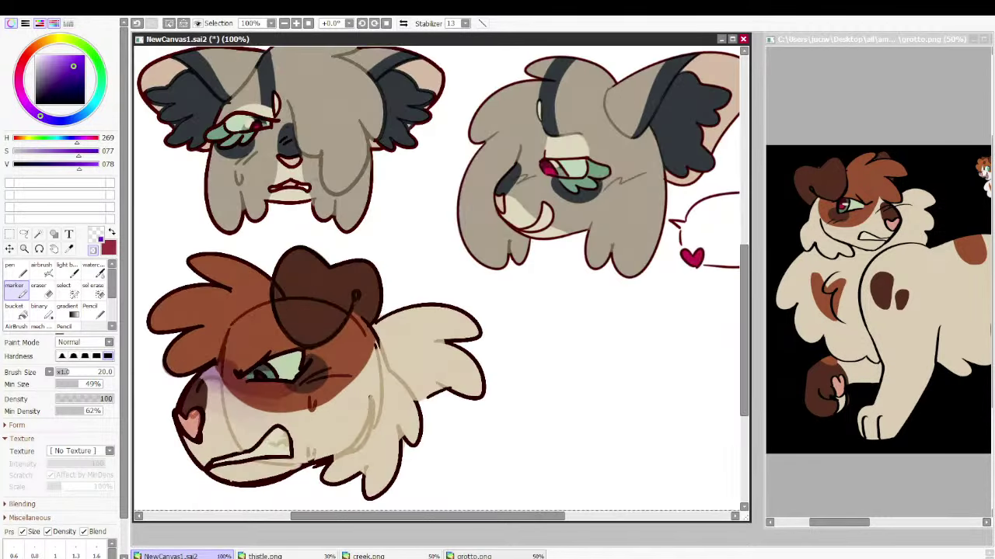
left_click_drag(436, 311, 415, 257)
left_click_drag(82, 77, 87, 53)
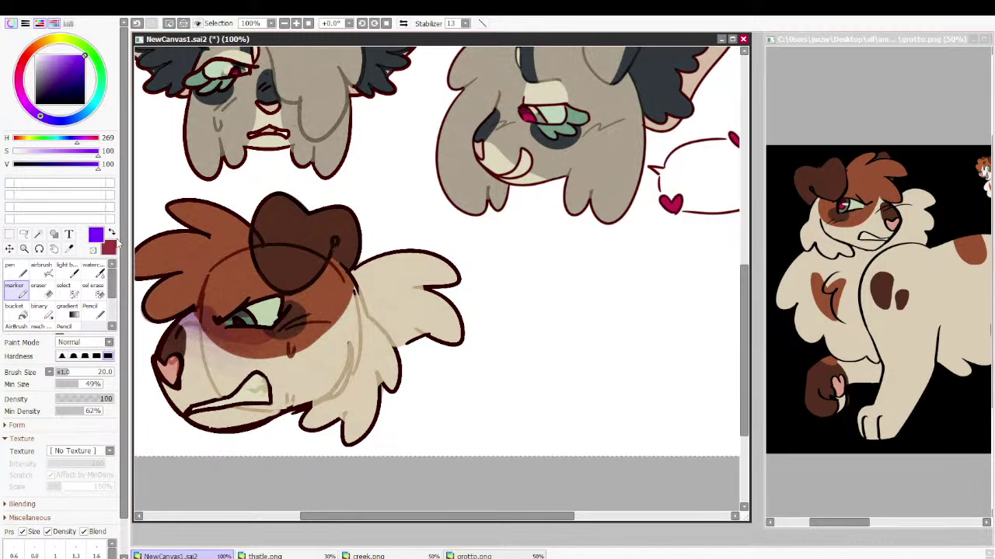
Handwrite "too" in crimson with the size 7 Pencil in the blank area beside the angry headshot
left_click(113, 233)
left_click_drag(549, 296, 552, 329)
left_click(95, 311)
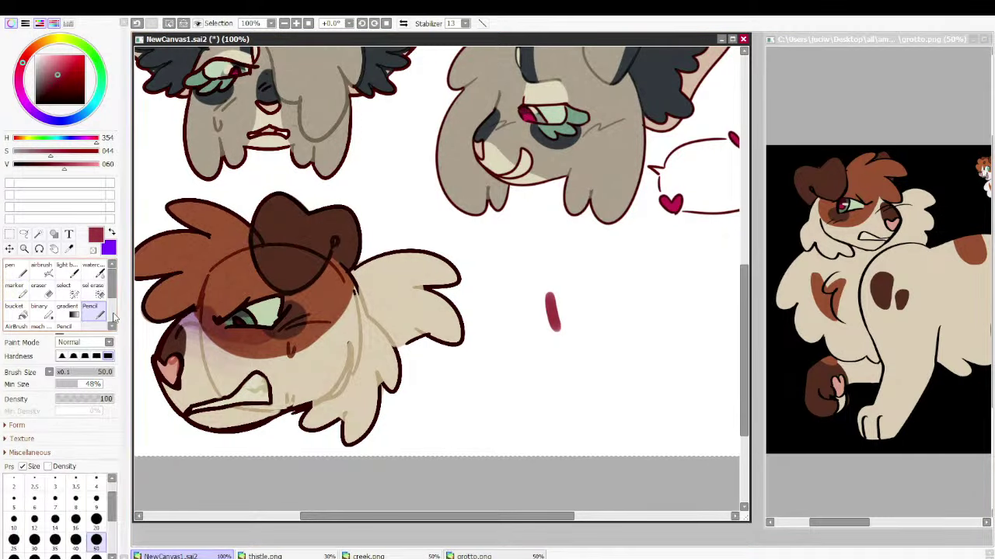
key("ctrl+z")
left_click(55, 498)
mouse_move(529, 270)
left_mouse_down()
mouse_move(536, 288)
mouse_move(539, 279)
left_mouse_up()
mouse_move(553, 275)
left_mouse_down()
mouse_move(560, 286)
mouse_move(554, 275)
left_mouse_up()
left_click_drag(577, 270, 578, 271)
Handwrite "tired" and "no more" in crimson on two lines beneath the word "too"
right_click(508, 329)
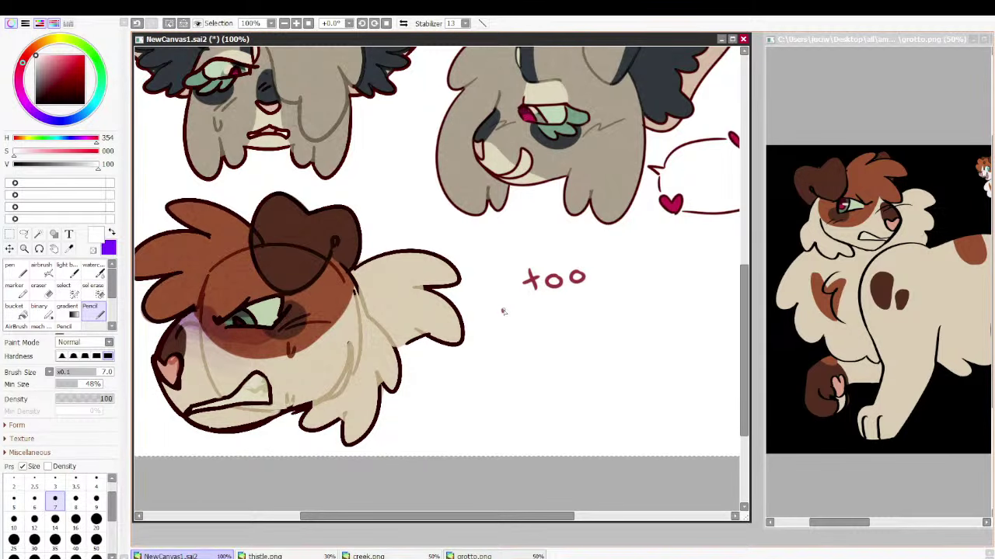
left_click_drag(503, 311, 505, 336)
mouse_move(498, 322)
left_mouse_down()
mouse_move(523, 319)
mouse_move(520, 334)
left_mouse_up()
mouse_move(529, 332)
left_mouse_down()
mouse_move(536, 317)
mouse_move(555, 328)
left_mouse_up()
left_click_drag(567, 298, 570, 328)
mouse_move(524, 361)
left_mouse_down()
mouse_move(526, 380)
mouse_move(540, 379)
left_mouse_up()
mouse_move(557, 360)
left_mouse_down()
mouse_move(550, 374)
mouse_move(561, 361)
left_mouse_up()
mouse_move(588, 351)
left_mouse_down()
mouse_move(593, 365)
mouse_move(626, 349)
left_mouse_up()
mouse_move(632, 357)
left_mouse_down()
mouse_move(640, 343)
mouse_move(654, 352)
left_mouse_up()
Doodle a small crimson face beneath the handwritten note and undo the last stray mark
mouse_move(571, 411)
left_mouse_down()
mouse_move(597, 396)
mouse_move(594, 415)
mouse_move(584, 411)
mouse_move(600, 384)
left_mouse_up()
left_click(579, 404)
left_click(599, 402)
key("ctrl+z")
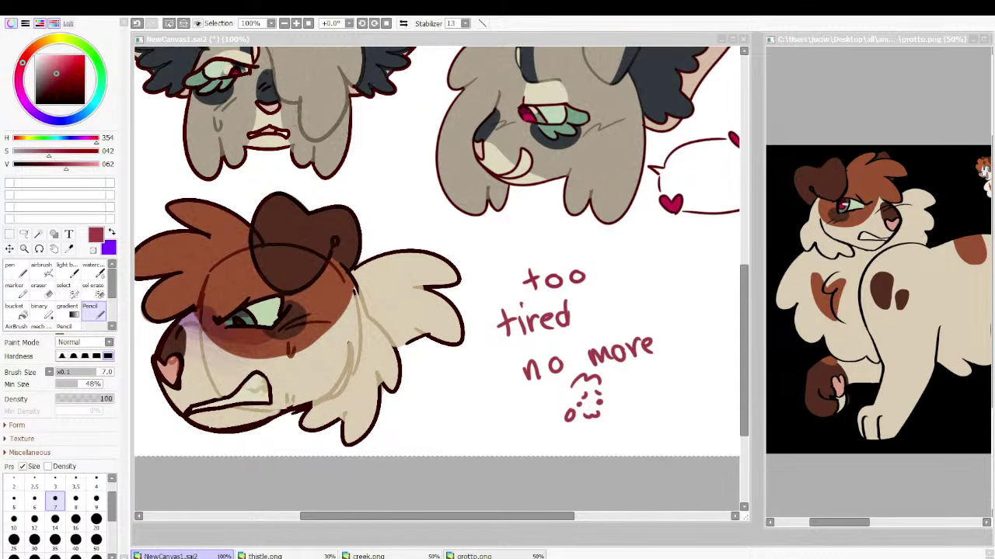
Minimise the grotto.png reference and maximise the NewCanvas1.sai2 canvas
left_click(980, 45)
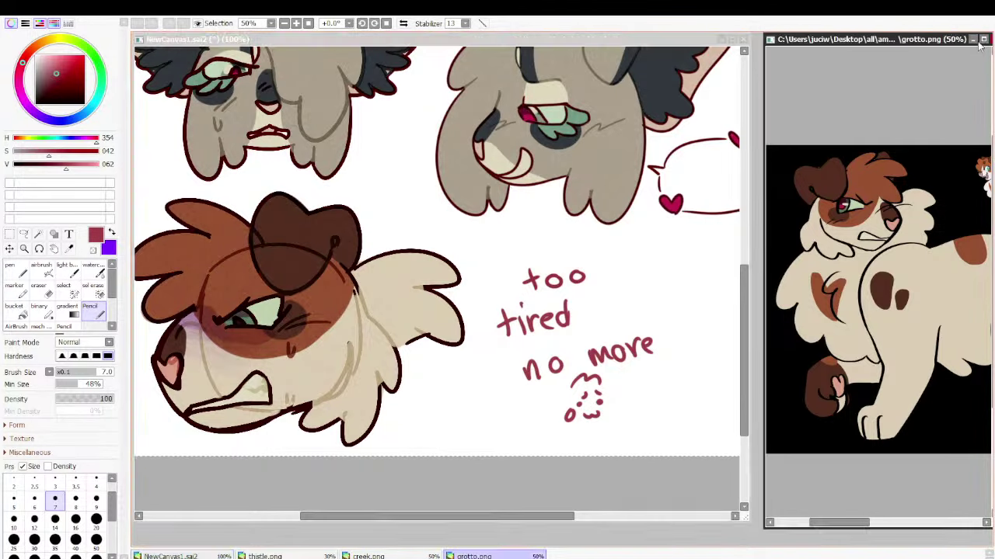
left_click(973, 40)
left_click(732, 40)
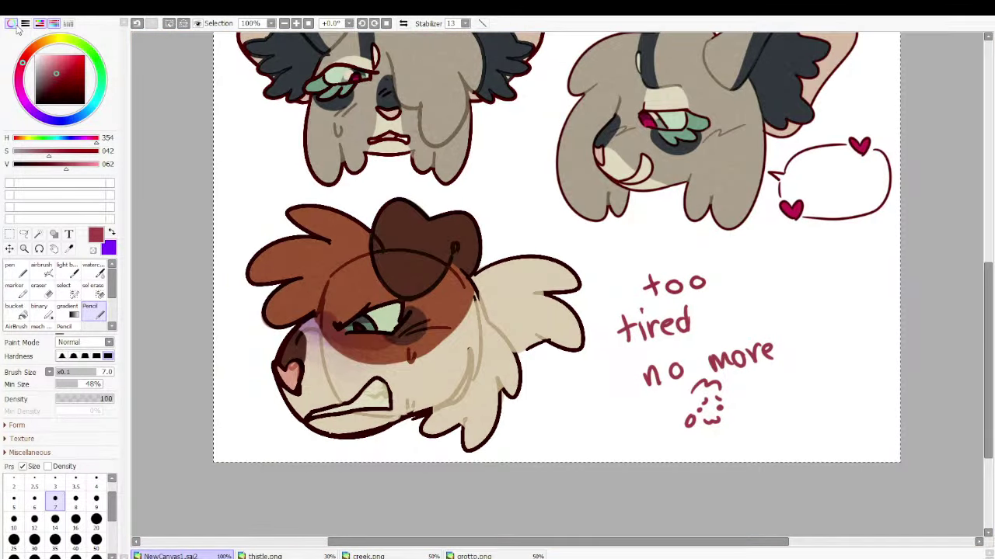